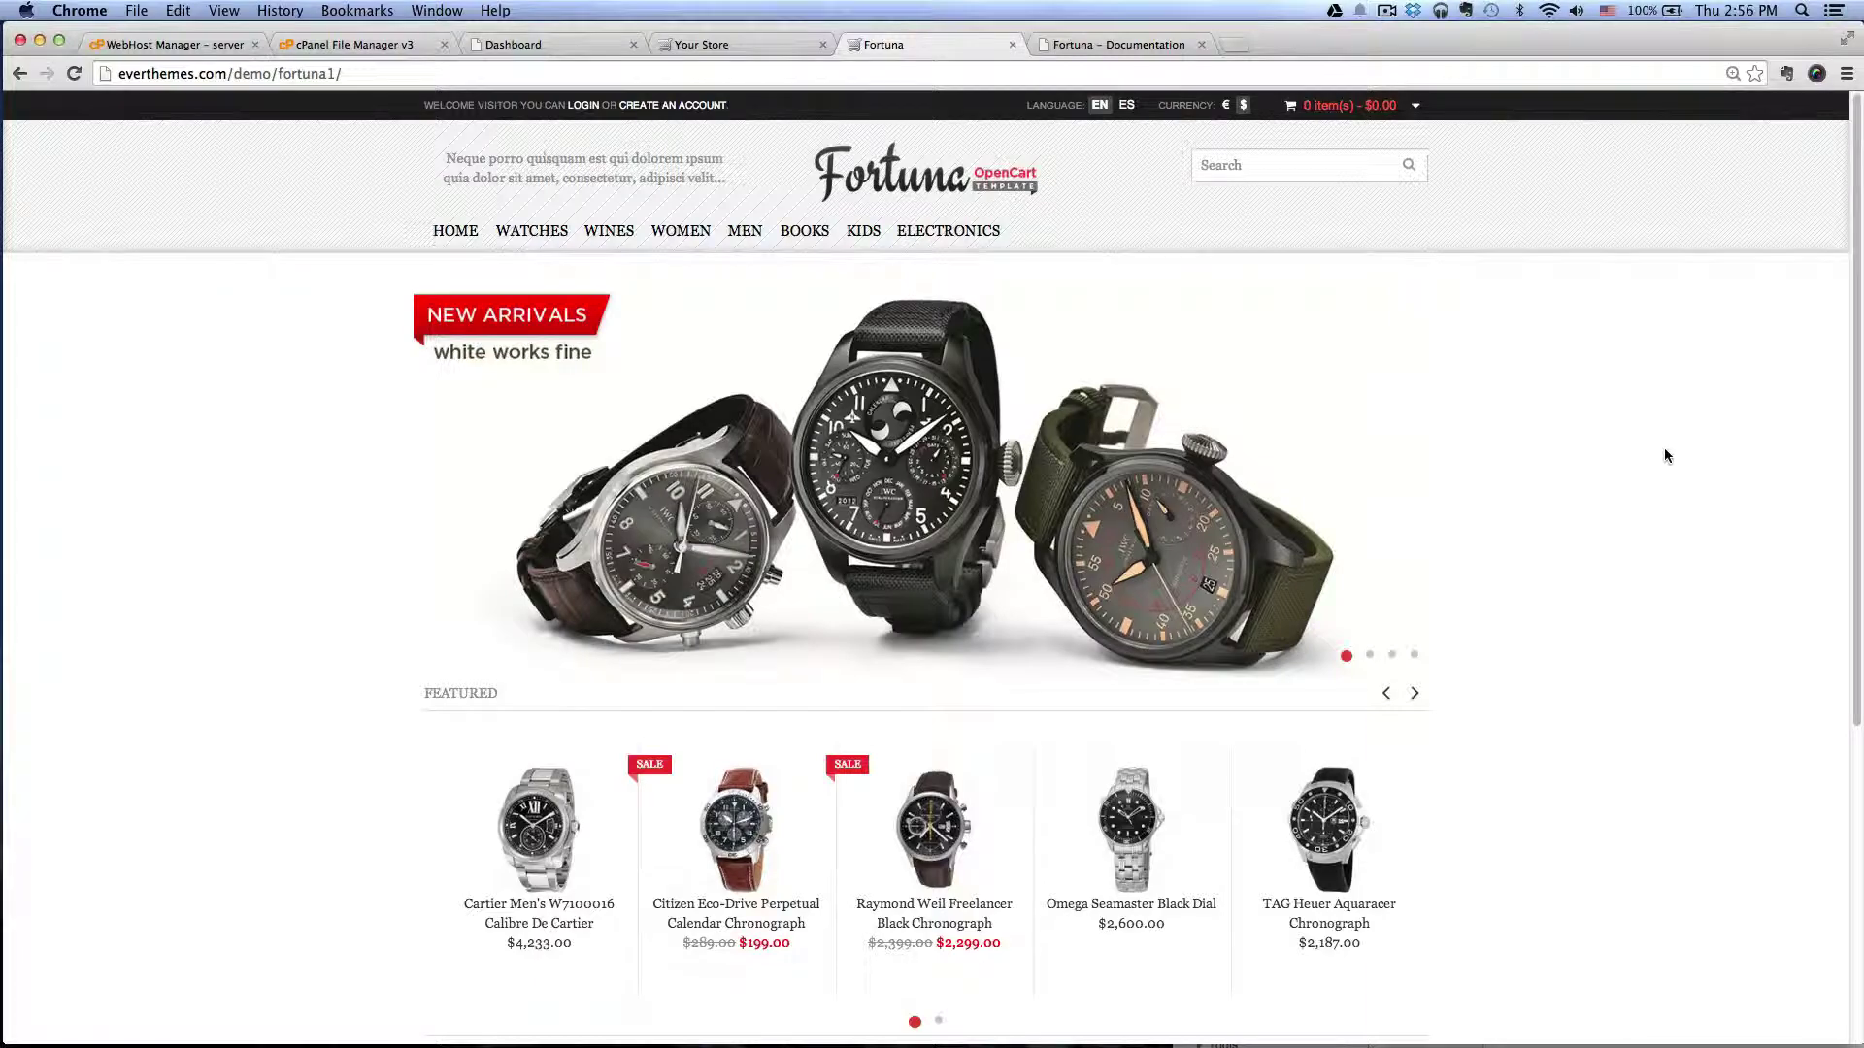
scroll(1664, 450, down, 5)
scroll(1664, 451, up, 5)
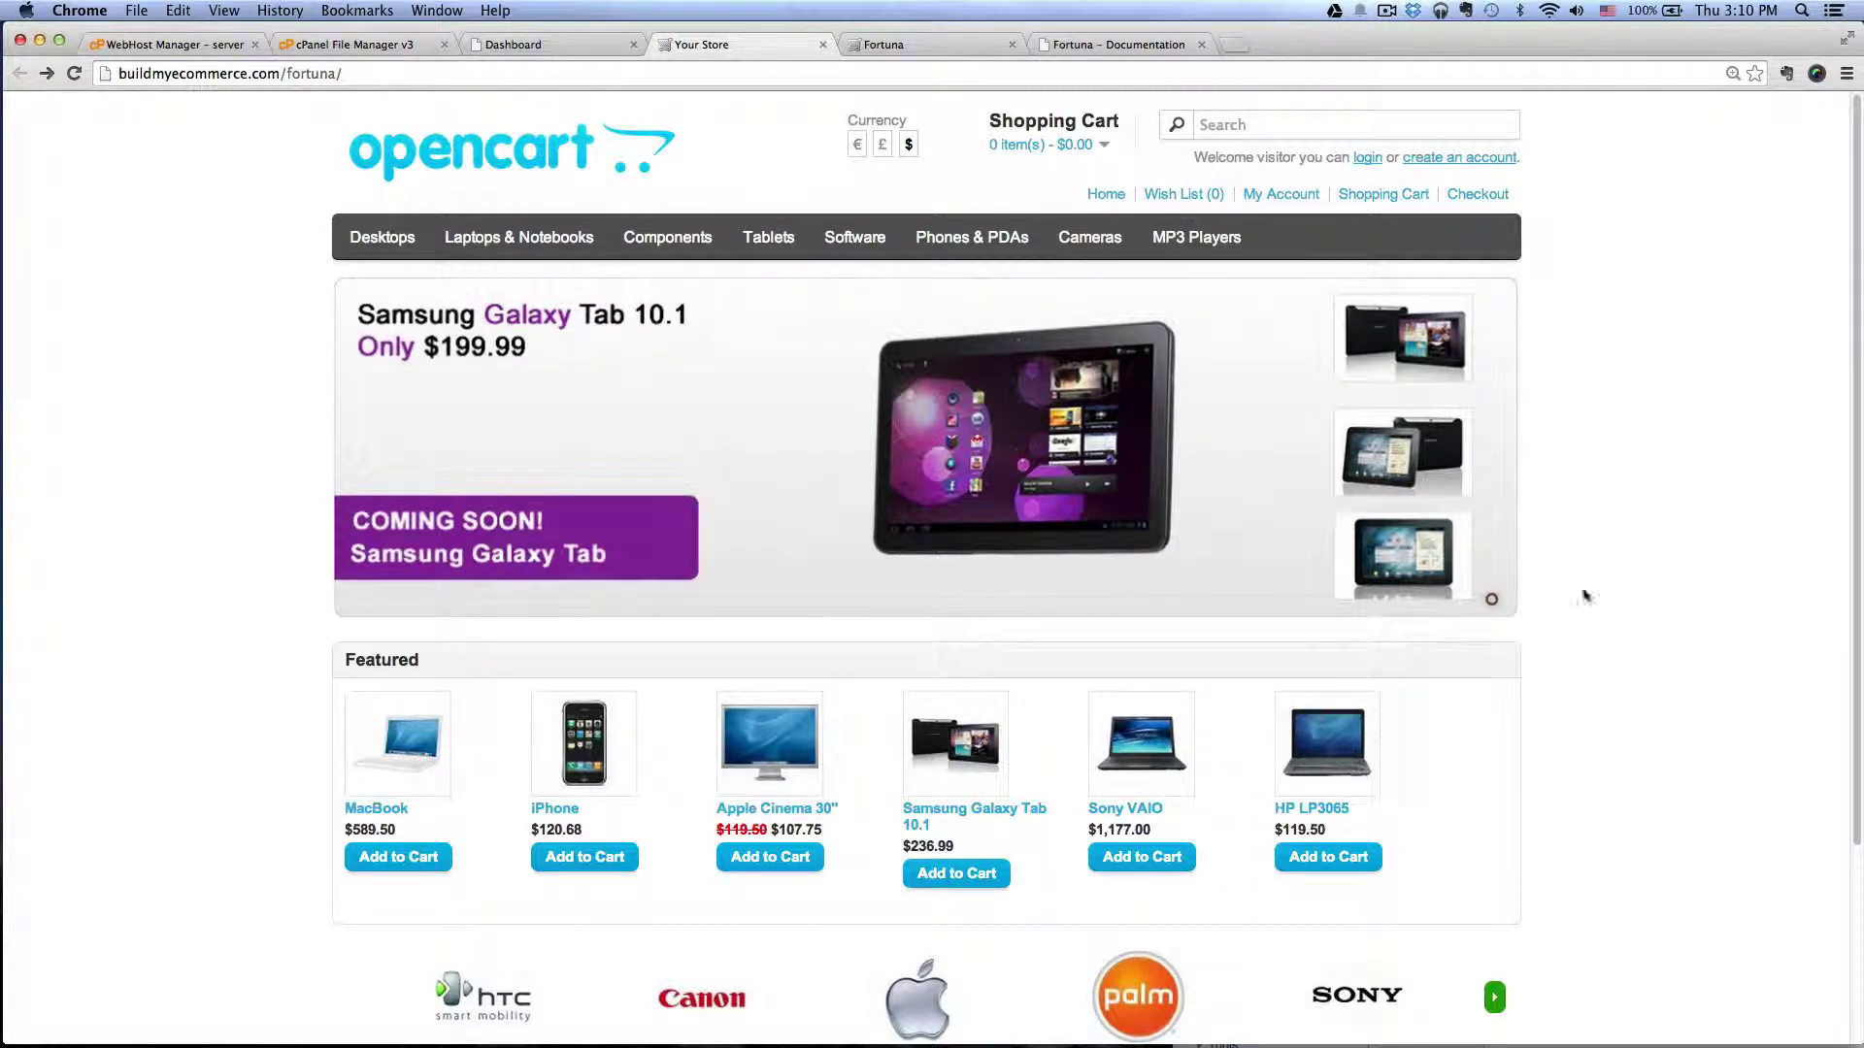
In Finder, extract themeforest-2564239-fortuna-elegant-and-responsive-opencart-theme.zip on the Desktop and open the extracted folder
mouse_move(187, 1034)
click(82, 1025)
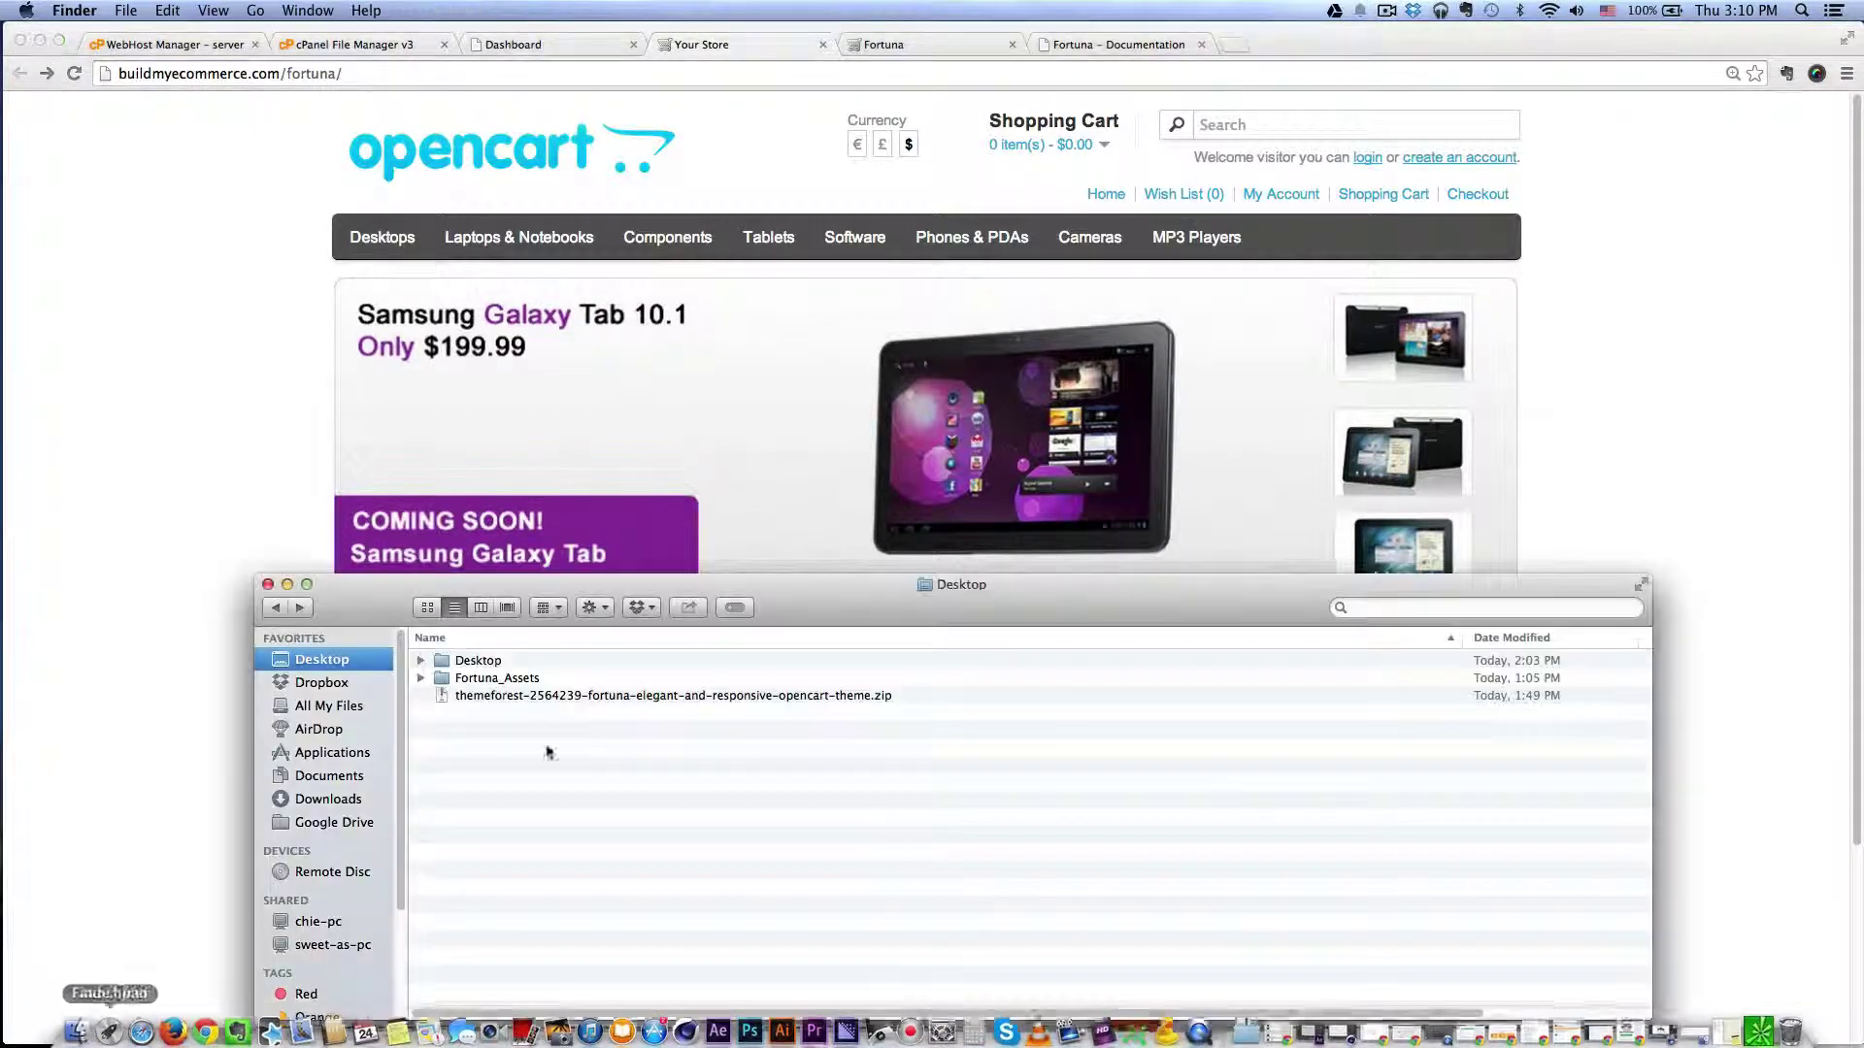
click(618, 697)
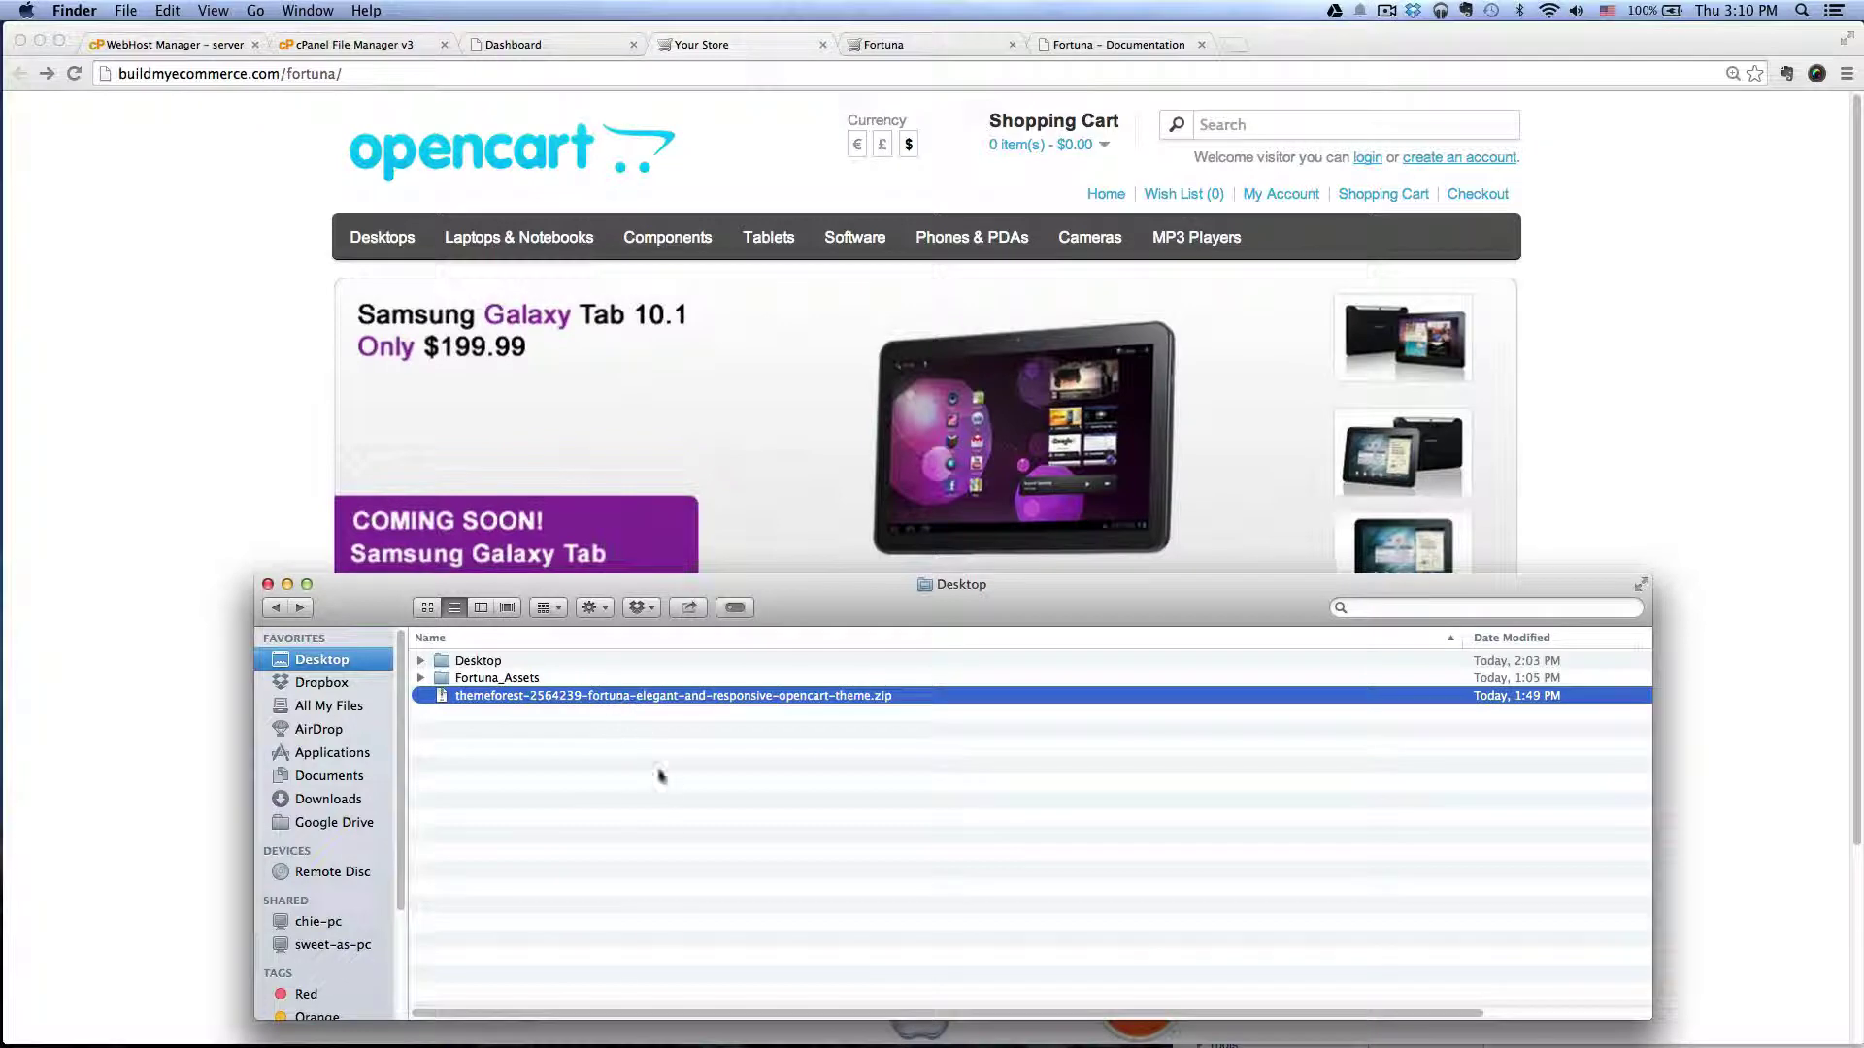
double_click(693, 697)
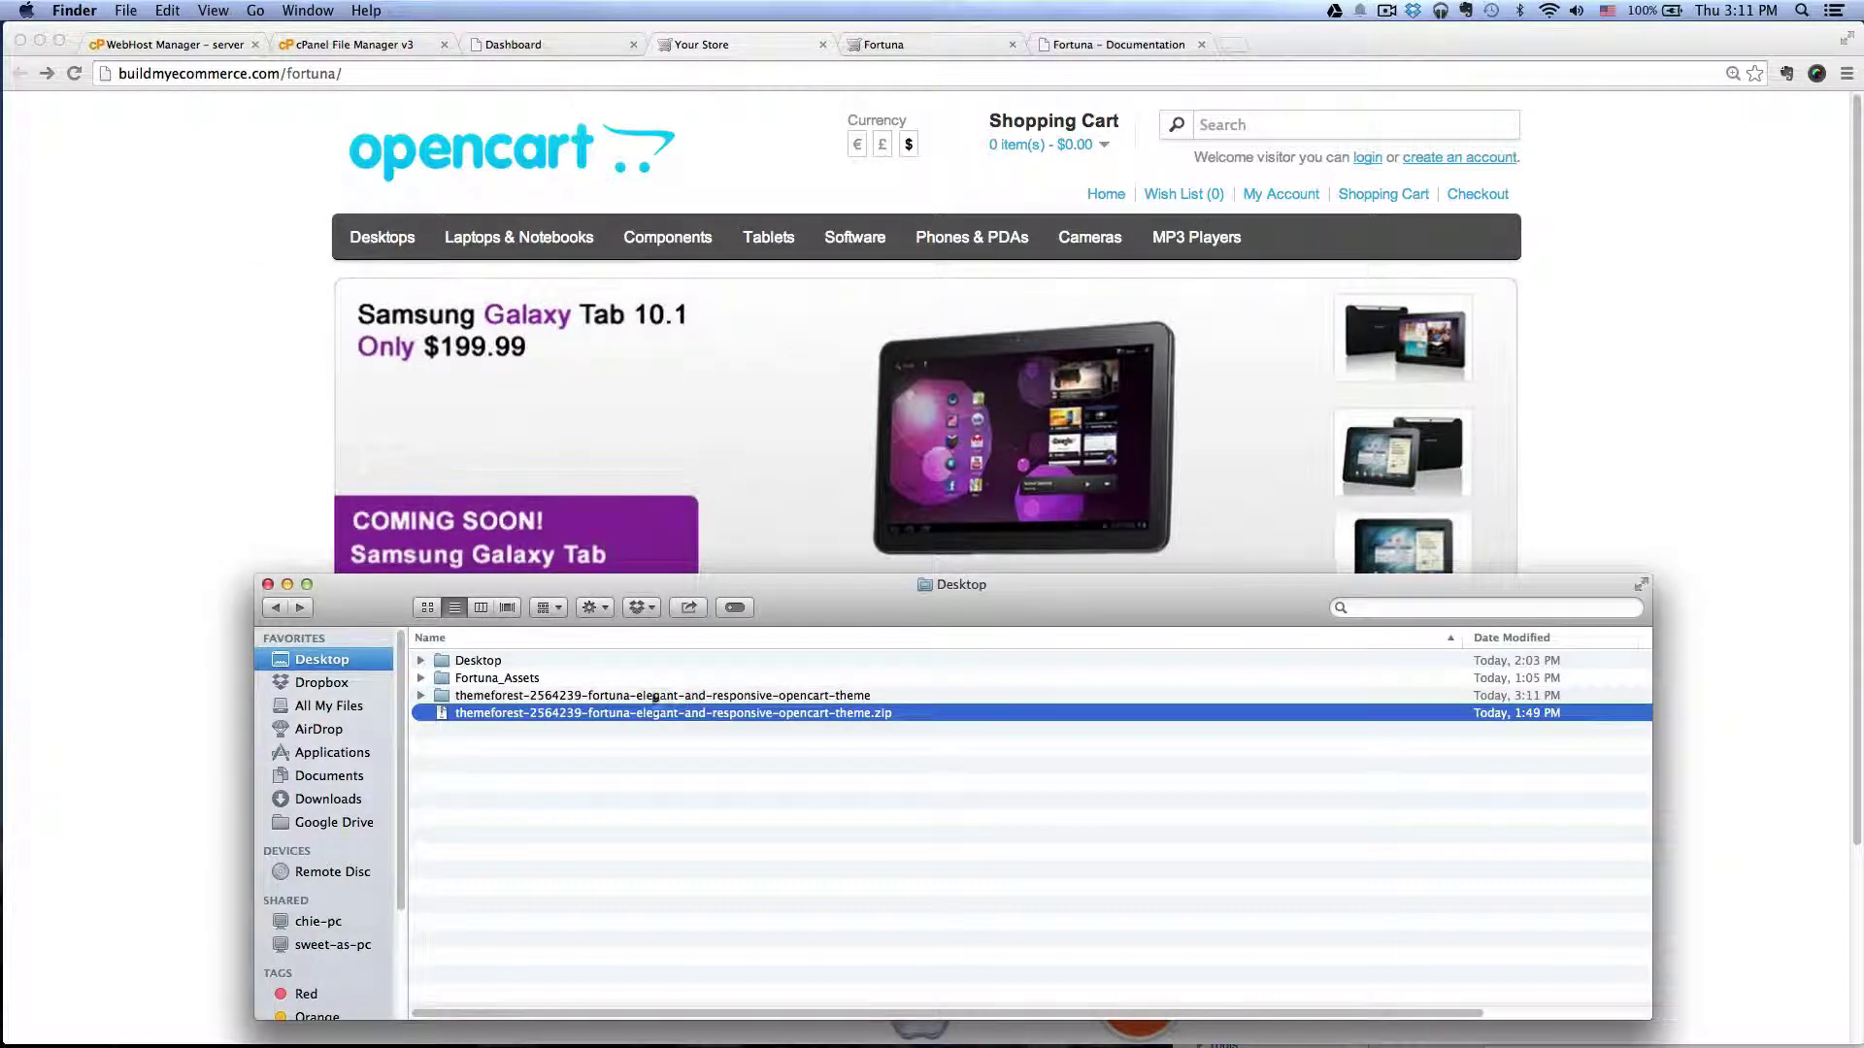
double_click(654, 696)
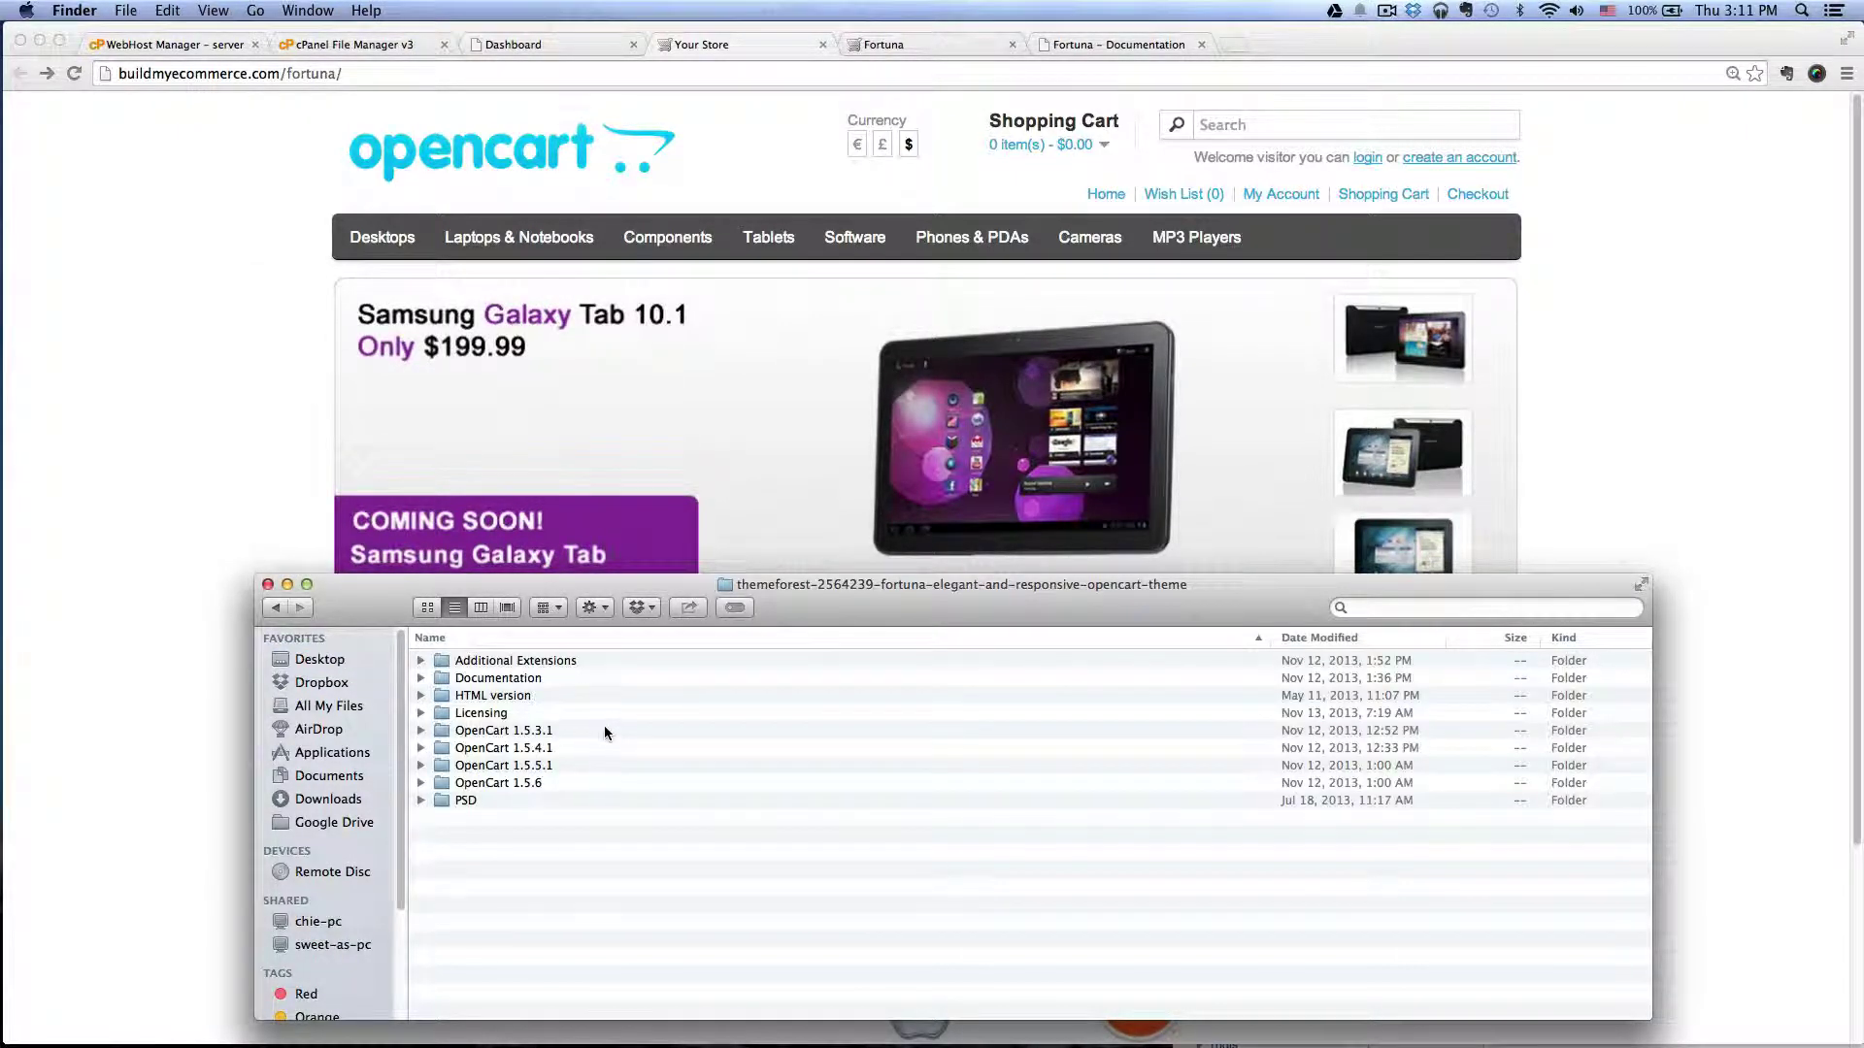
Open the OpenCart 1.5.6 folder inside the extracted theme package
drag(592, 729, 575, 784)
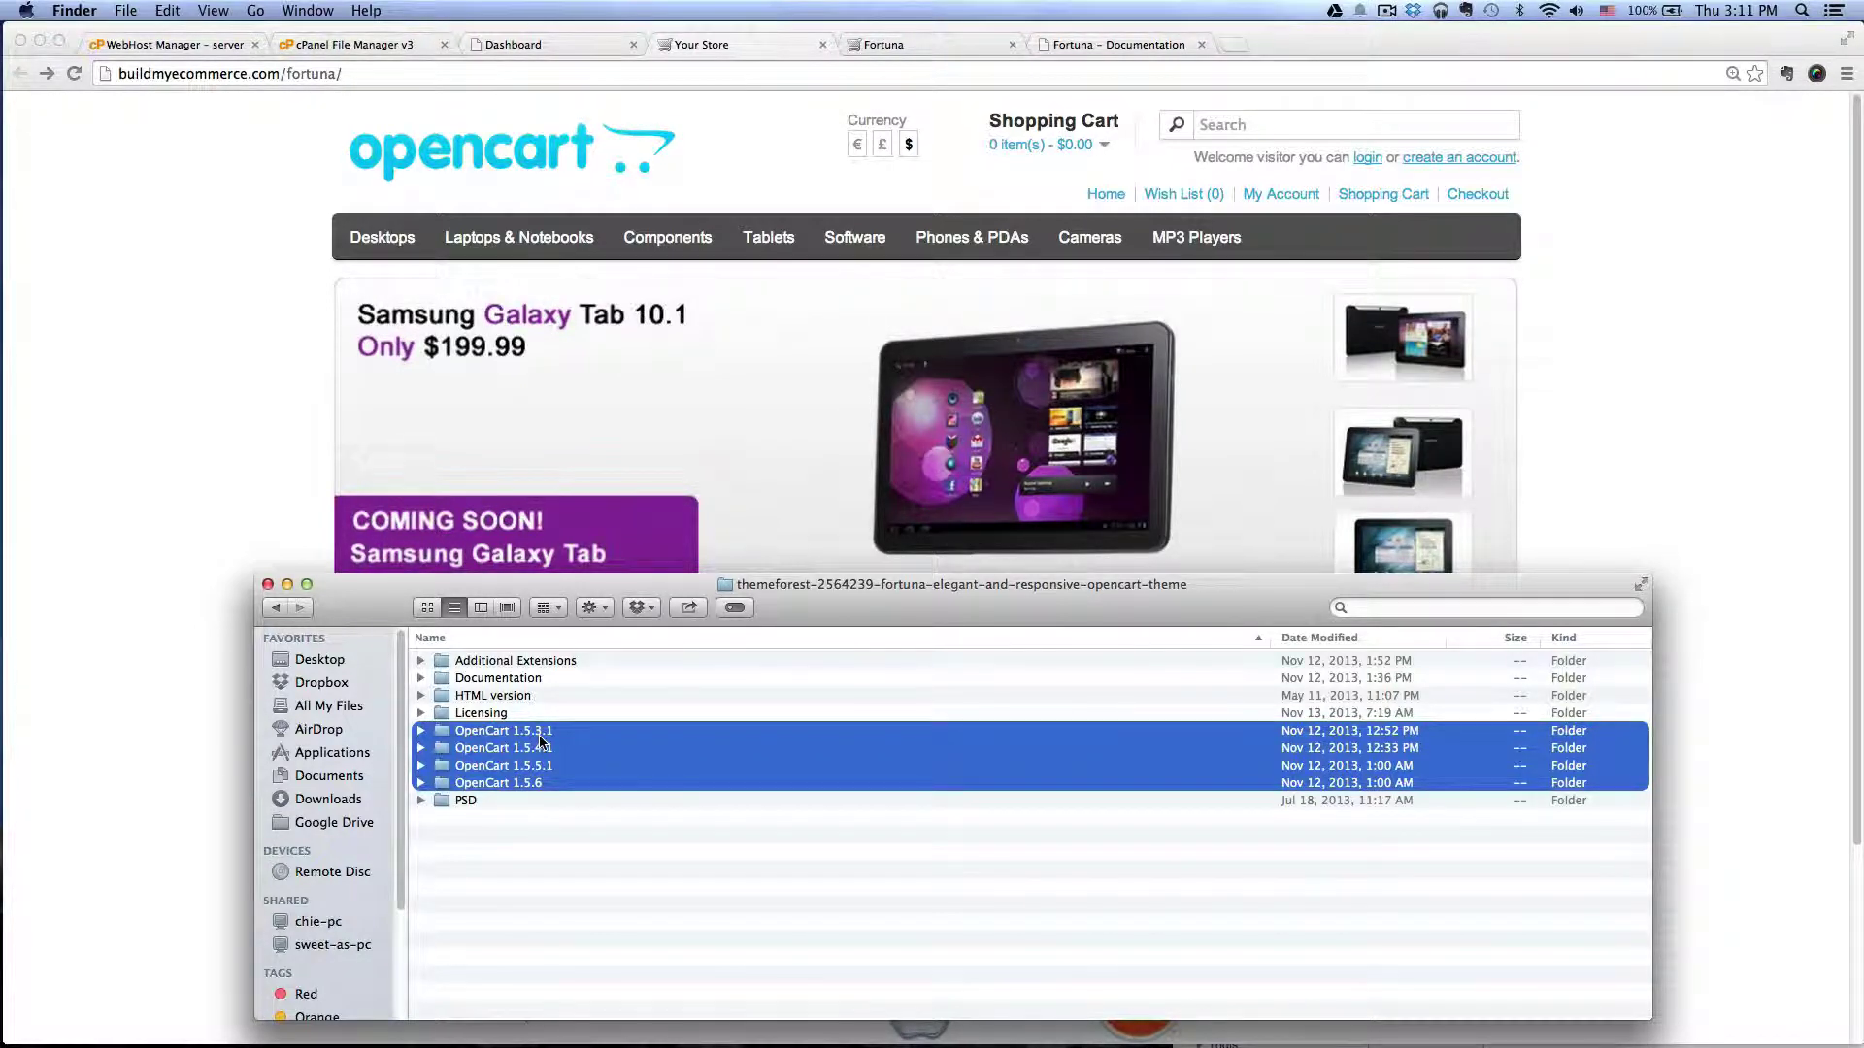
click(585, 938)
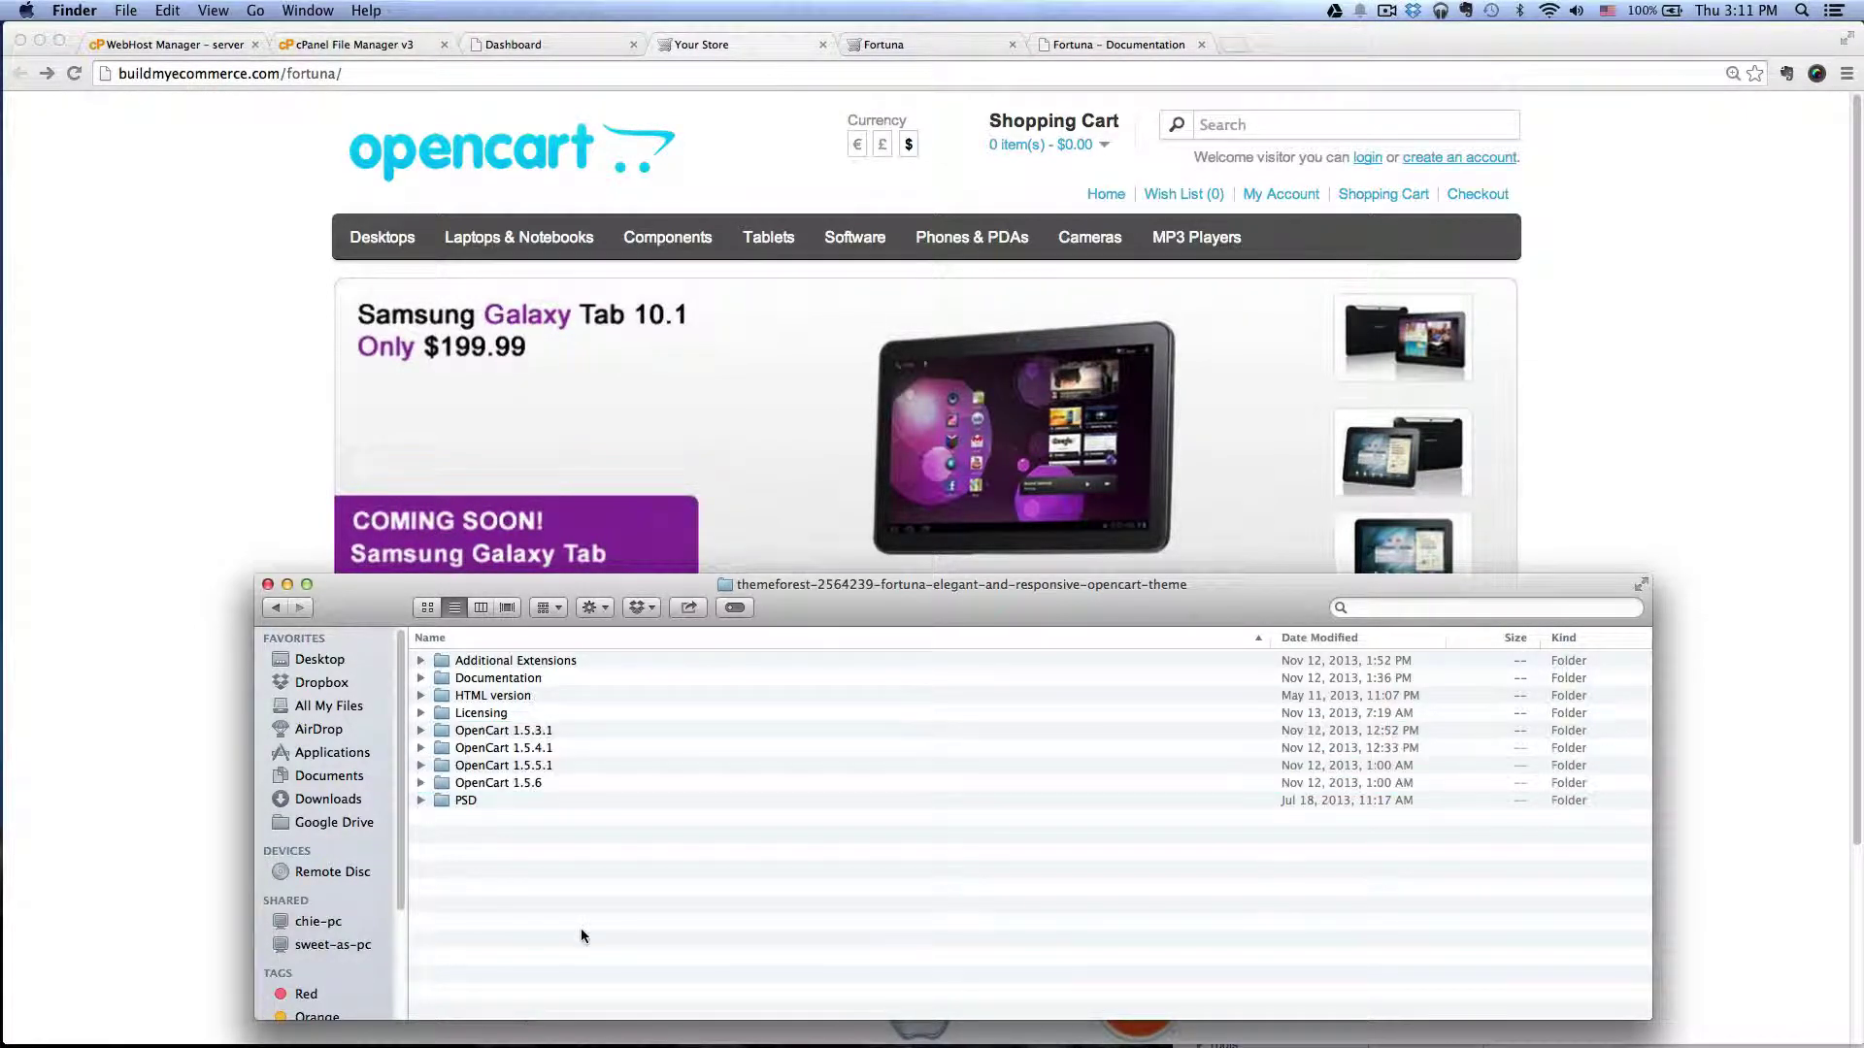
click(528, 784)
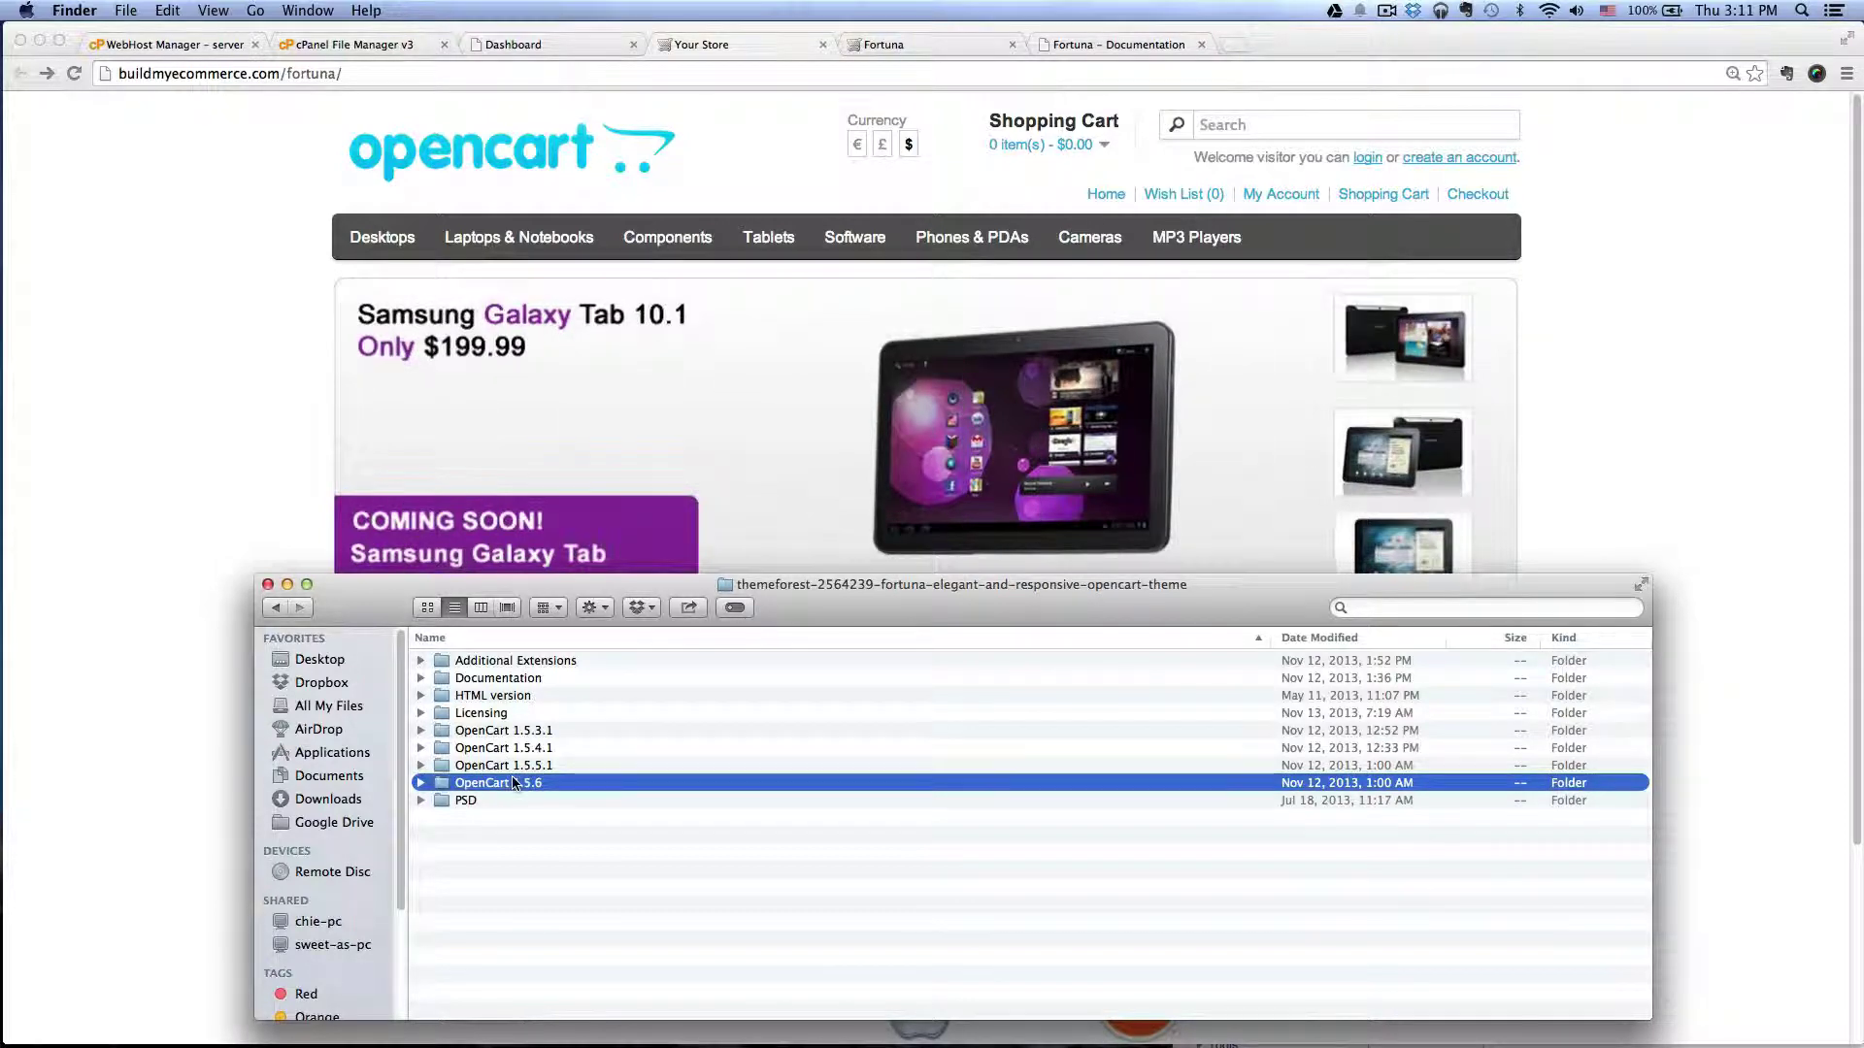
double_click(514, 785)
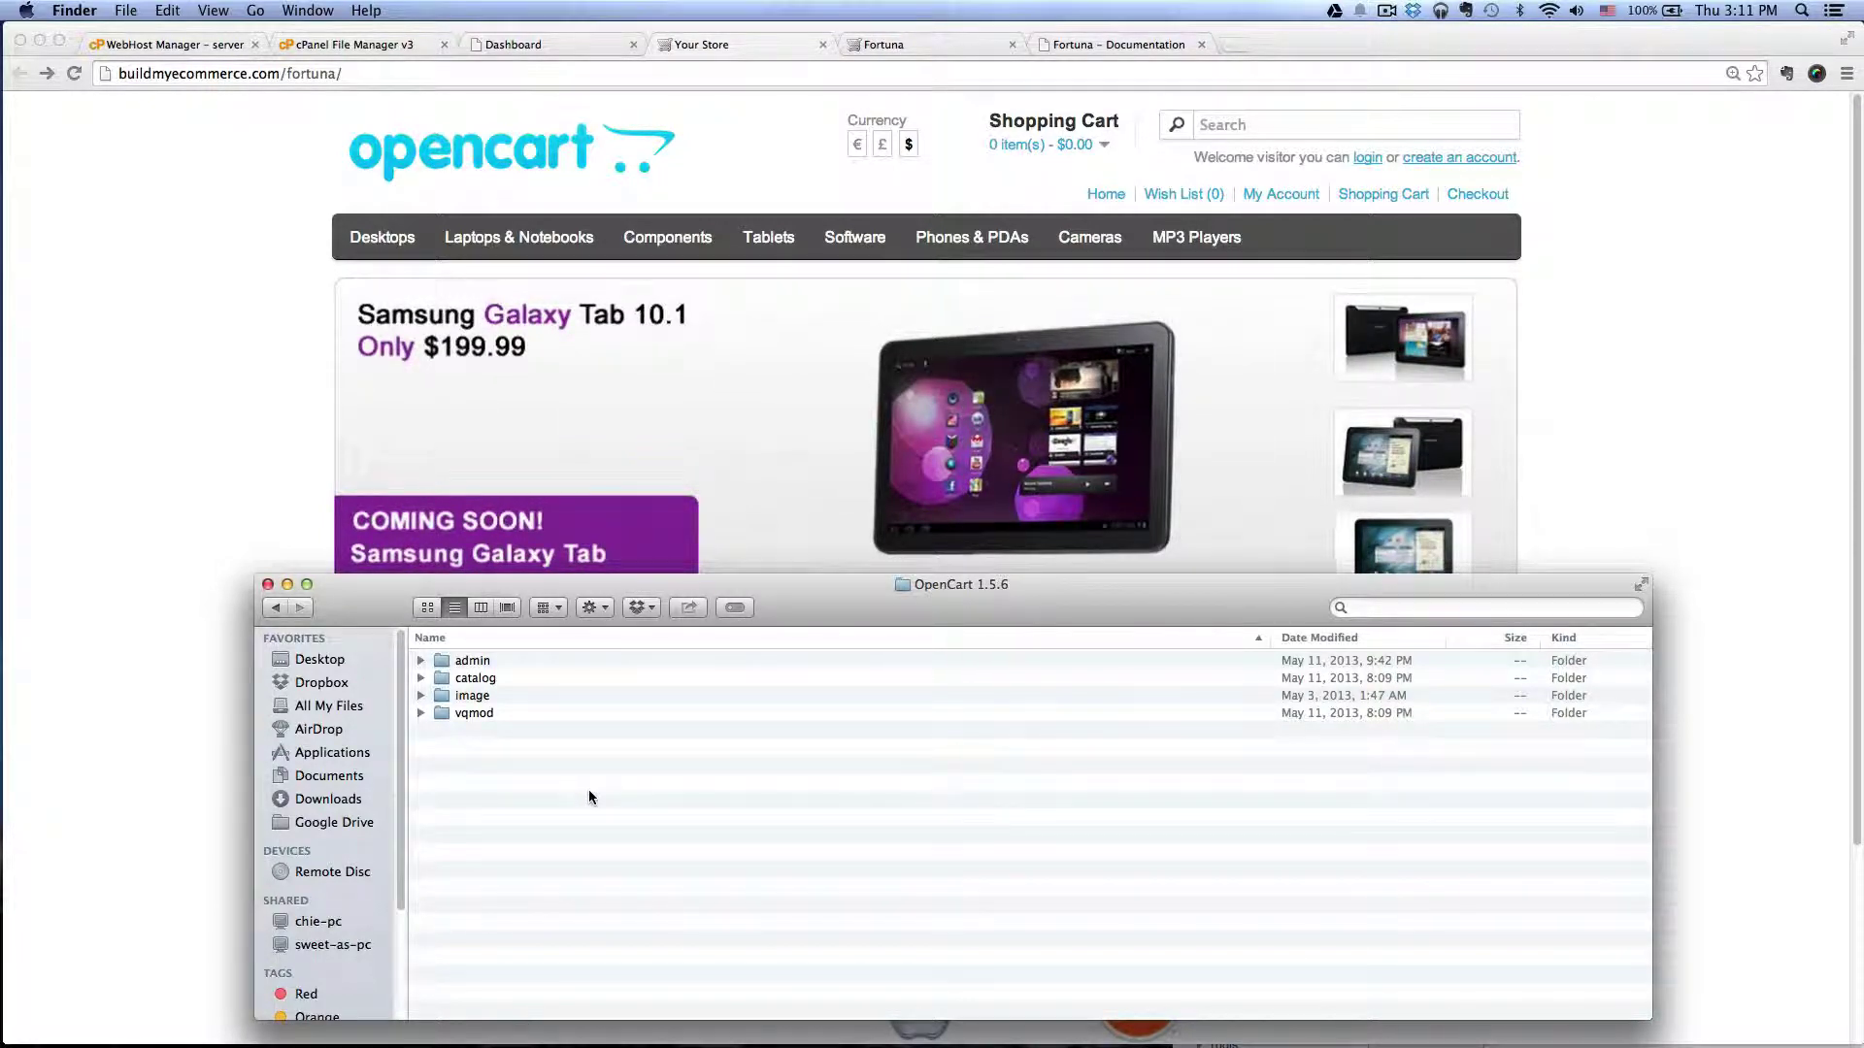
Compress the admin, catalog, image and vqmod folders into one archive and rename it fortuna.zip
key(super+a)
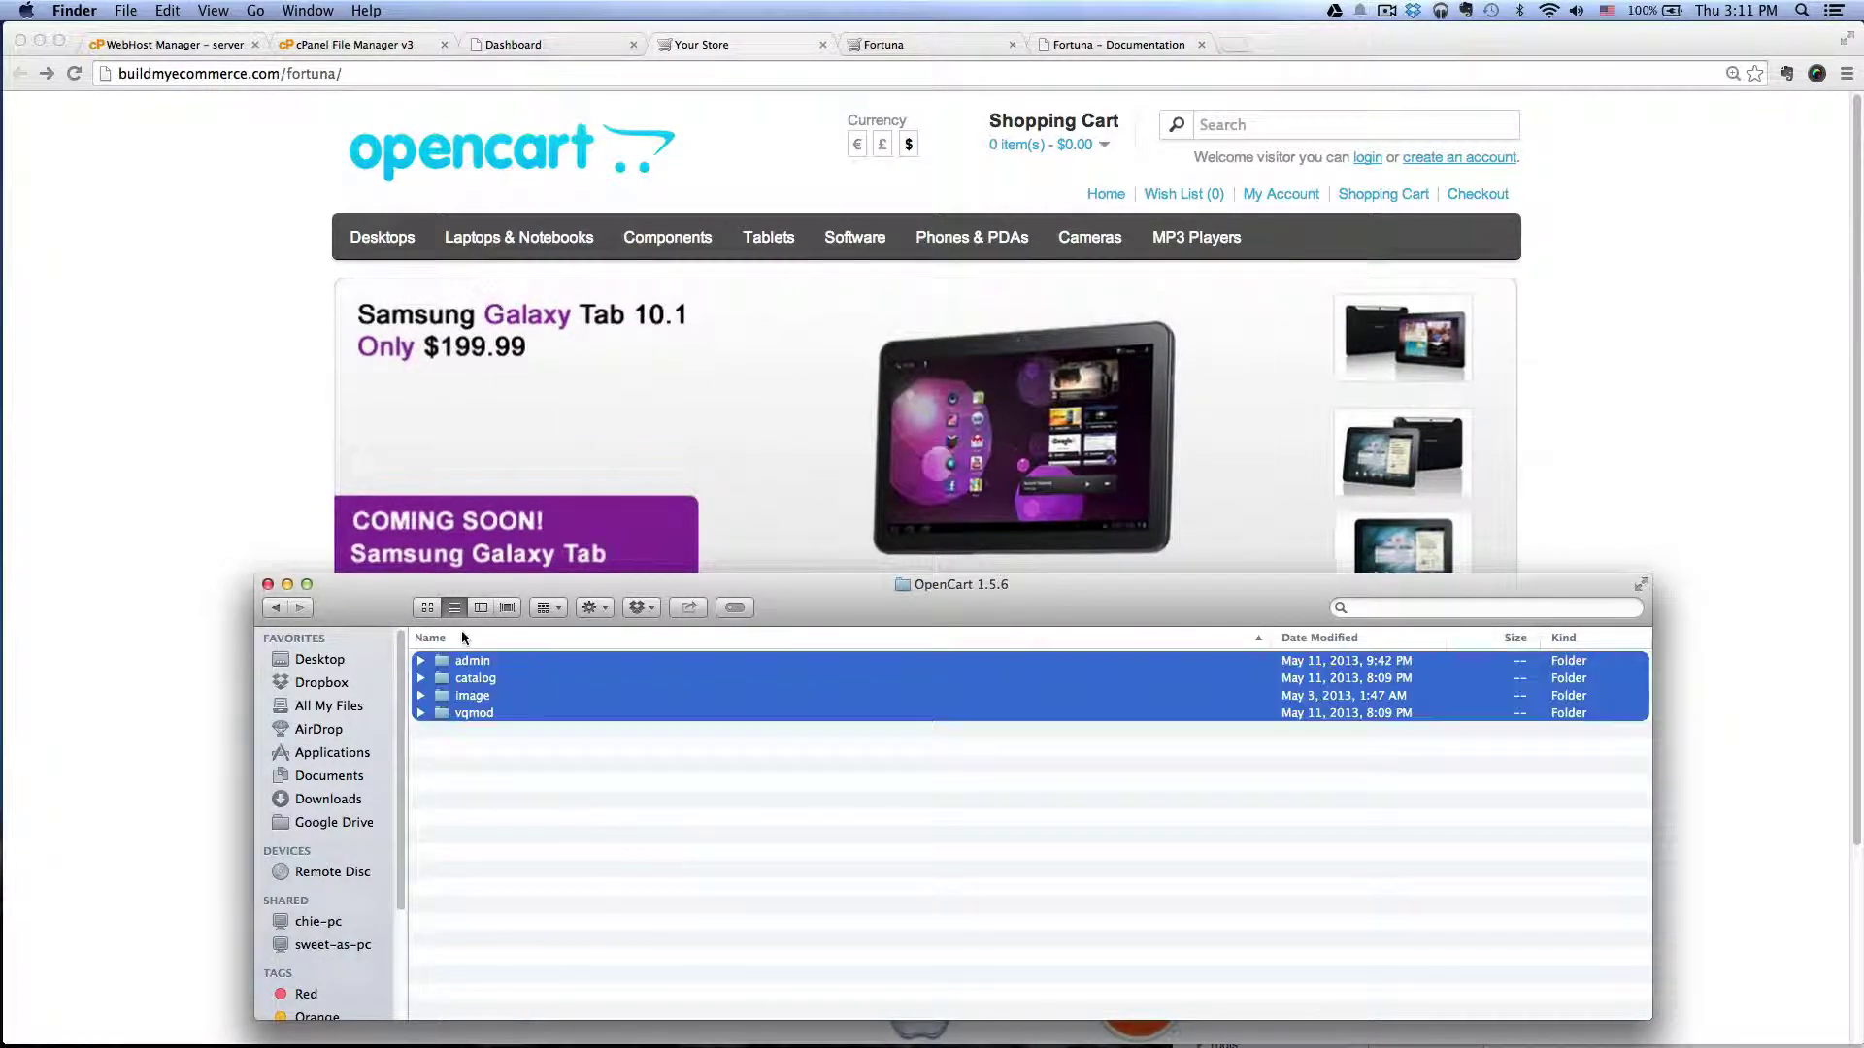
right_click(487, 685)
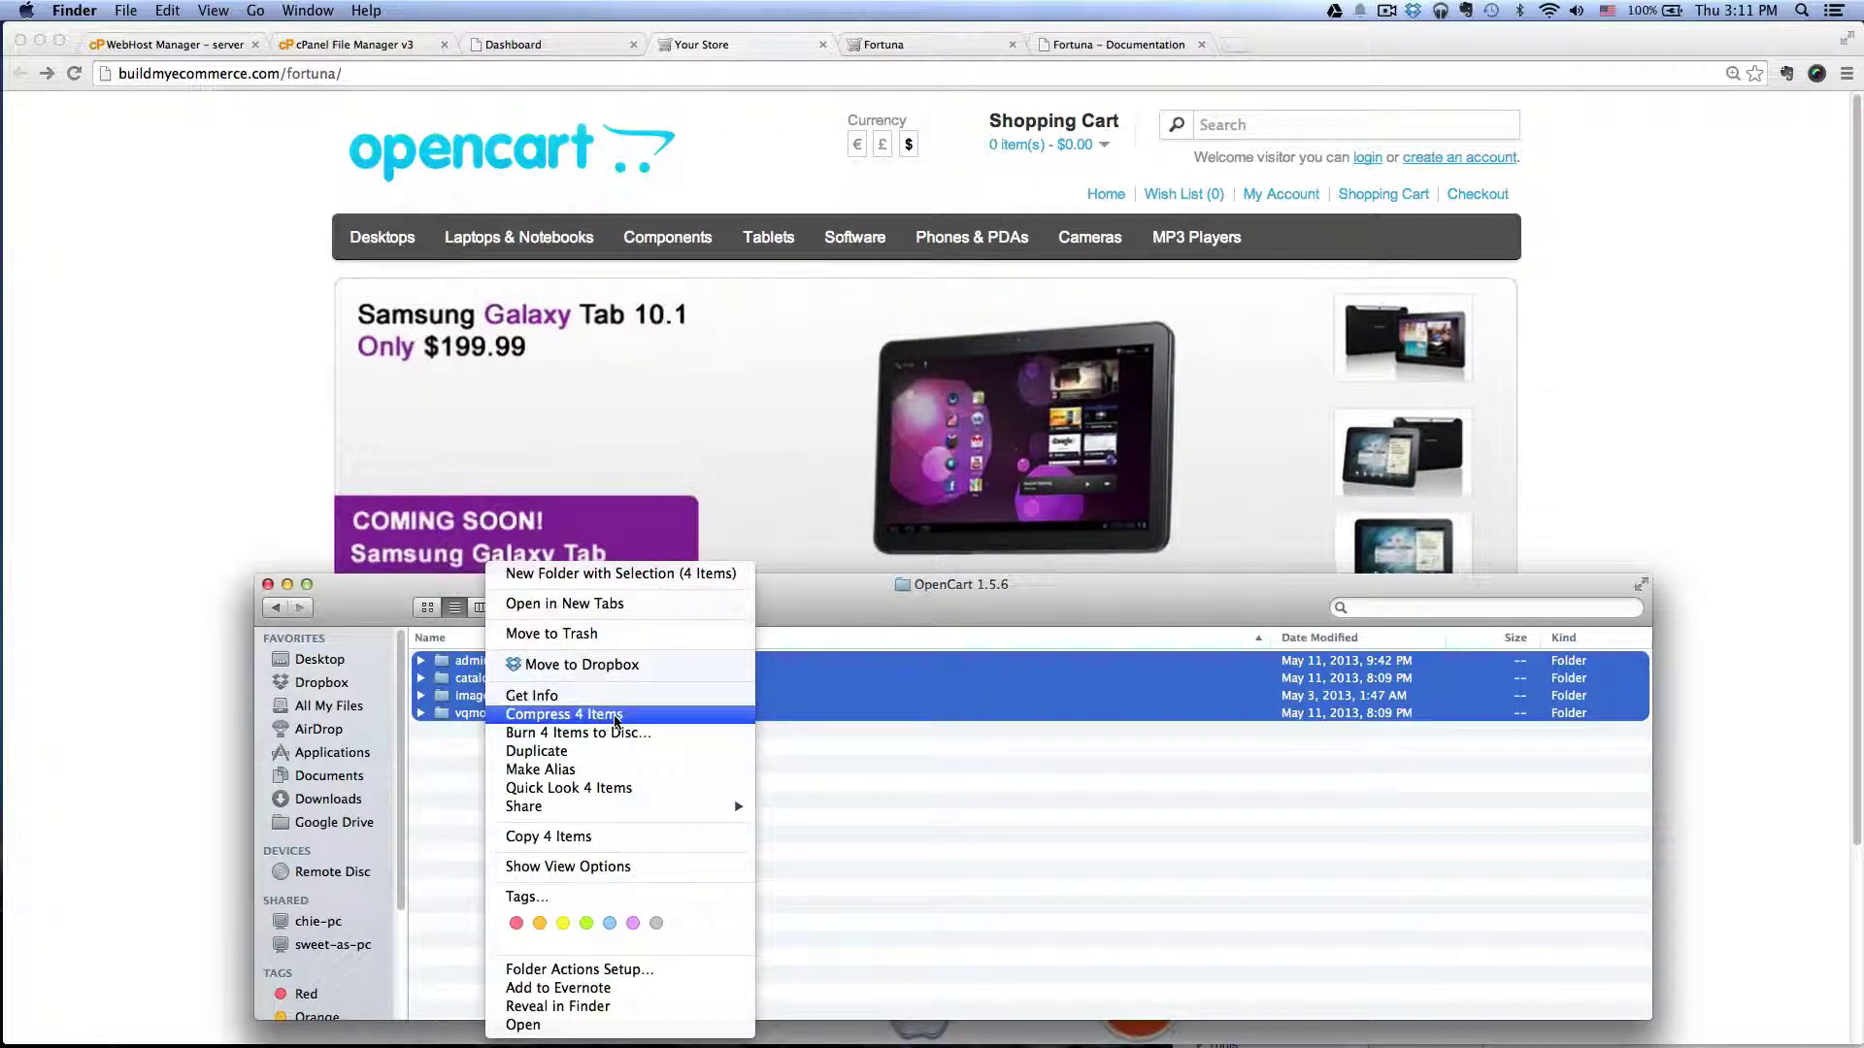
click(614, 718)
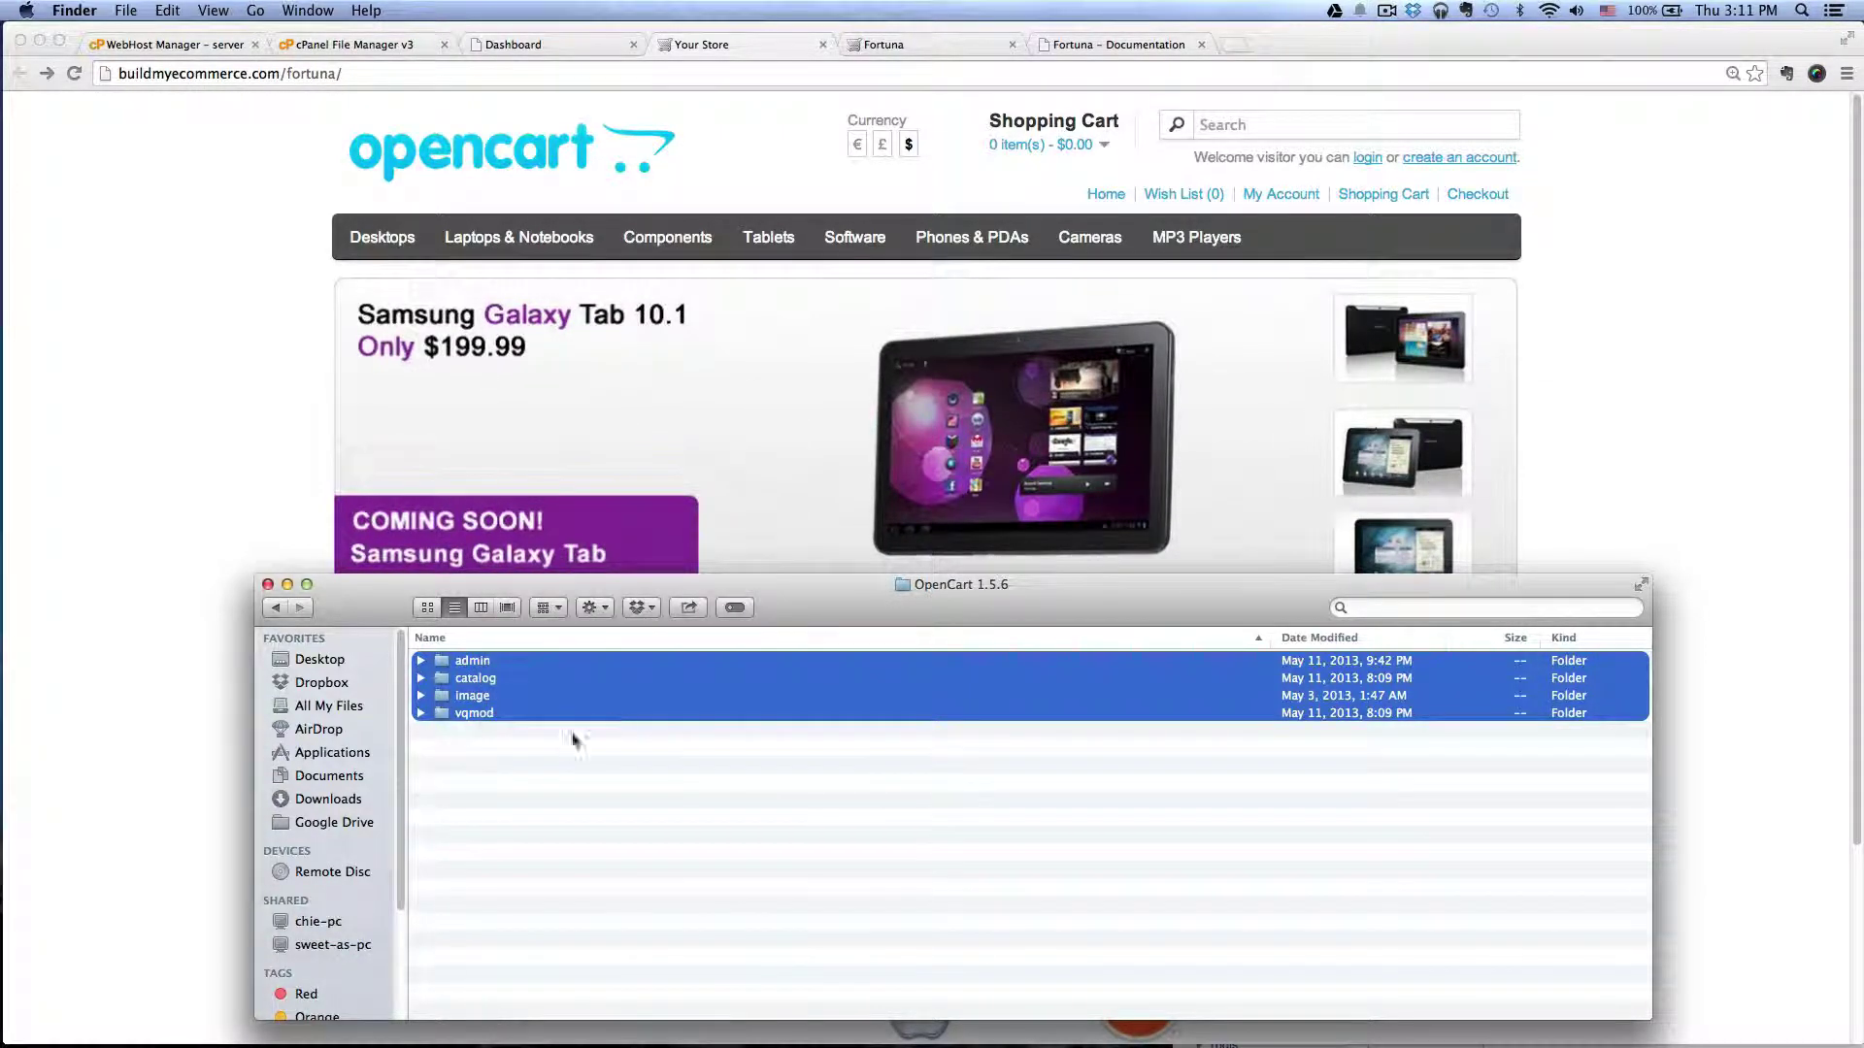
click(486, 678)
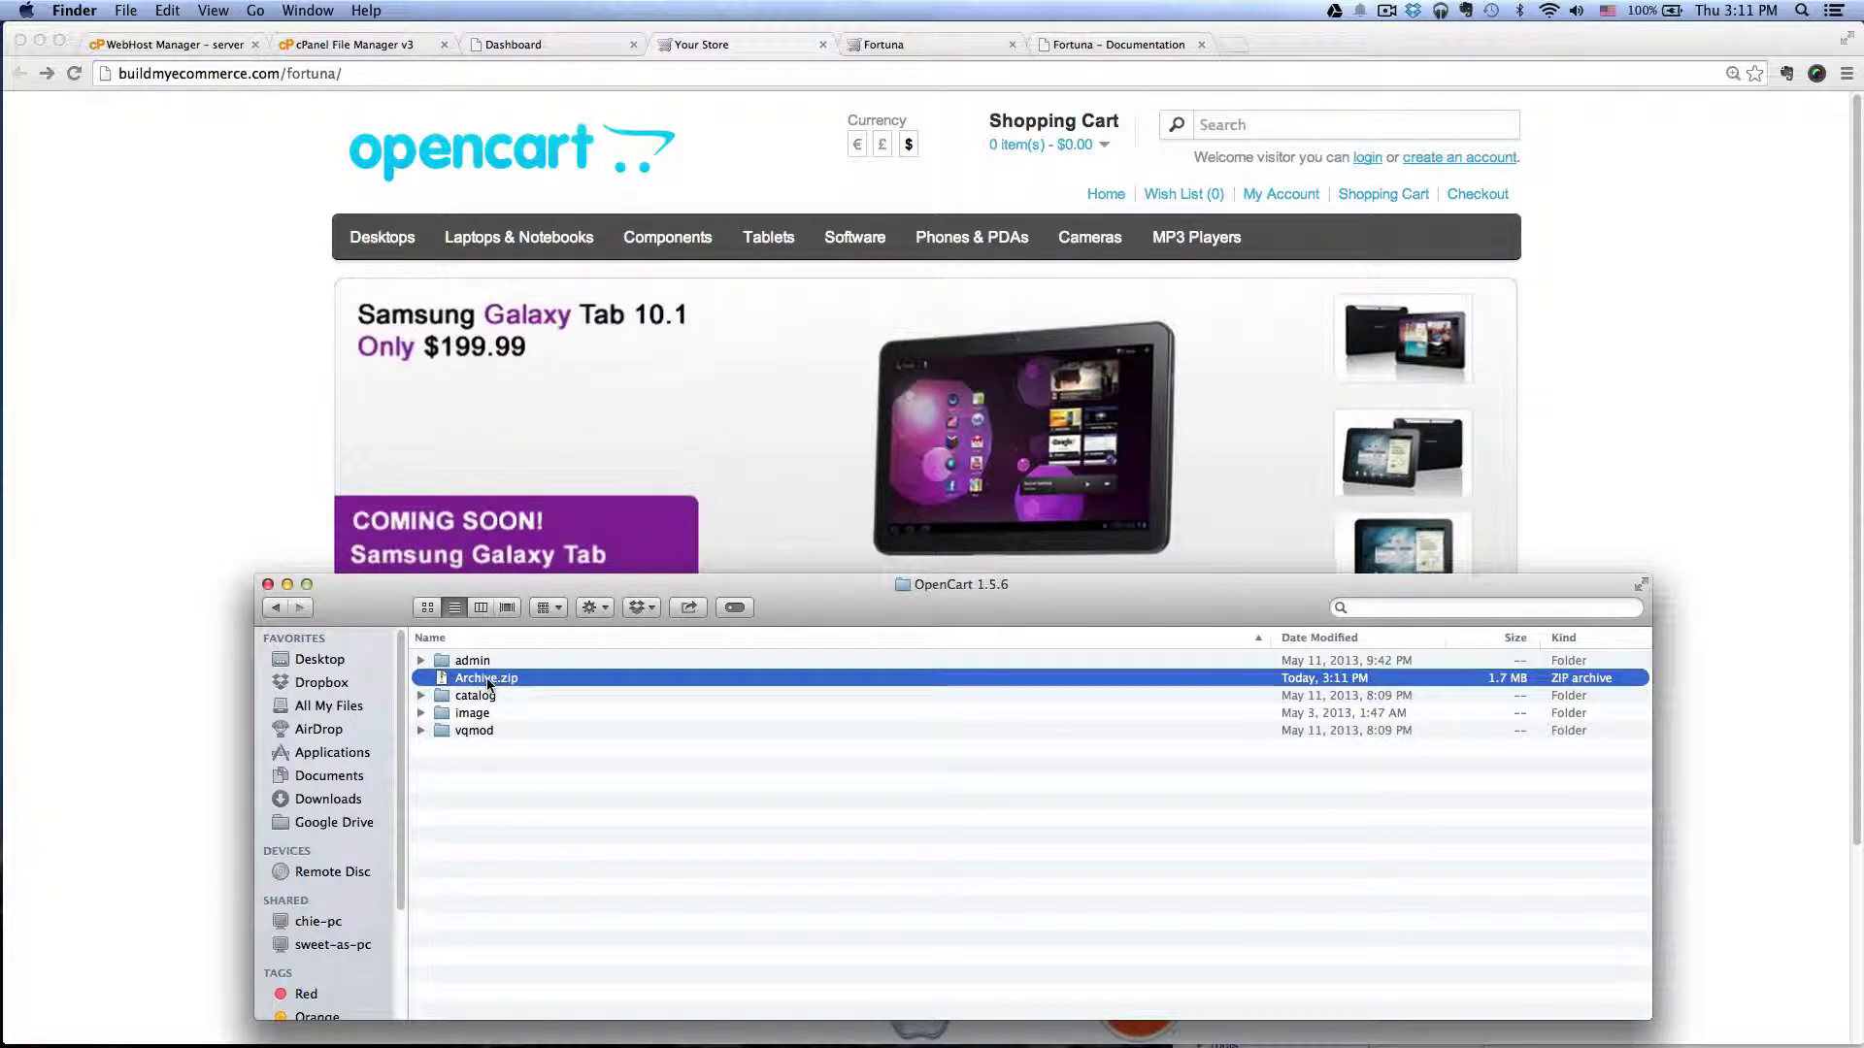
click(486, 677)
text(fortuna)
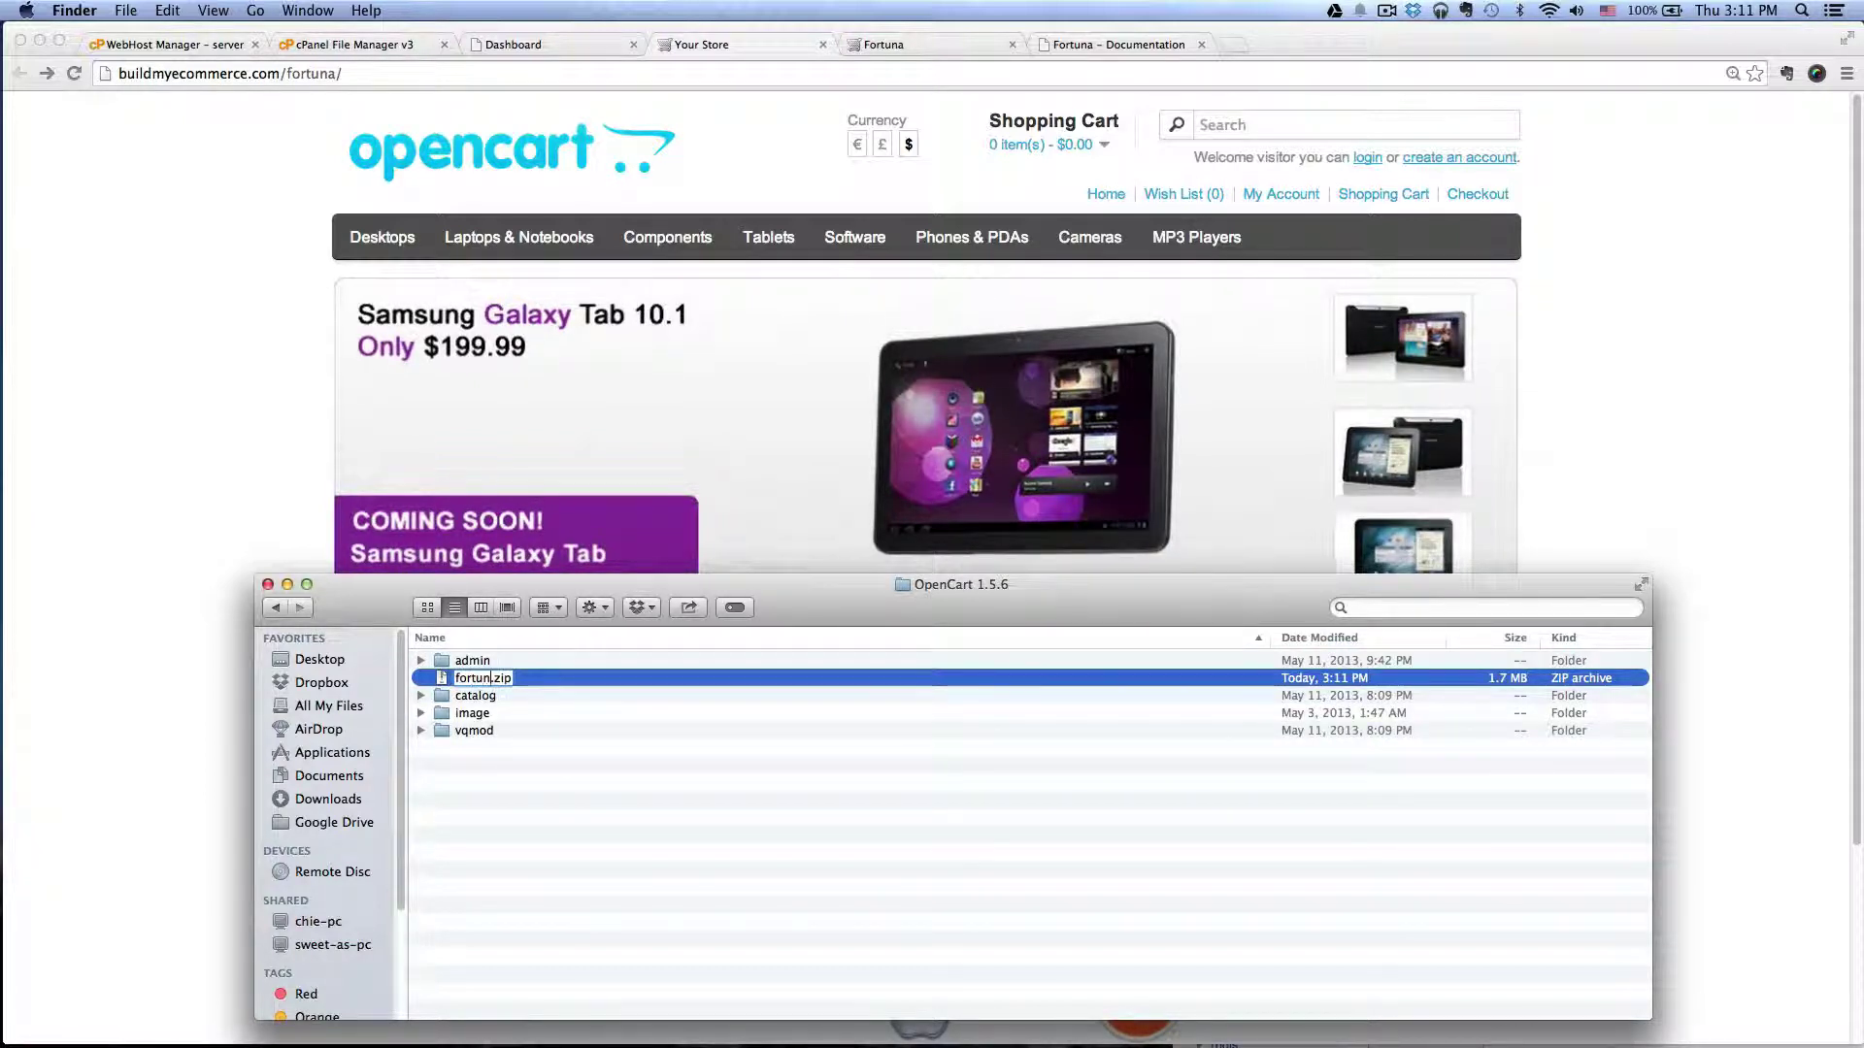
key(Return)
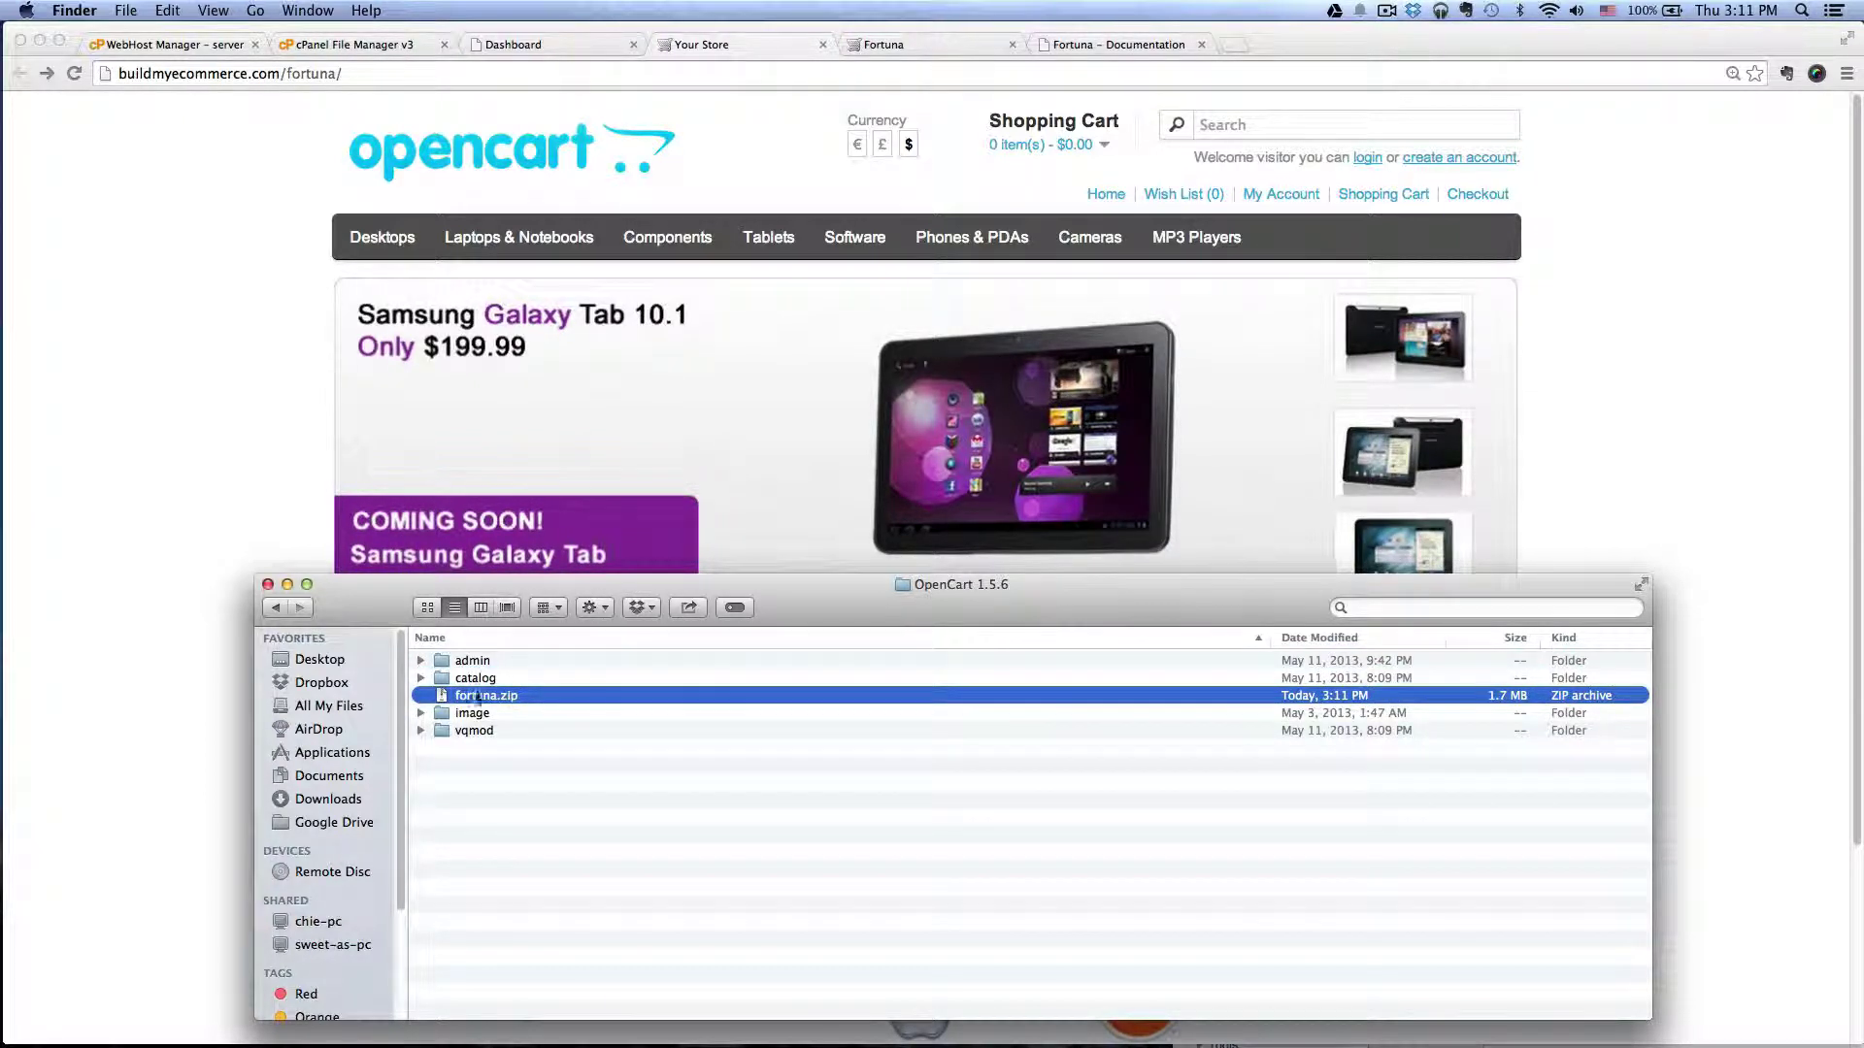
Move fortuna.zip from the OpenCart 1.5.6 folder to the Desktop and select it there
drag(485, 695, 319, 671)
click(320, 663)
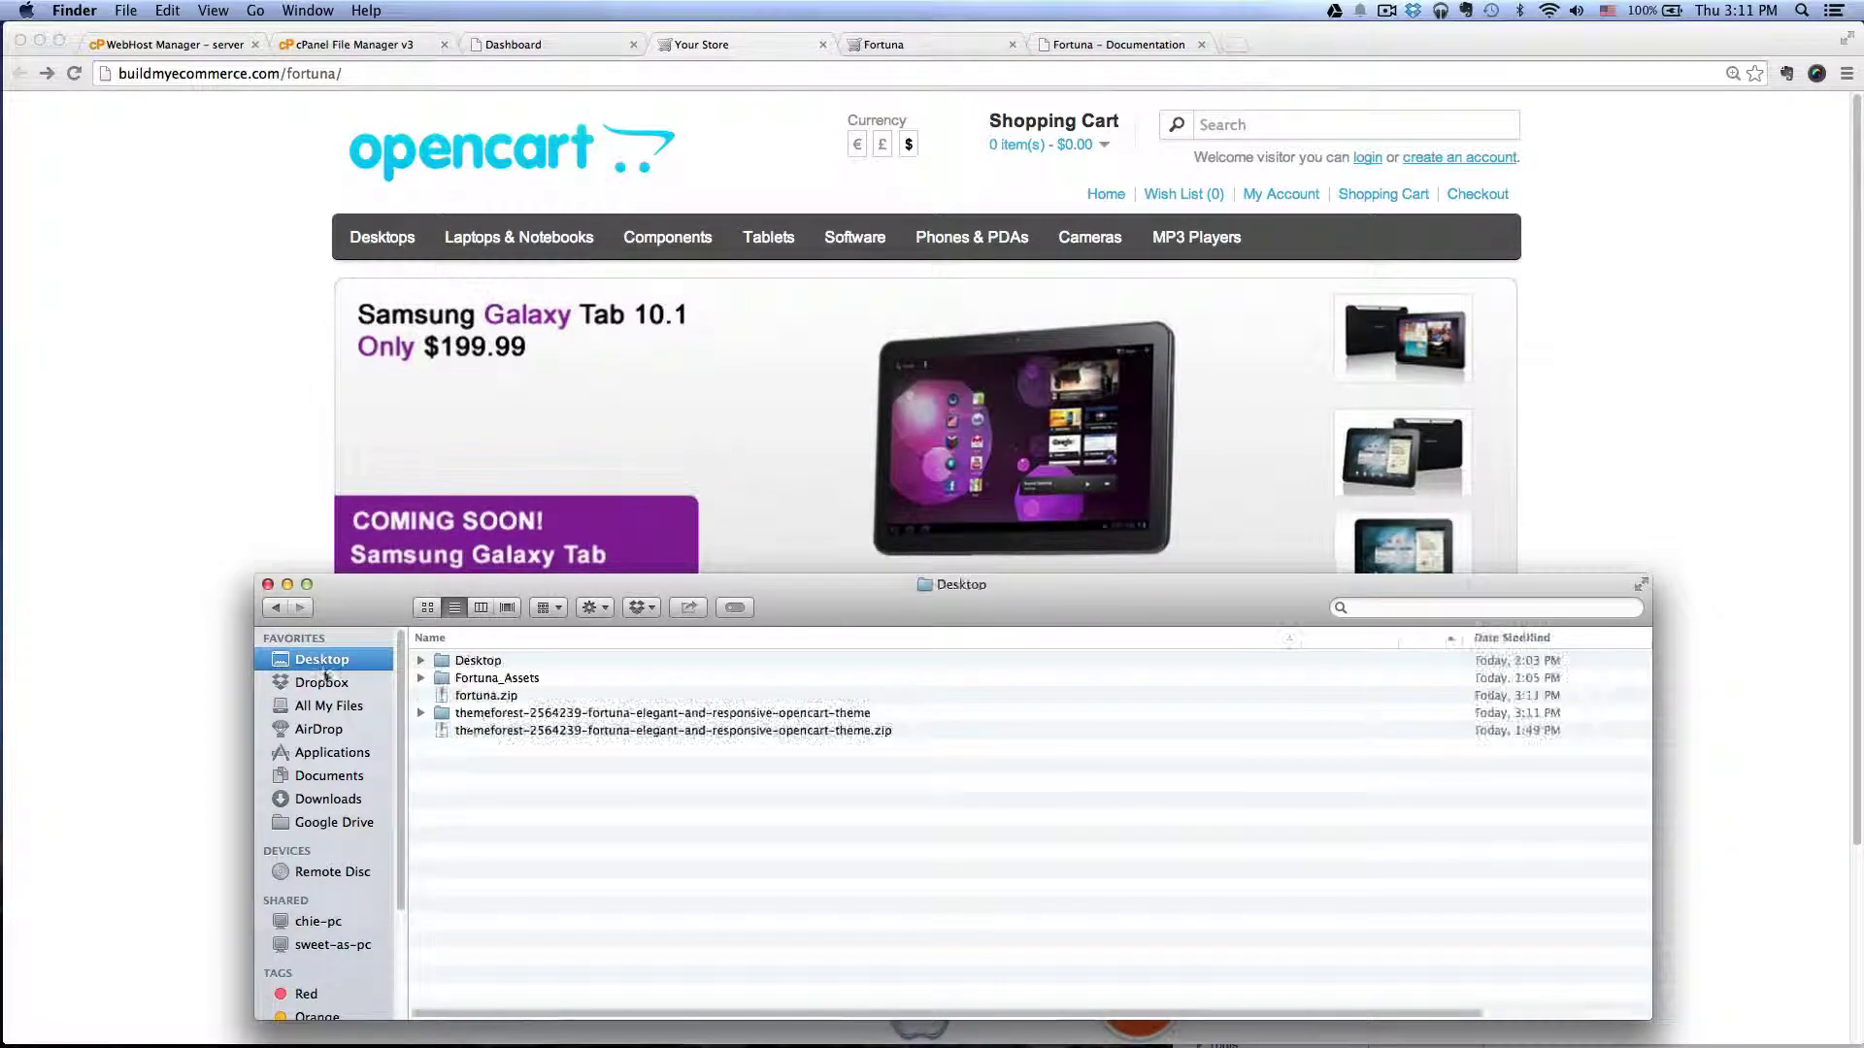
click(505, 696)
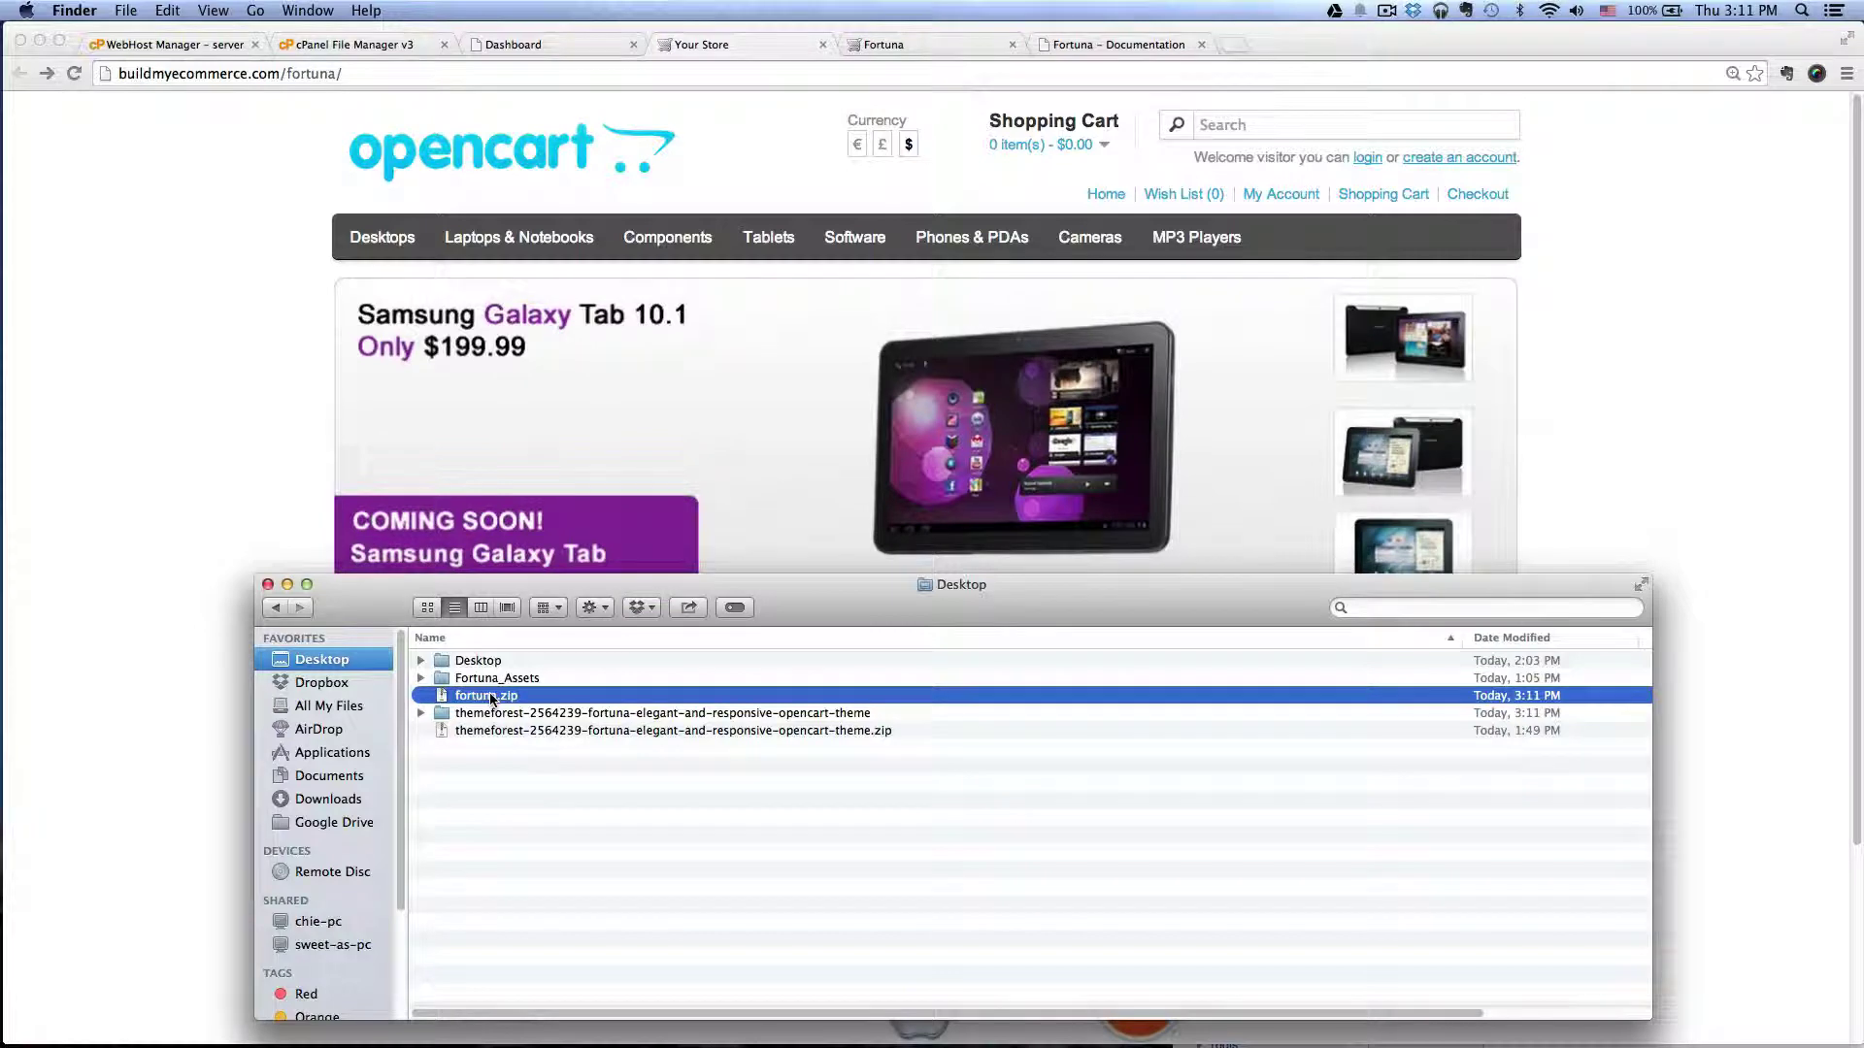
Switch to cPanel File Manager in Chrome, upload fortuna.zip from the Desktop to public_html/fortuna and return to that directory
click(172, 380)
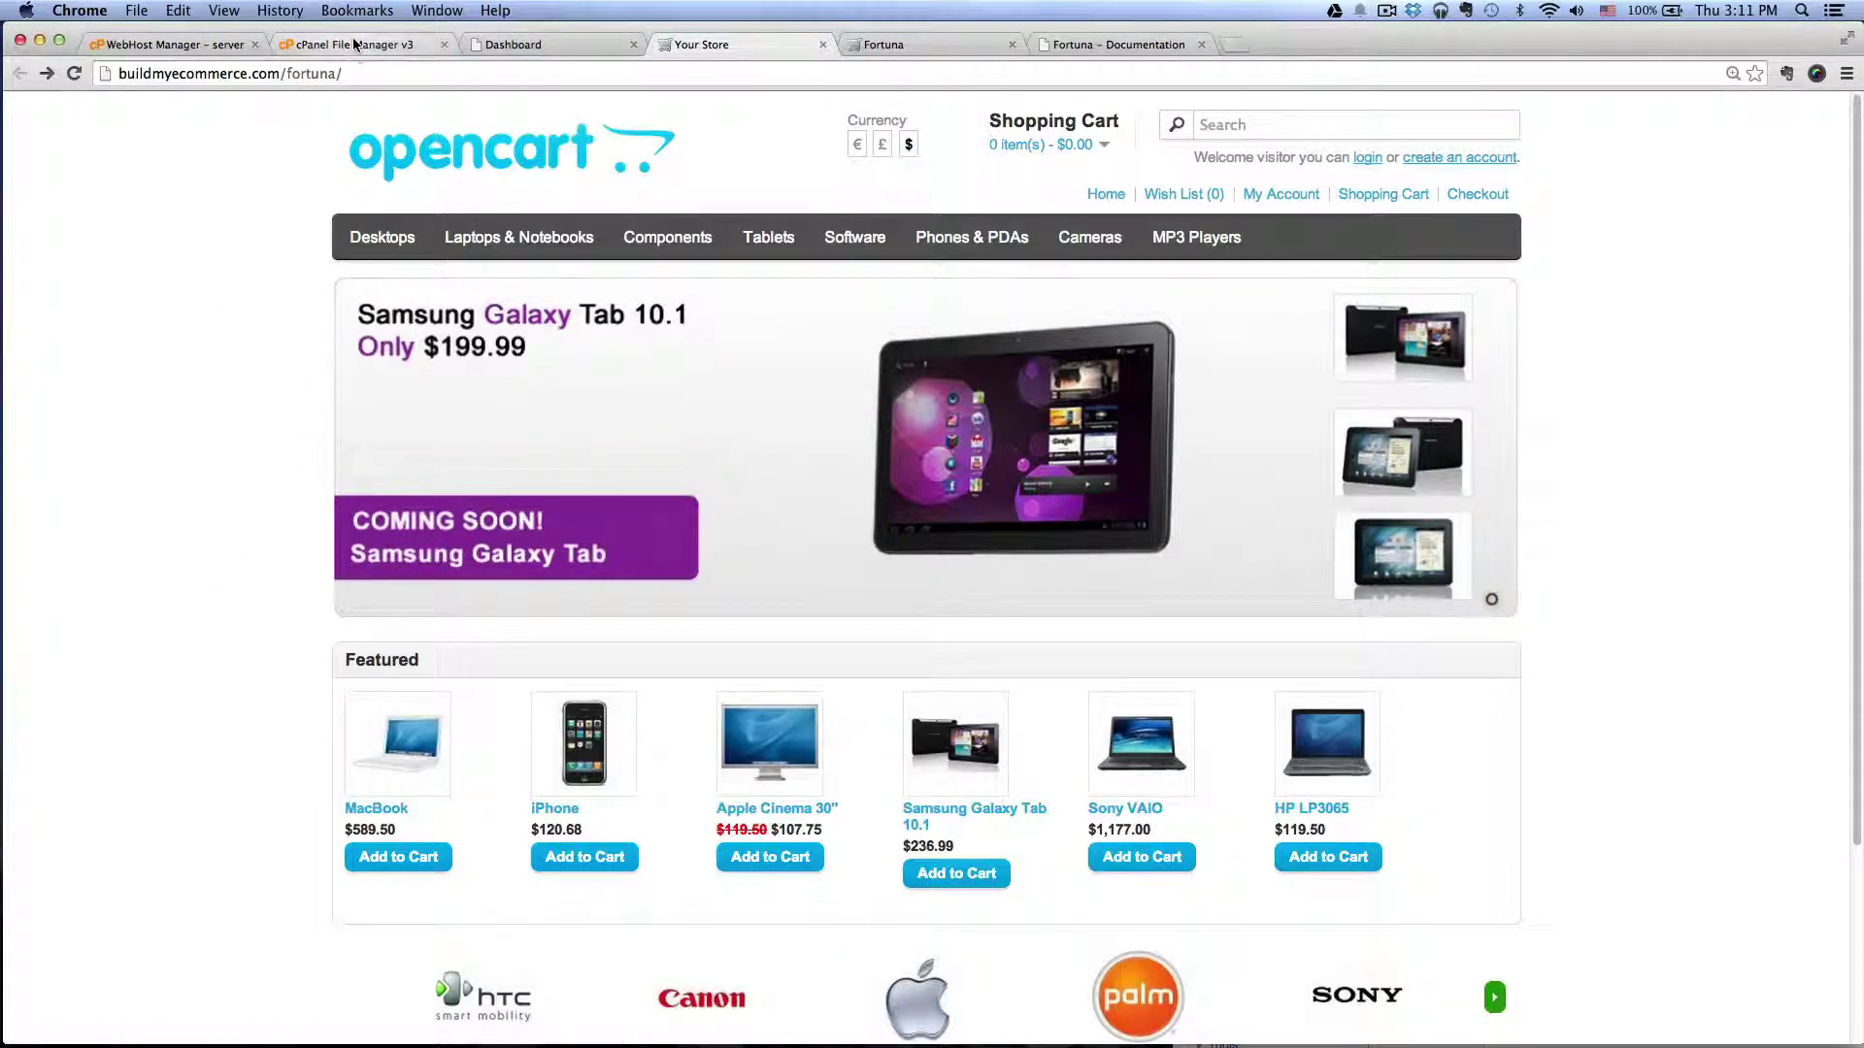
click(354, 45)
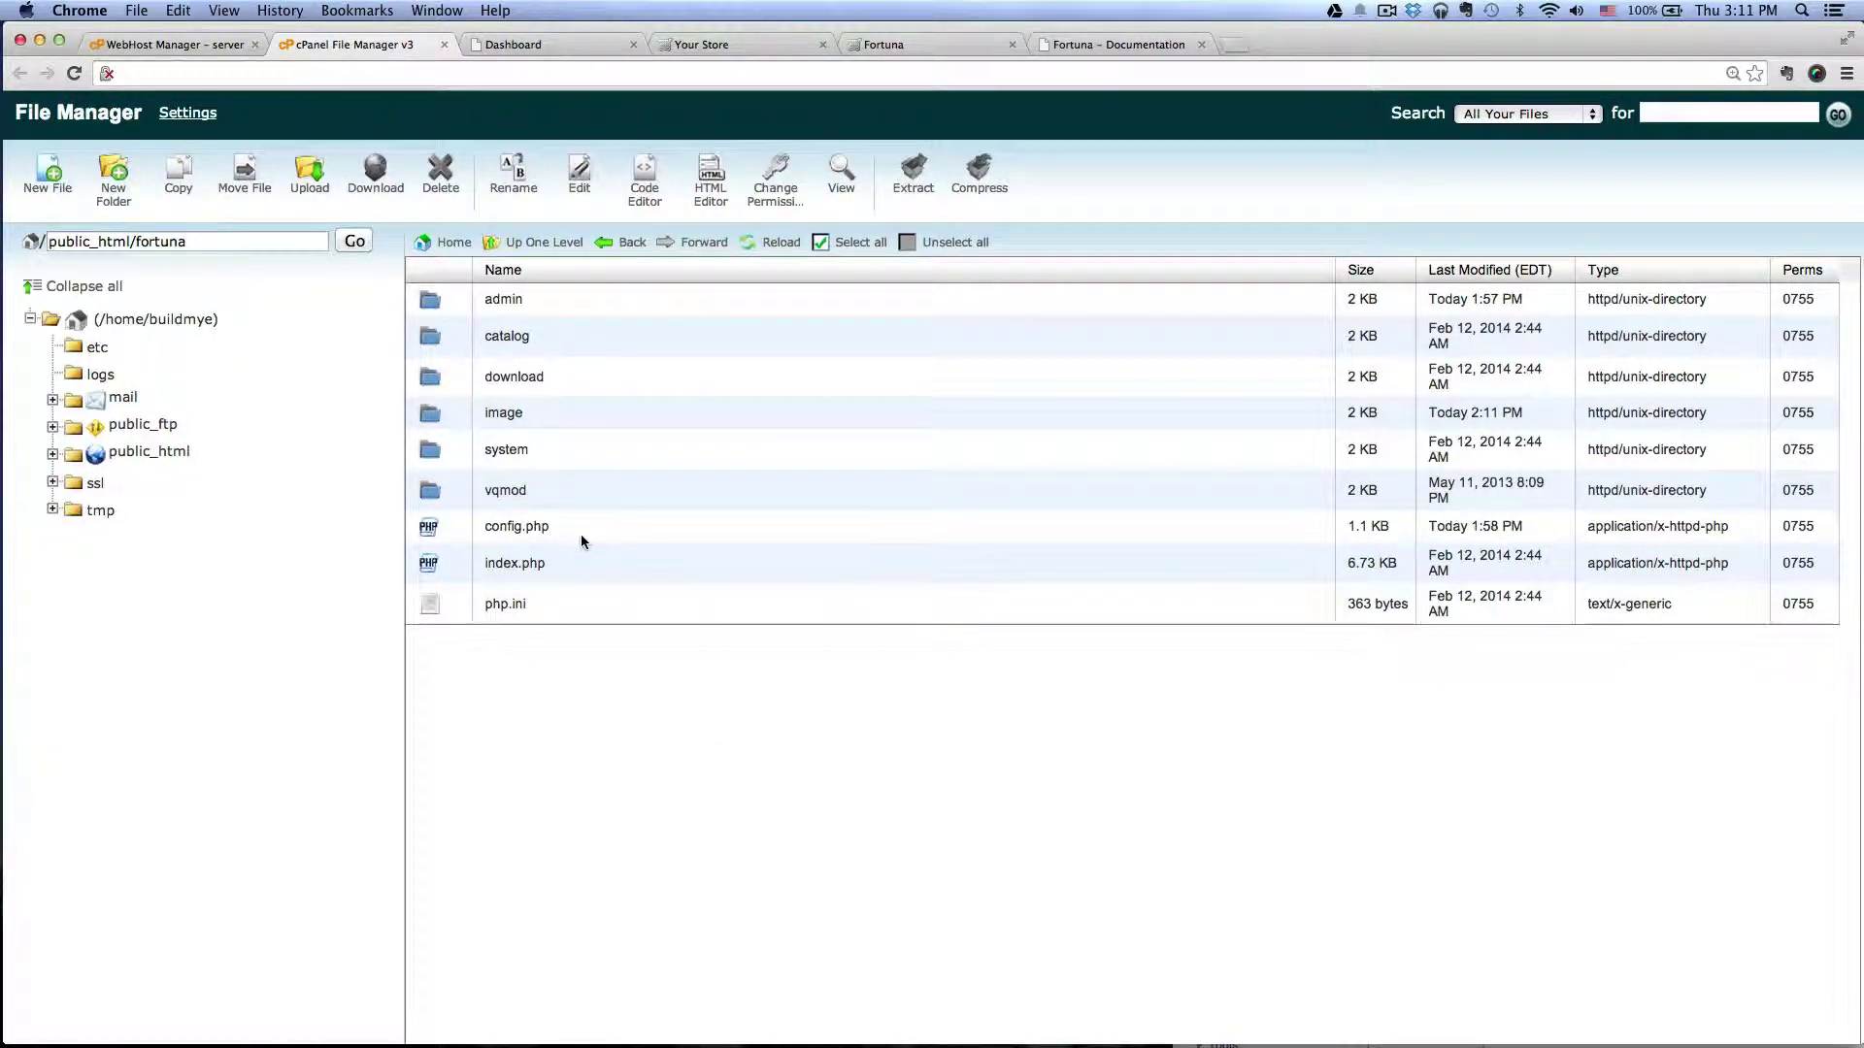
click(314, 185)
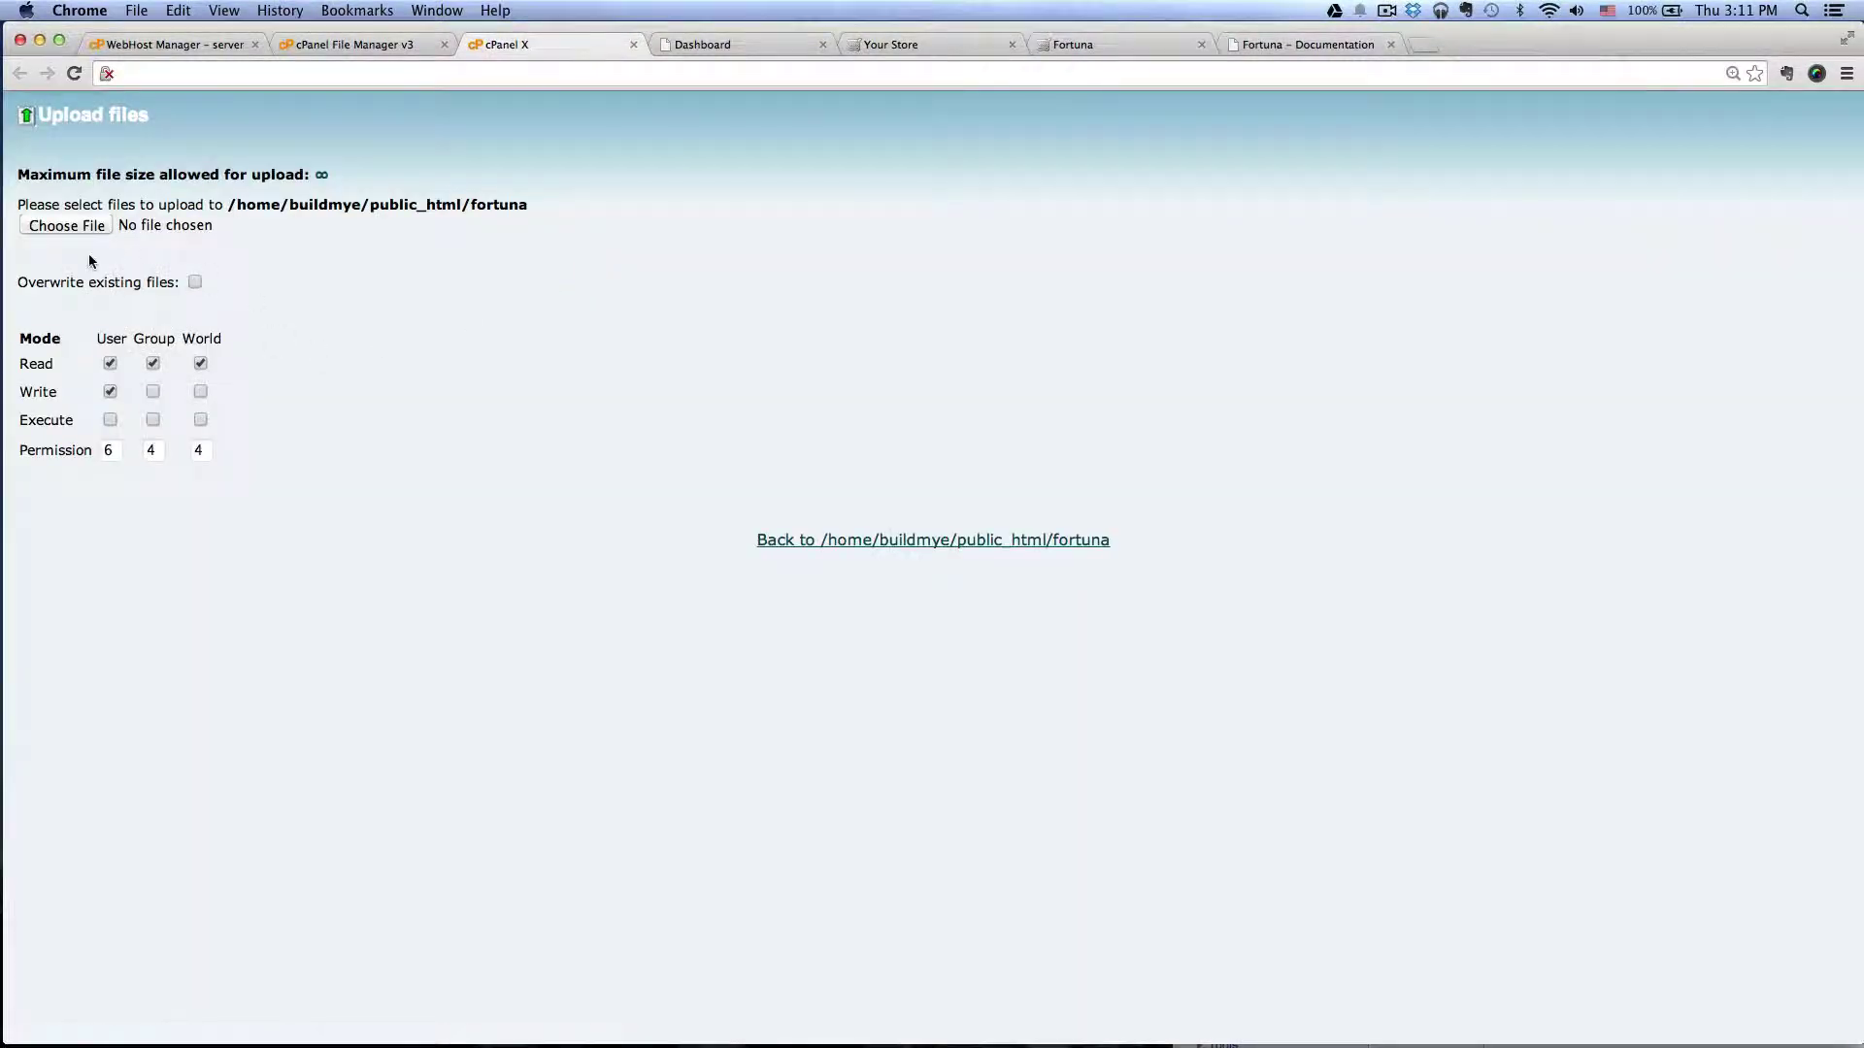
click(70, 227)
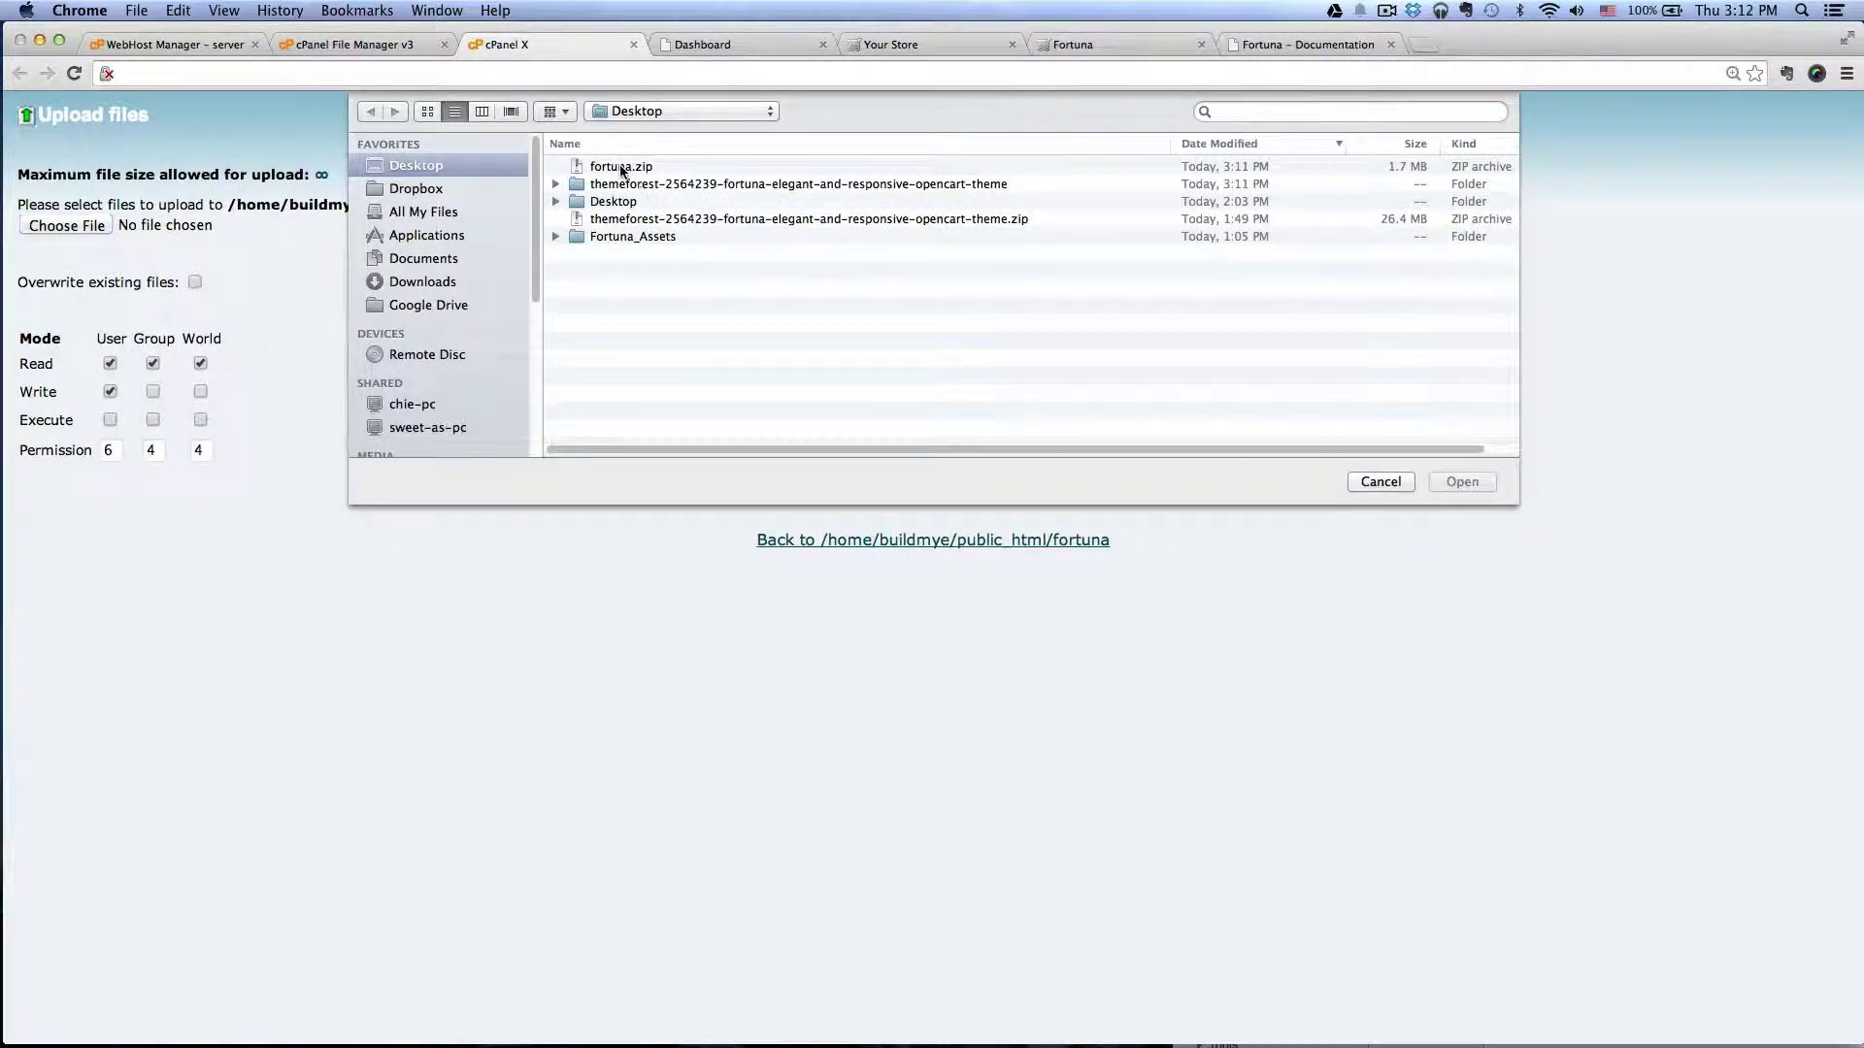
click(621, 169)
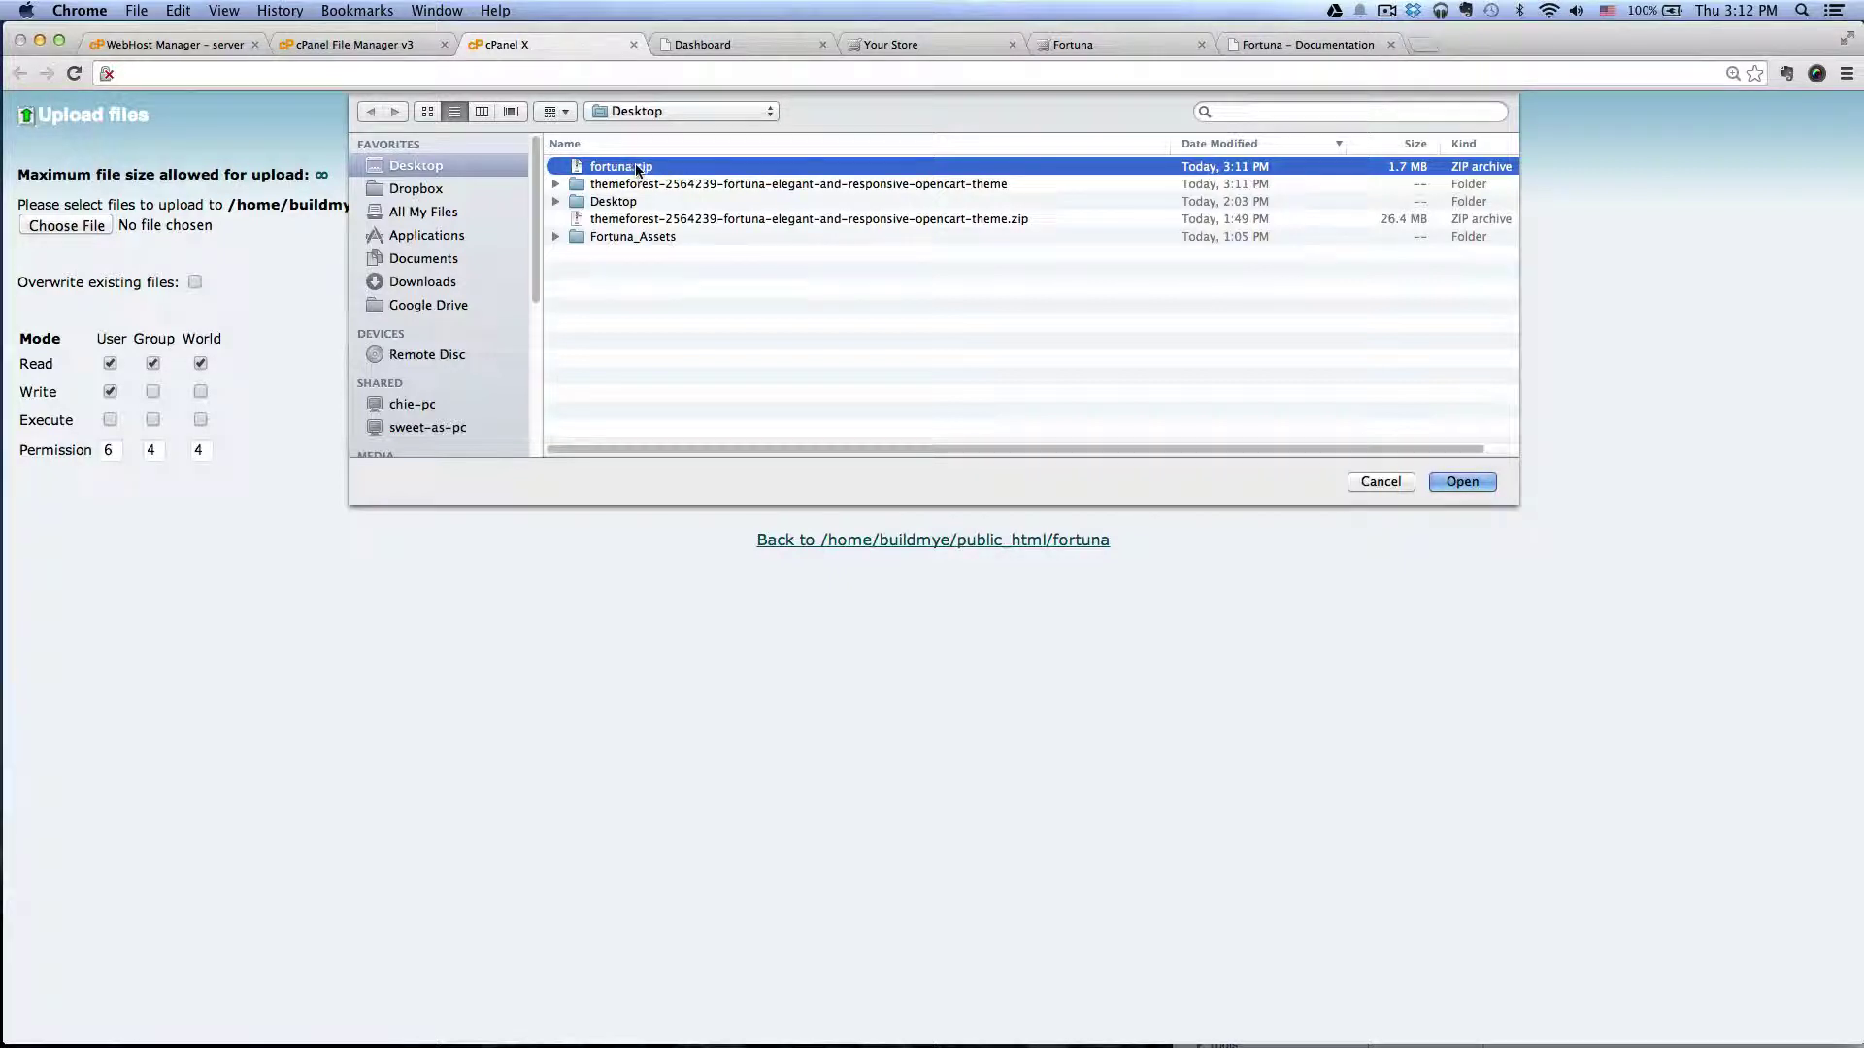
click(1471, 480)
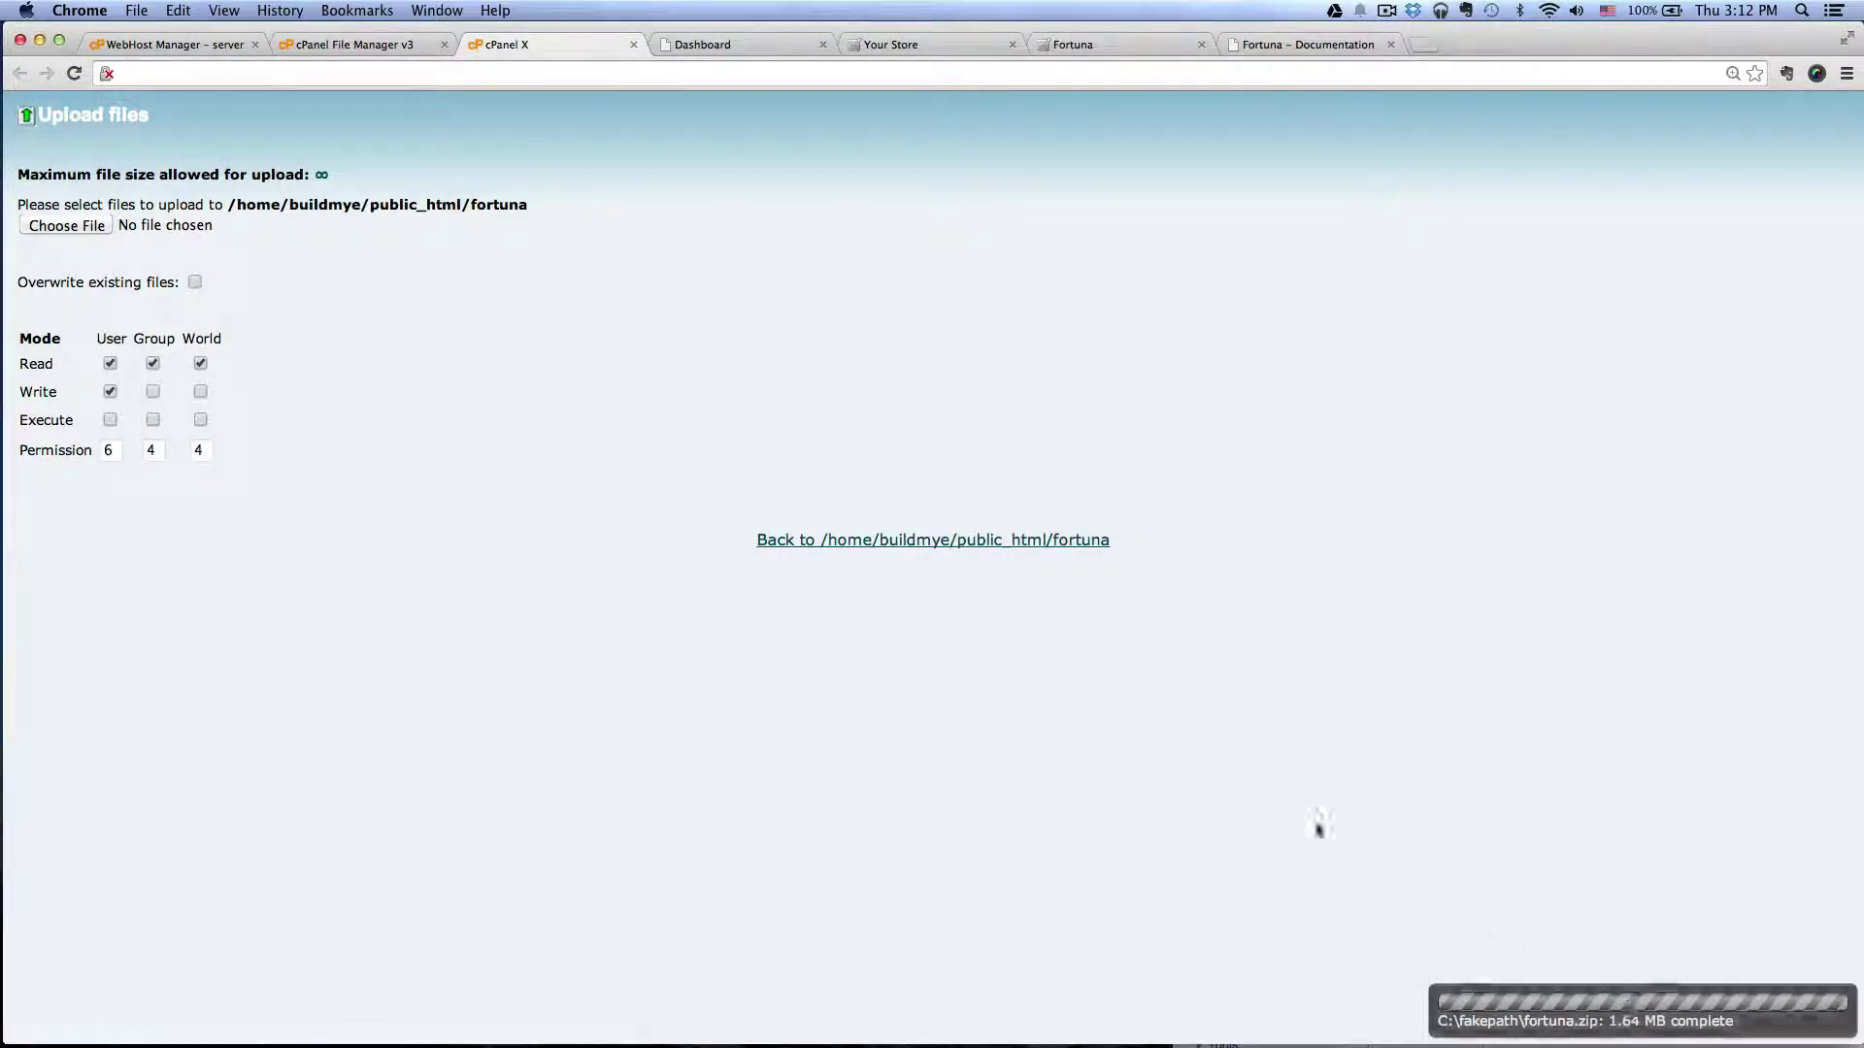
click(1000, 542)
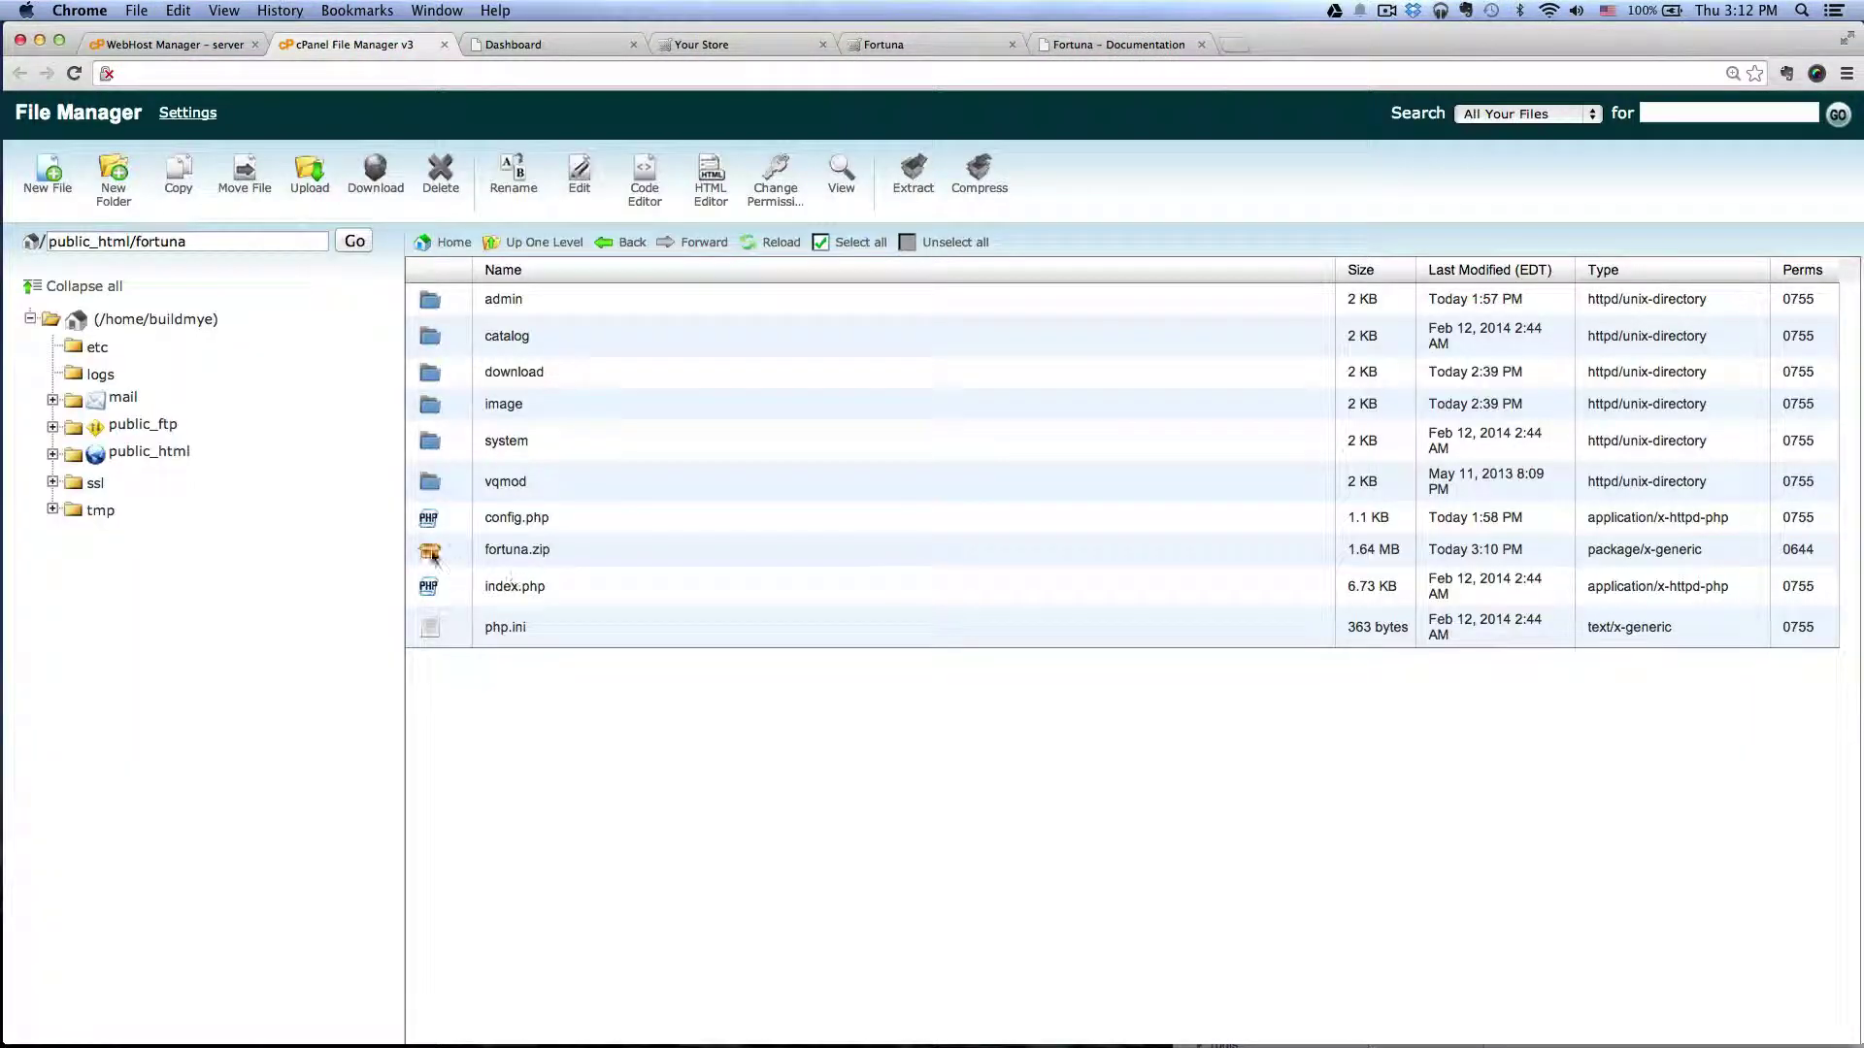
Extract fortuna.zip into /public_html/fortuna on the server and dismiss the extraction results
click(432, 554)
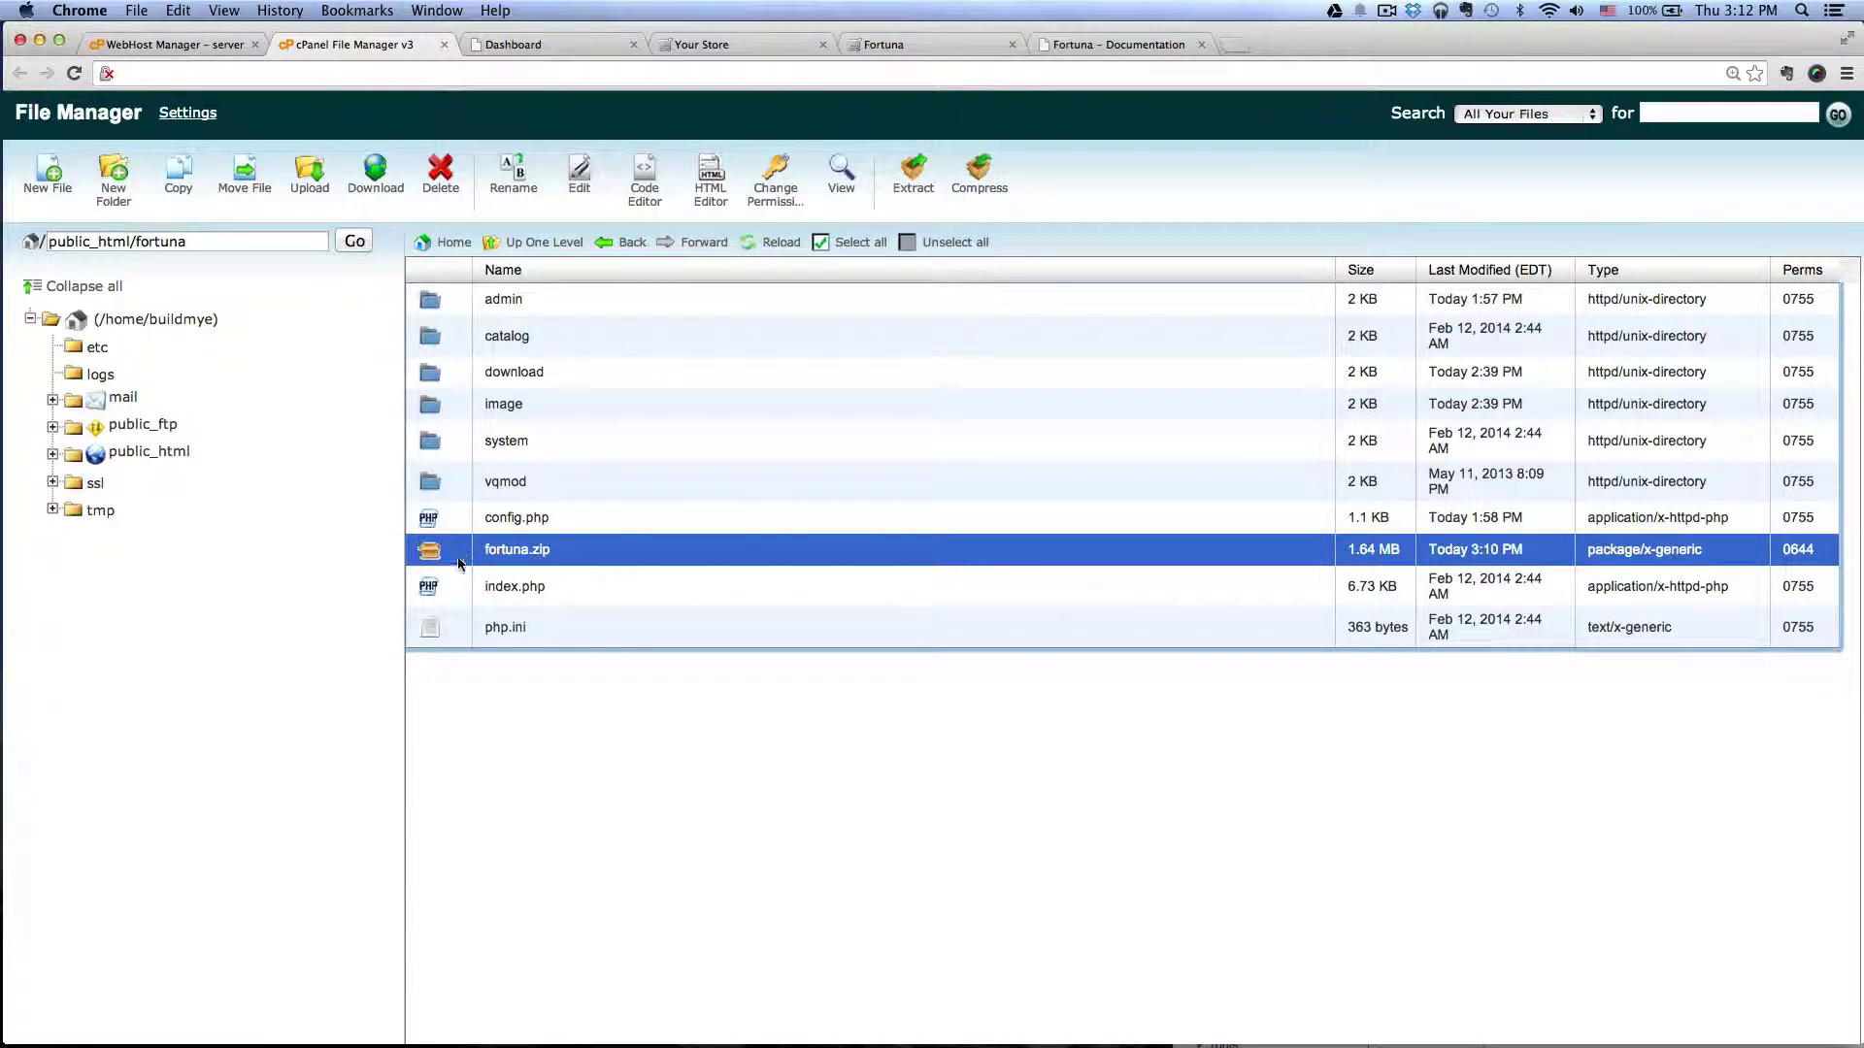
click(912, 185)
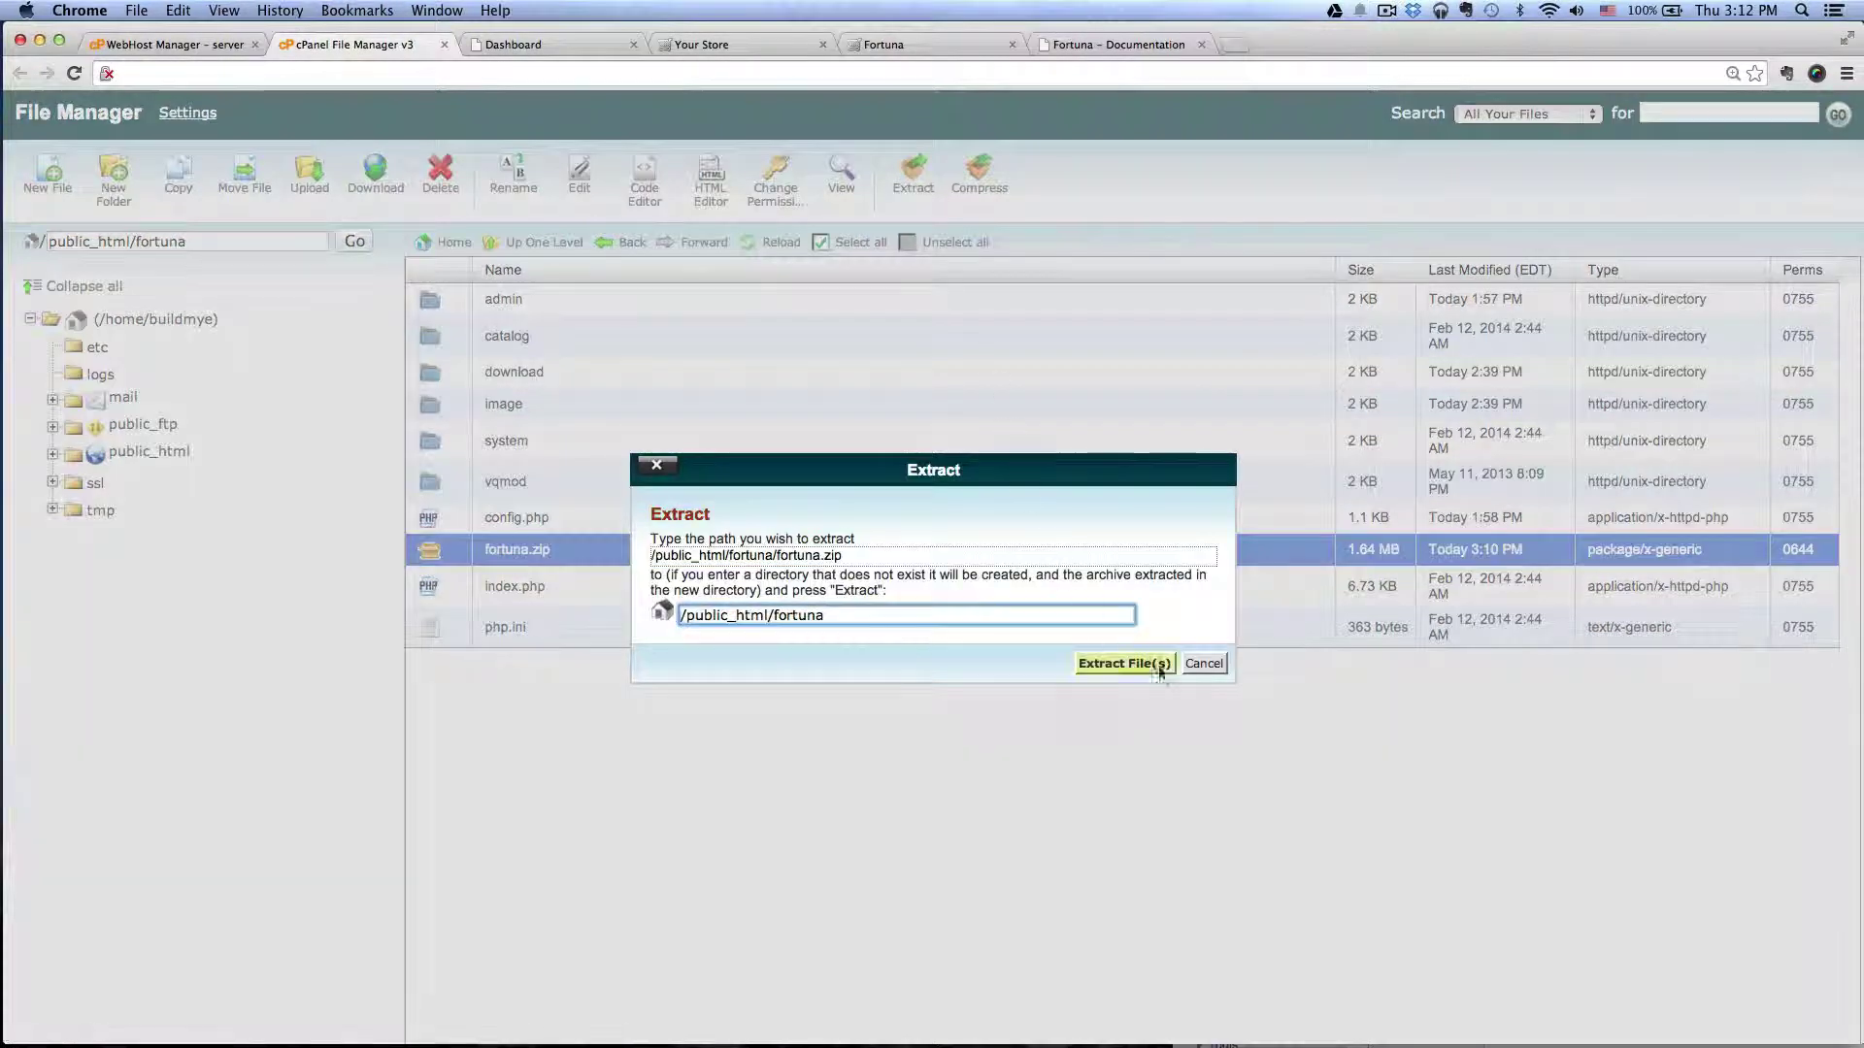
click(1109, 693)
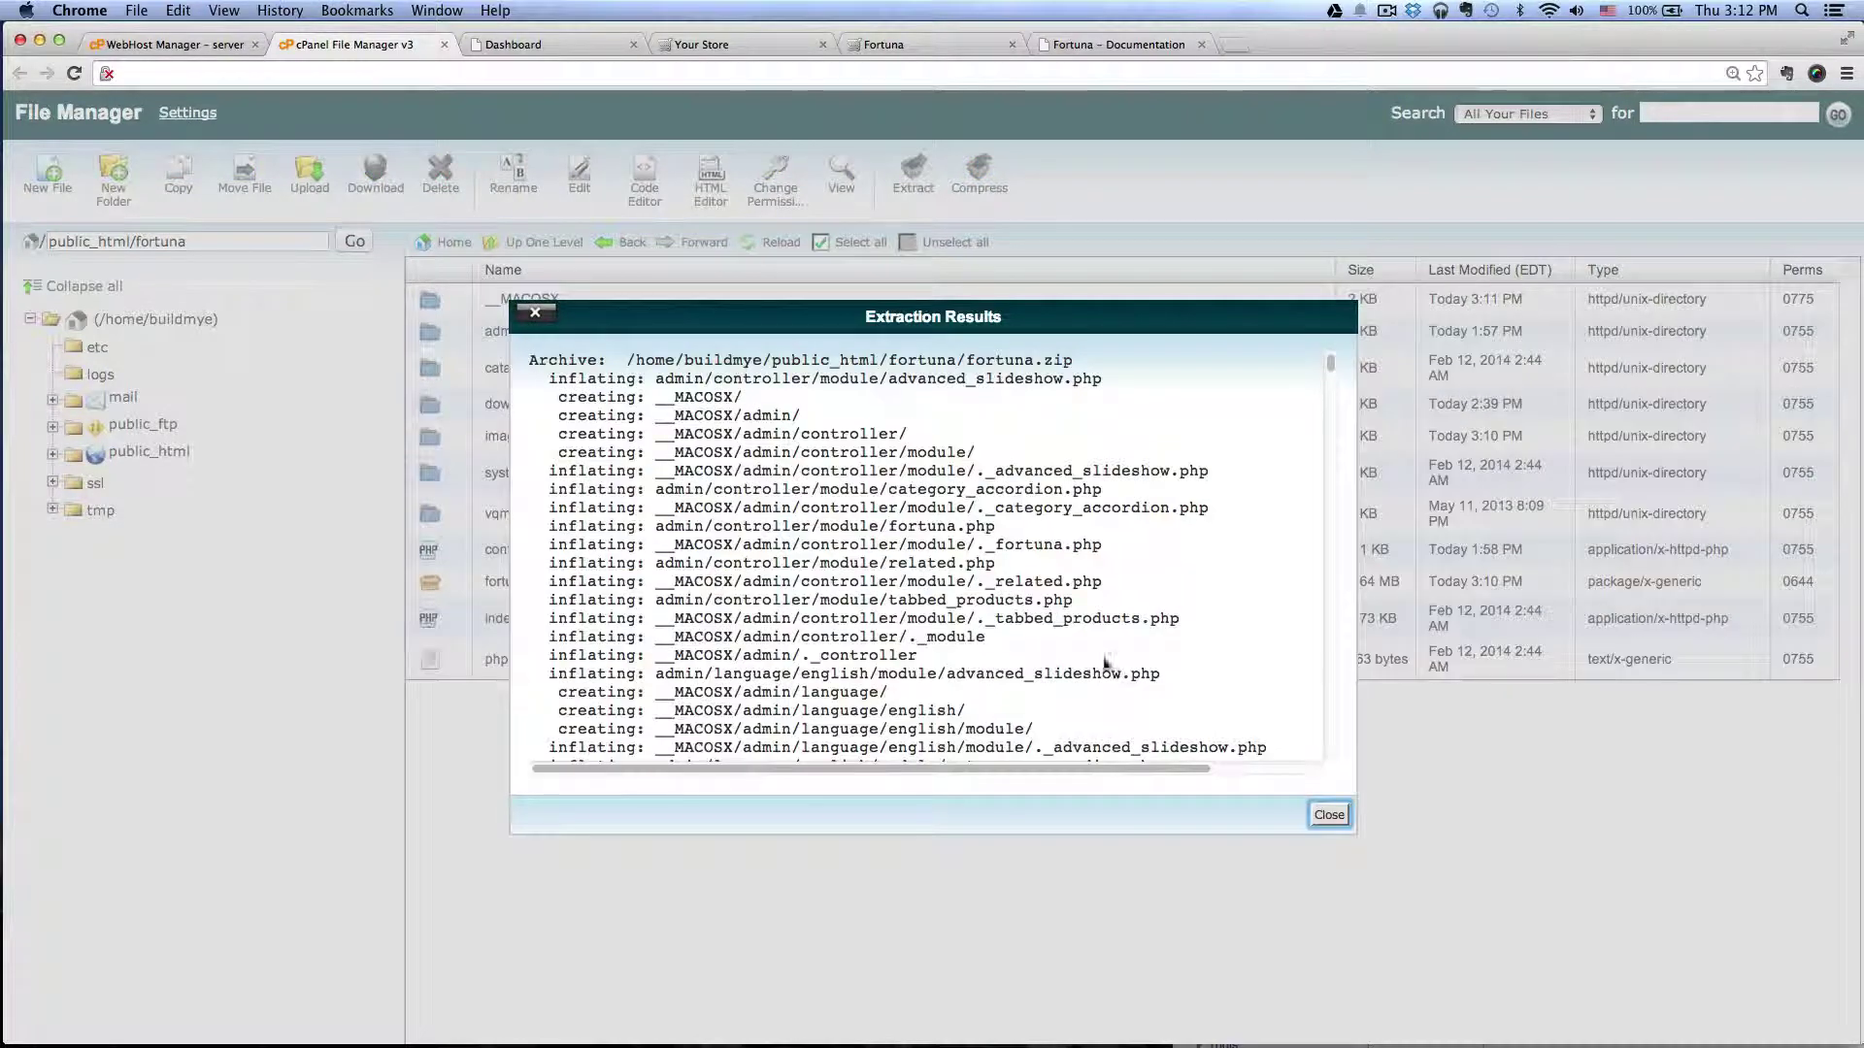
click(1326, 815)
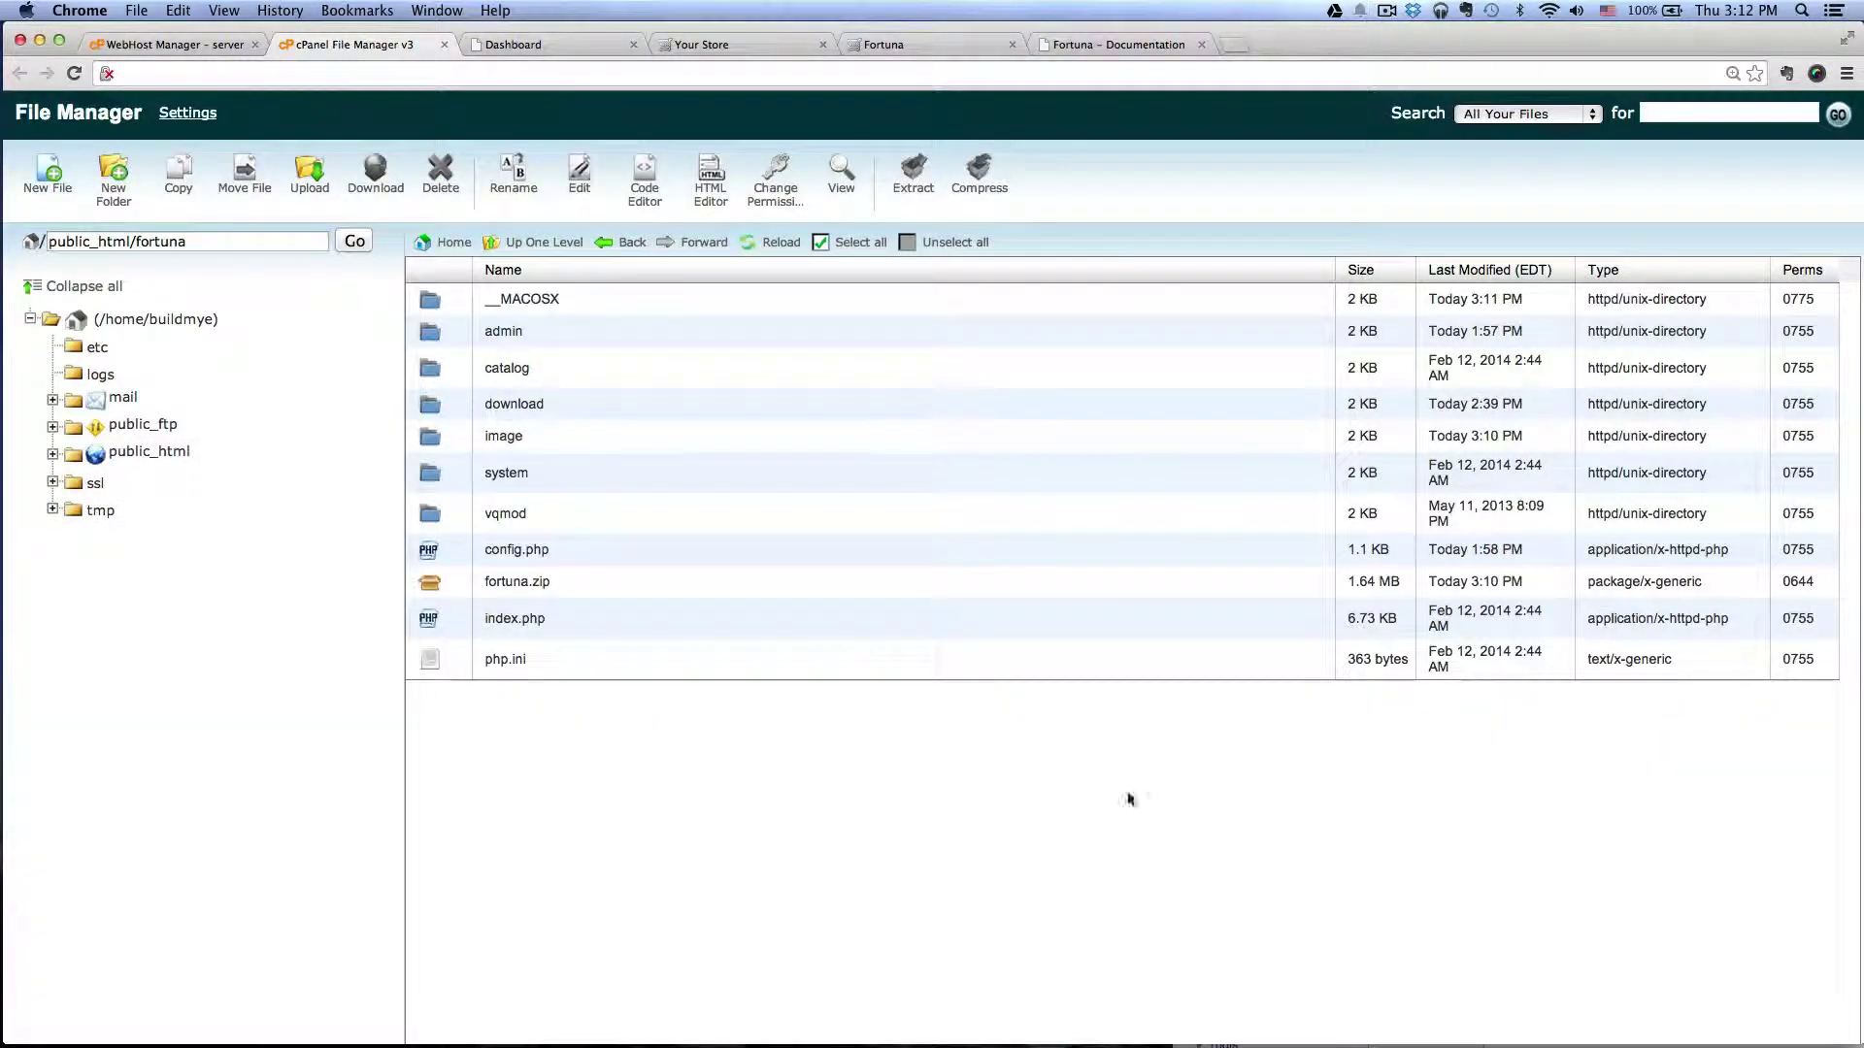
Delete the uploaded fortuna.zip archive from public_html/fortuna
click(433, 583)
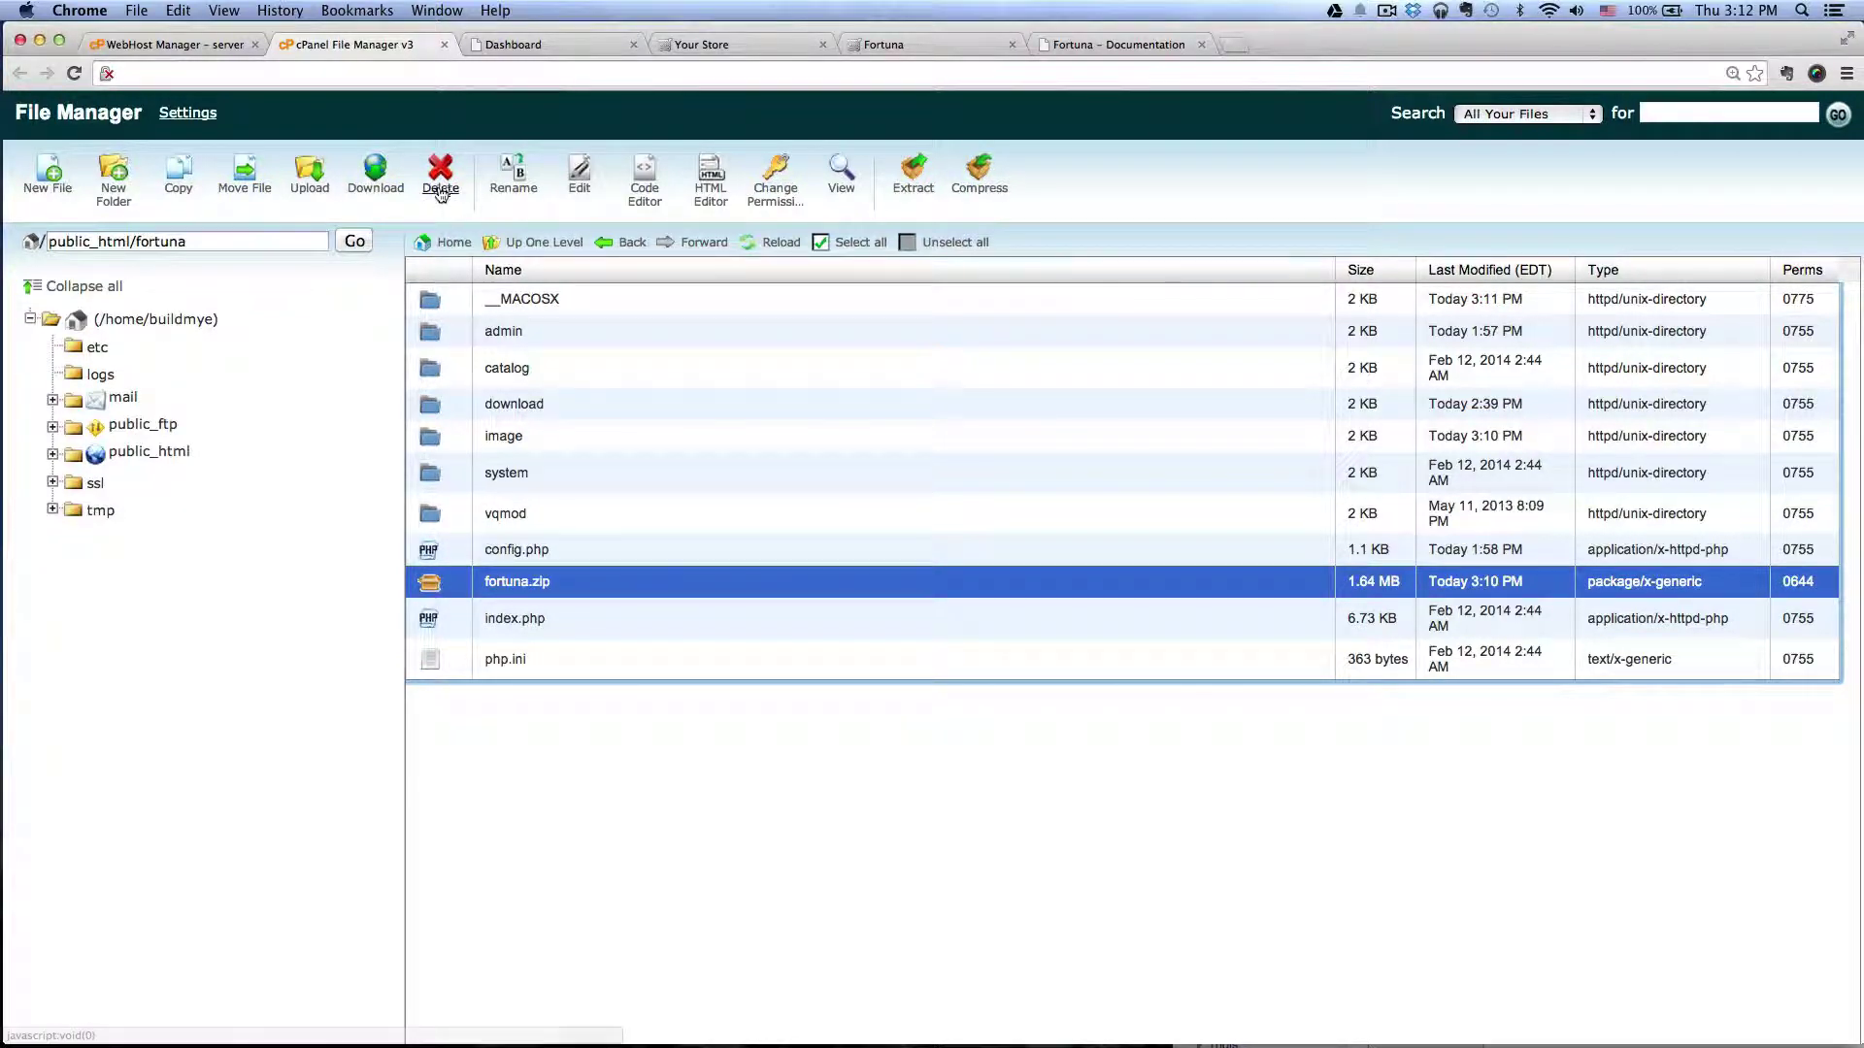
click(441, 188)
click(1123, 639)
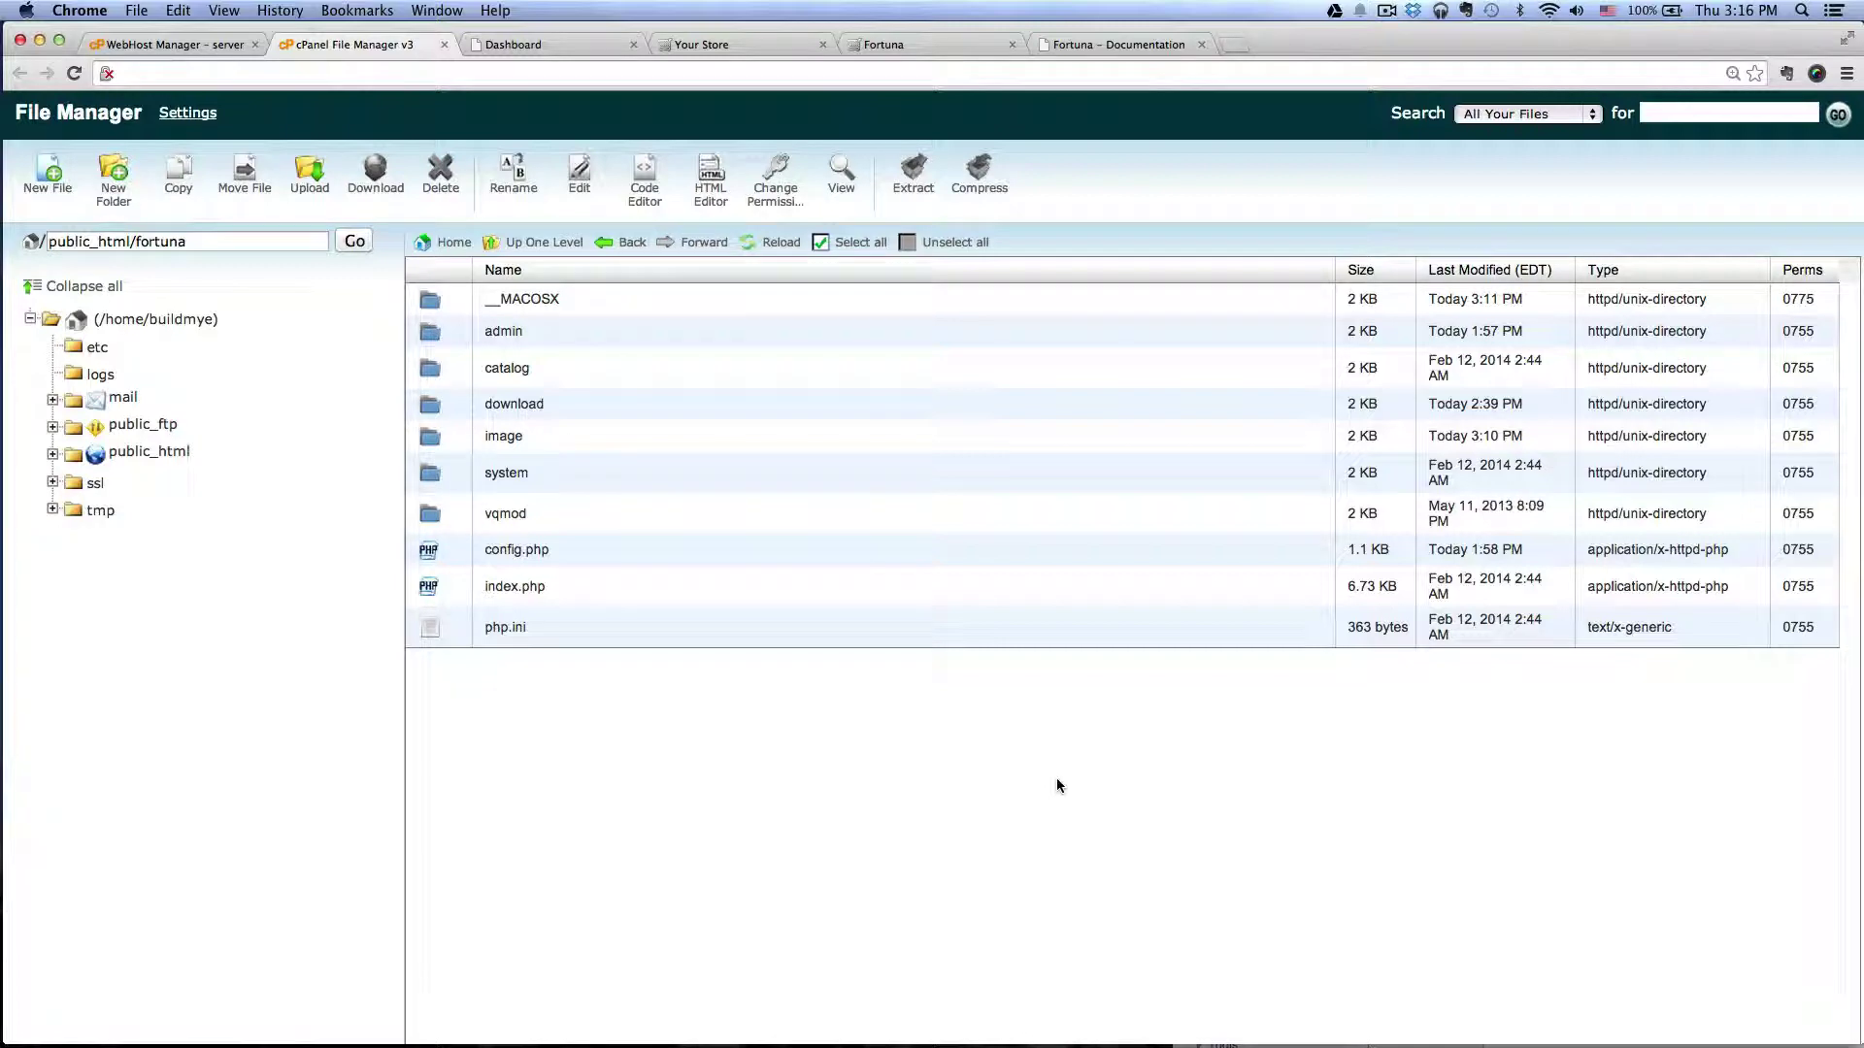
Switch to the OpenCart admin, set the default store's template to fortuna in its store settings, and save
click(568, 46)
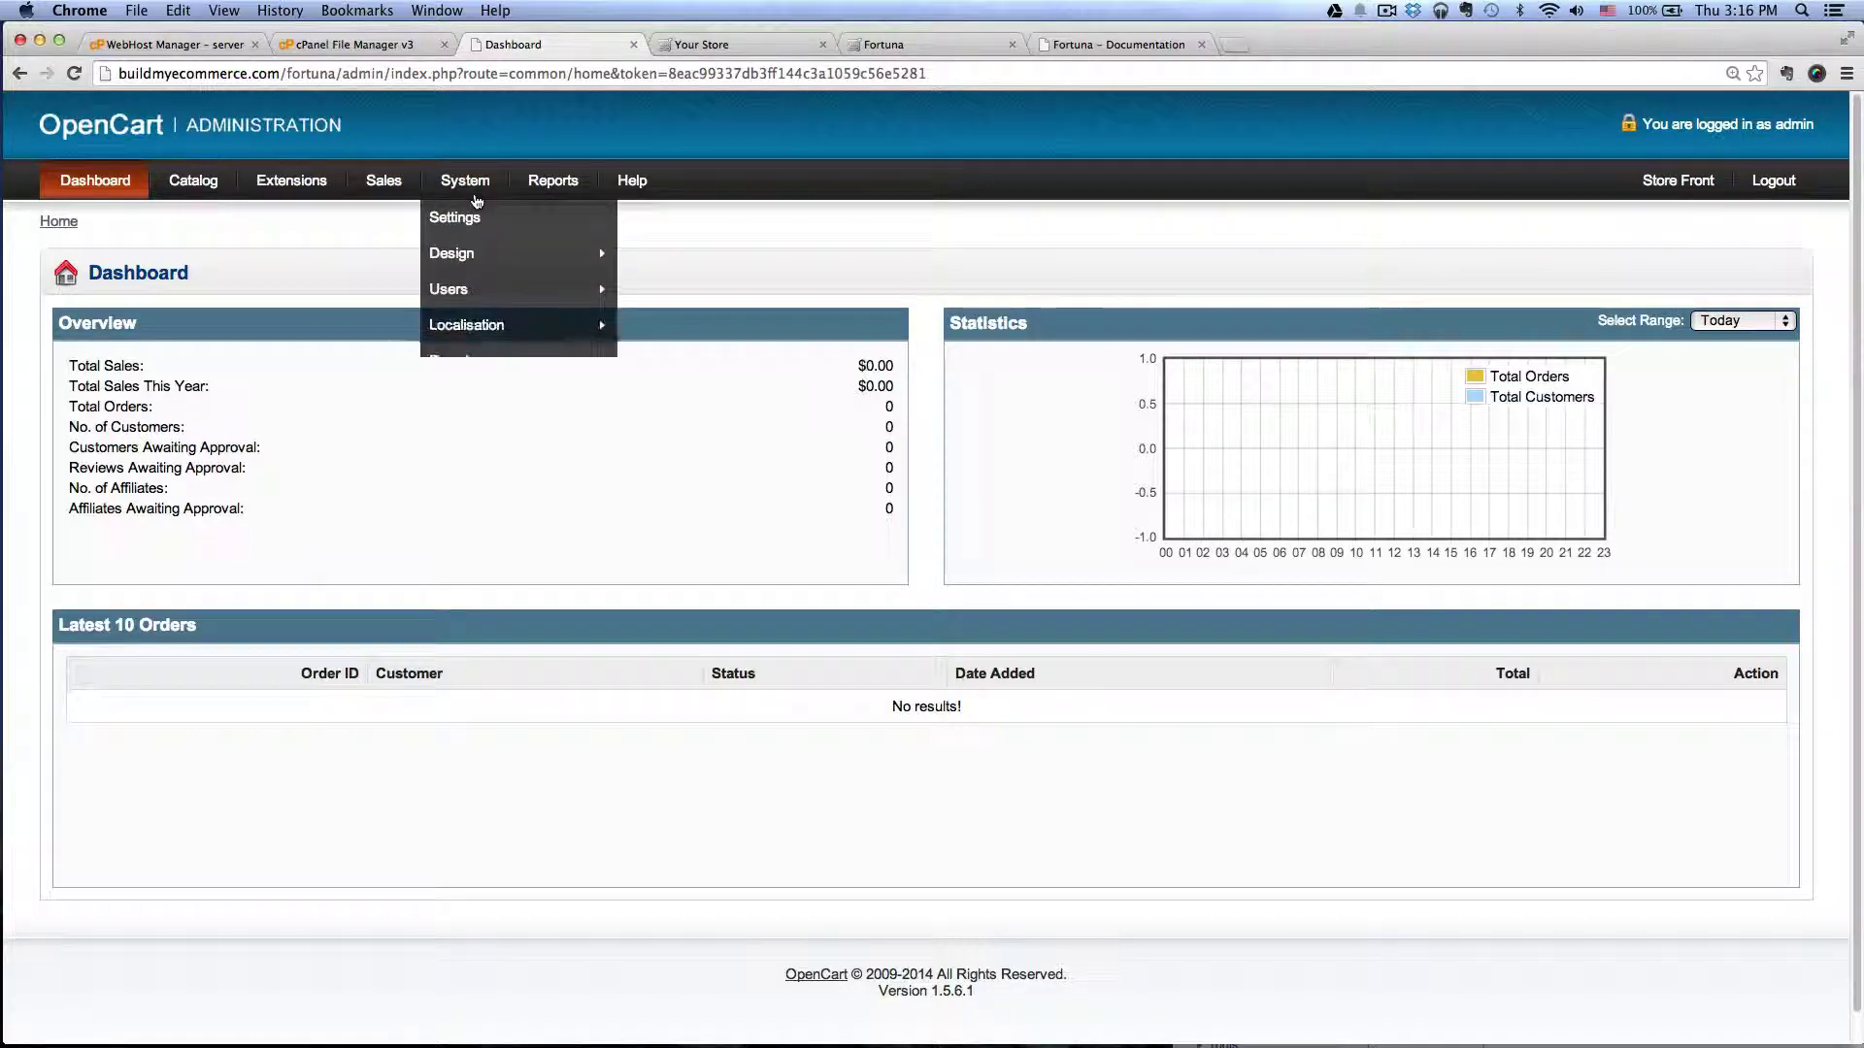
click(462, 217)
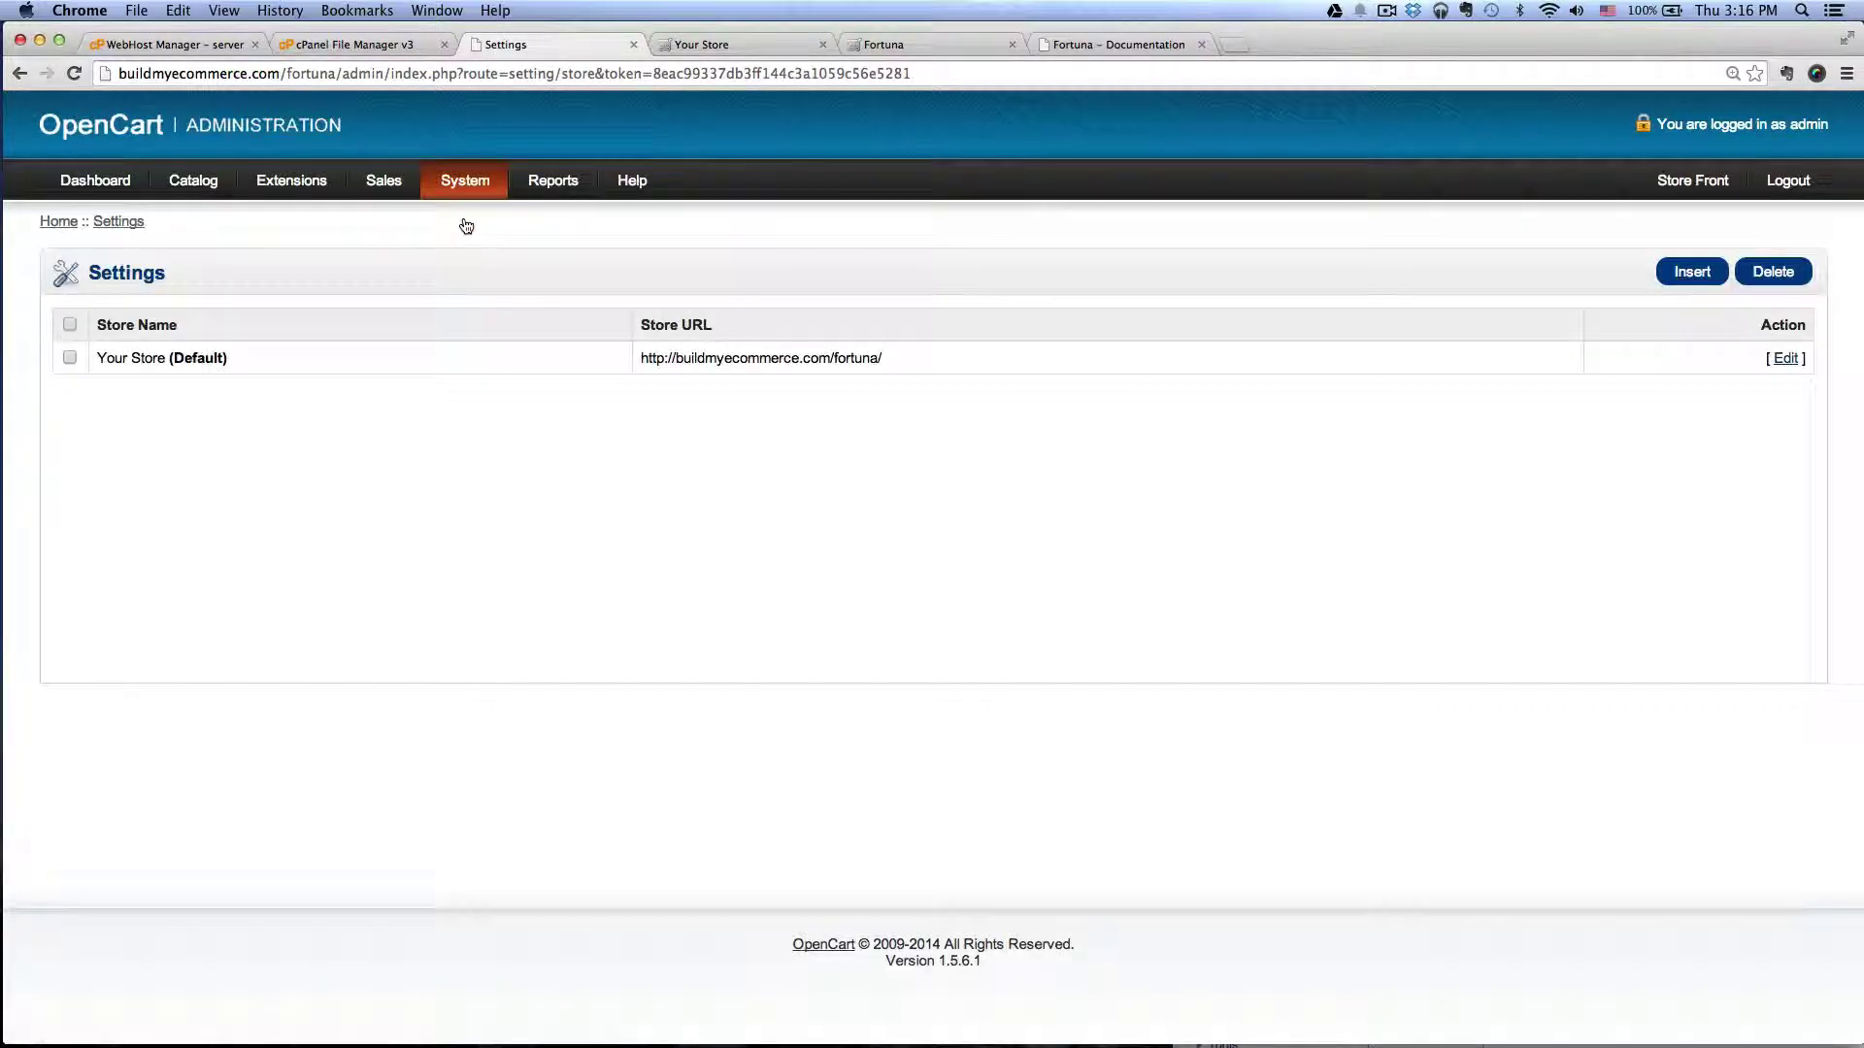
click(1784, 359)
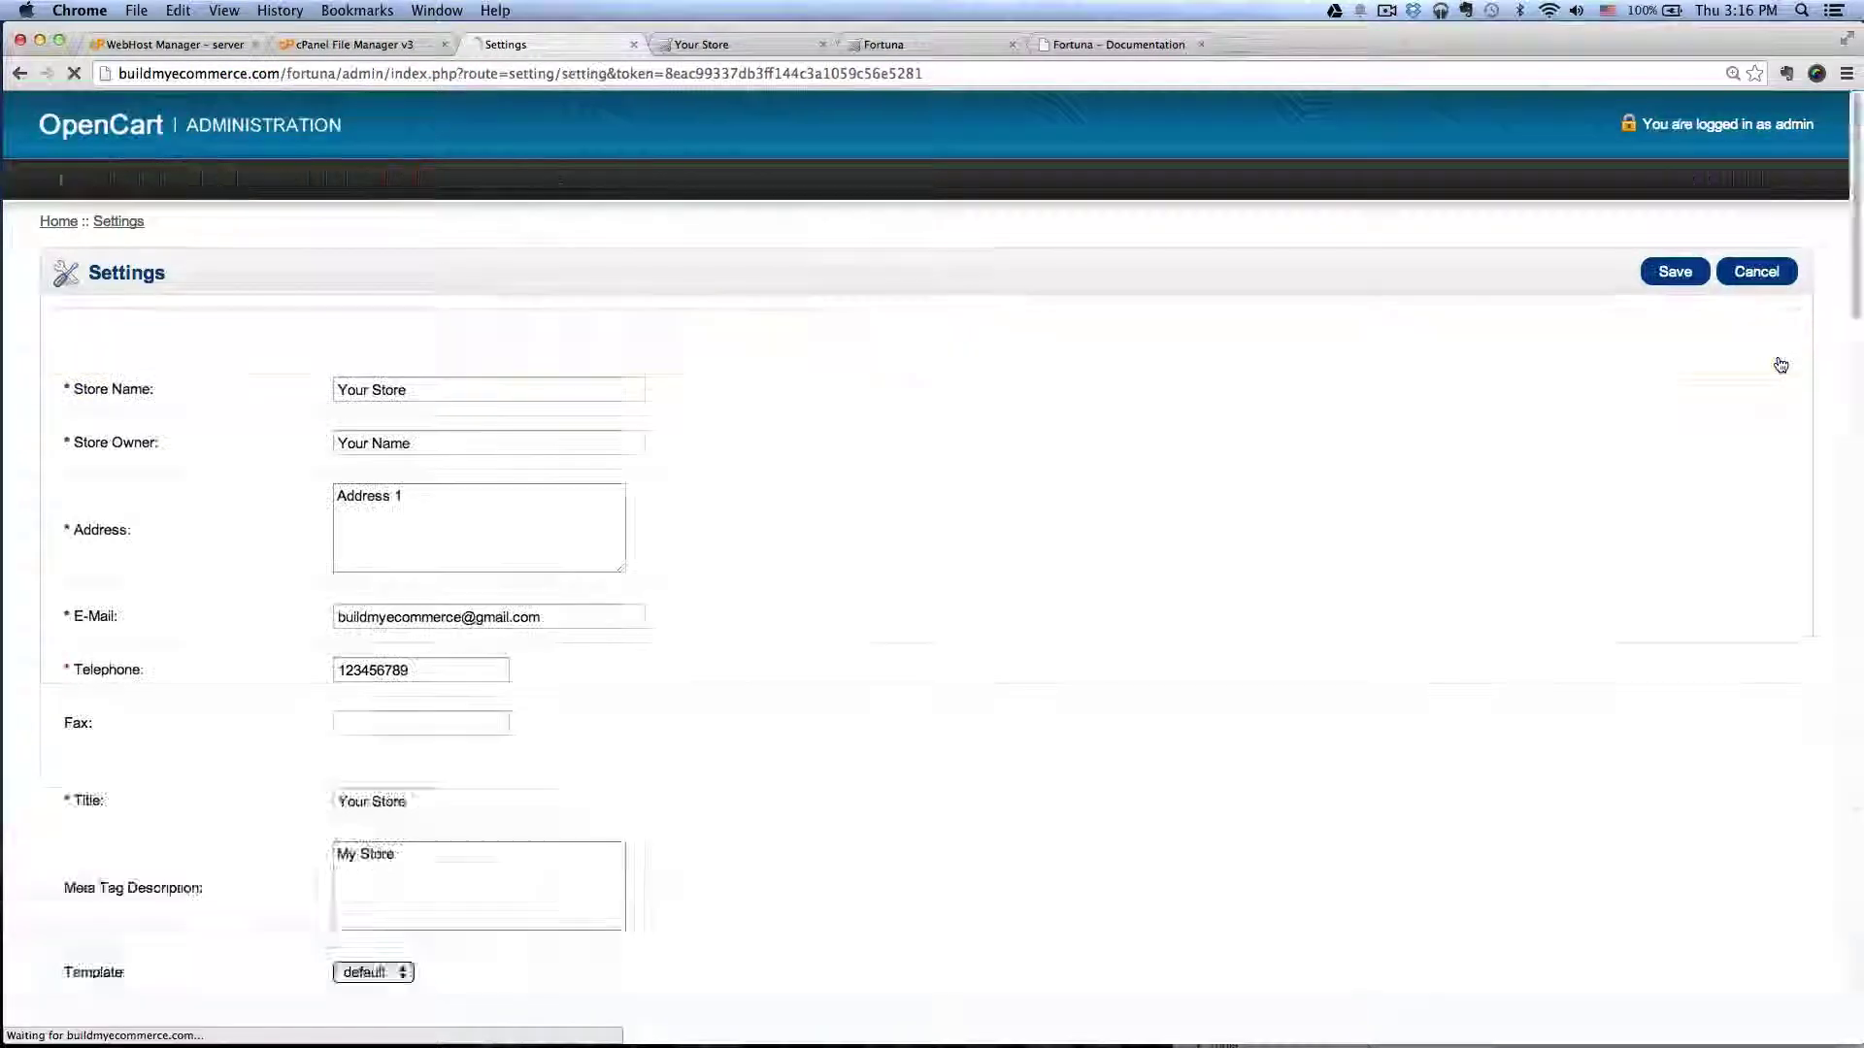
click(202, 326)
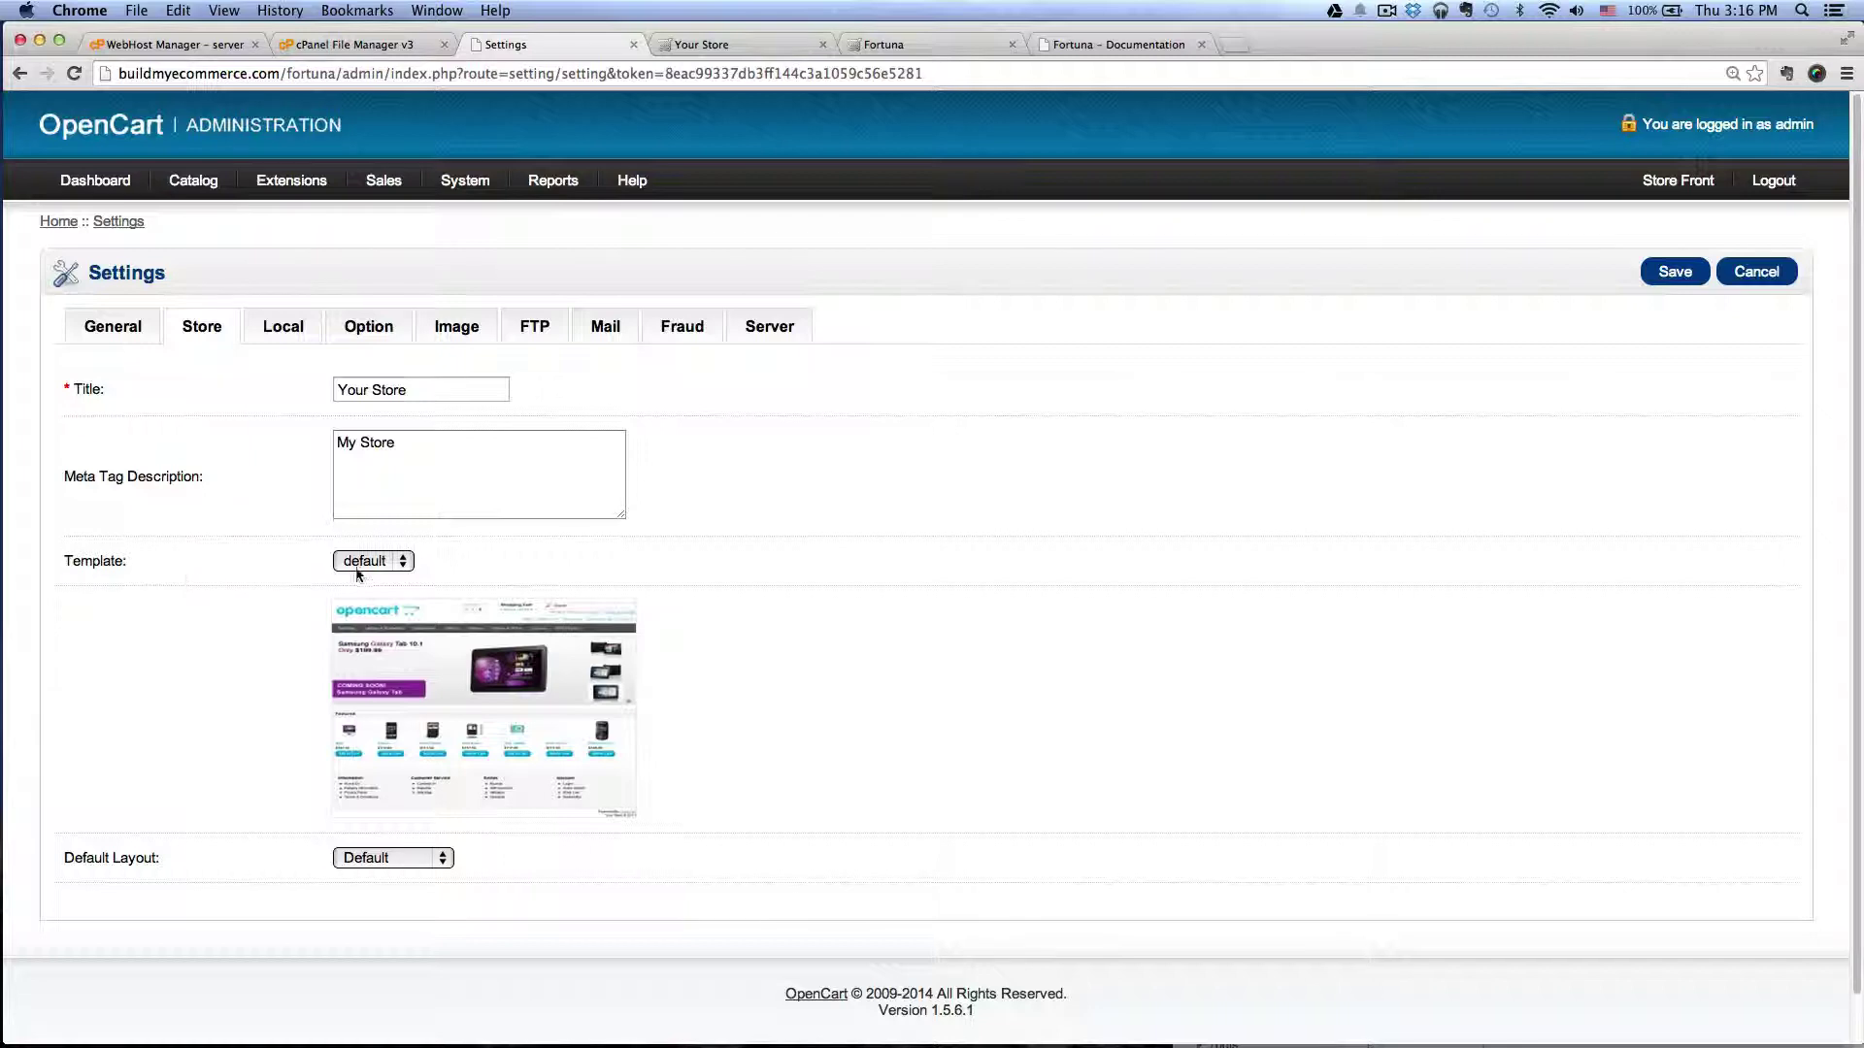
click(398, 563)
click(382, 581)
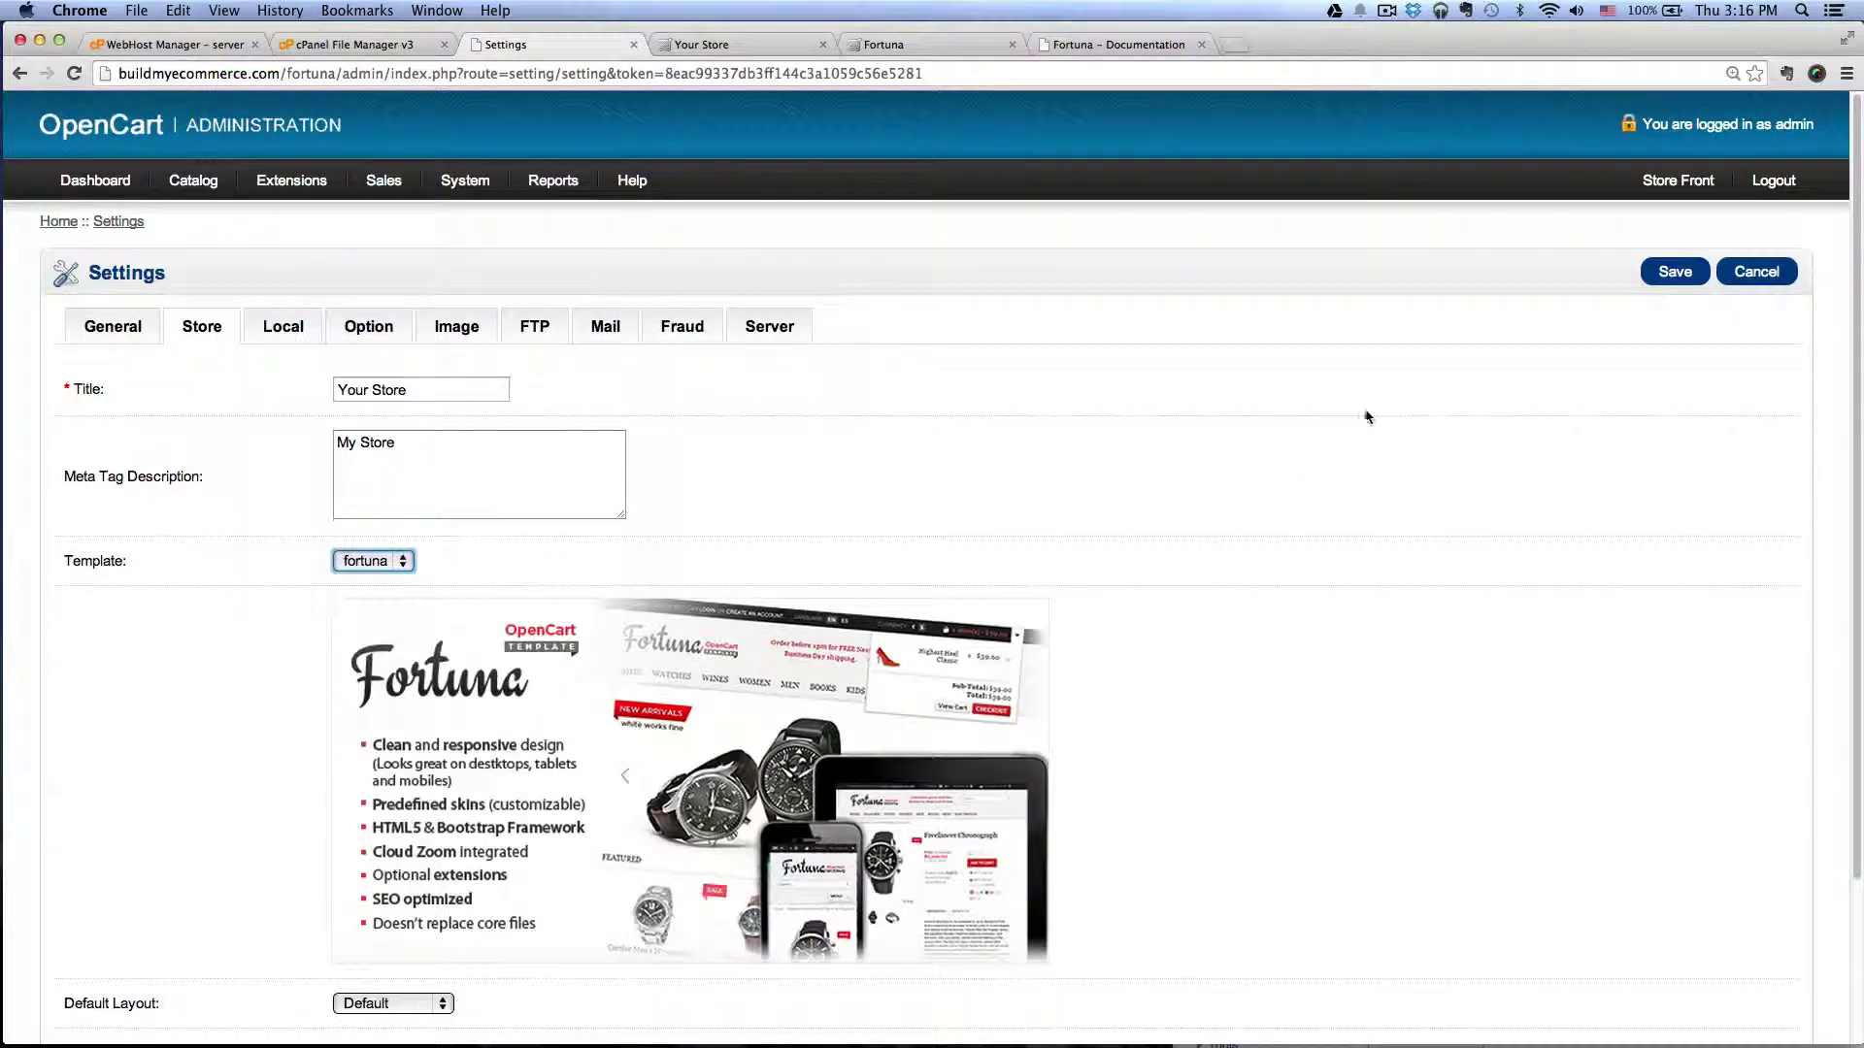
click(1674, 273)
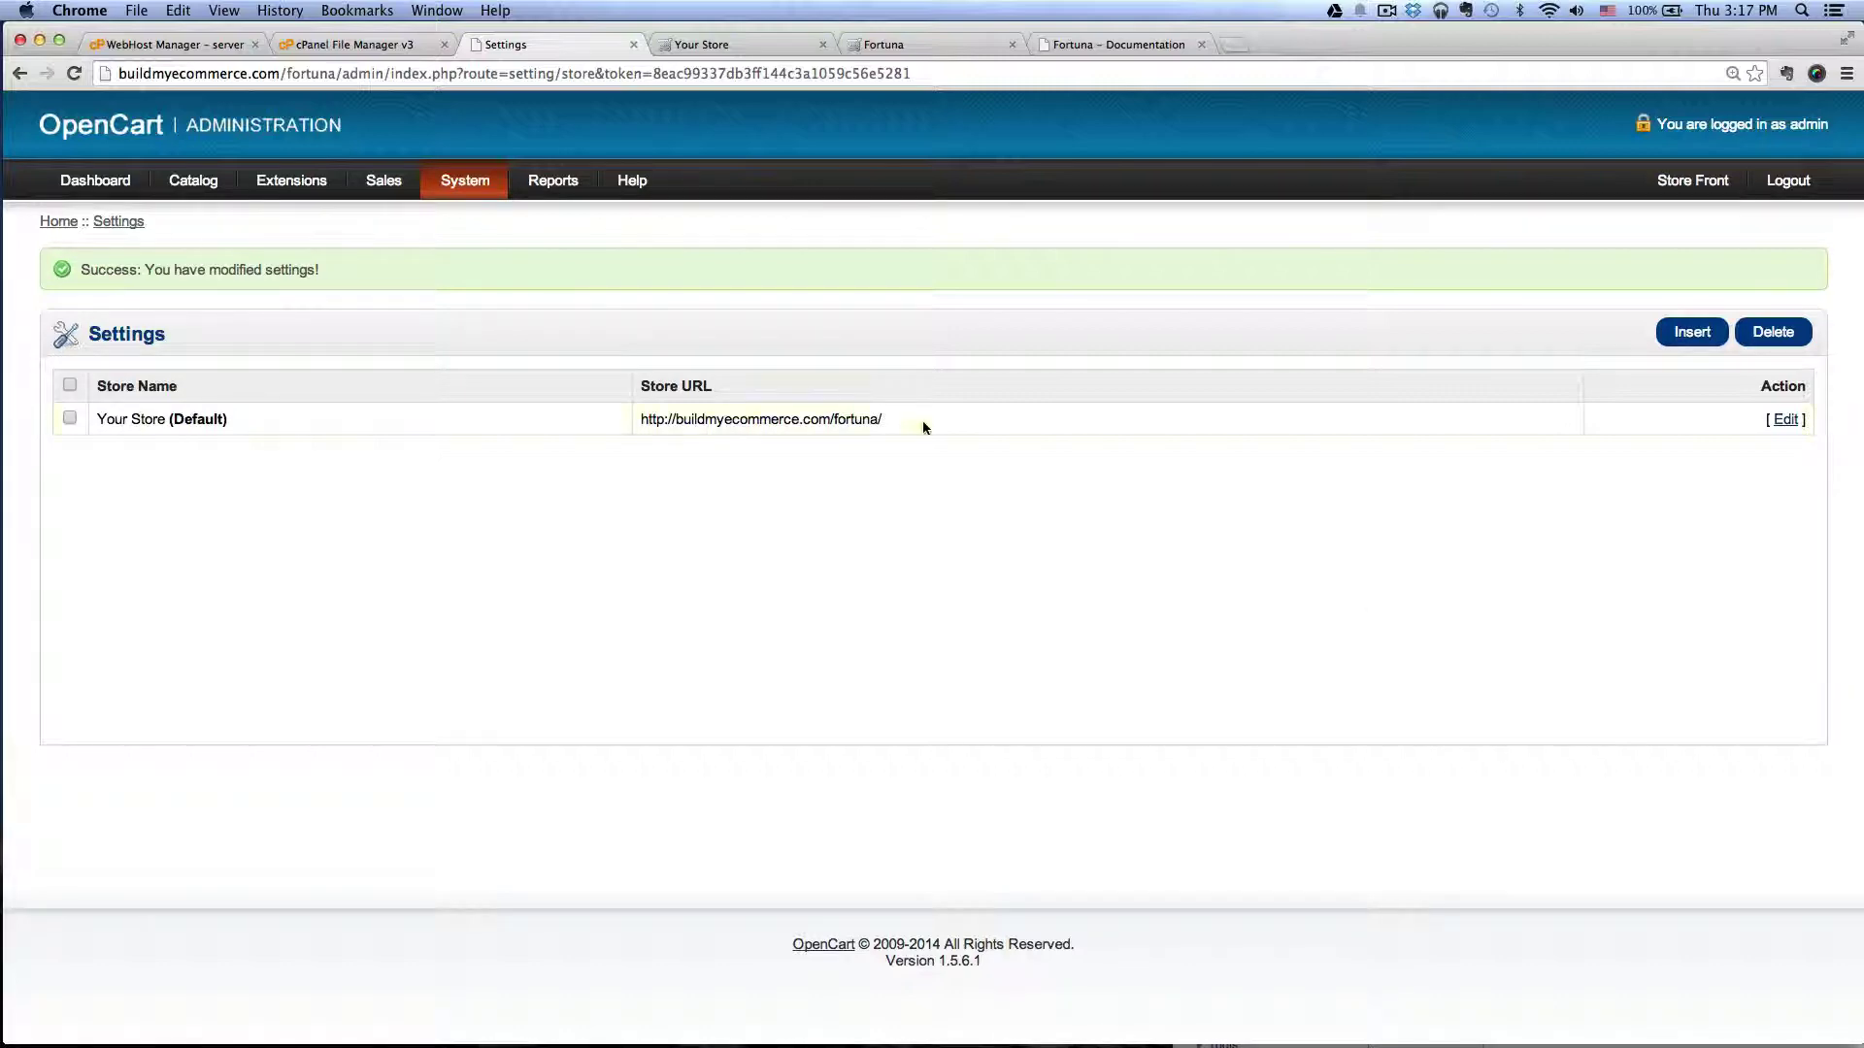
Install the Theme Options - Fortuna module from the extension modules list
mouse_move(297, 186)
click(277, 216)
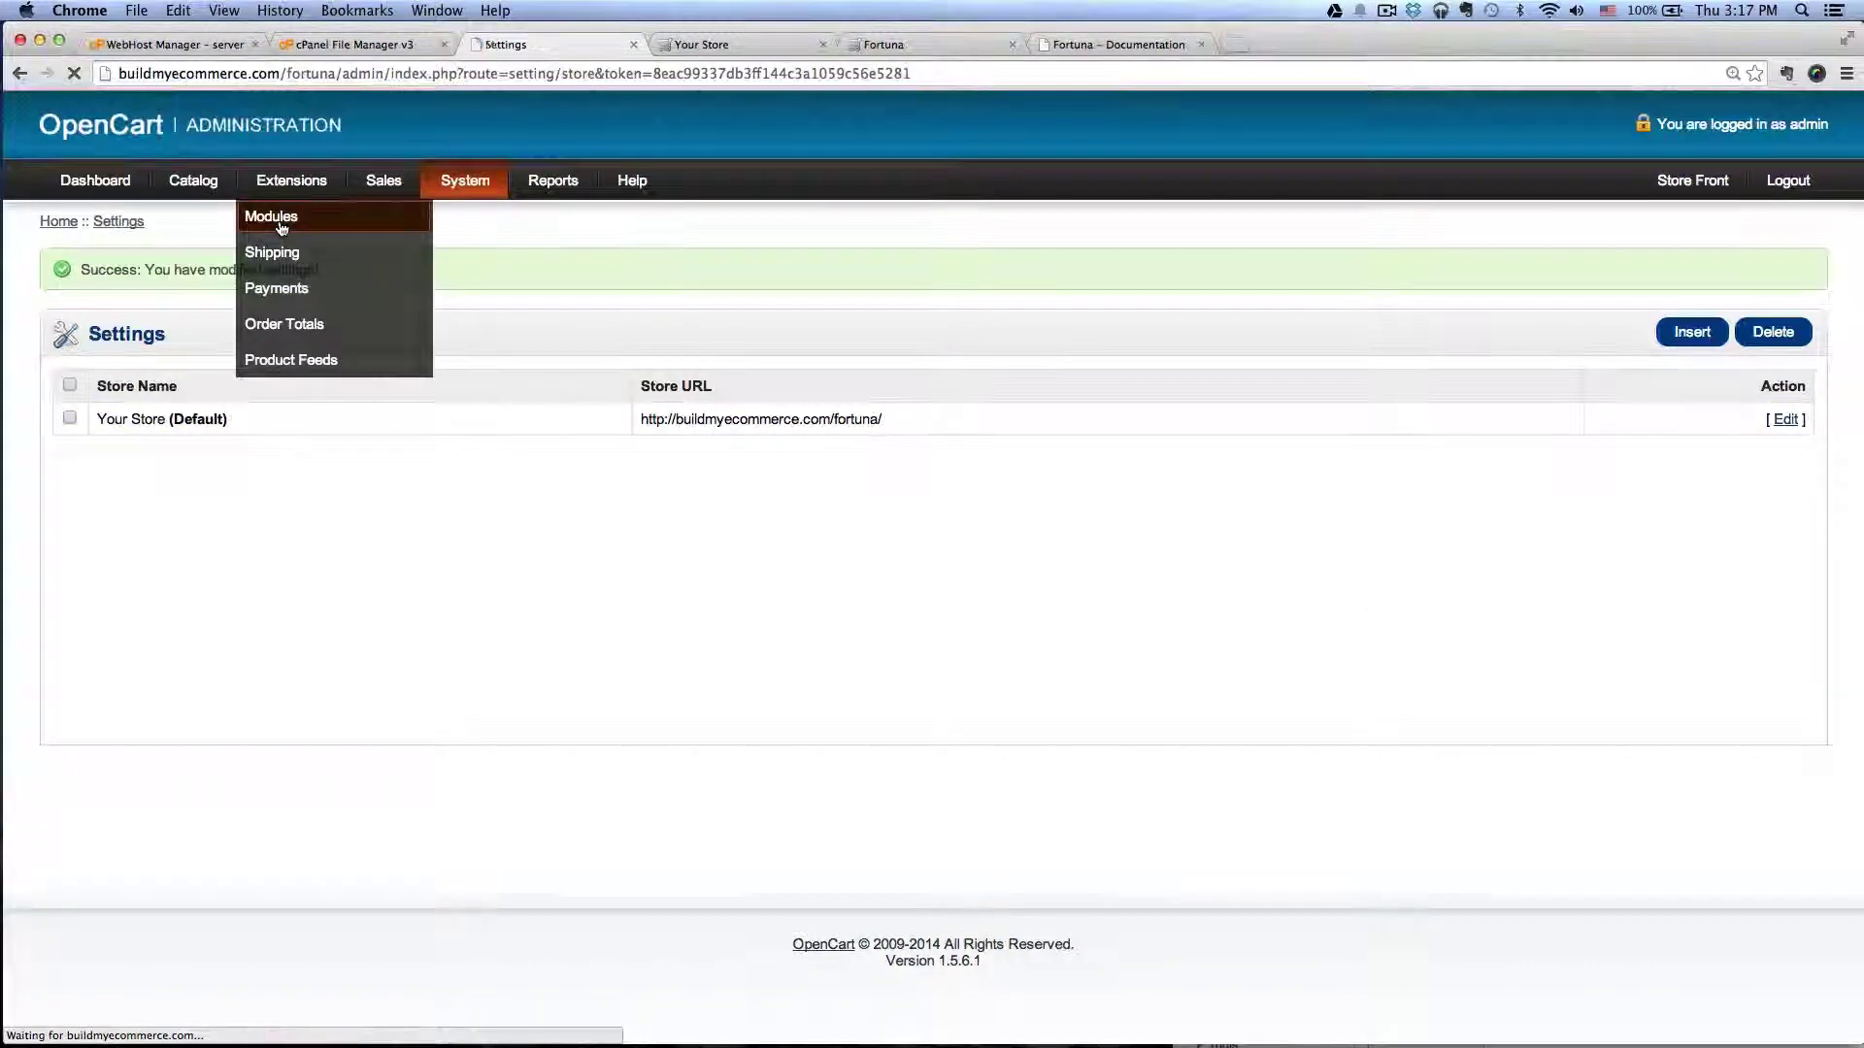
scroll(524, 463, down, 5)
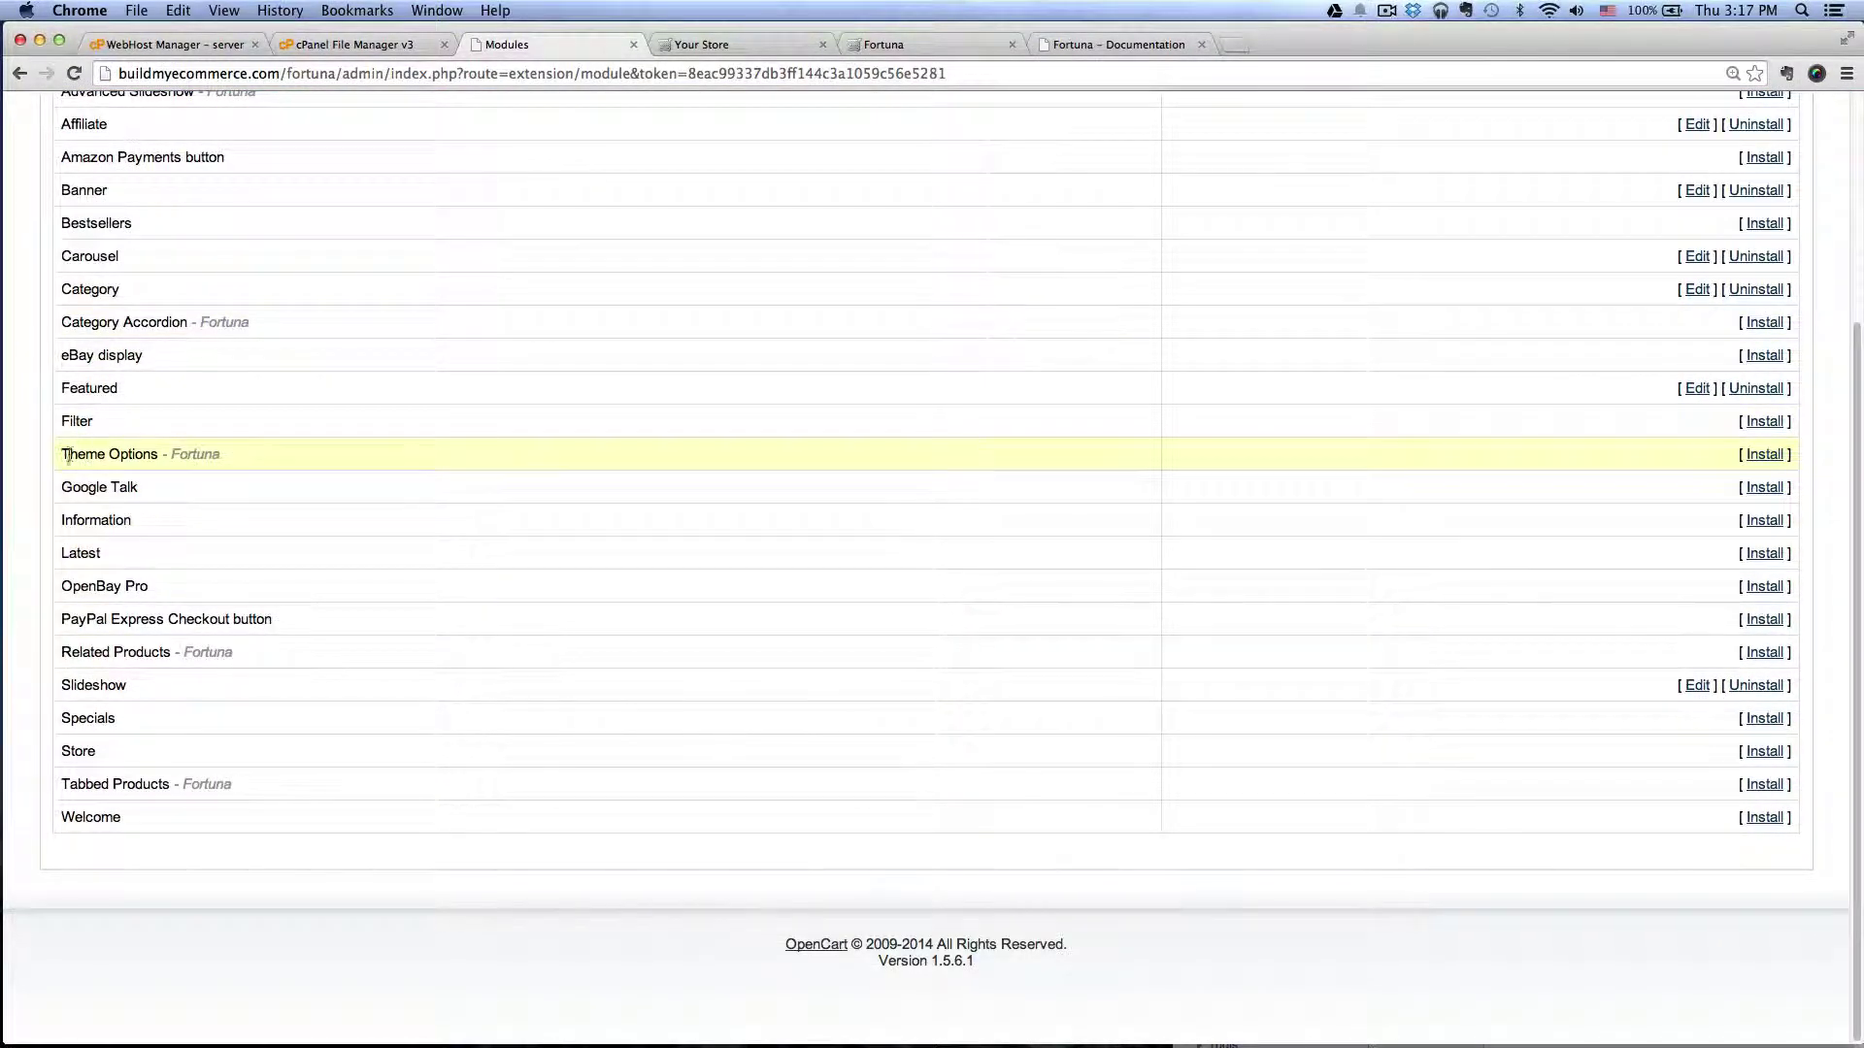
drag(225, 449, 59, 453)
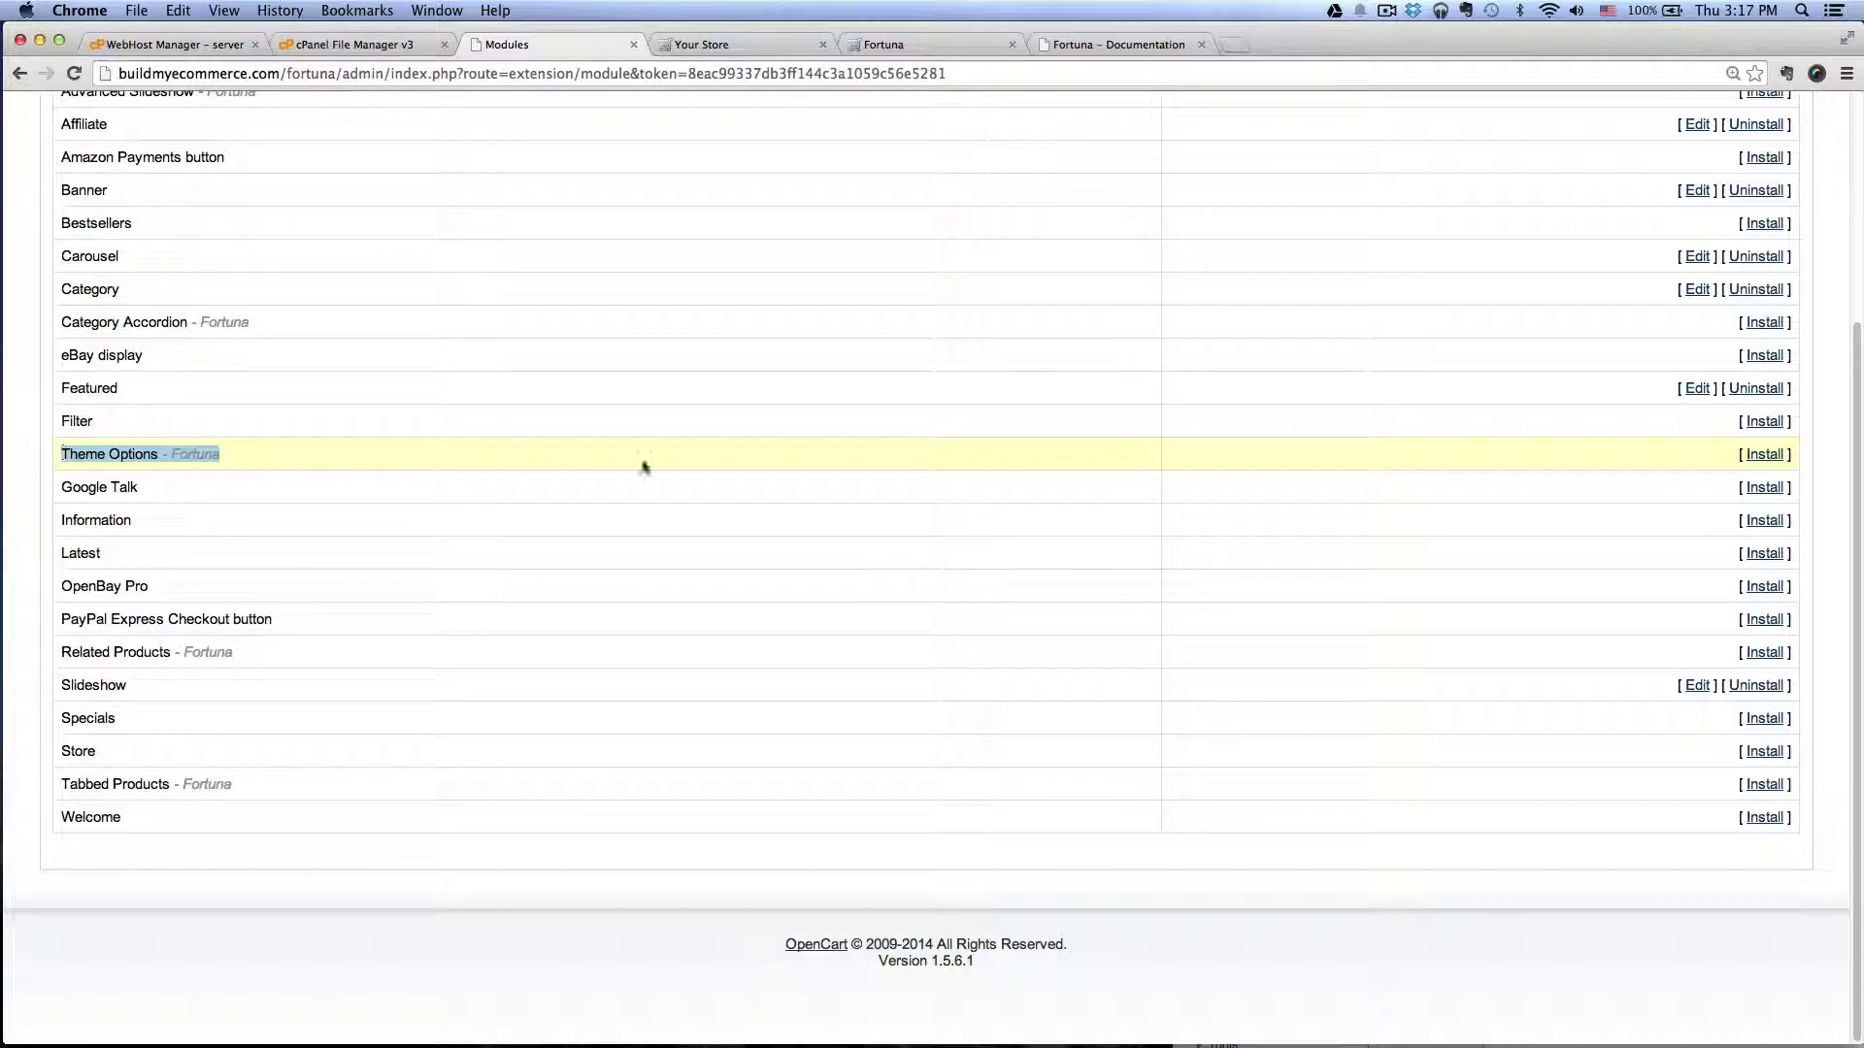
click(1754, 456)
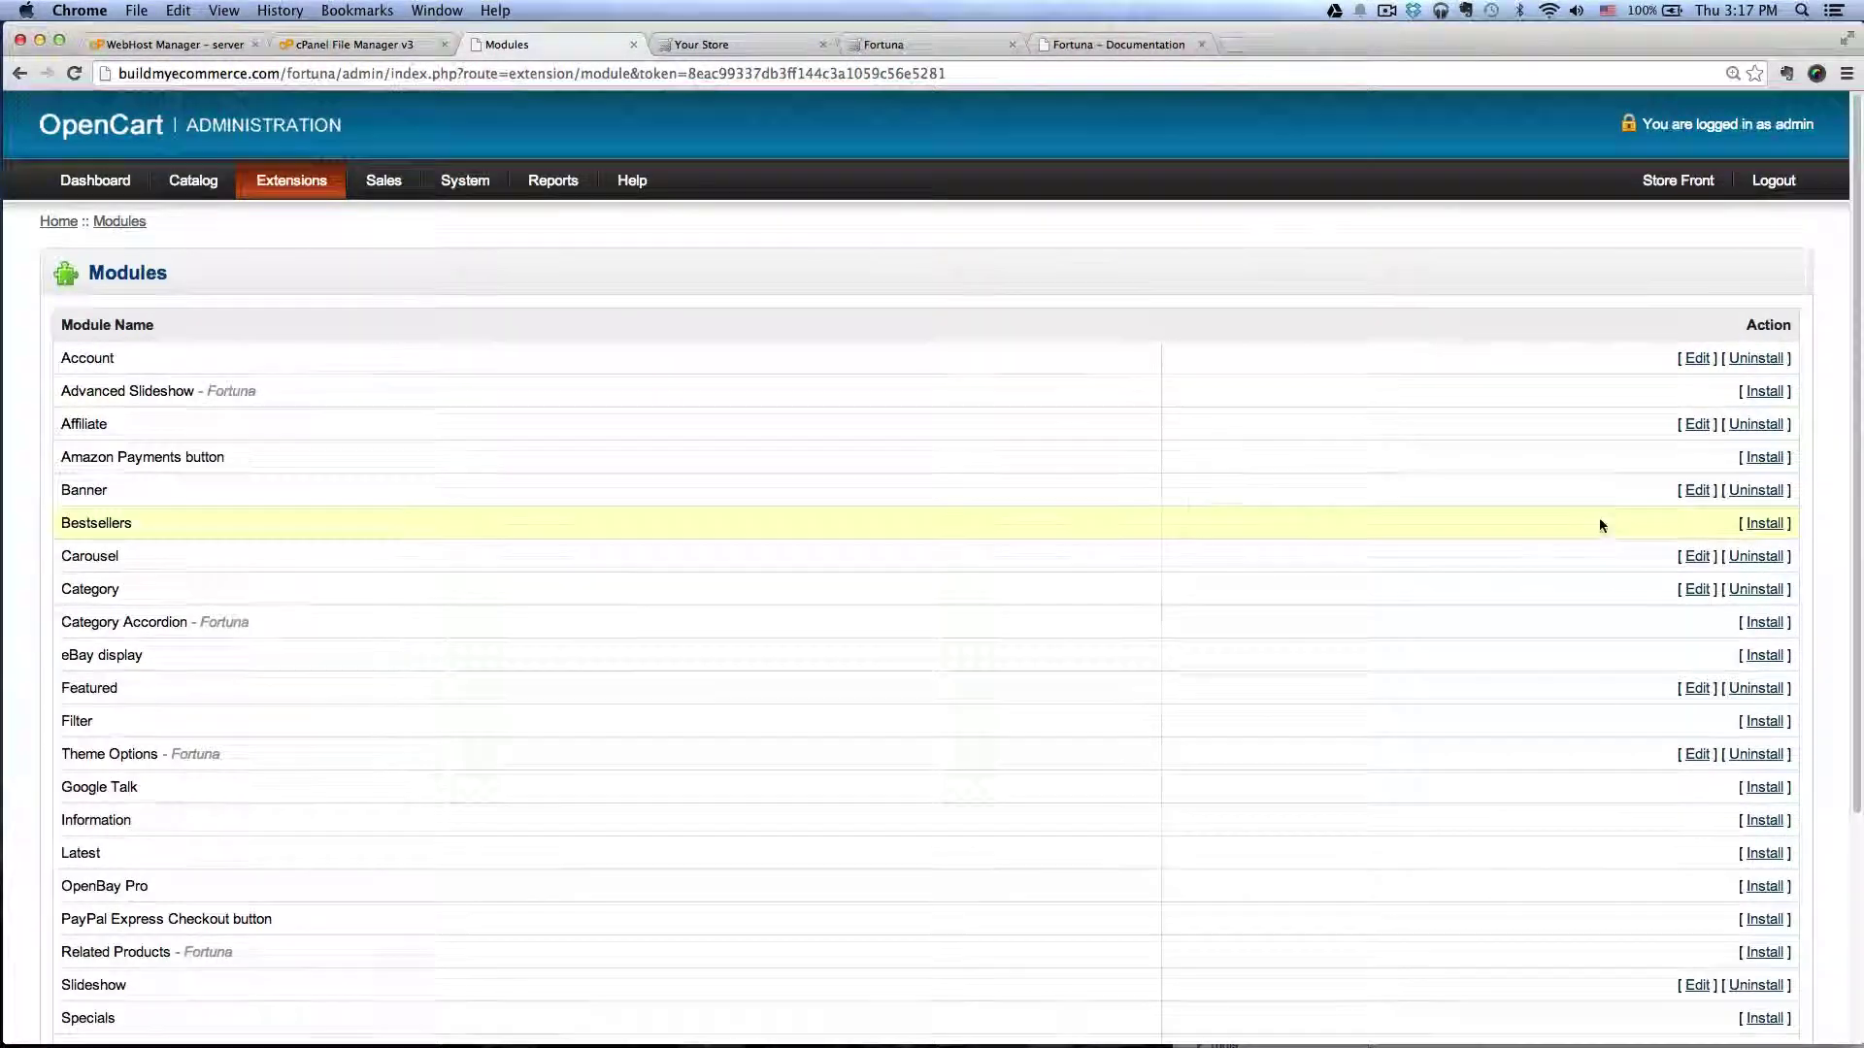
Open the Theme Options - Fortuna module for editing, turn its status on and save it
scroll(1600, 519, down, 5)
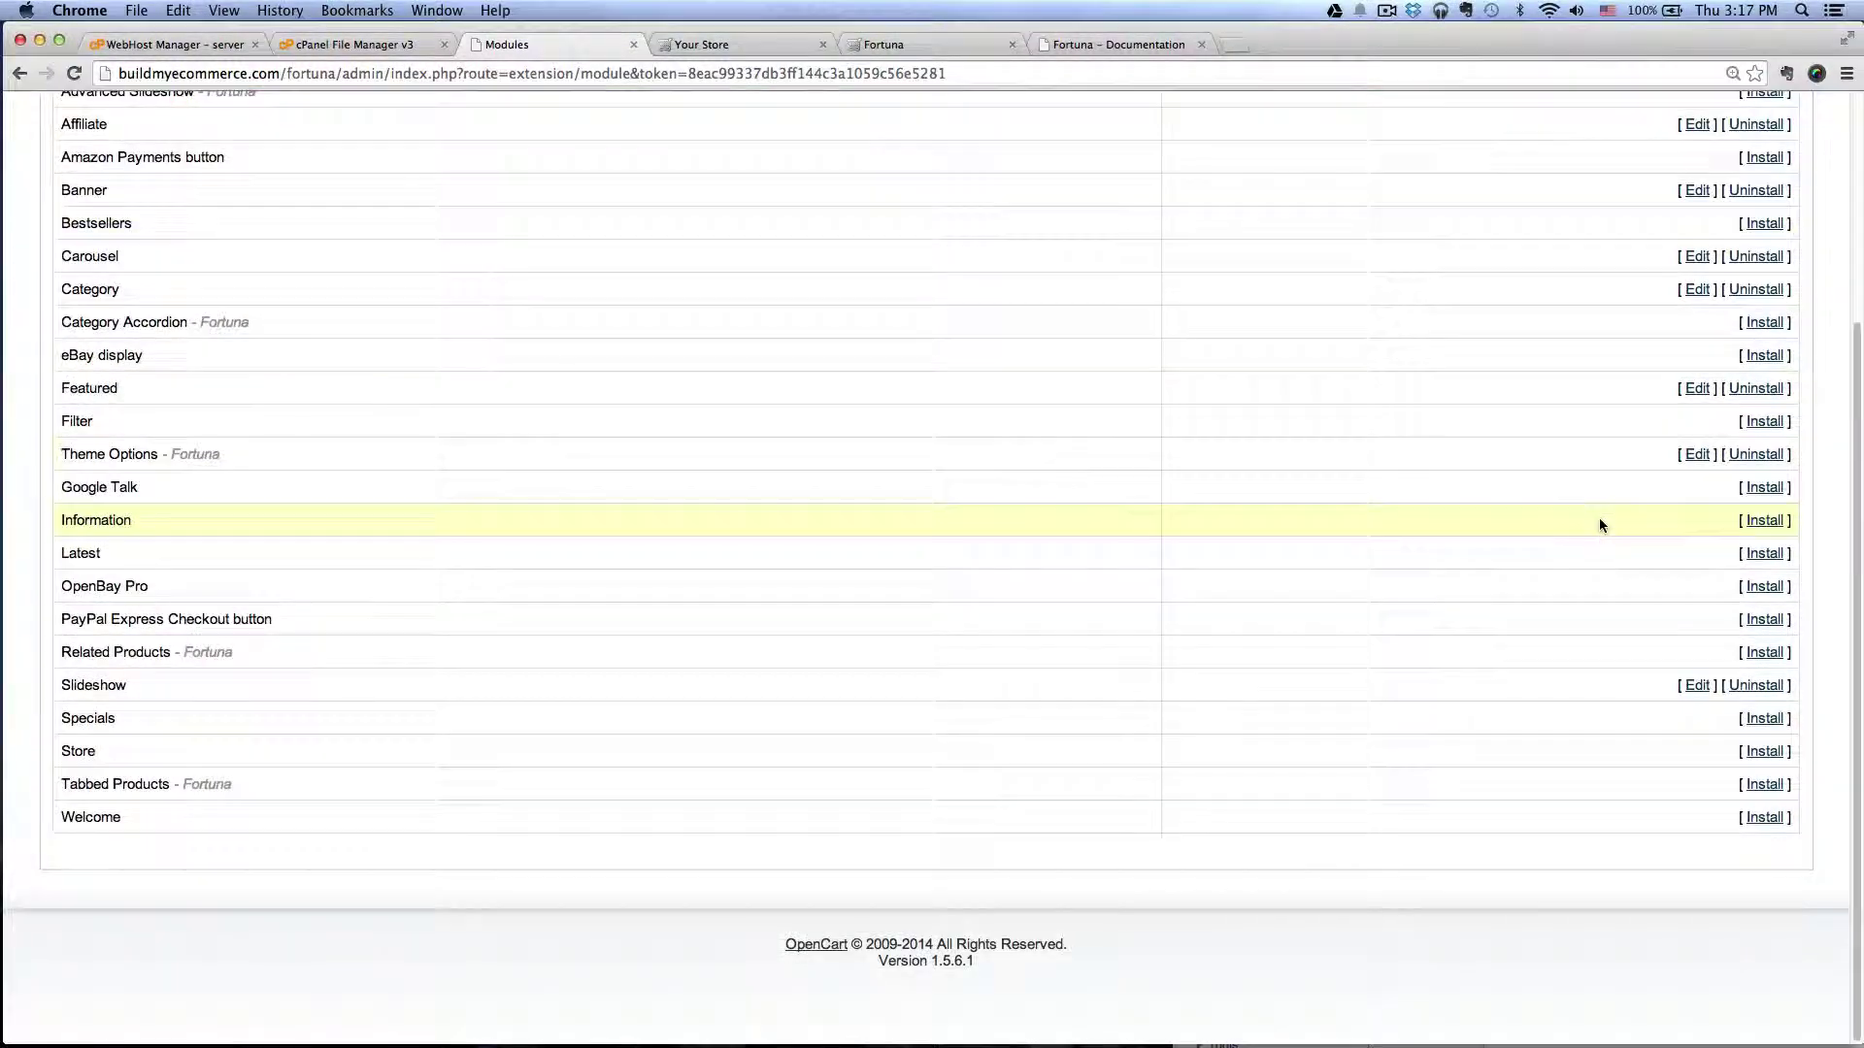
click(1692, 457)
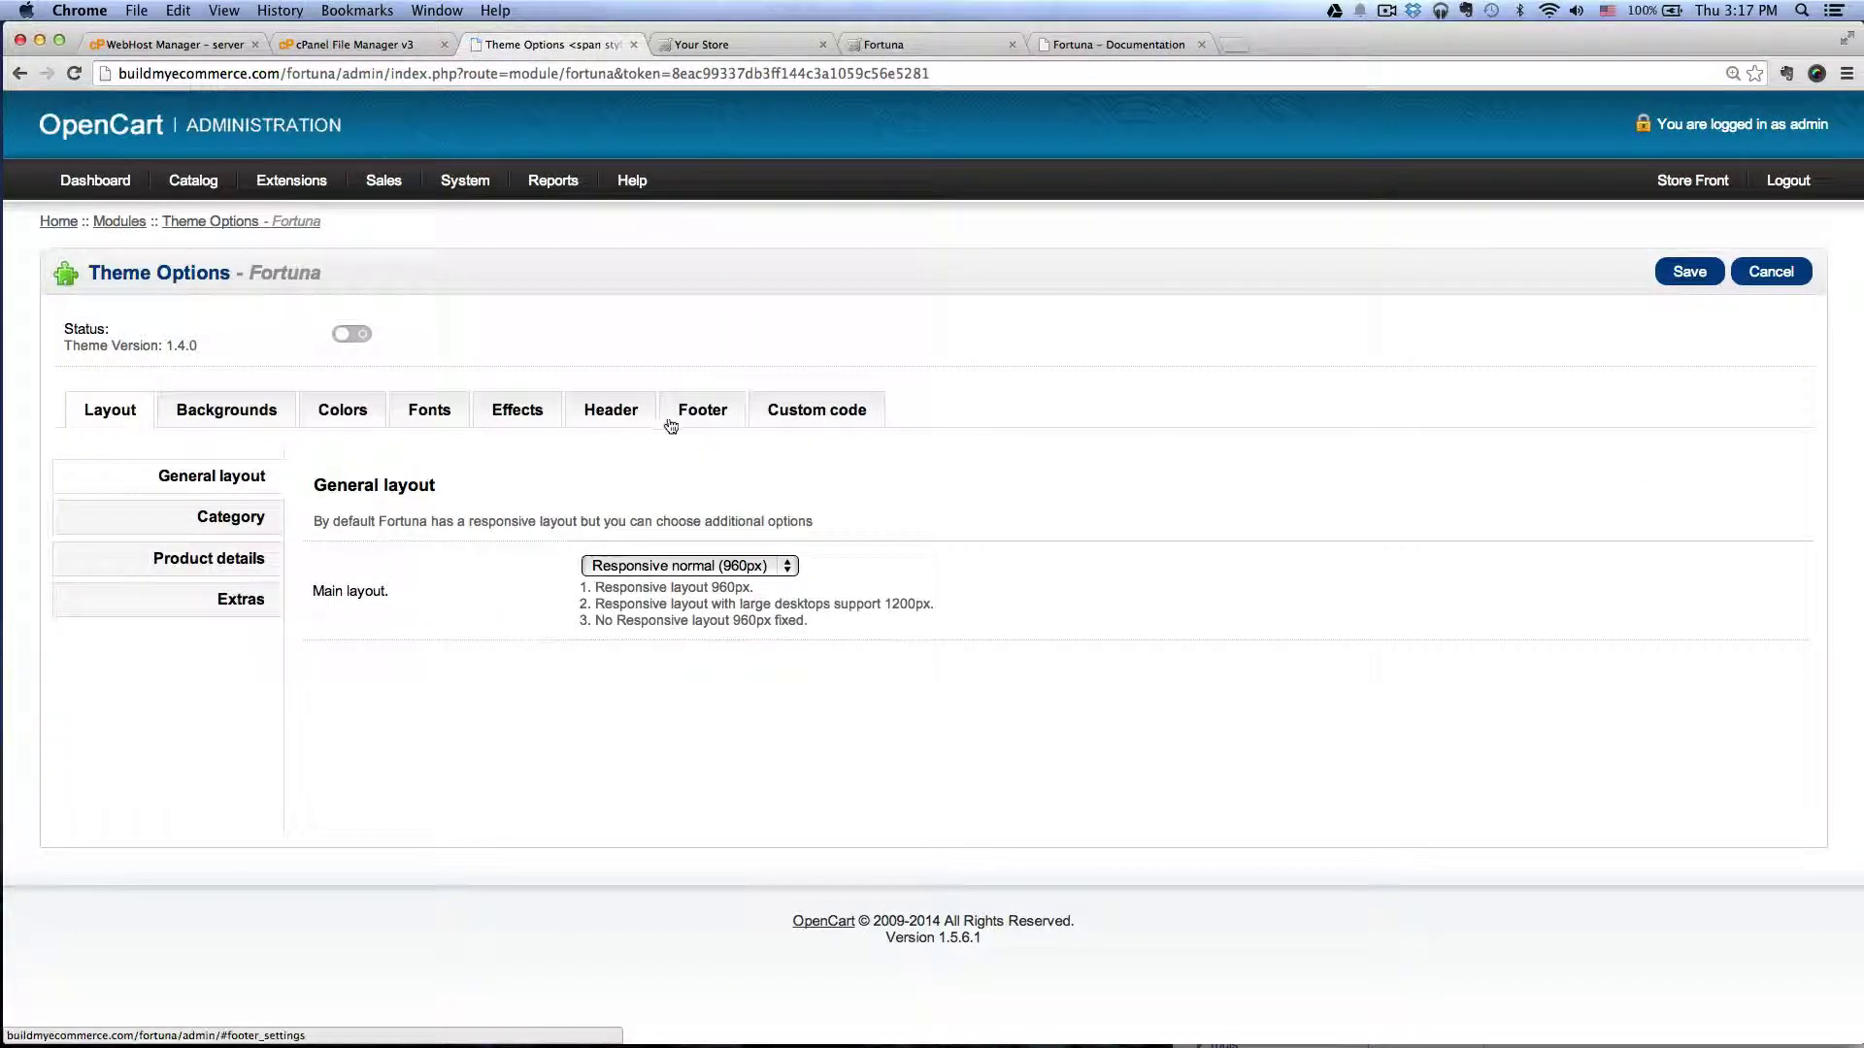
click(351, 336)
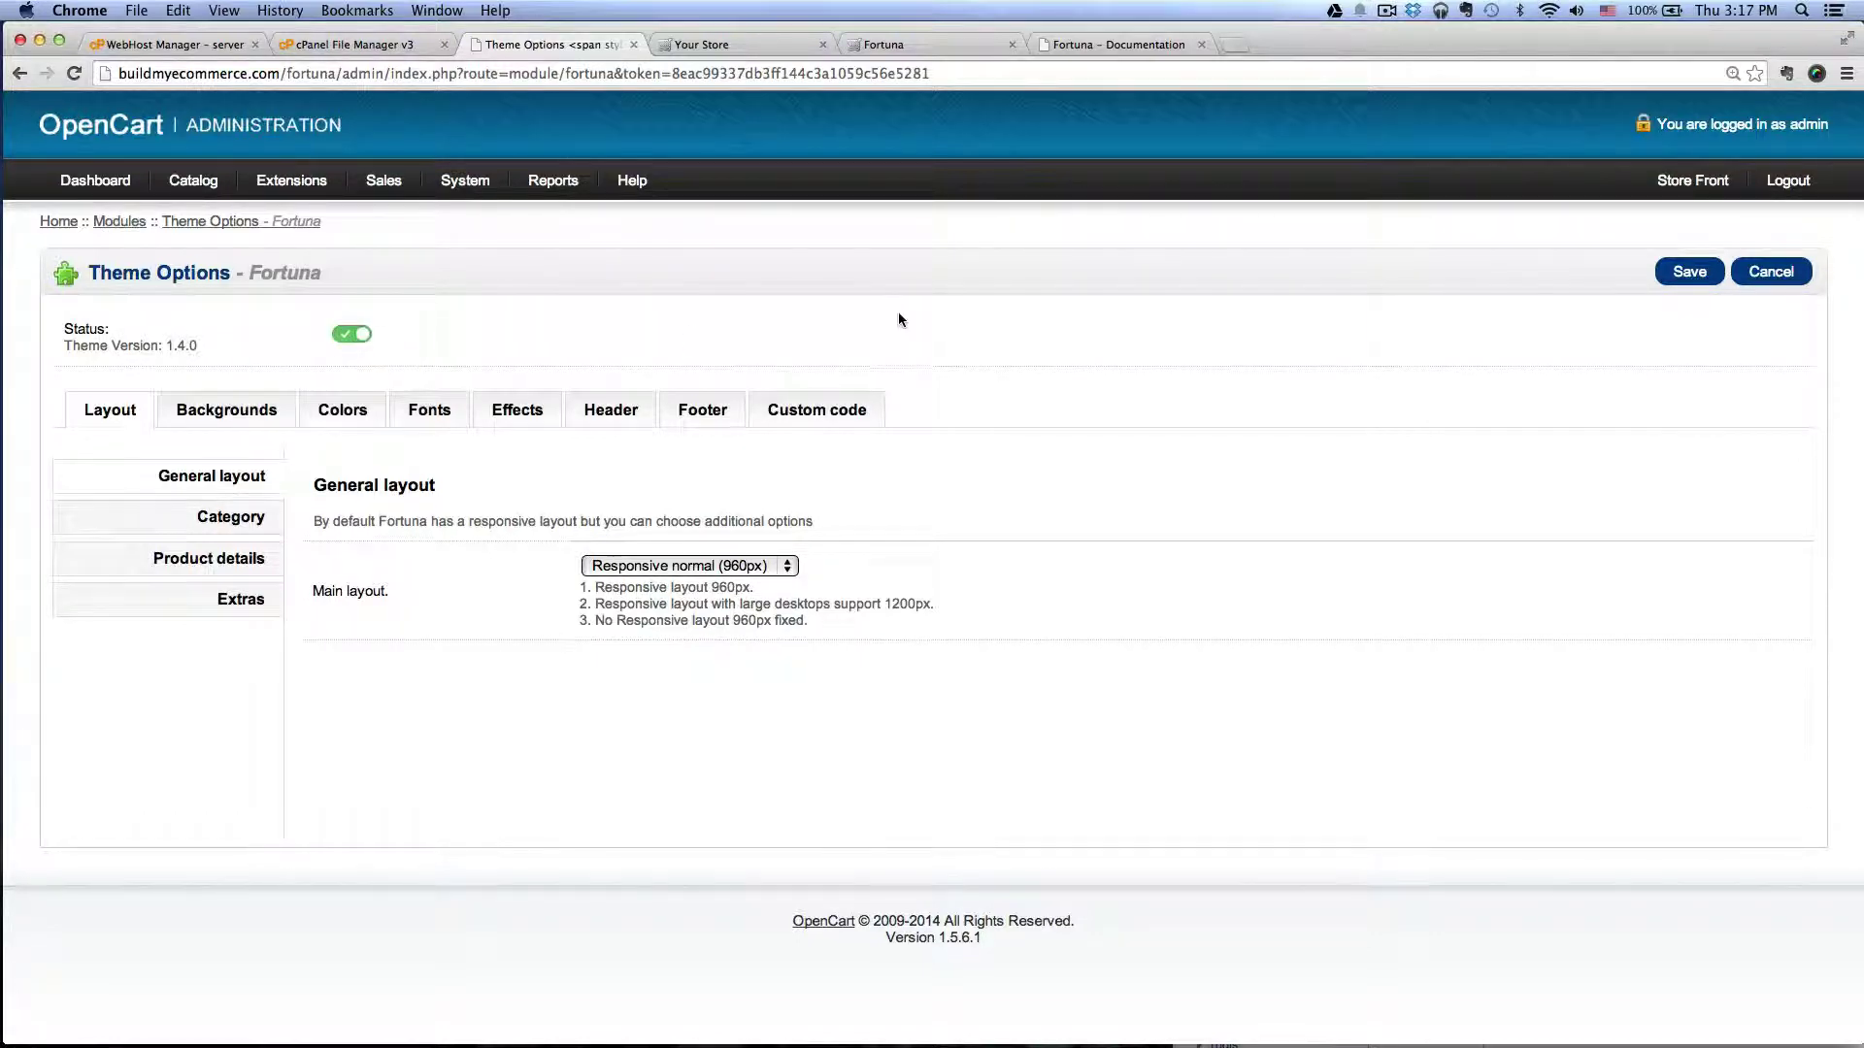
click(1690, 274)
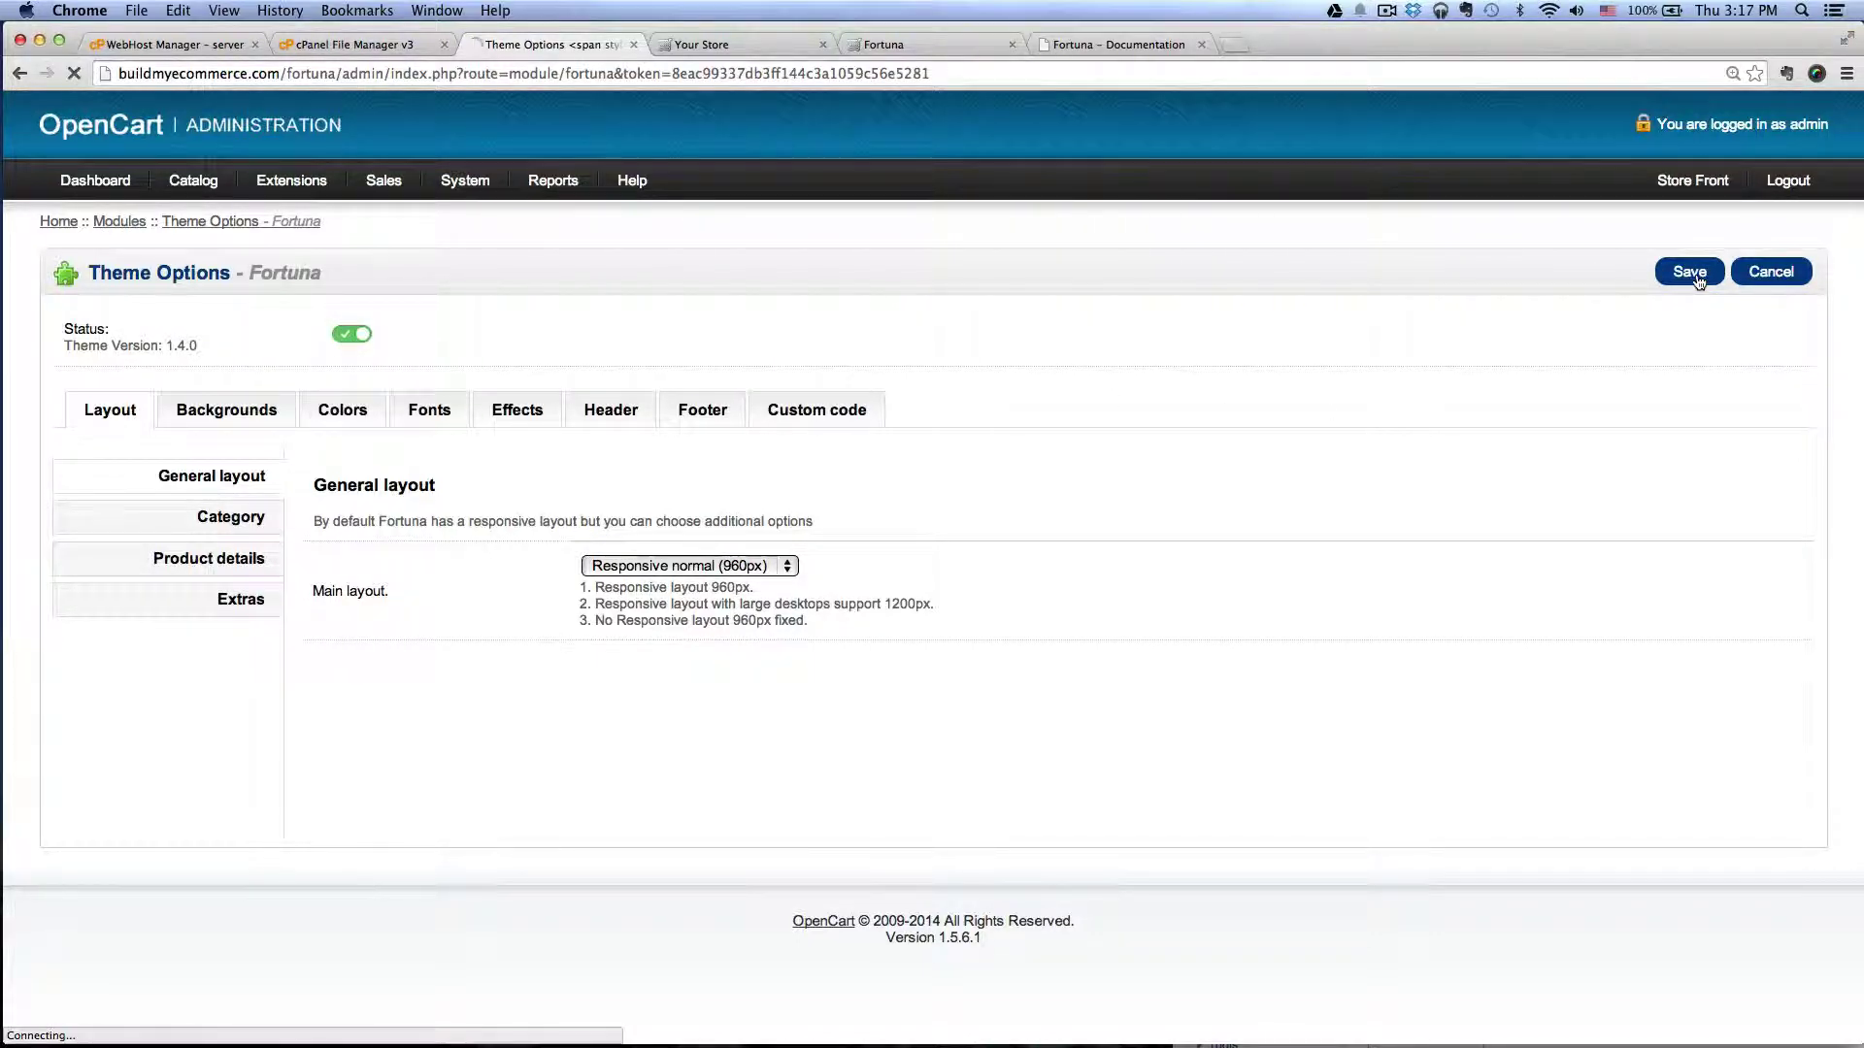
Open the storefront and look over the home page with the Fortuna theme from header to footer
click(1692, 184)
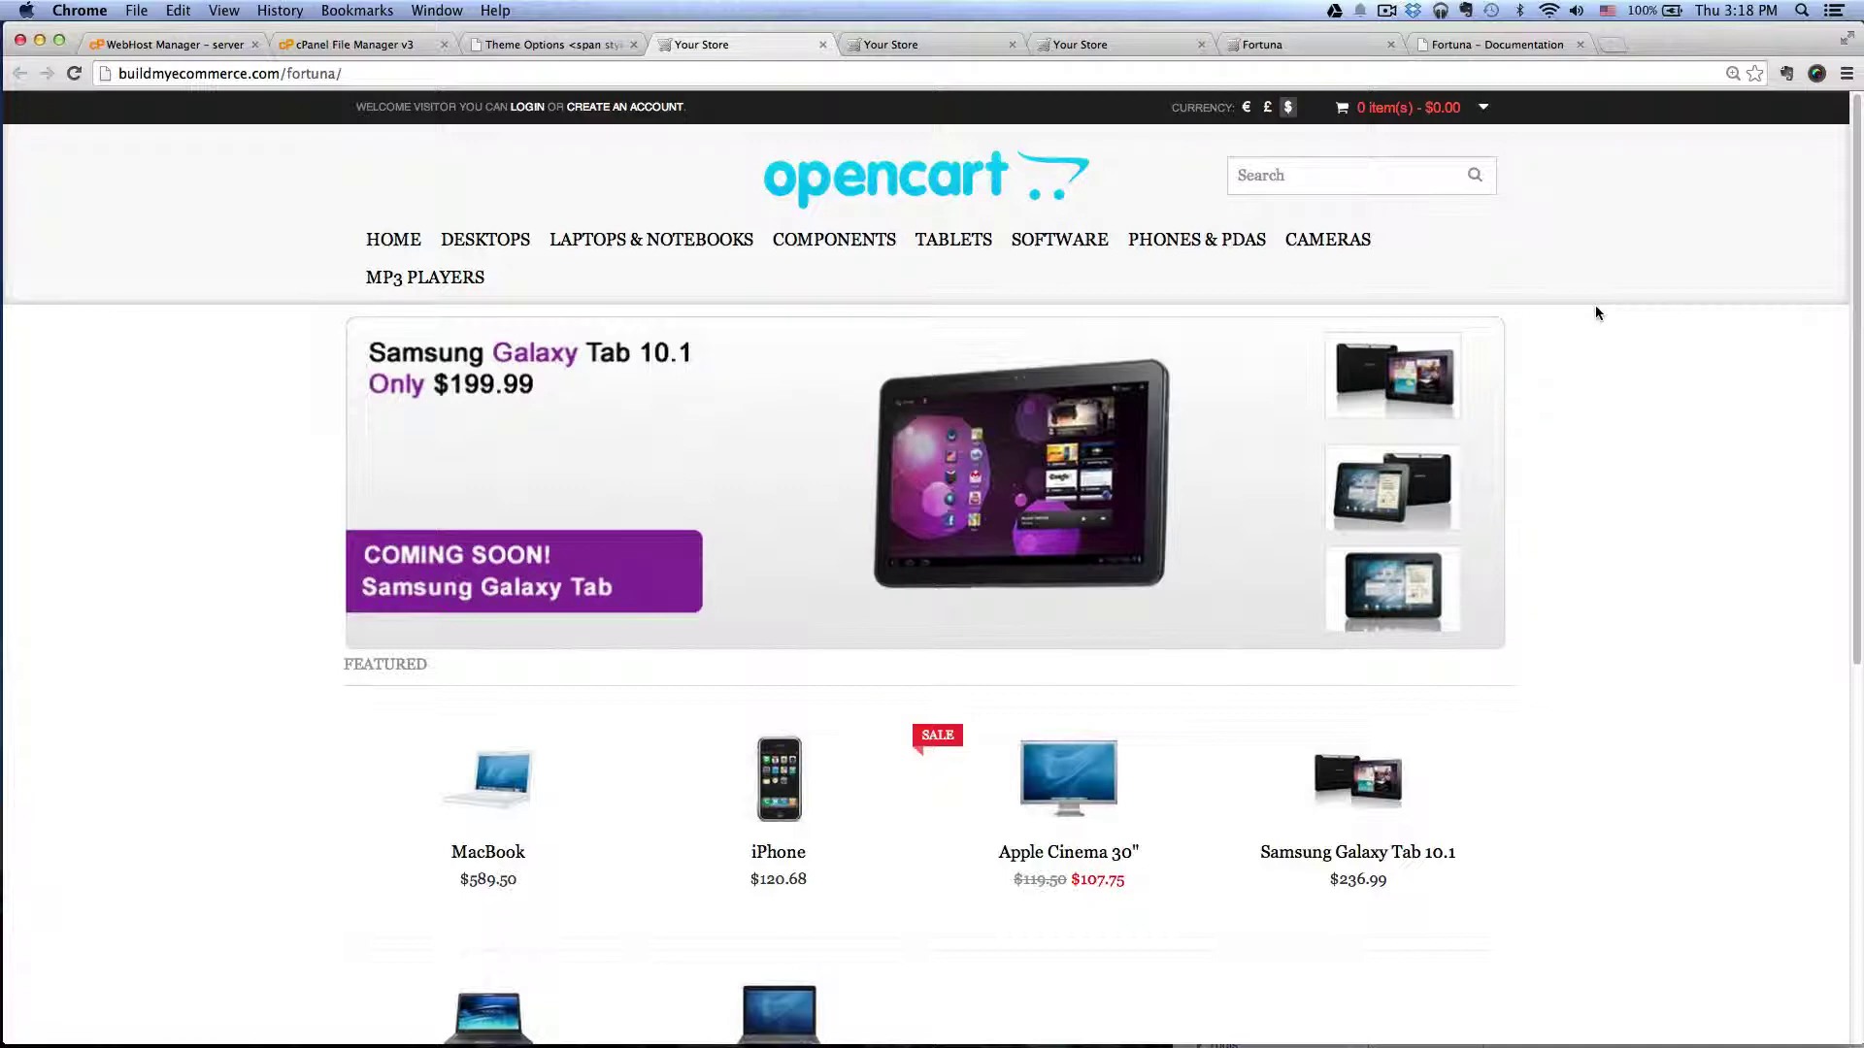
scroll(1597, 313, down, 6)
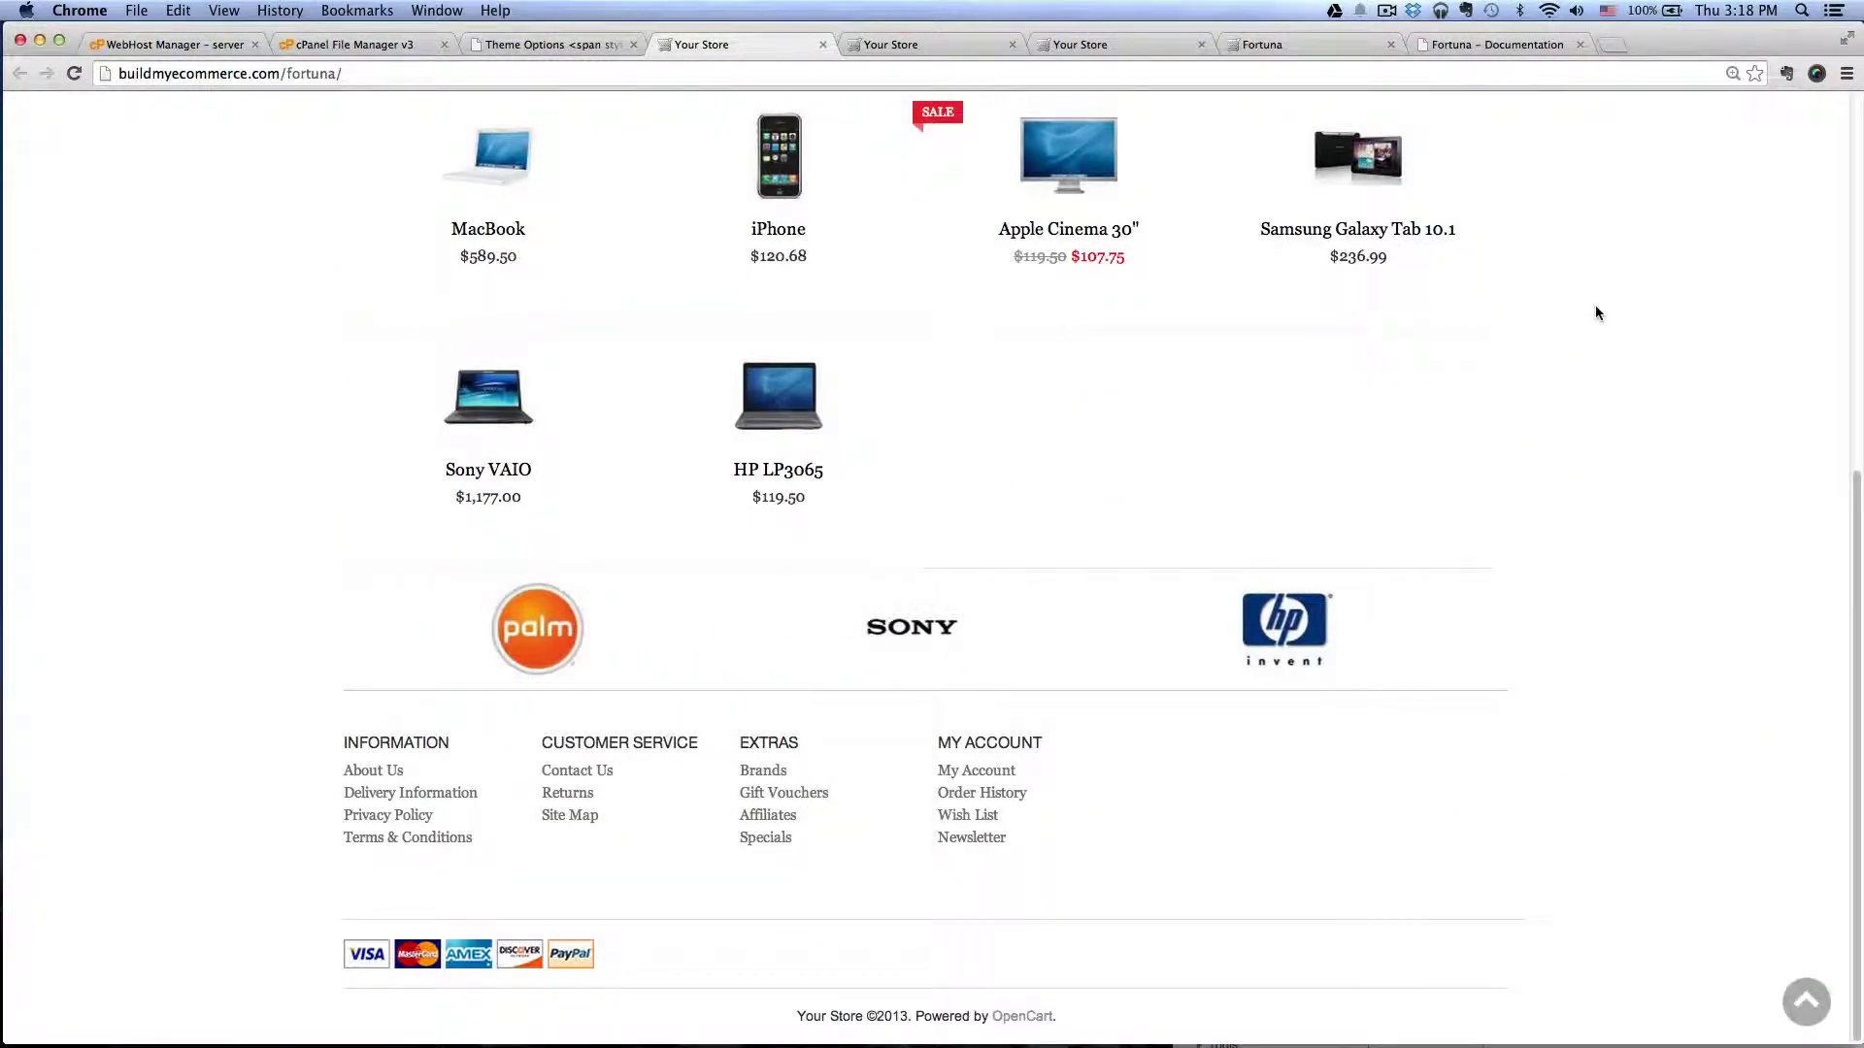
scroll(1597, 313, up, 6)
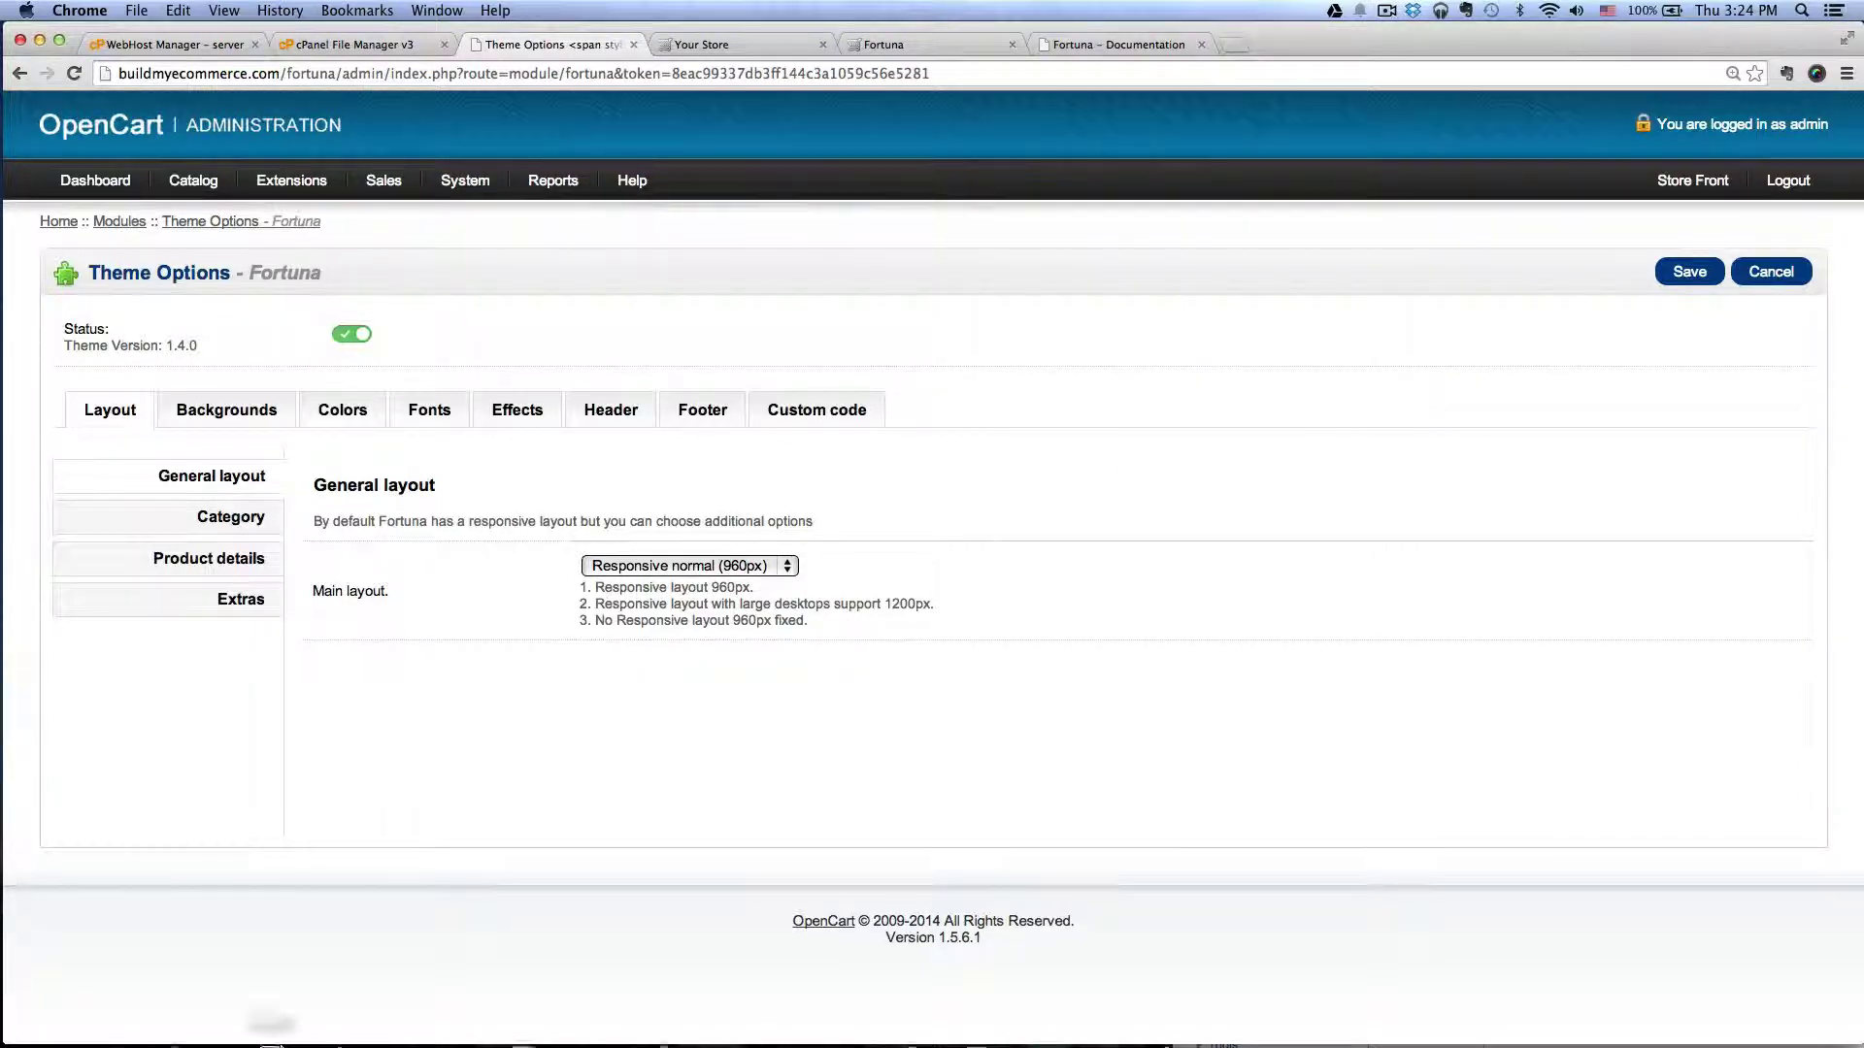
In Finder, open the themeforest-2564239-fortuna-elegant-and-responsive-opencart-theme folder on the Desktop and select index.htm inside Documentation
click(136, 1027)
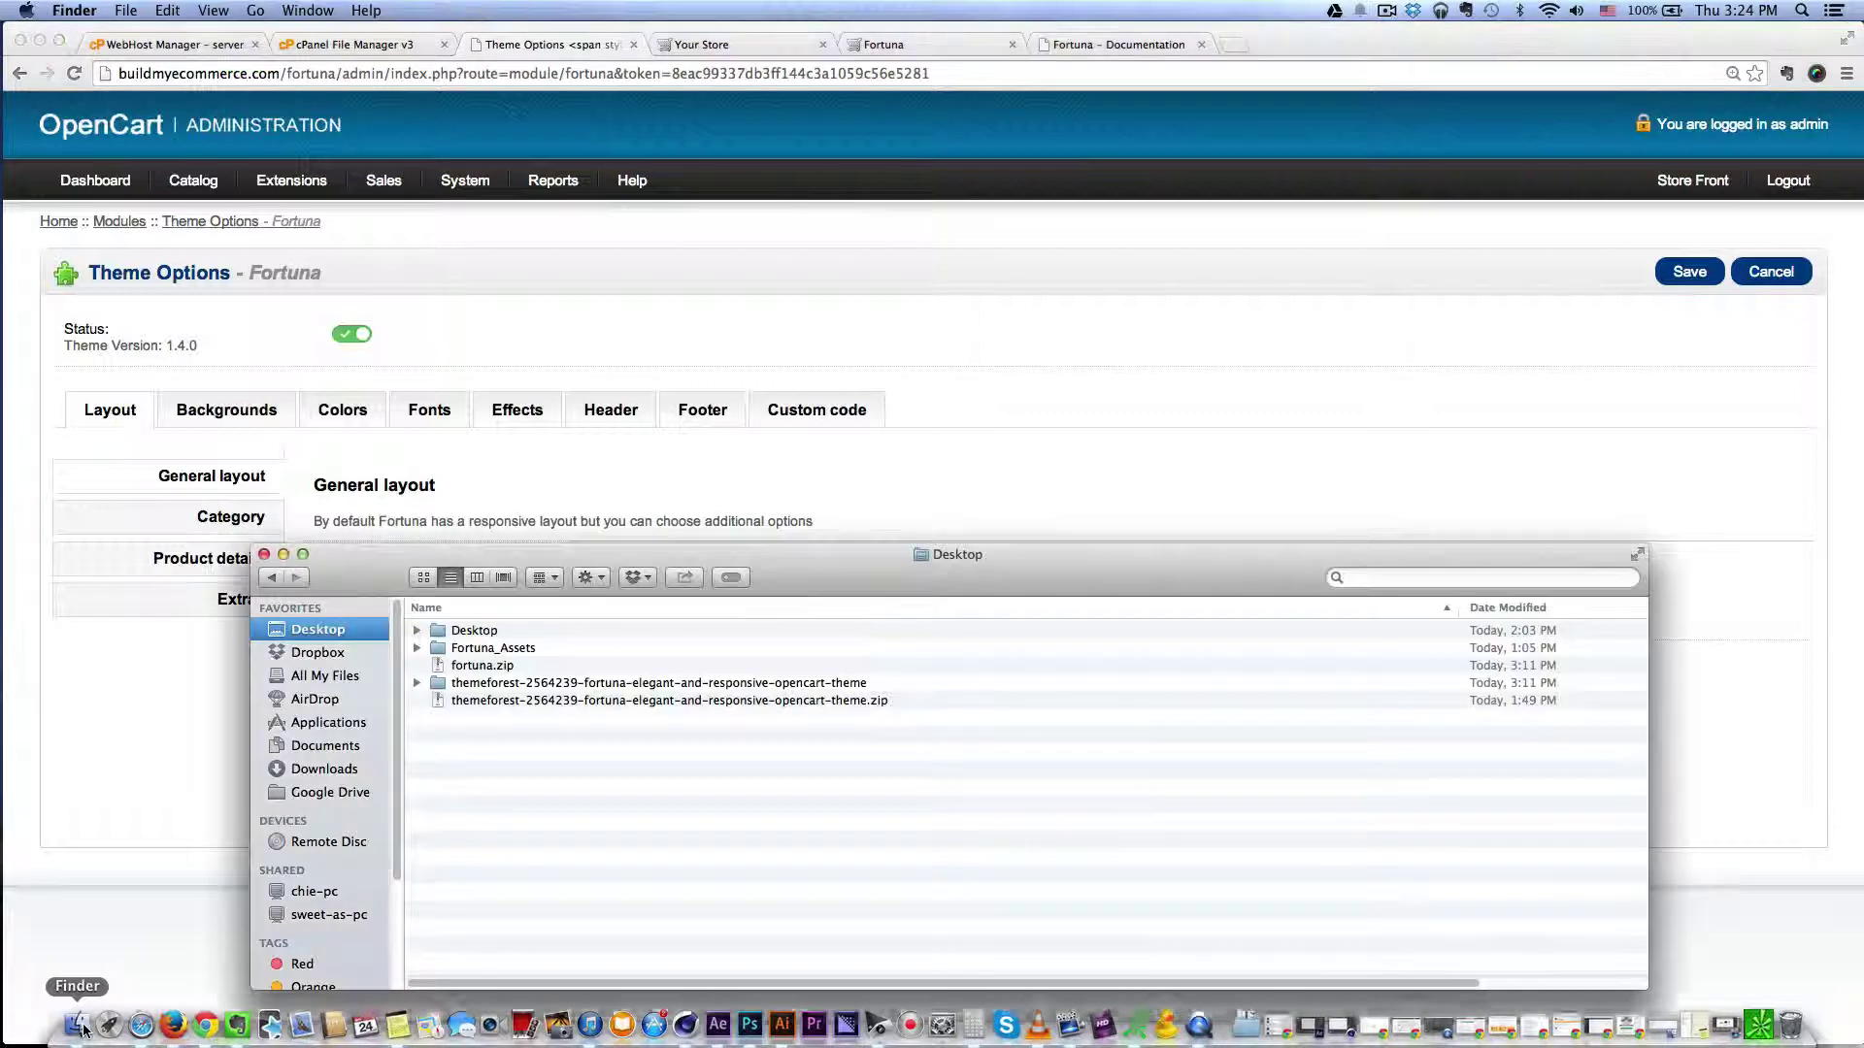
click(551, 683)
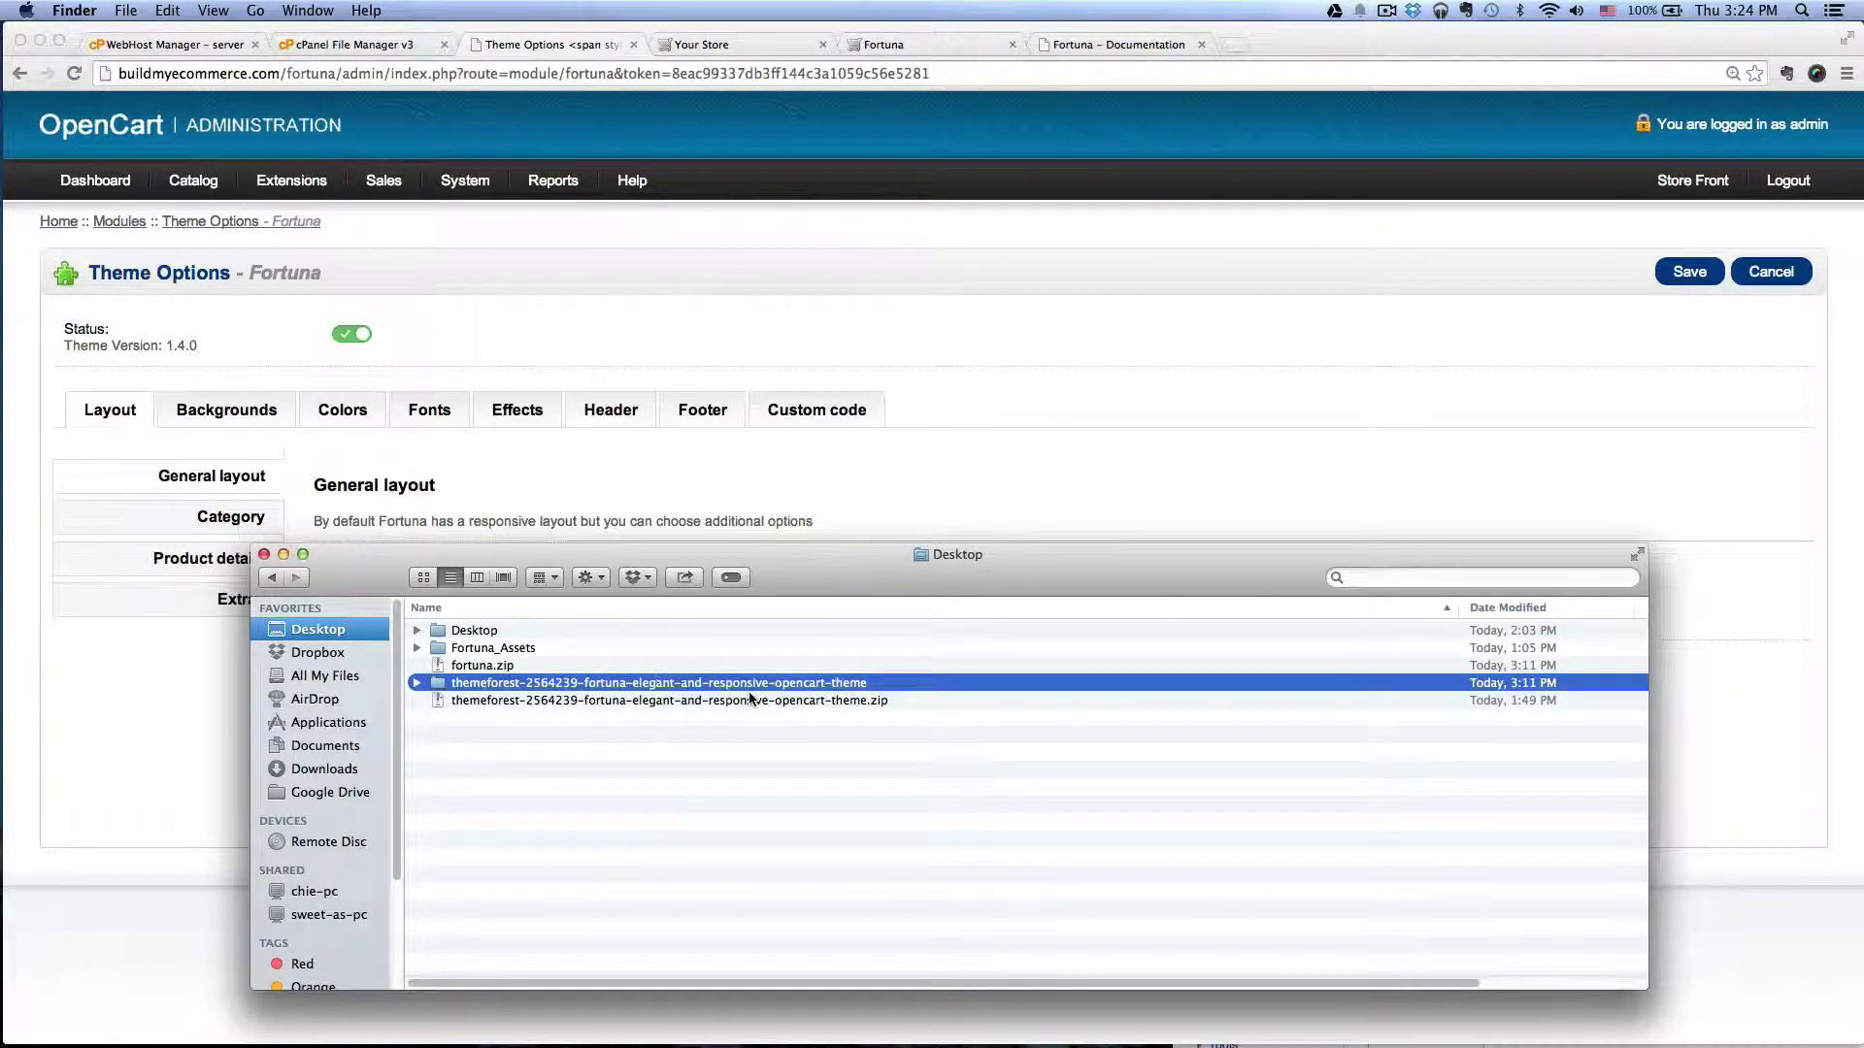
double_click(615, 685)
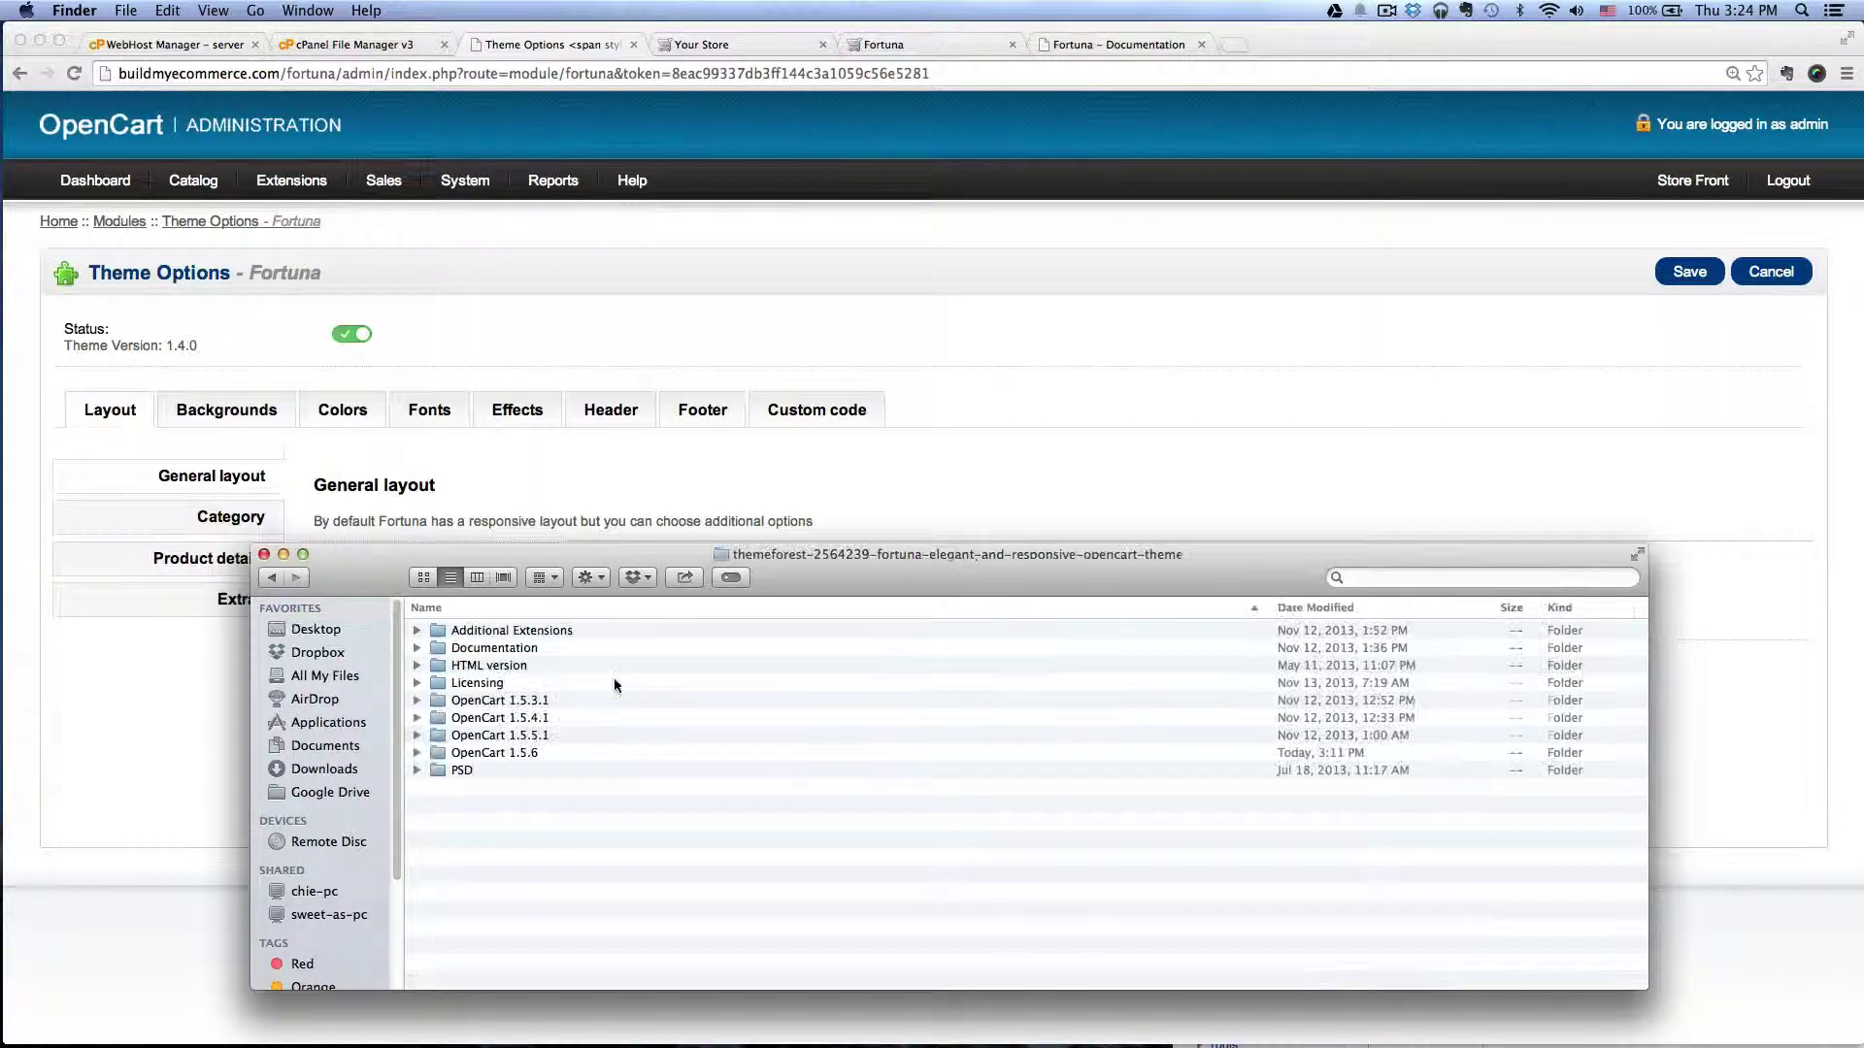
click(509, 649)
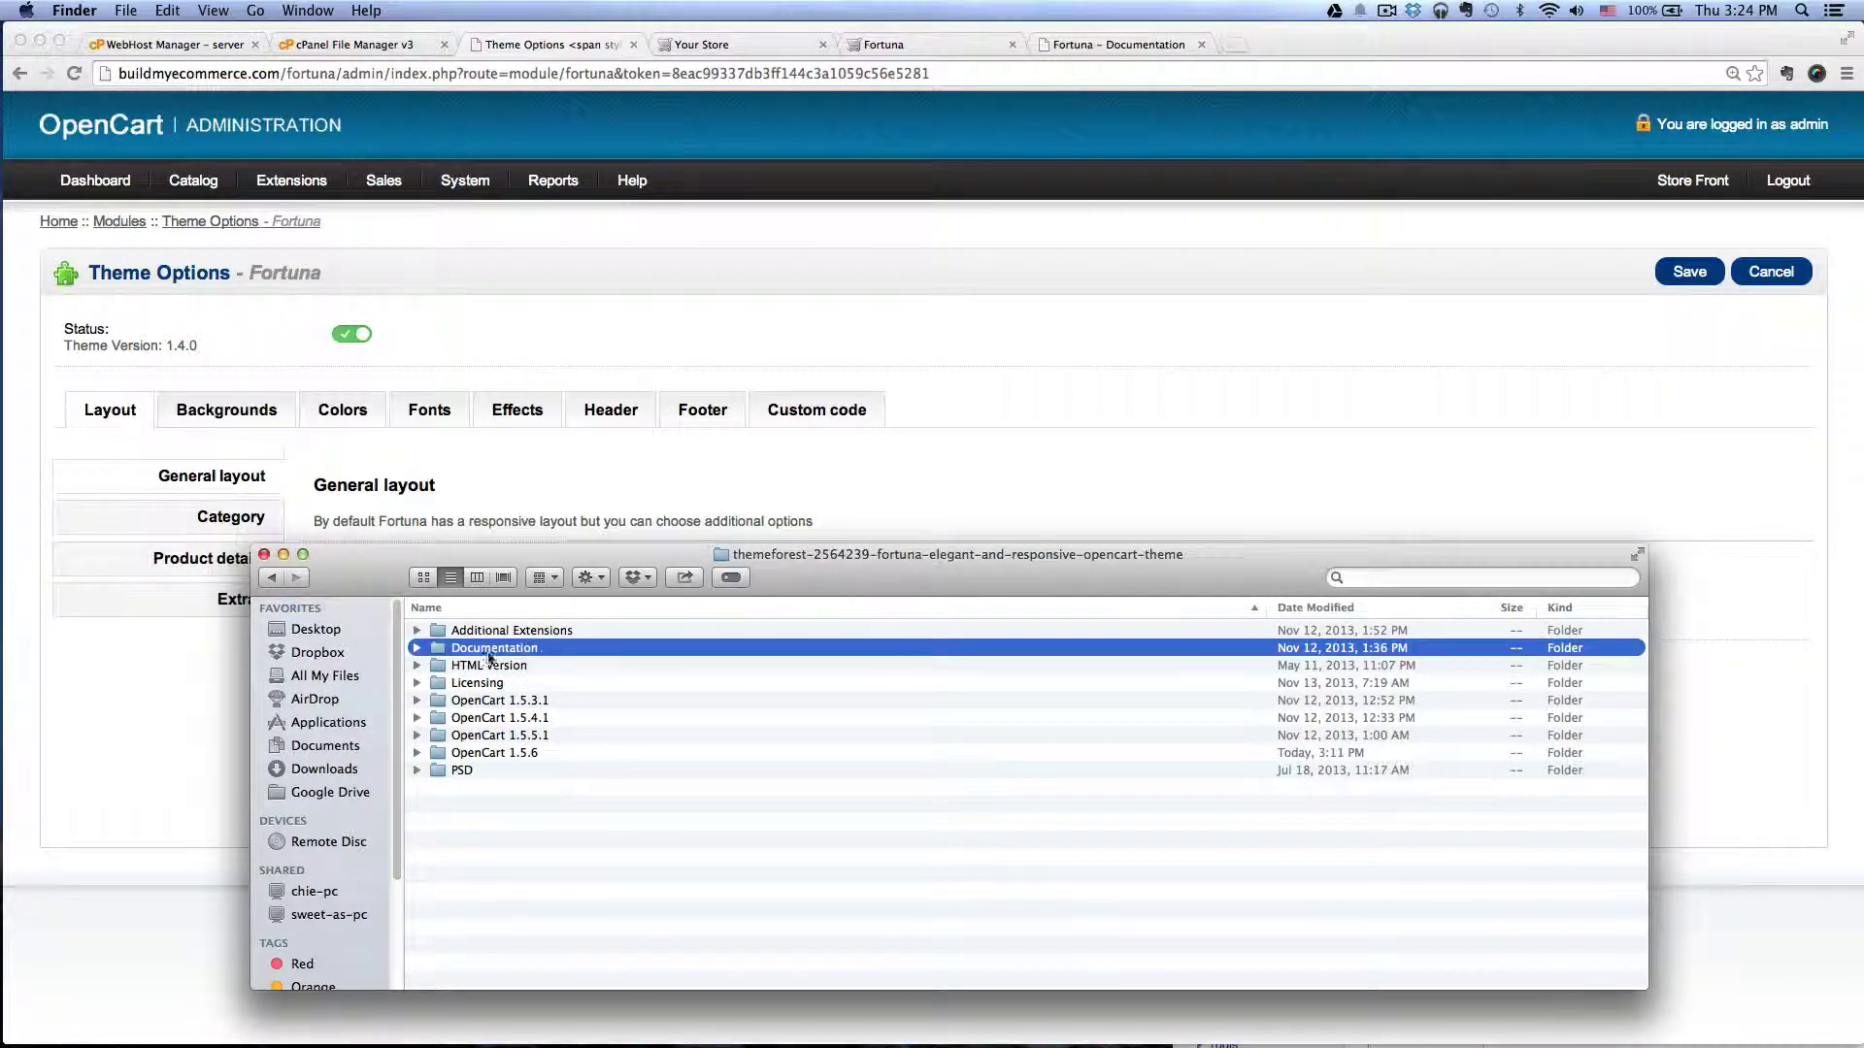
click(416, 648)
click(504, 685)
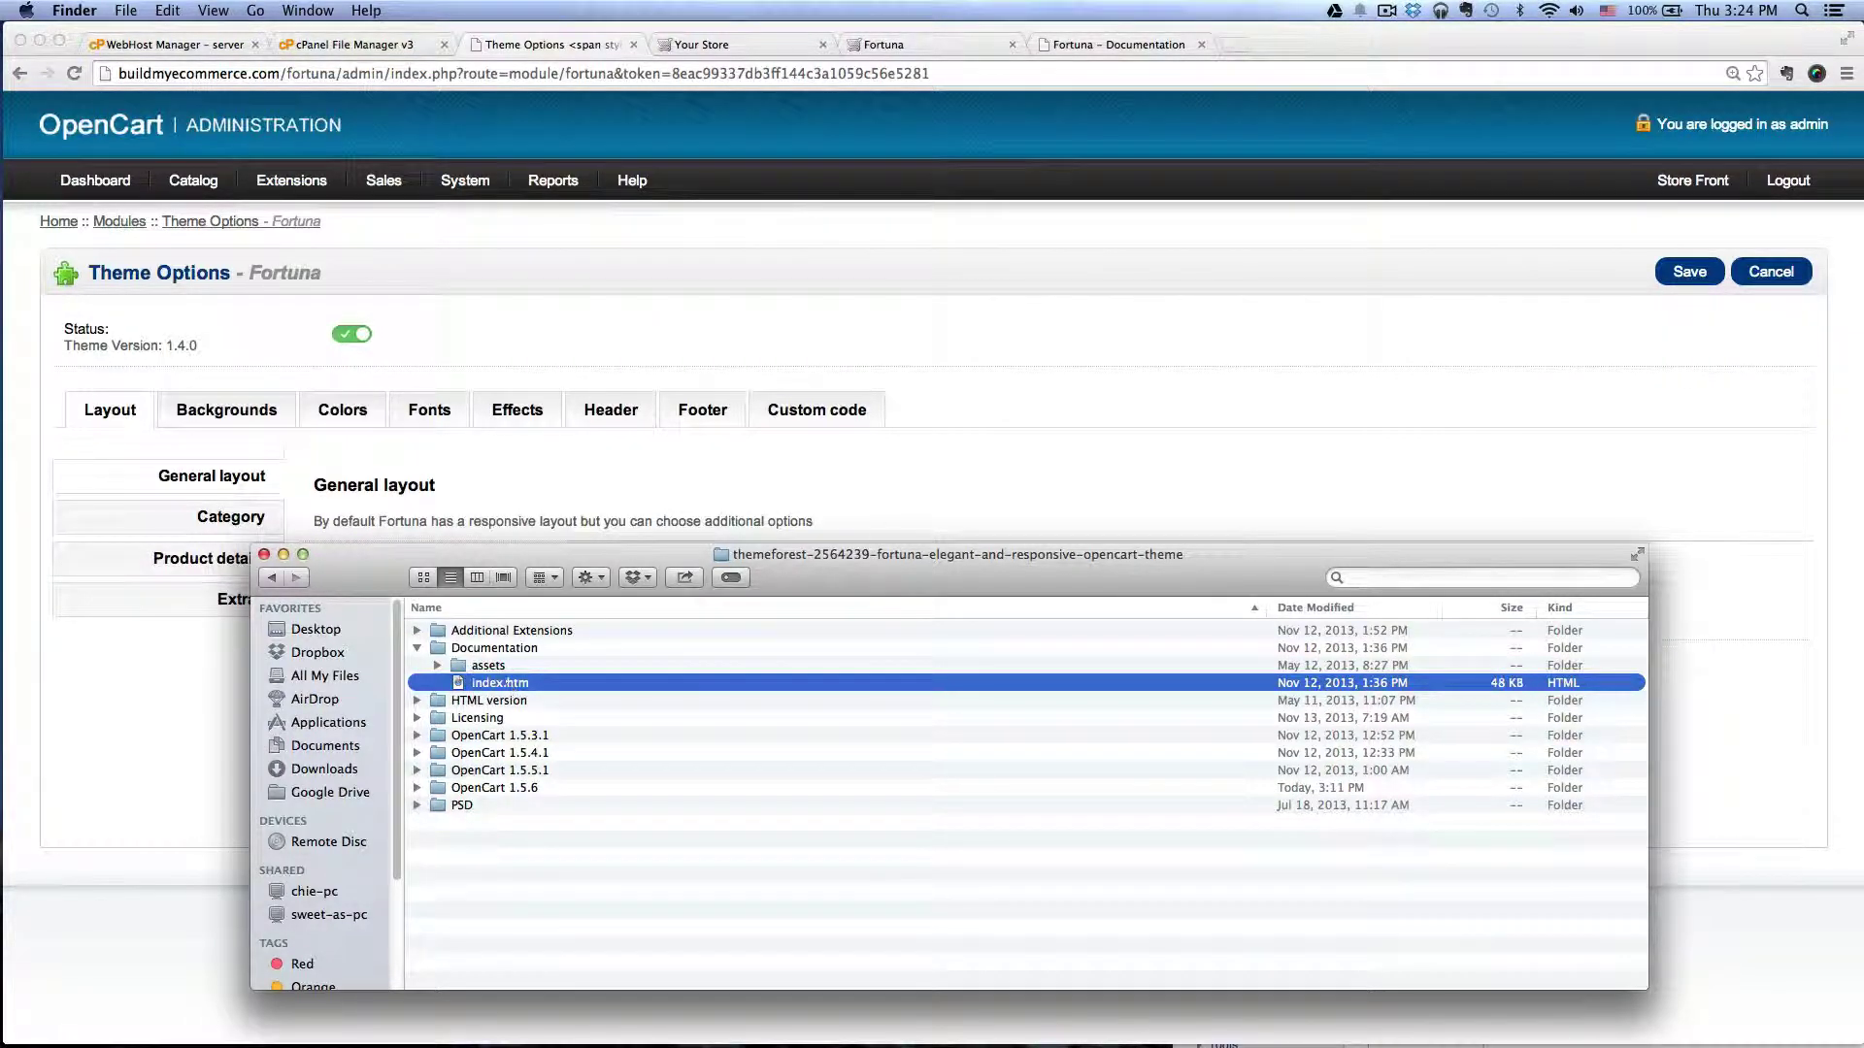
Switch to the Fortuna documentation in Chrome and read the recommended values under Step 5, Image size adjustment
click(1081, 383)
click(1106, 44)
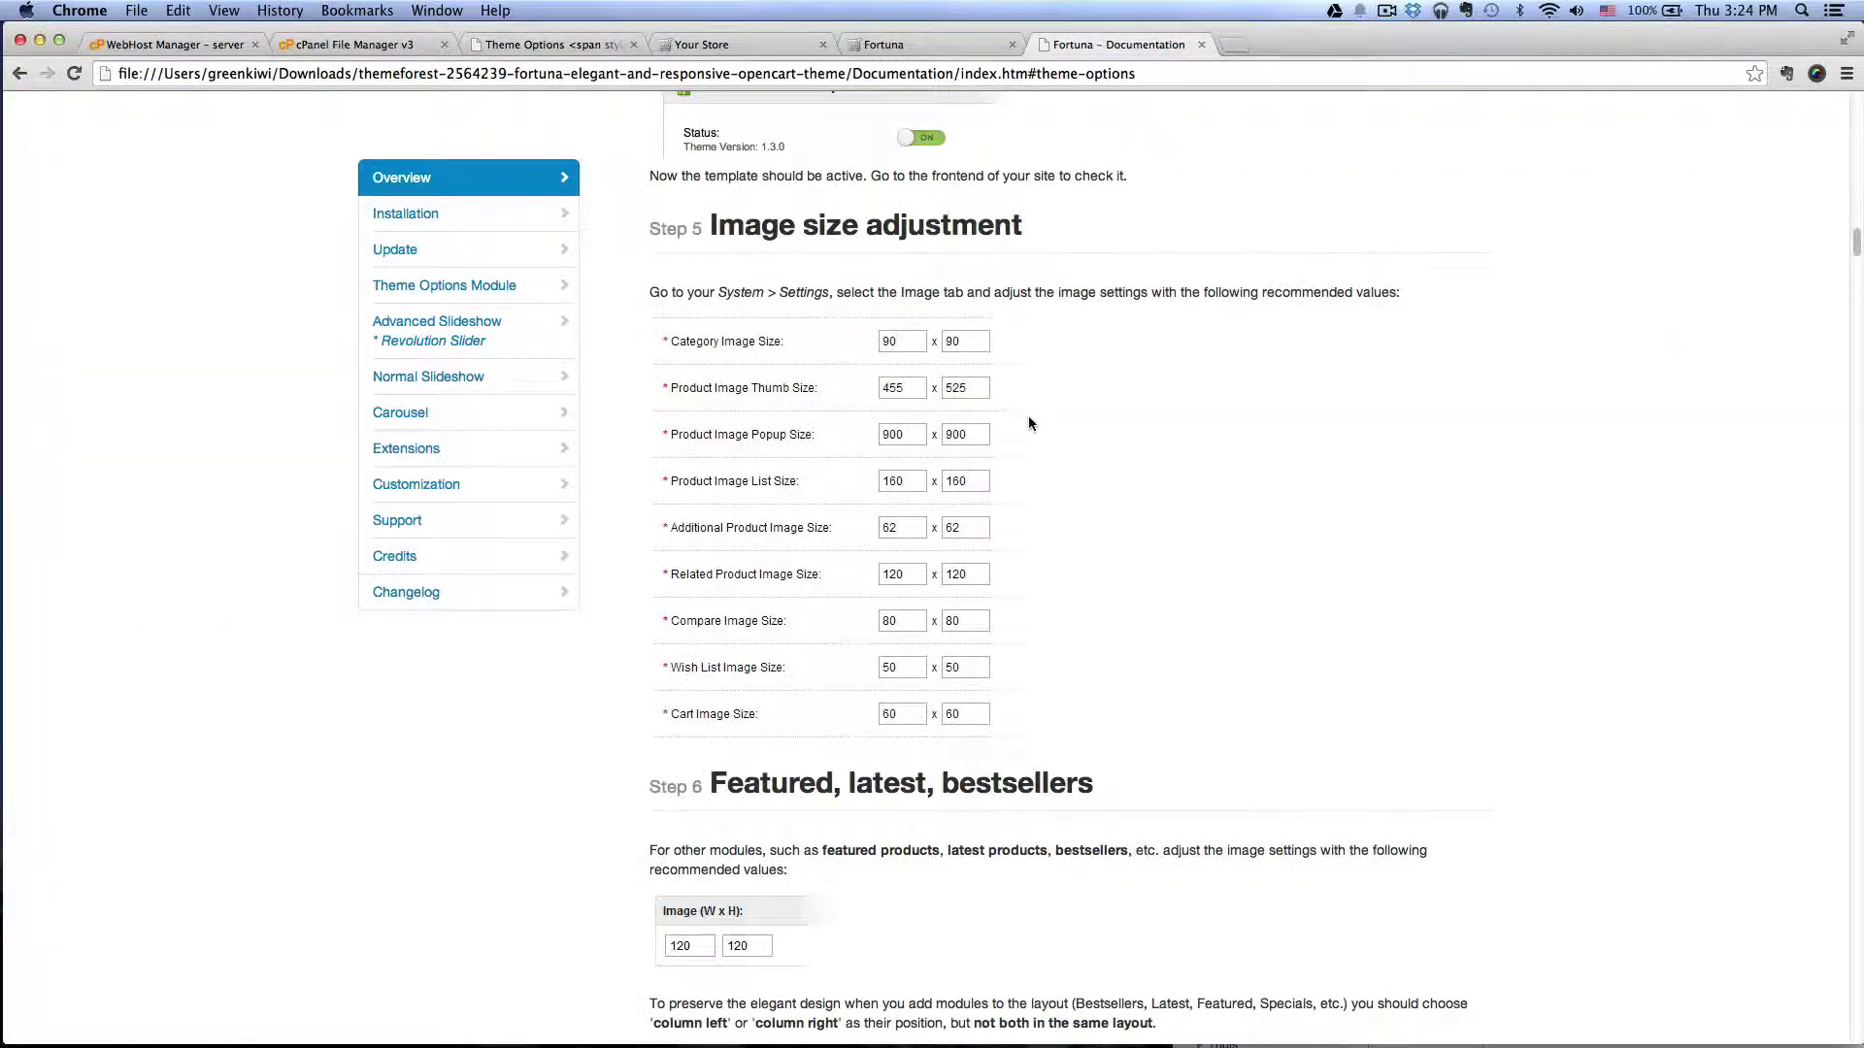
scroll(1028, 415, up, 5)
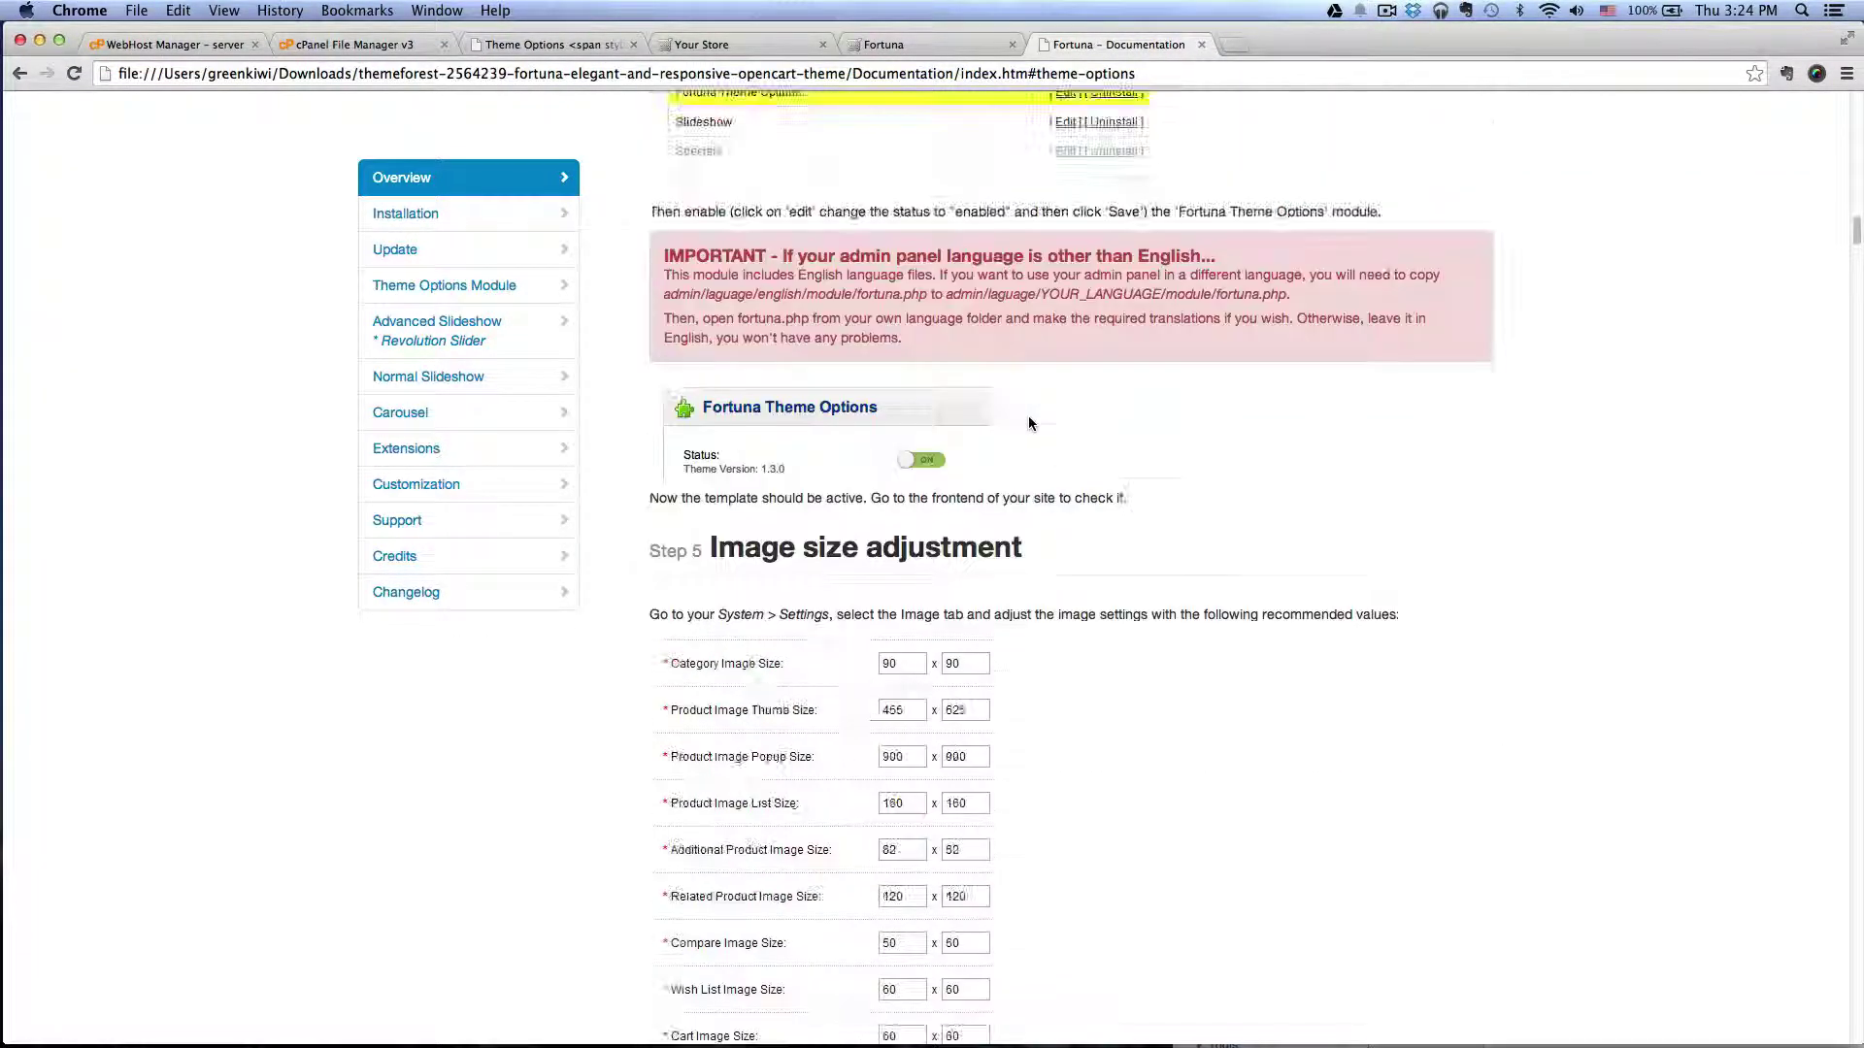
scroll(1028, 423, down, 2)
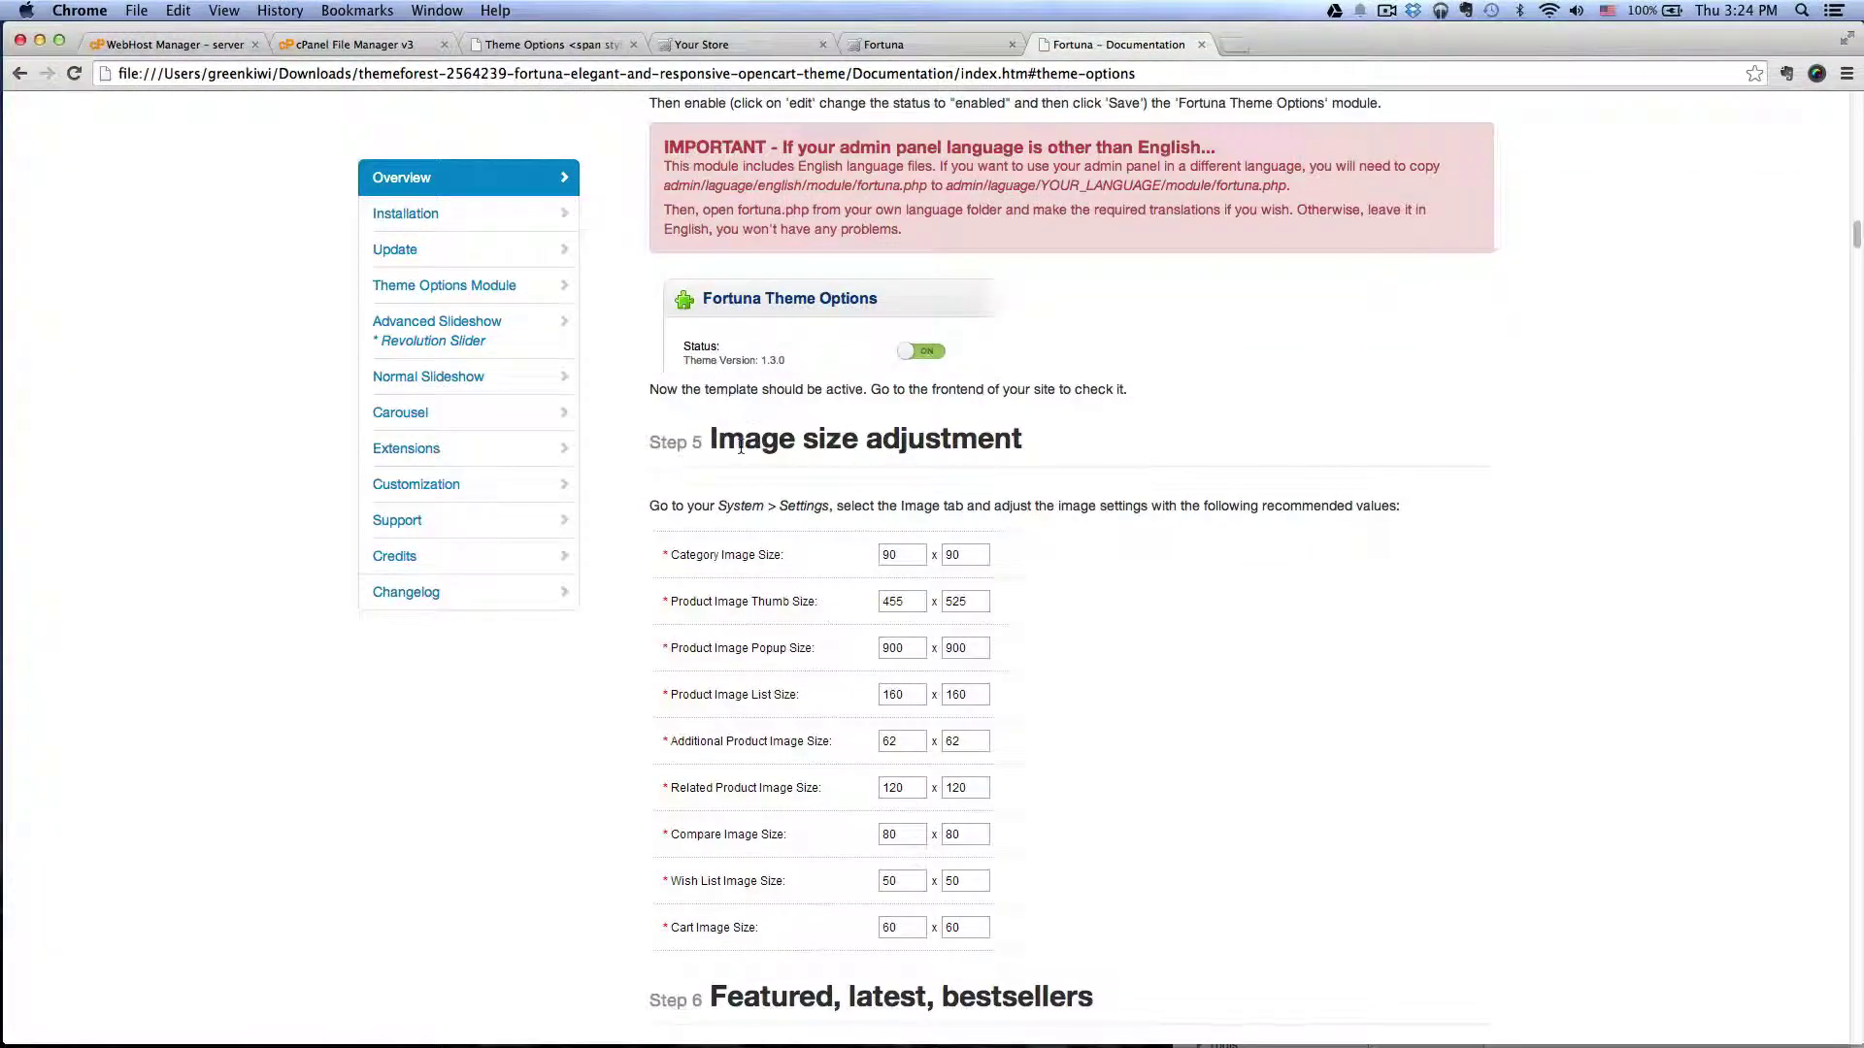
scroll(827, 447, down, 5)
scroll(828, 447, up, 4)
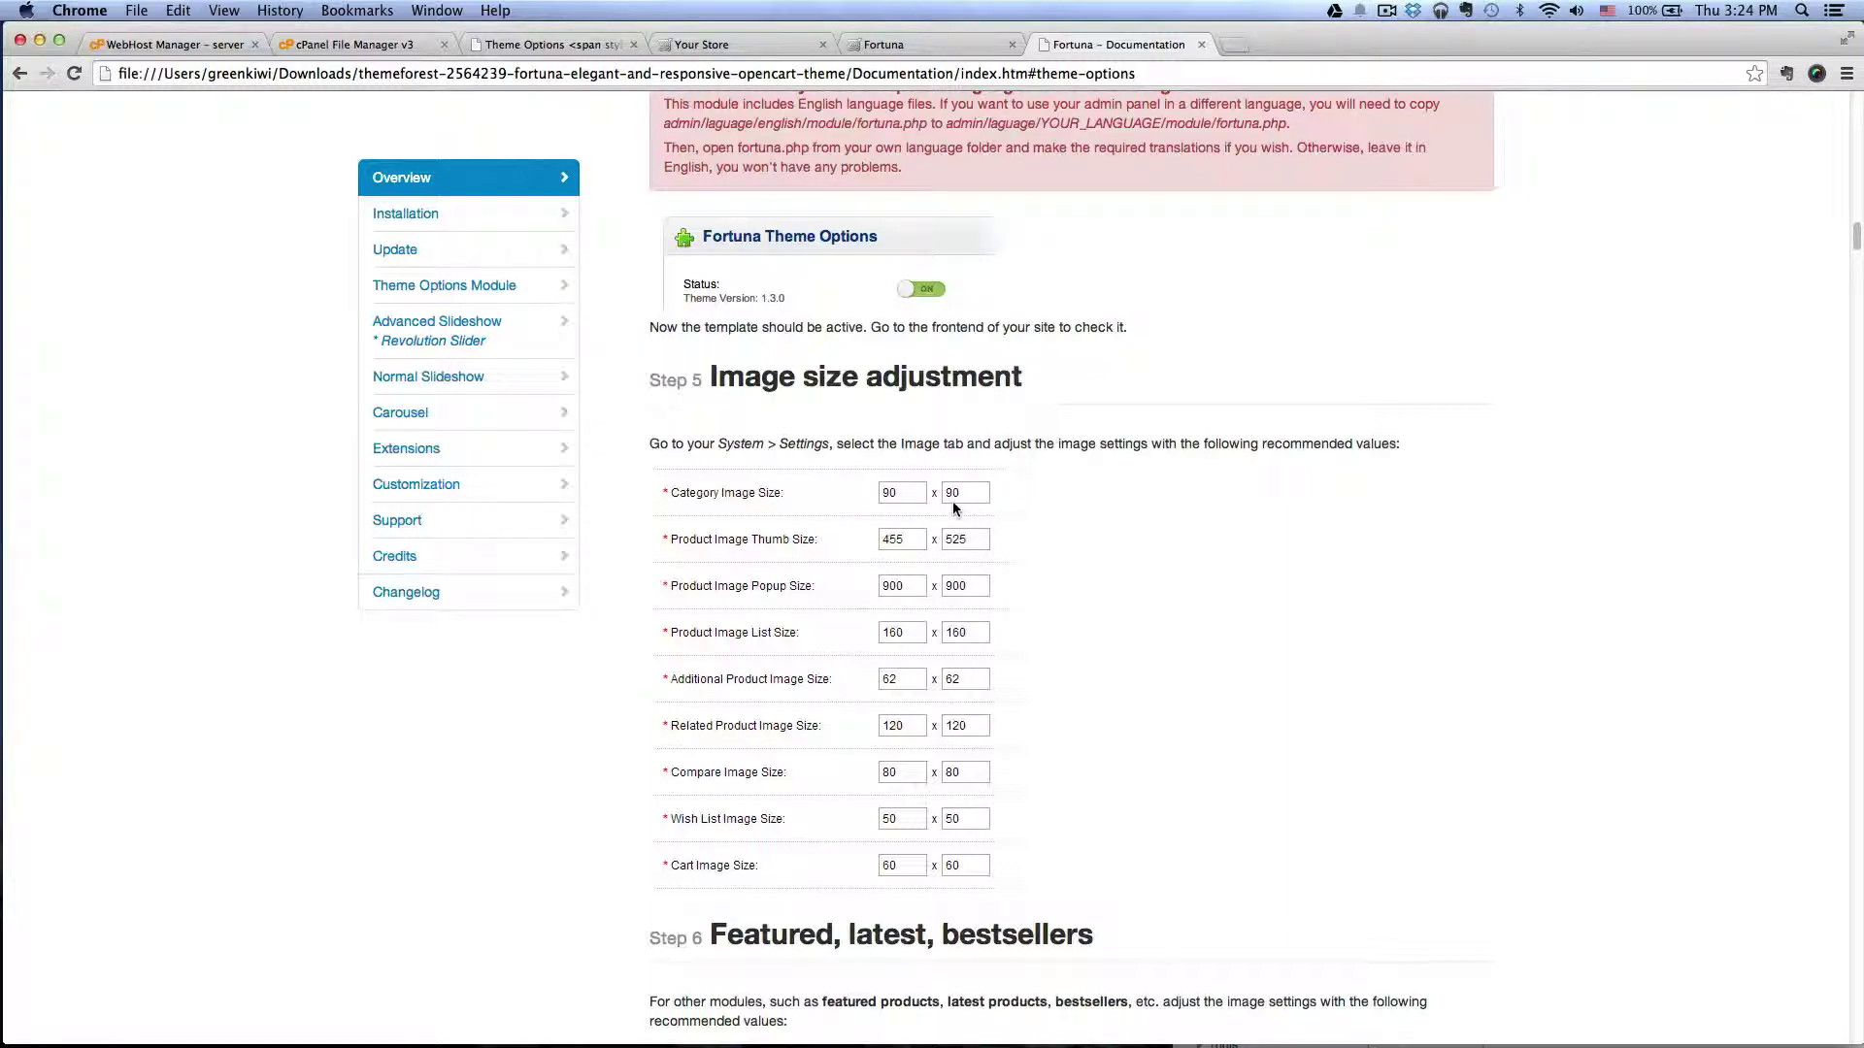
Return to the OpenCart admin and open the default store's image size settings for editing
click(558, 42)
mouse_move(470, 184)
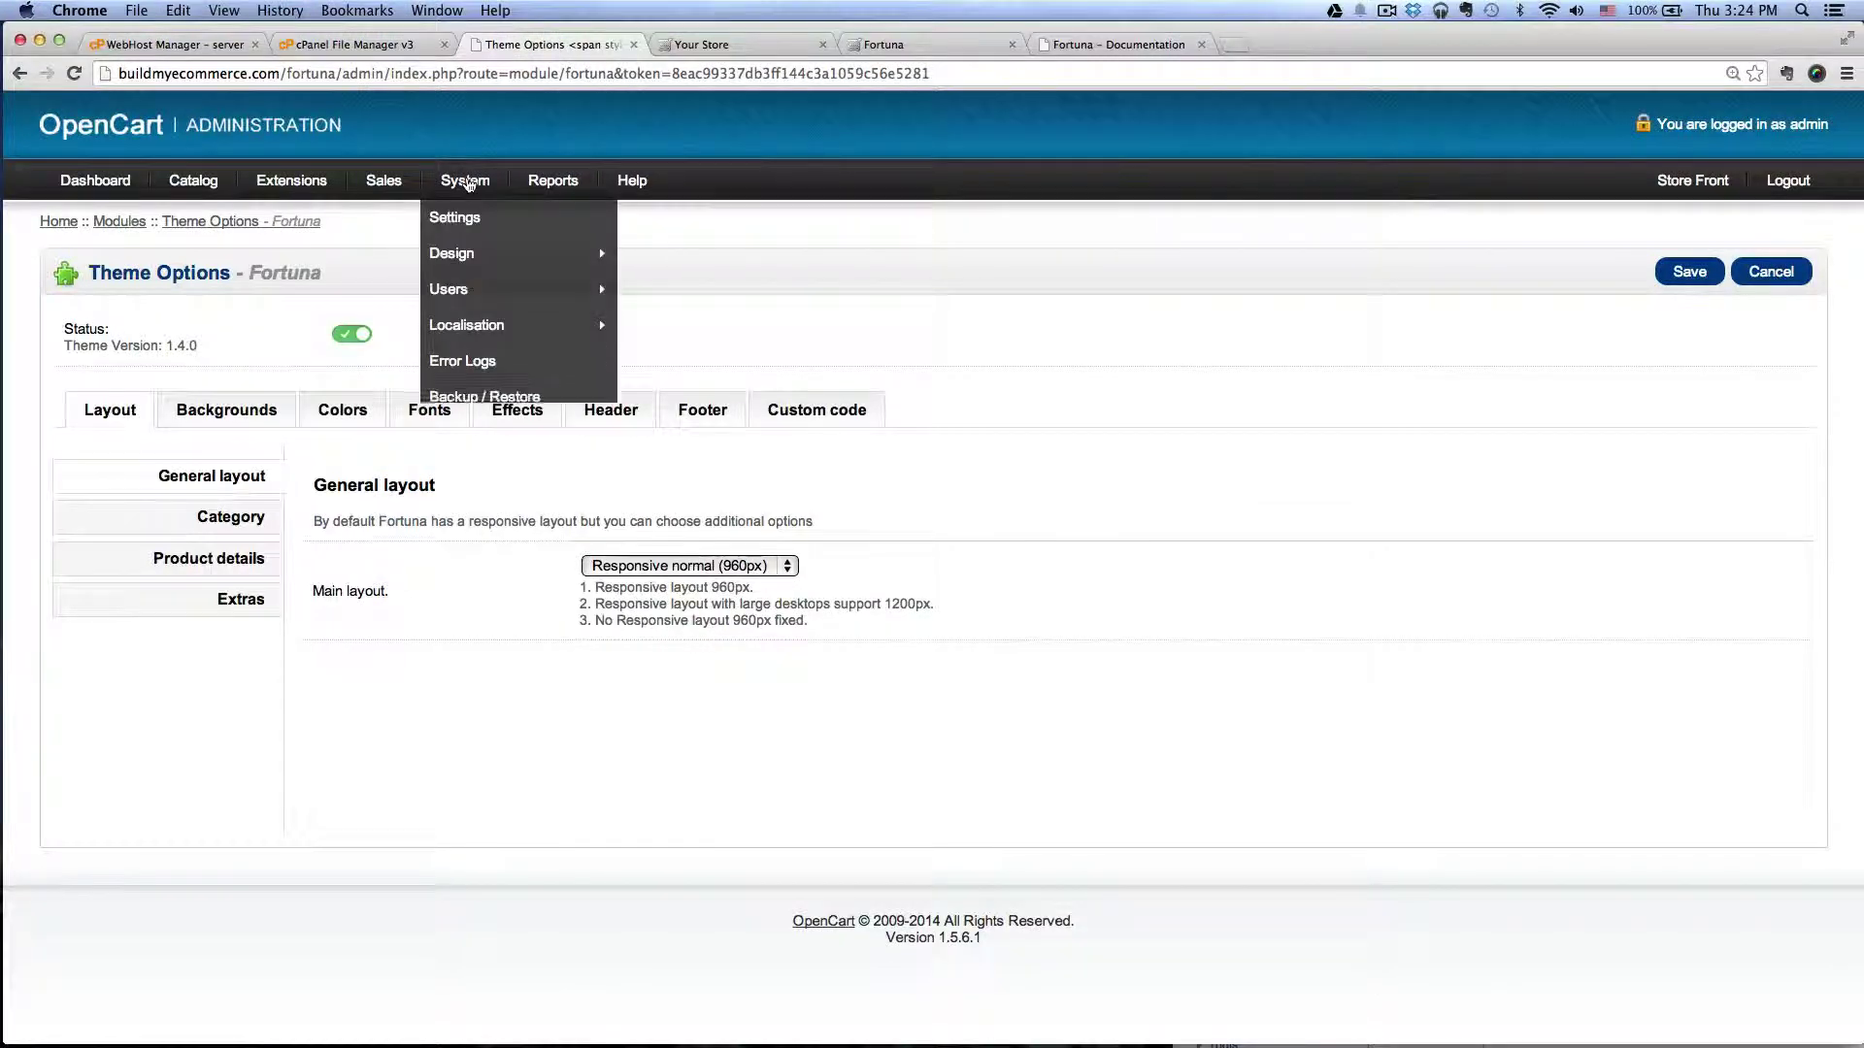
click(469, 226)
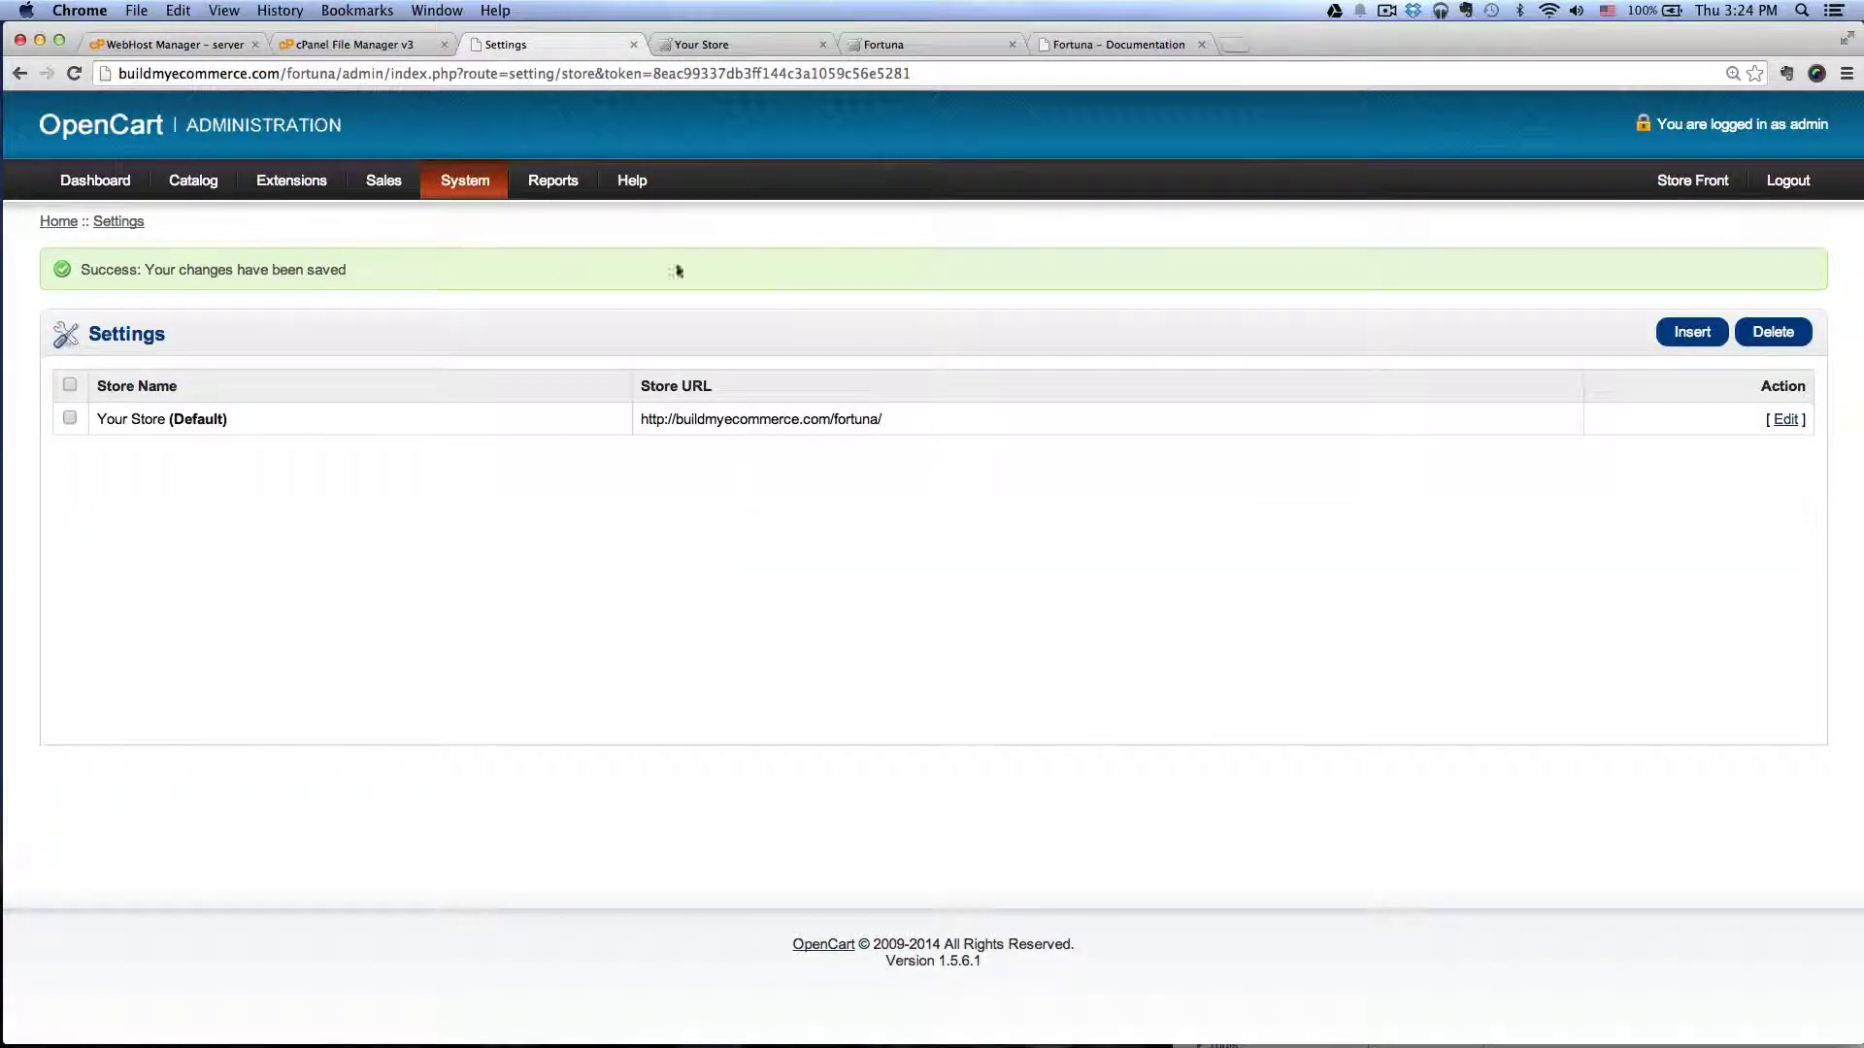
click(1786, 419)
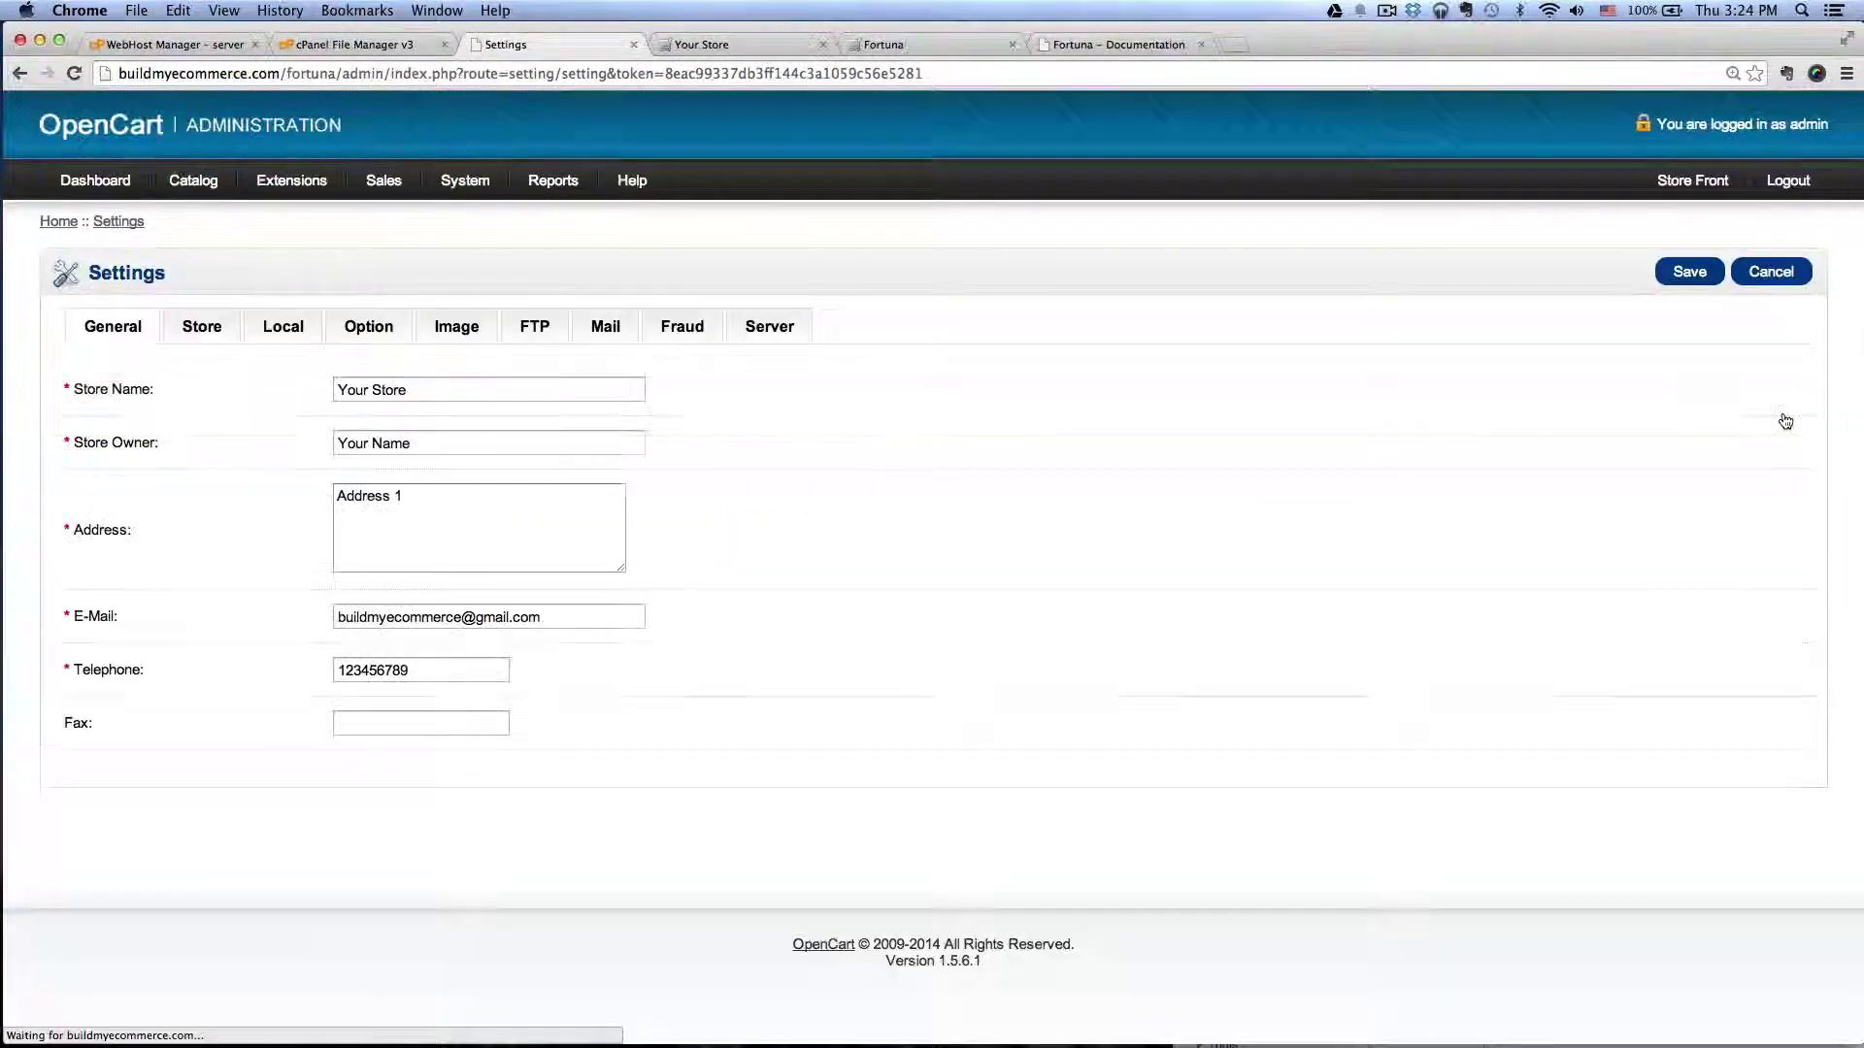
click(456, 326)
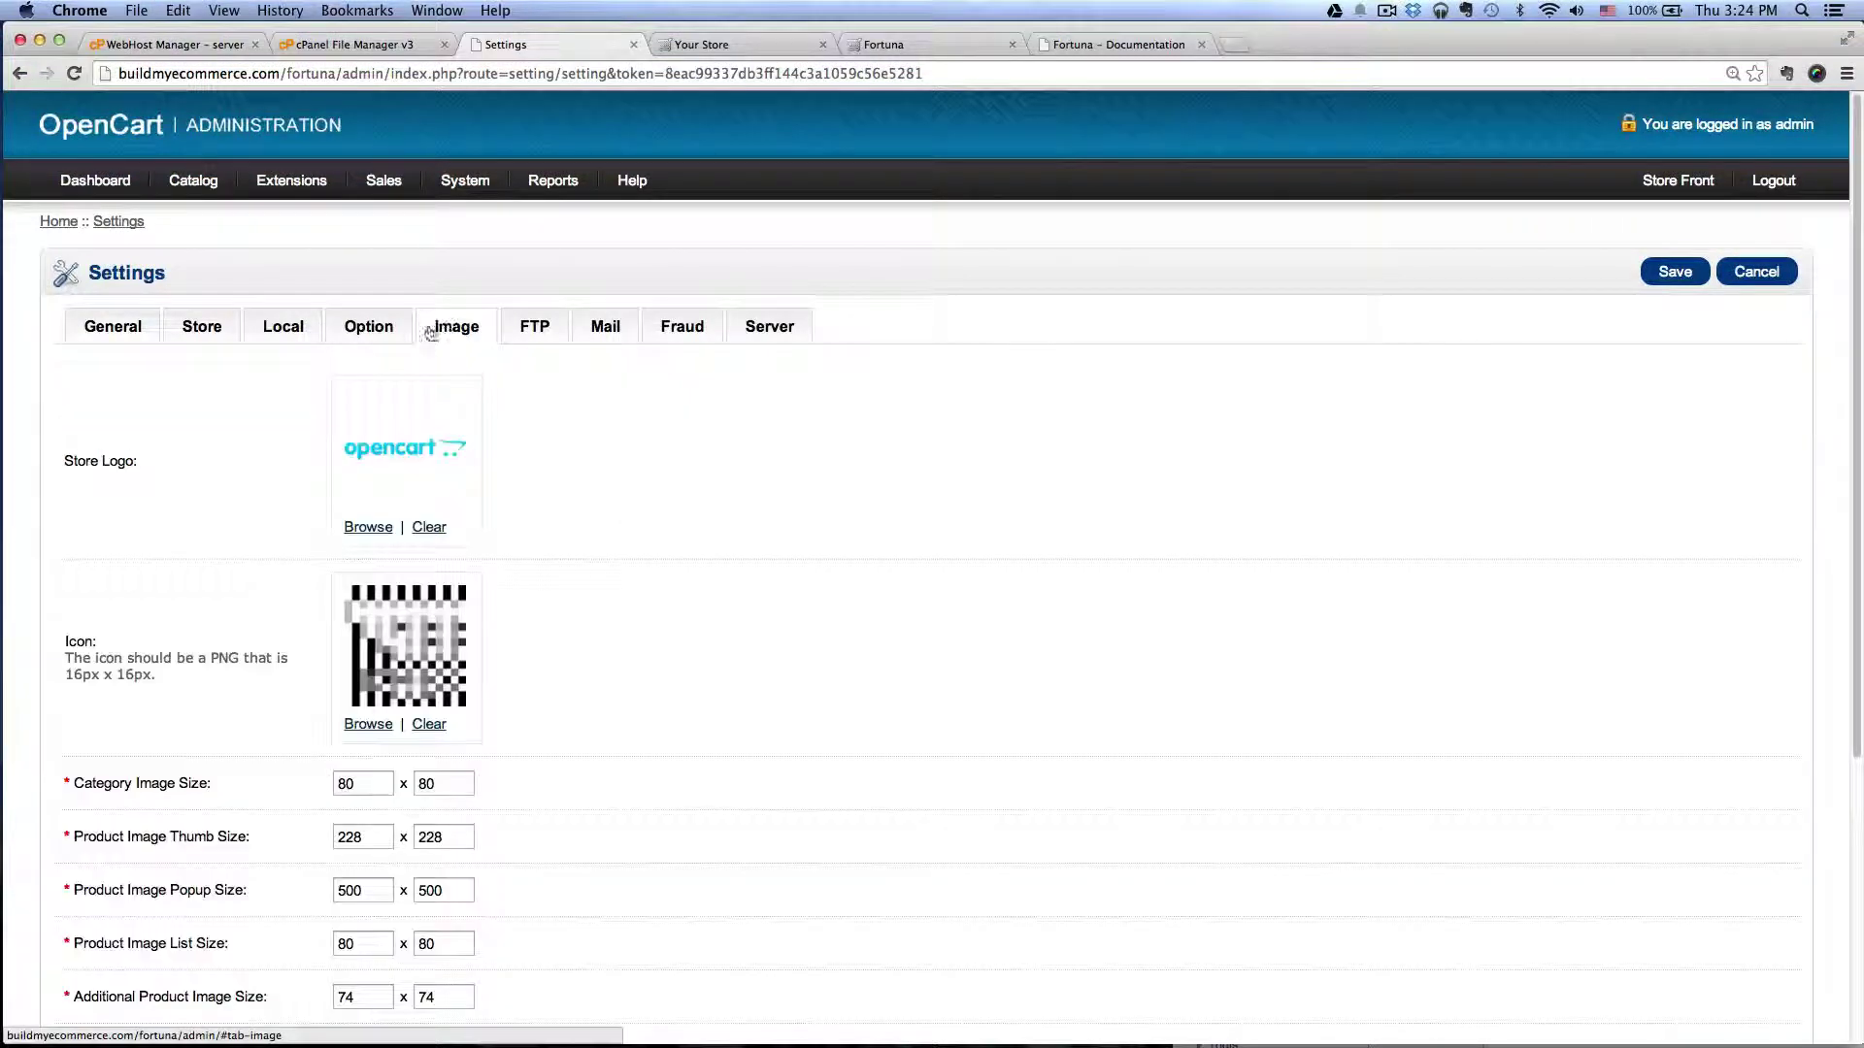
scroll(628, 419, down, 5)
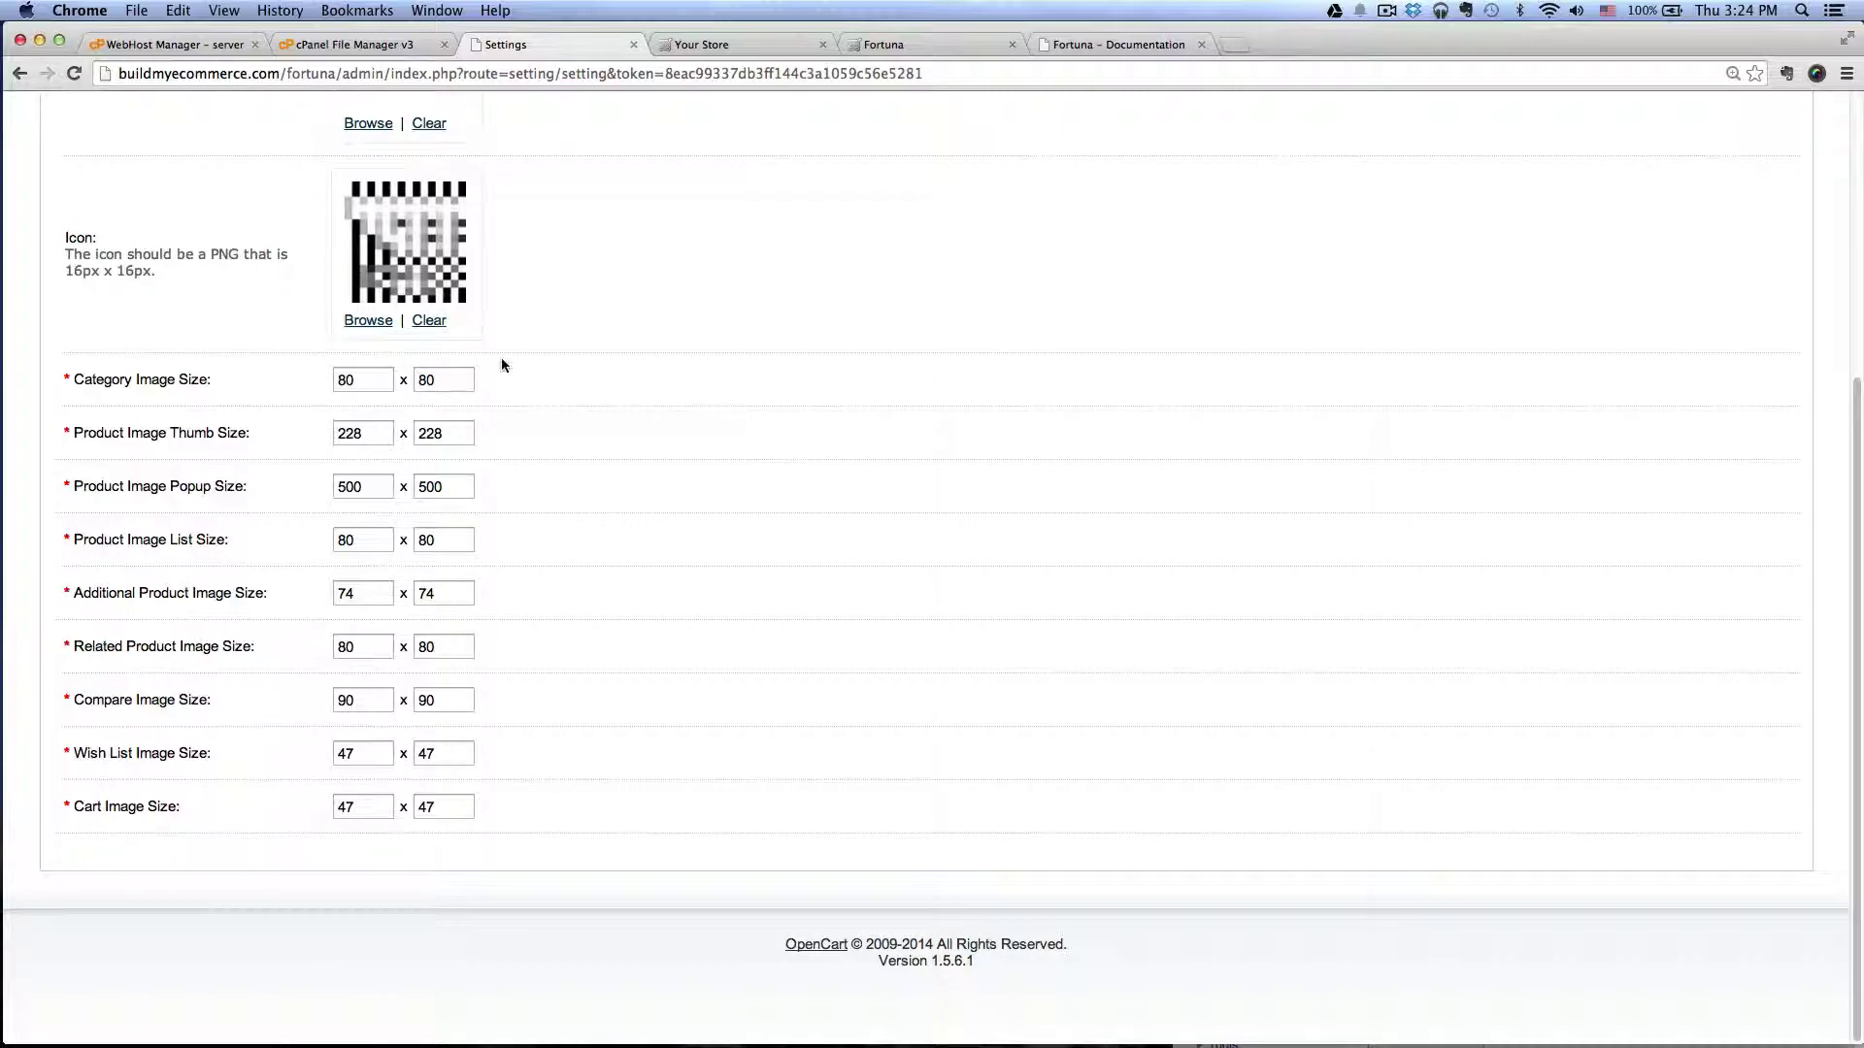
Set and save the documented image sizes: category 90x90, thumb 455x525, popup 900x900, list 160x160, additional 62x62, related 120x120, compare 80x80, wish list 50x50, cart 60x60
click(1176, 42)
scroll(1011, 554, down, 1)
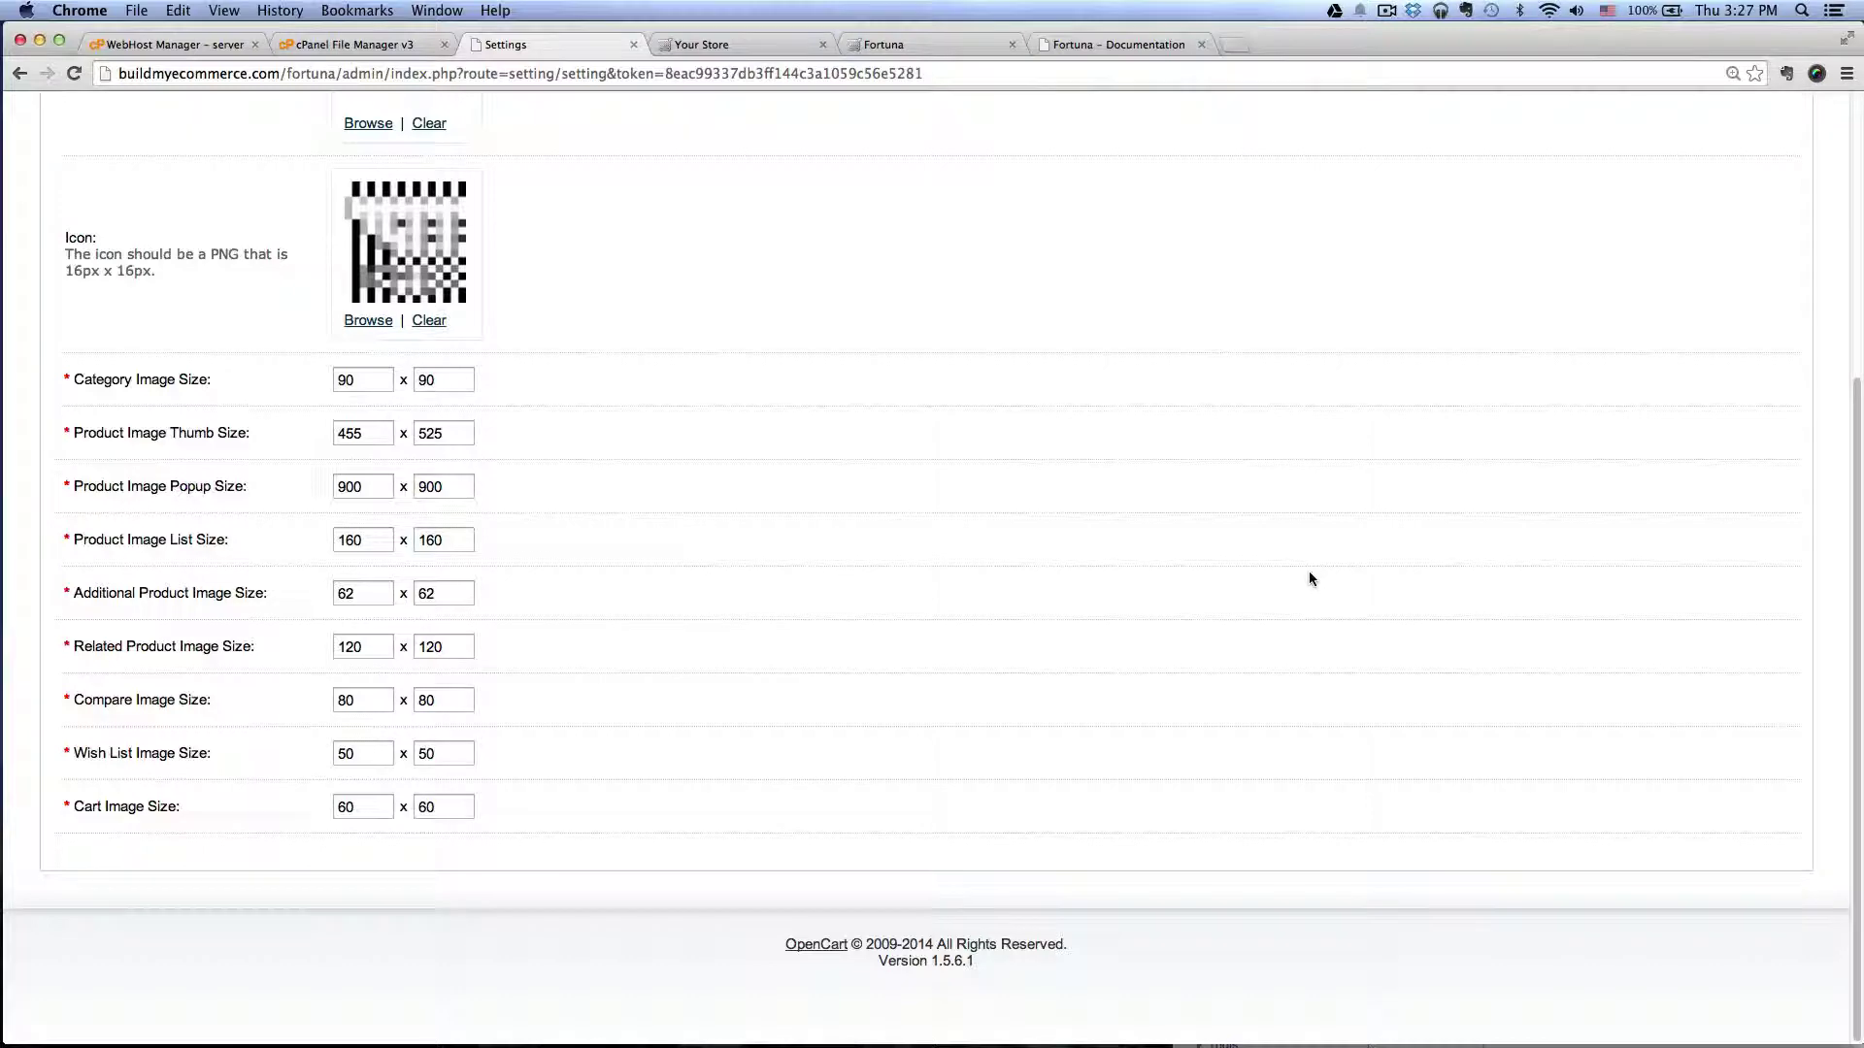
click(1131, 46)
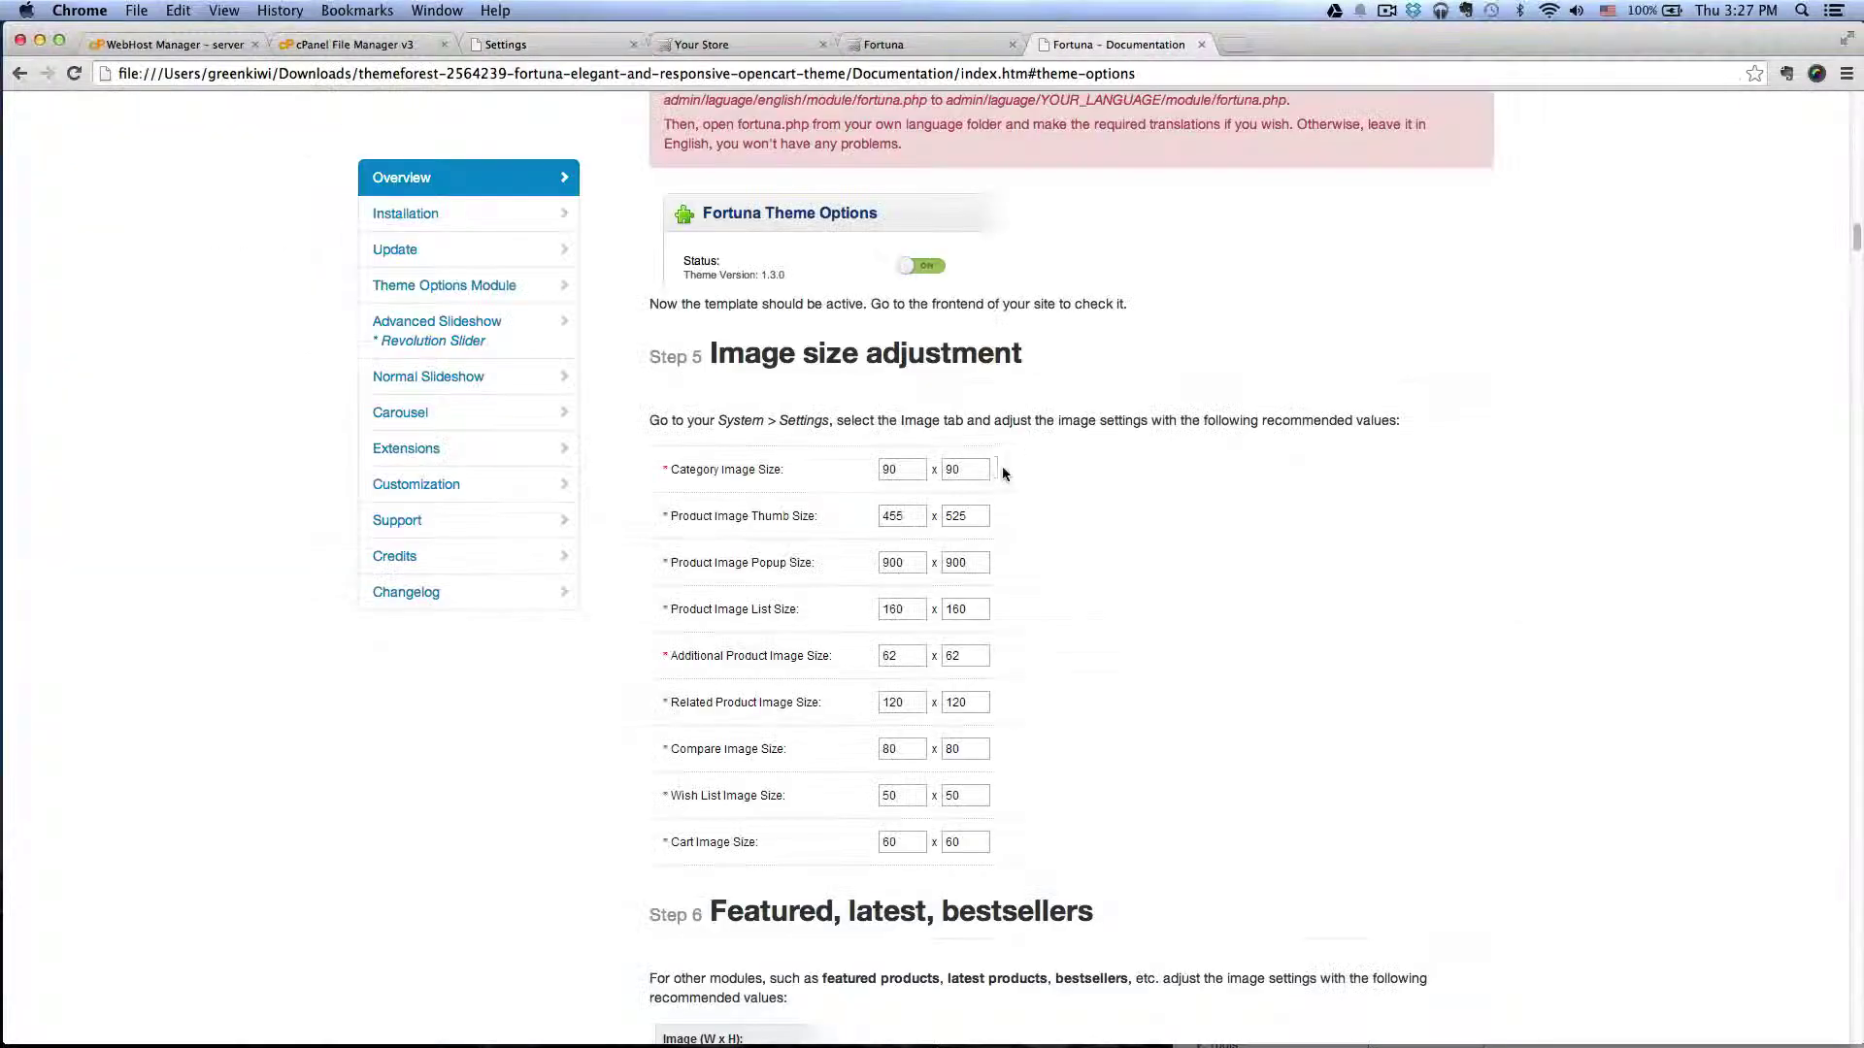
click(551, 45)
scroll(1024, 441, up, 5)
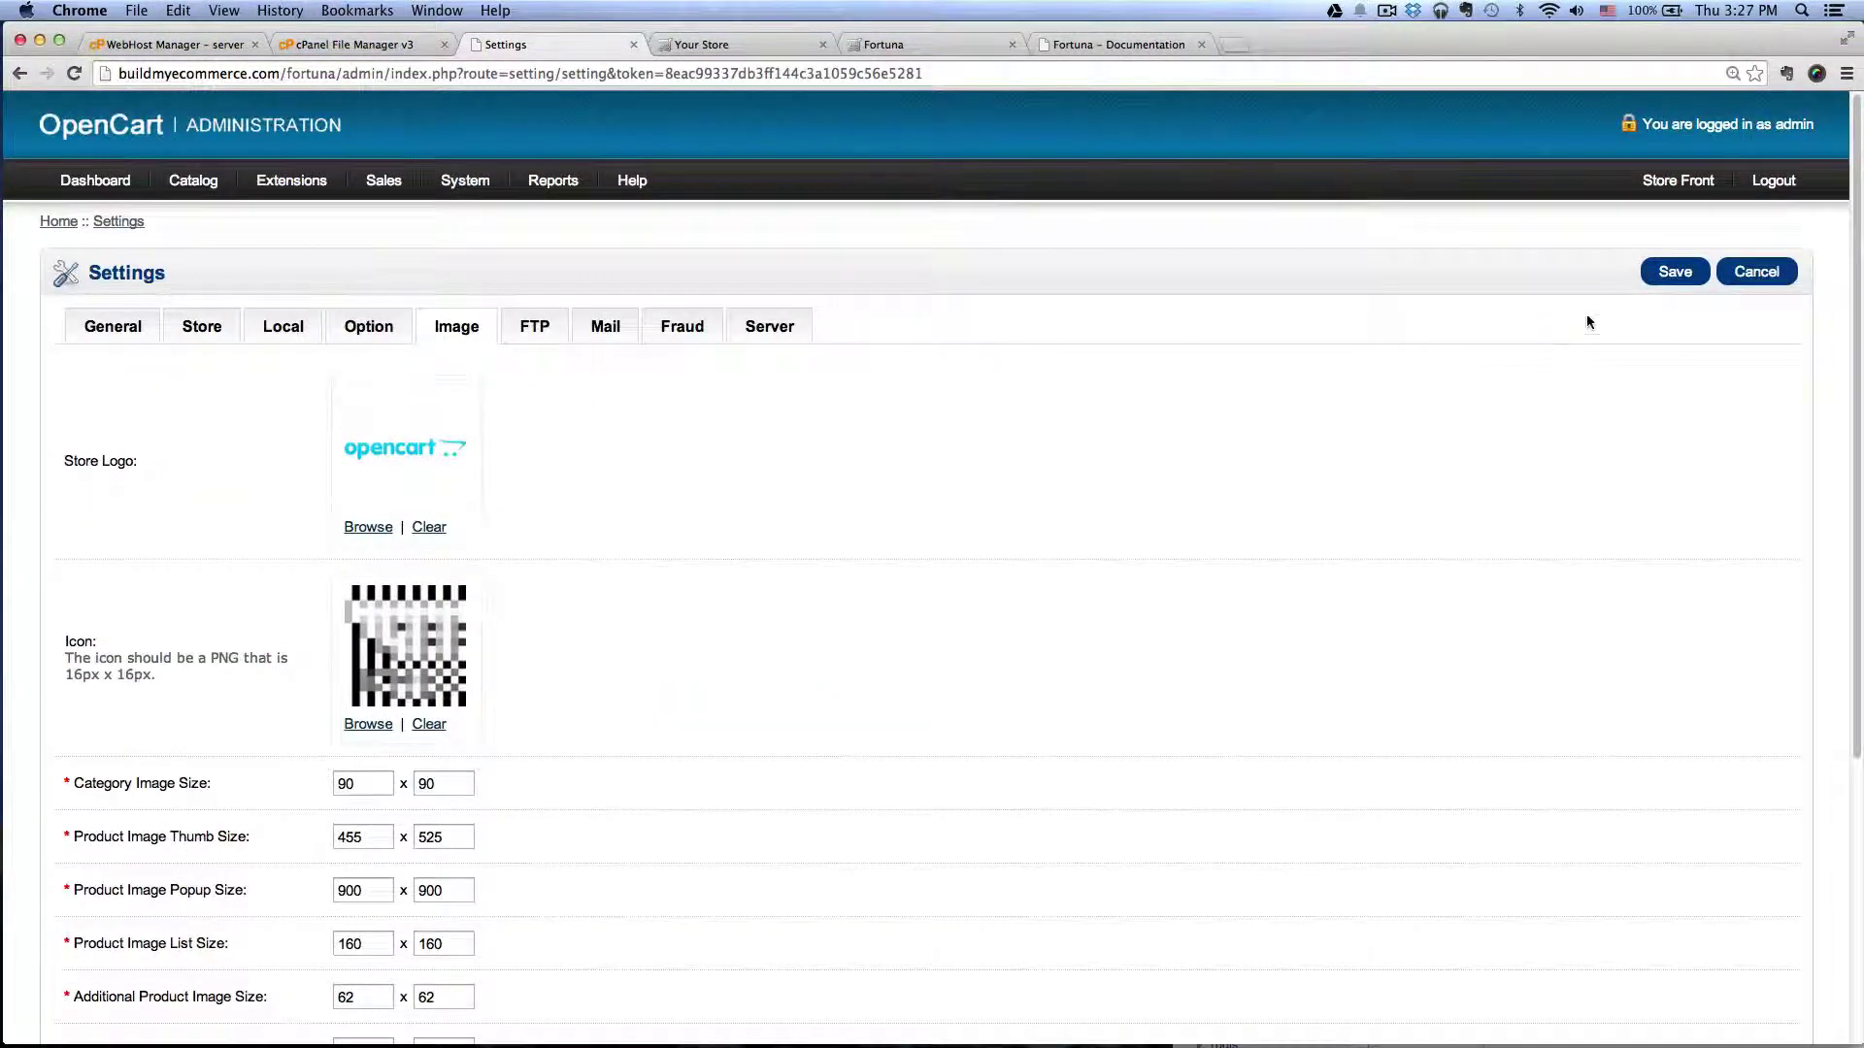
click(1673, 272)
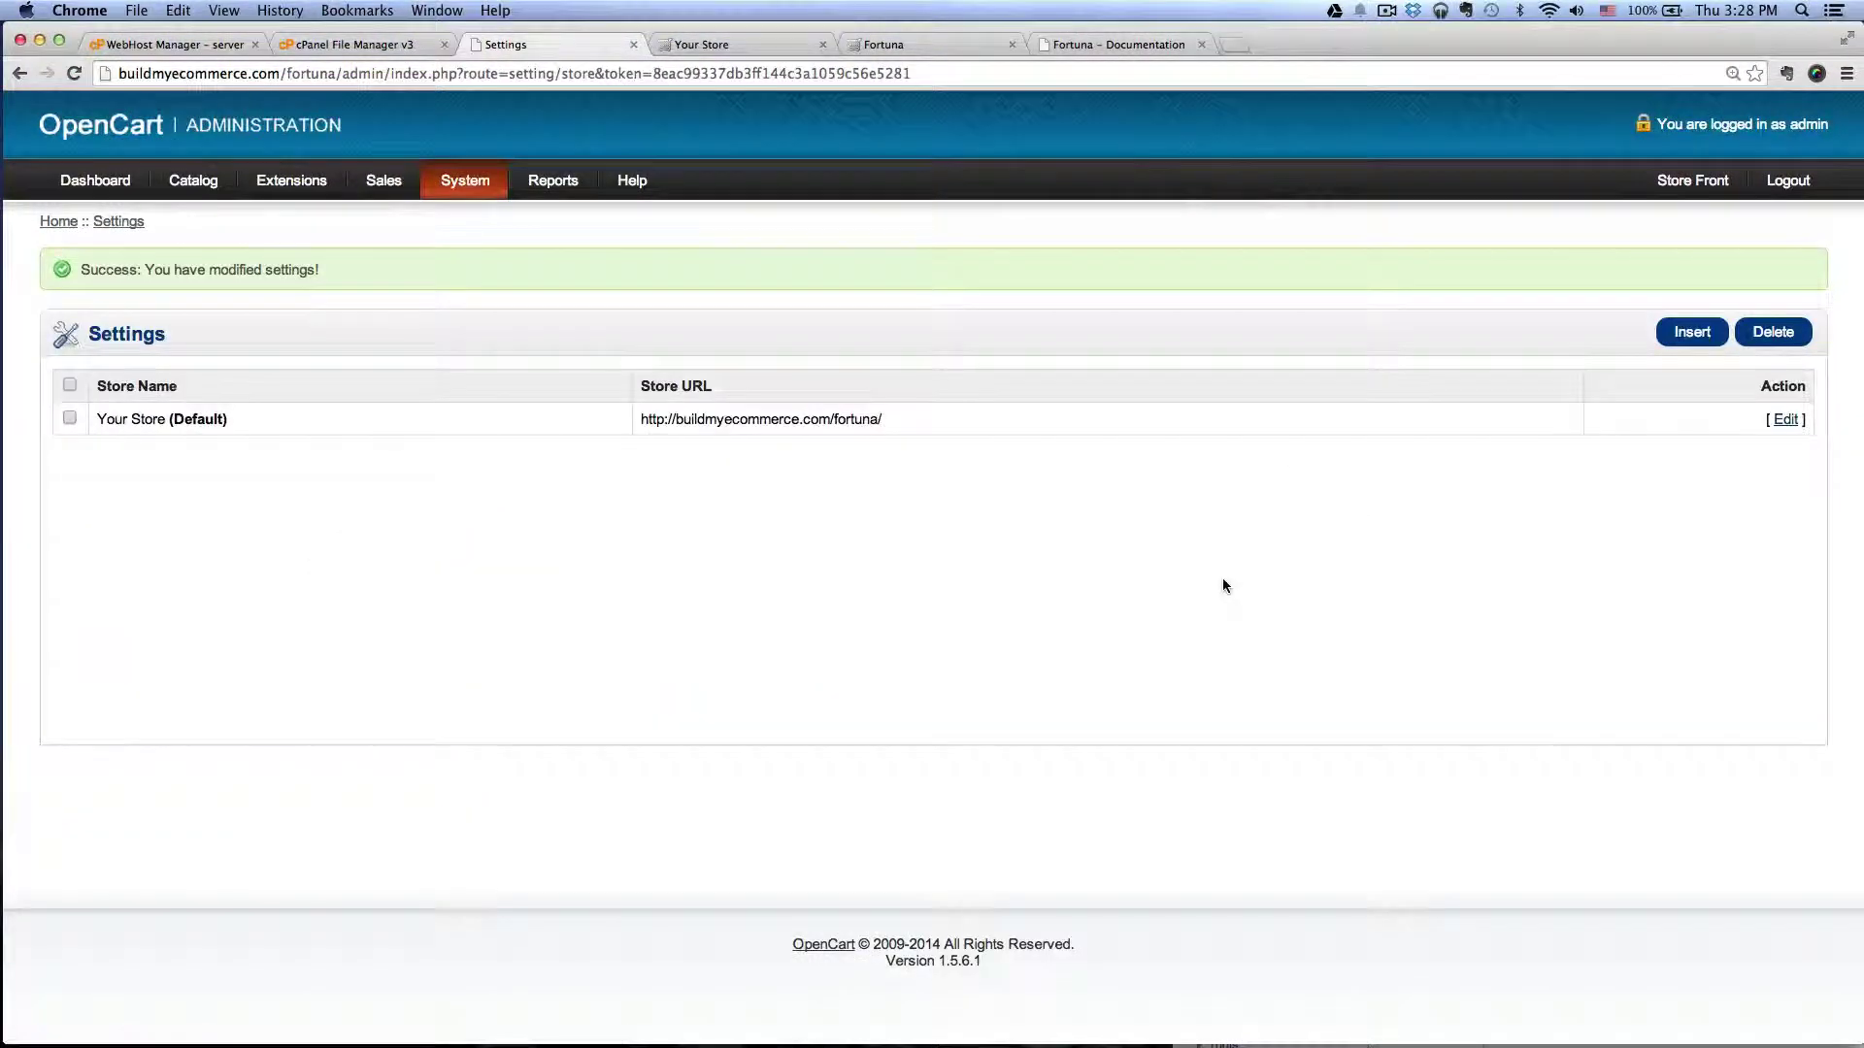
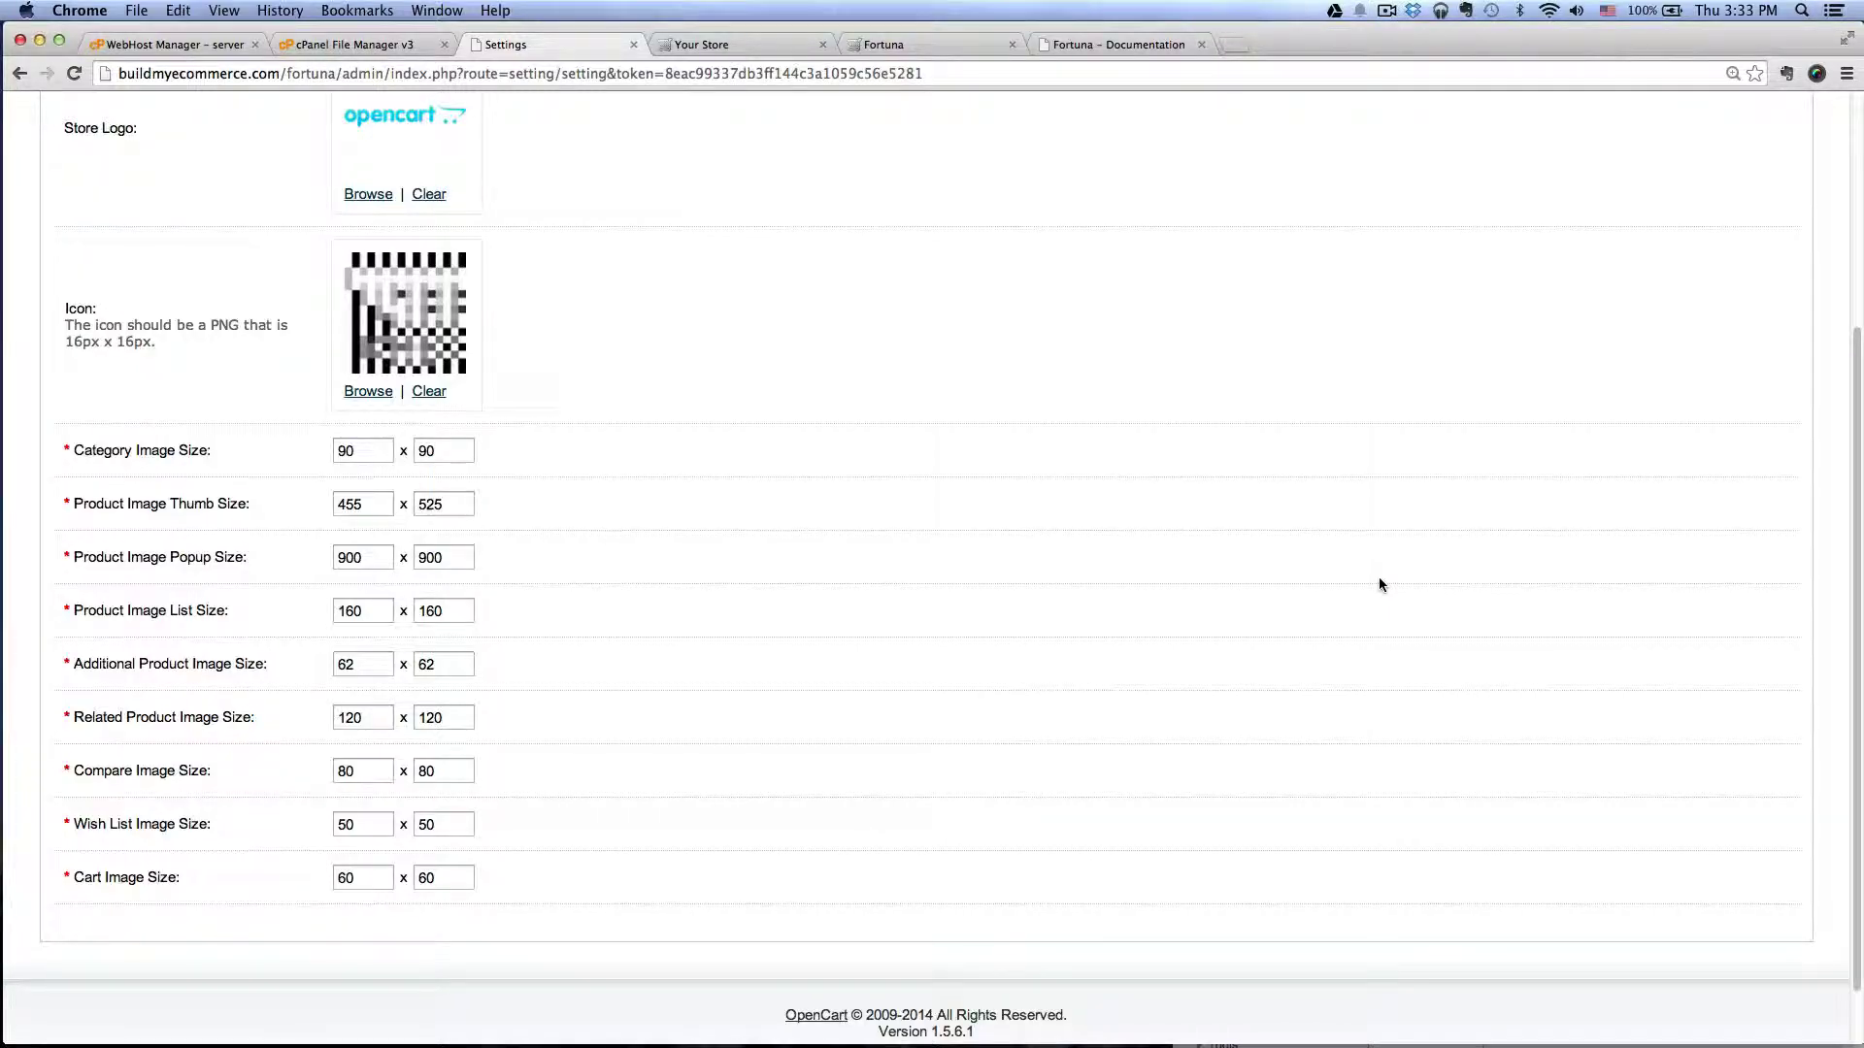
Open the Fortuna Theme Options module for editing from the store's module list
scroll(1378, 585, up, 5)
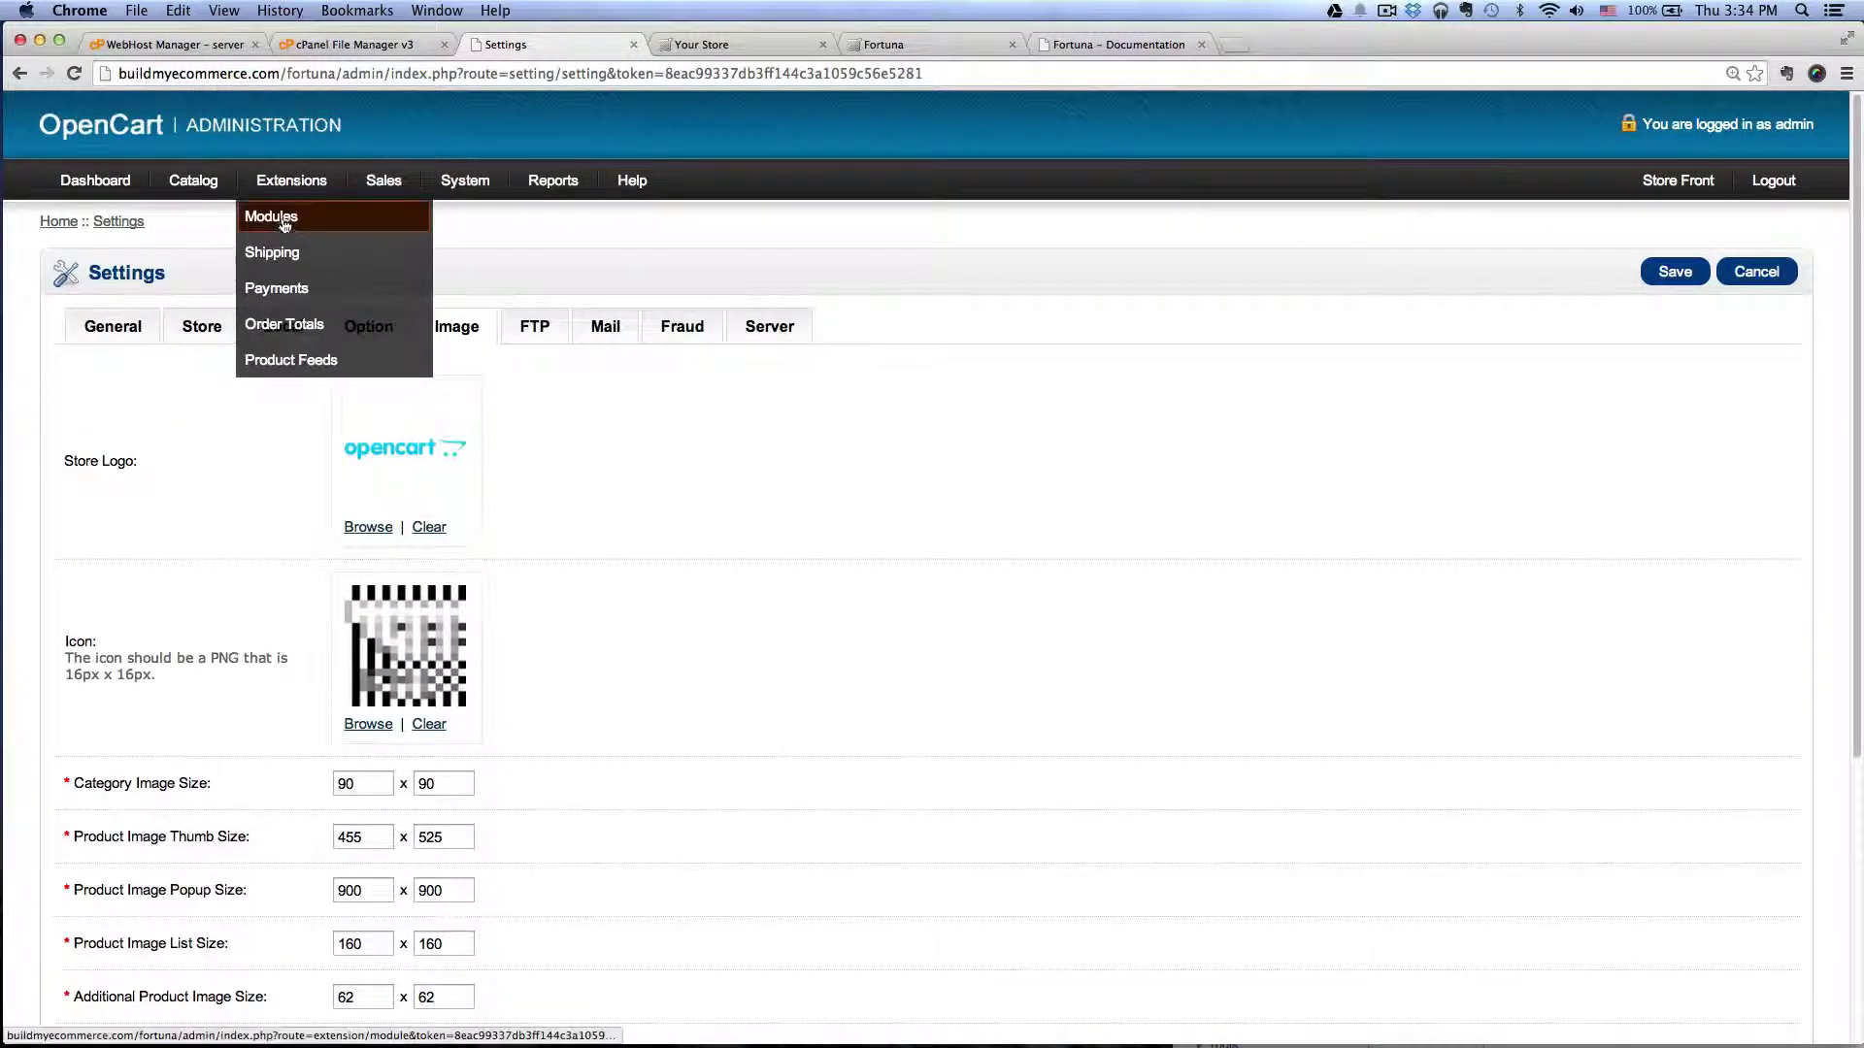
click(289, 217)
scroll(957, 475, down, 5)
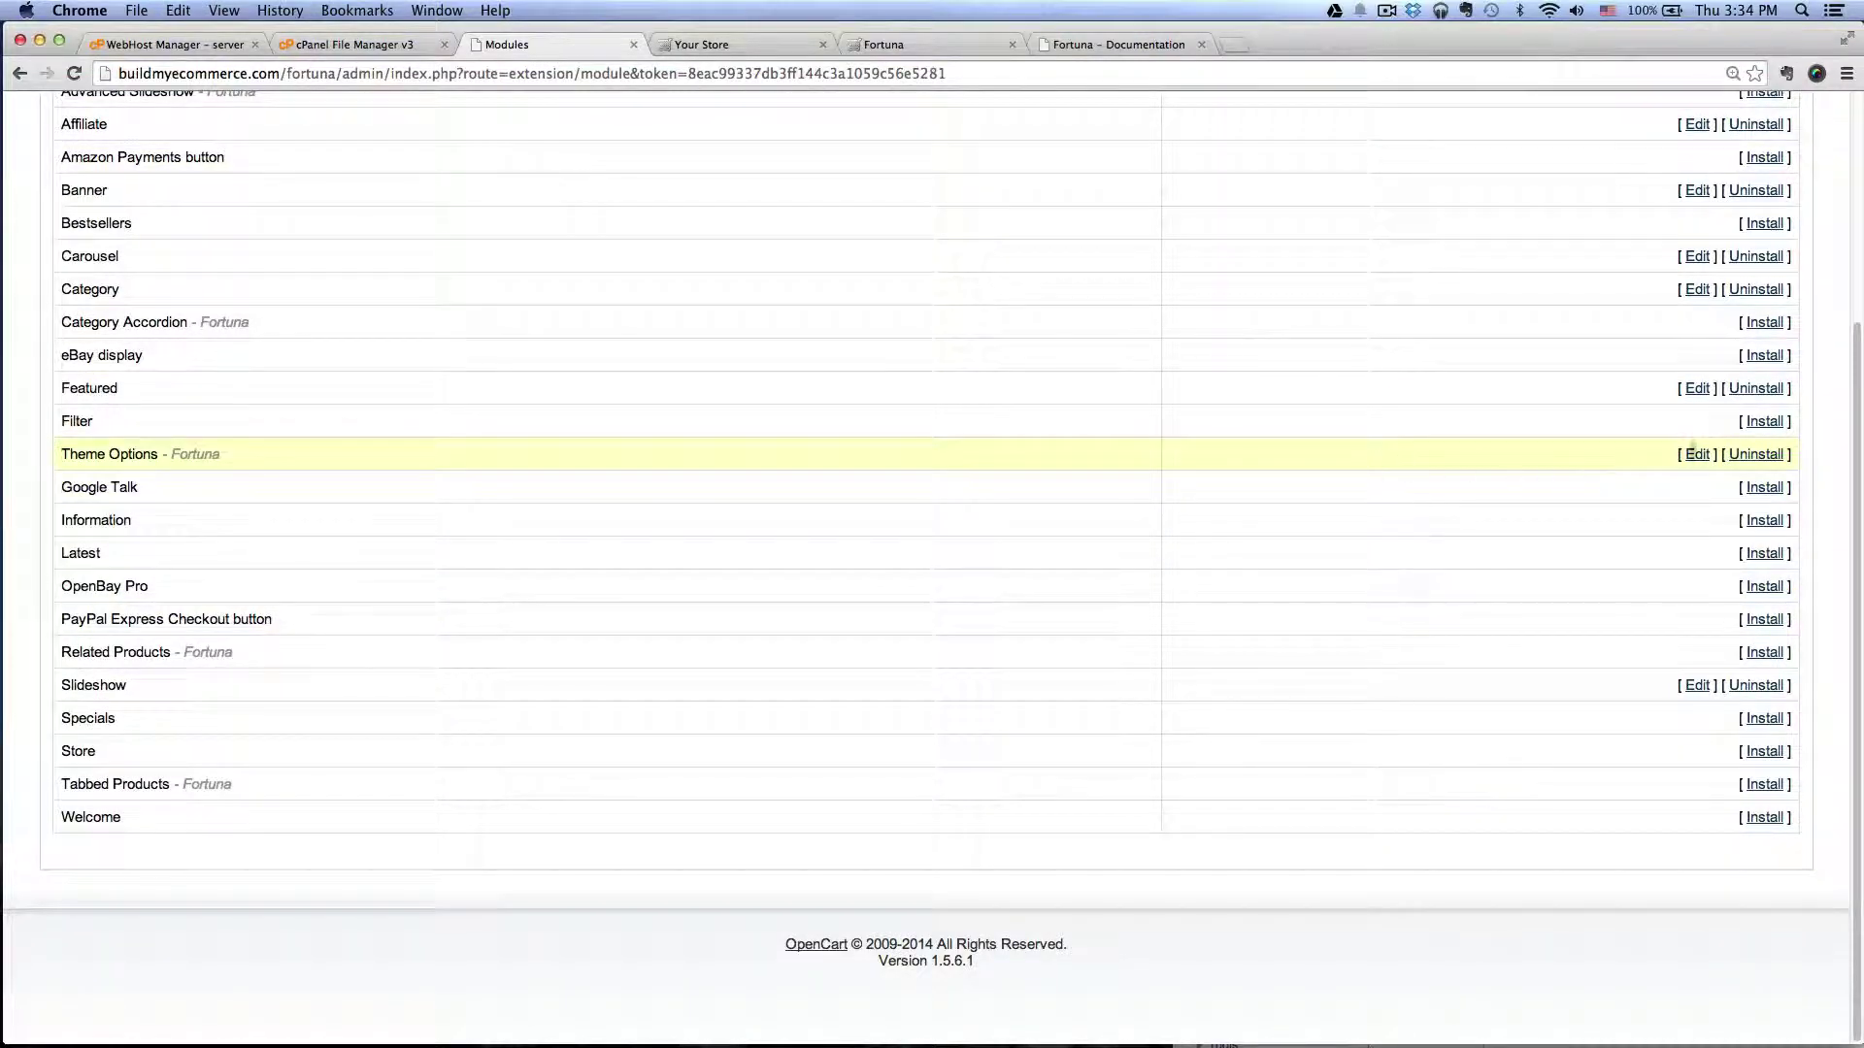
click(1696, 454)
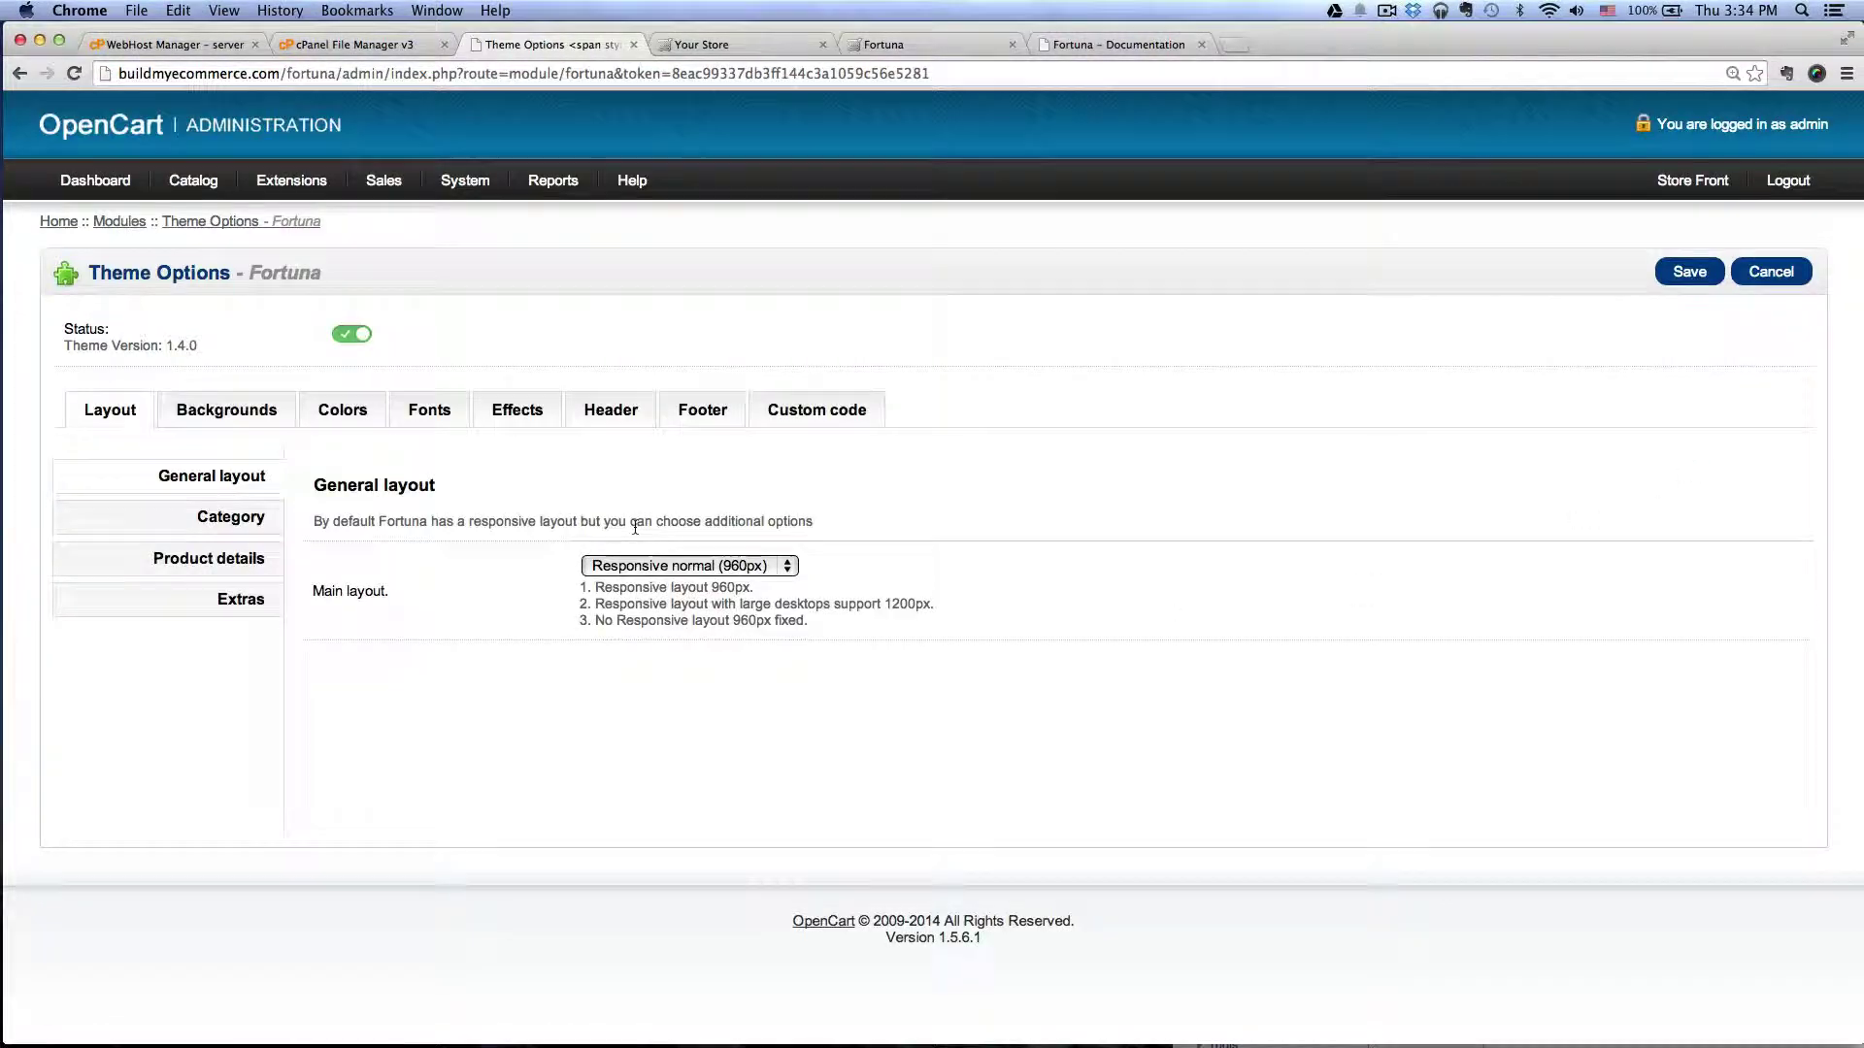
In the theme's Carousel effects, display Bestsellers as a carousel, turn on Autoplay and save the options
click(512, 417)
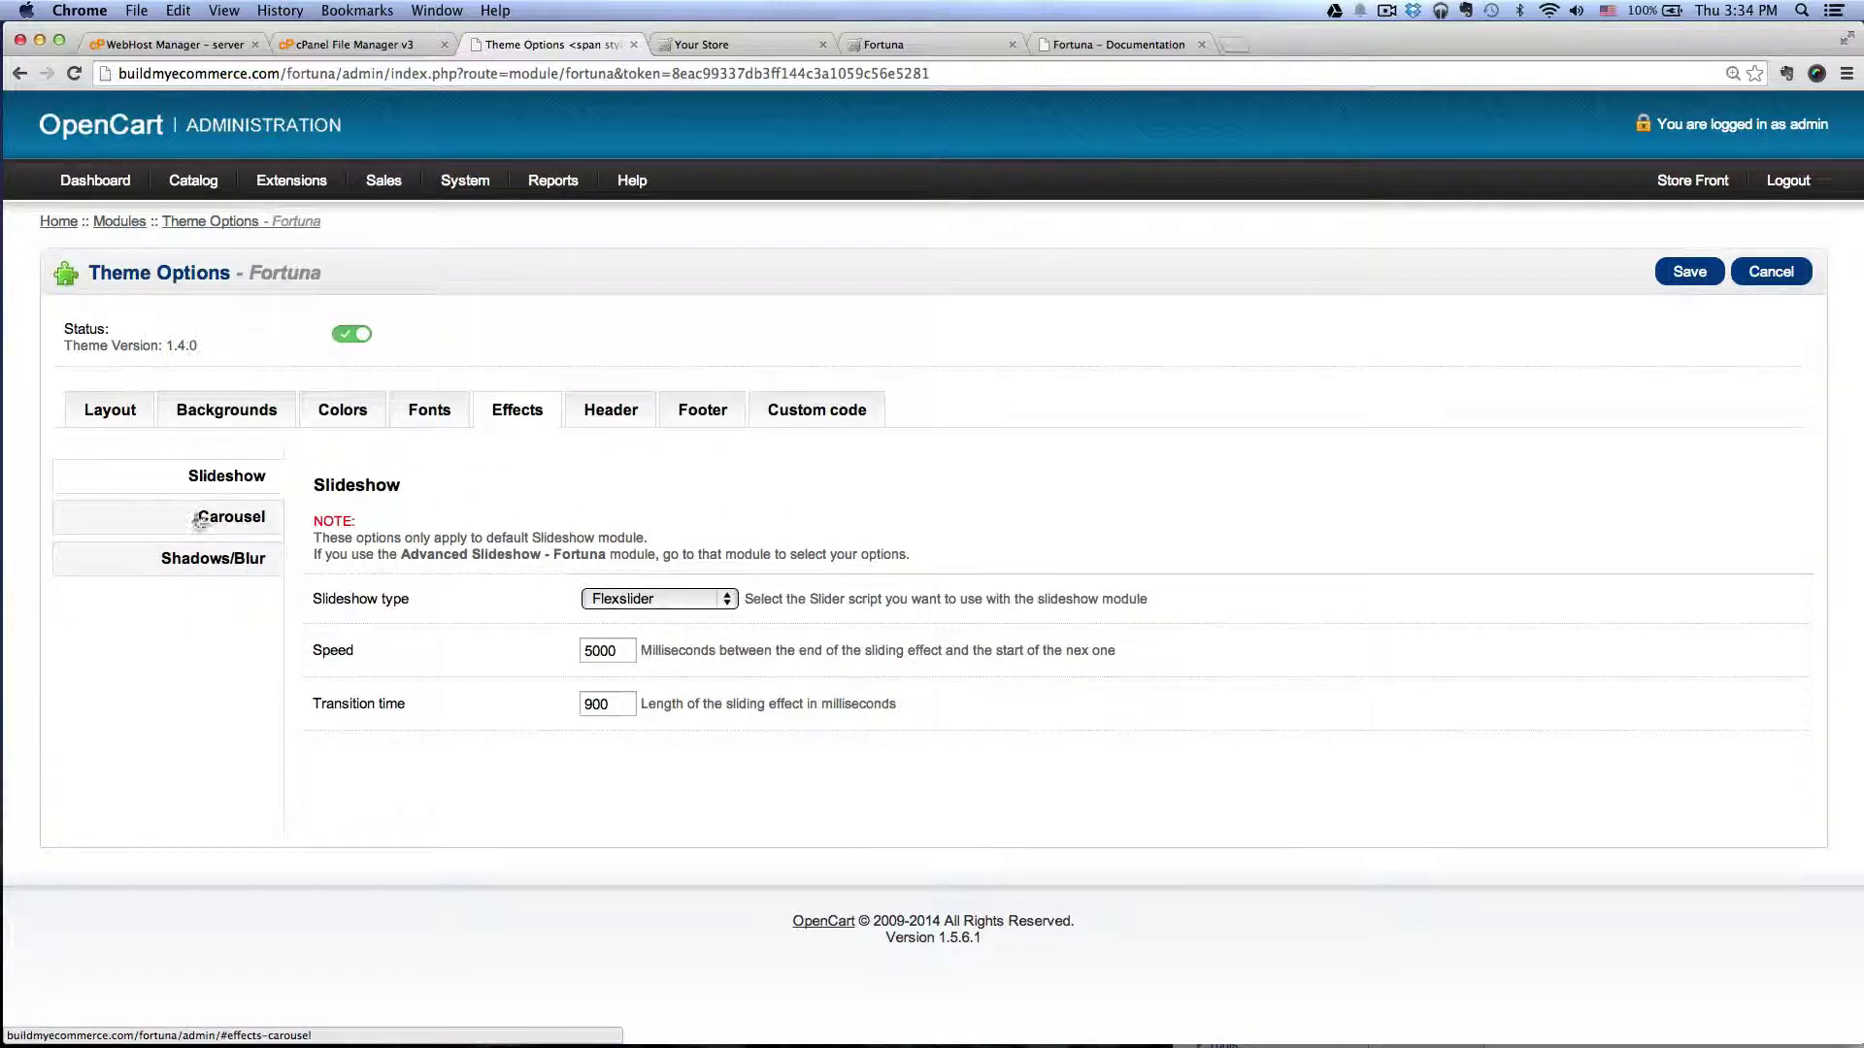
click(238, 520)
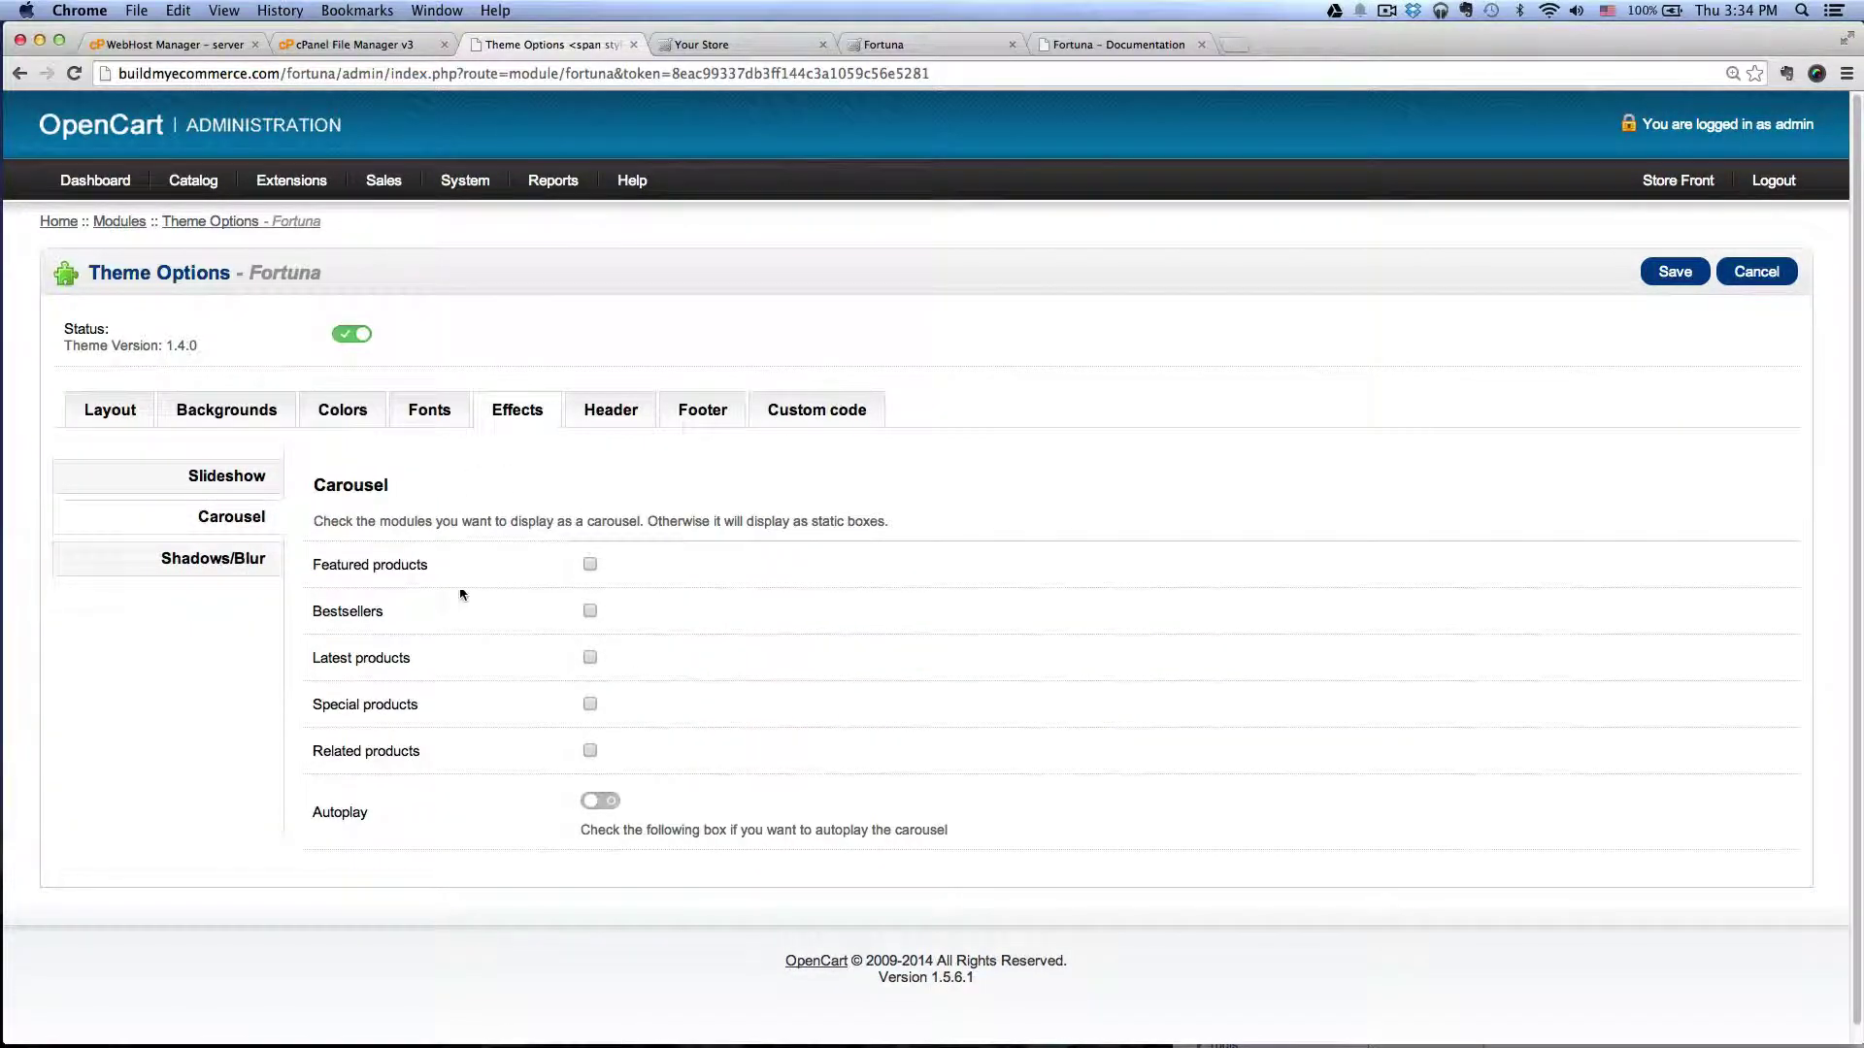
click(590, 613)
click(607, 804)
click(1672, 271)
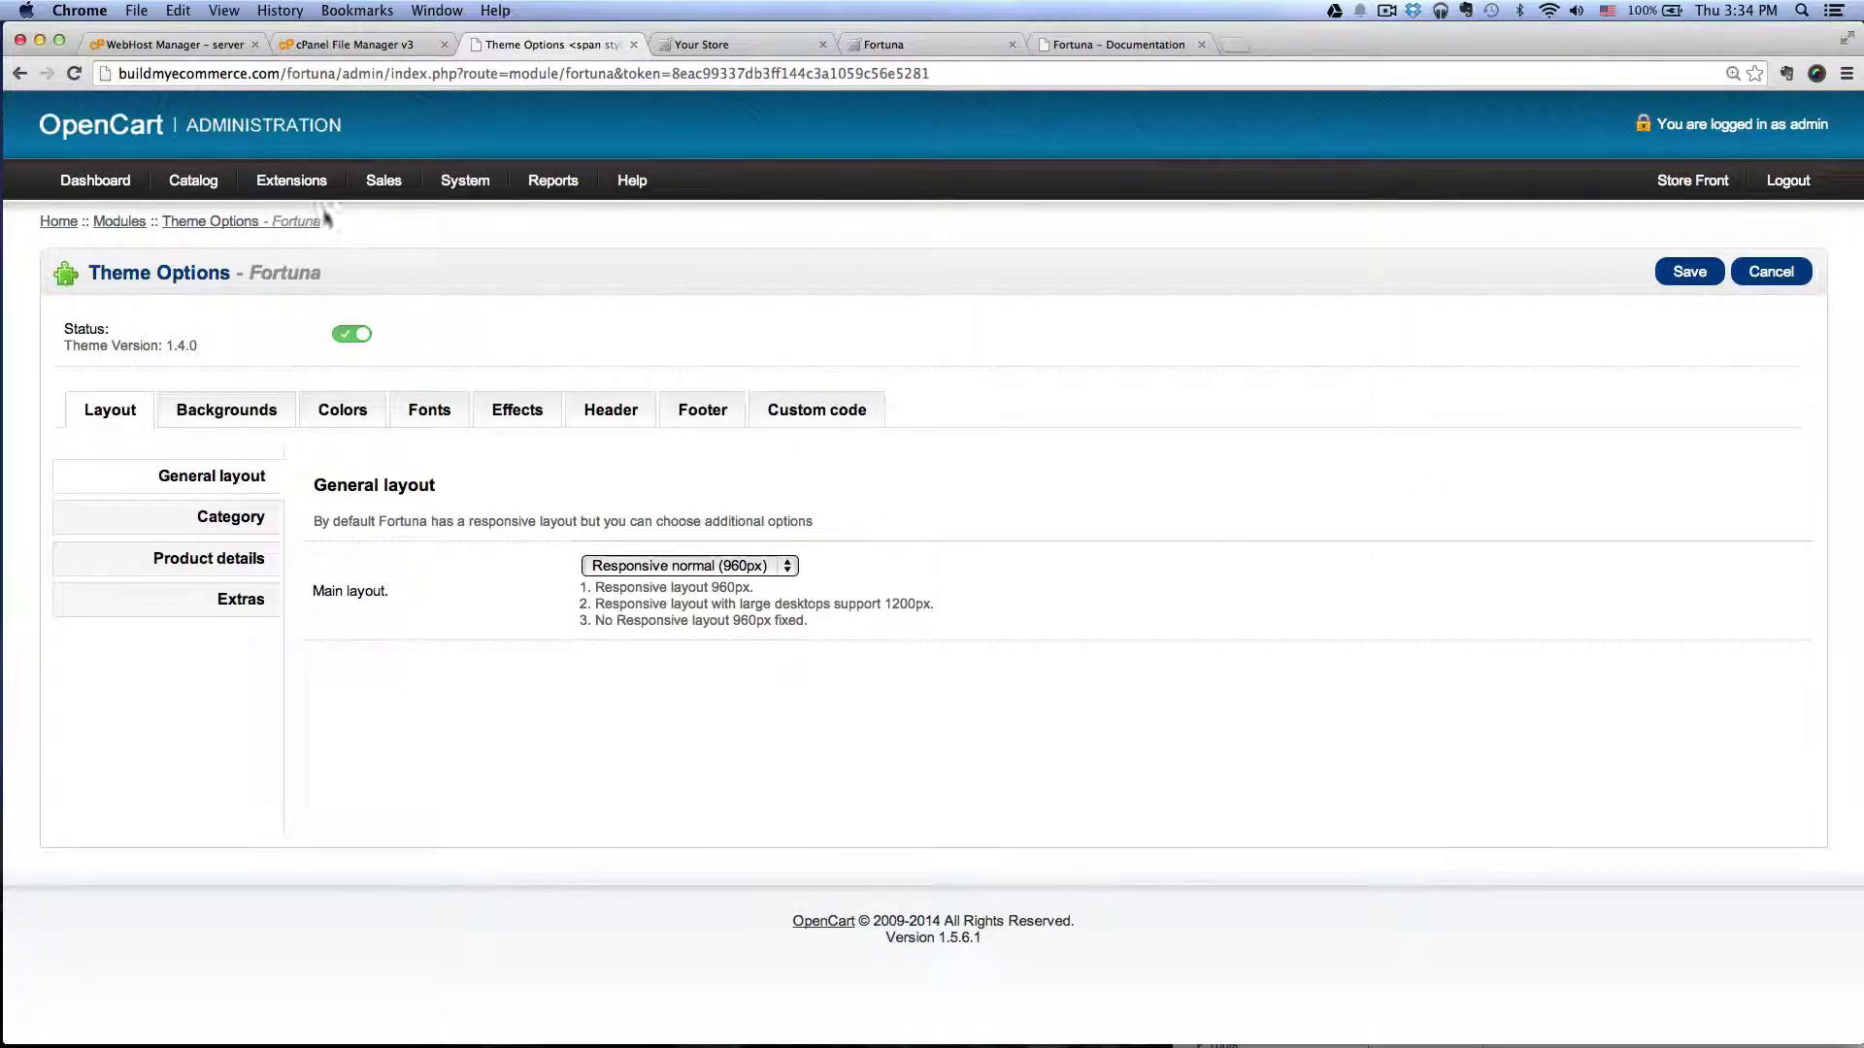
Install the Tabbed Products - Fortuna module and add a new module row in its settings
click(120, 221)
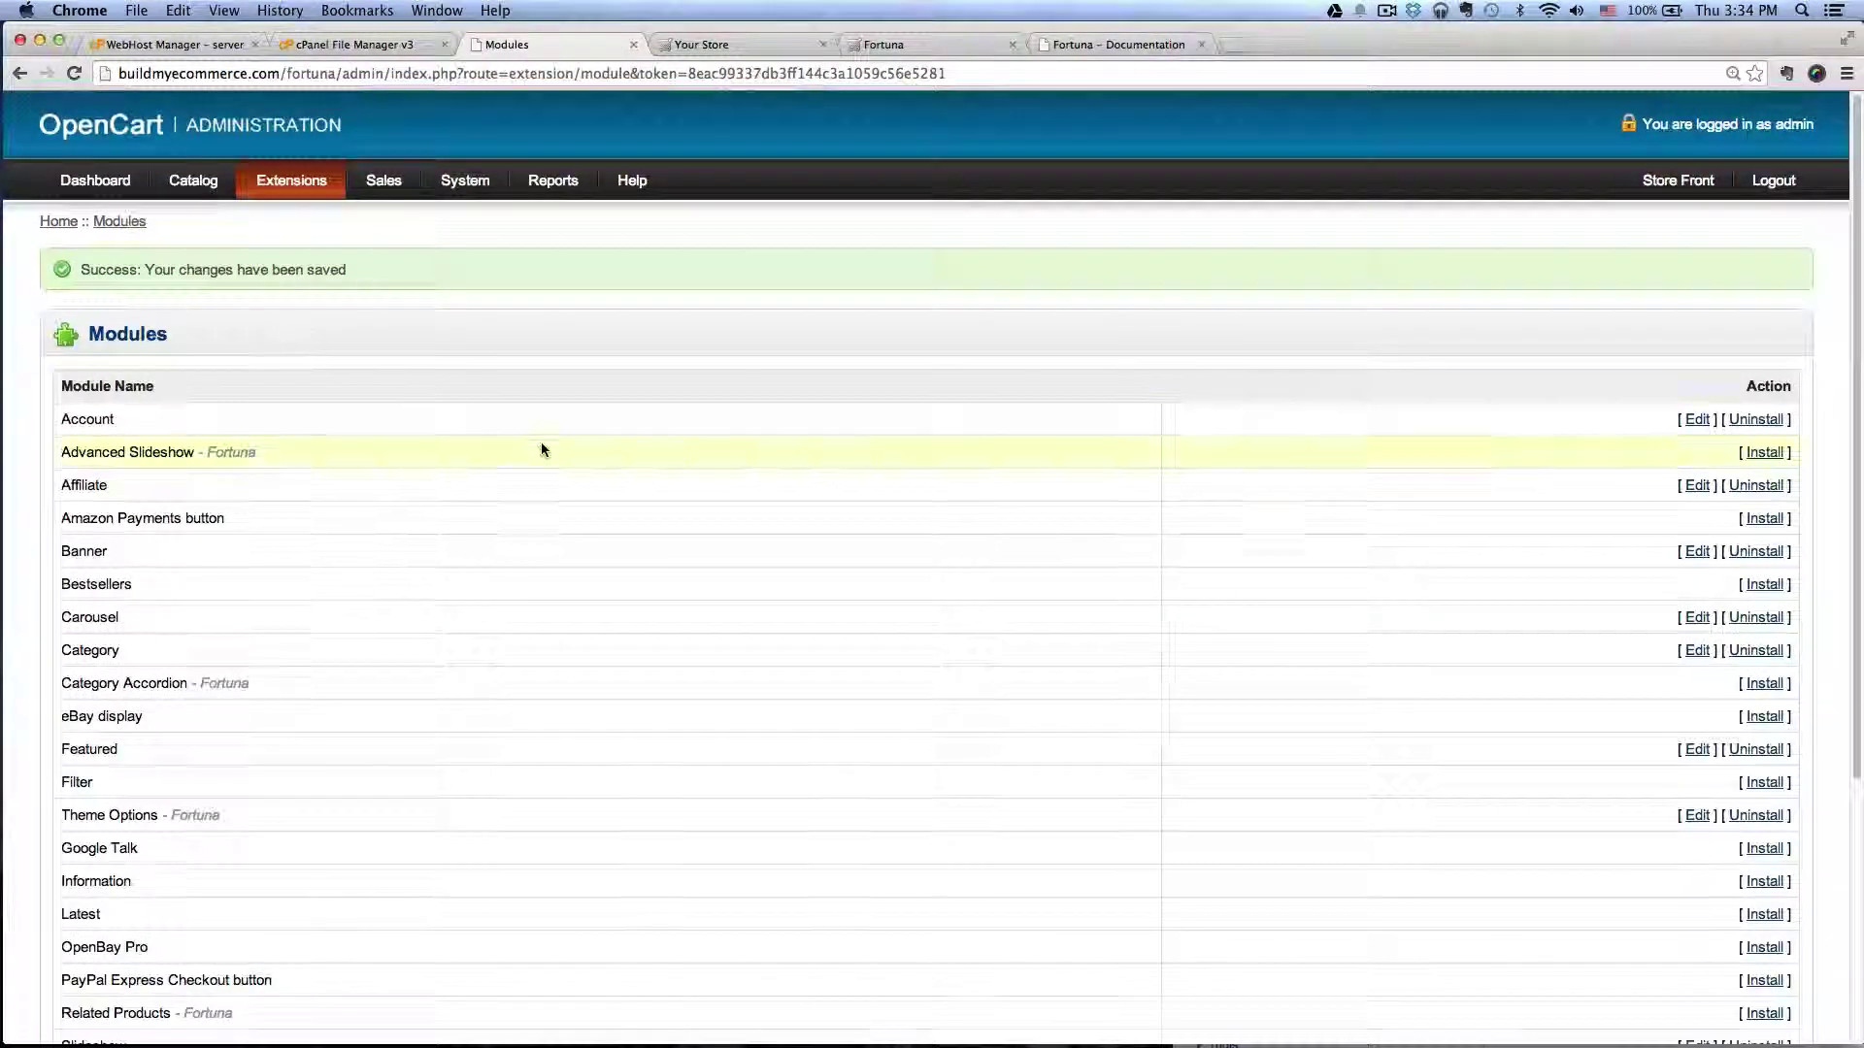
scroll(542, 449, down, 5)
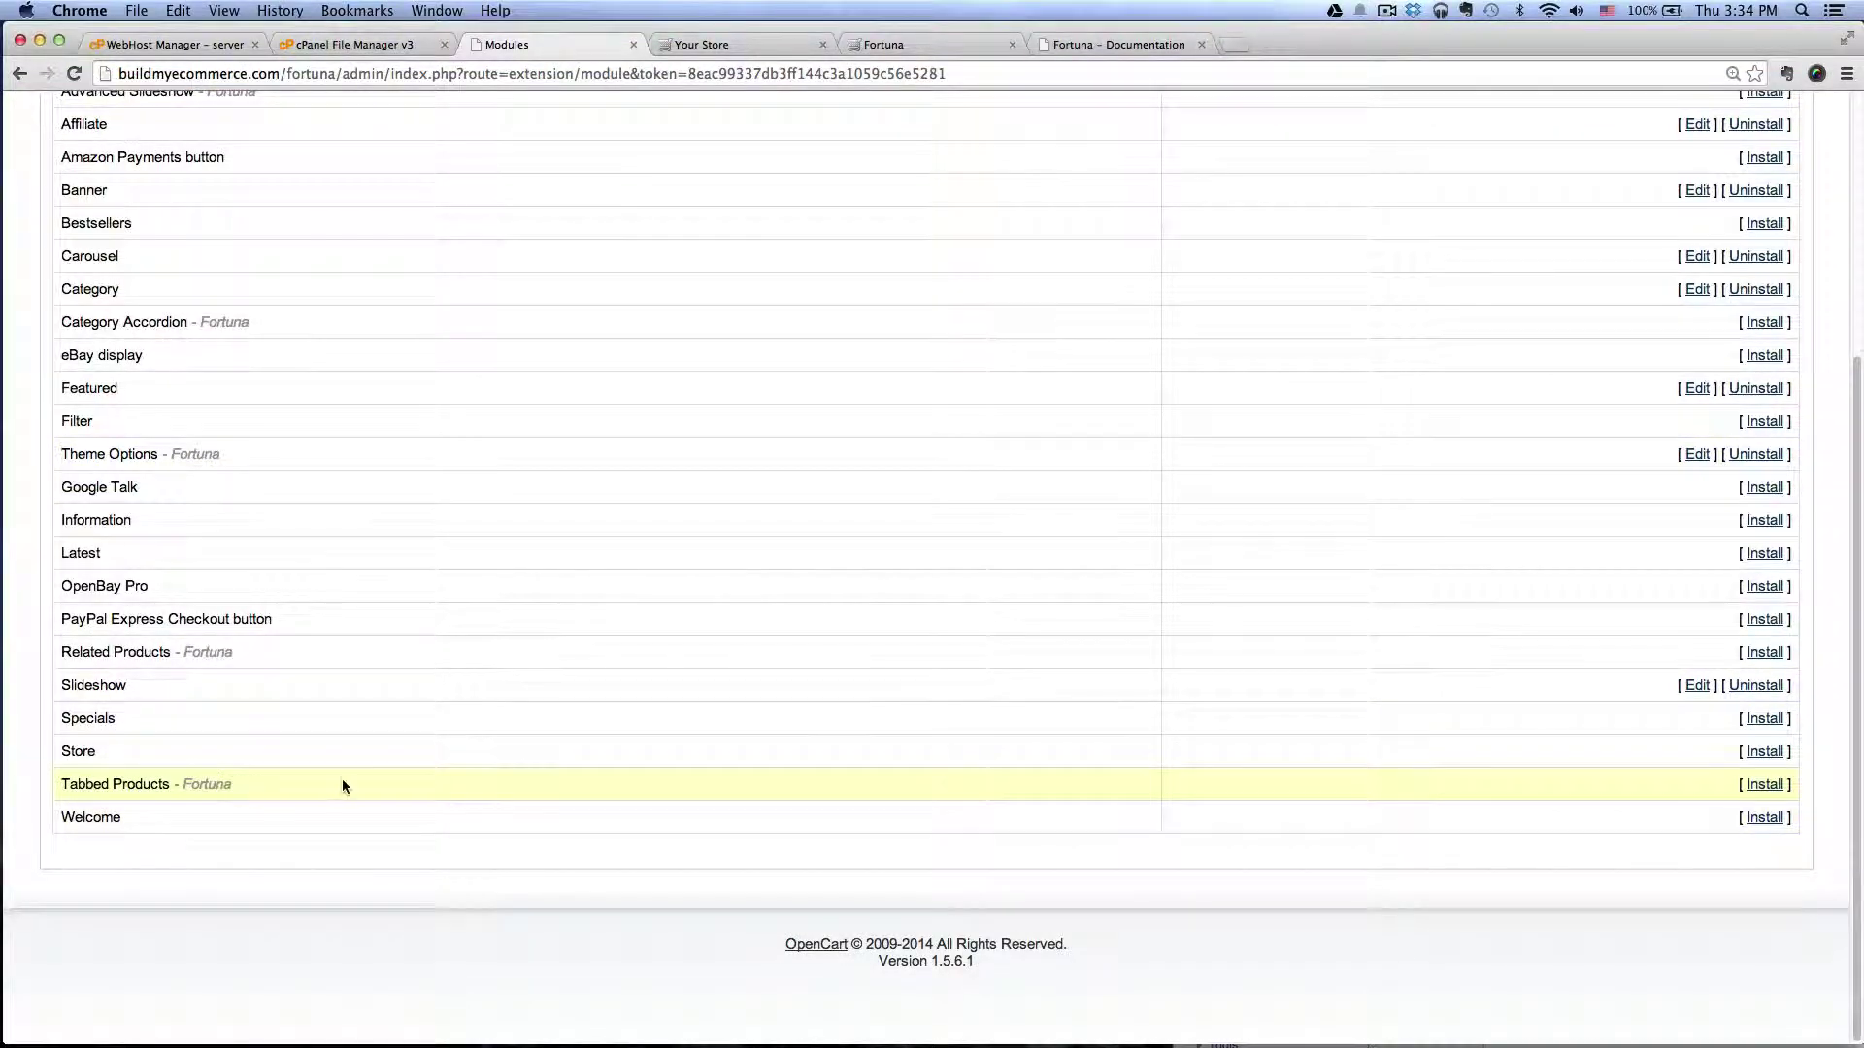
click(1765, 785)
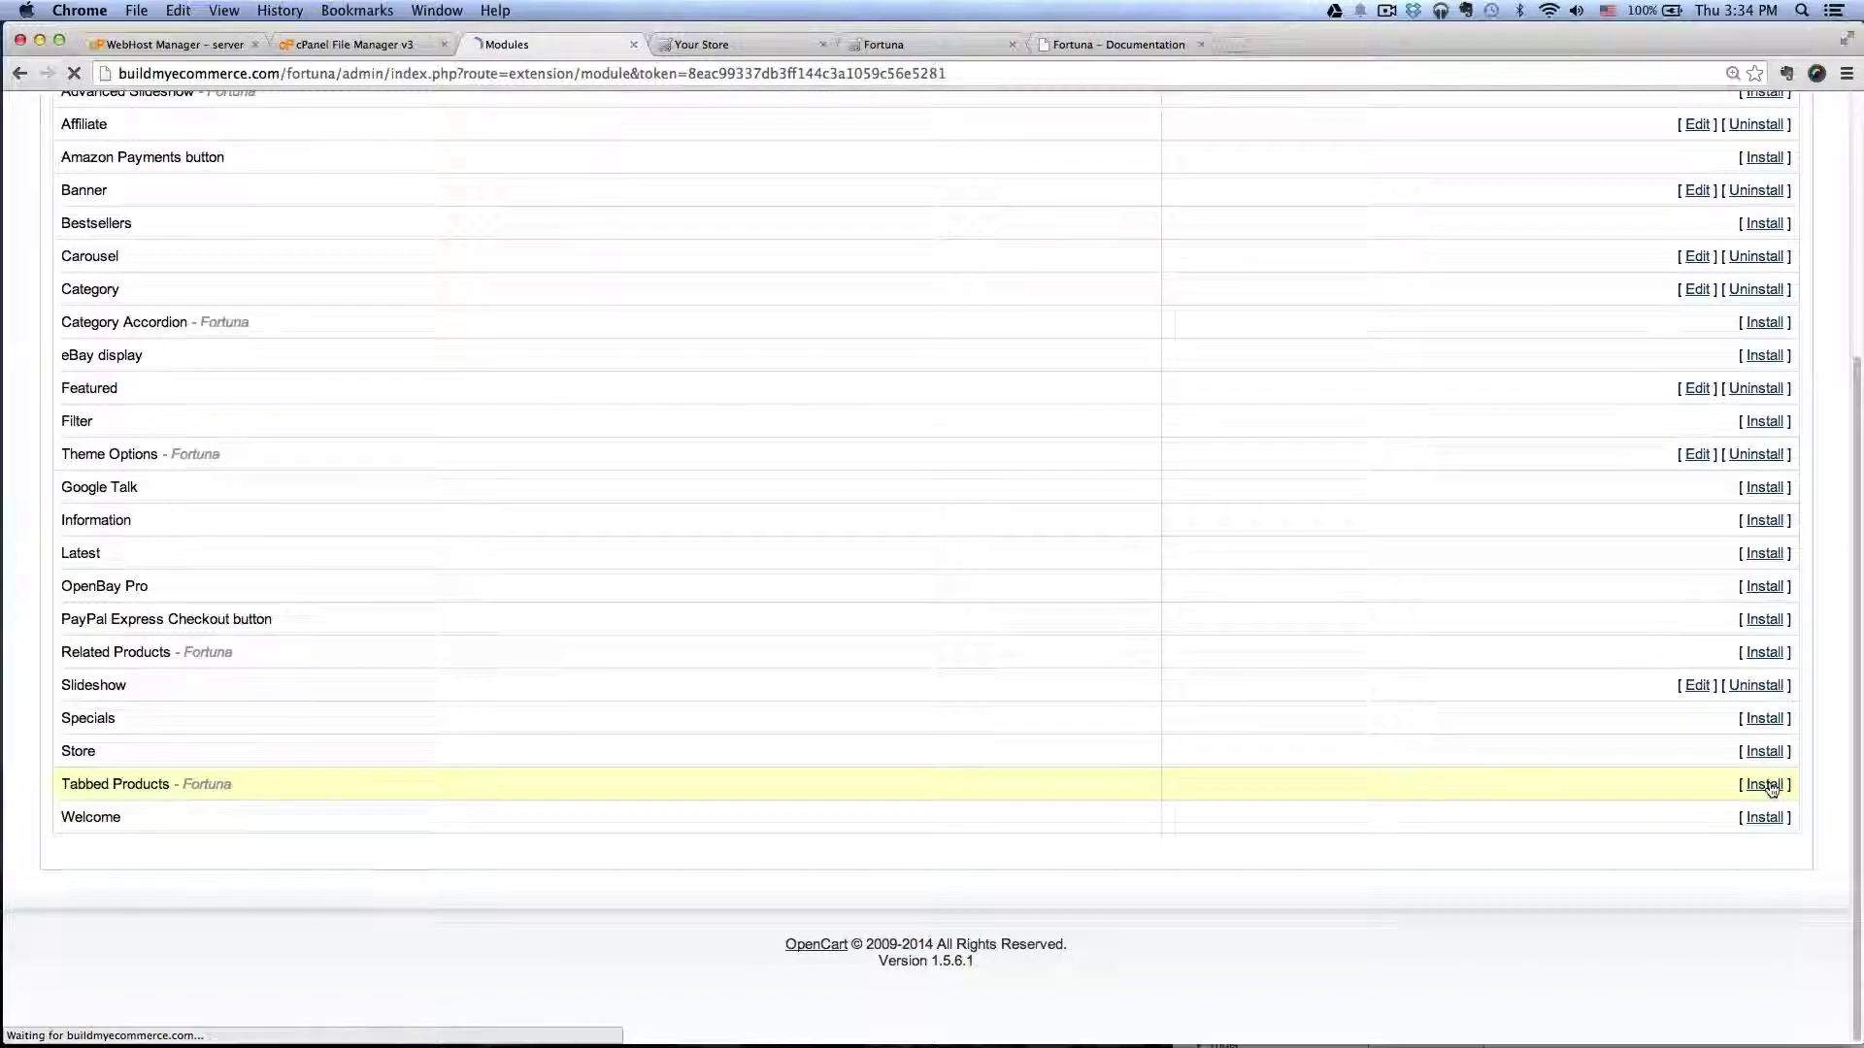
scroll(1641, 772, down, 5)
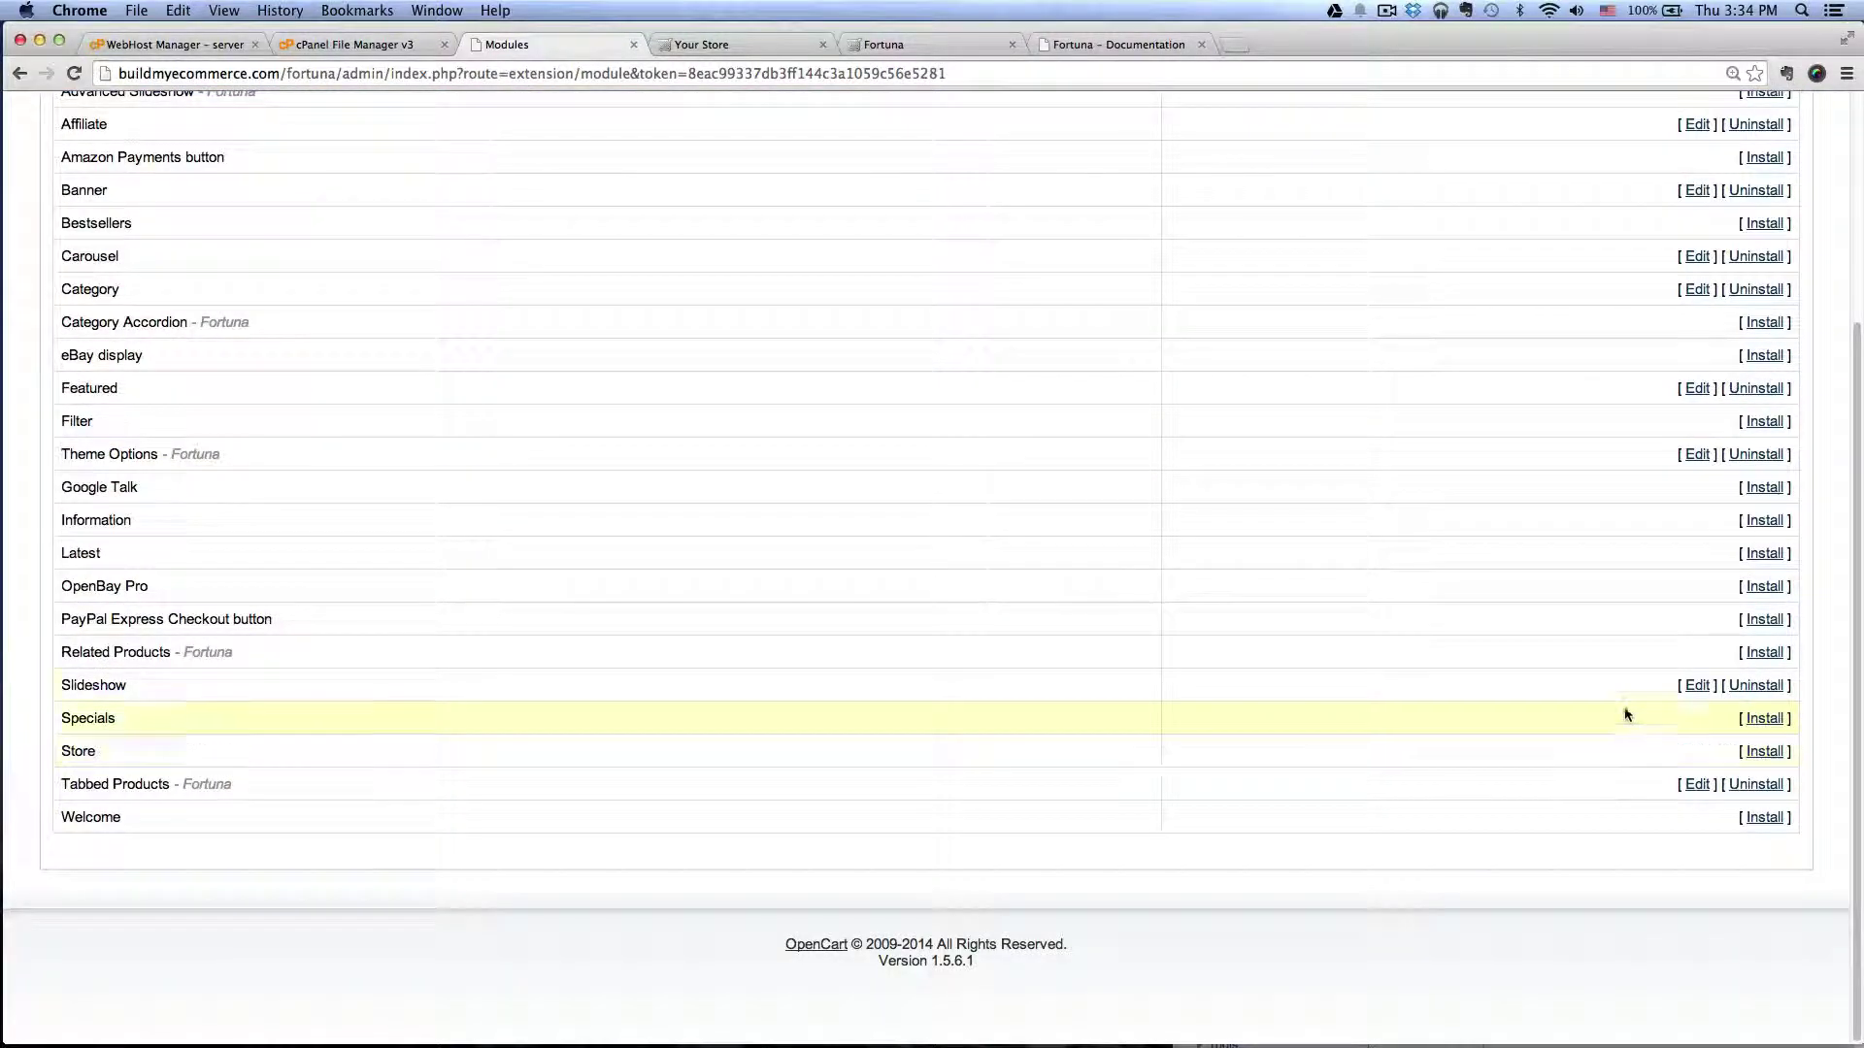
click(1697, 787)
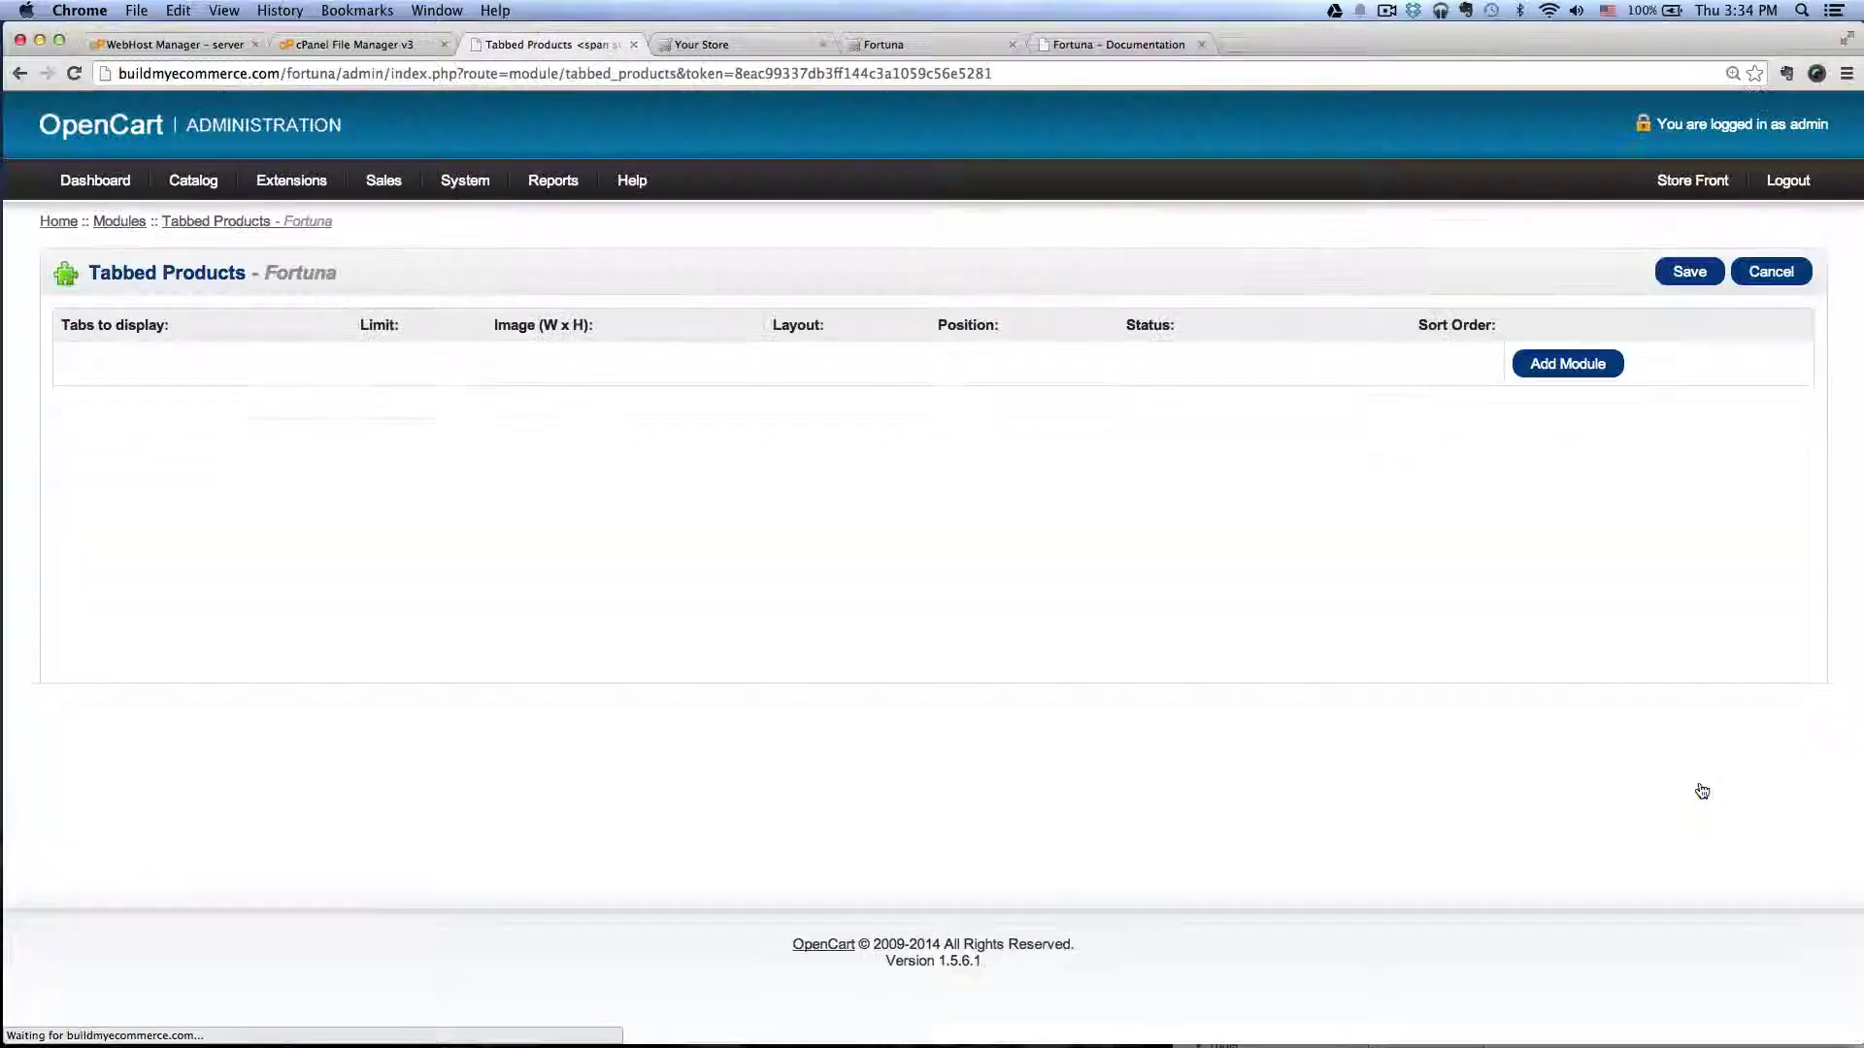
click(1550, 365)
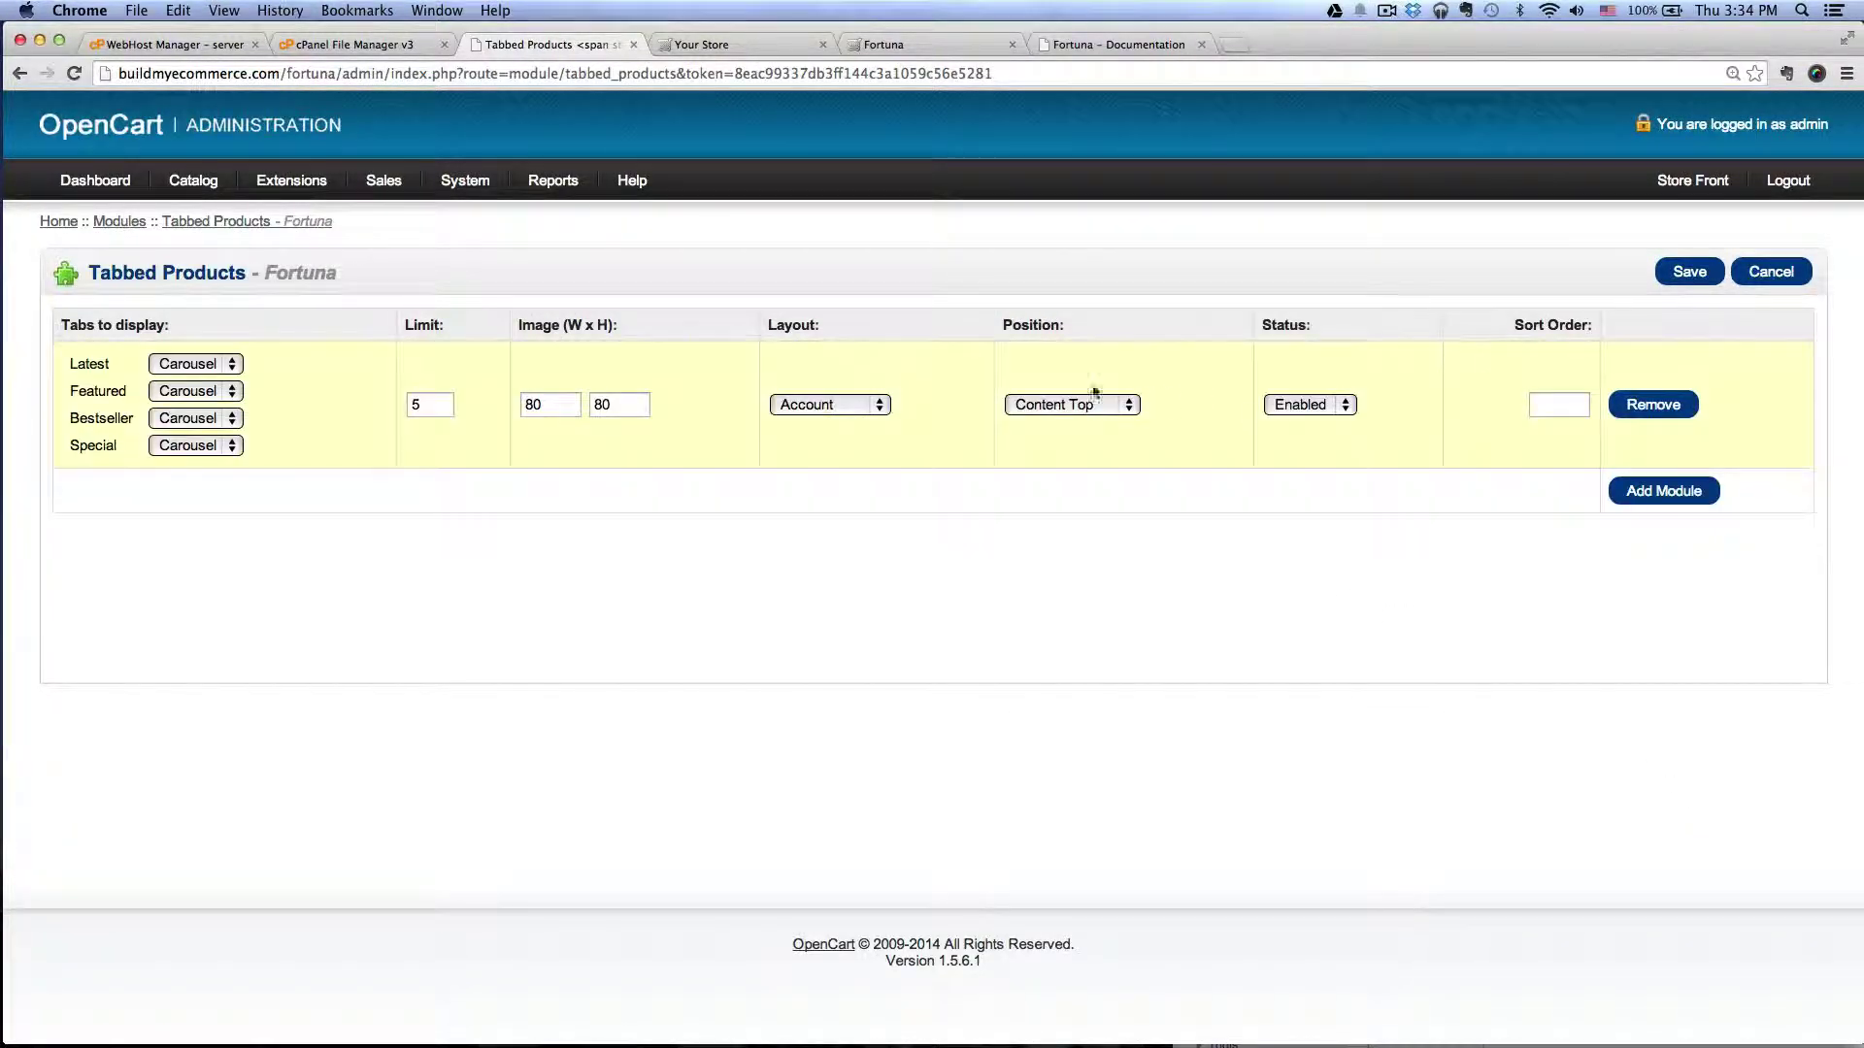
Following Step 8 of the Fortuna documentation, set the Featured tab to Disabled and the Limit to 8 for Tabbed Products
click(1072, 45)
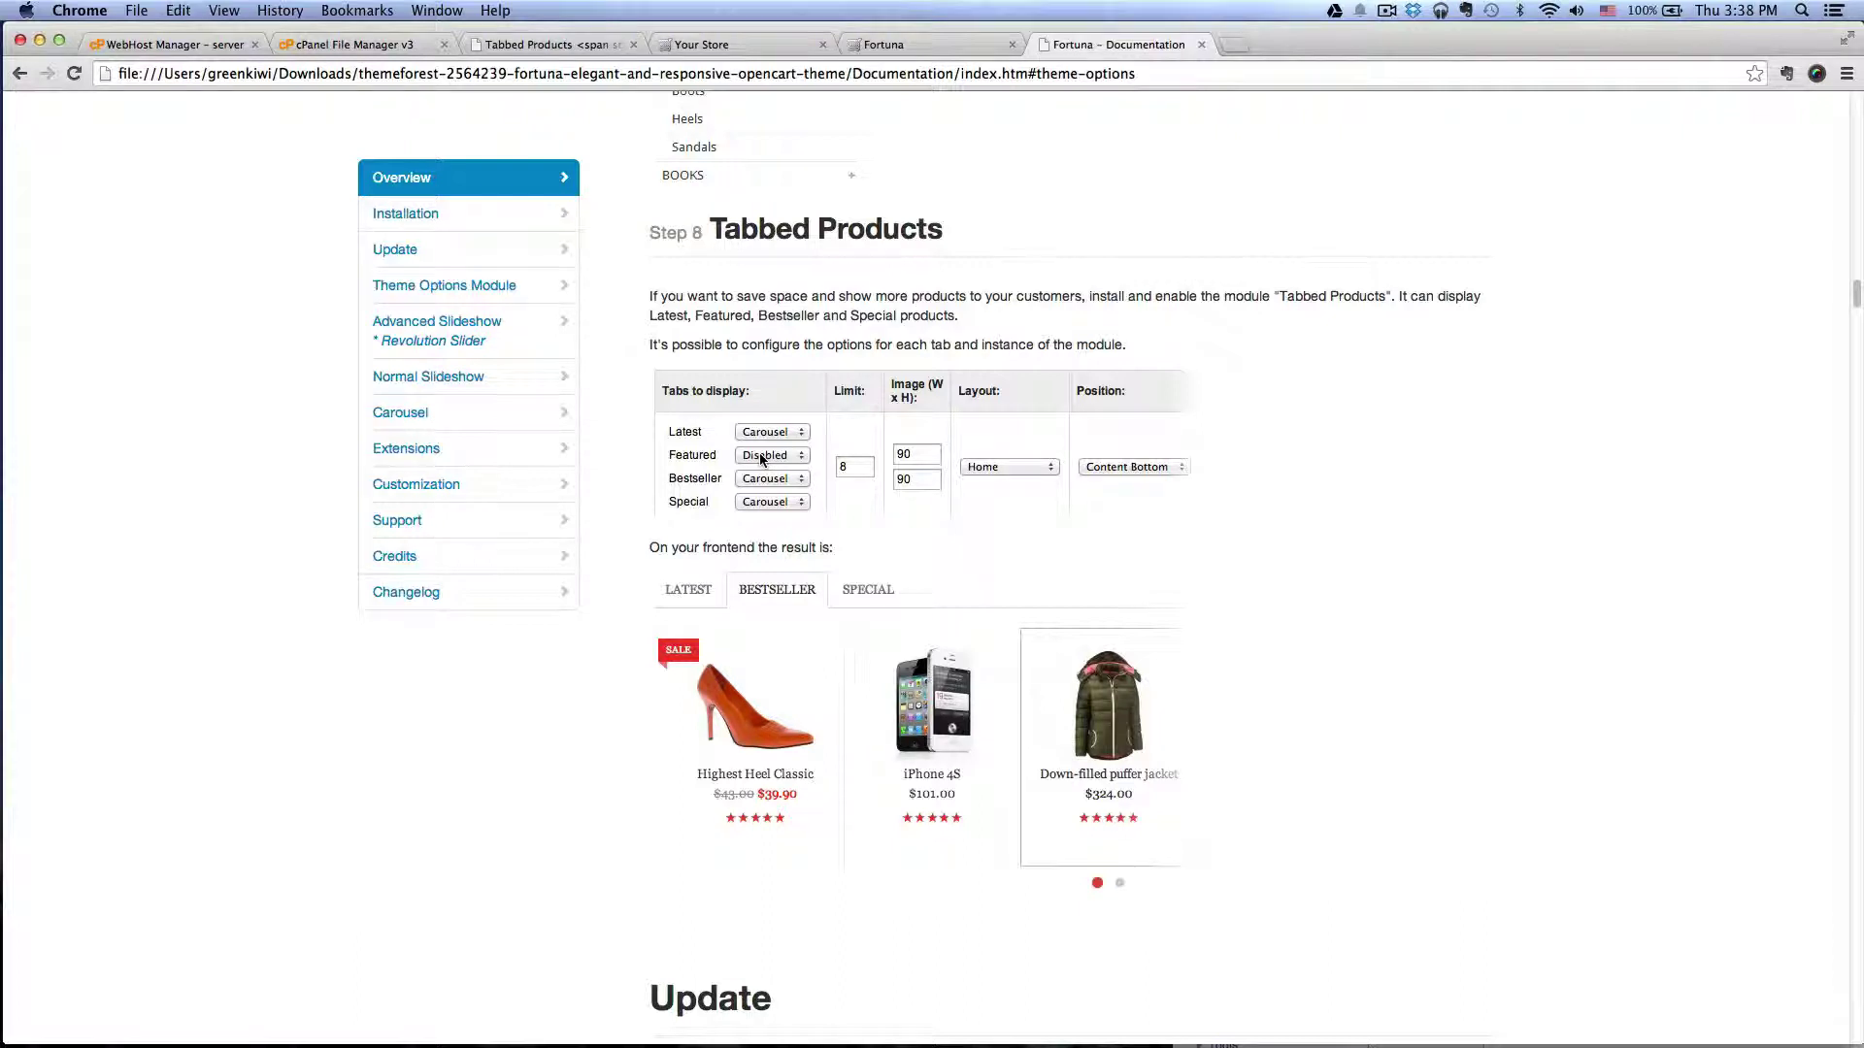
click(540, 45)
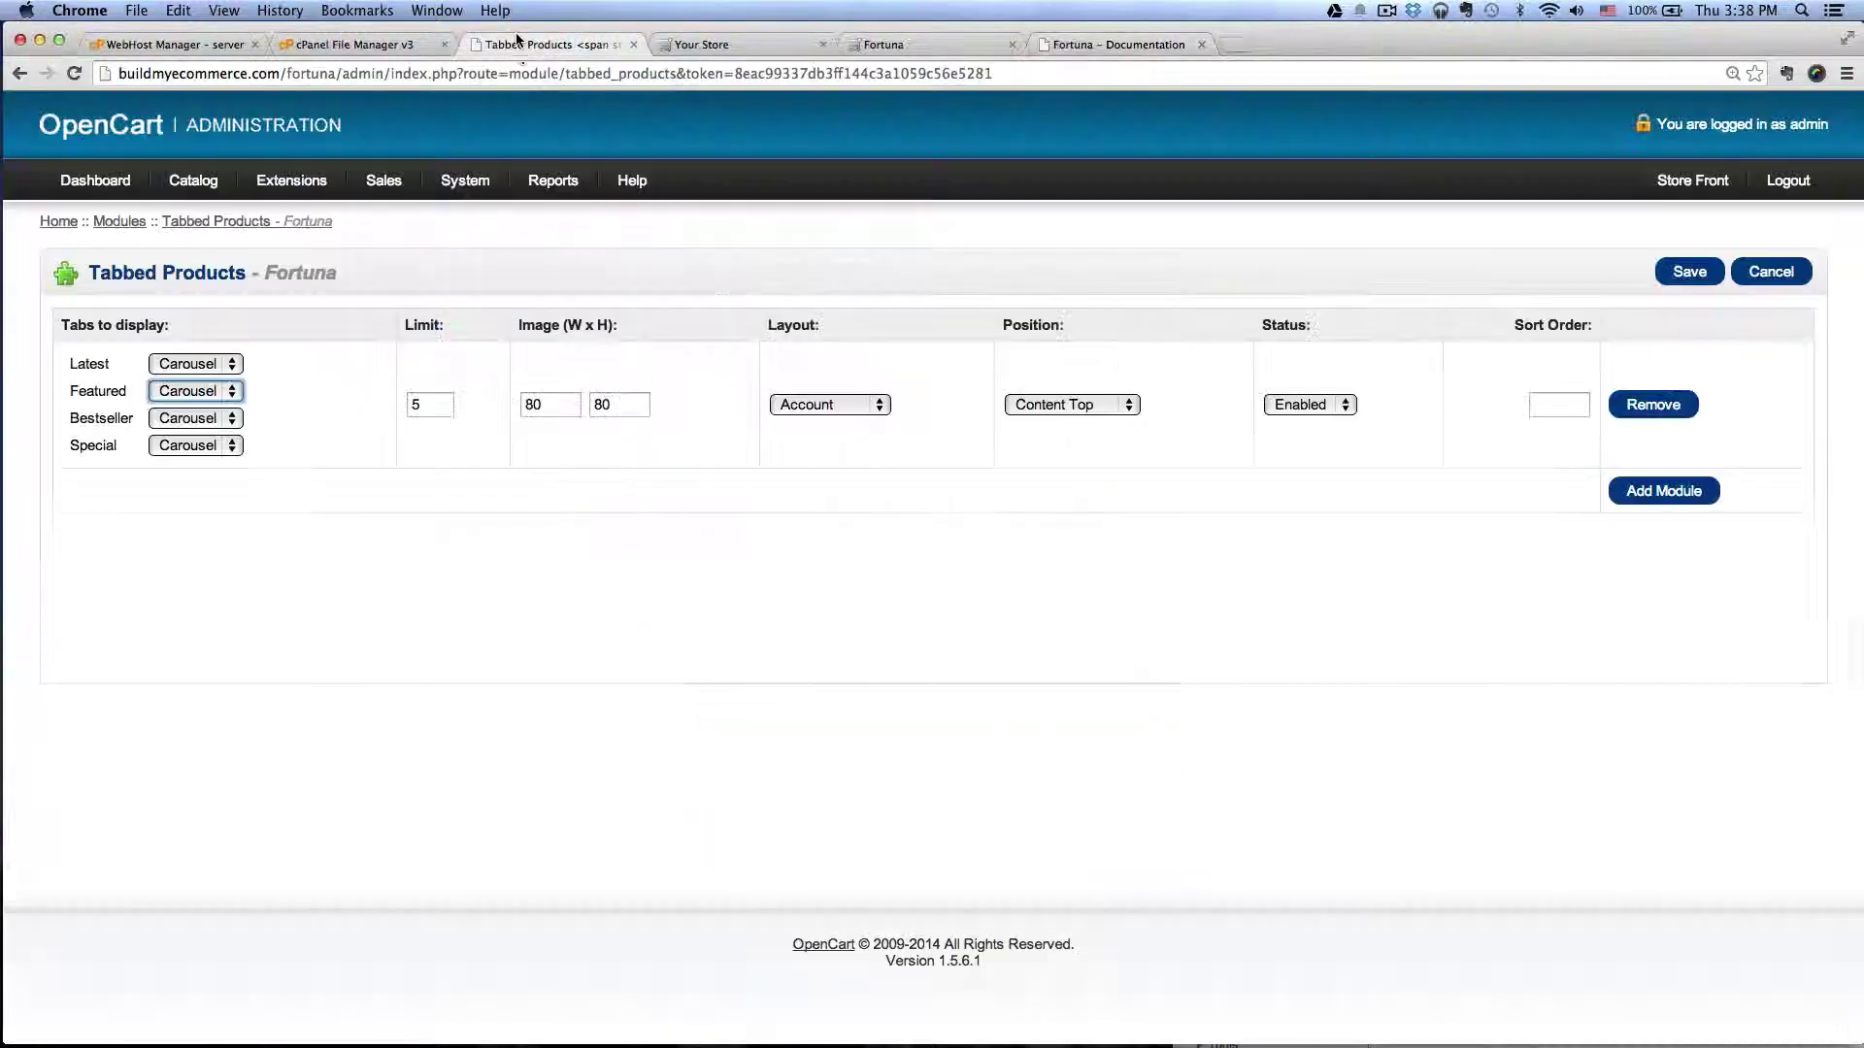
click(208, 393)
click(188, 429)
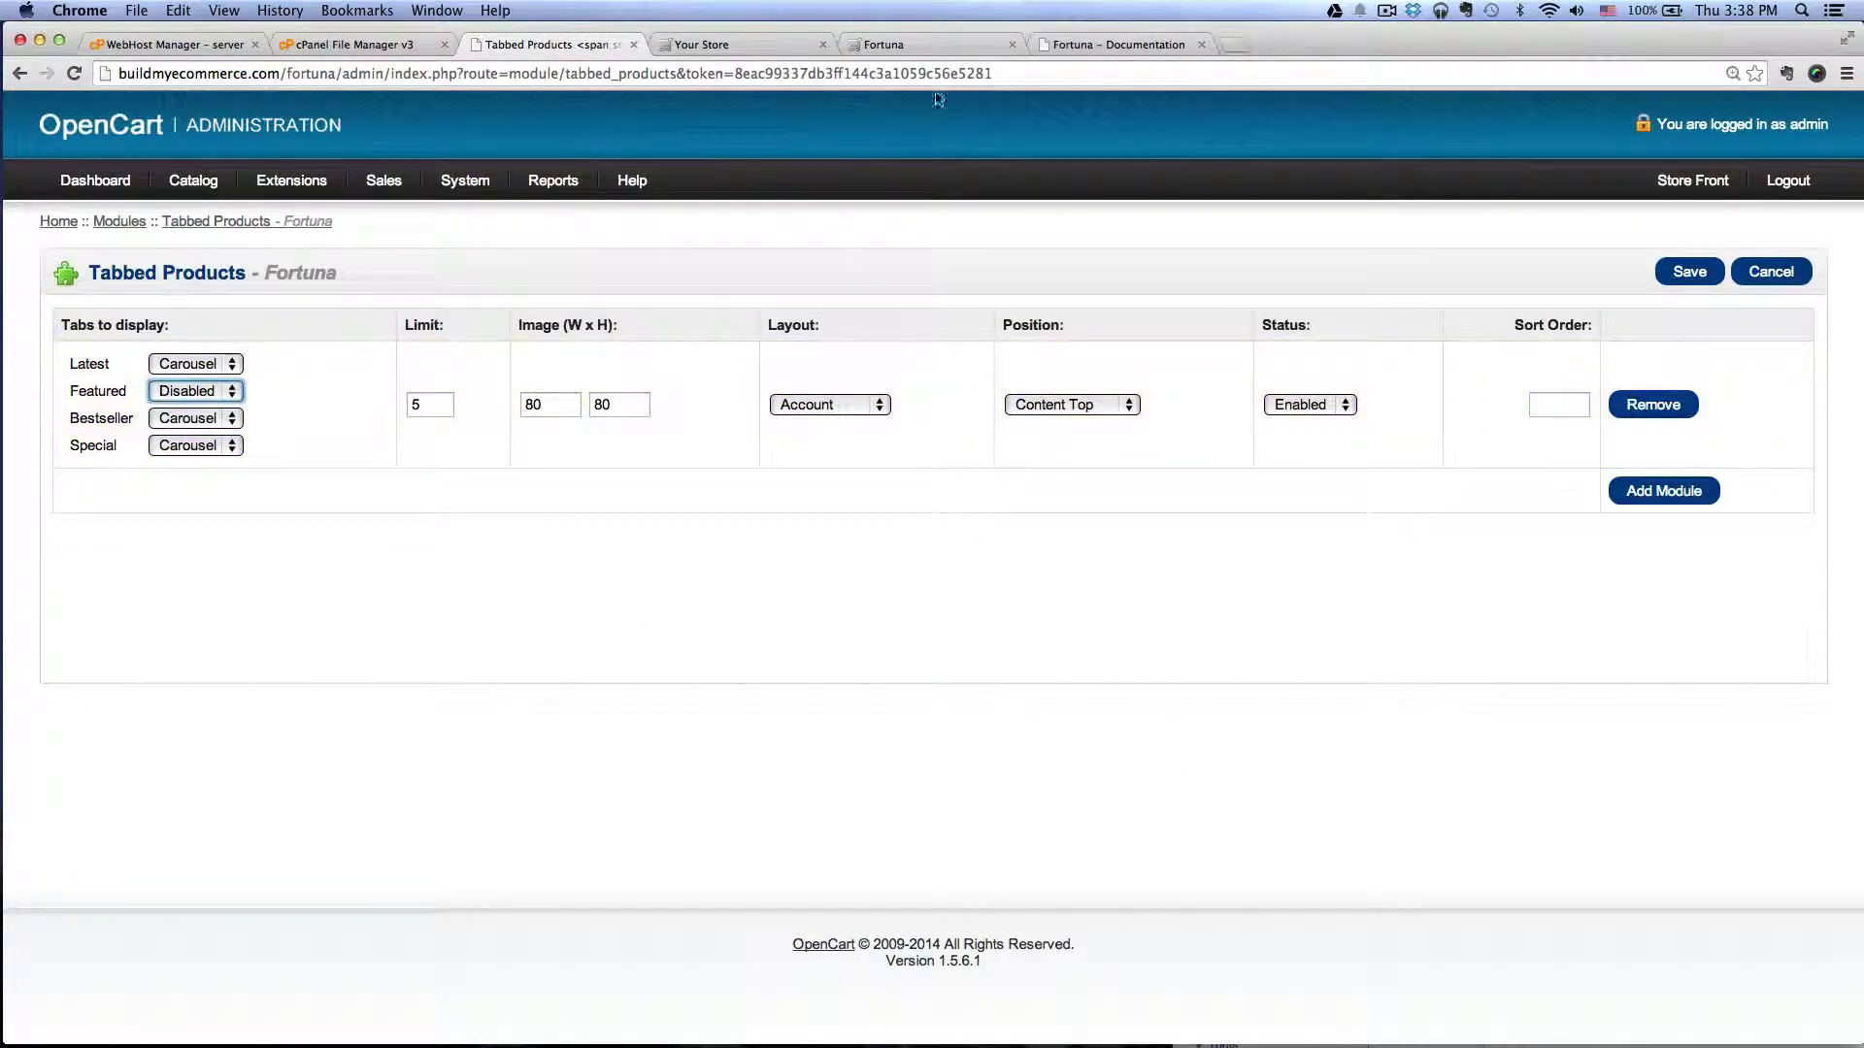
click(1084, 49)
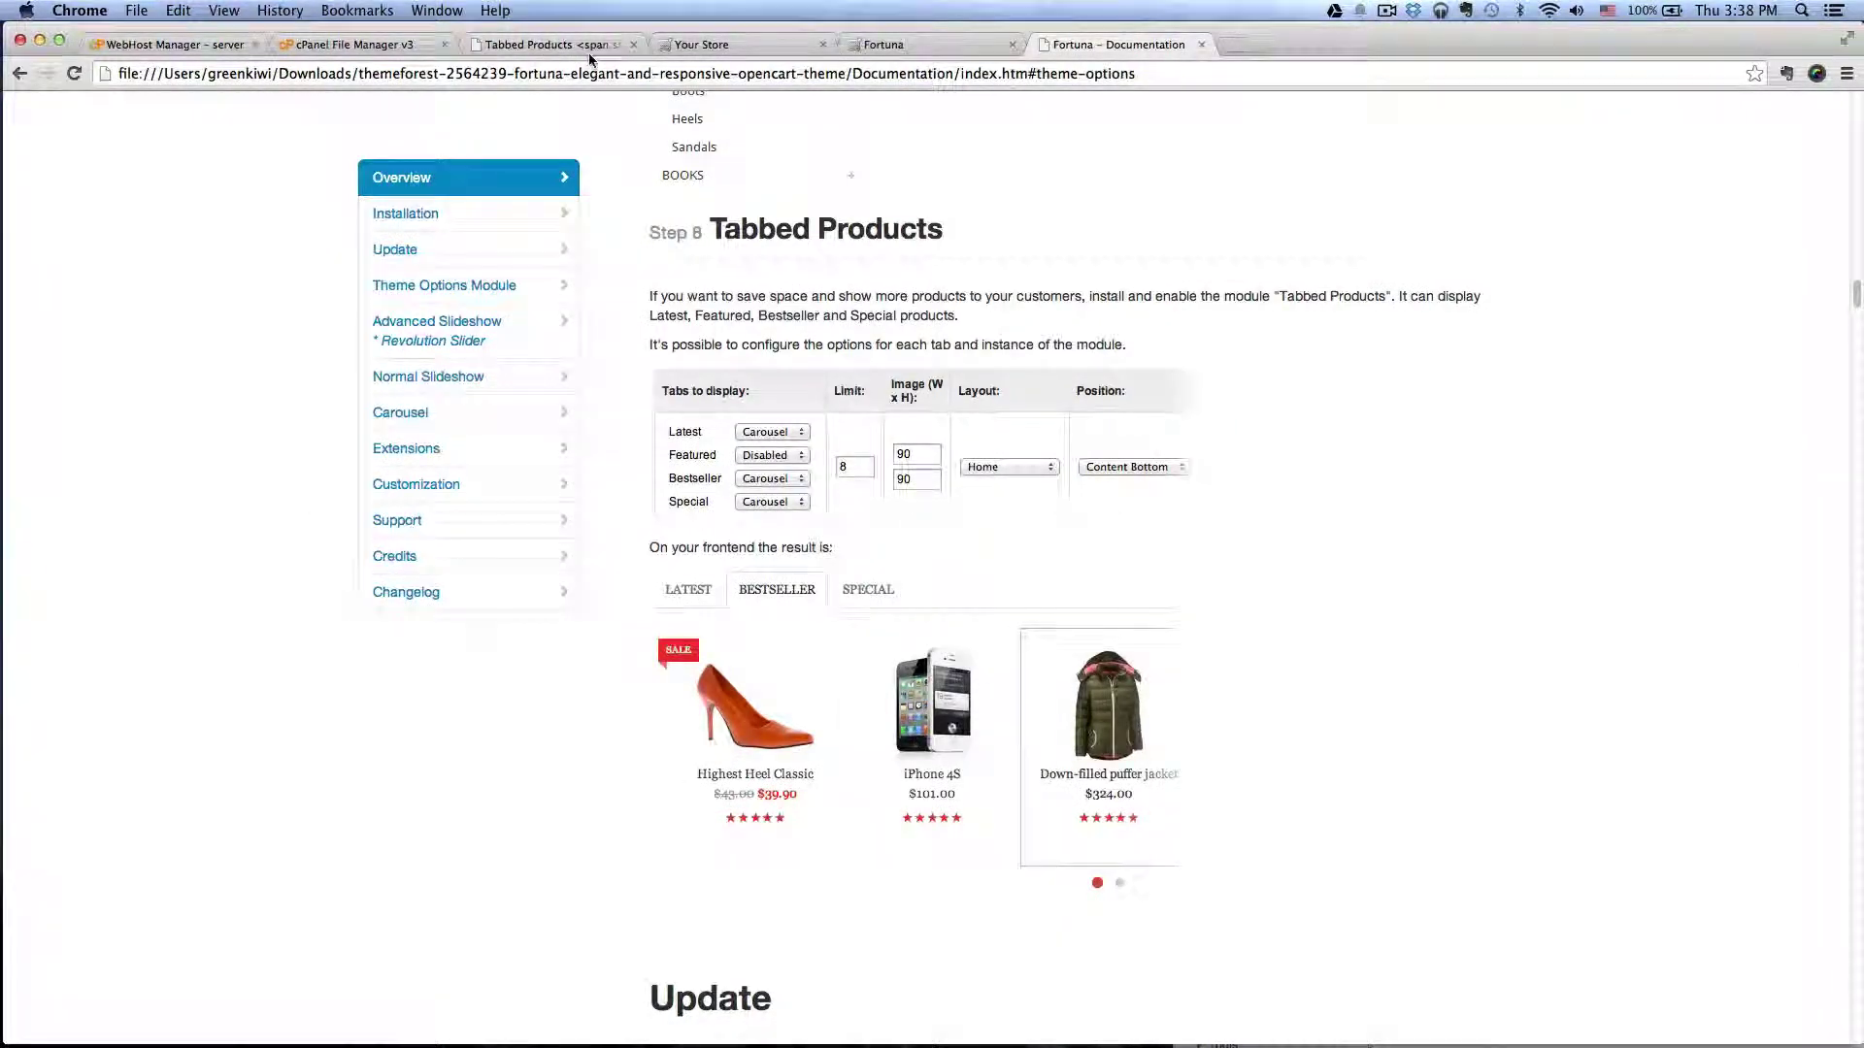
click(540, 44)
click(410, 404)
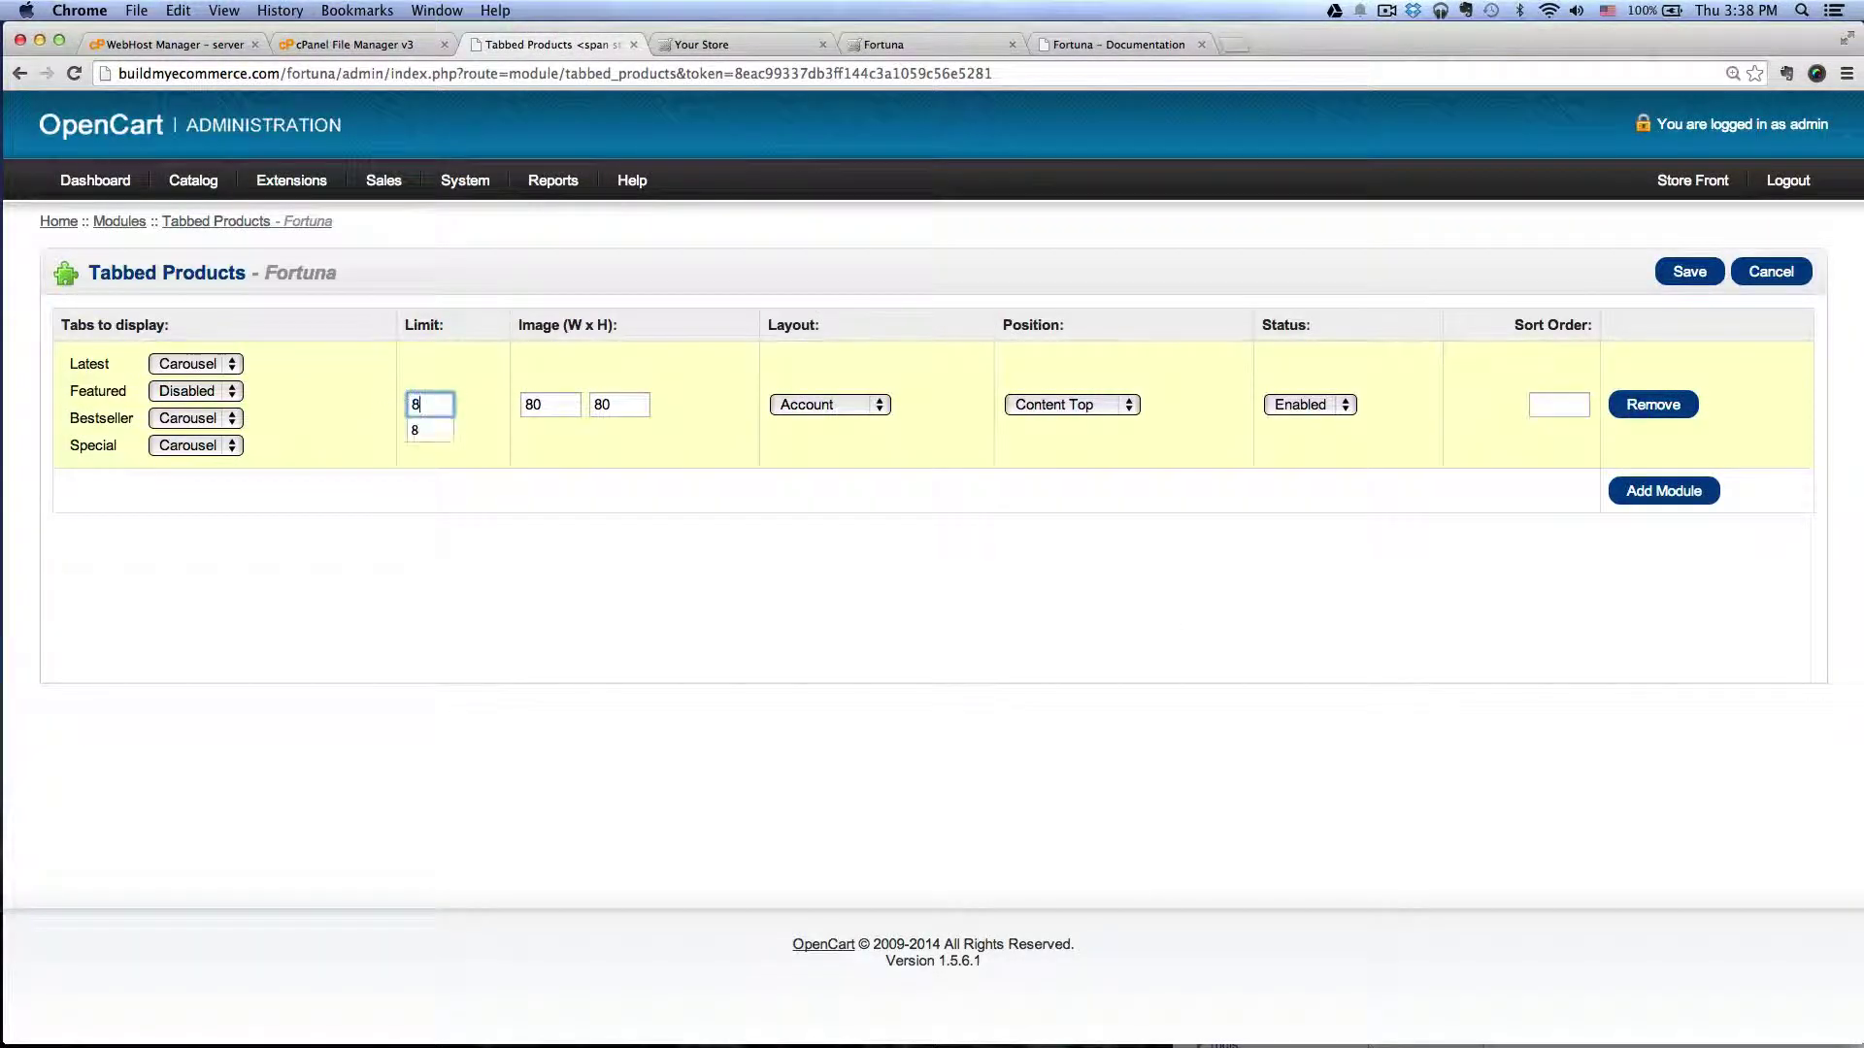
Check the documented image size and set the Tabbed Products image width and height to 90 x 90
click(1117, 44)
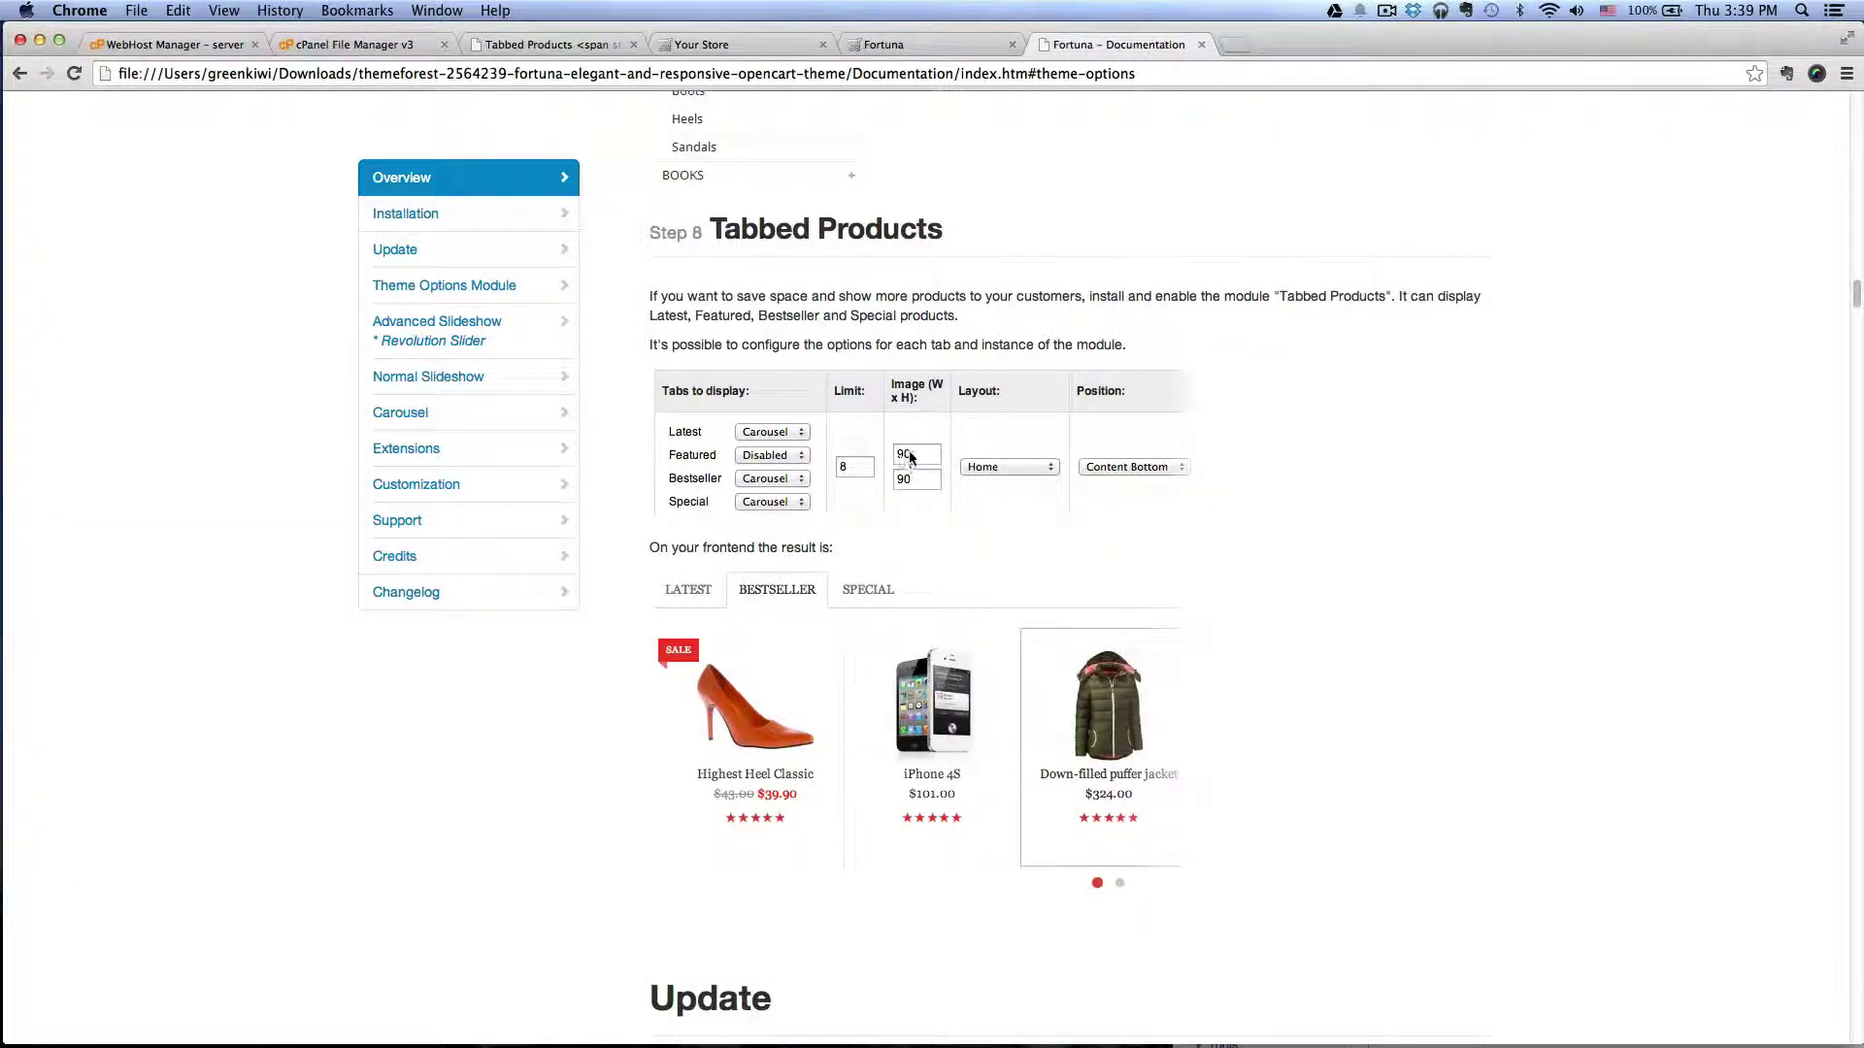
click(555, 47)
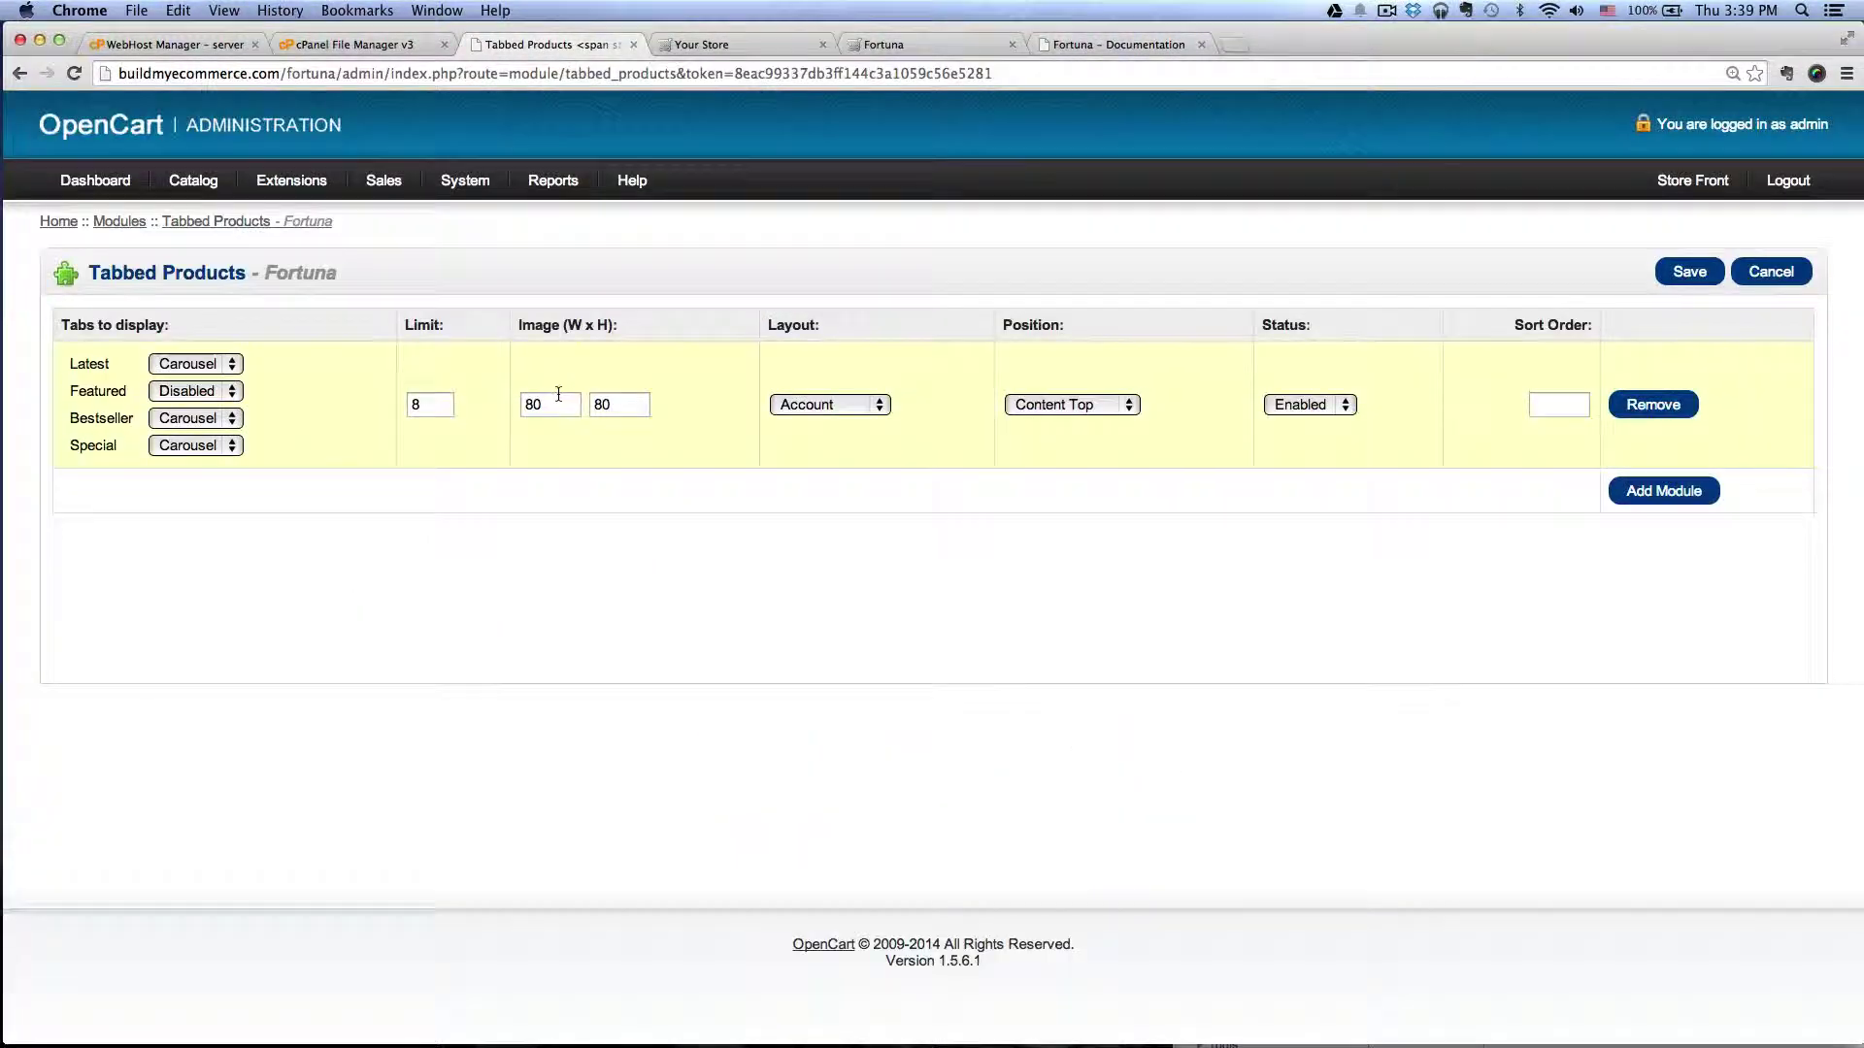
double_click(558, 394)
text(90)
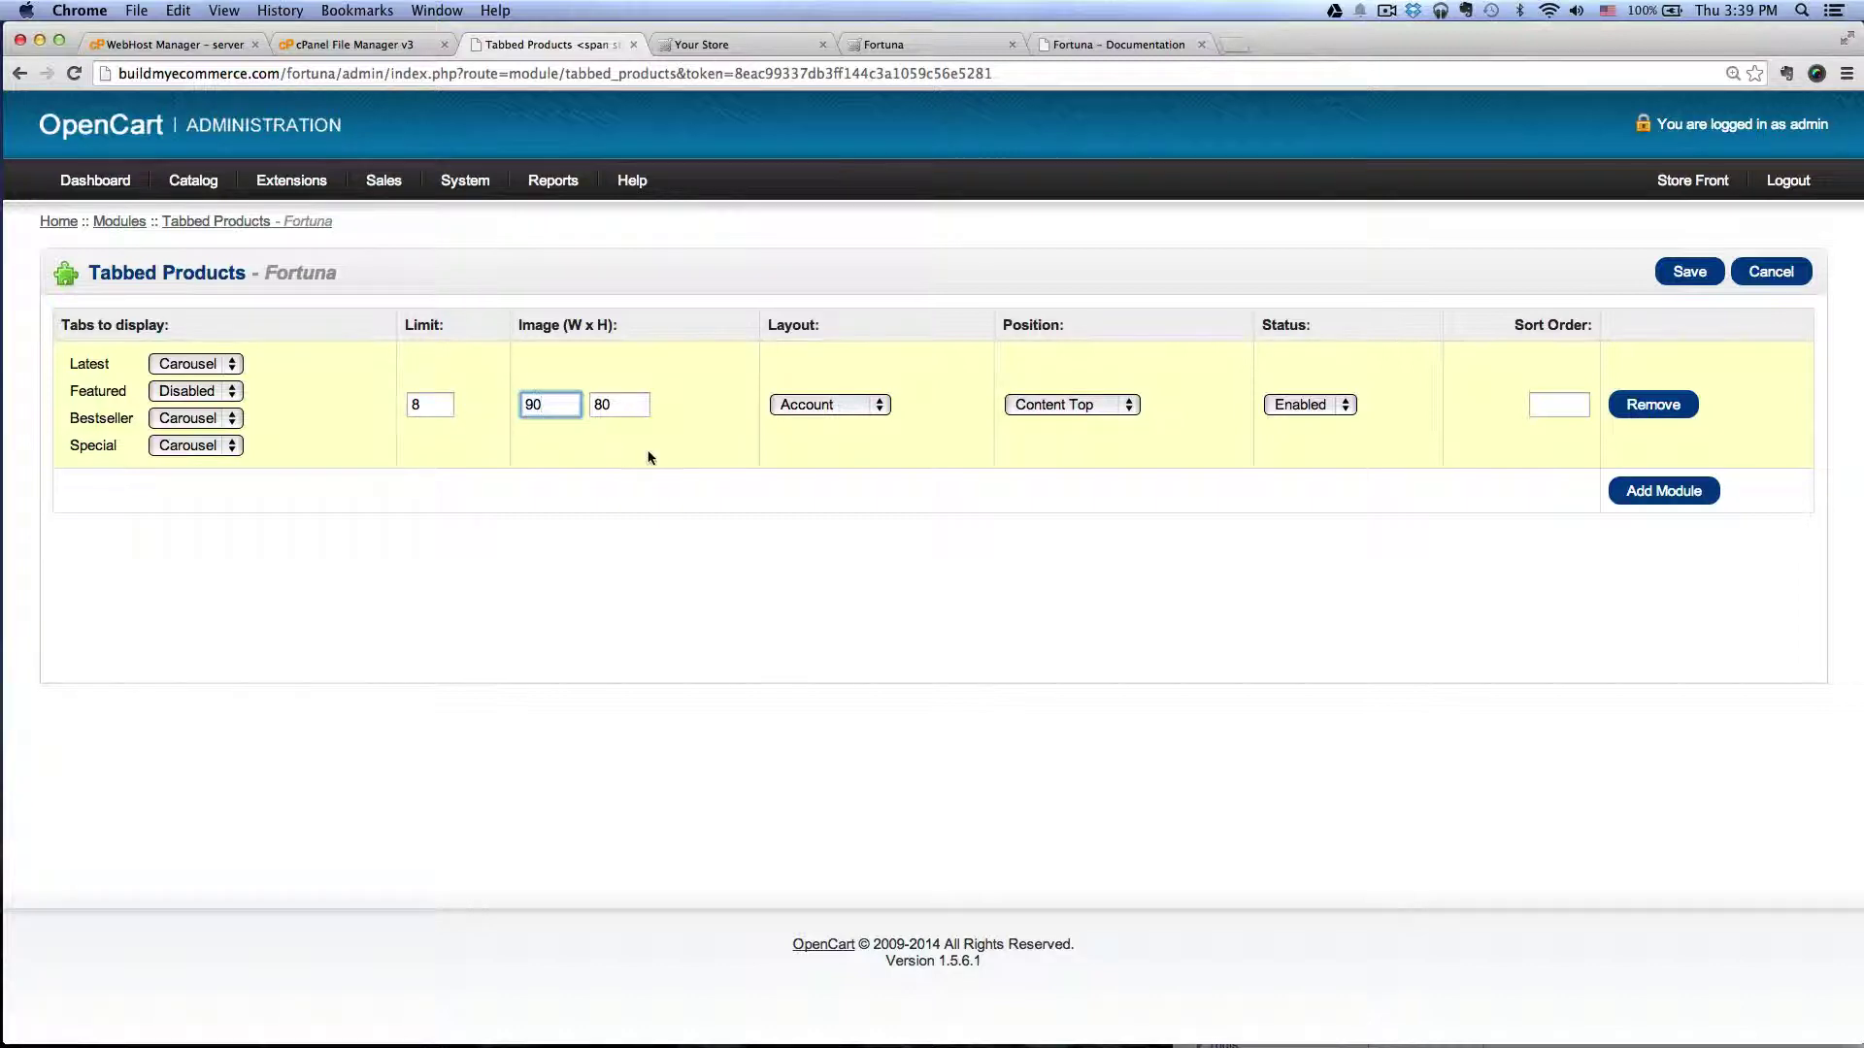
double_click(633, 406)
text(90)
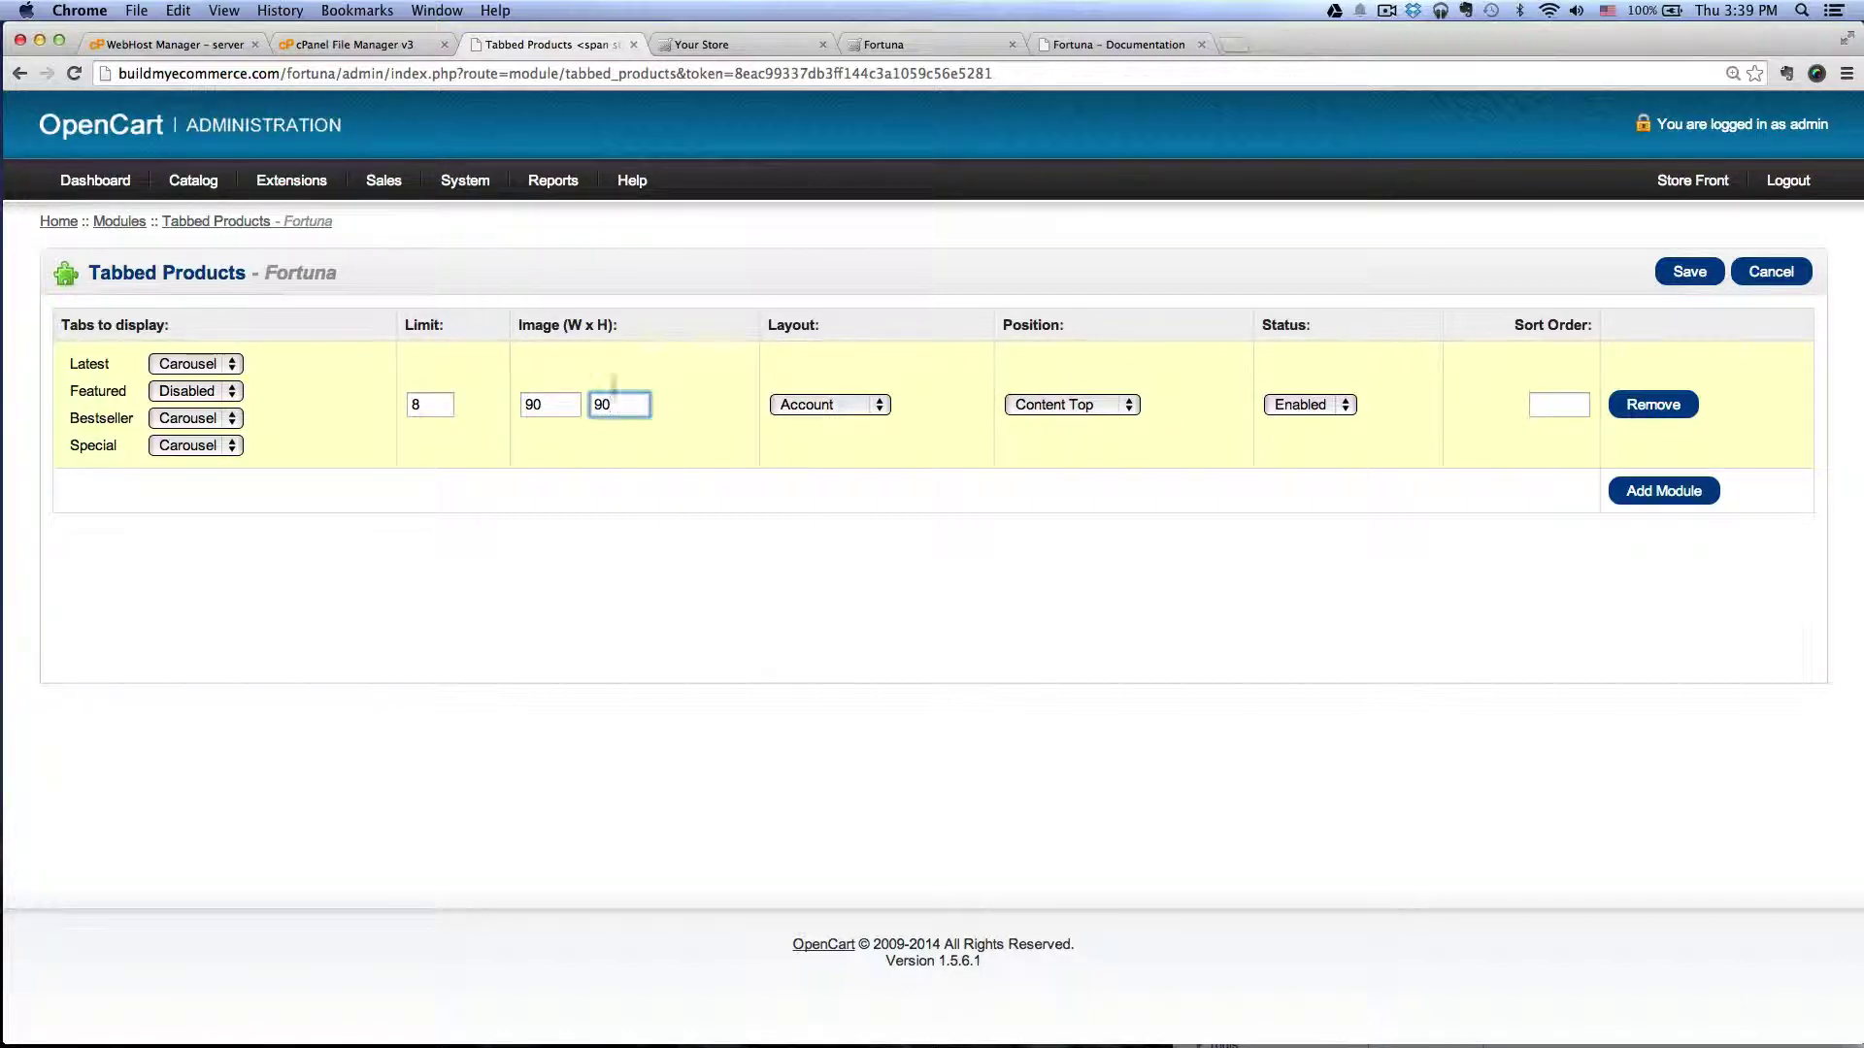
Assign the Tabbed Products module to the Home layout at Content Bottom and save it
click(833, 406)
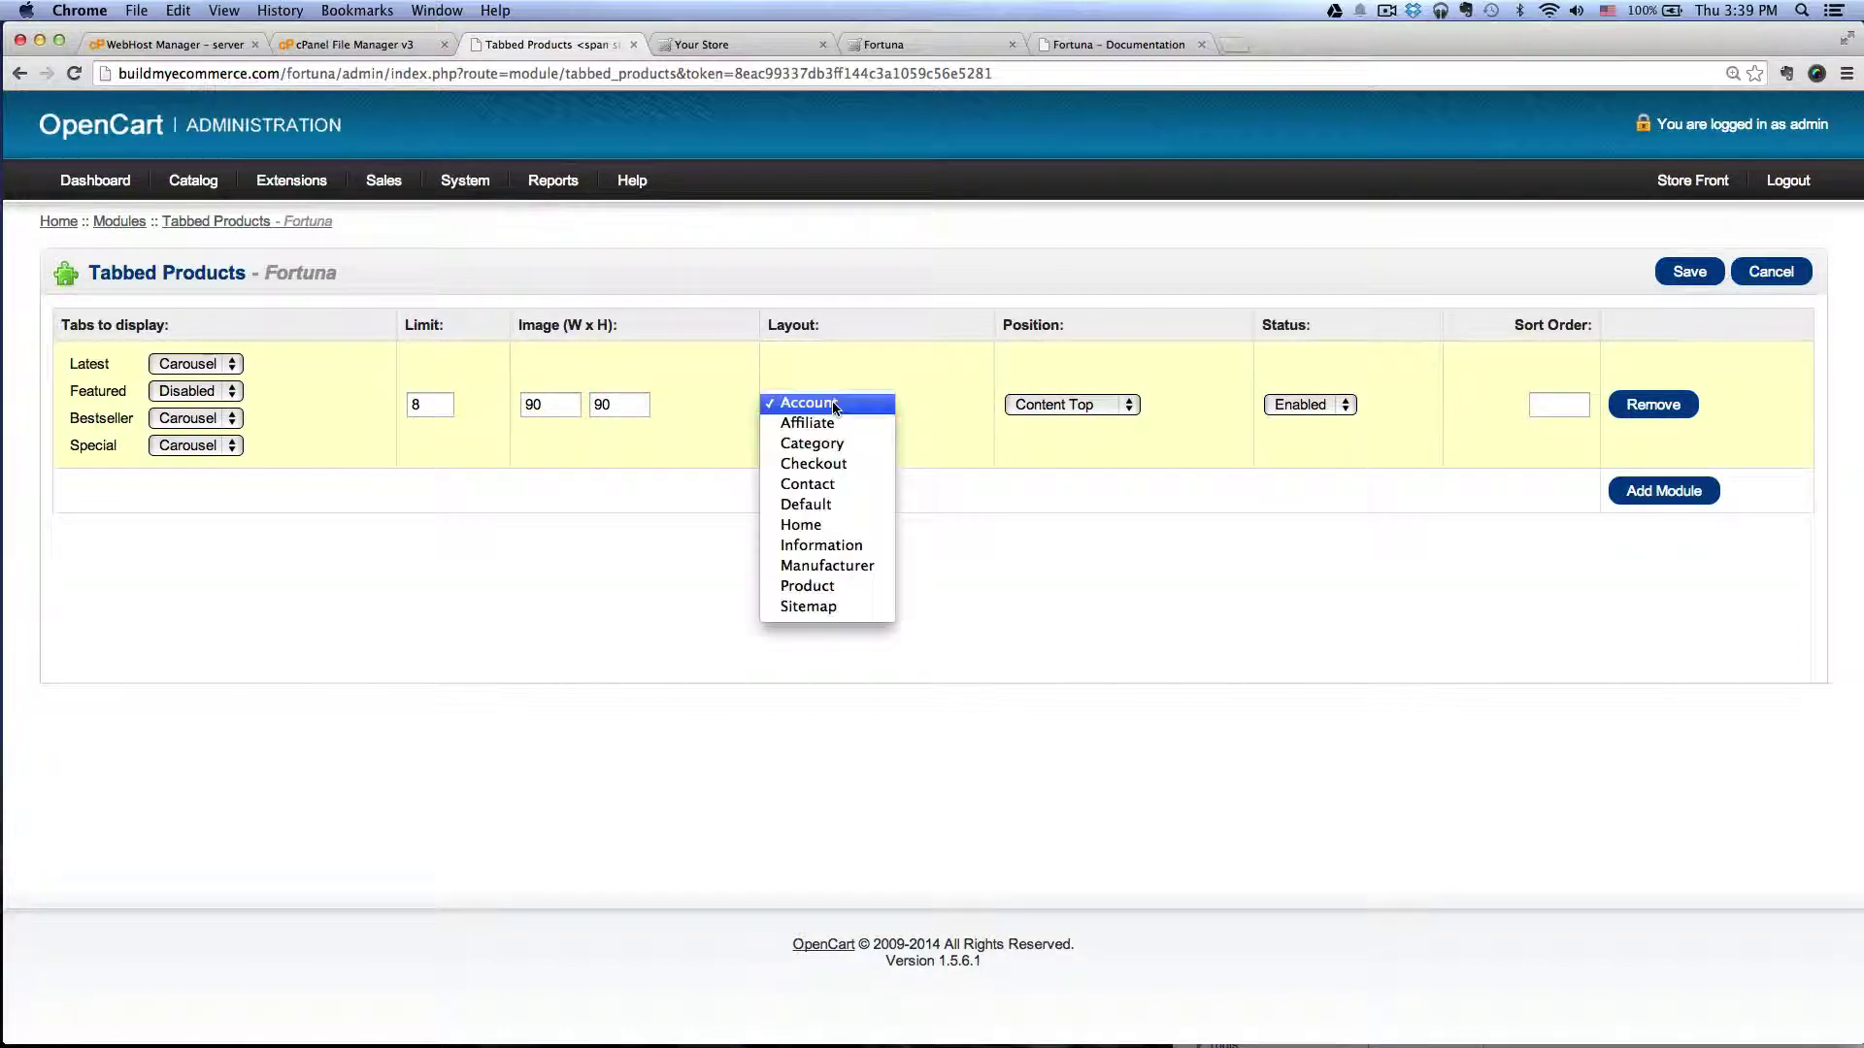
click(818, 524)
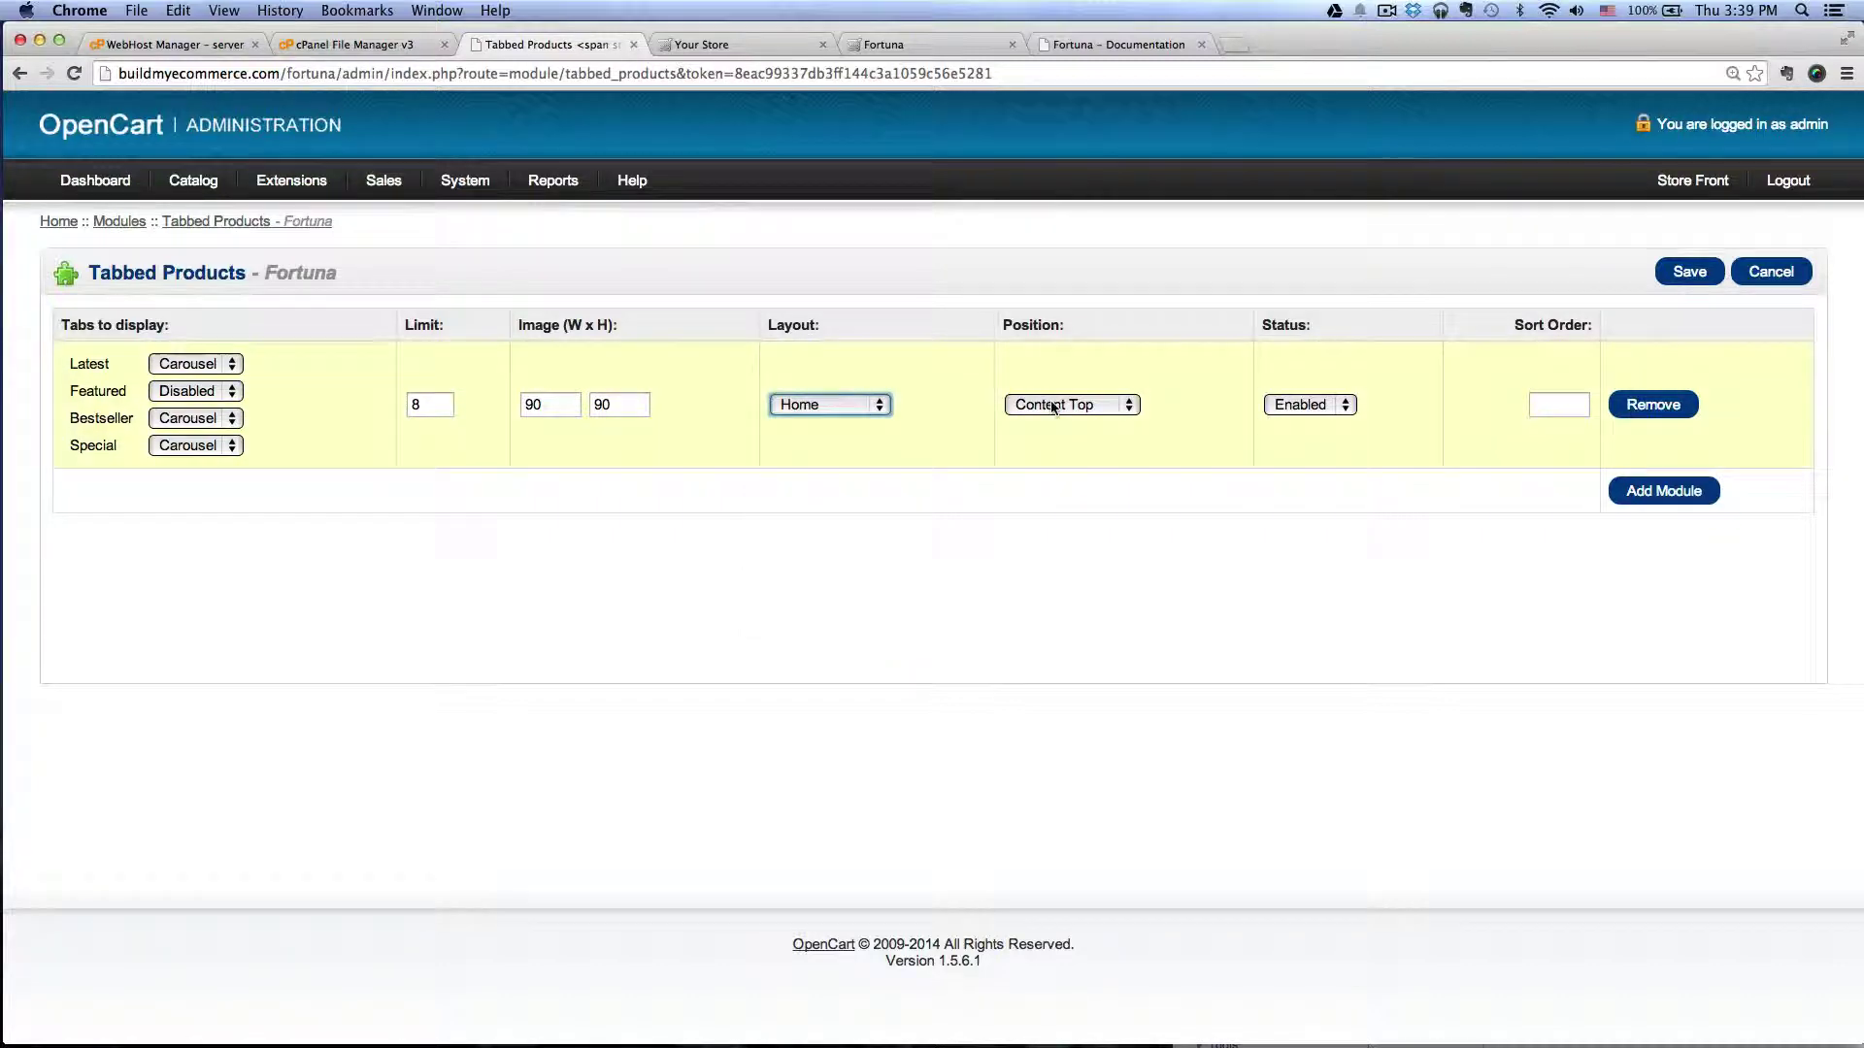
click(1097, 407)
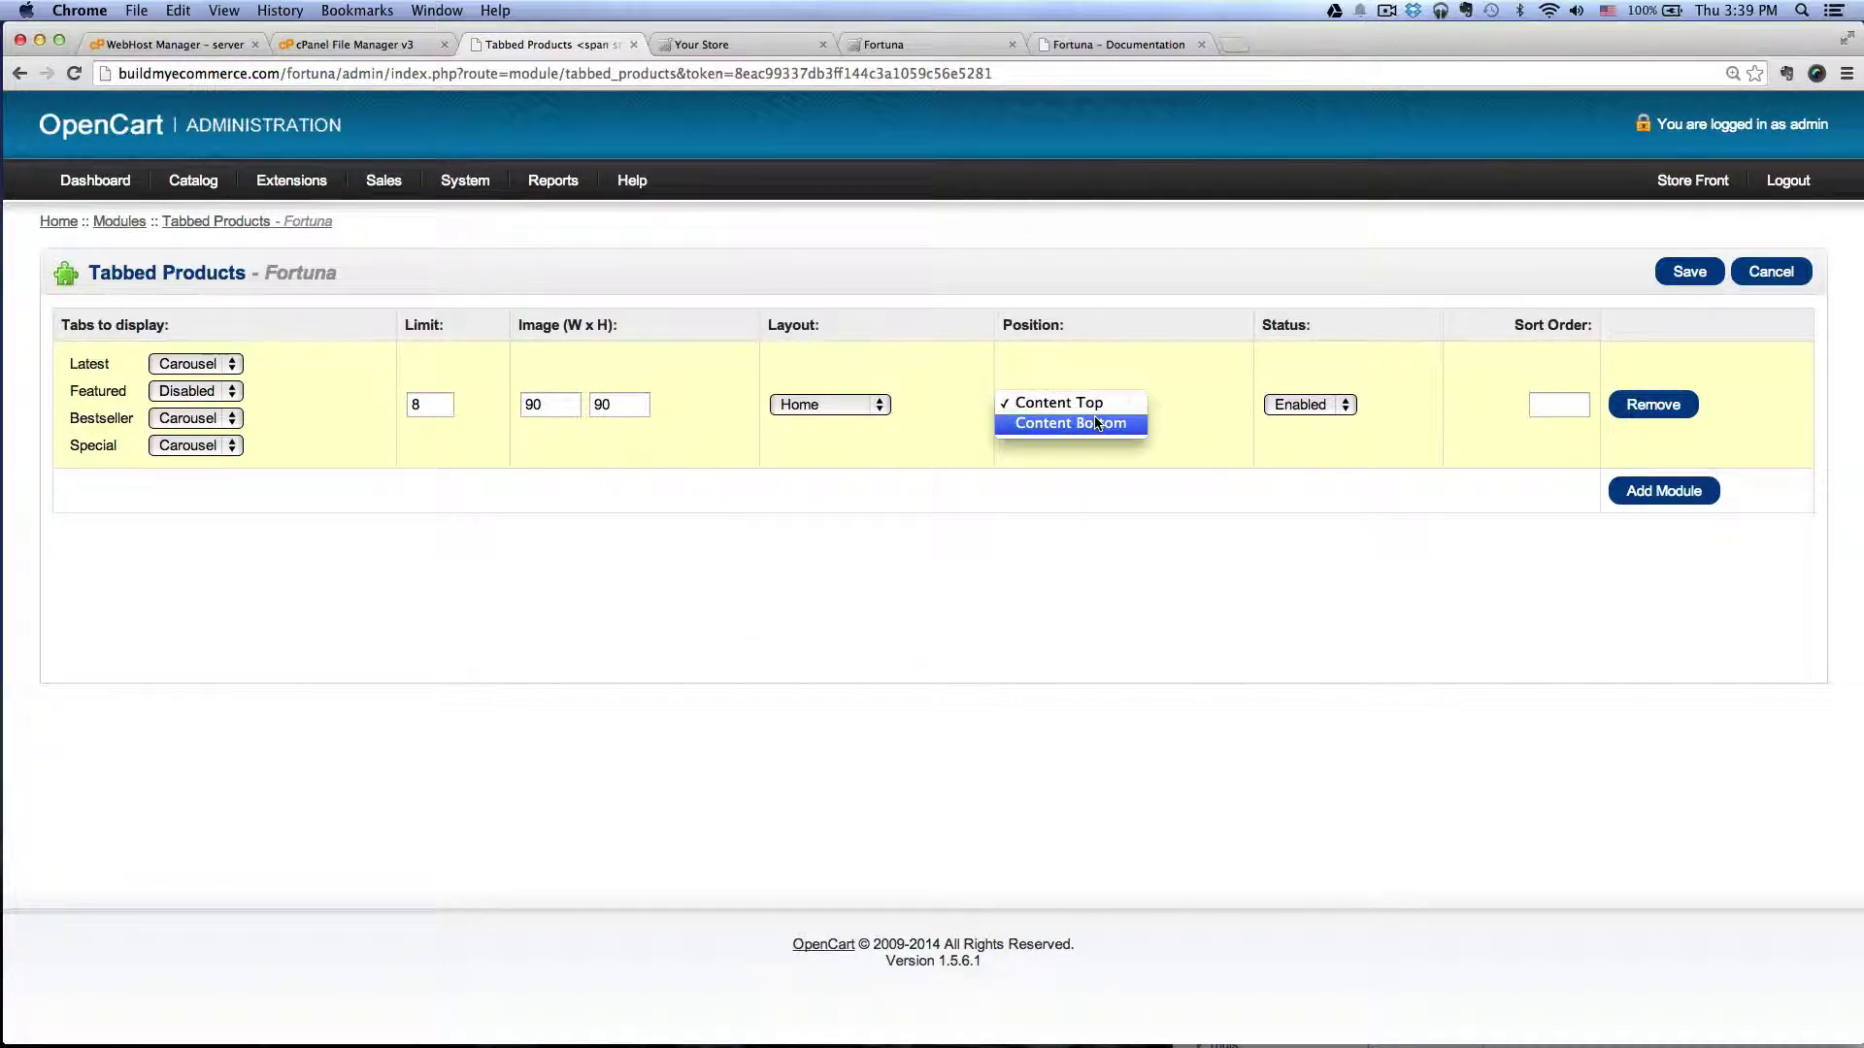
click(1097, 425)
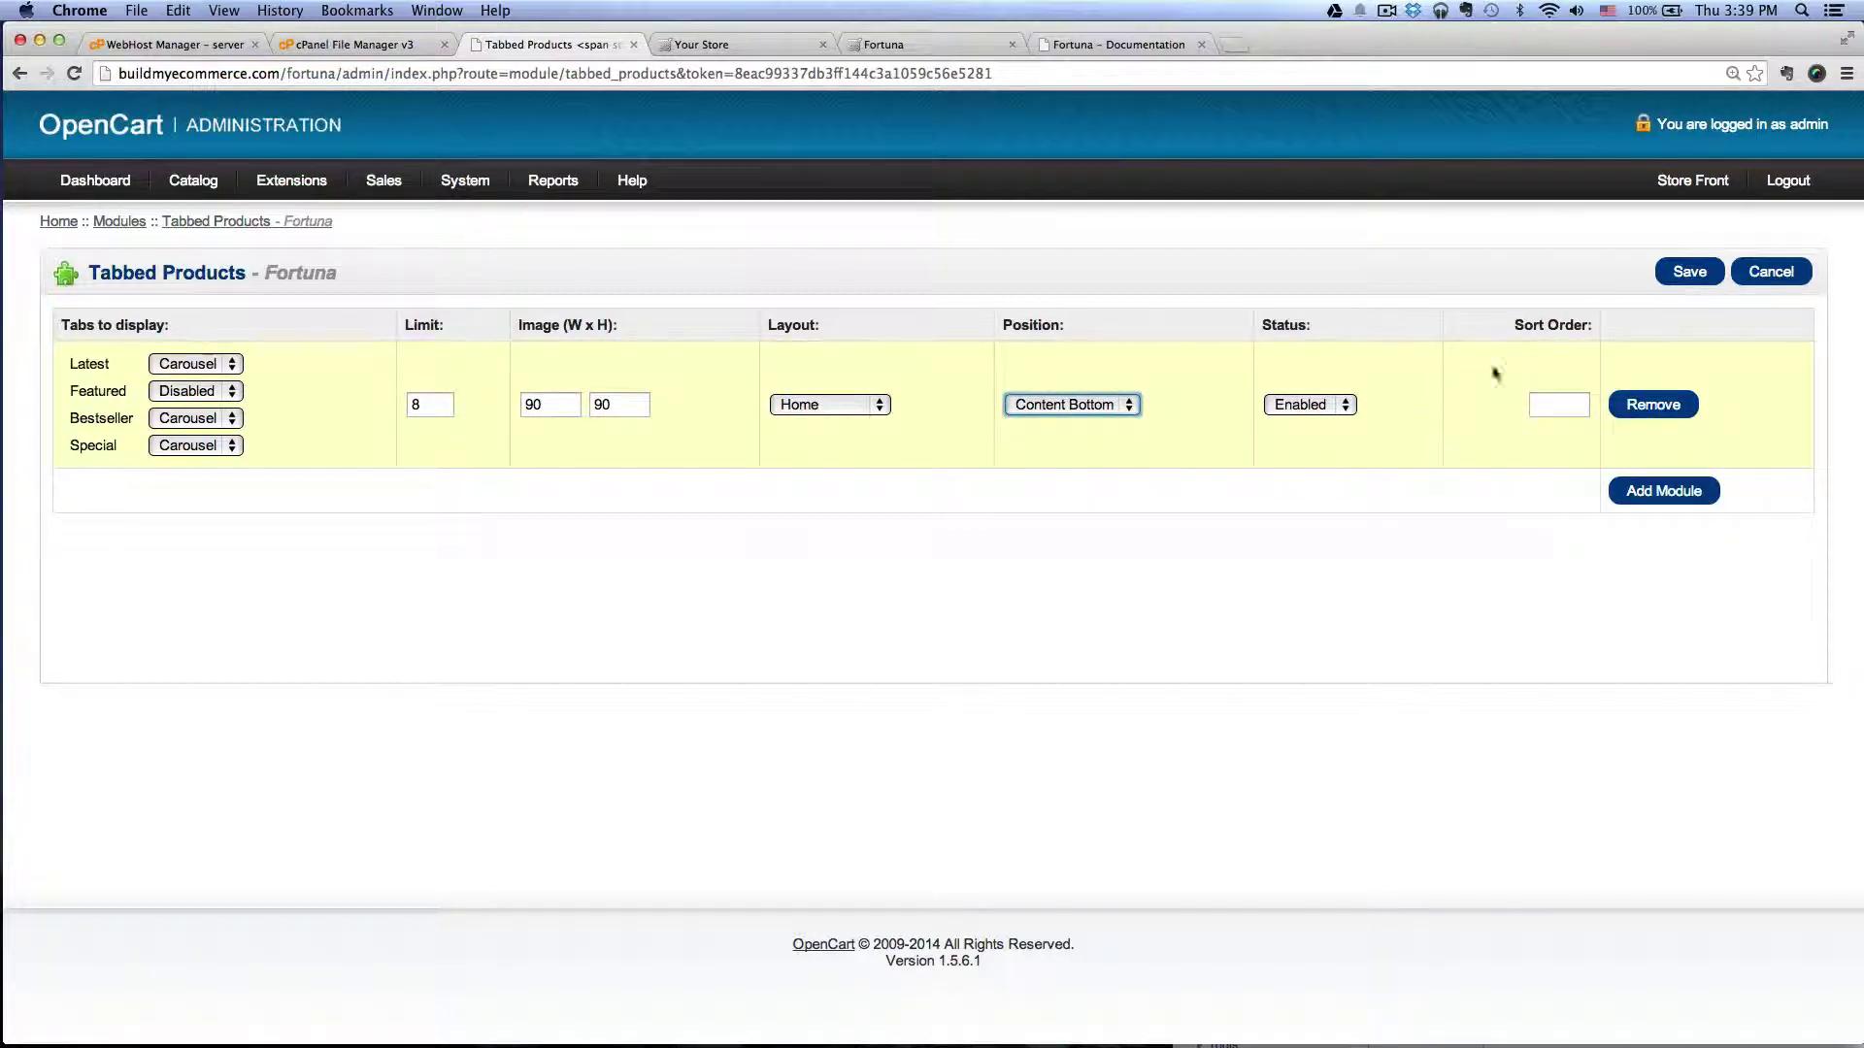
click(1665, 273)
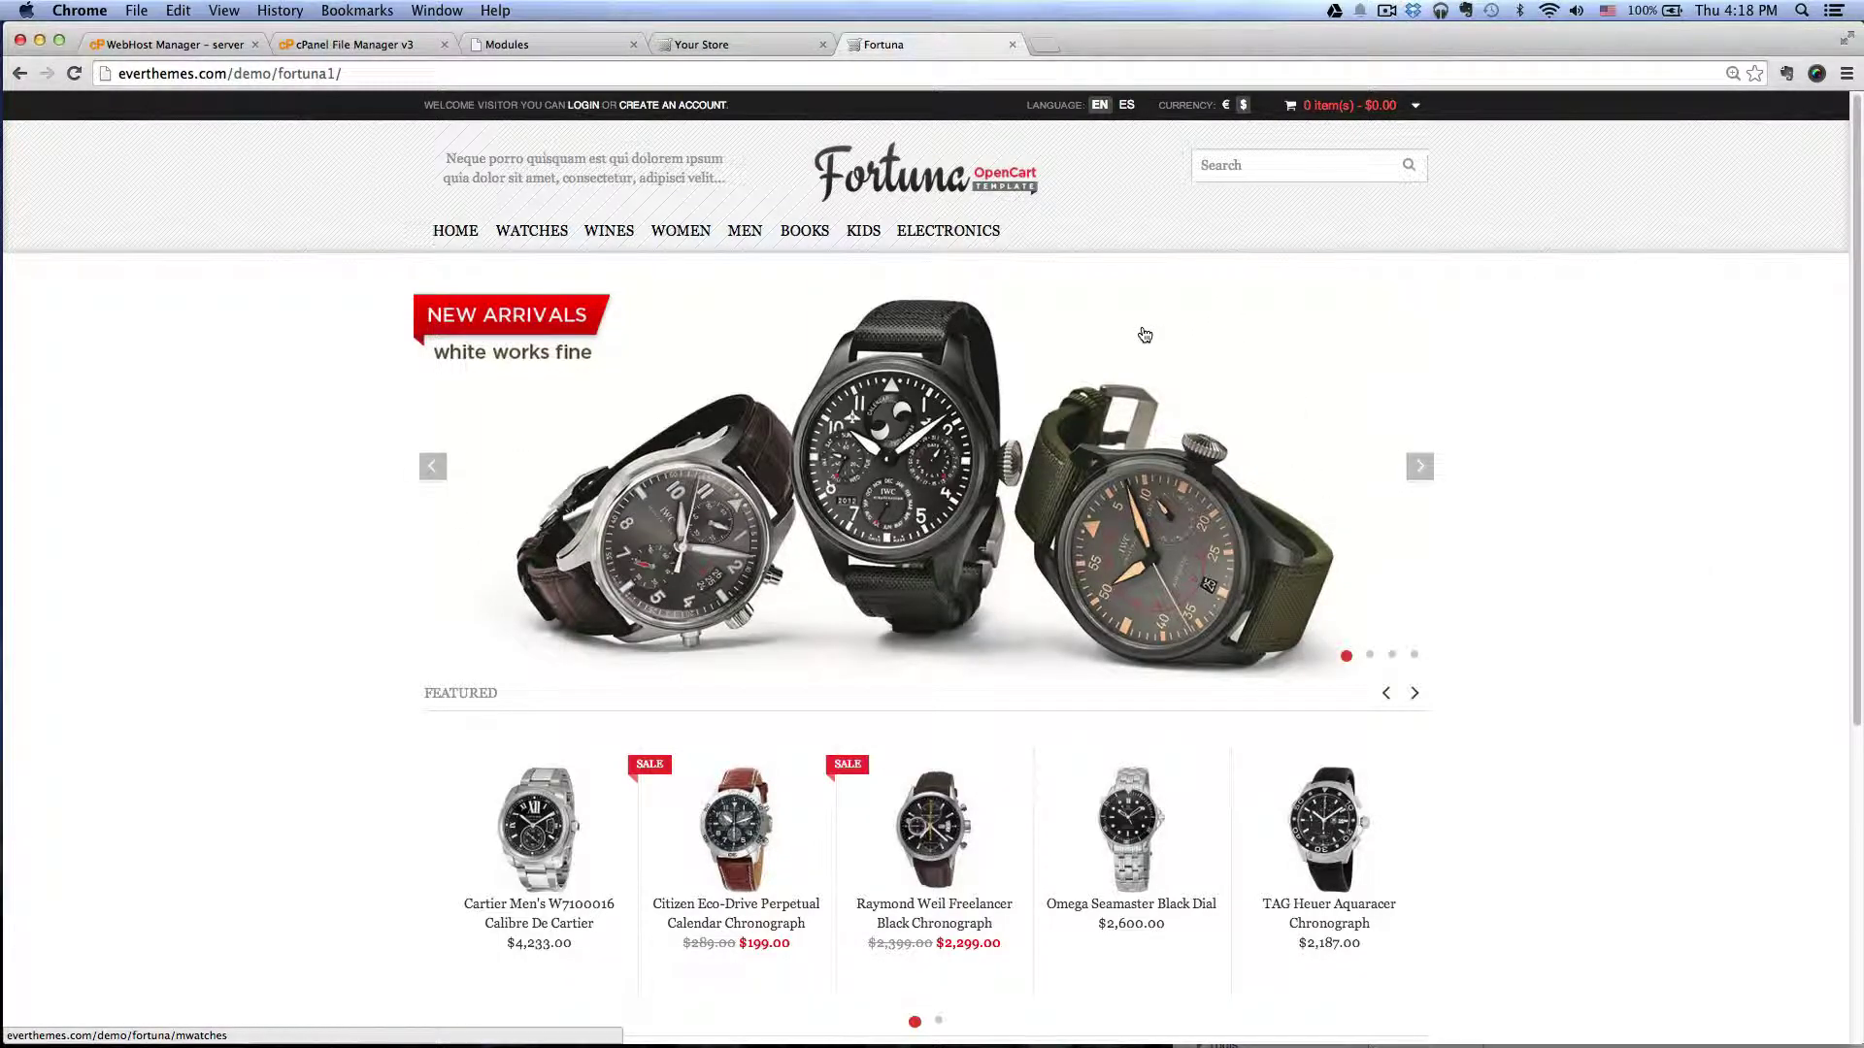
right_click(889, 402)
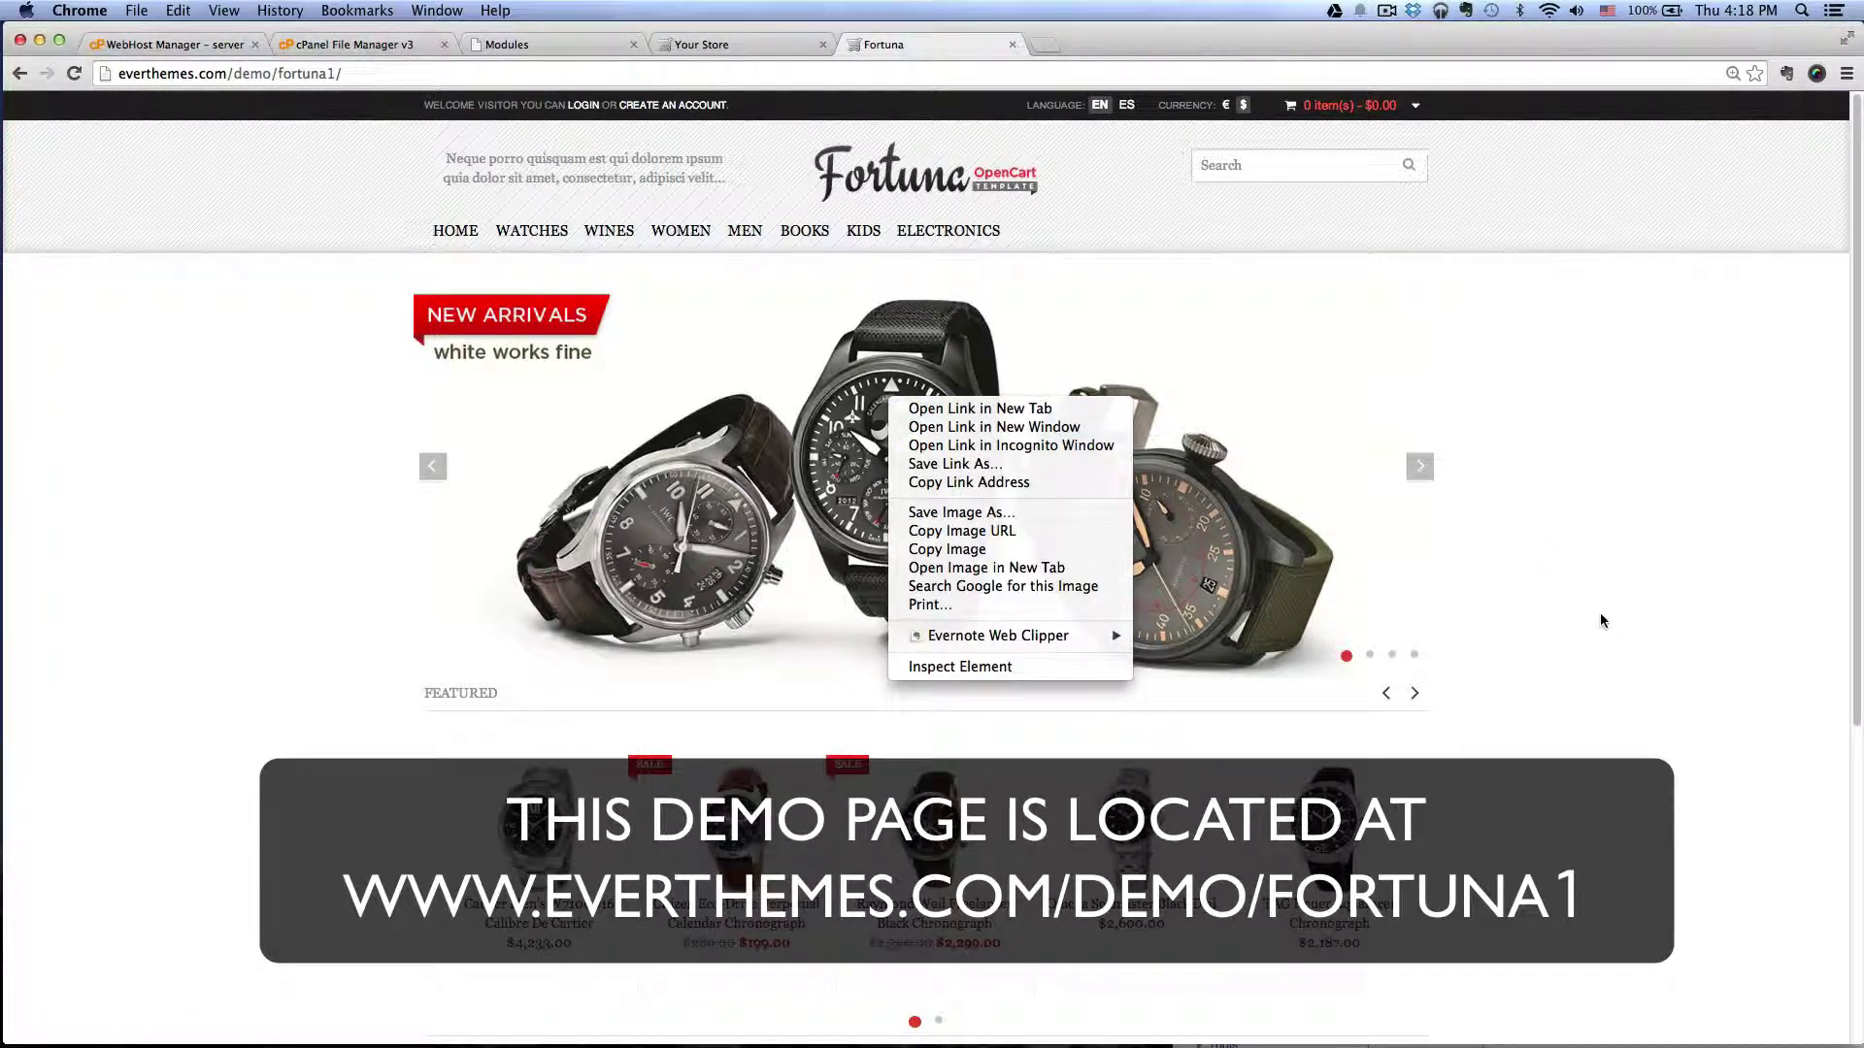
click(1602, 643)
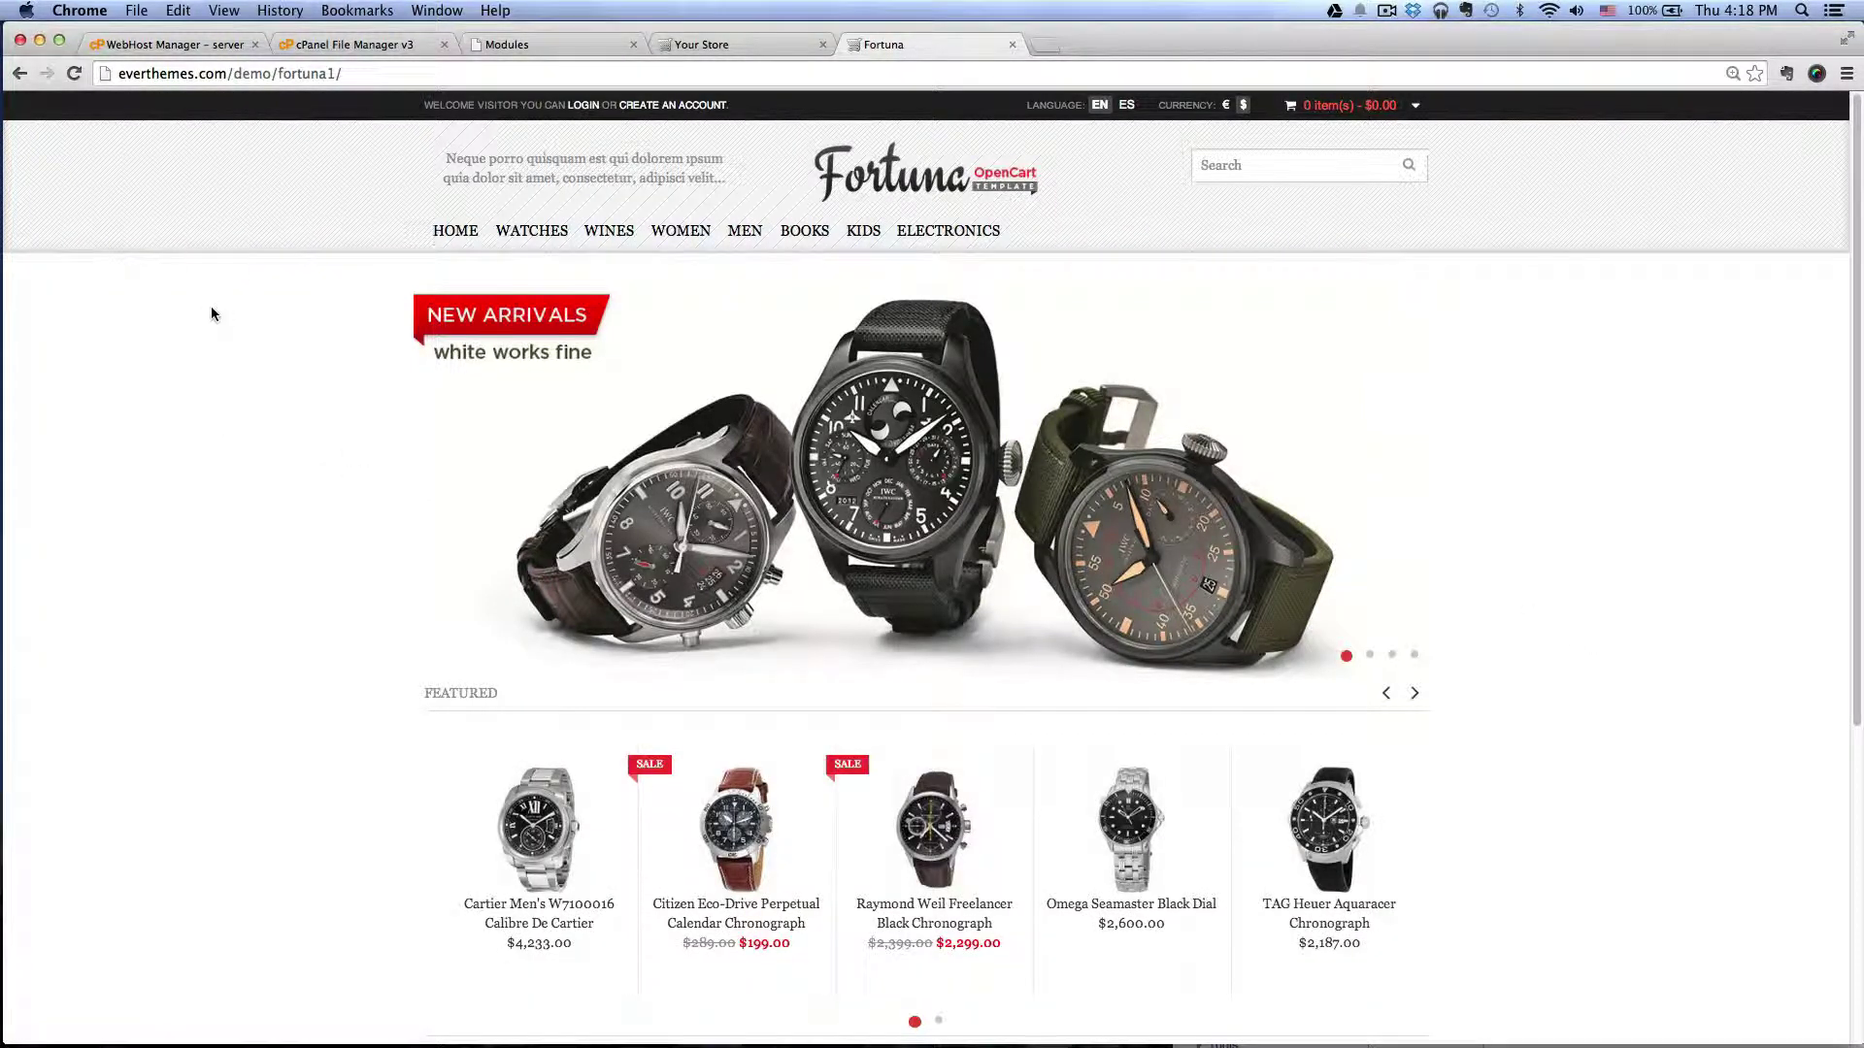
Return to the OpenCart admin and start a new enabled banner named Top Banner in the Banners design section
click(516, 48)
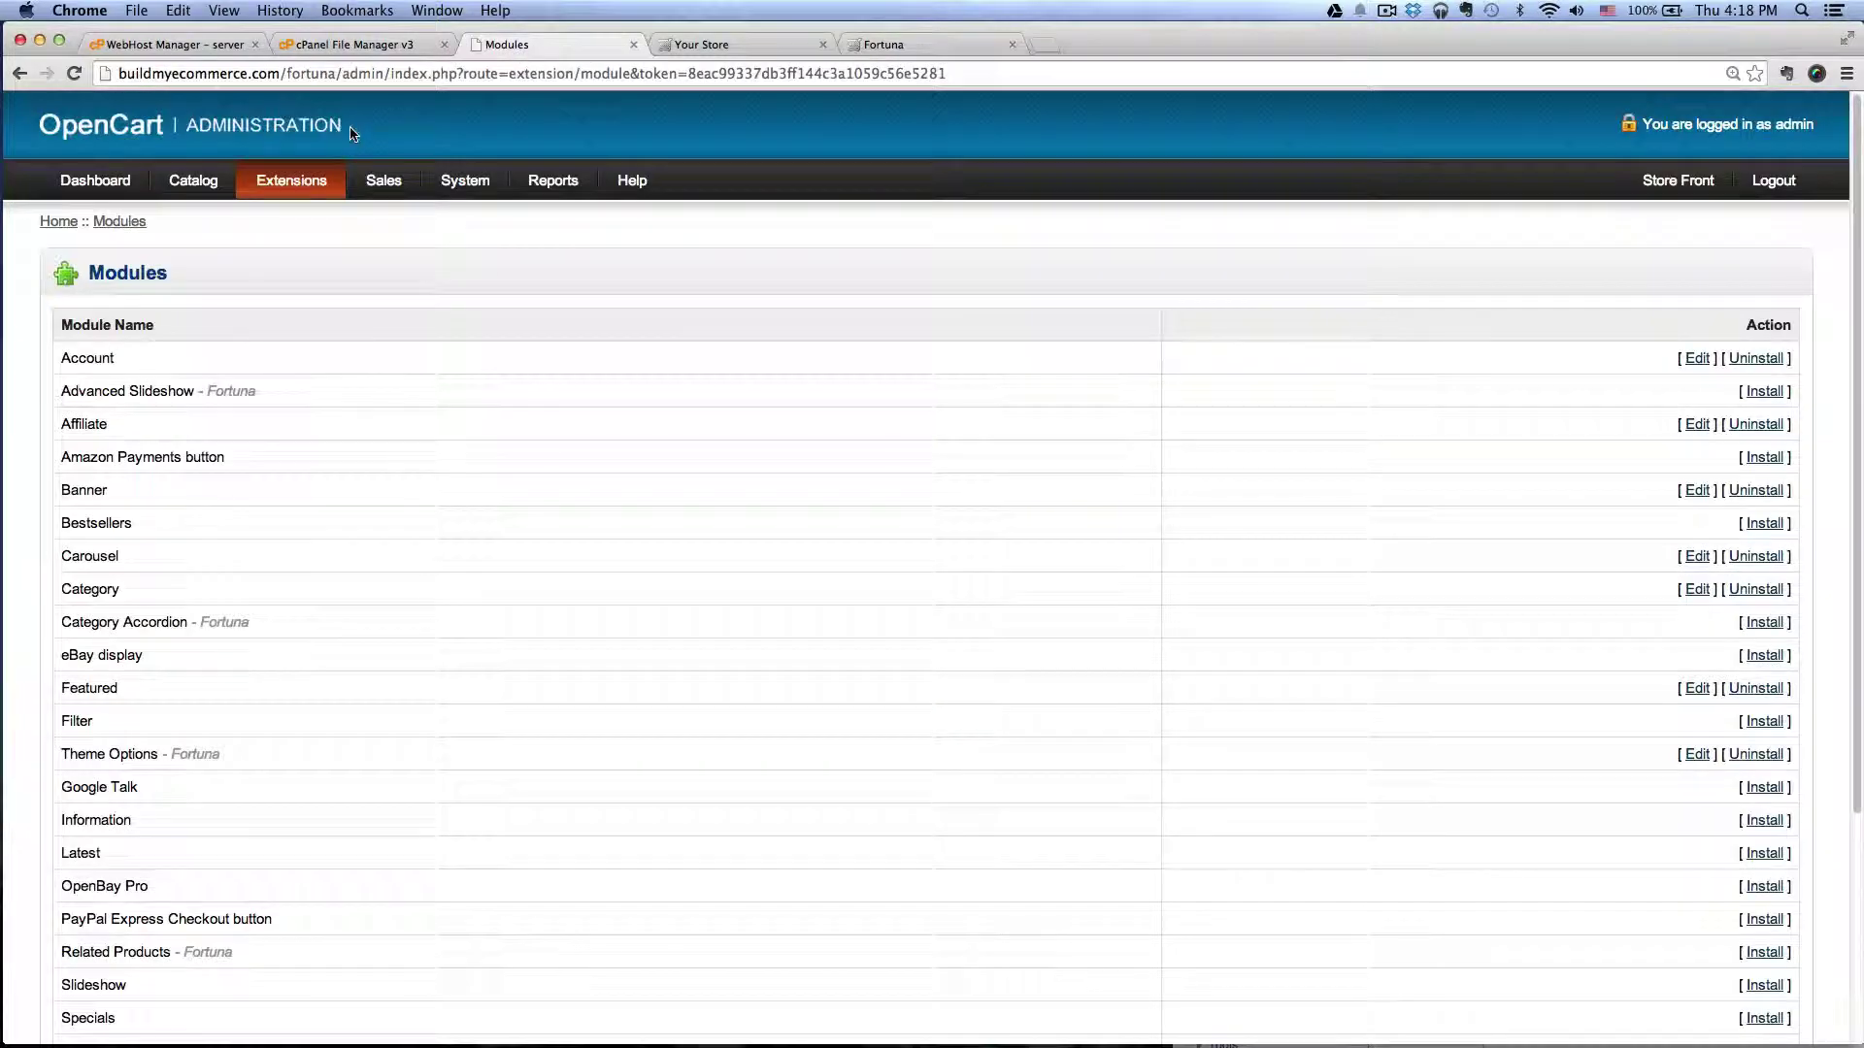
mouse_move(473, 191)
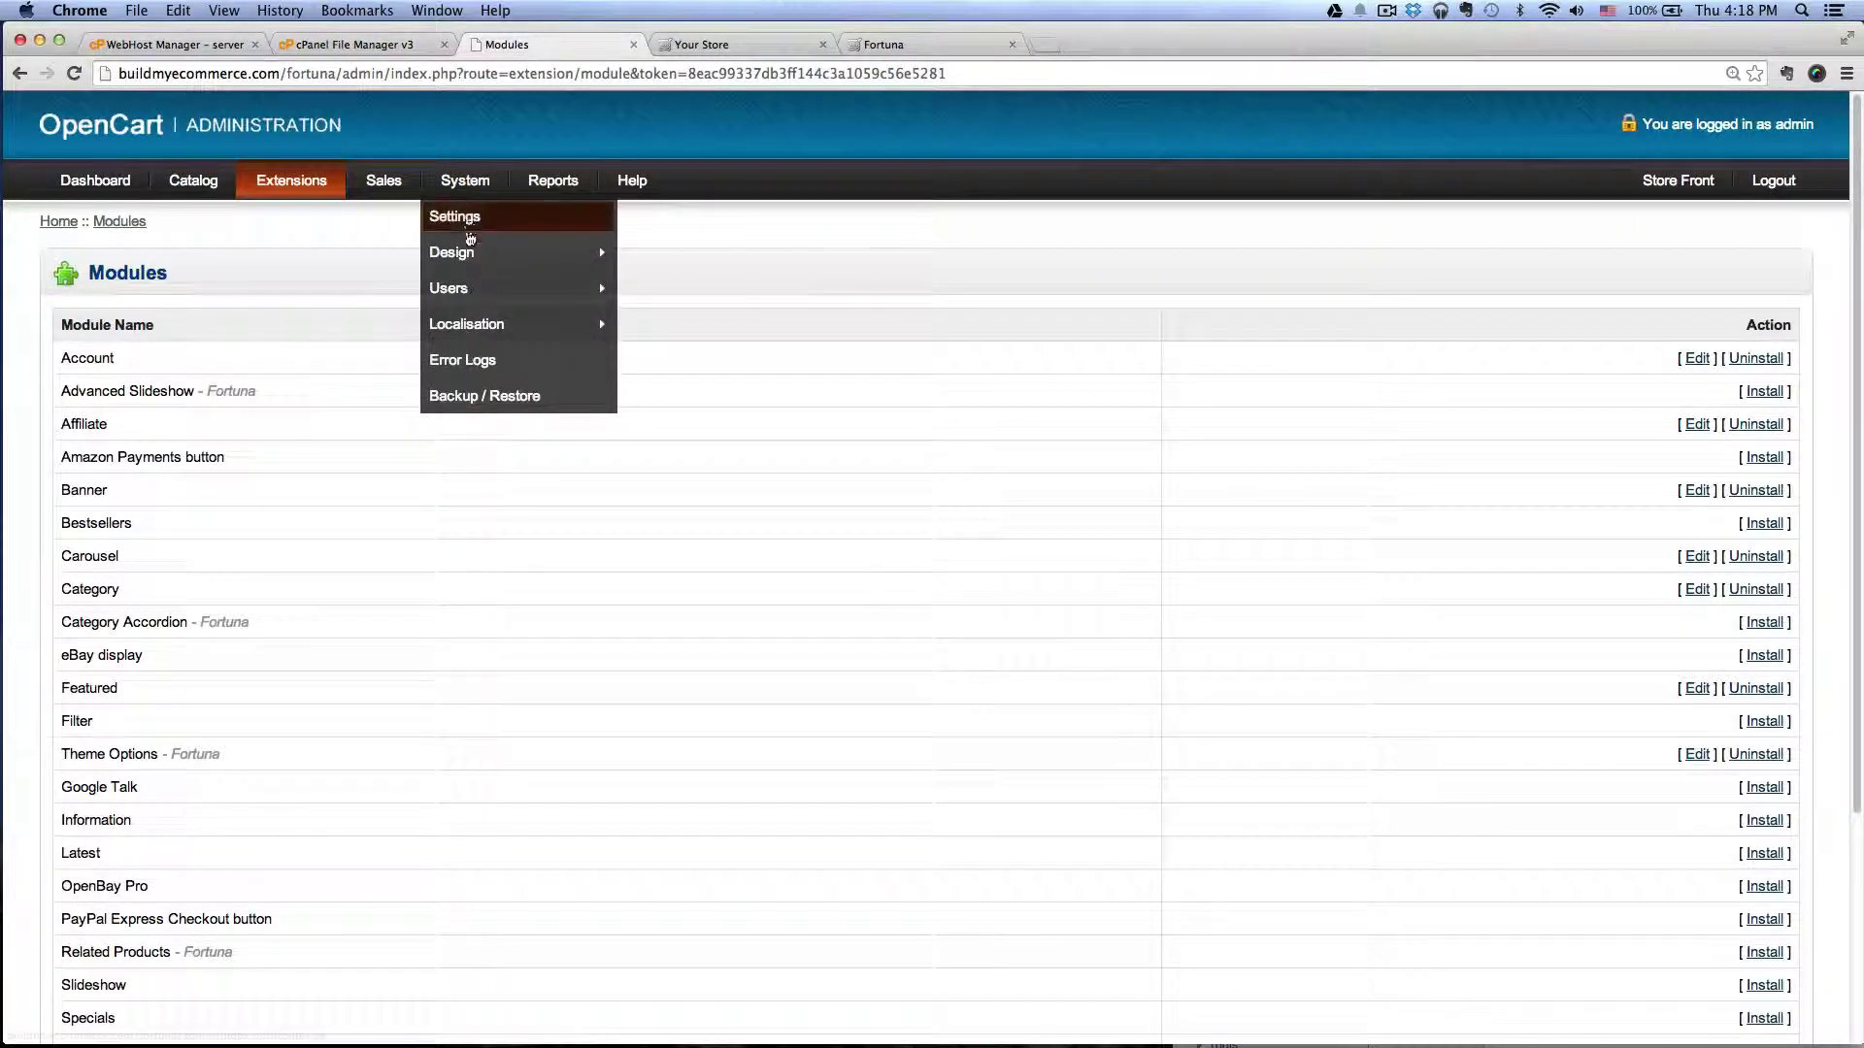
mouse_move(543, 255)
click(683, 297)
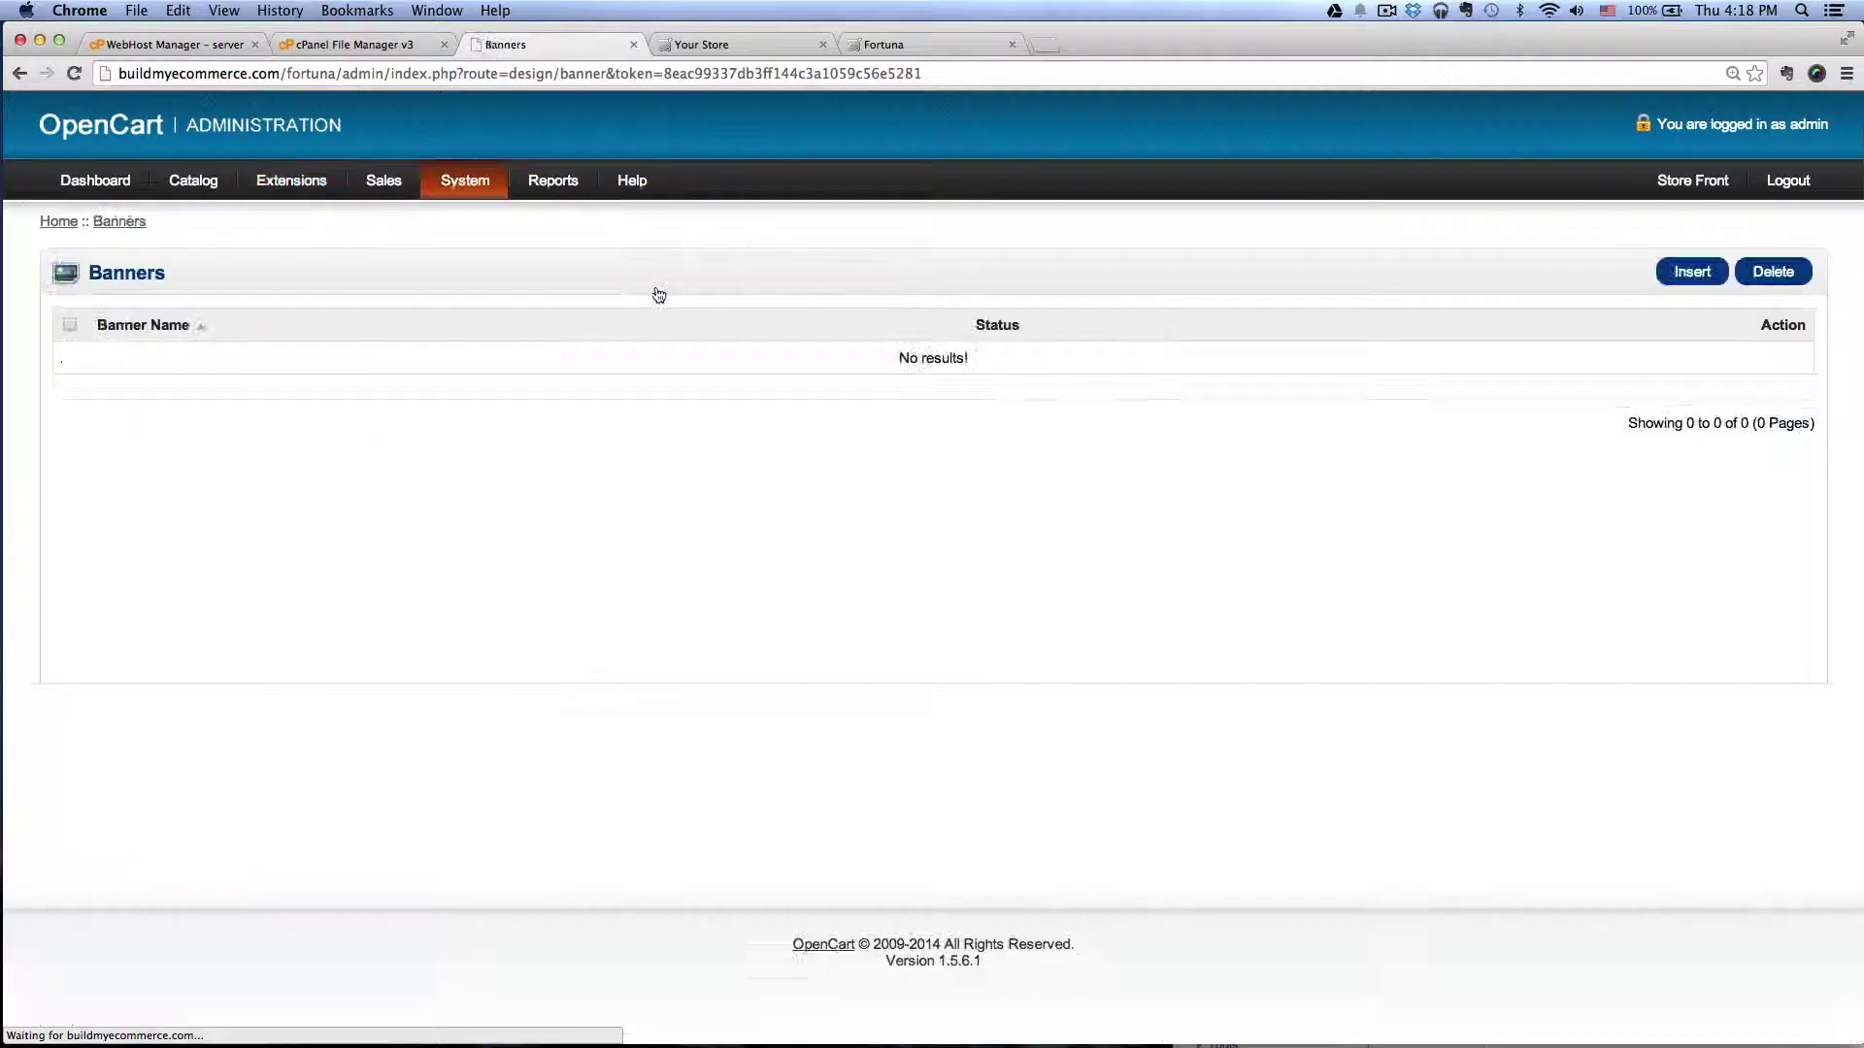
click(1691, 274)
click(778, 336)
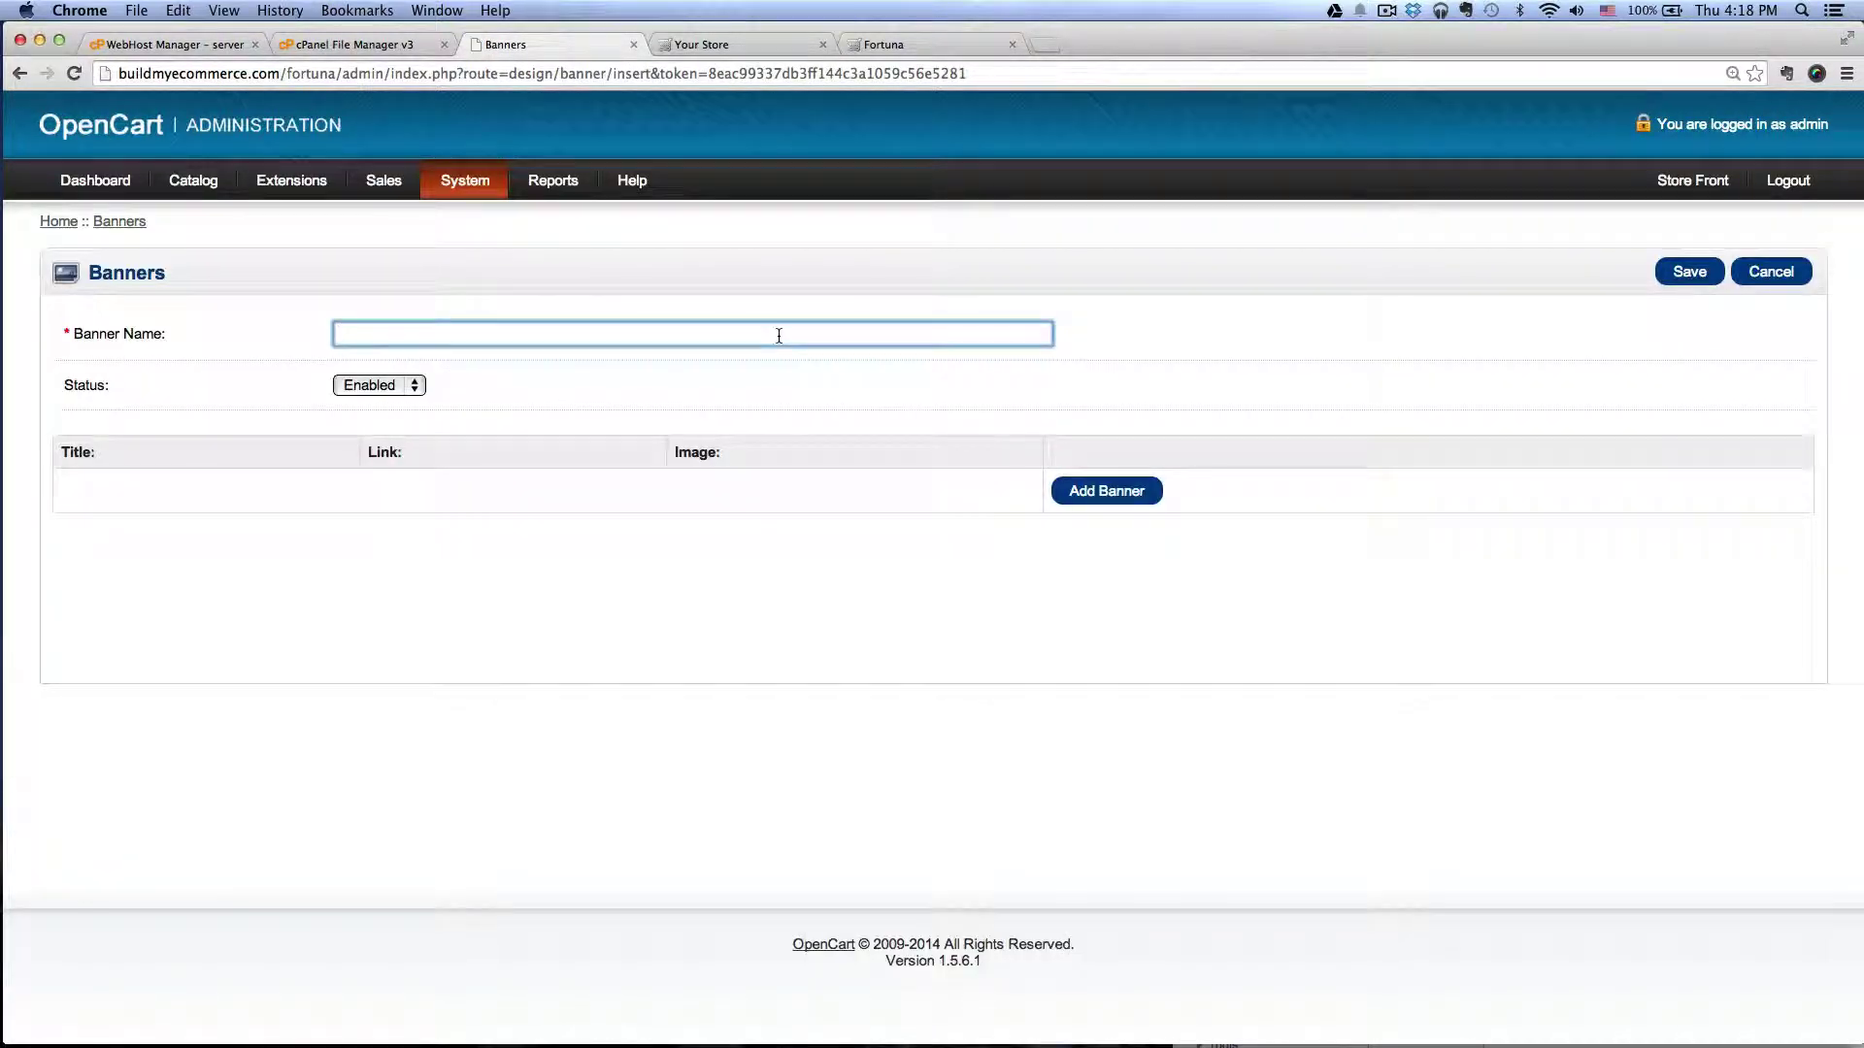
text(Top Banner)
click(1162, 357)
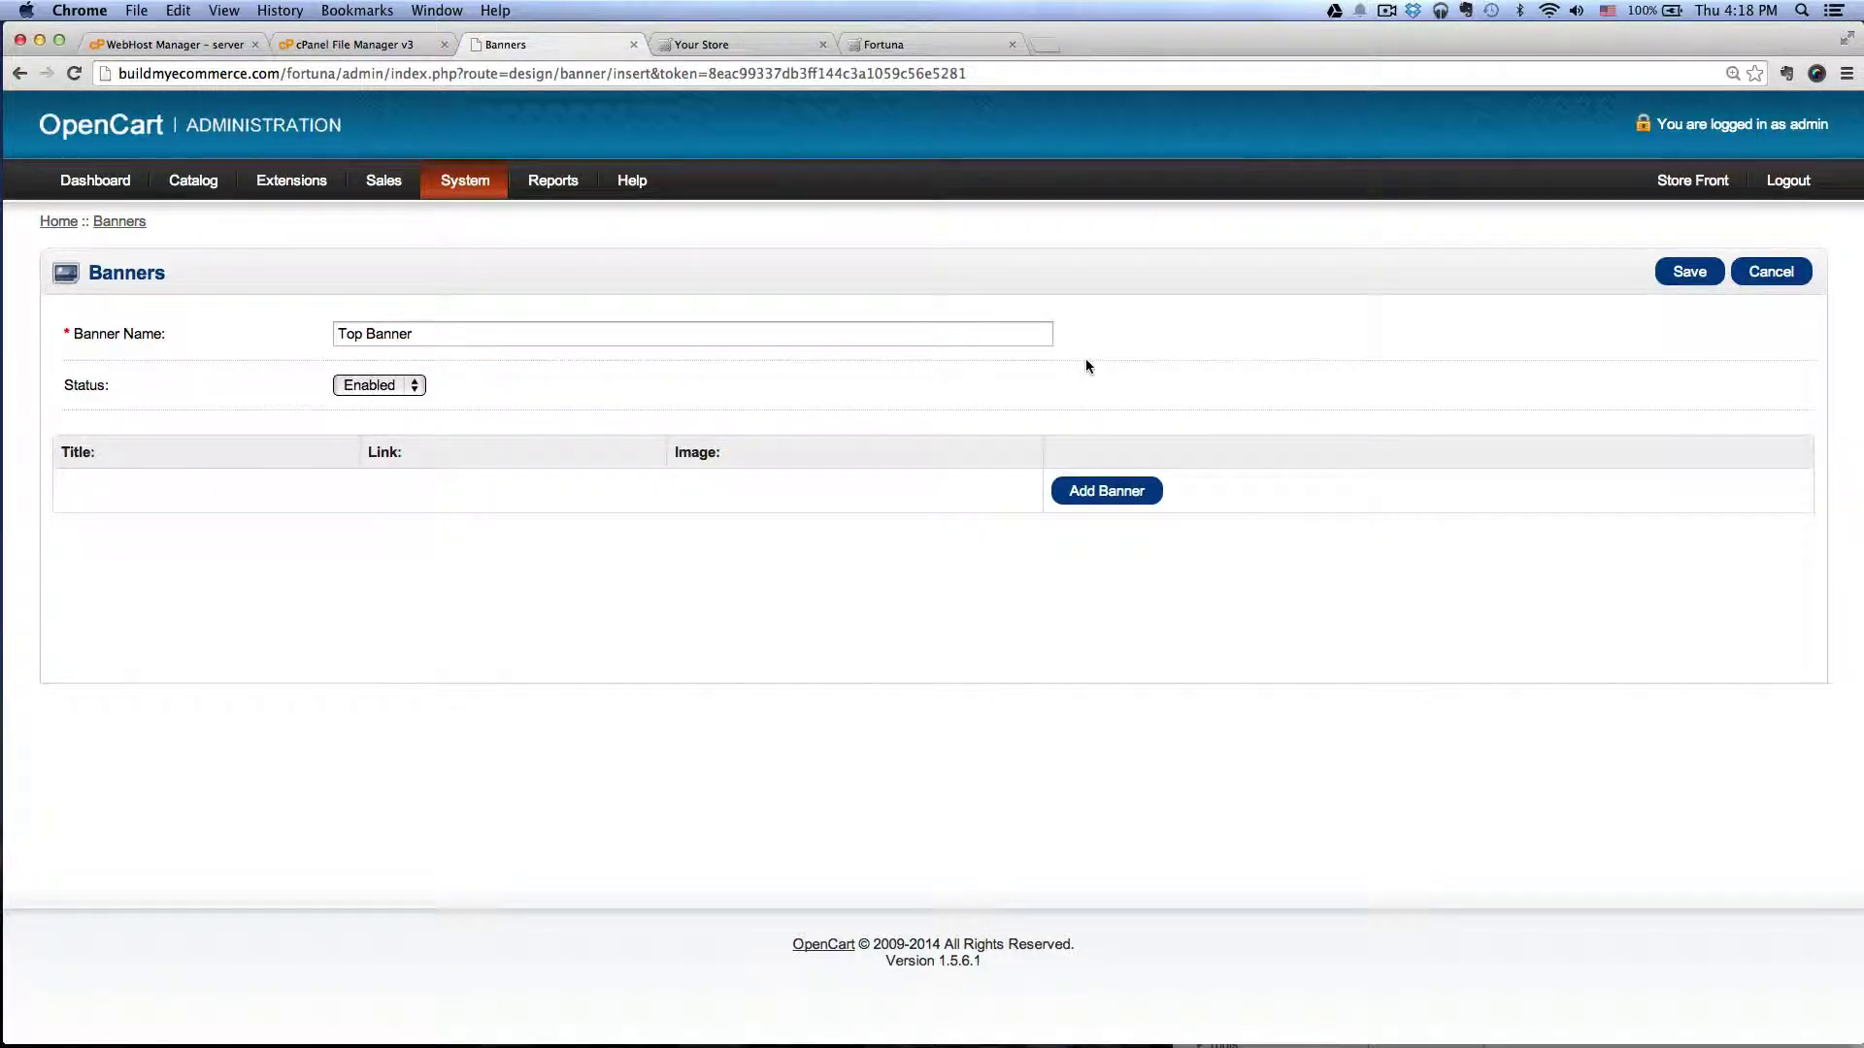
Add an image row to the banner, upload fslide1-940x380.jpg from the Main_Homepage_Banner folder and choose it as the row's image
click(1103, 492)
click(1136, 630)
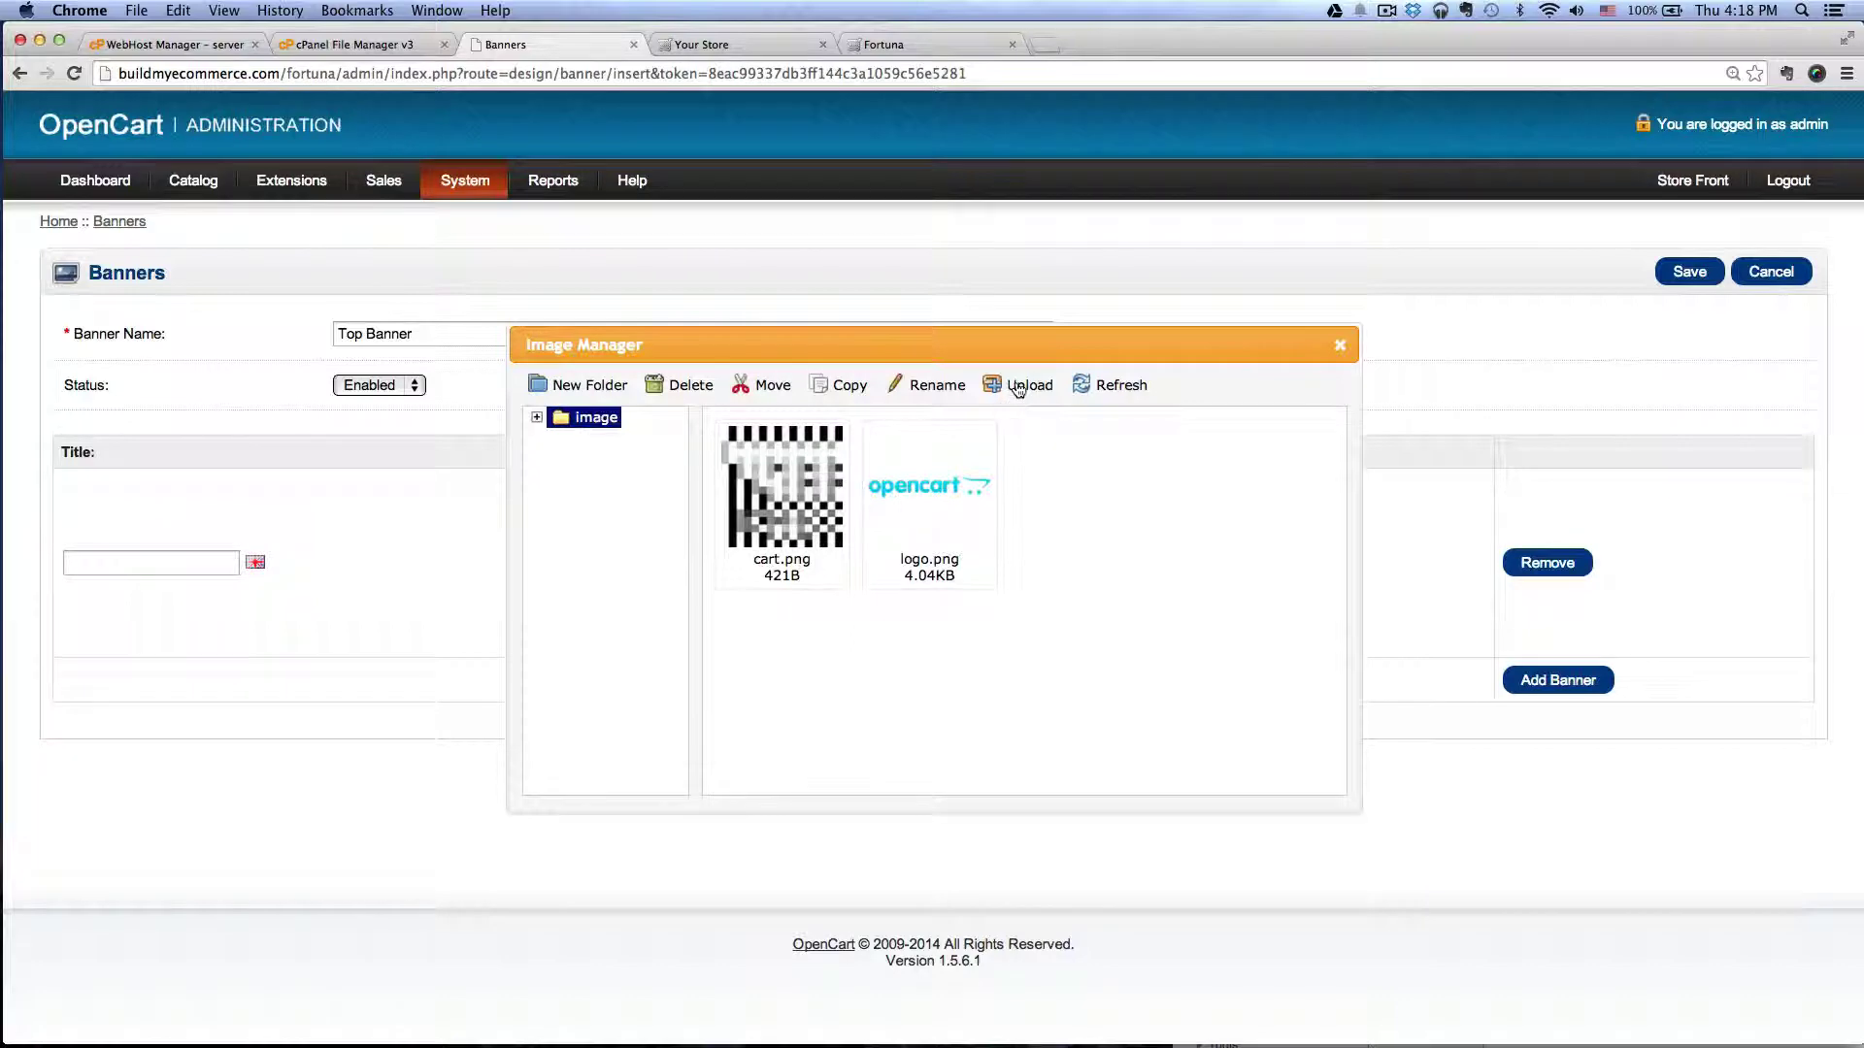
click(1017, 386)
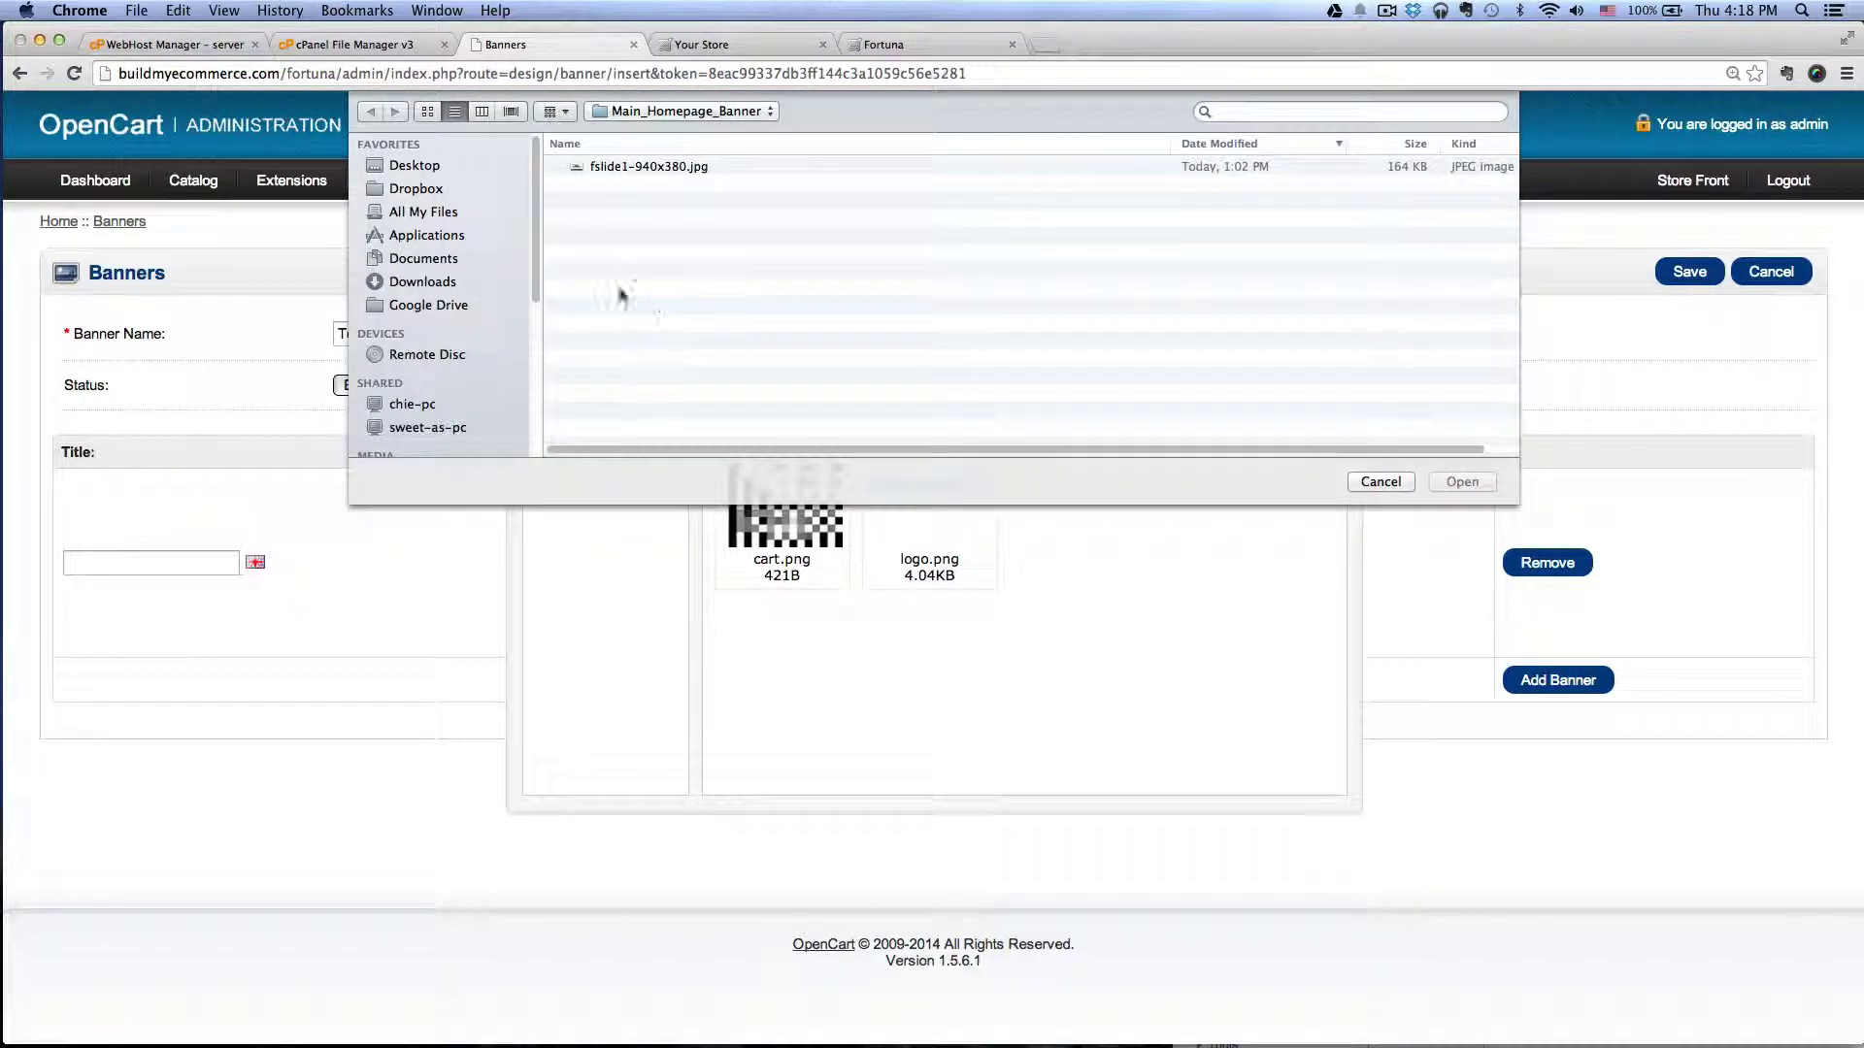
click(641, 168)
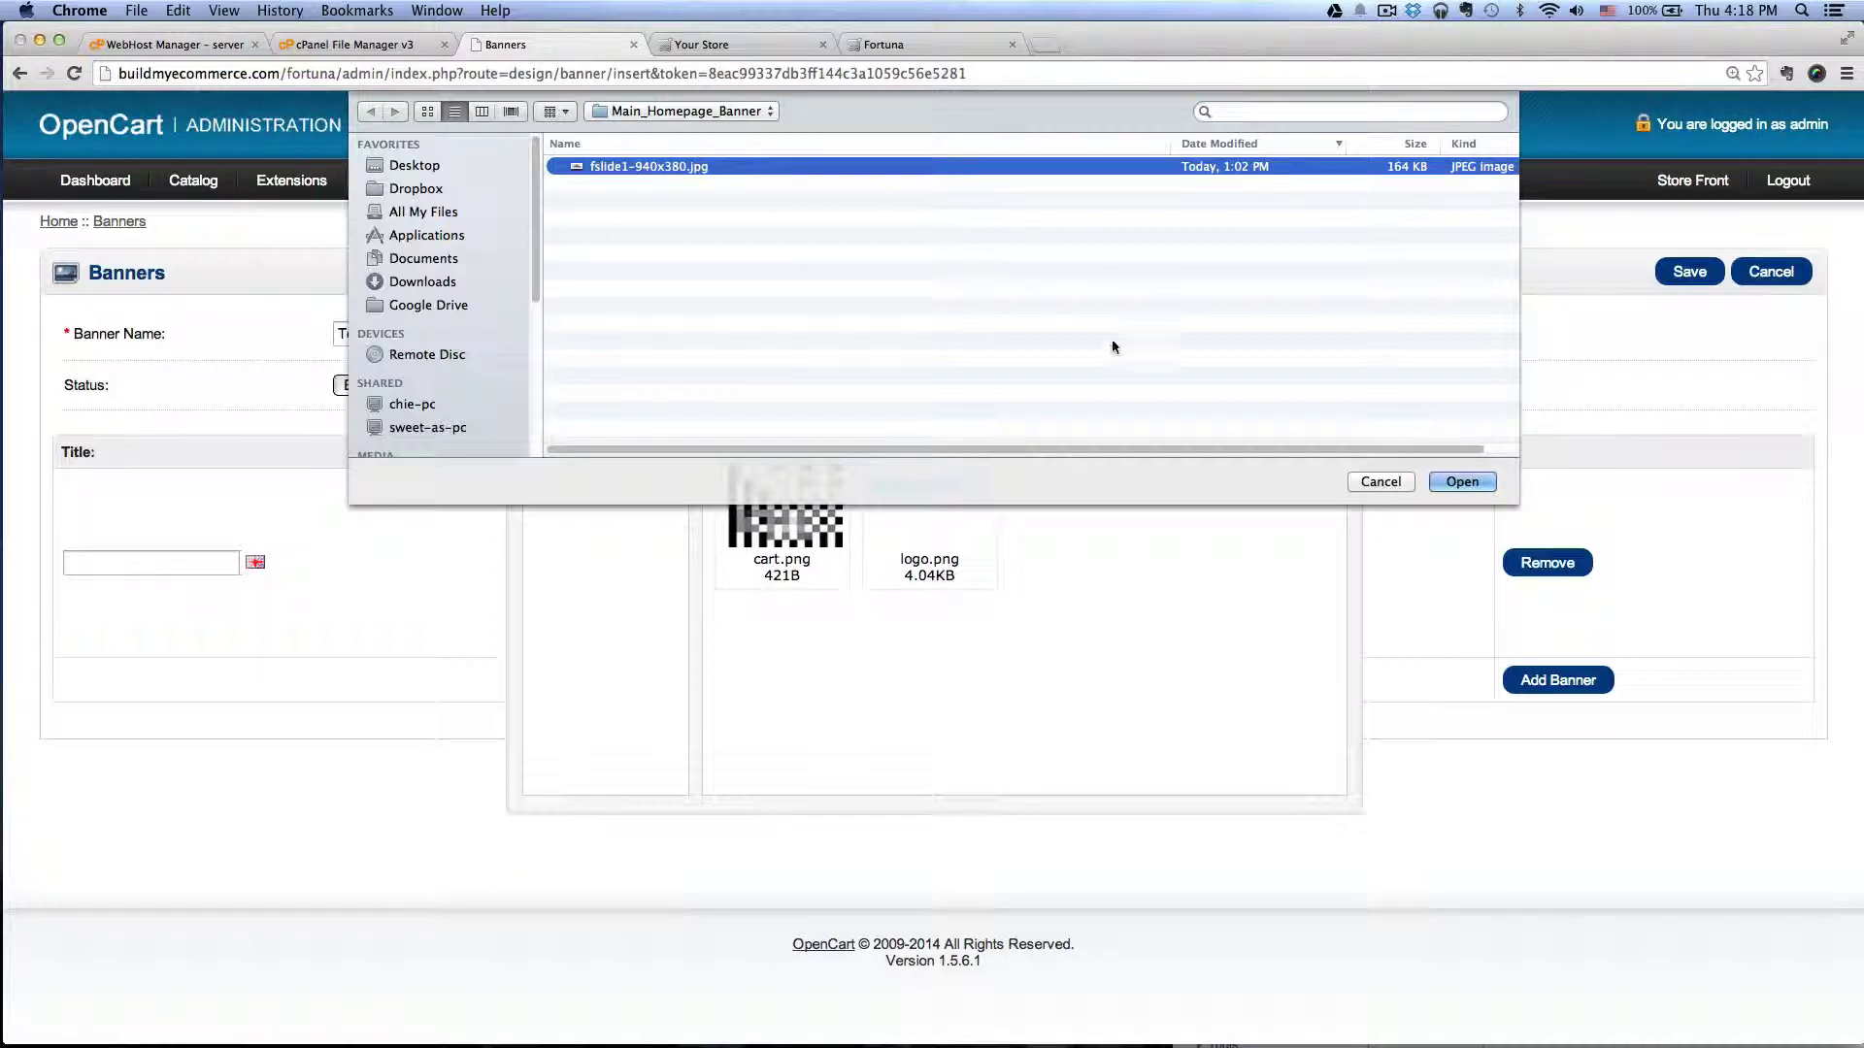
click(1462, 483)
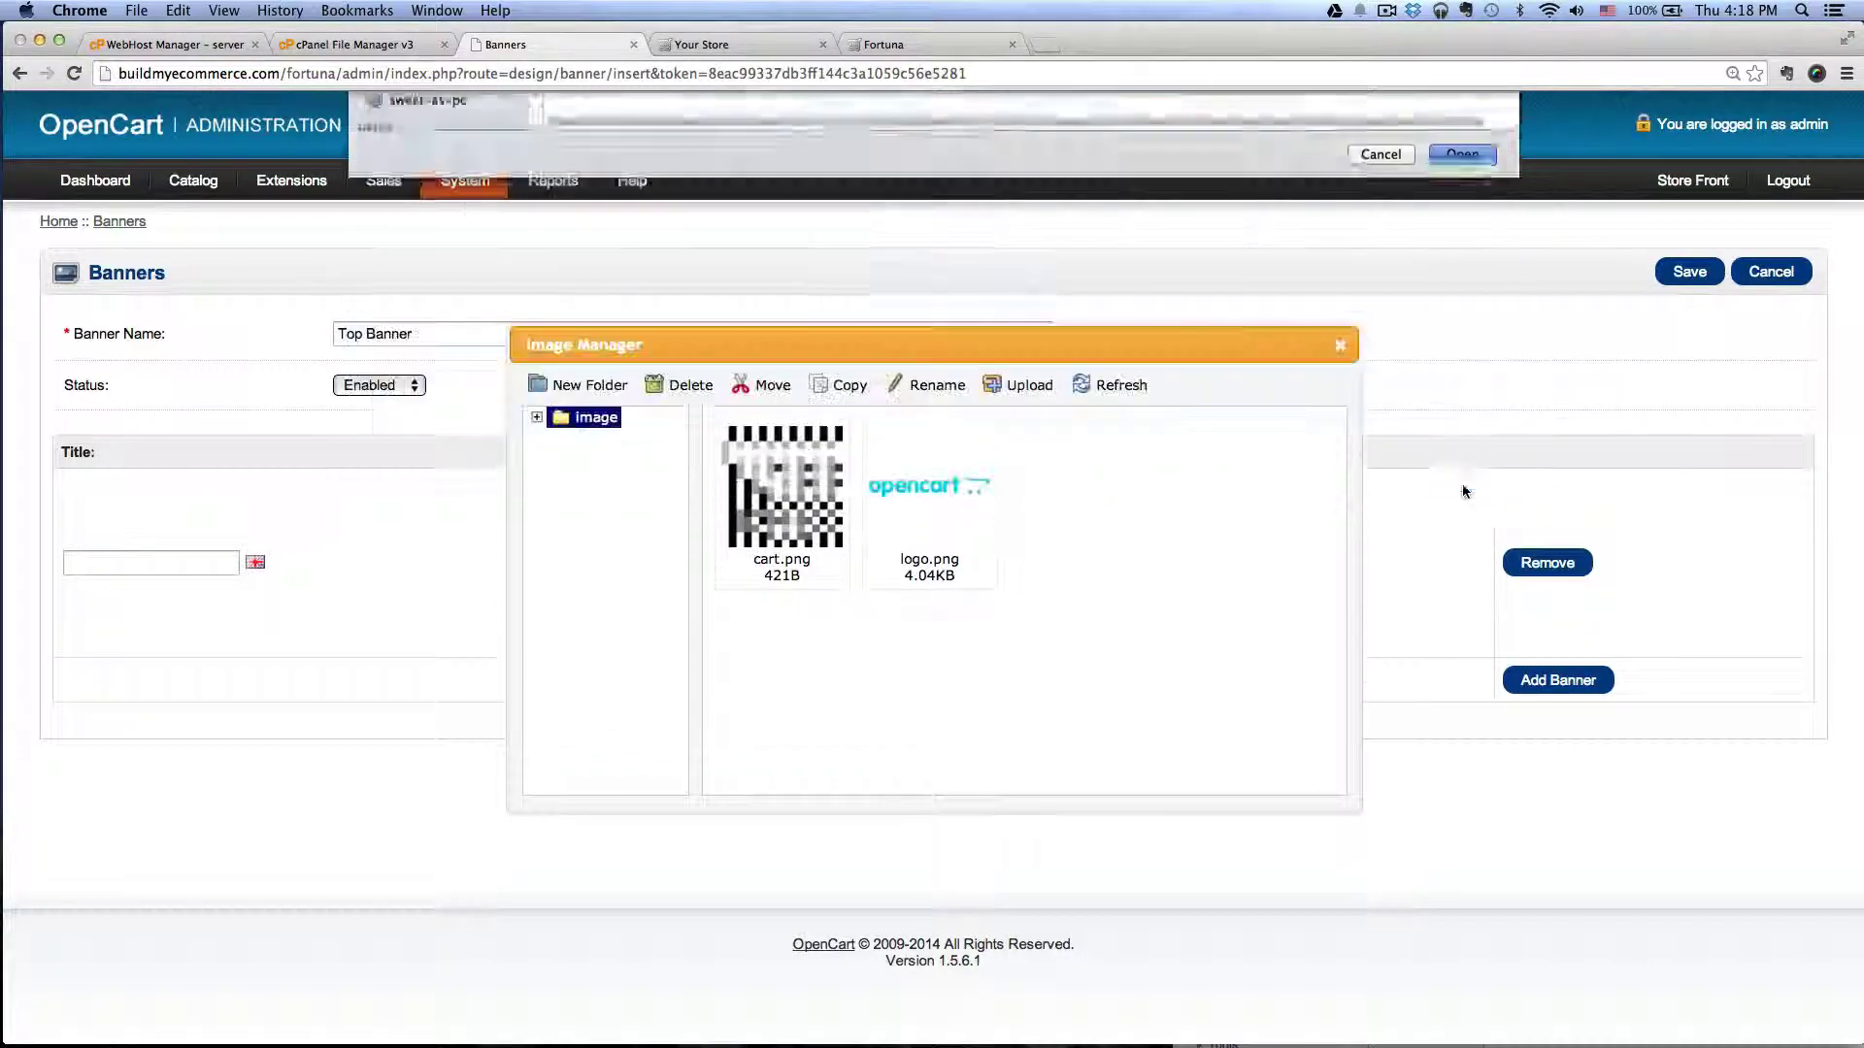
click(1077, 363)
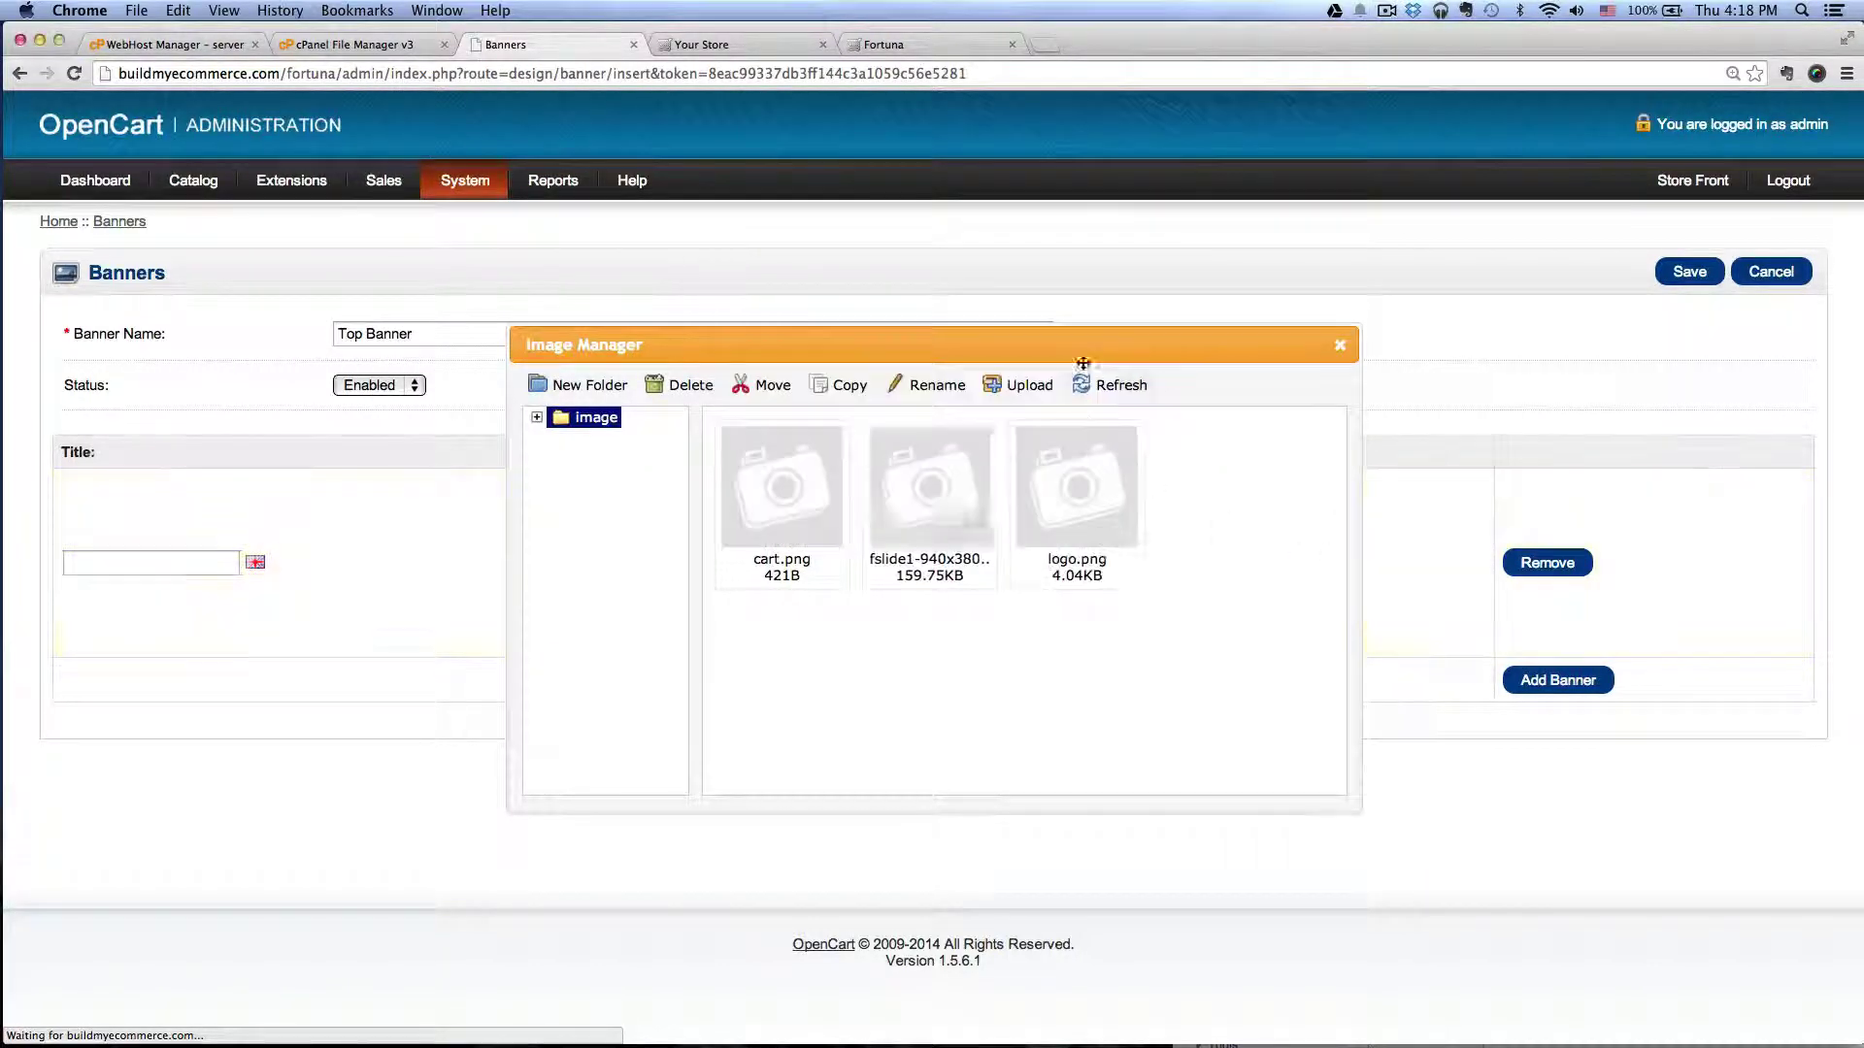
click(932, 463)
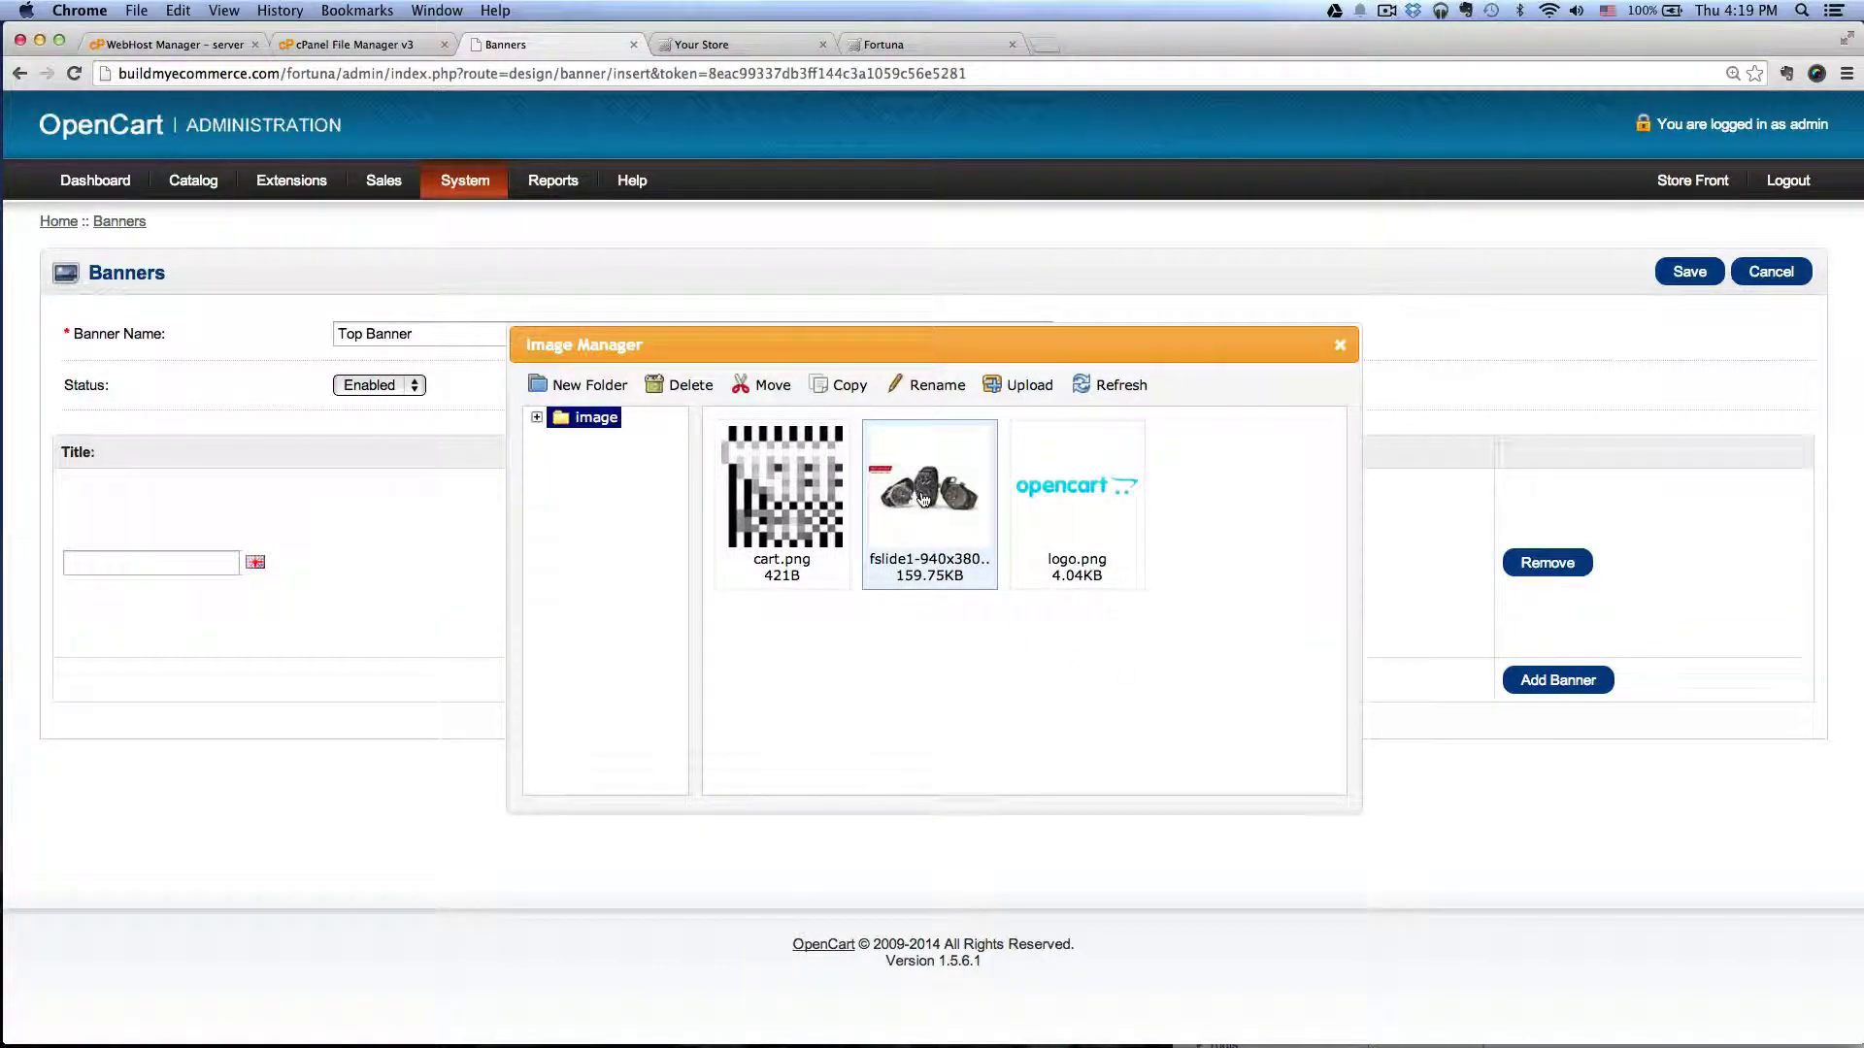
double_click(928, 494)
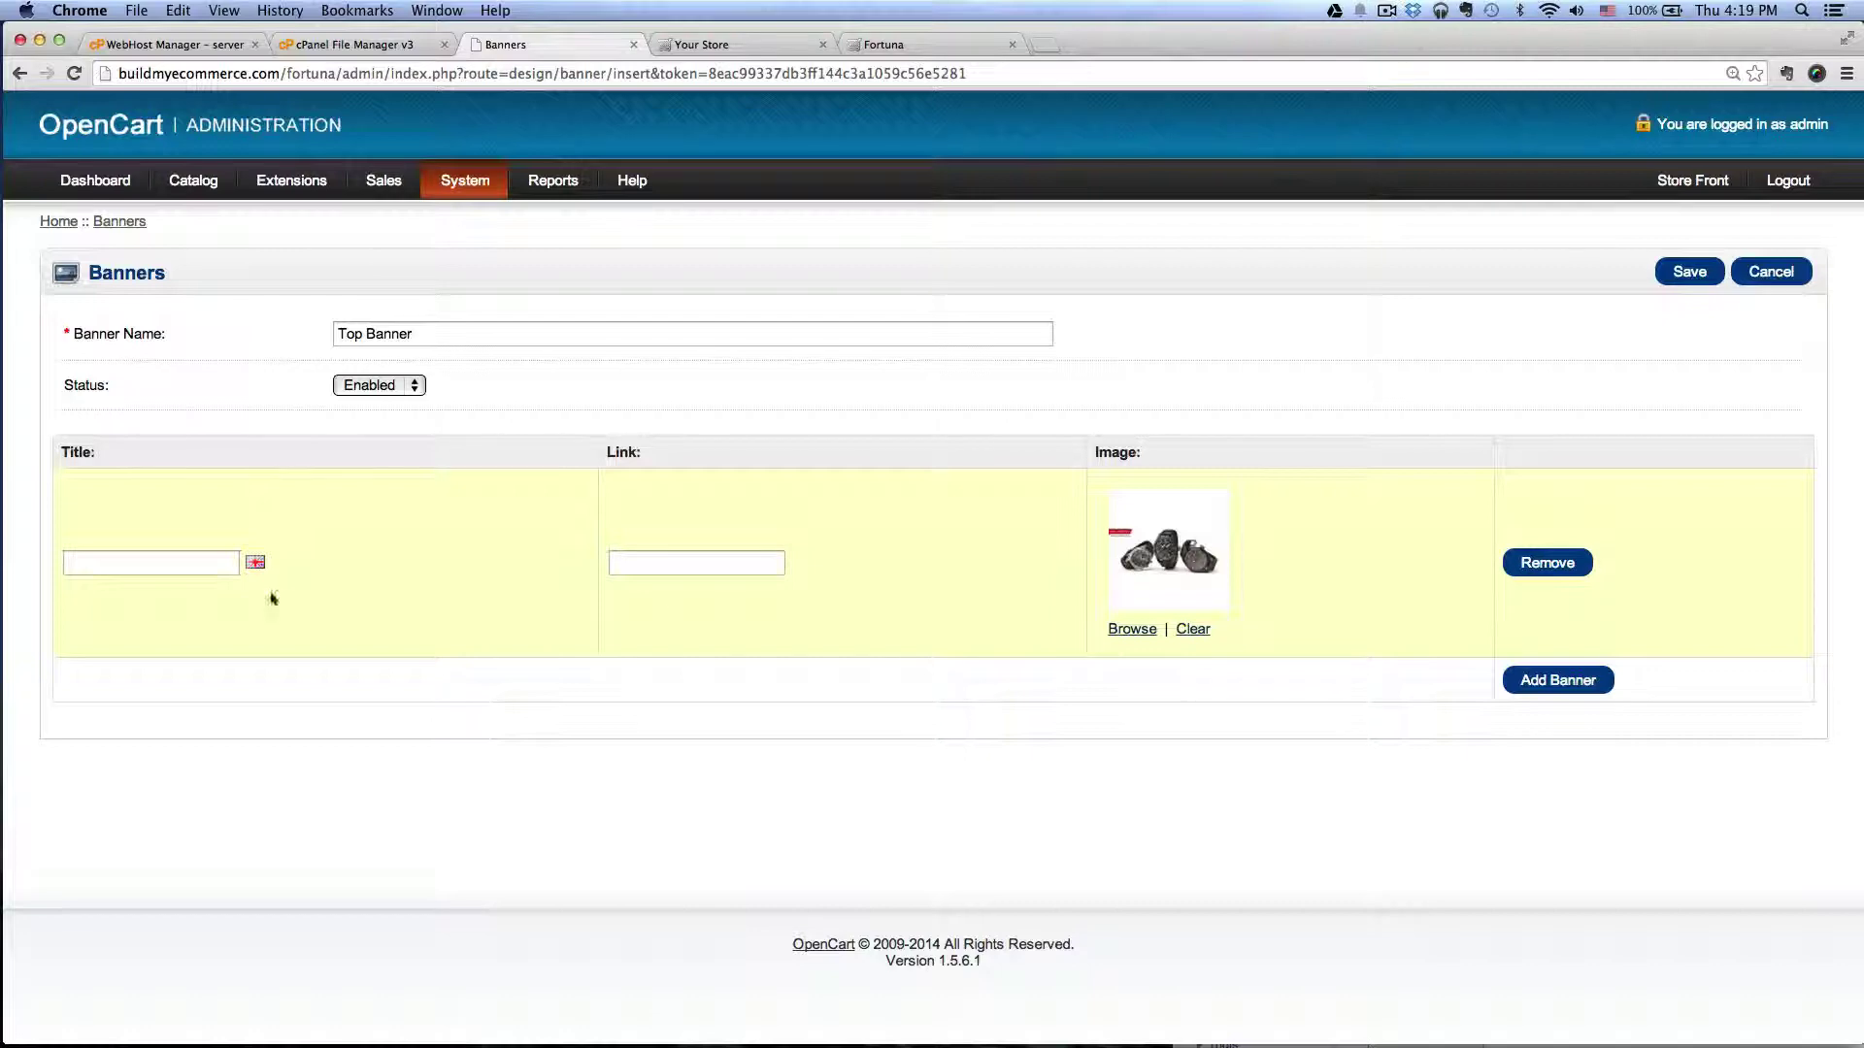
Title the banner image Top Banner, leave its link empty and save the banner
click(141, 563)
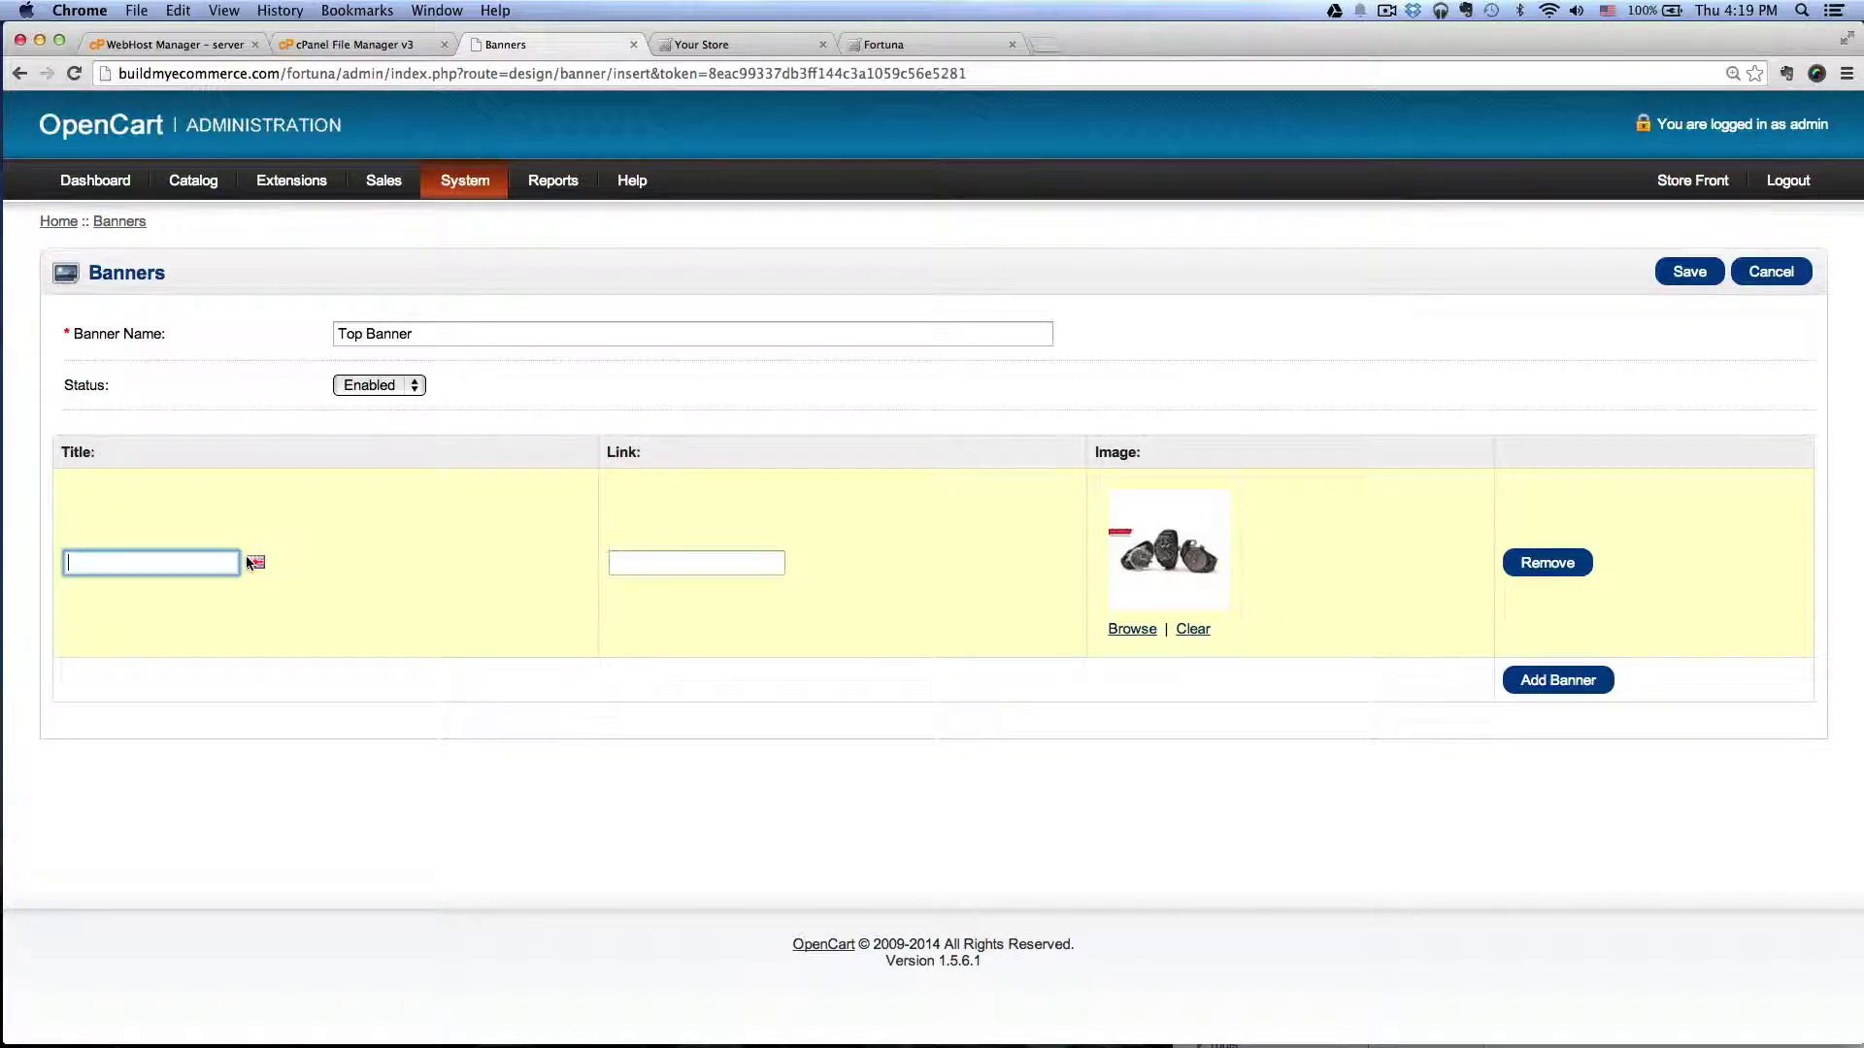
text(Top)
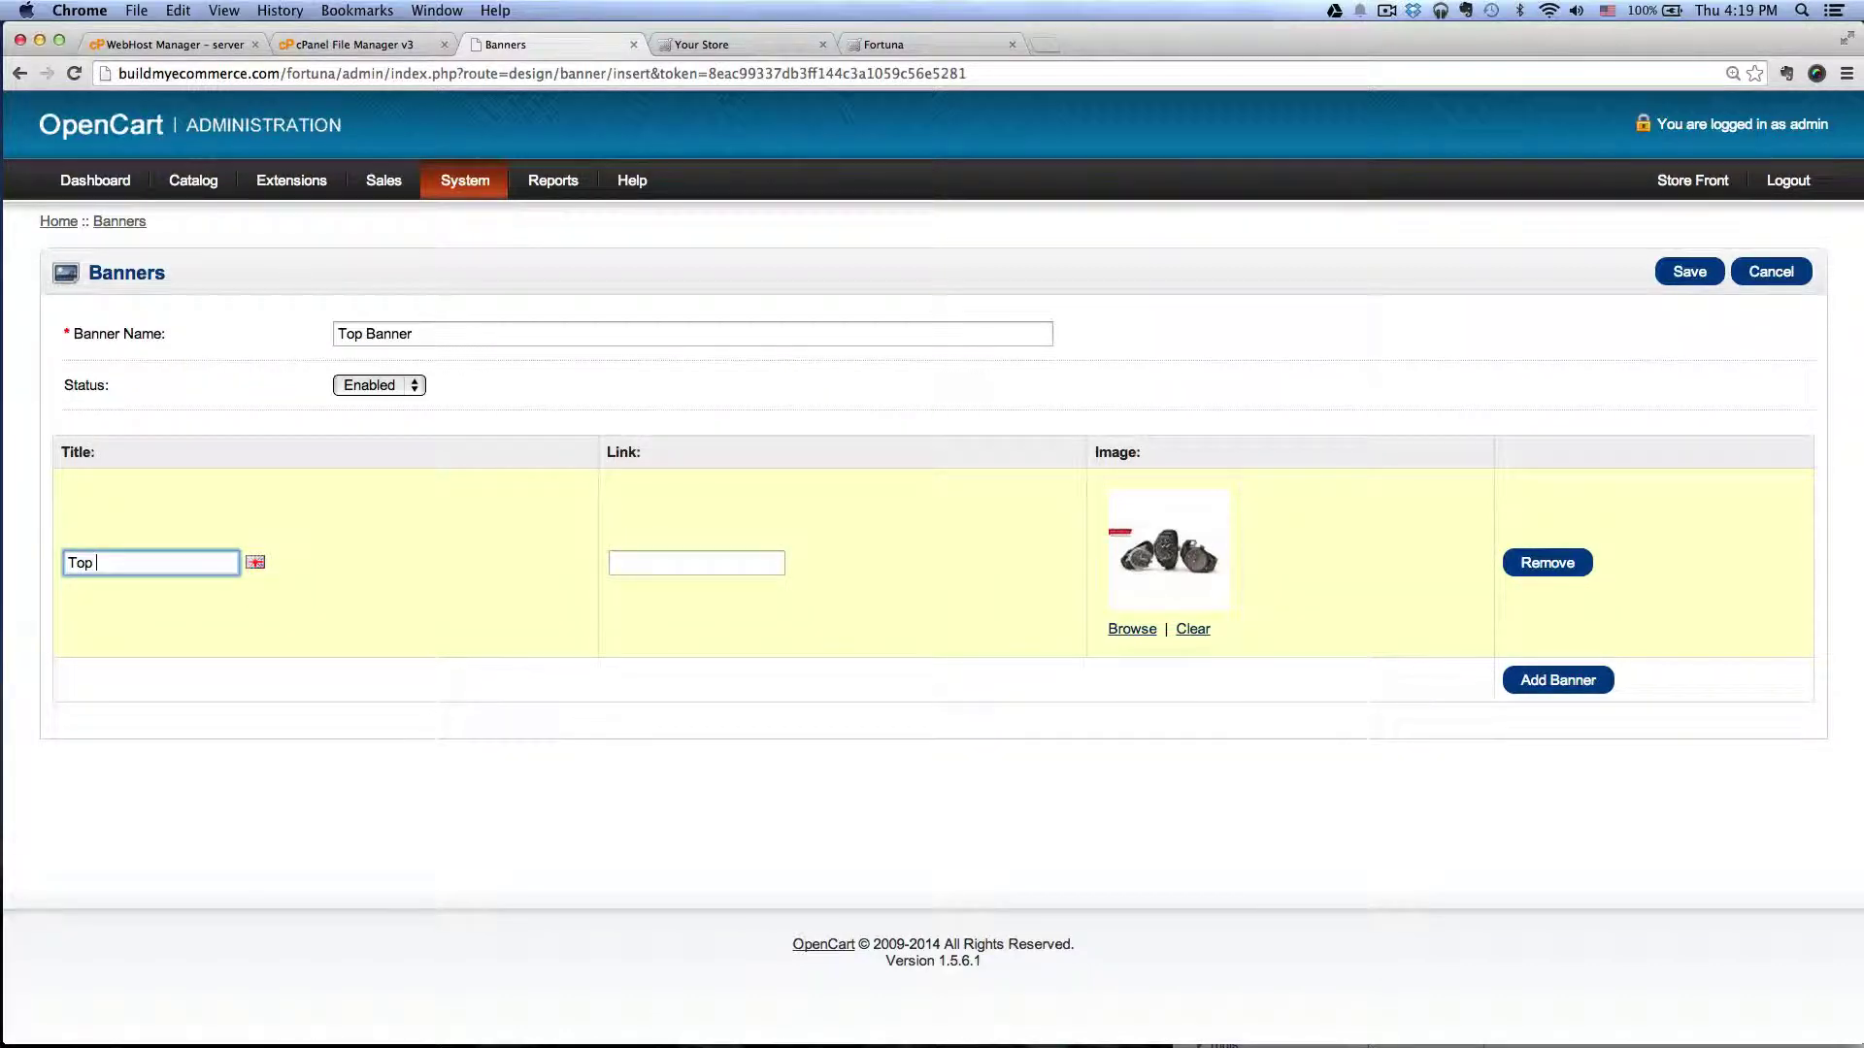
text( Banner)
key(Tab)
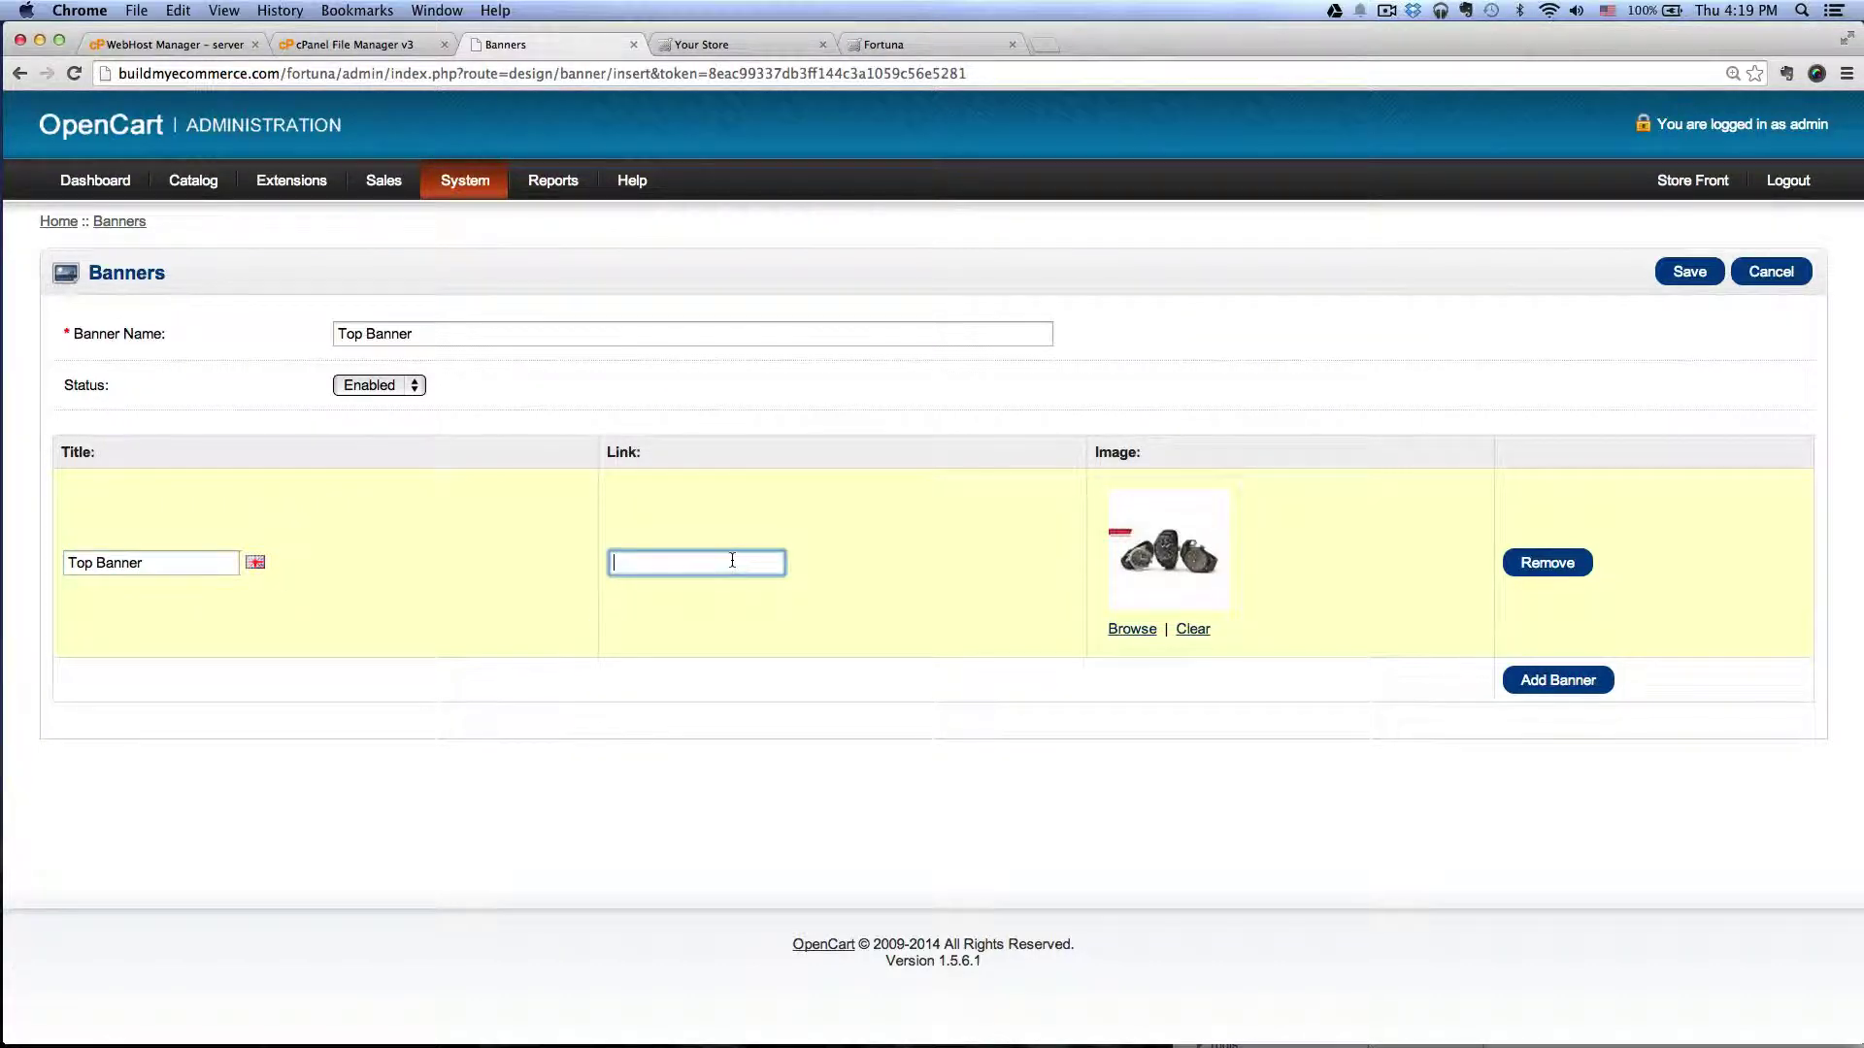
click(1076, 746)
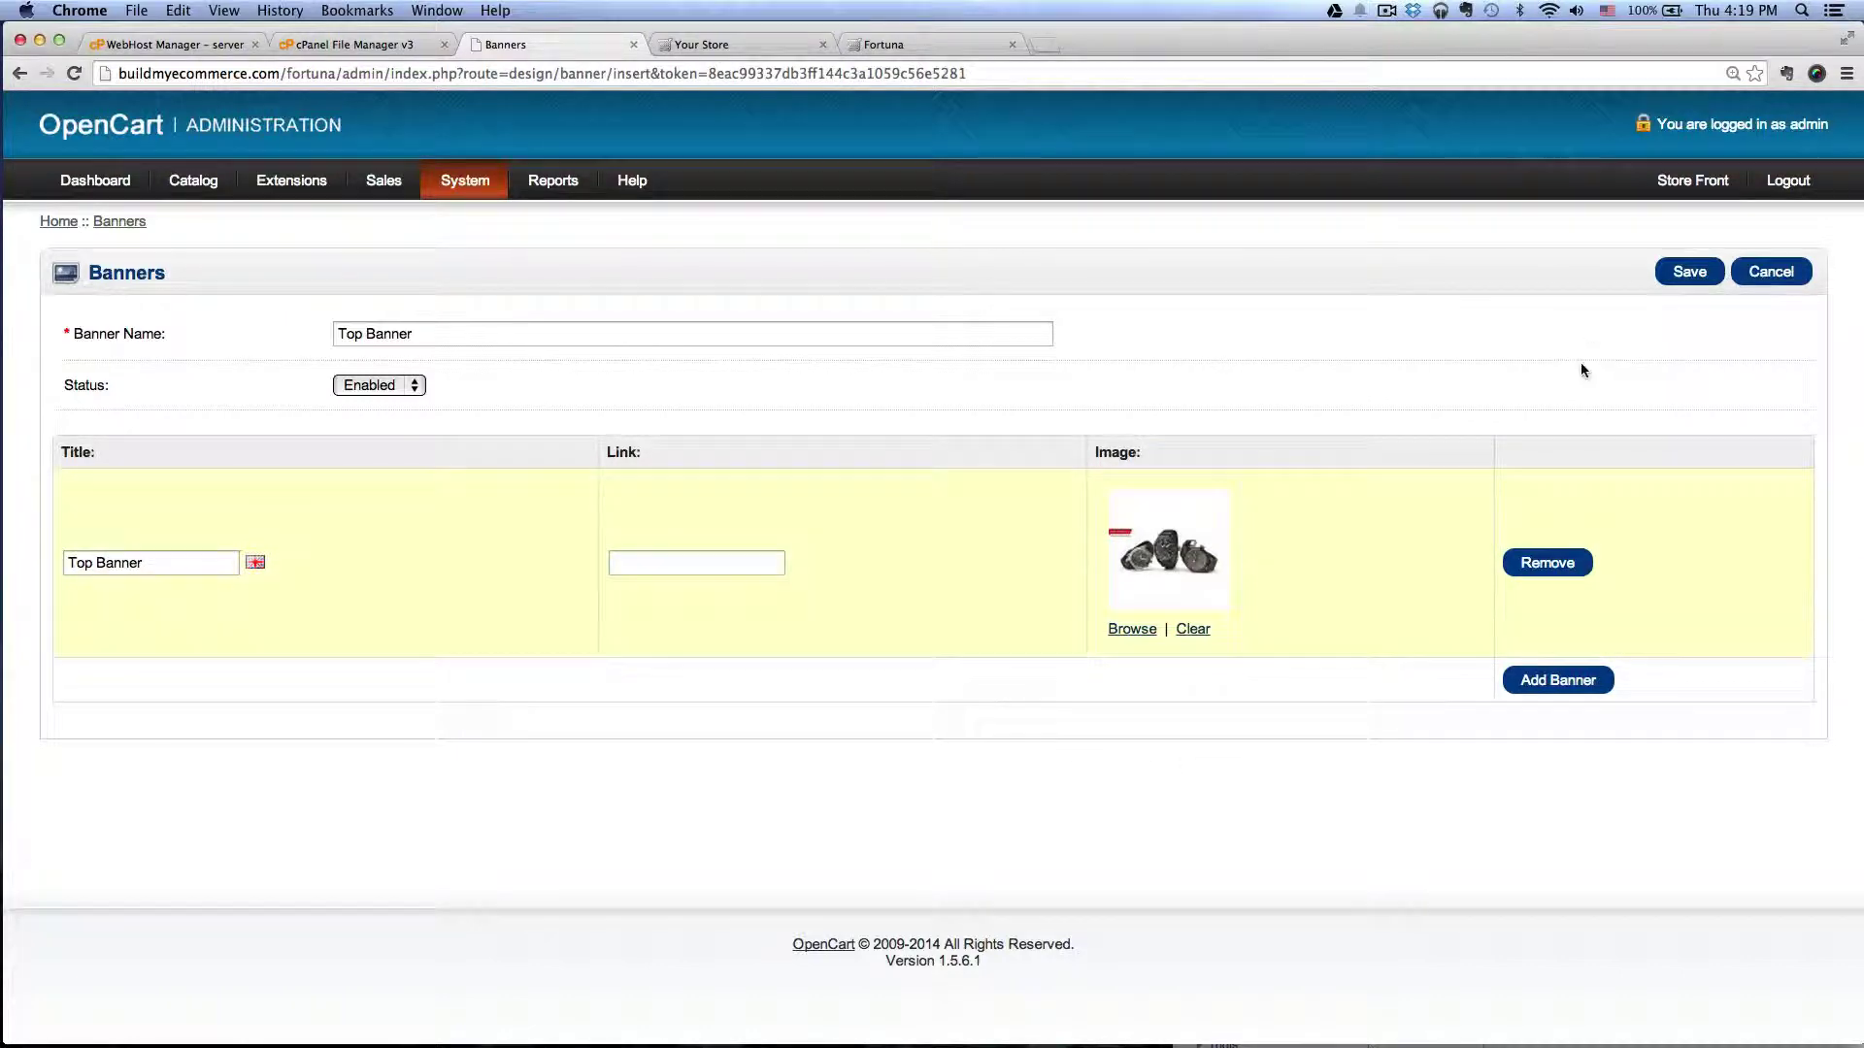
click(1679, 277)
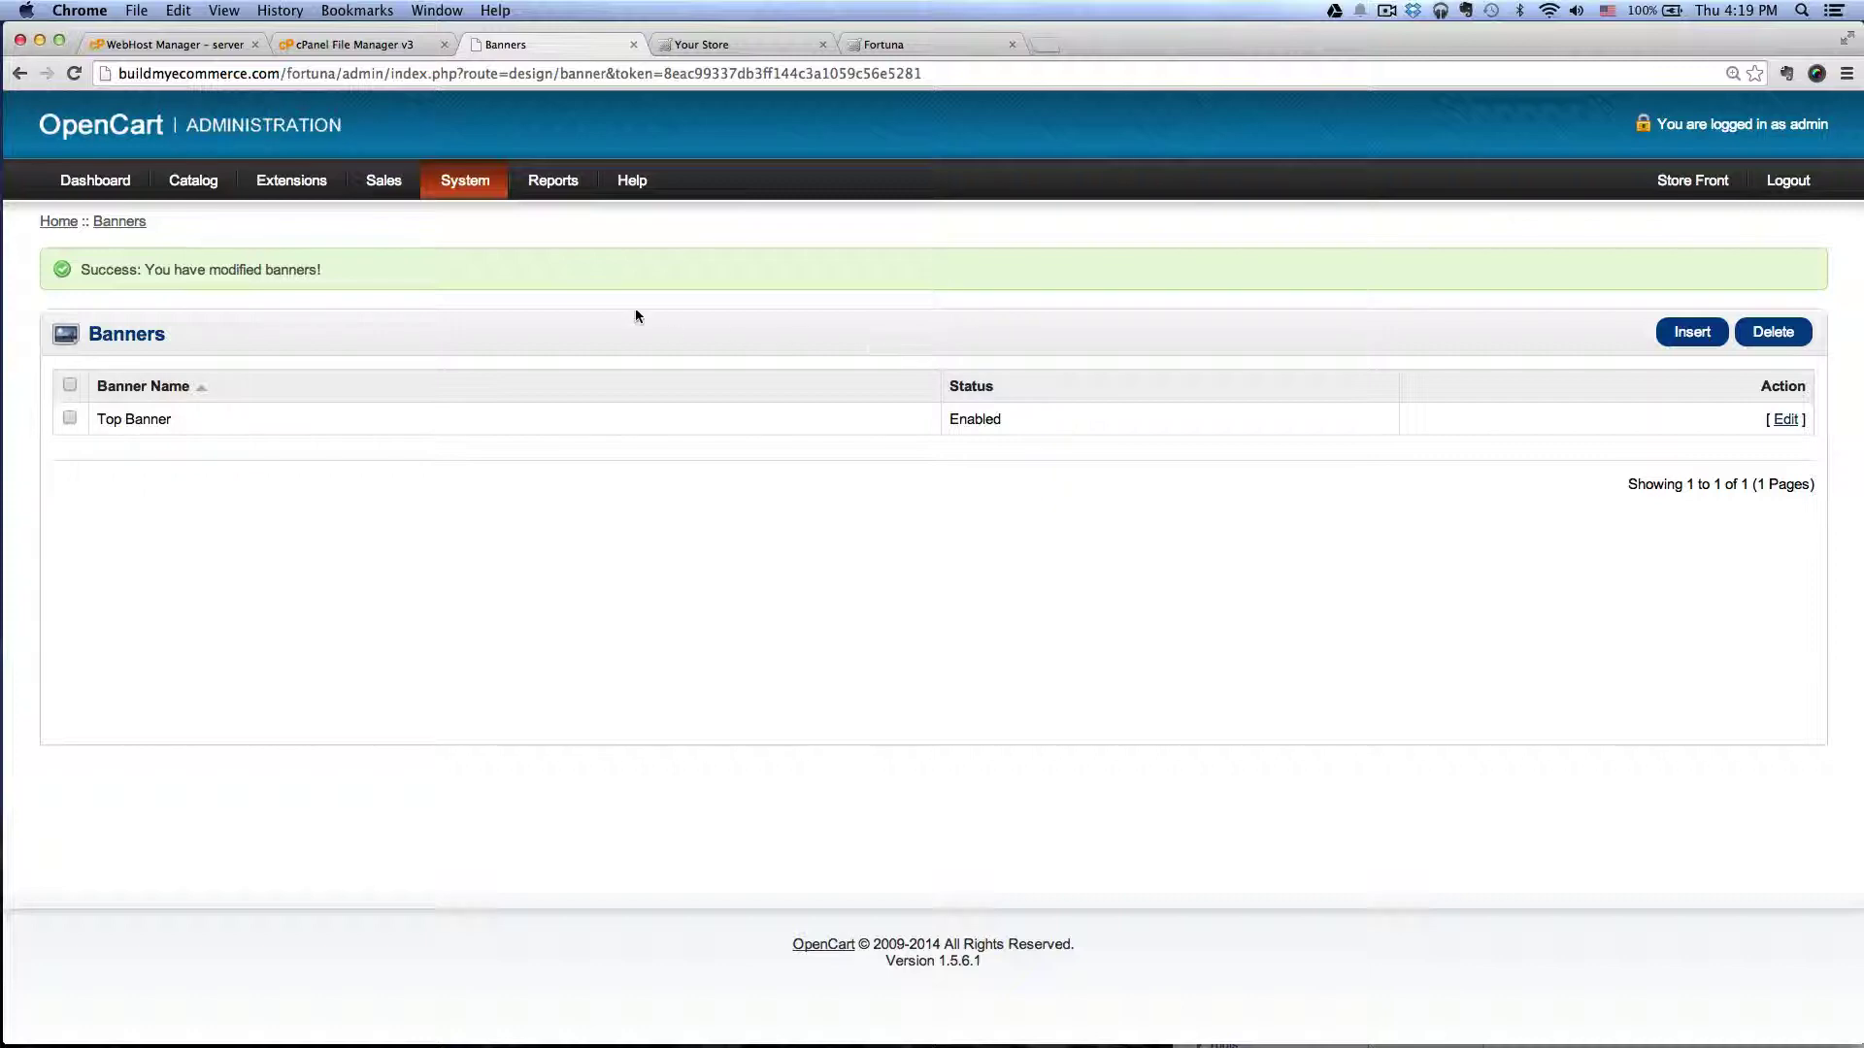
Install the Slideshow module from the extension modules list and open its settings for editing
mouse_move(302, 182)
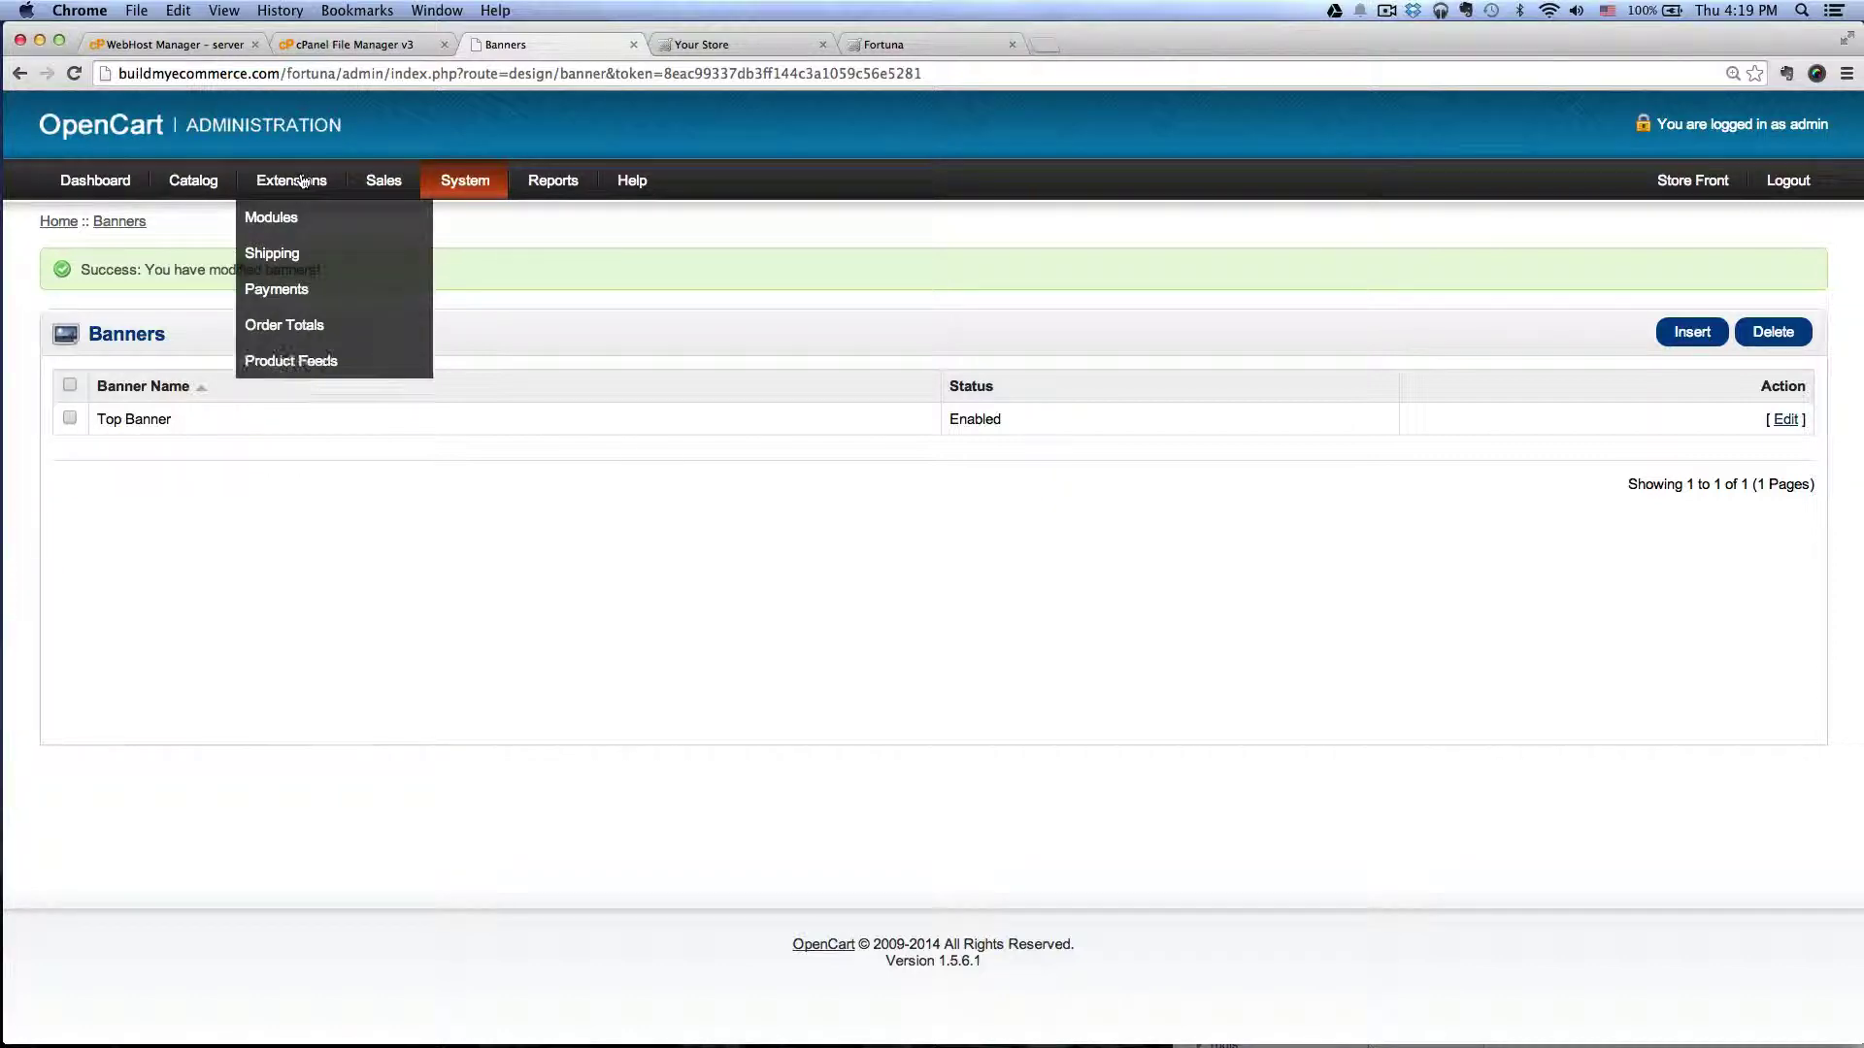
click(271, 218)
scroll(909, 427, down, 5)
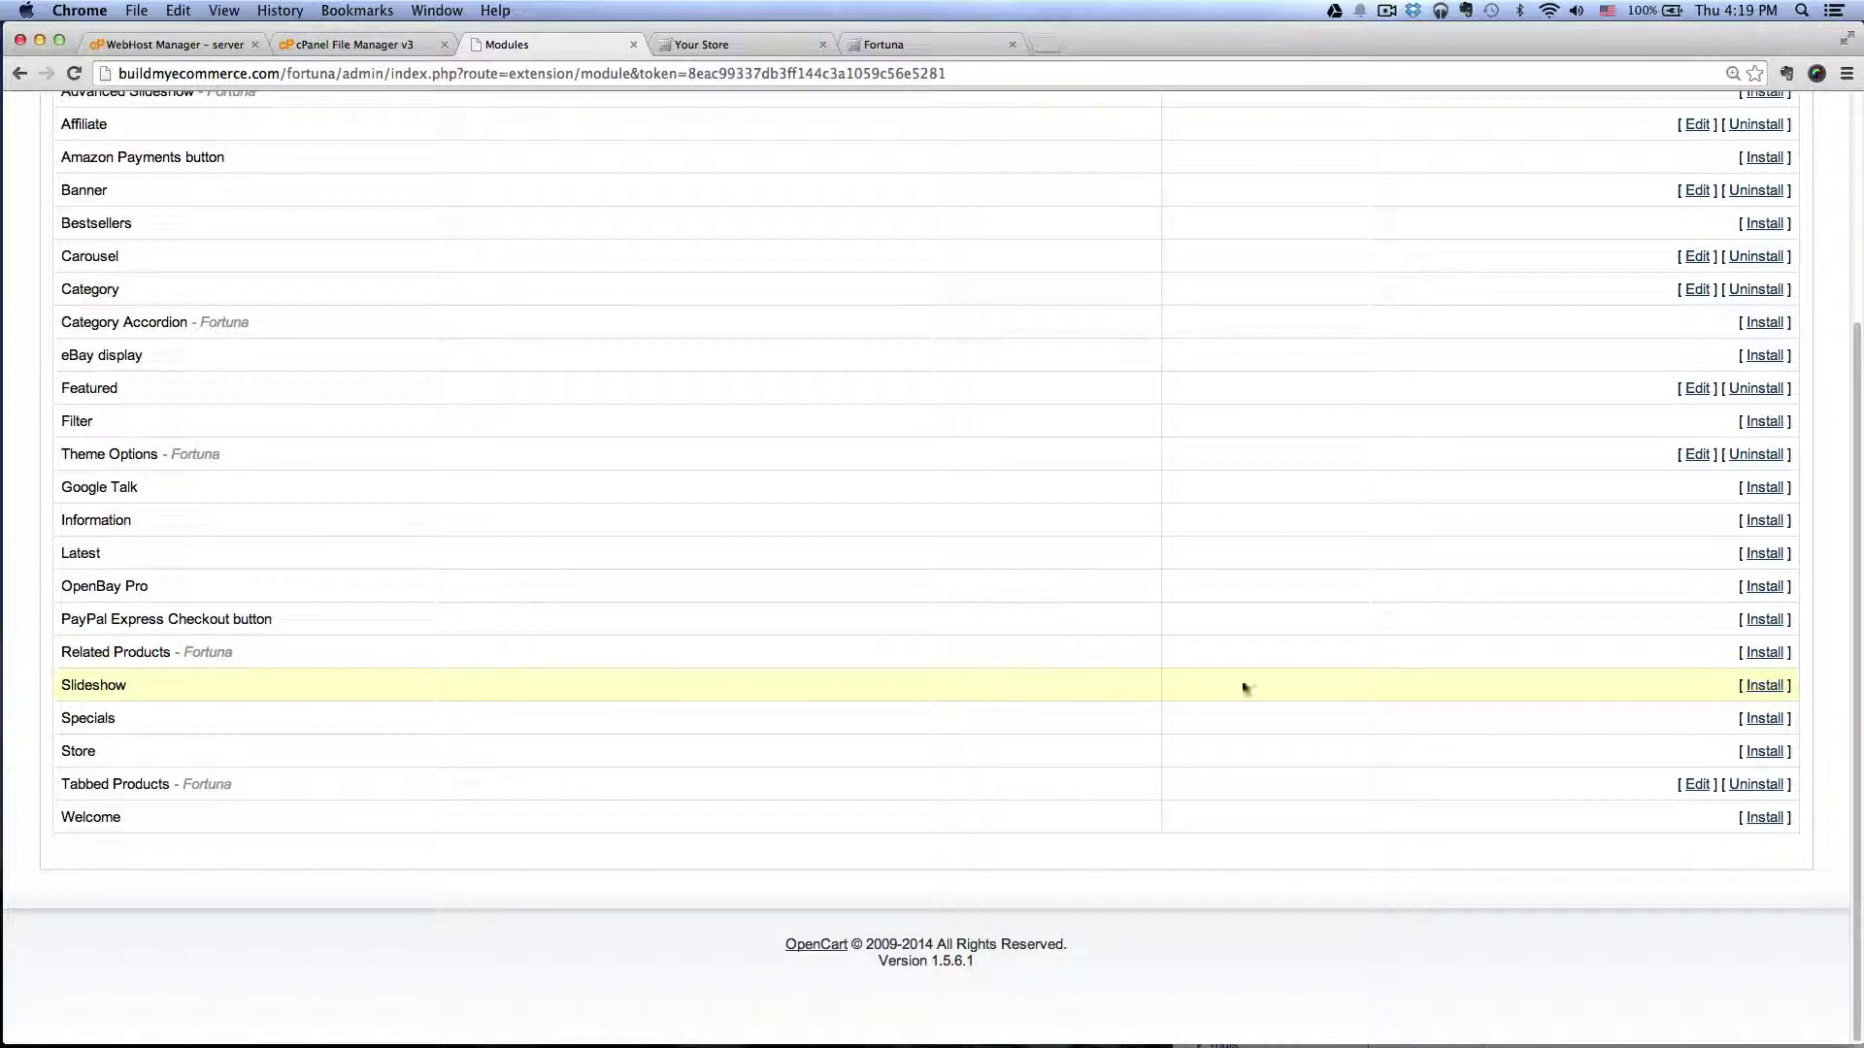
click(1764, 686)
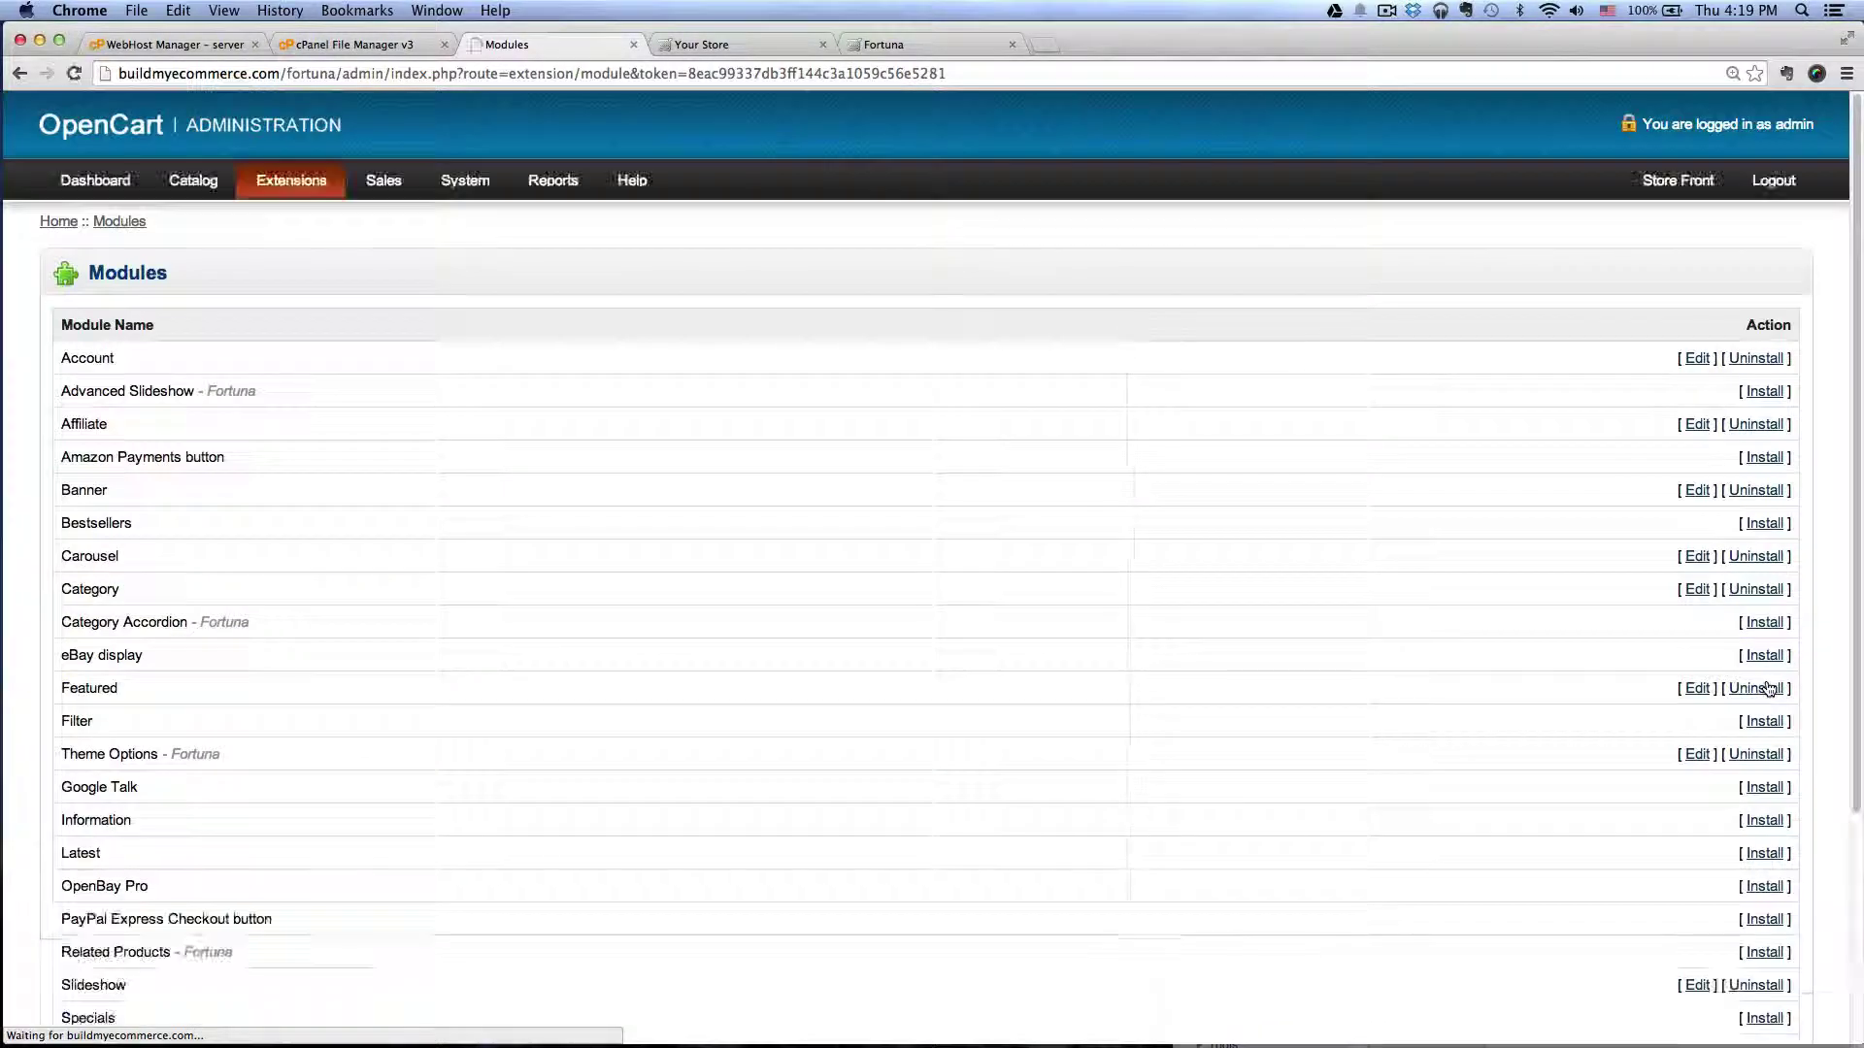
scroll(1720, 683, down, 5)
click(1697, 685)
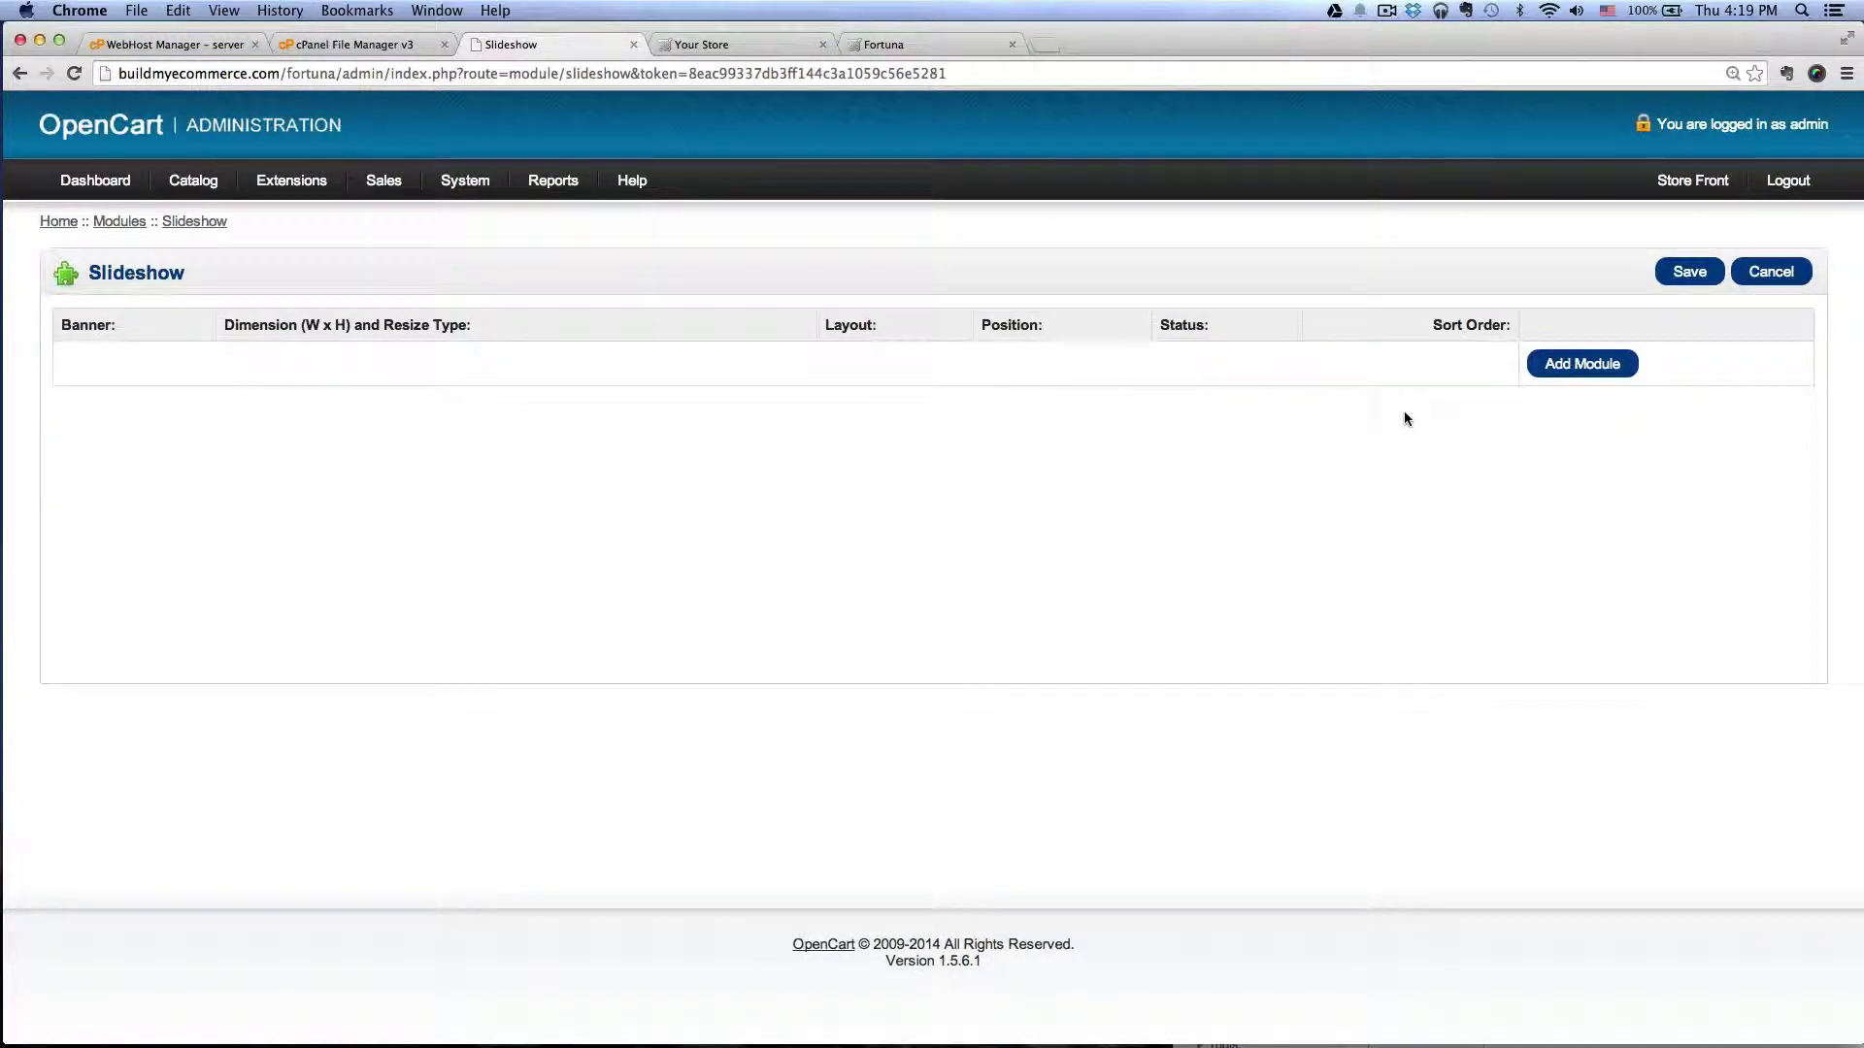
Add a slideshow entry for Top Banner, check the image's size in its Finder file name, and set the dimensions to 940 x 380
click(1573, 368)
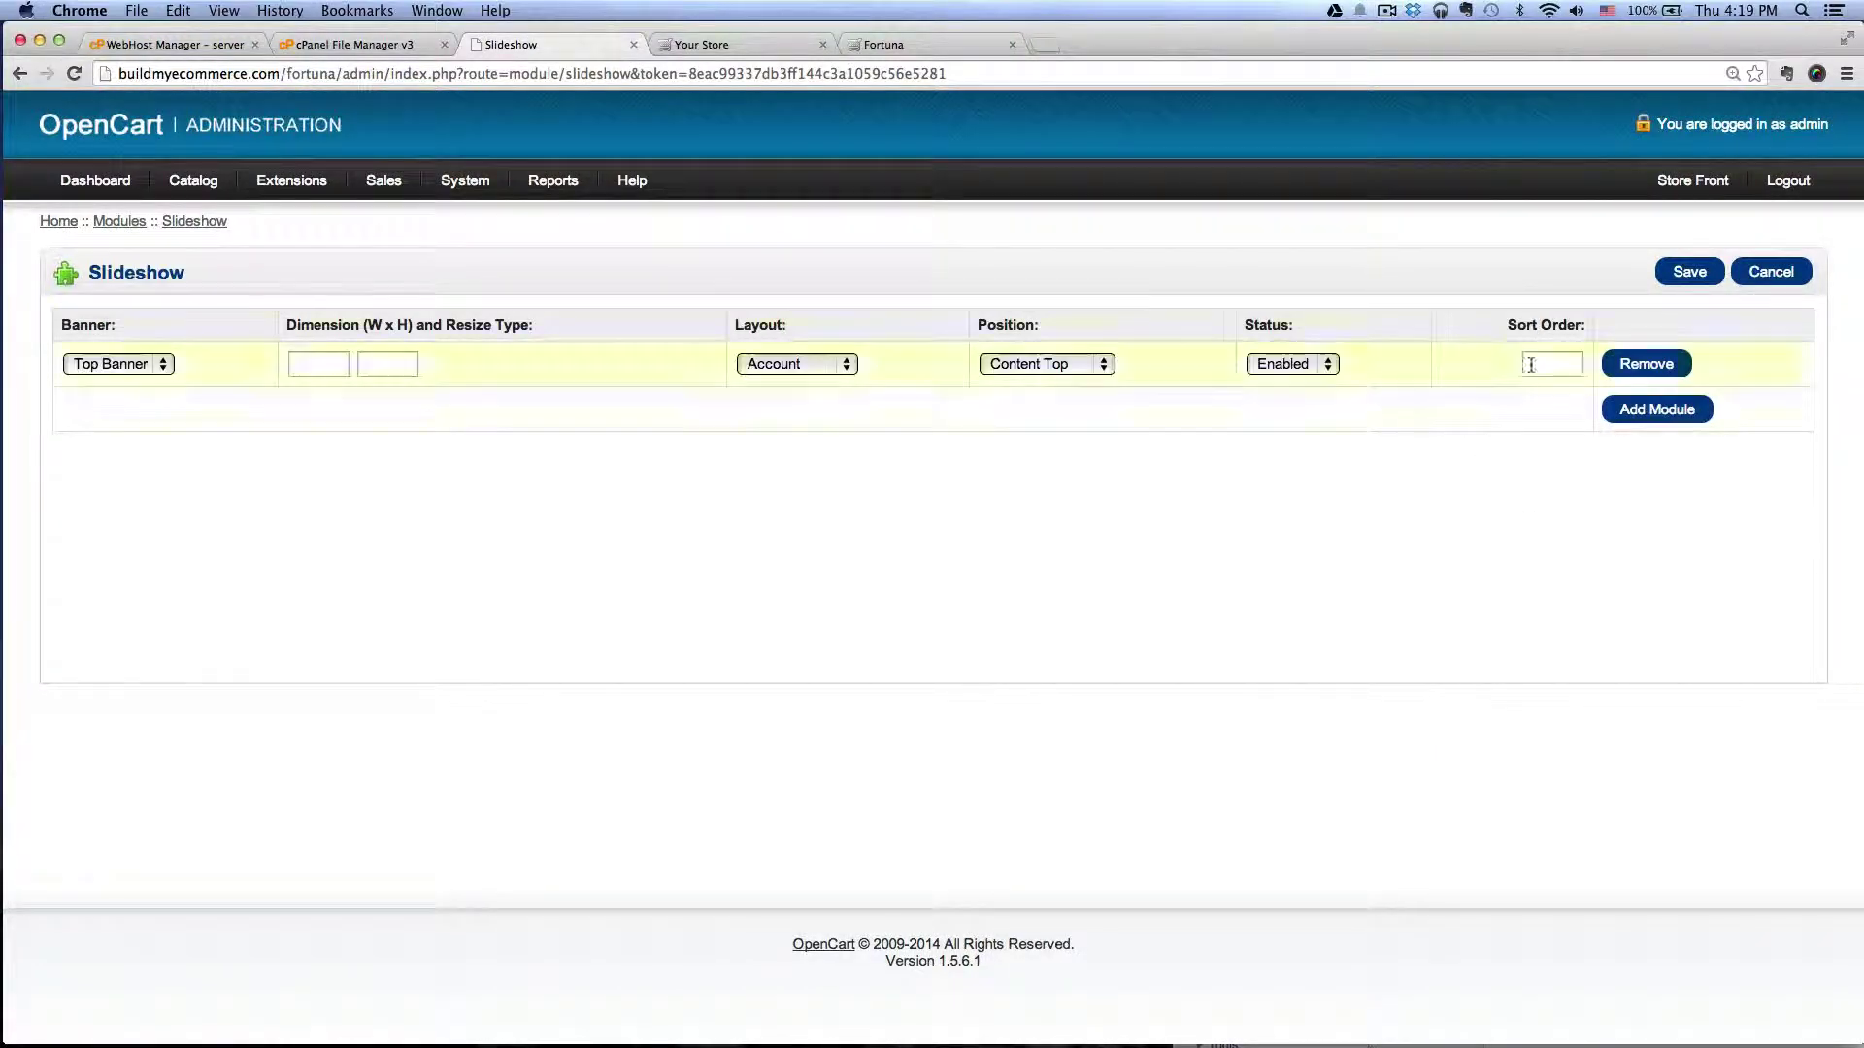
click(146, 364)
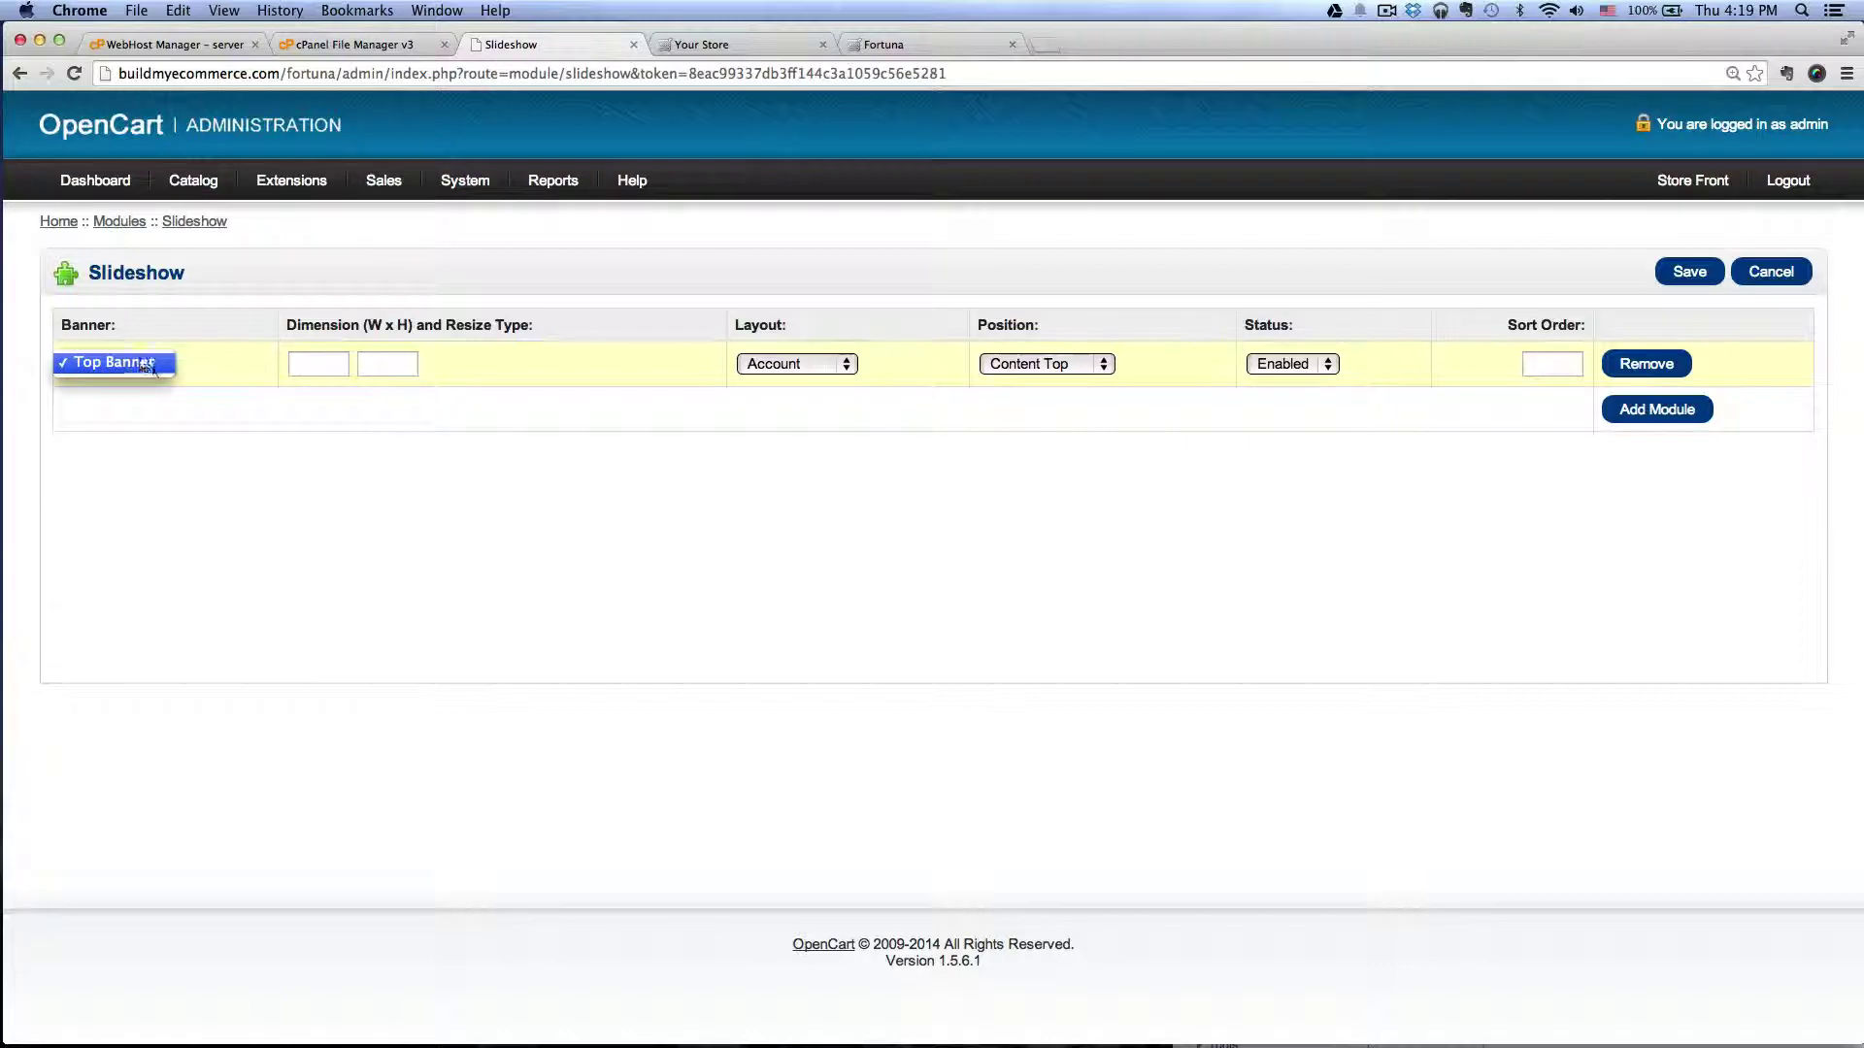
click(138, 365)
click(297, 365)
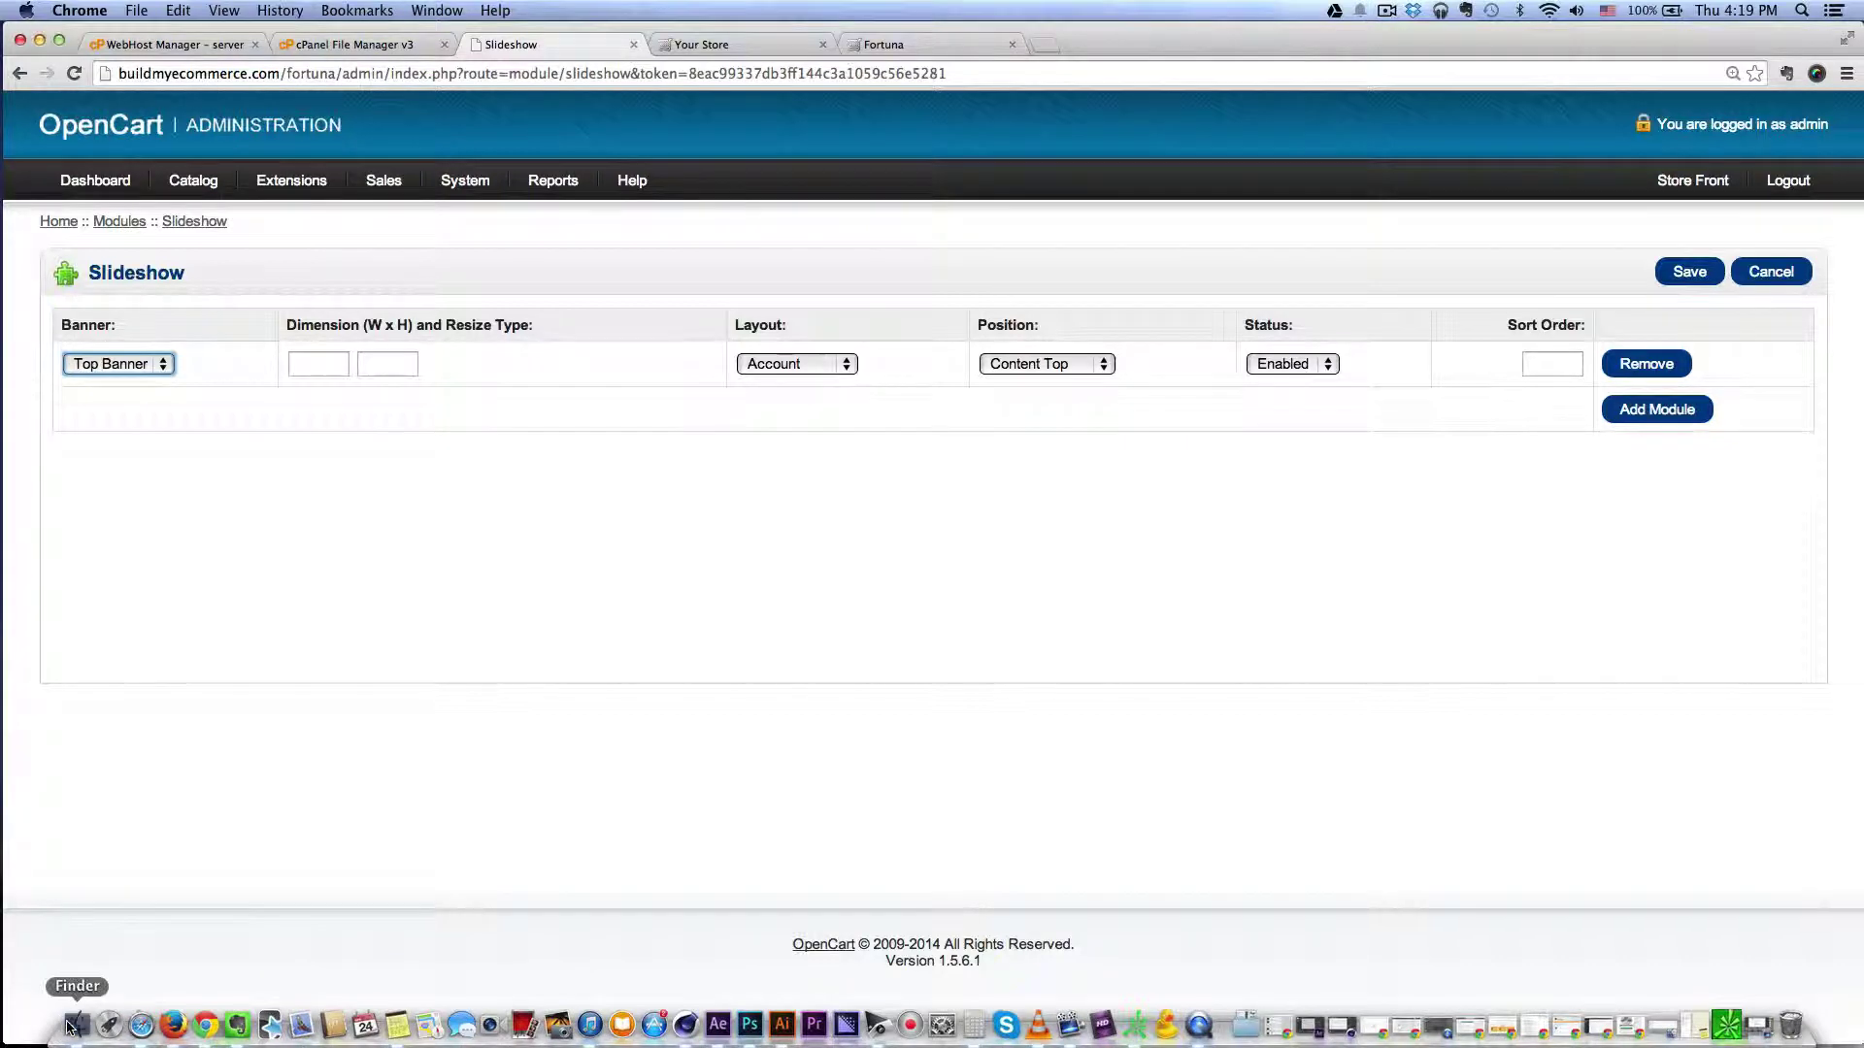
click(70, 1028)
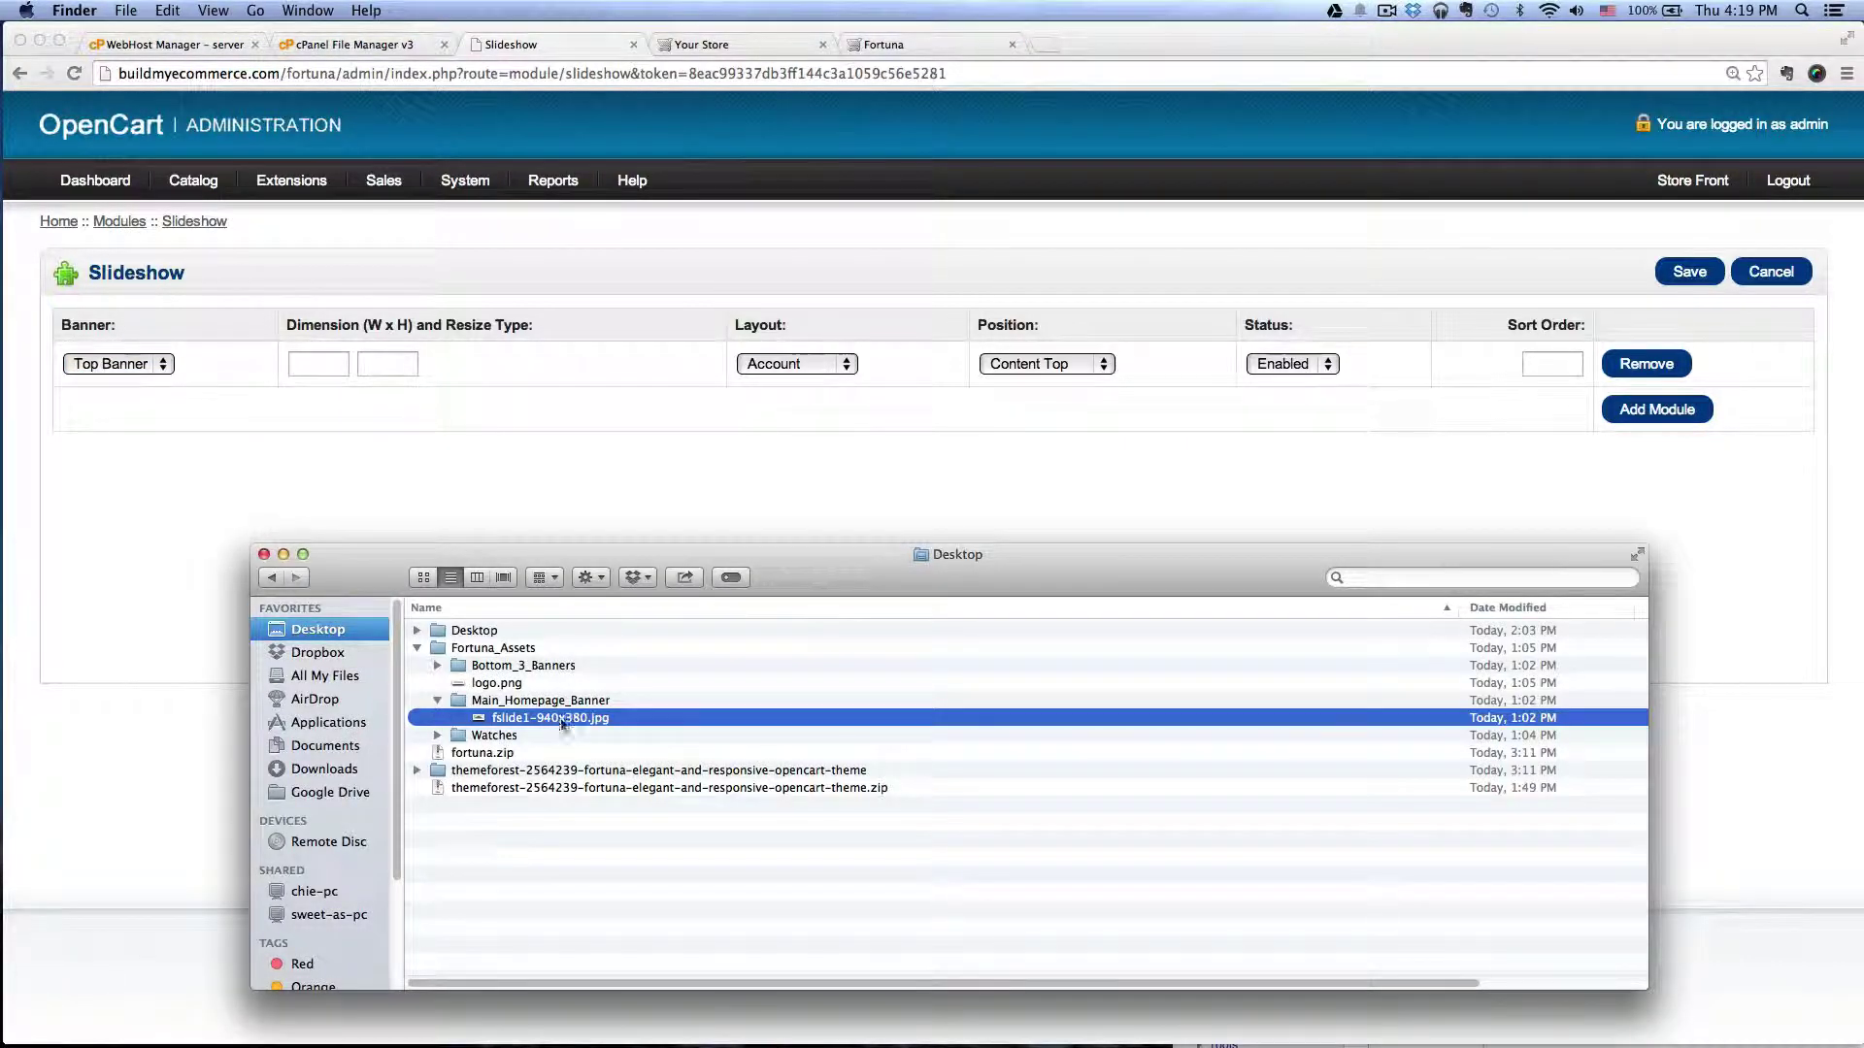
click(518, 416)
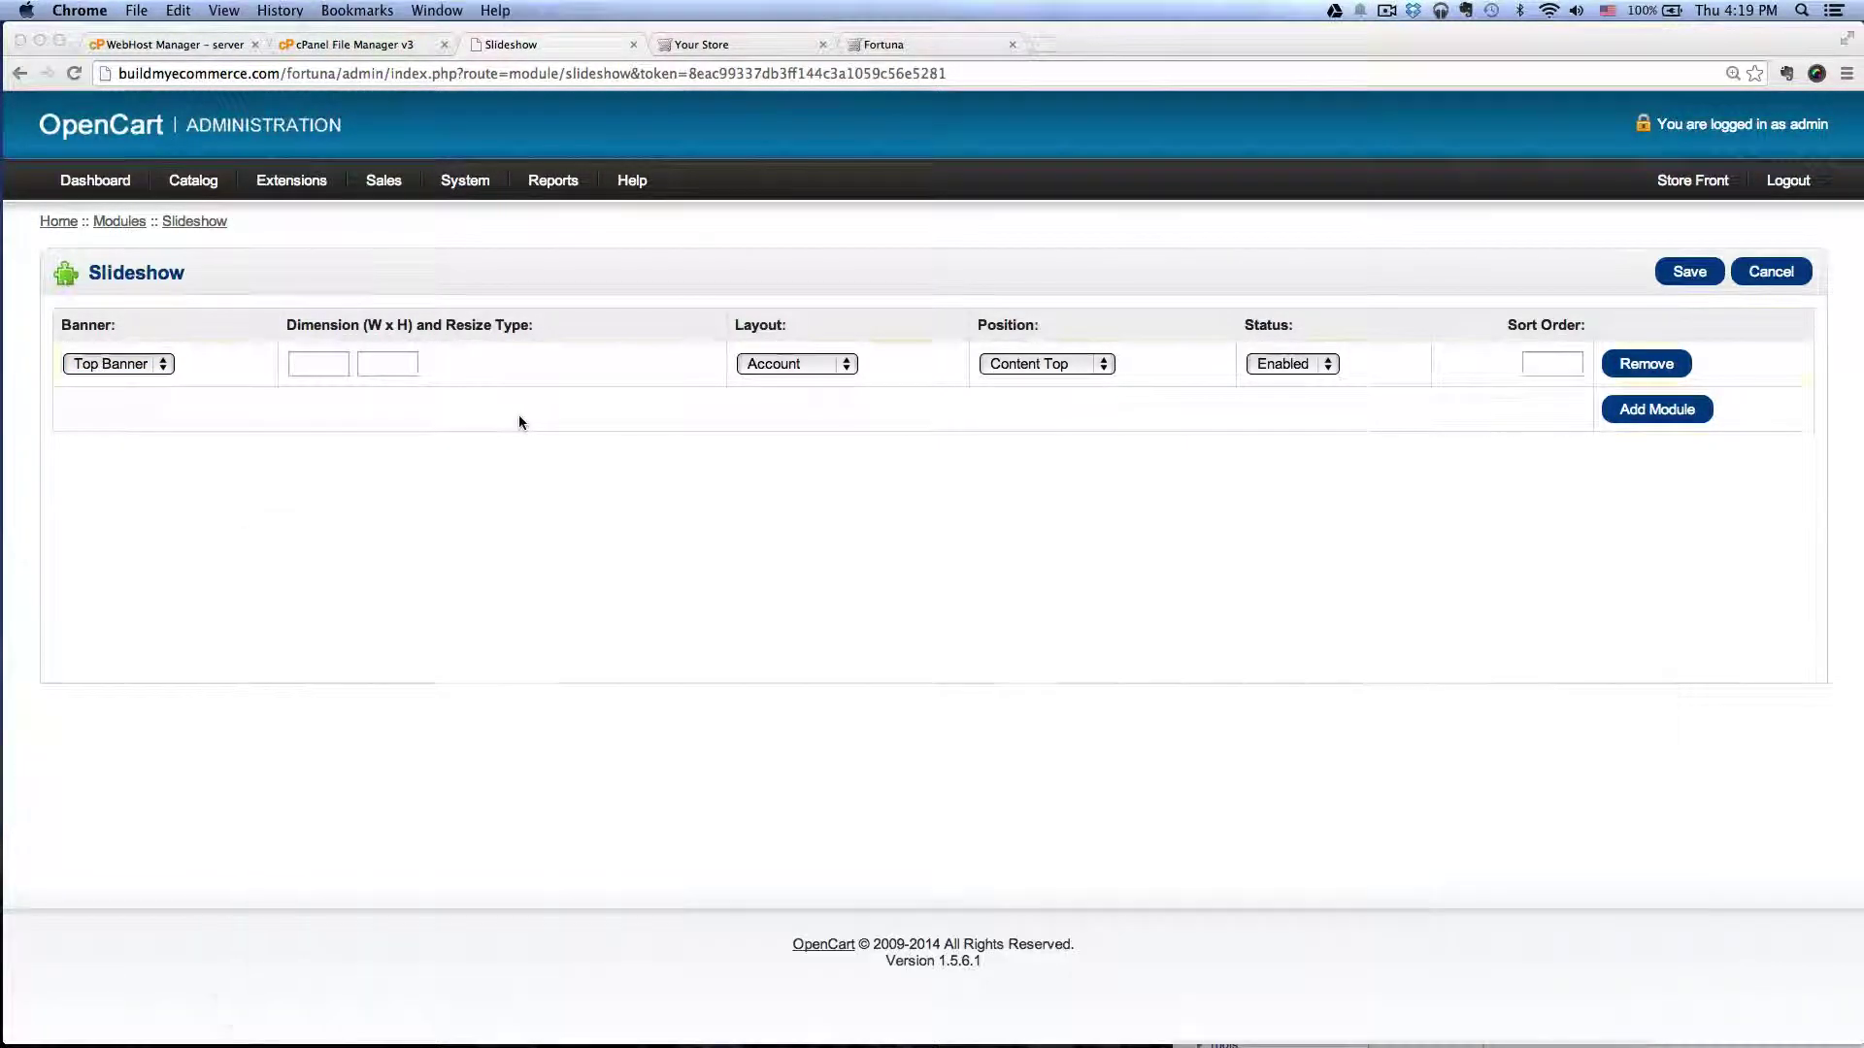
click(345, 361)
text(940)
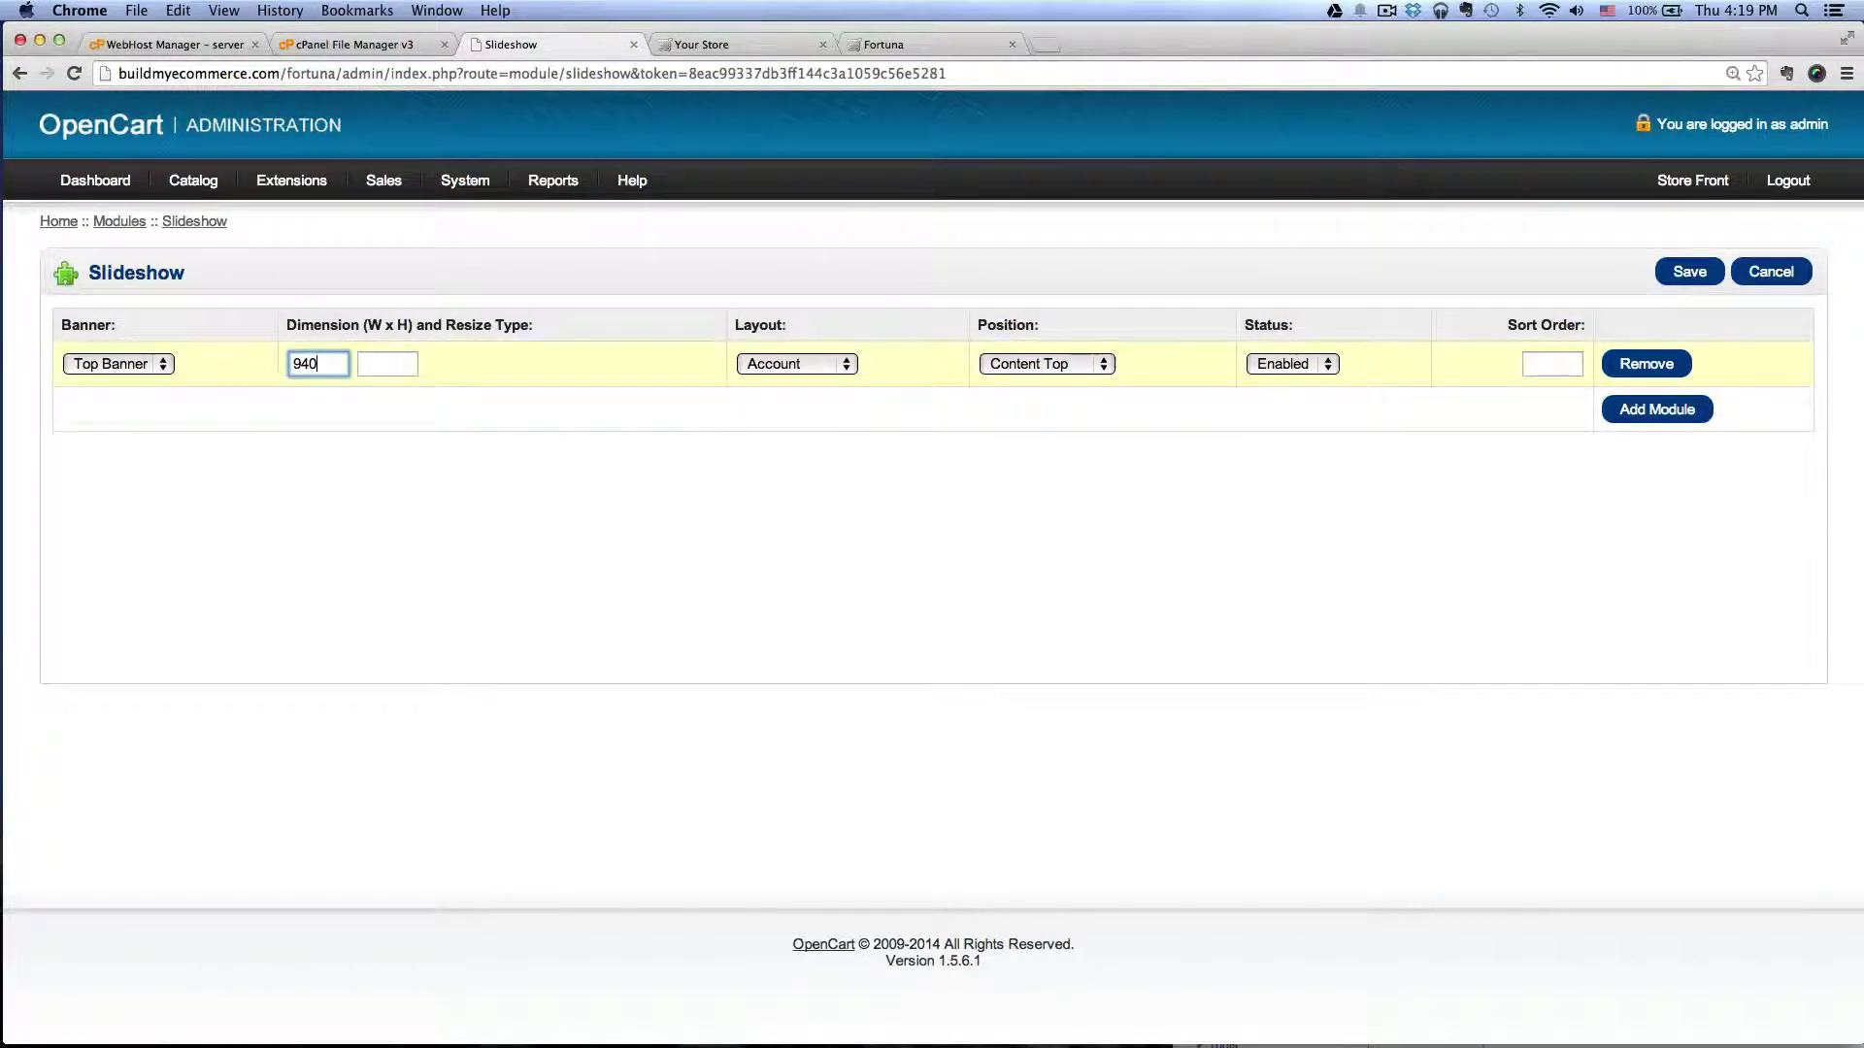
click(388, 363)
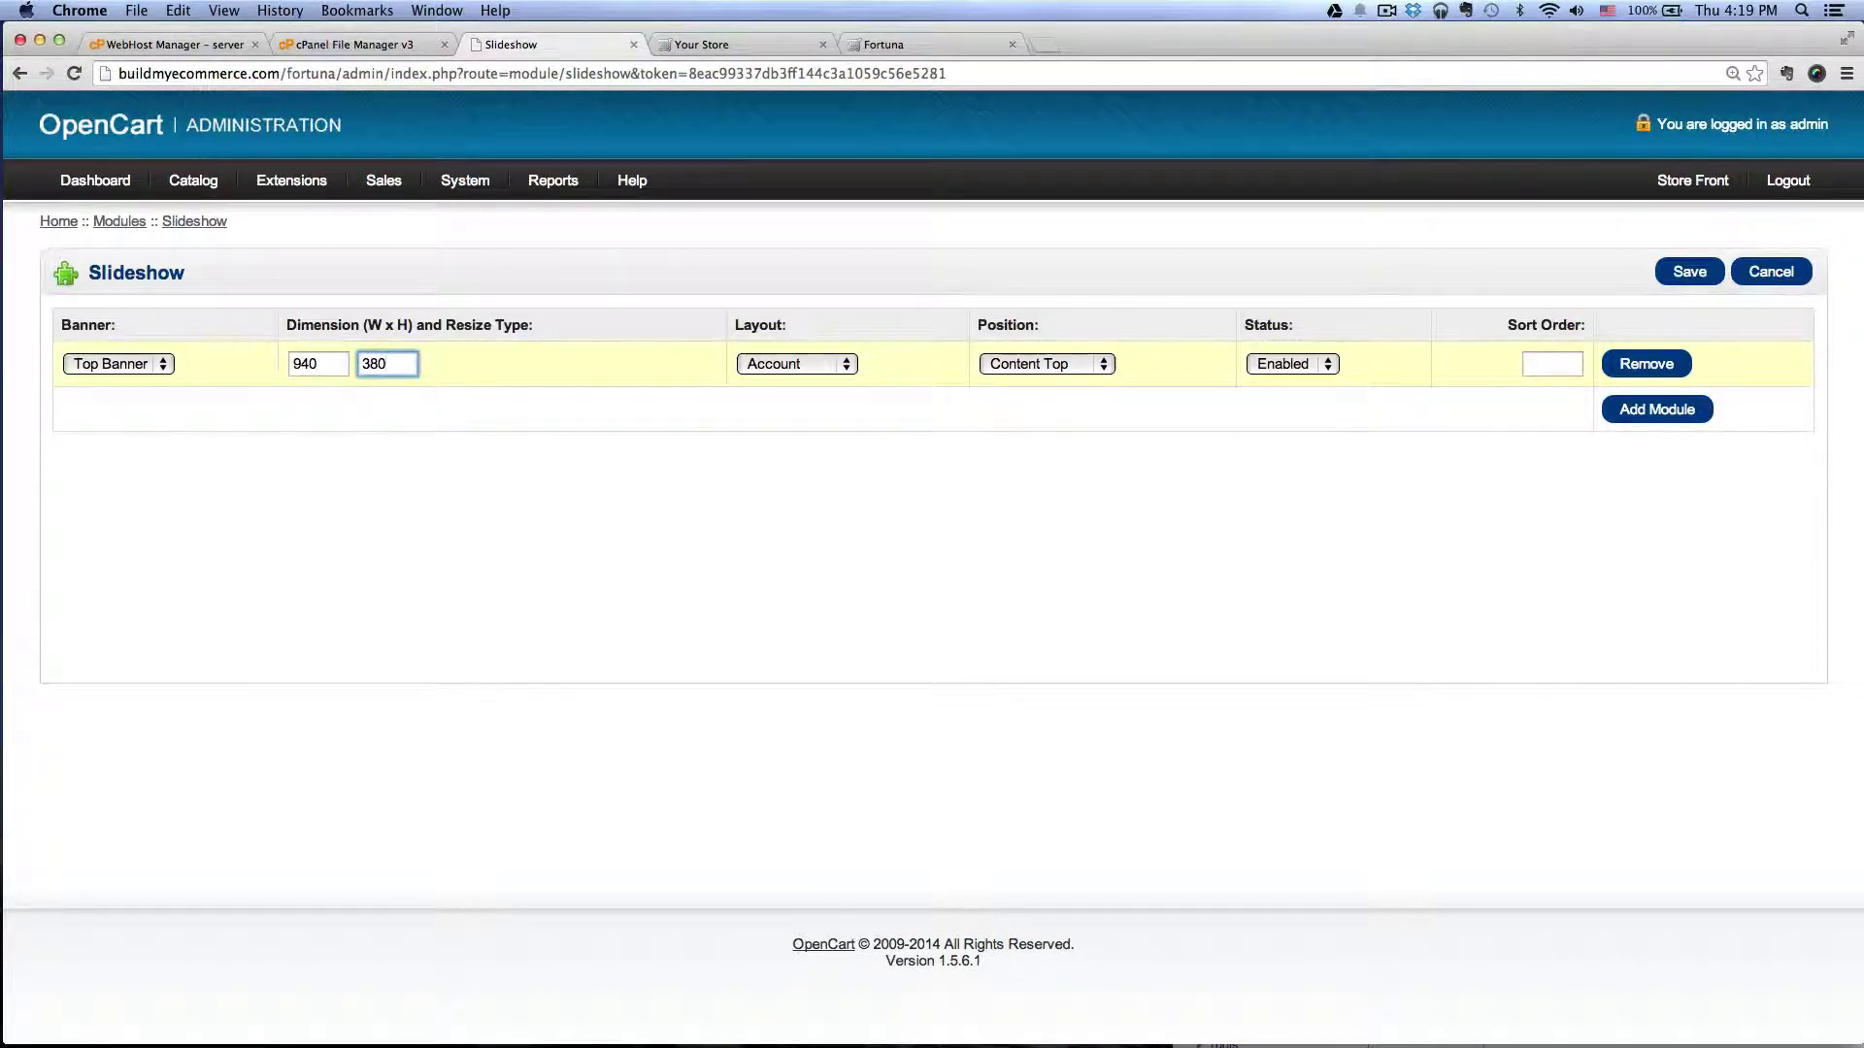
Assign the slideshow to the Home layout at Content Top, save it and reload the storefront
click(814, 355)
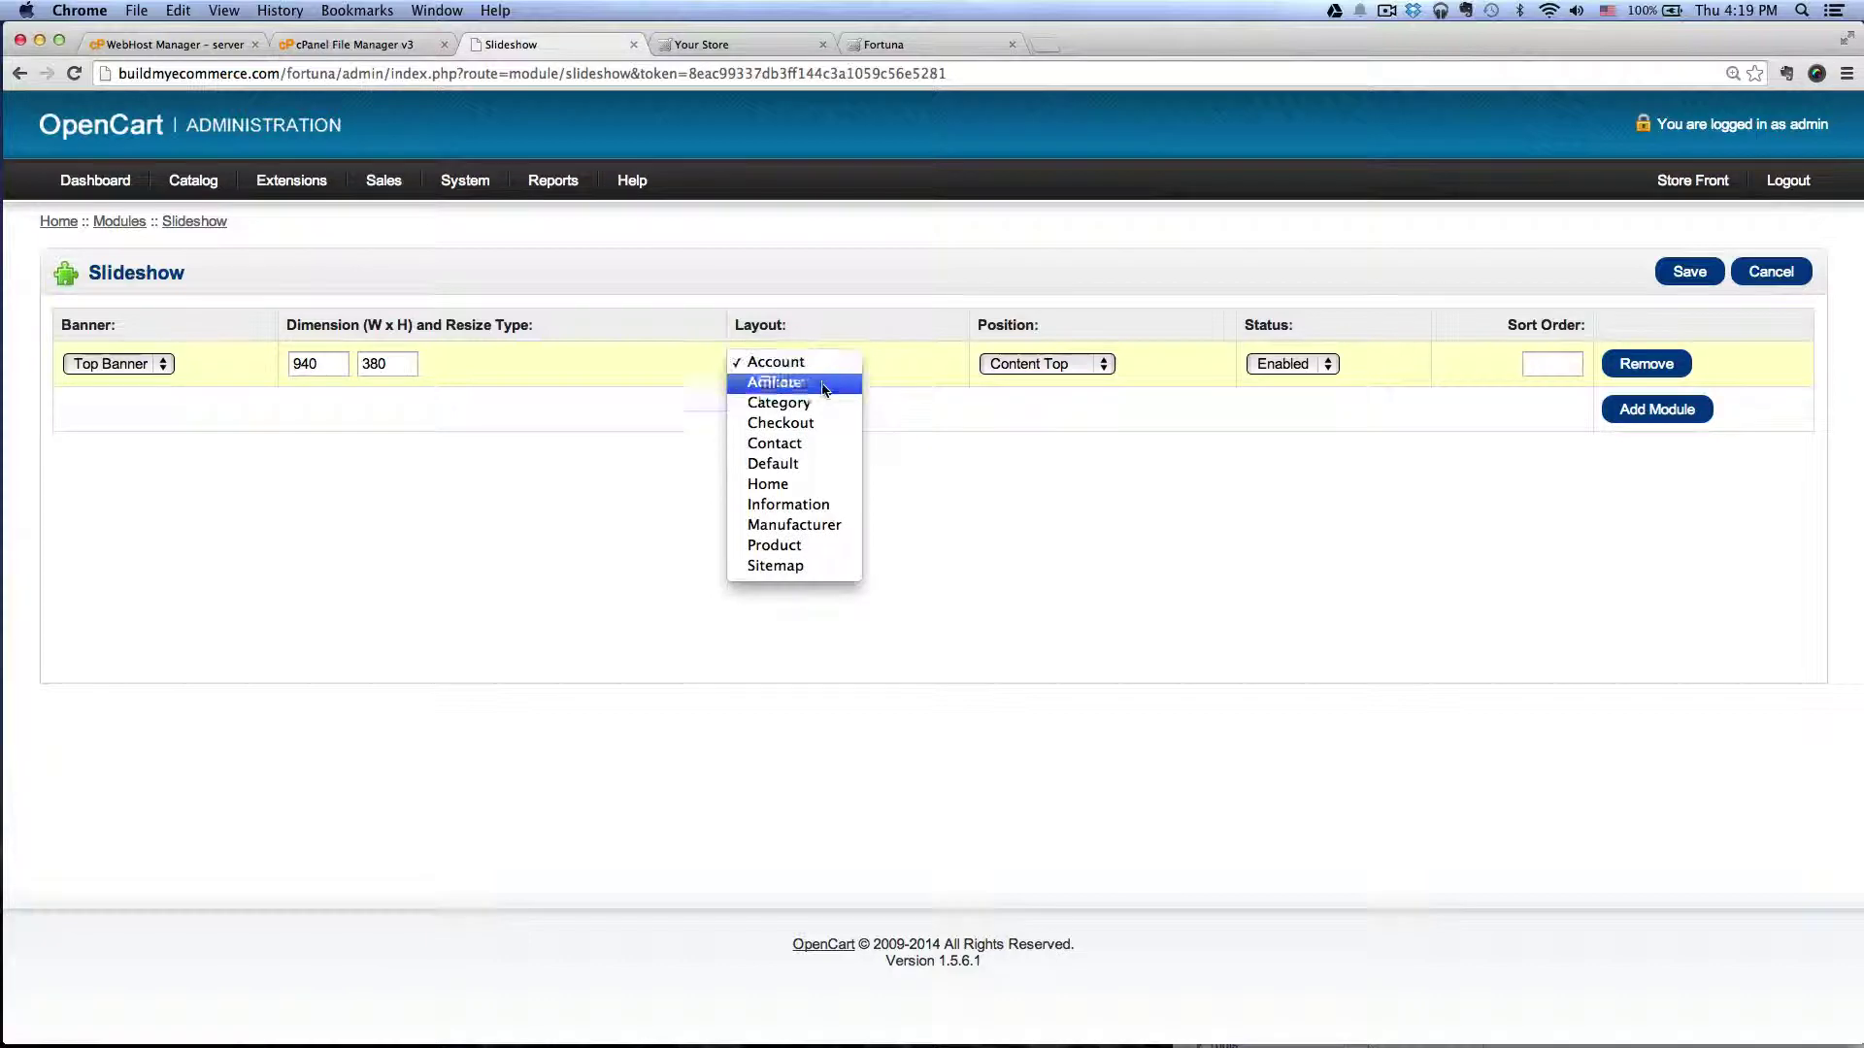
click(791, 485)
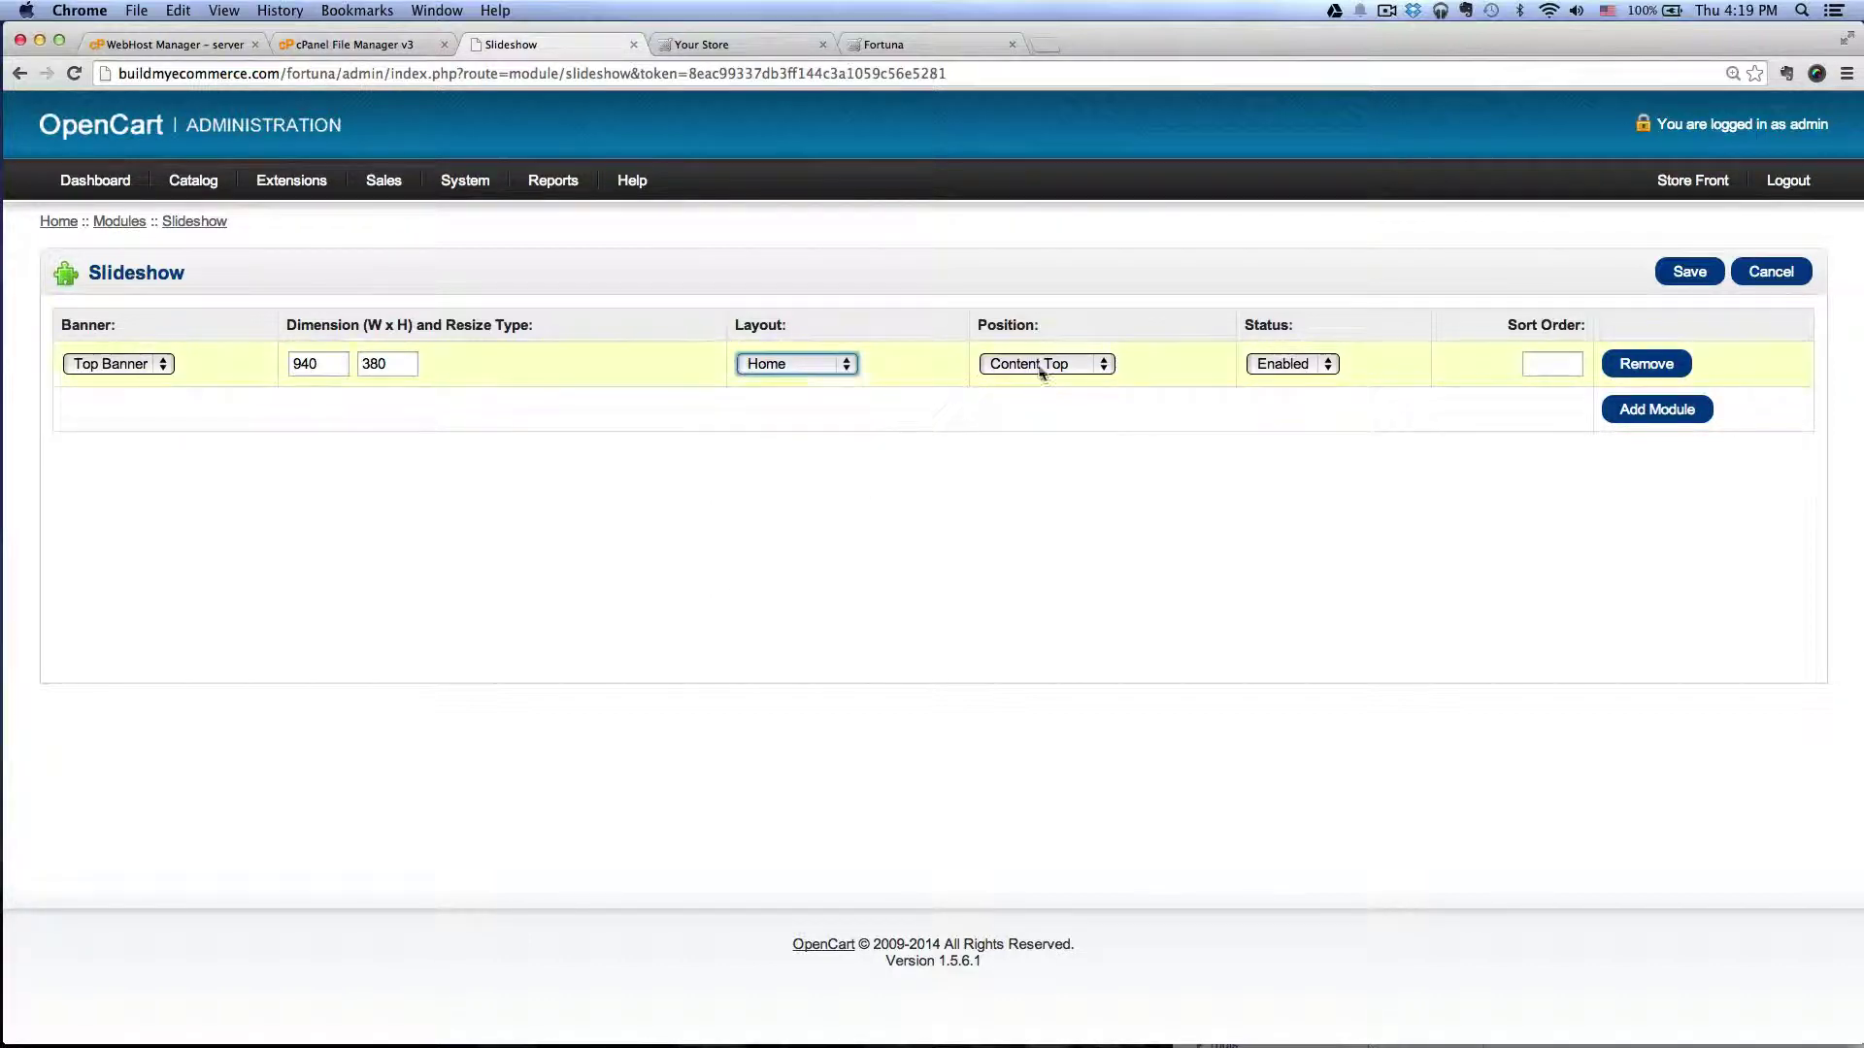
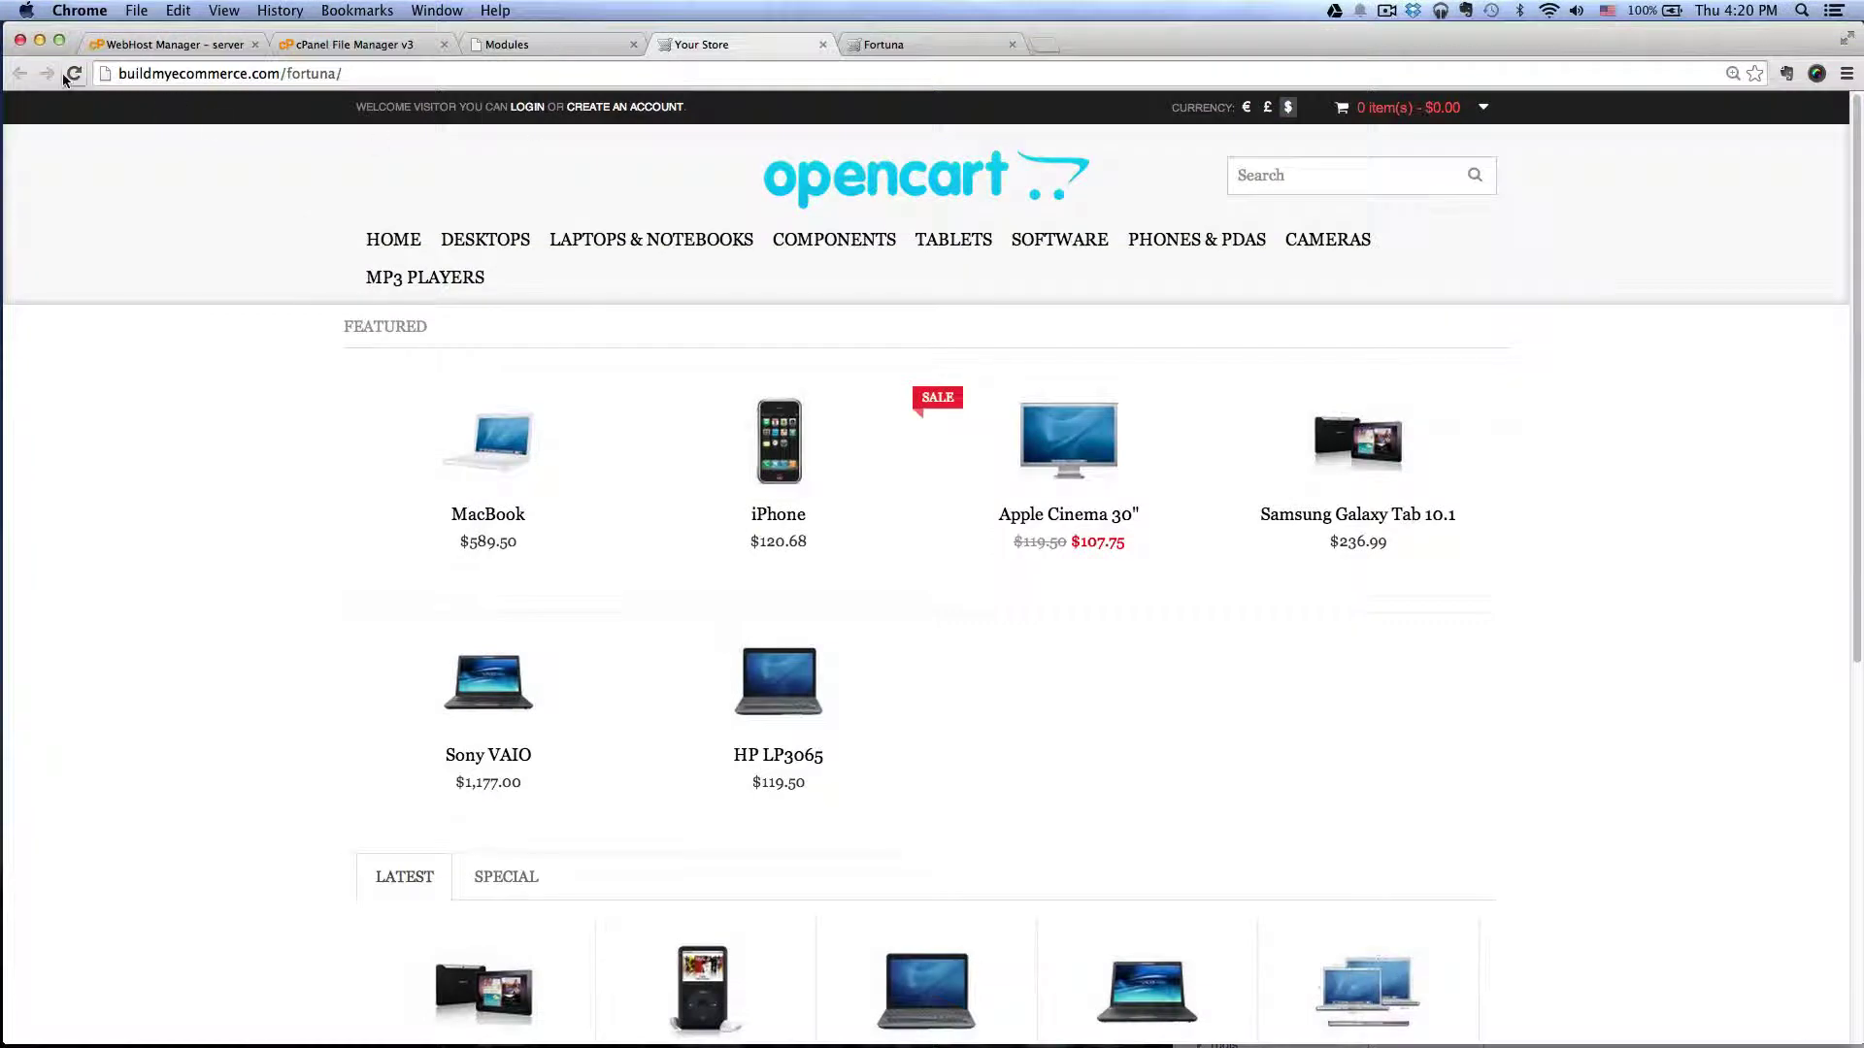
click(74, 75)
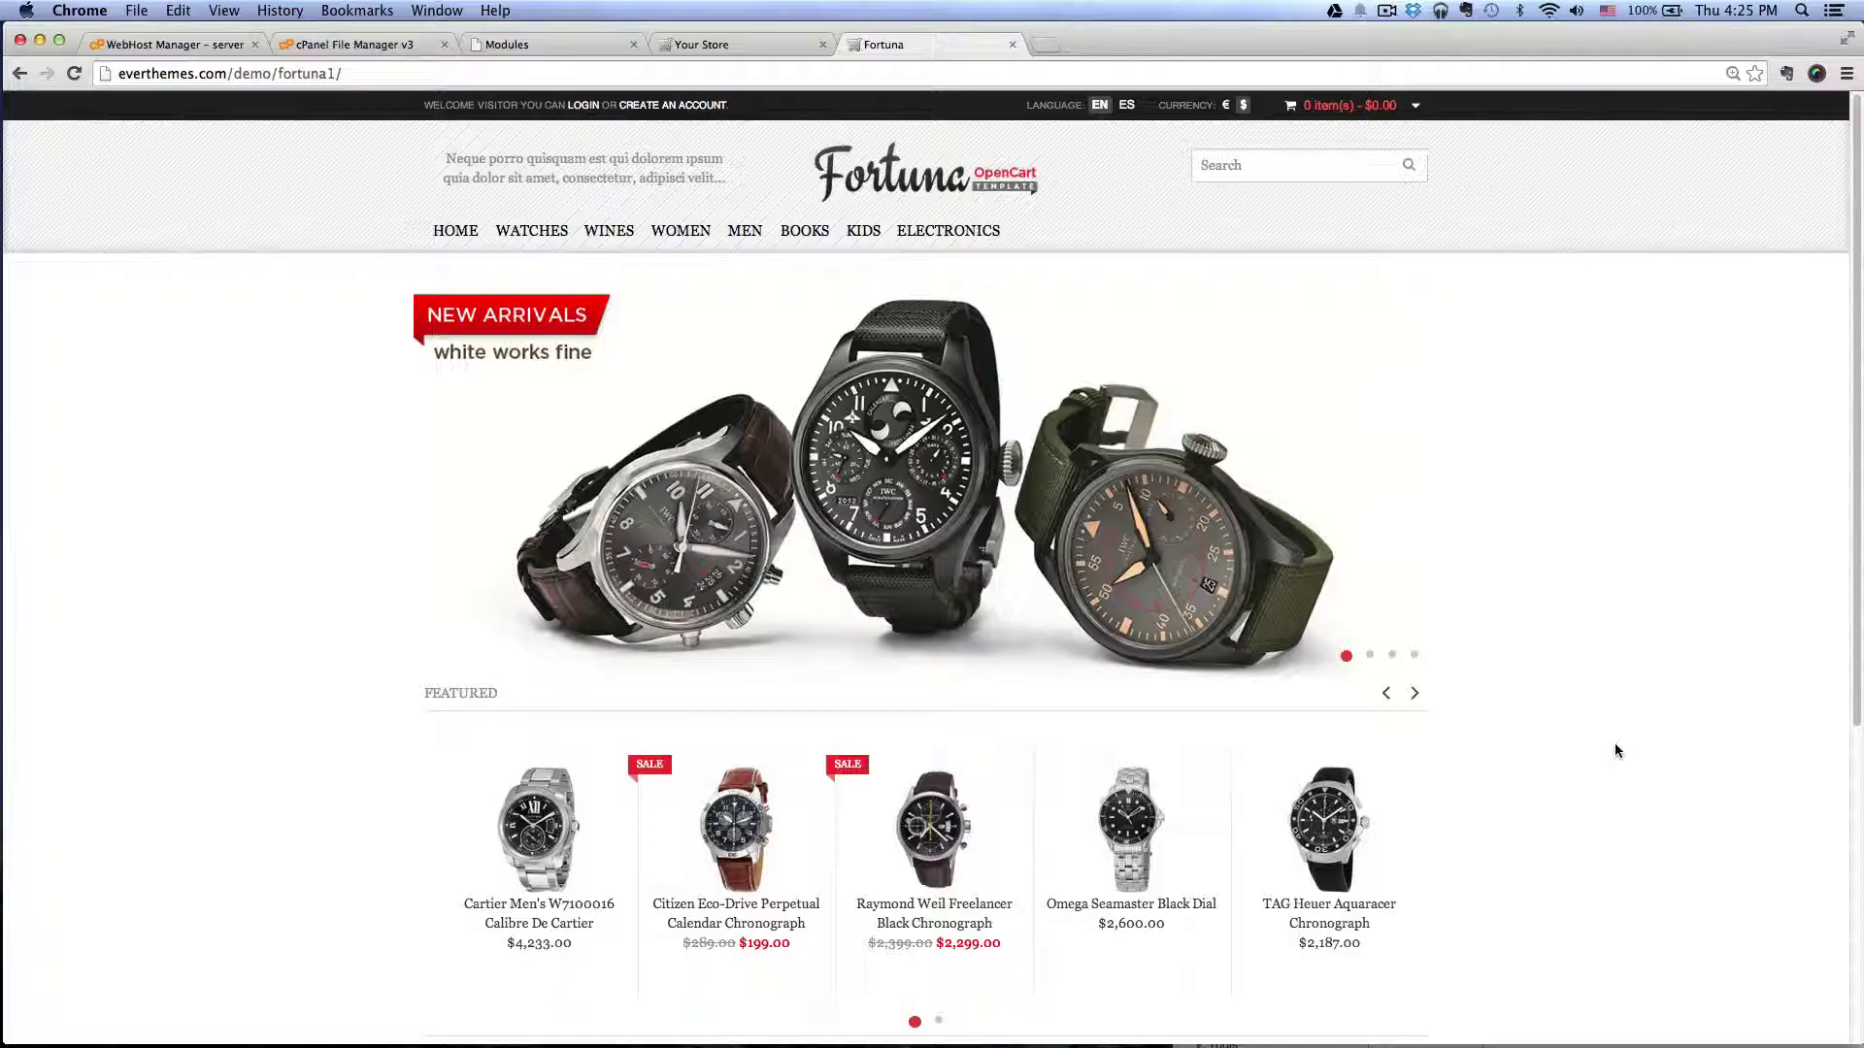
Examine the three small banners below the featured products on the Fortuna demo page and the option to save their images
scroll(1615, 743, down, 5)
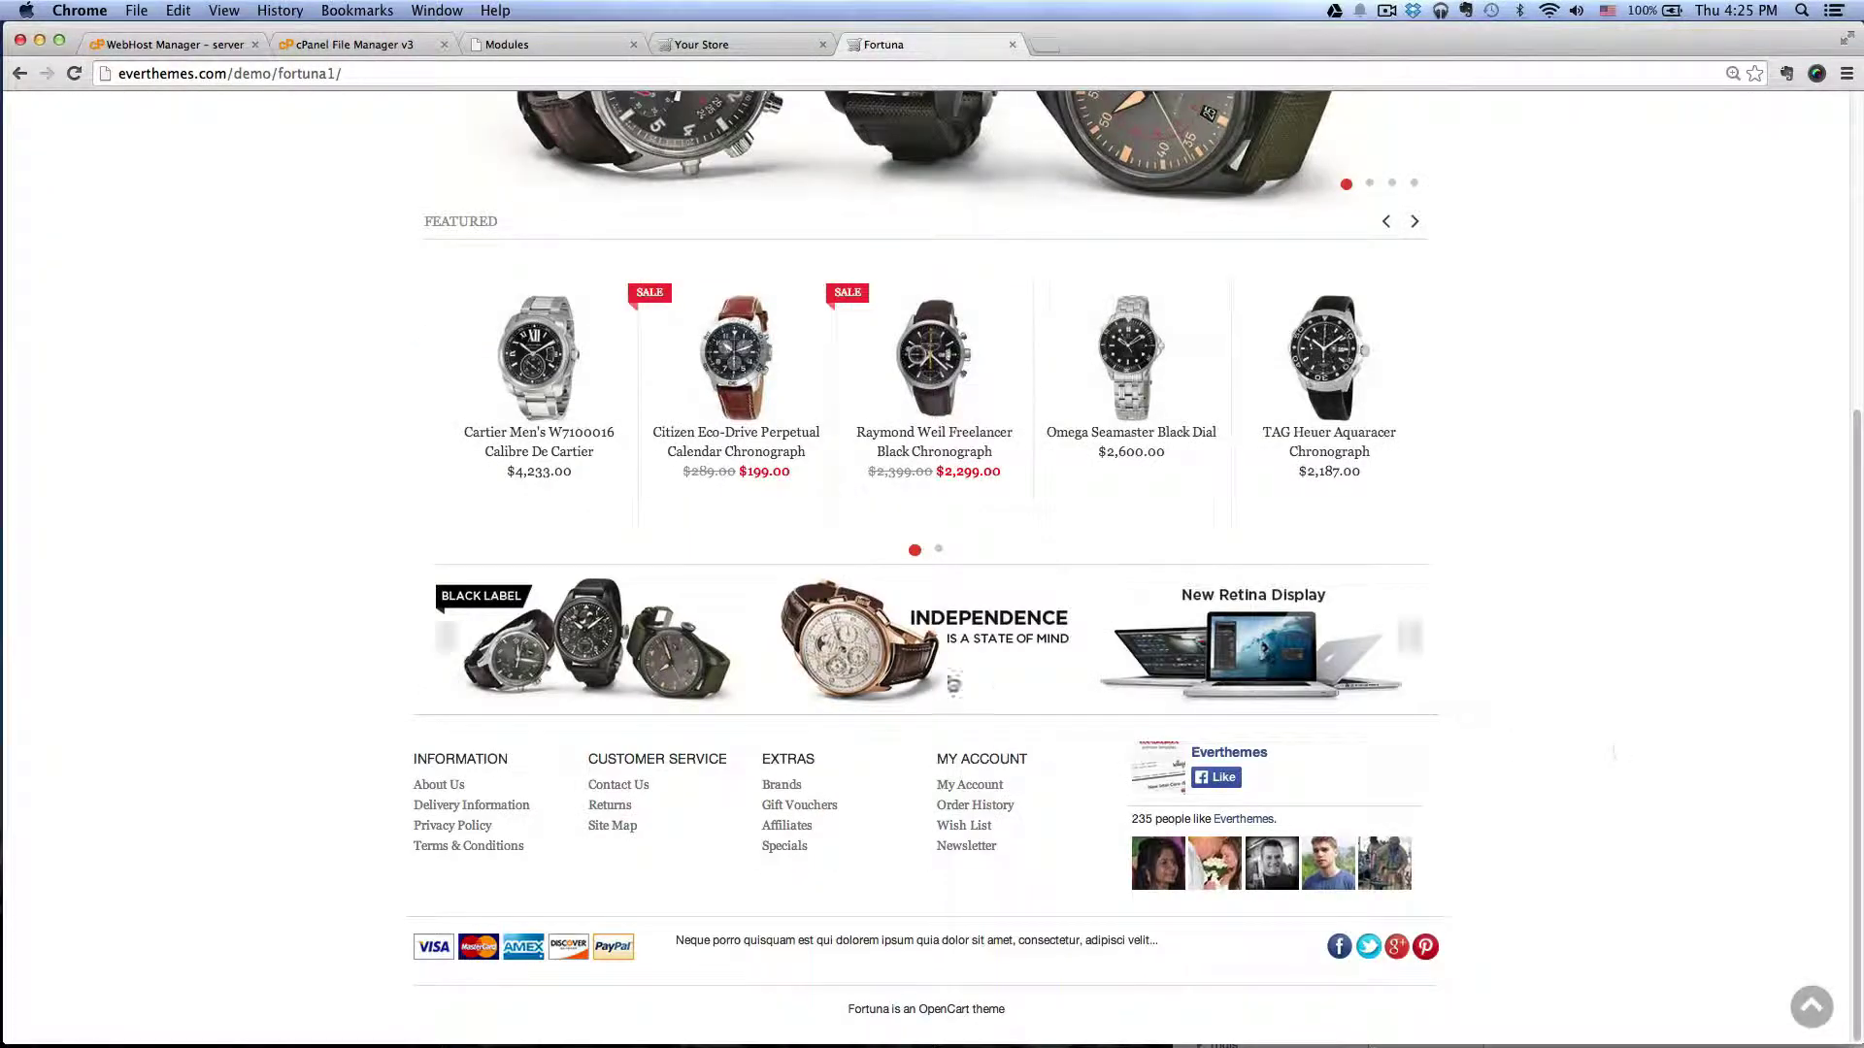
drag(596, 631, 241, 684)
drag(922, 640, 922, 825)
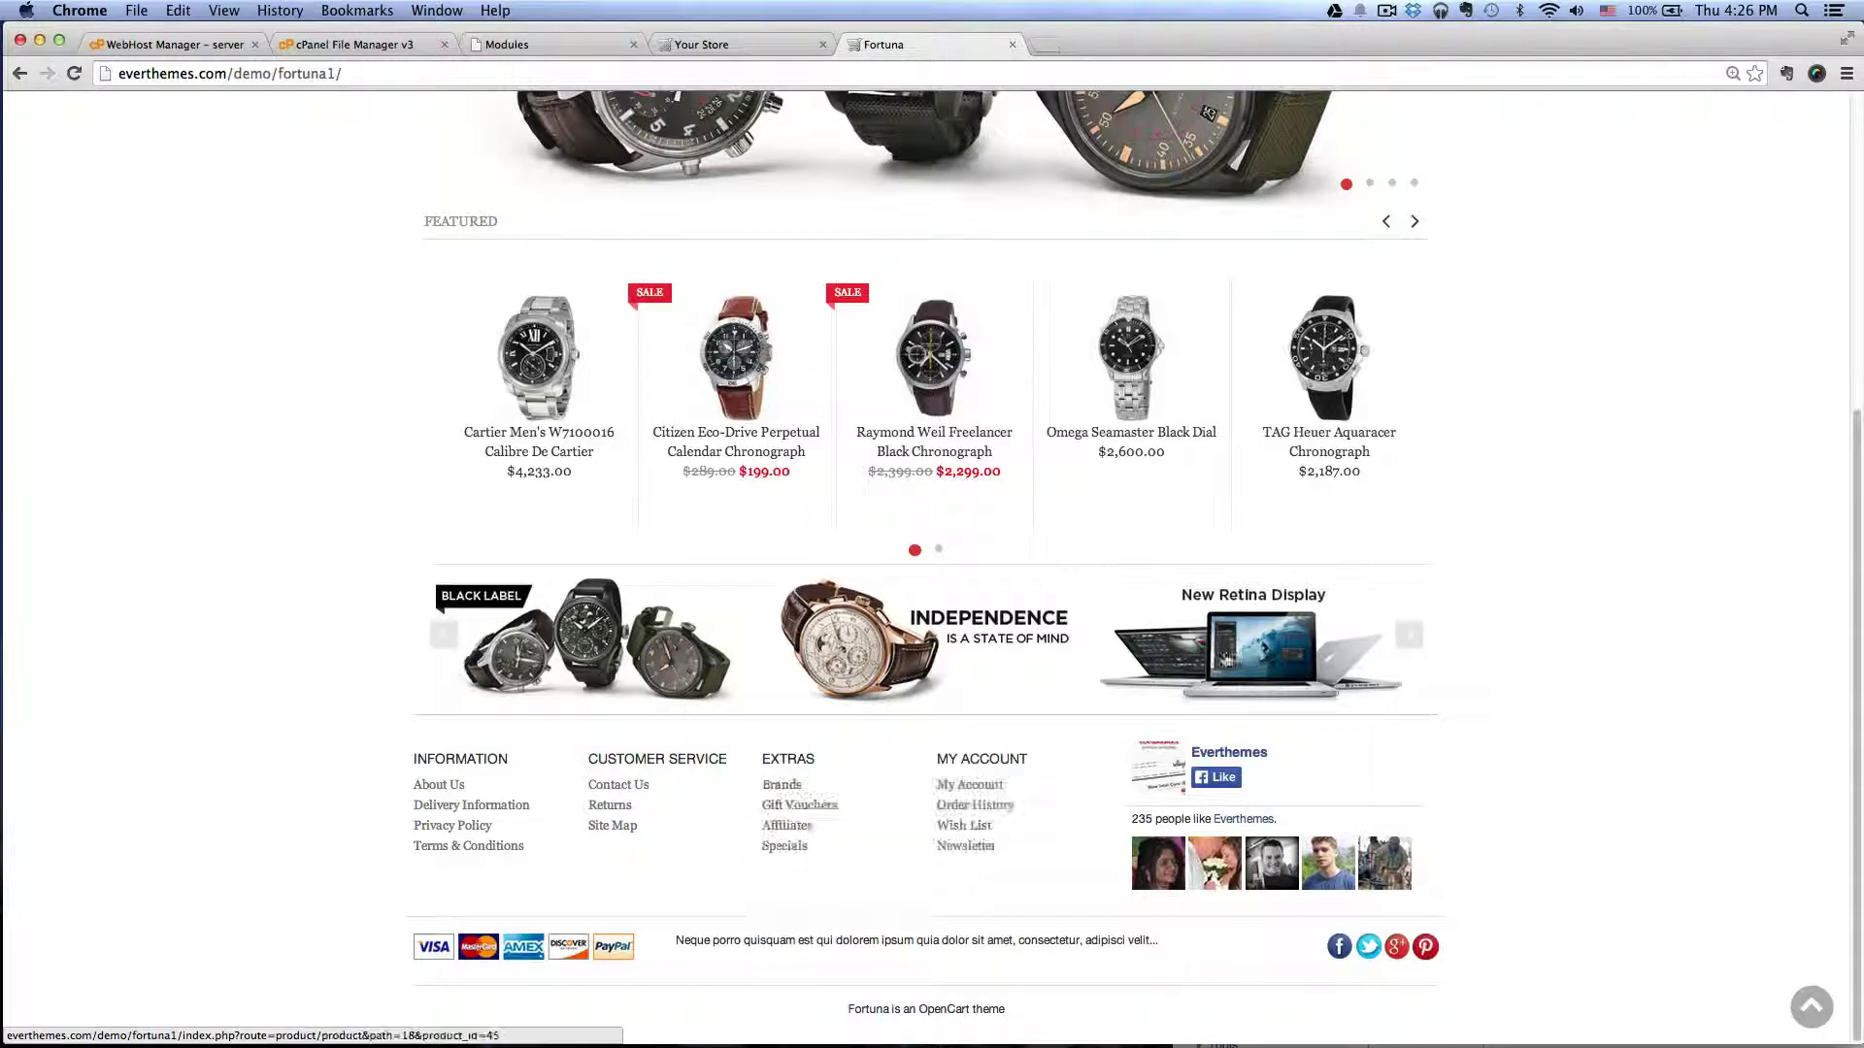
drag(1225, 660, 1466, 631)
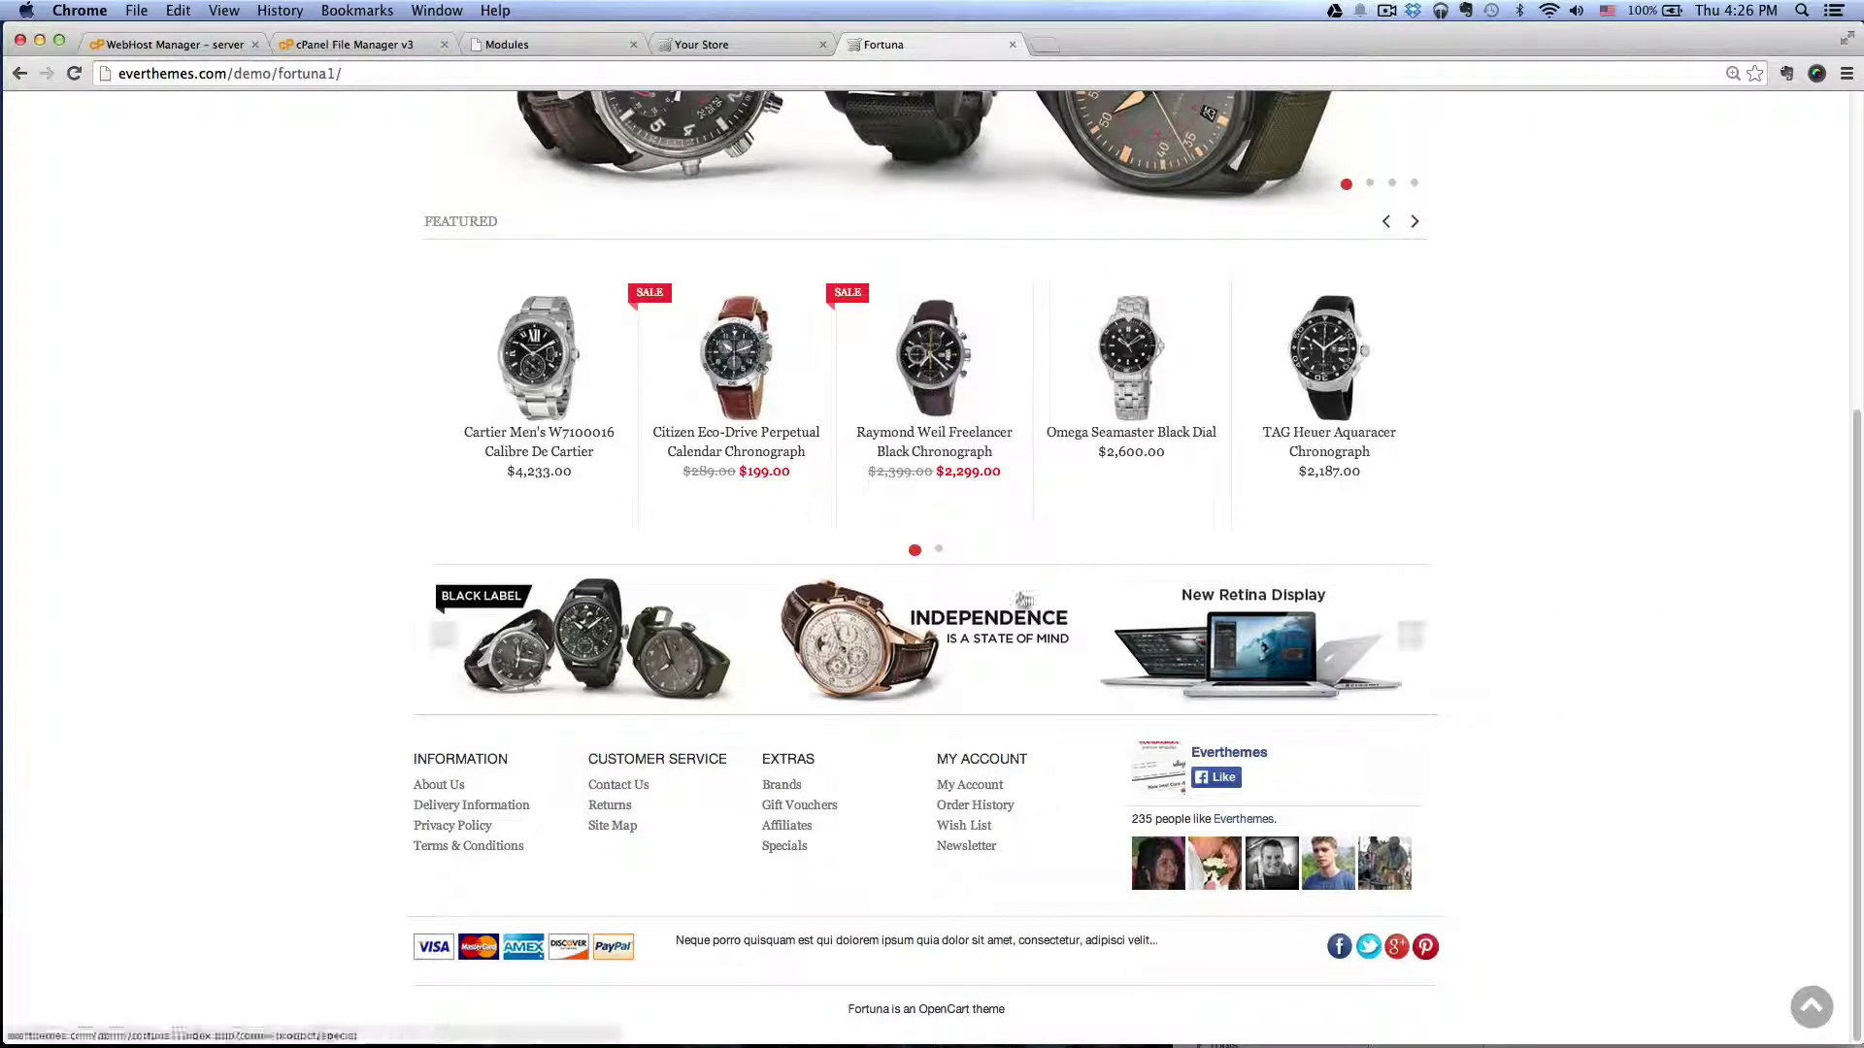
right_click(561, 609)
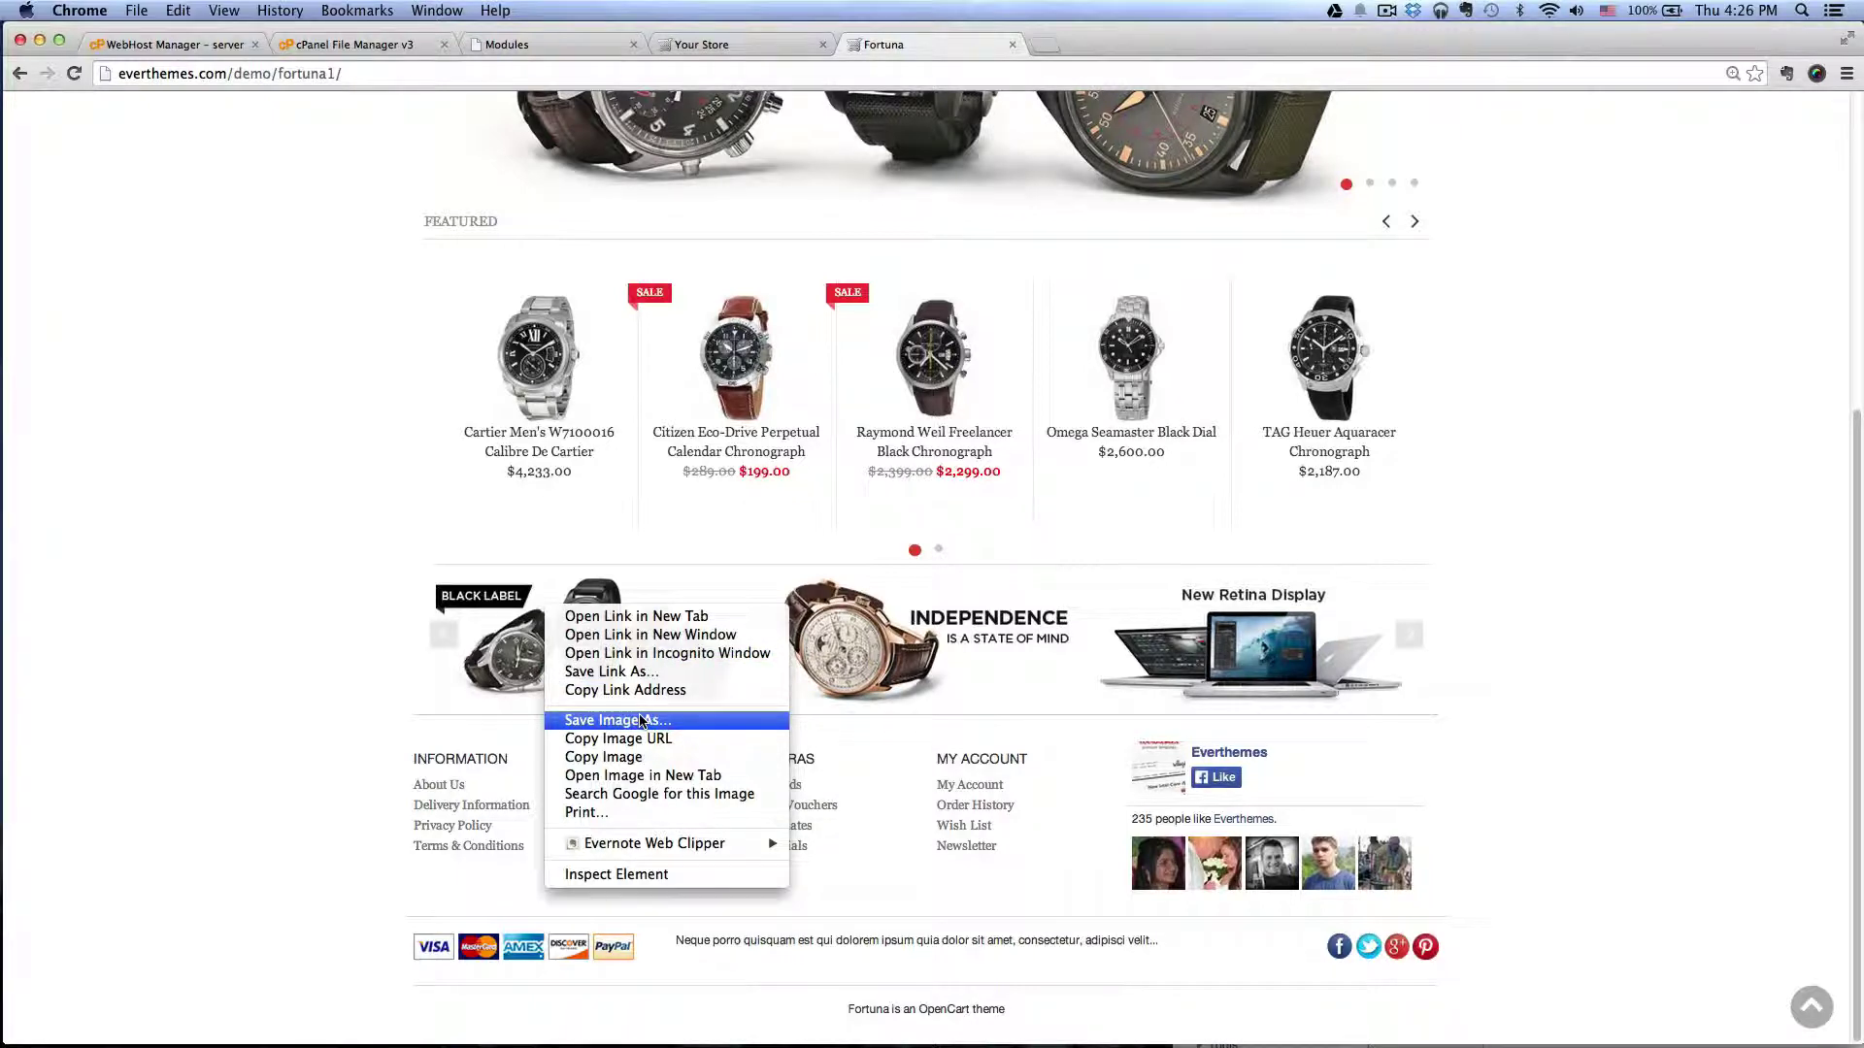
click(1621, 611)
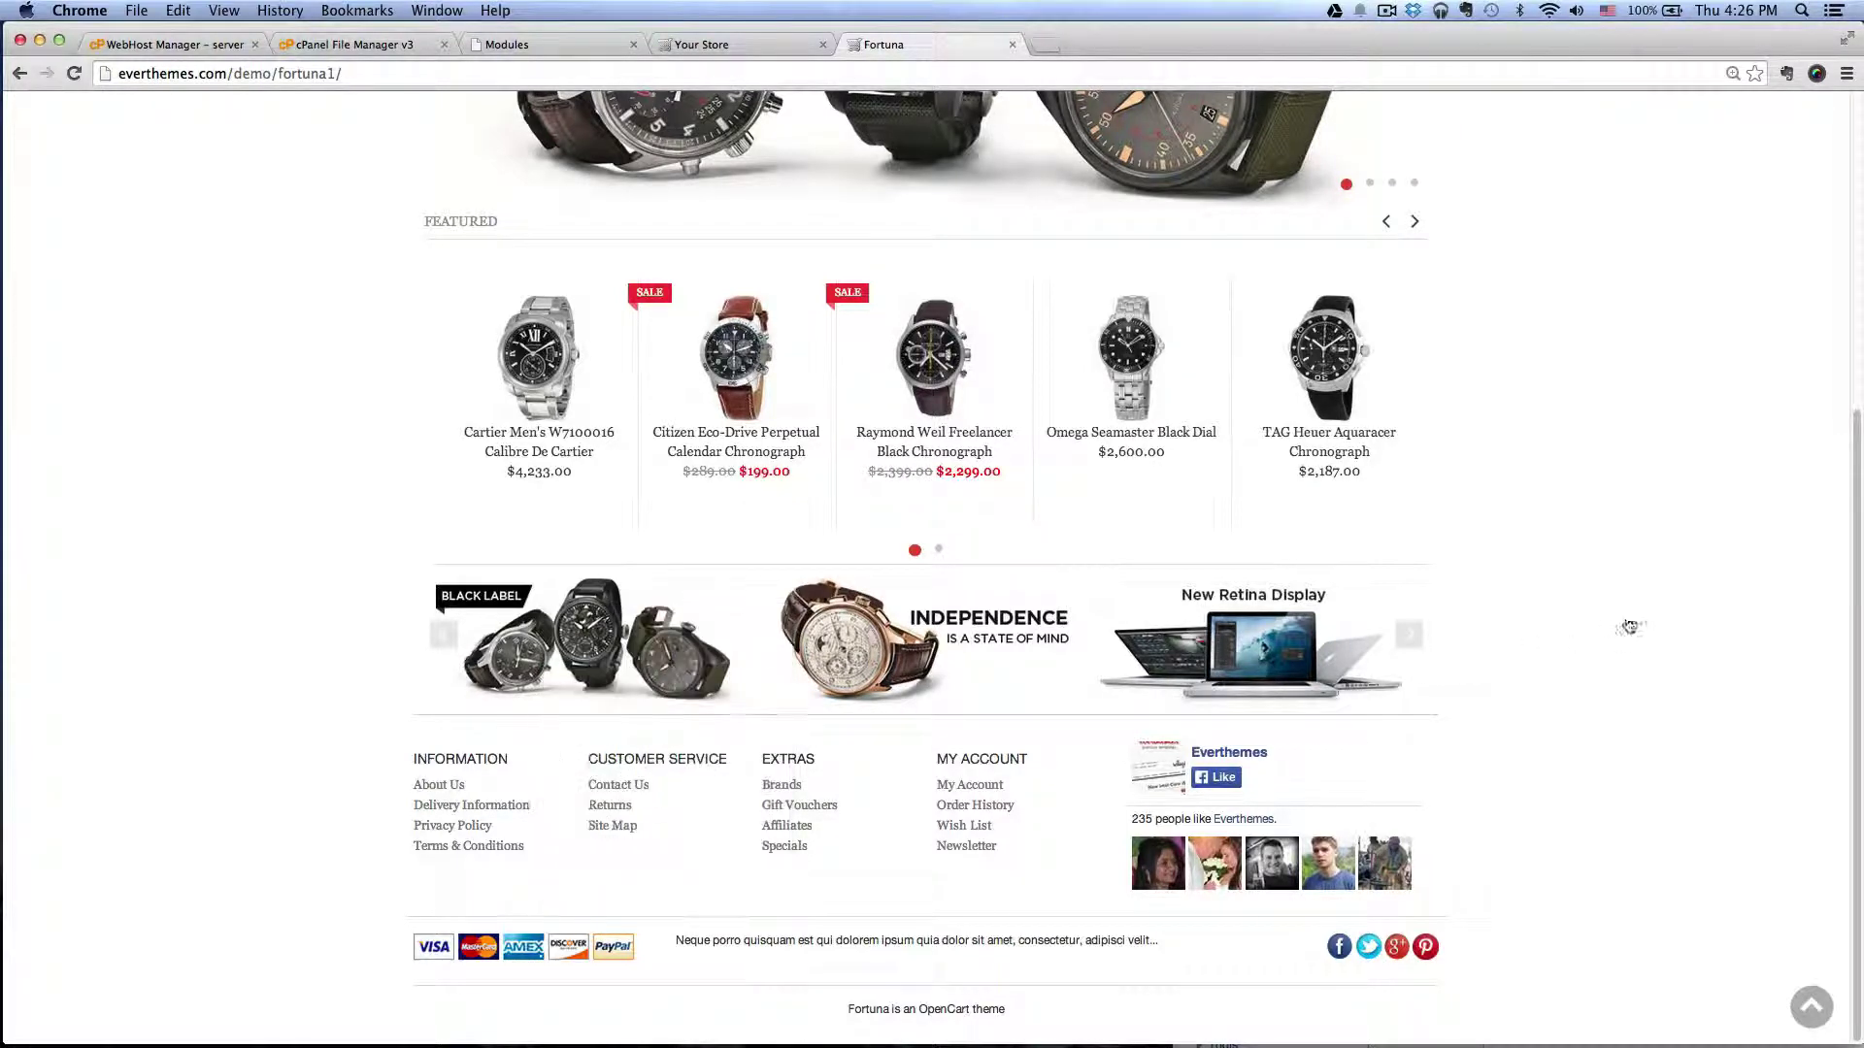
scroll(1621, 612, up, 5)
scroll(1621, 619, down, 2)
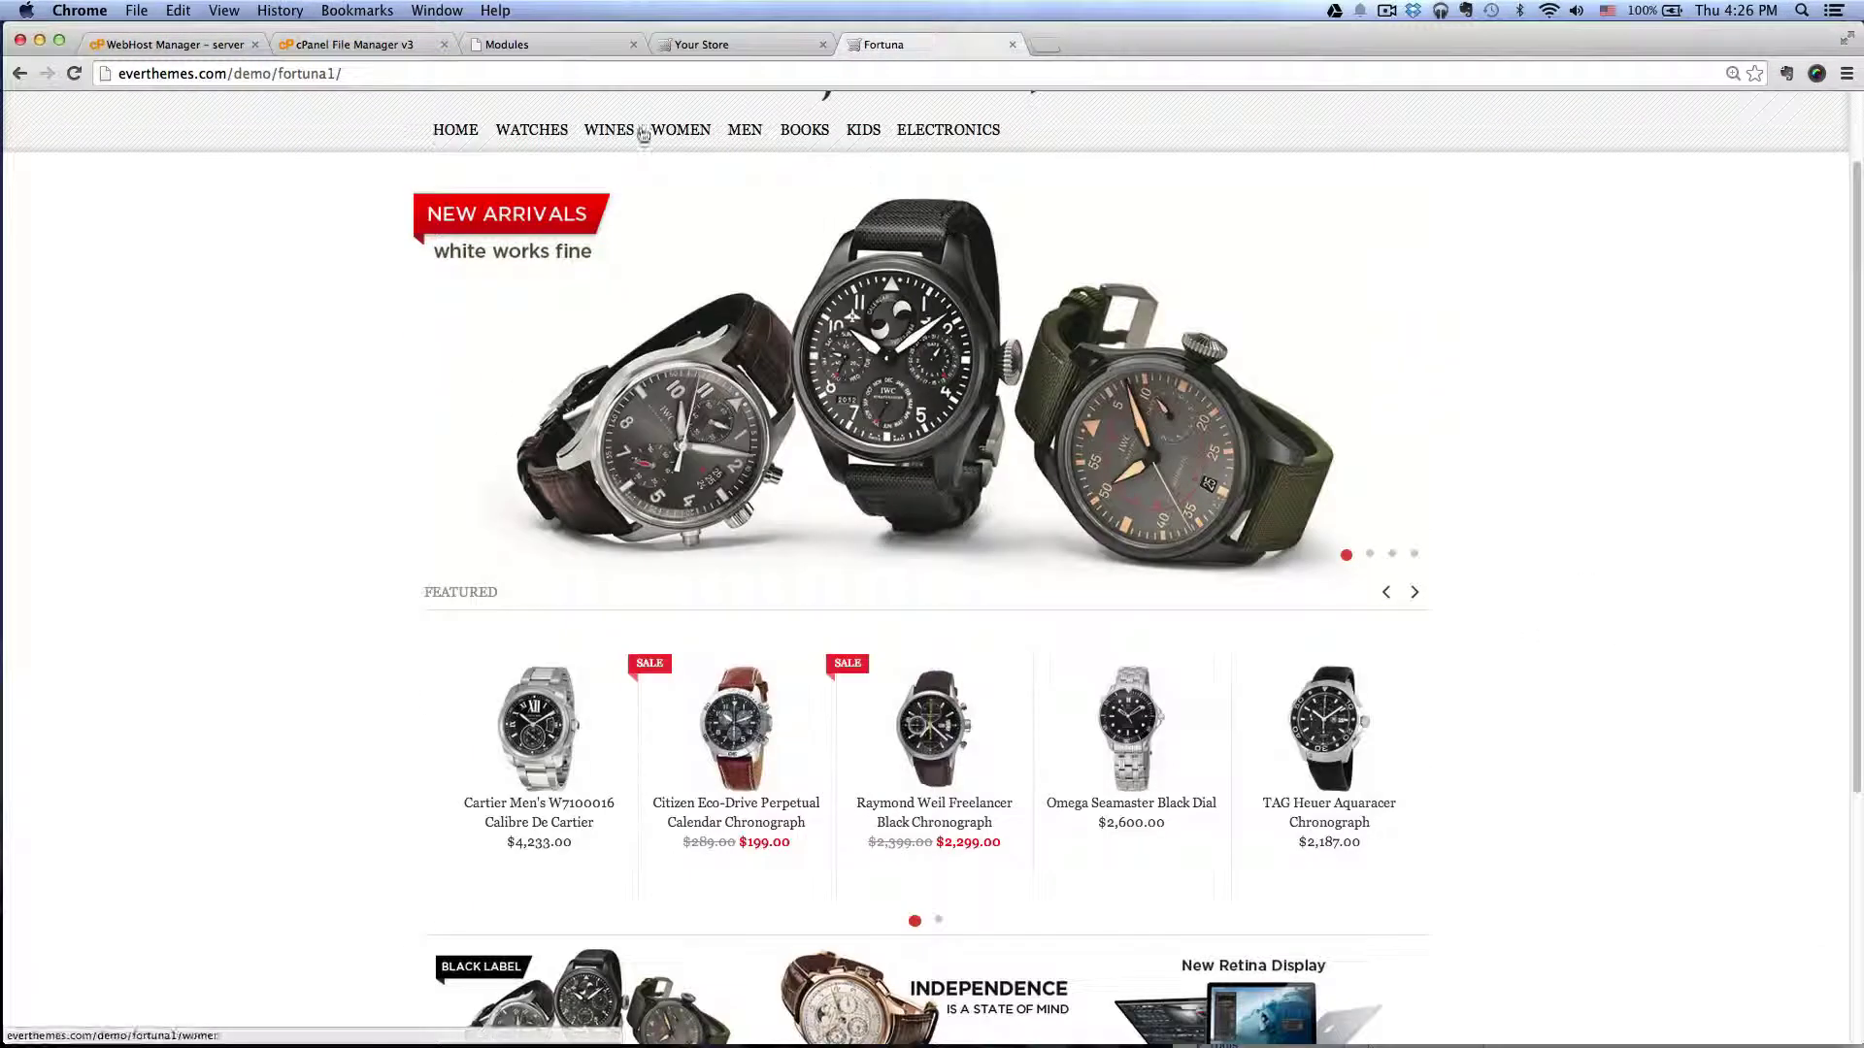
Return to the store admin and start a new design banner named Bottom Banners
click(512, 45)
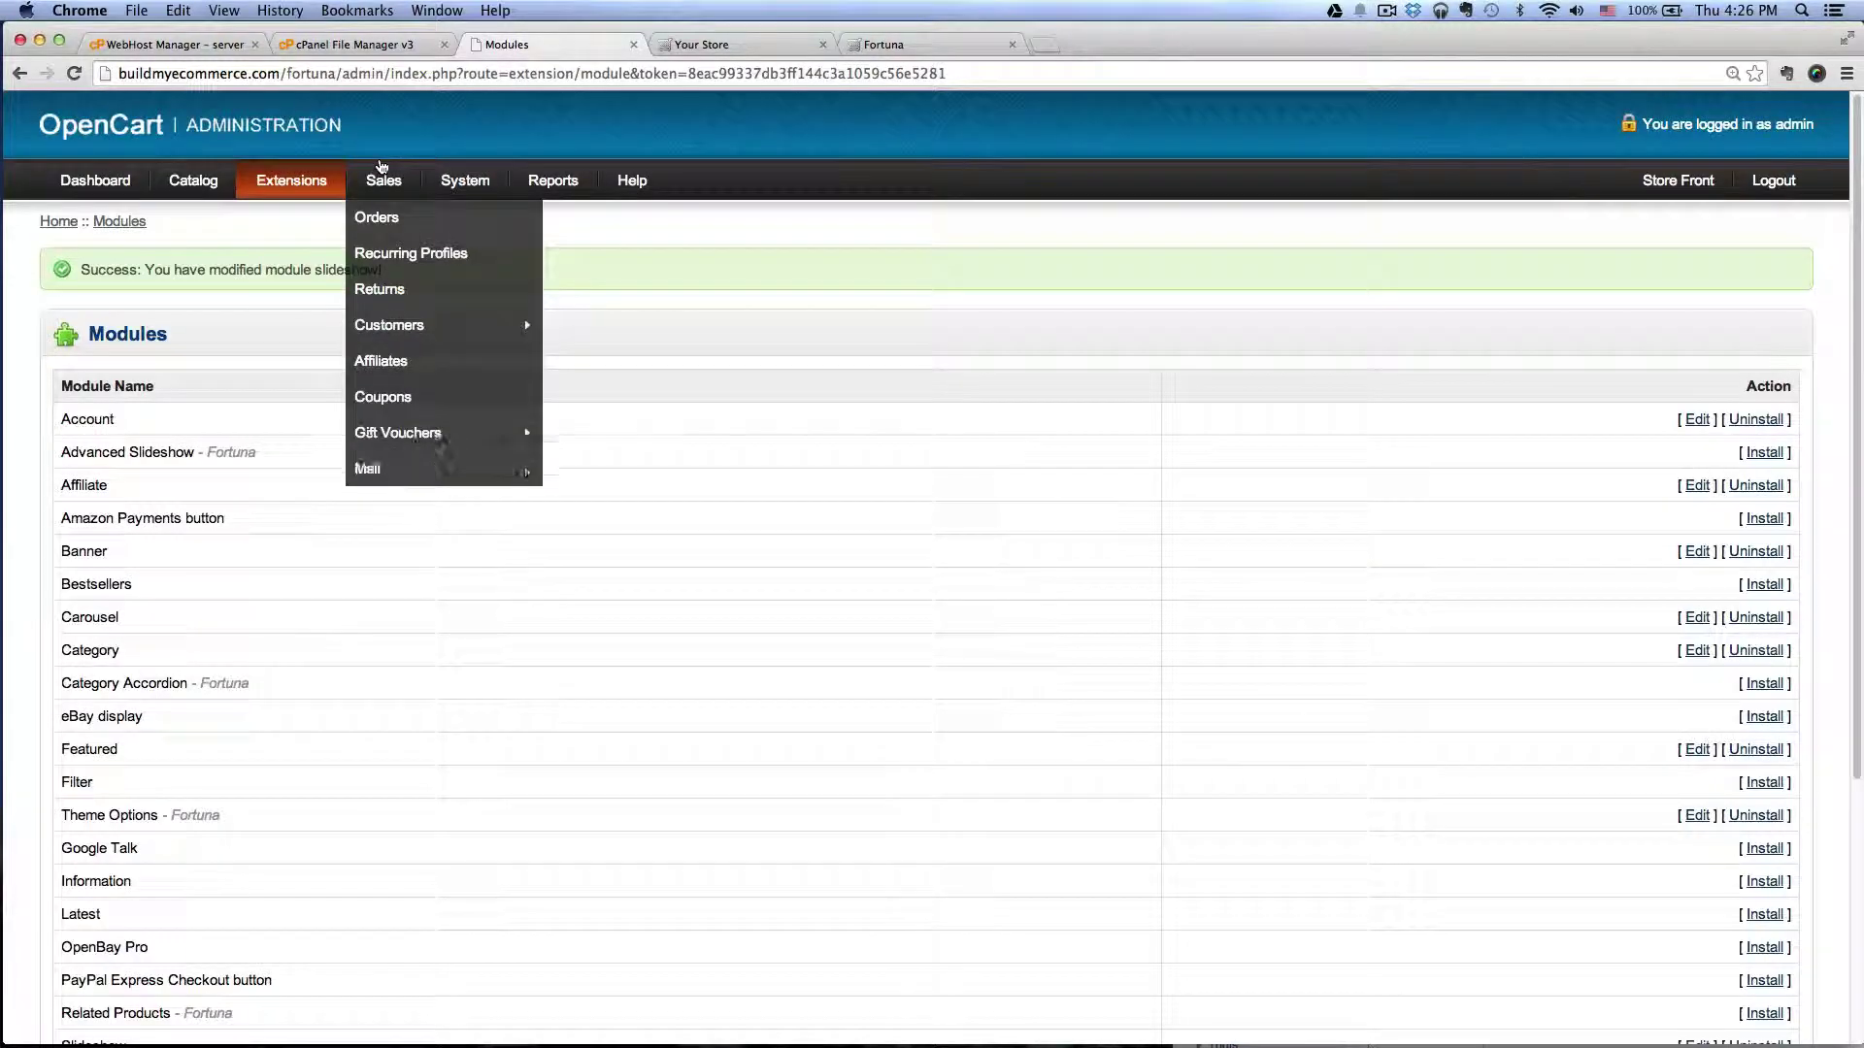
mouse_move(485, 199)
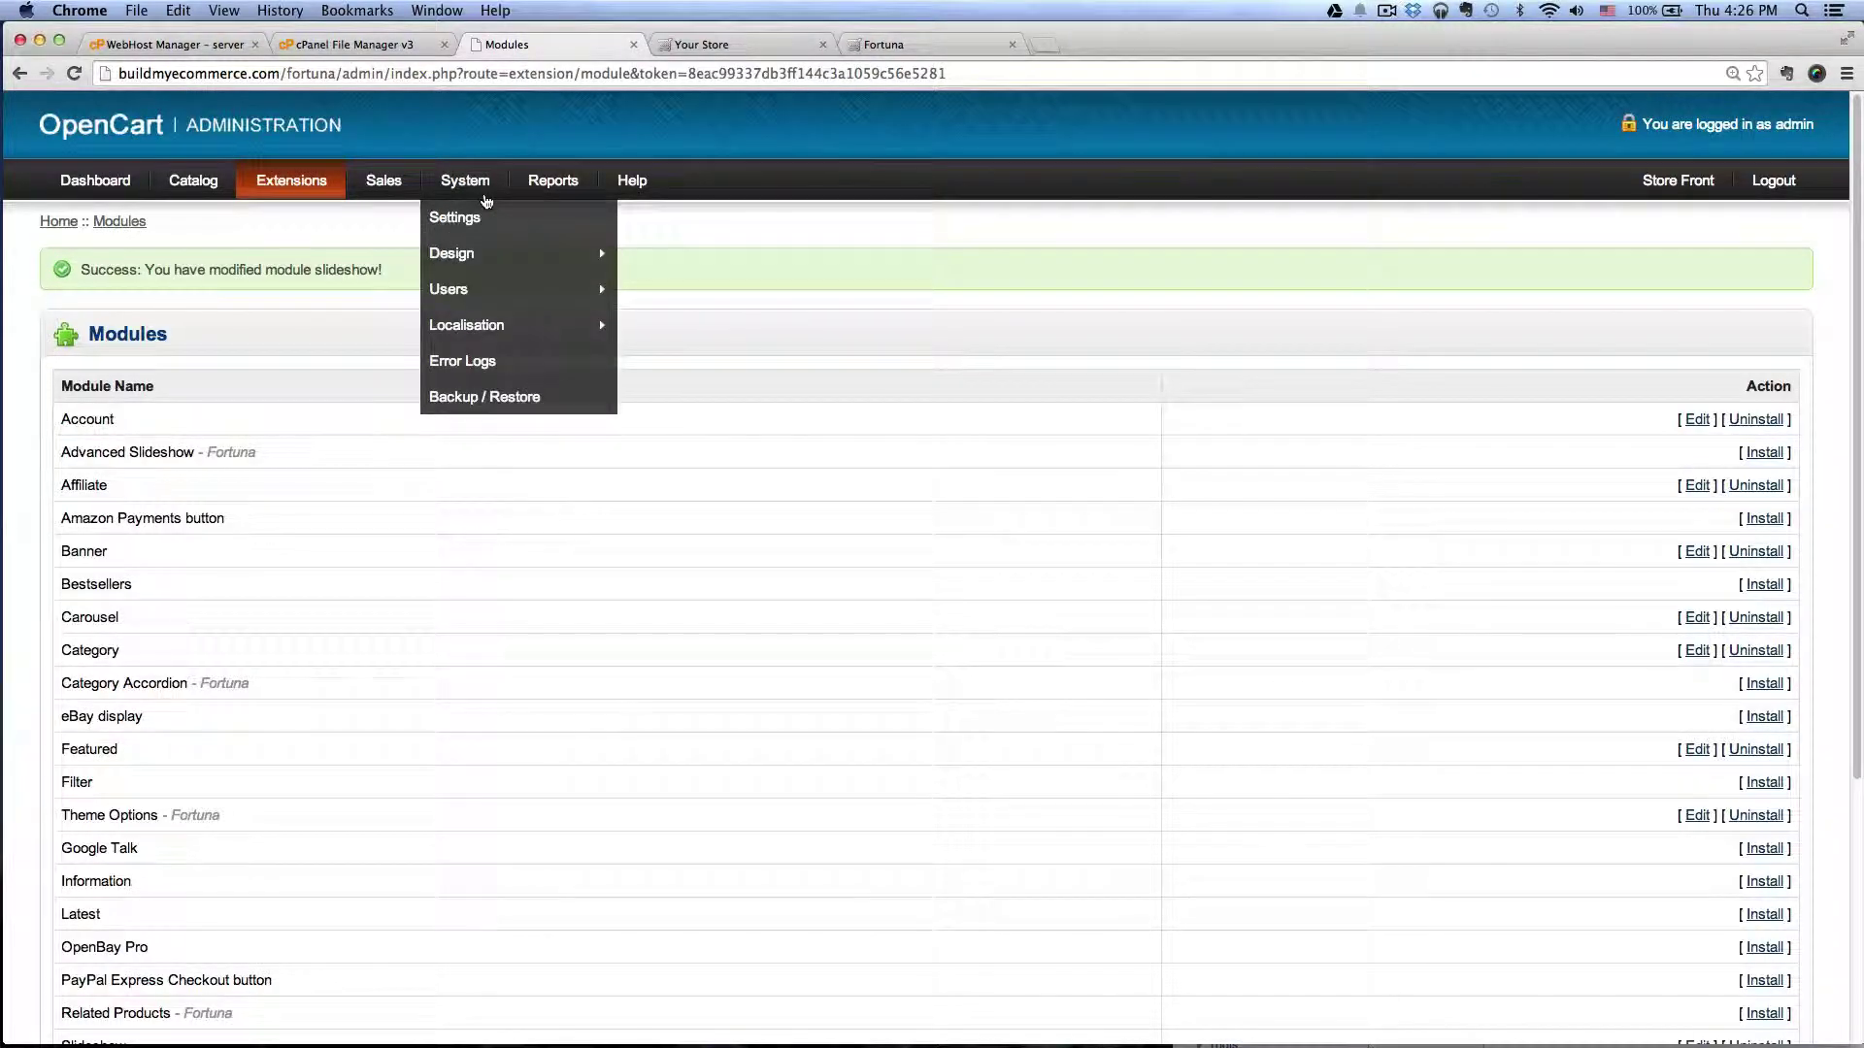
mouse_move(582, 253)
click(653, 287)
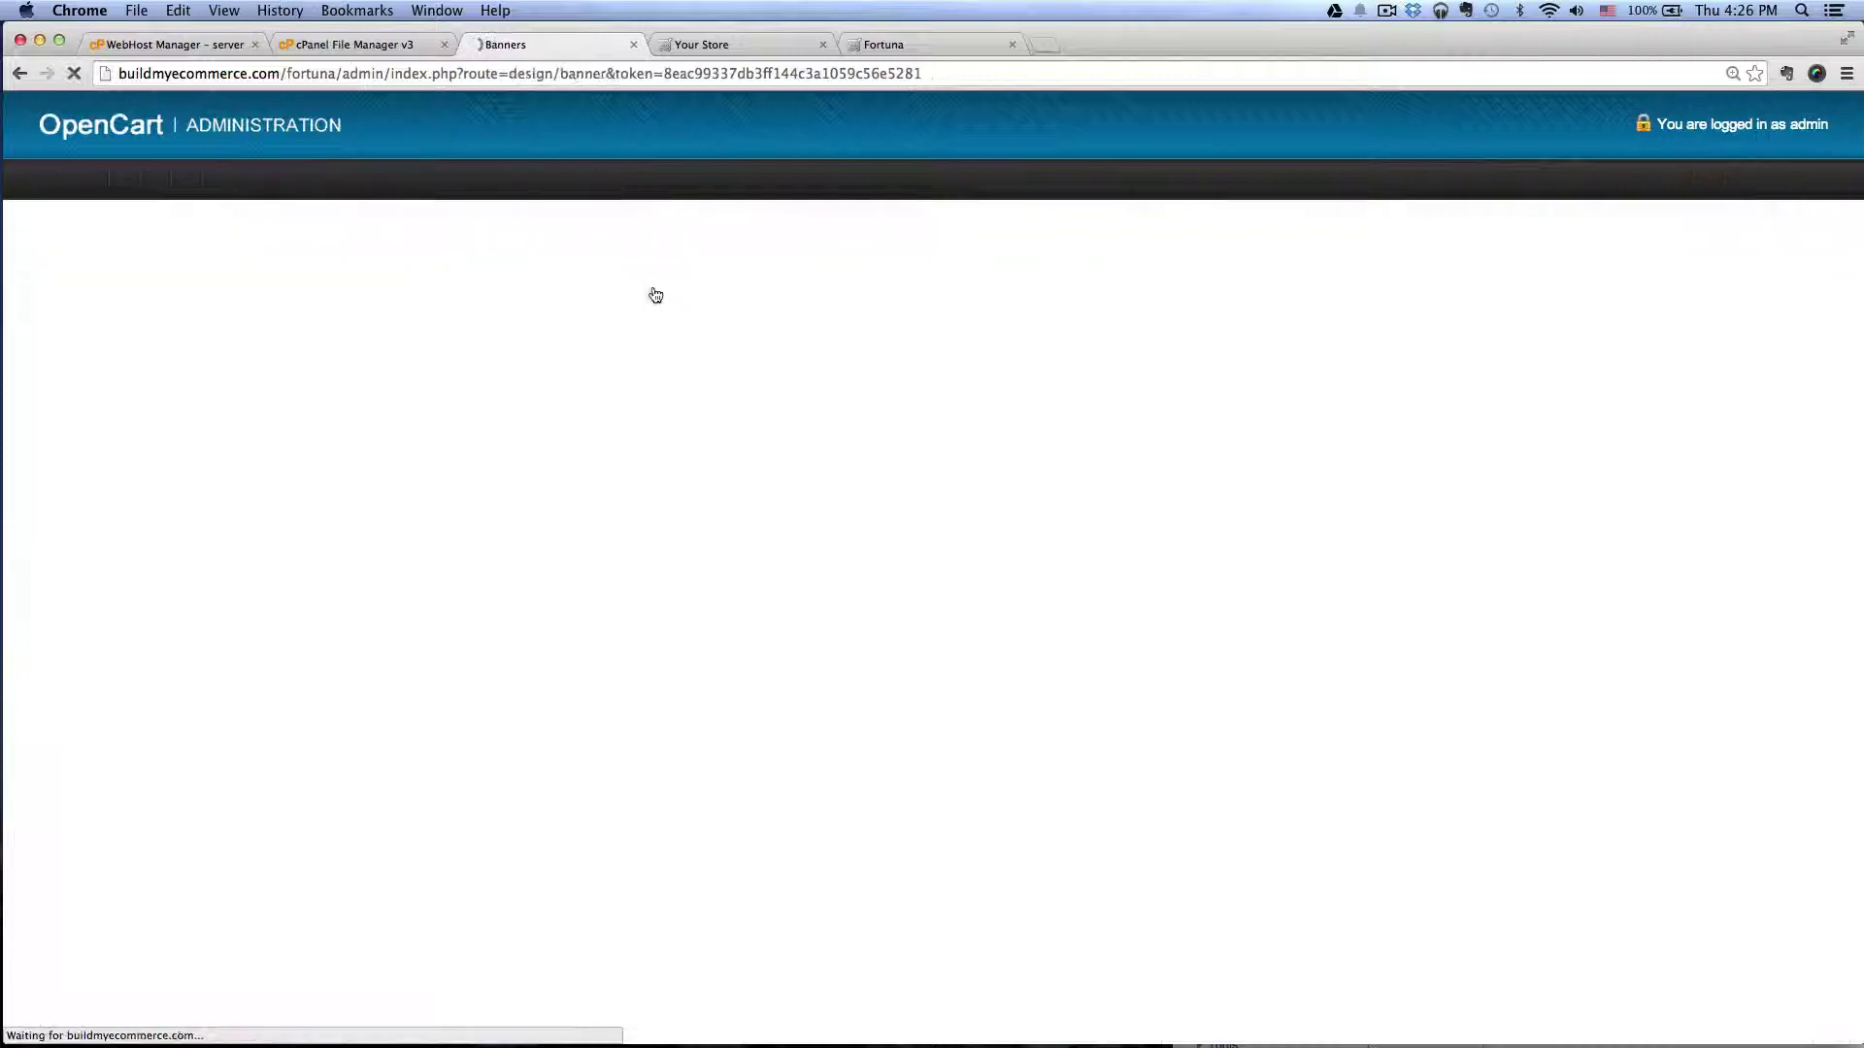
click(1690, 272)
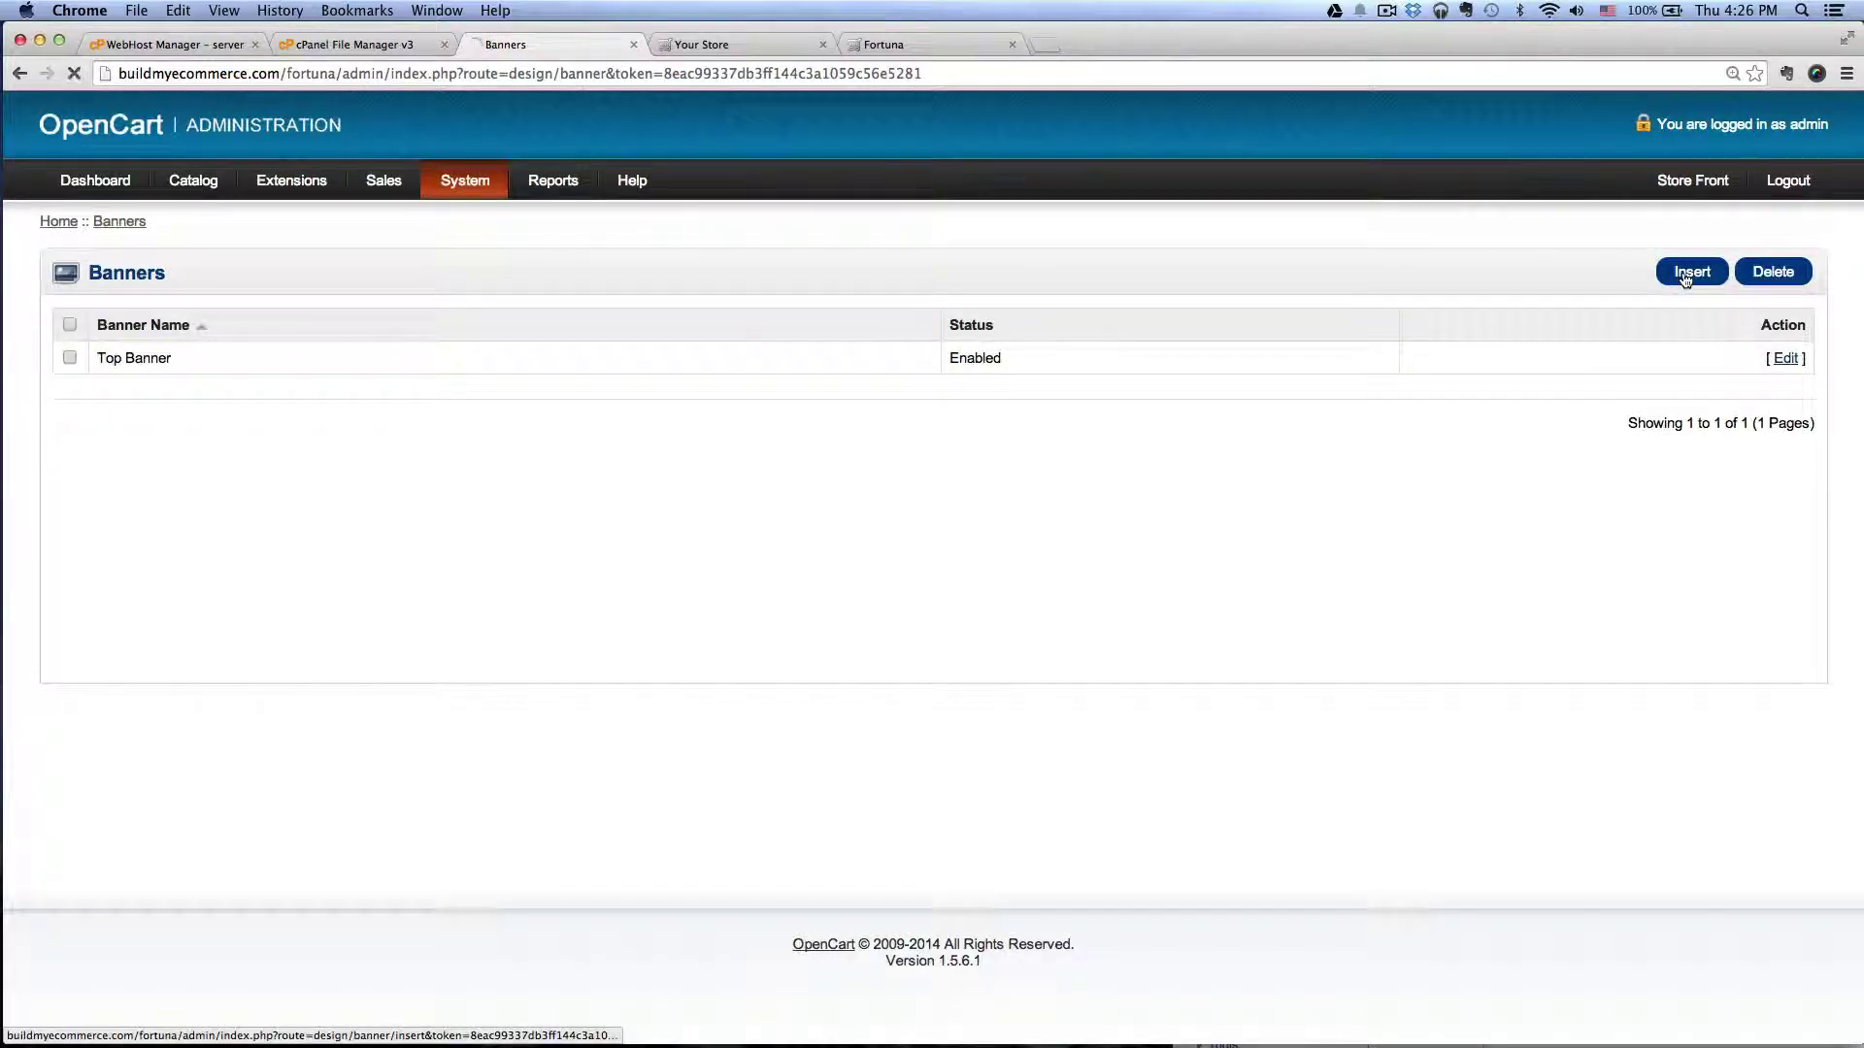
click(594, 329)
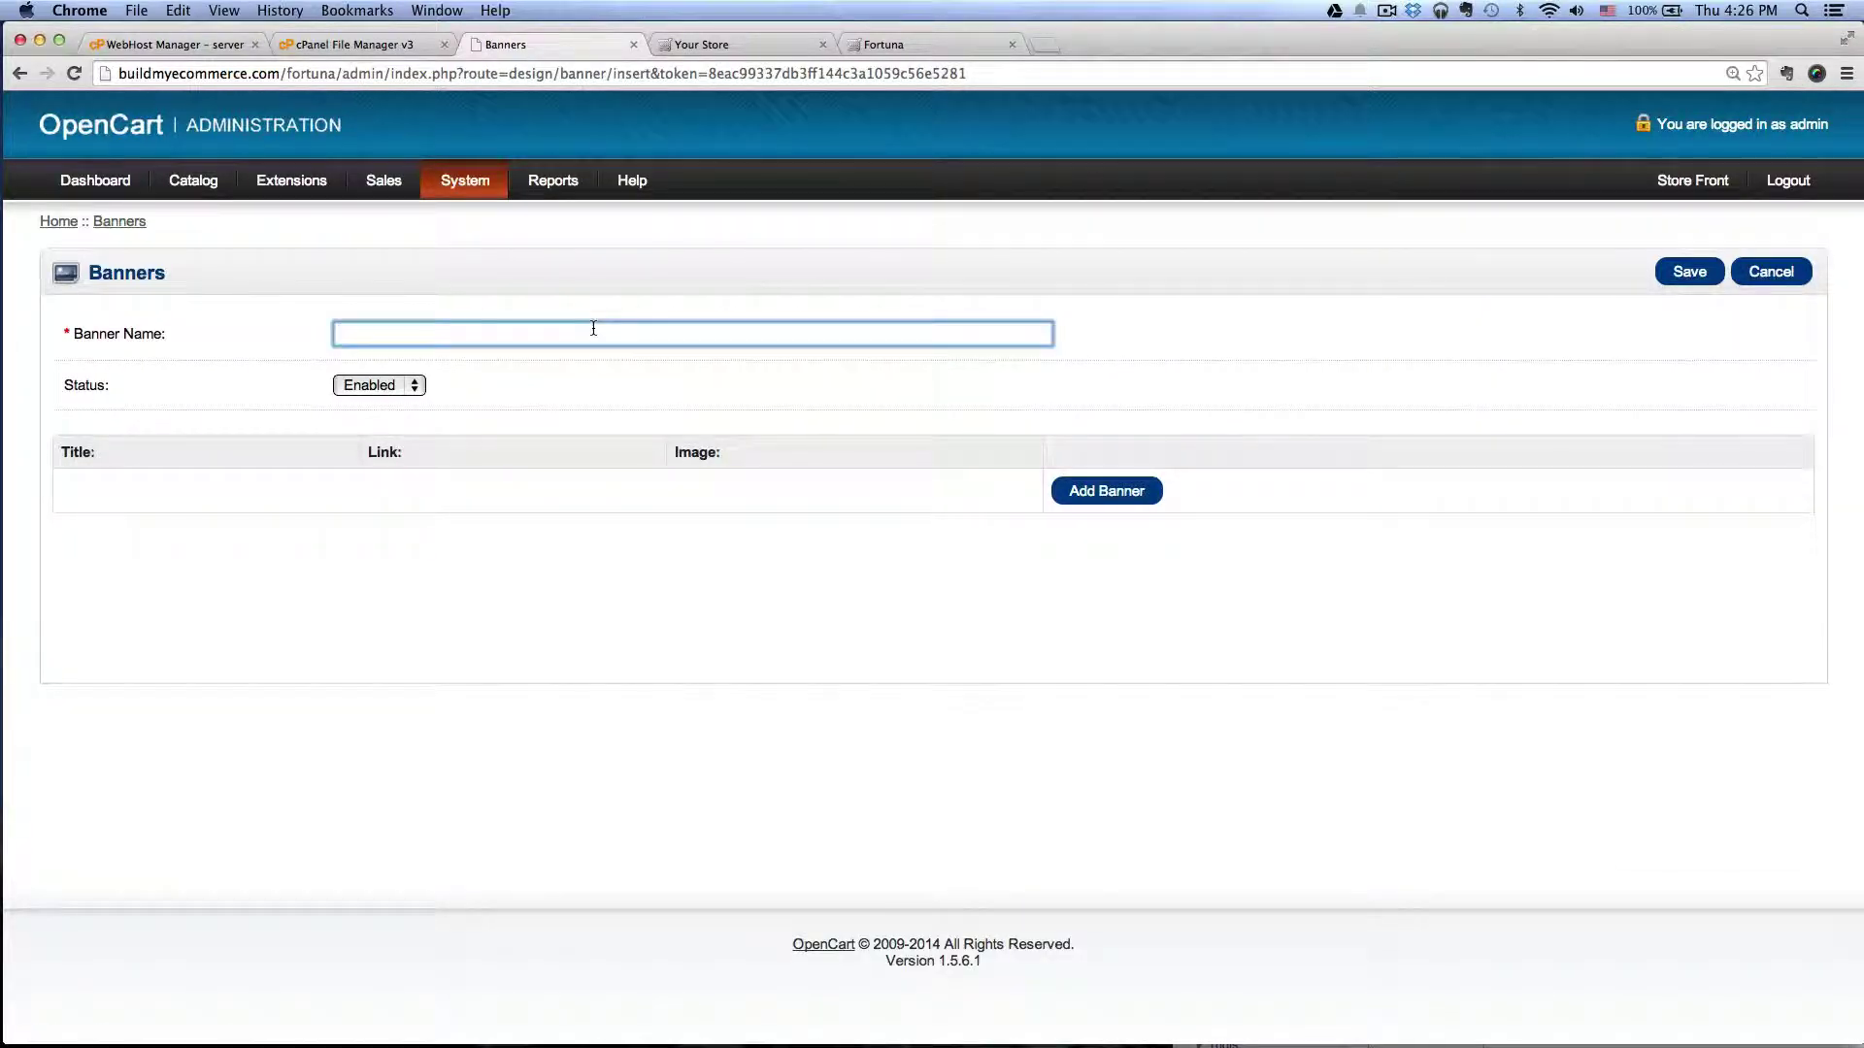
text(Bottom B)
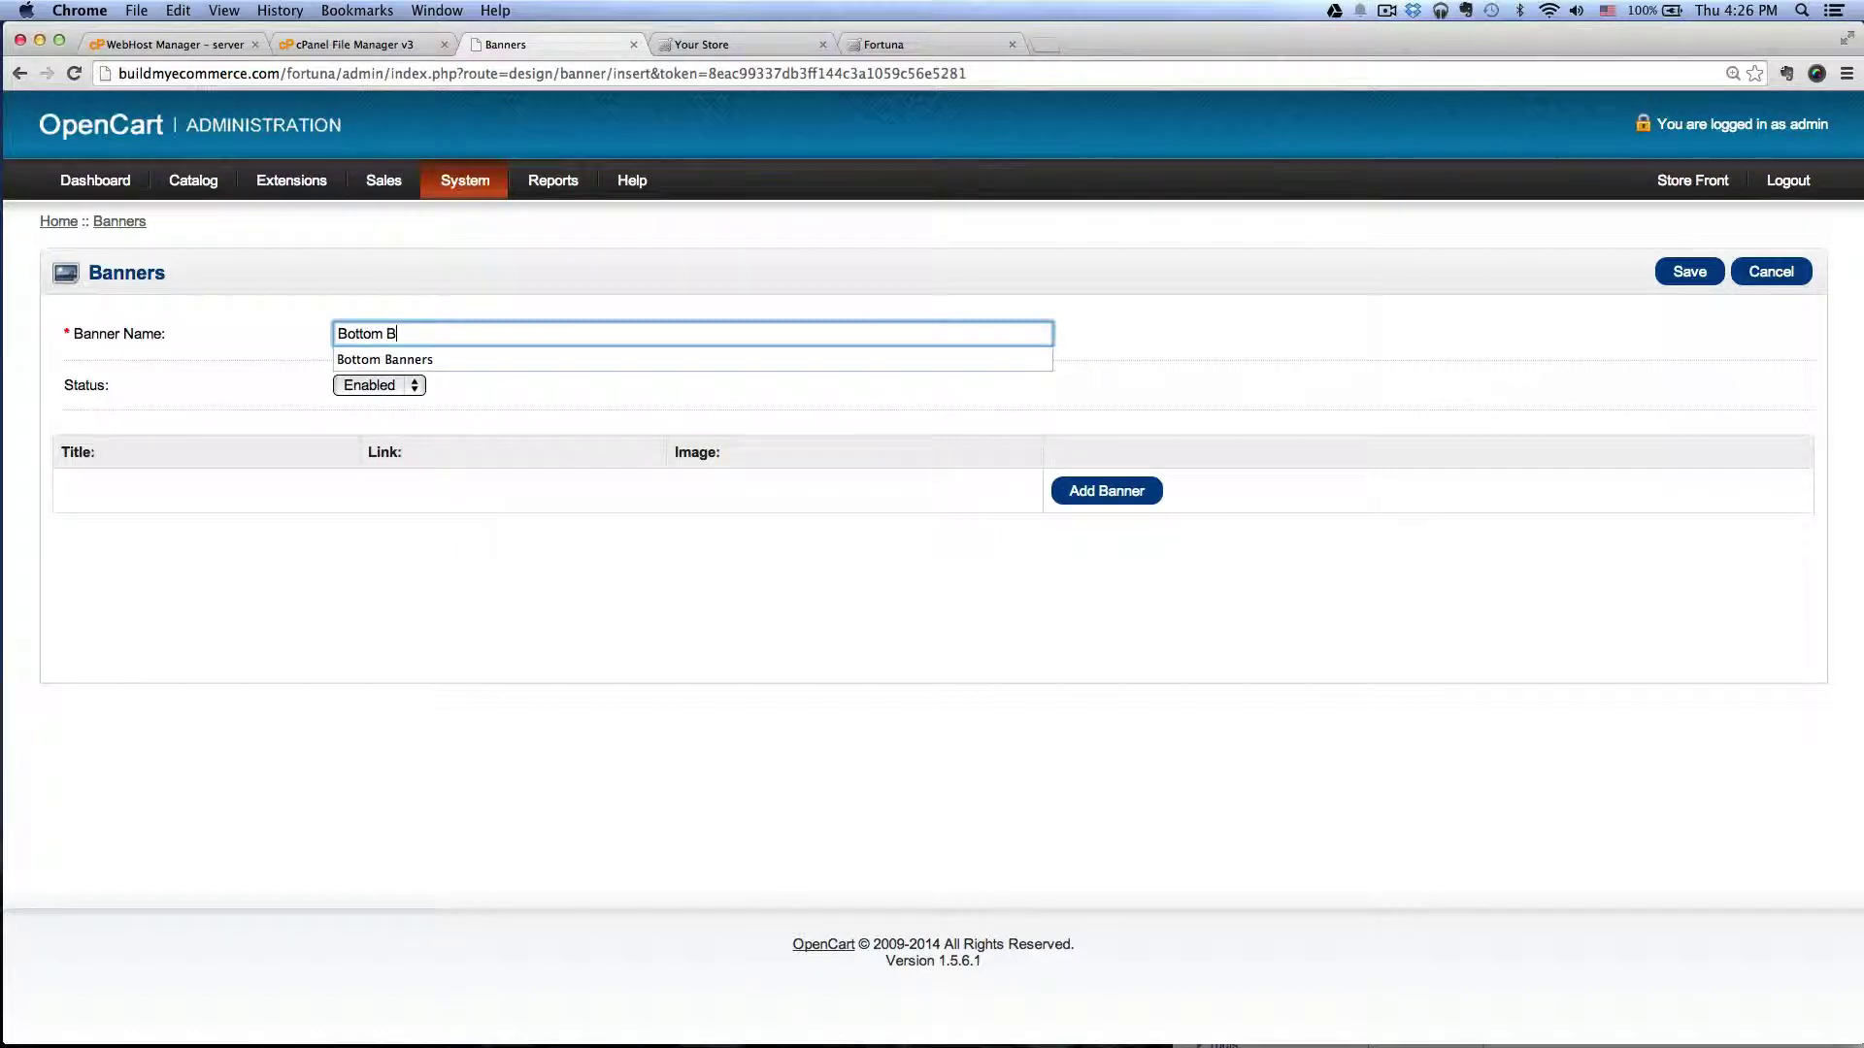
text(anners)
click(1225, 331)
Add the first image entry and upload macbook-299x120.jpg from the Bottom_3_Banners folder in Fortuna_Assets to the Image Manager
click(1128, 501)
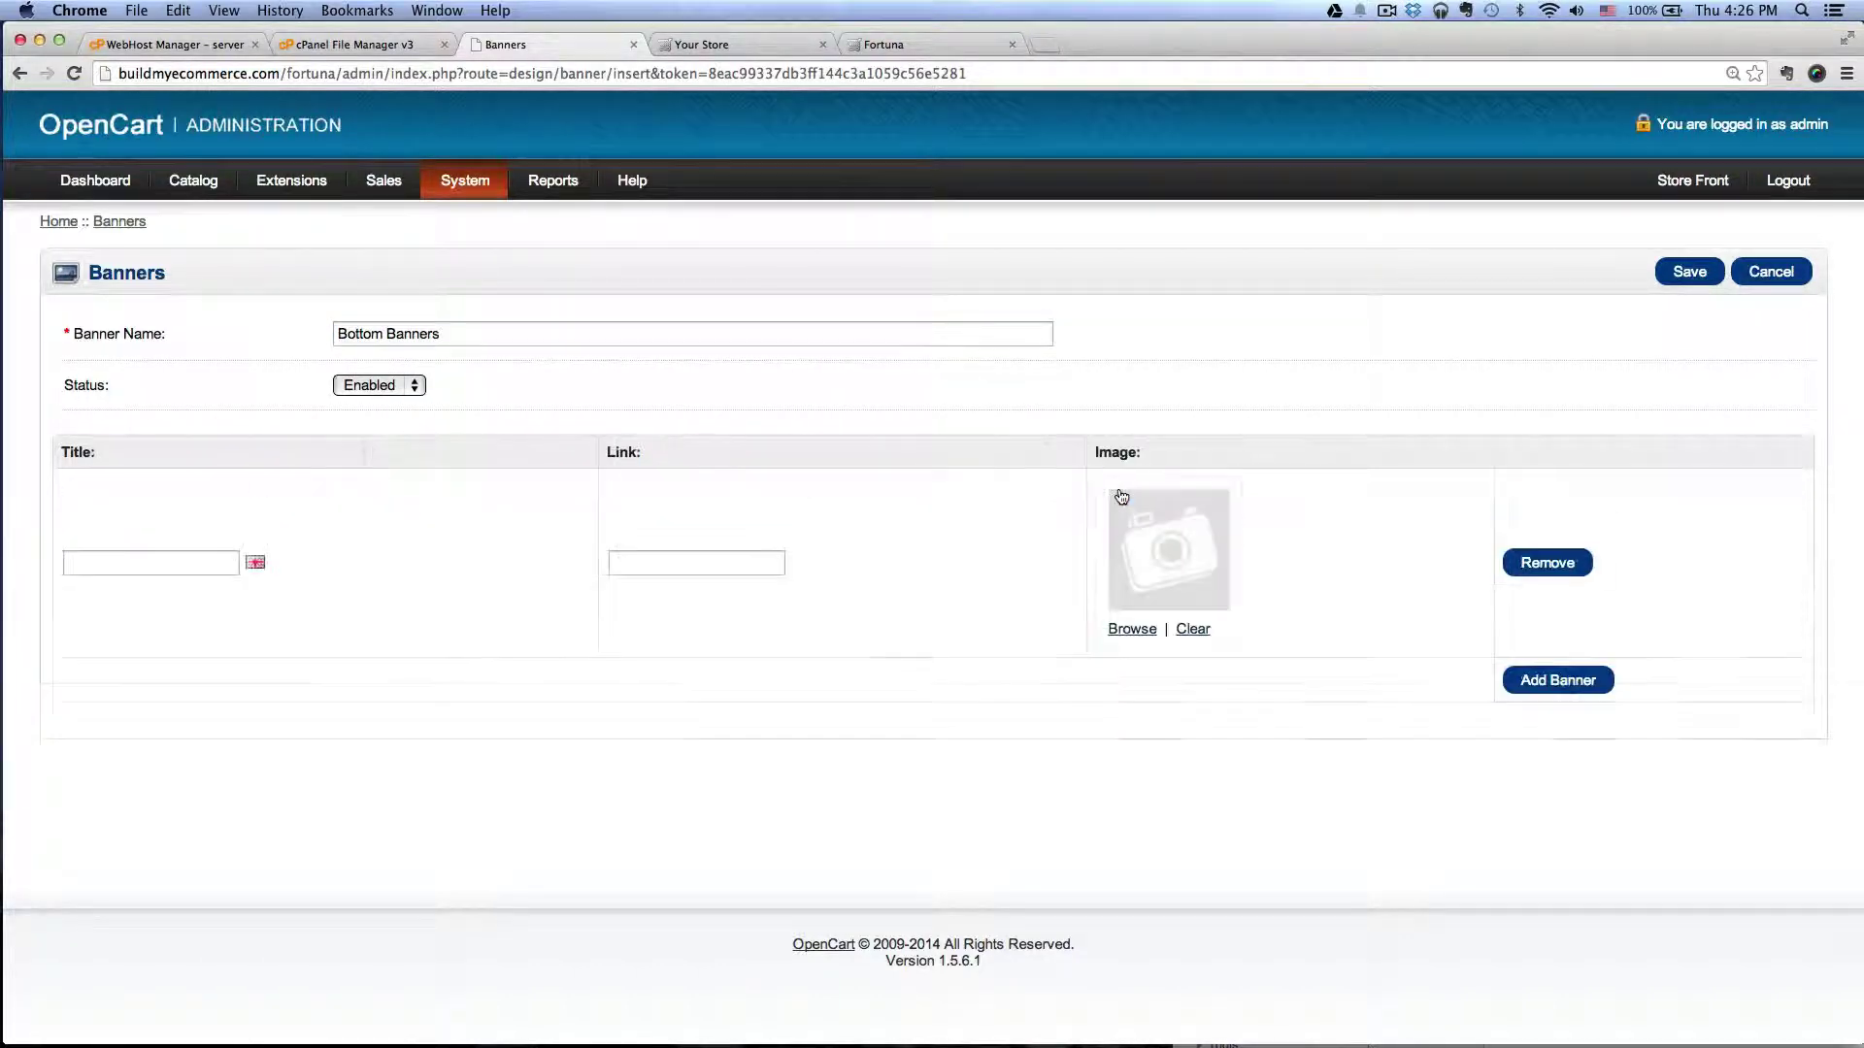
click(1132, 630)
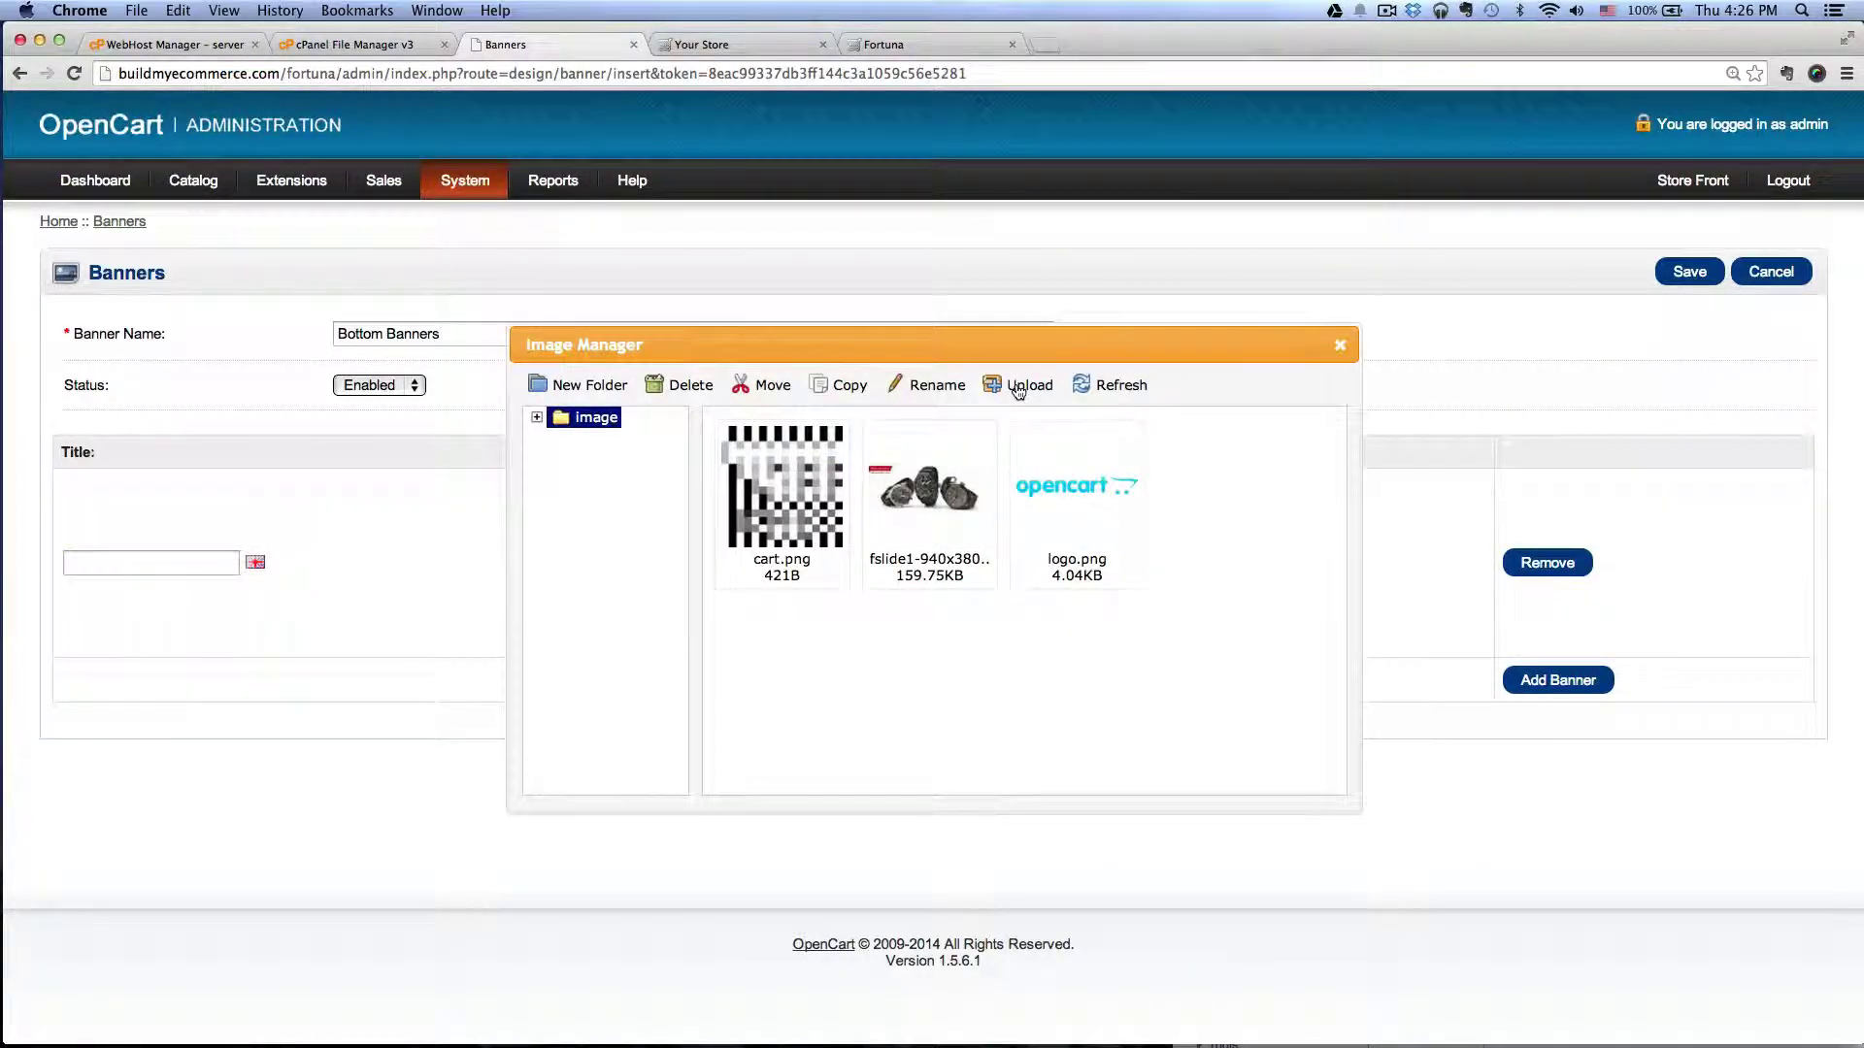
click(1014, 386)
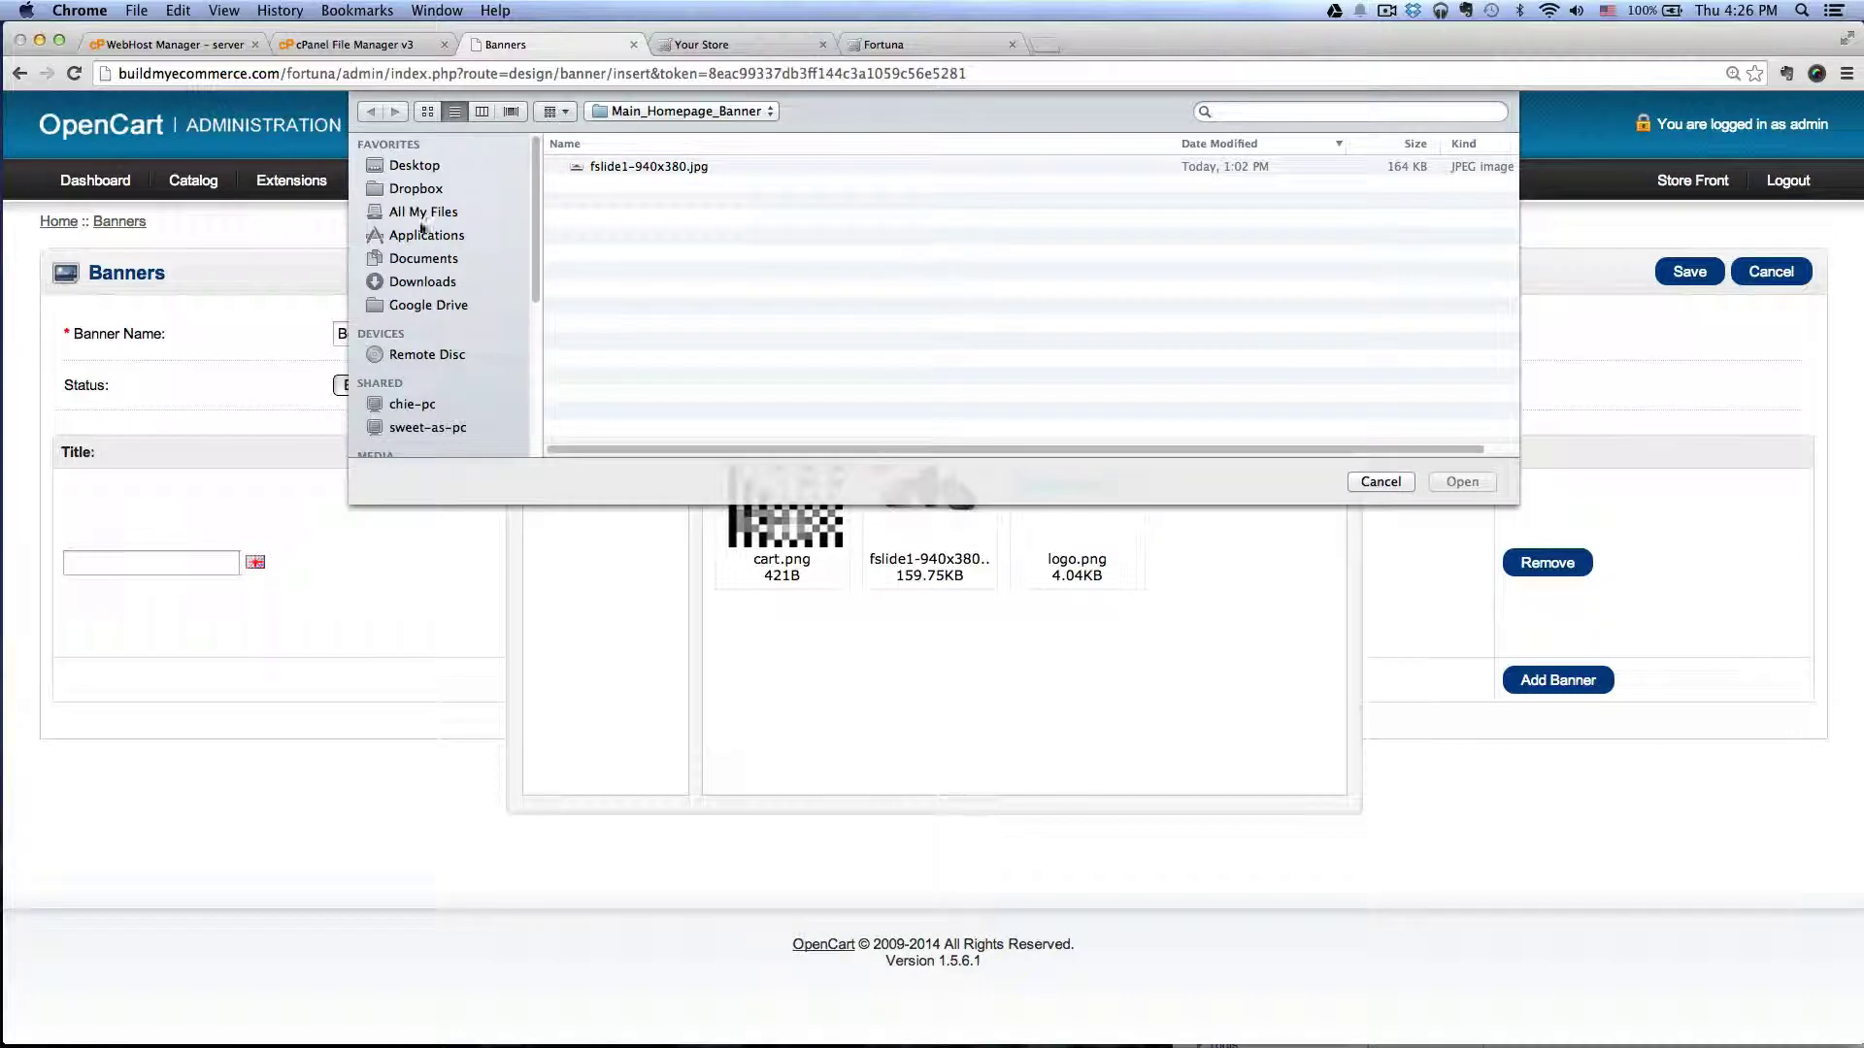
click(434, 167)
double_click(637, 236)
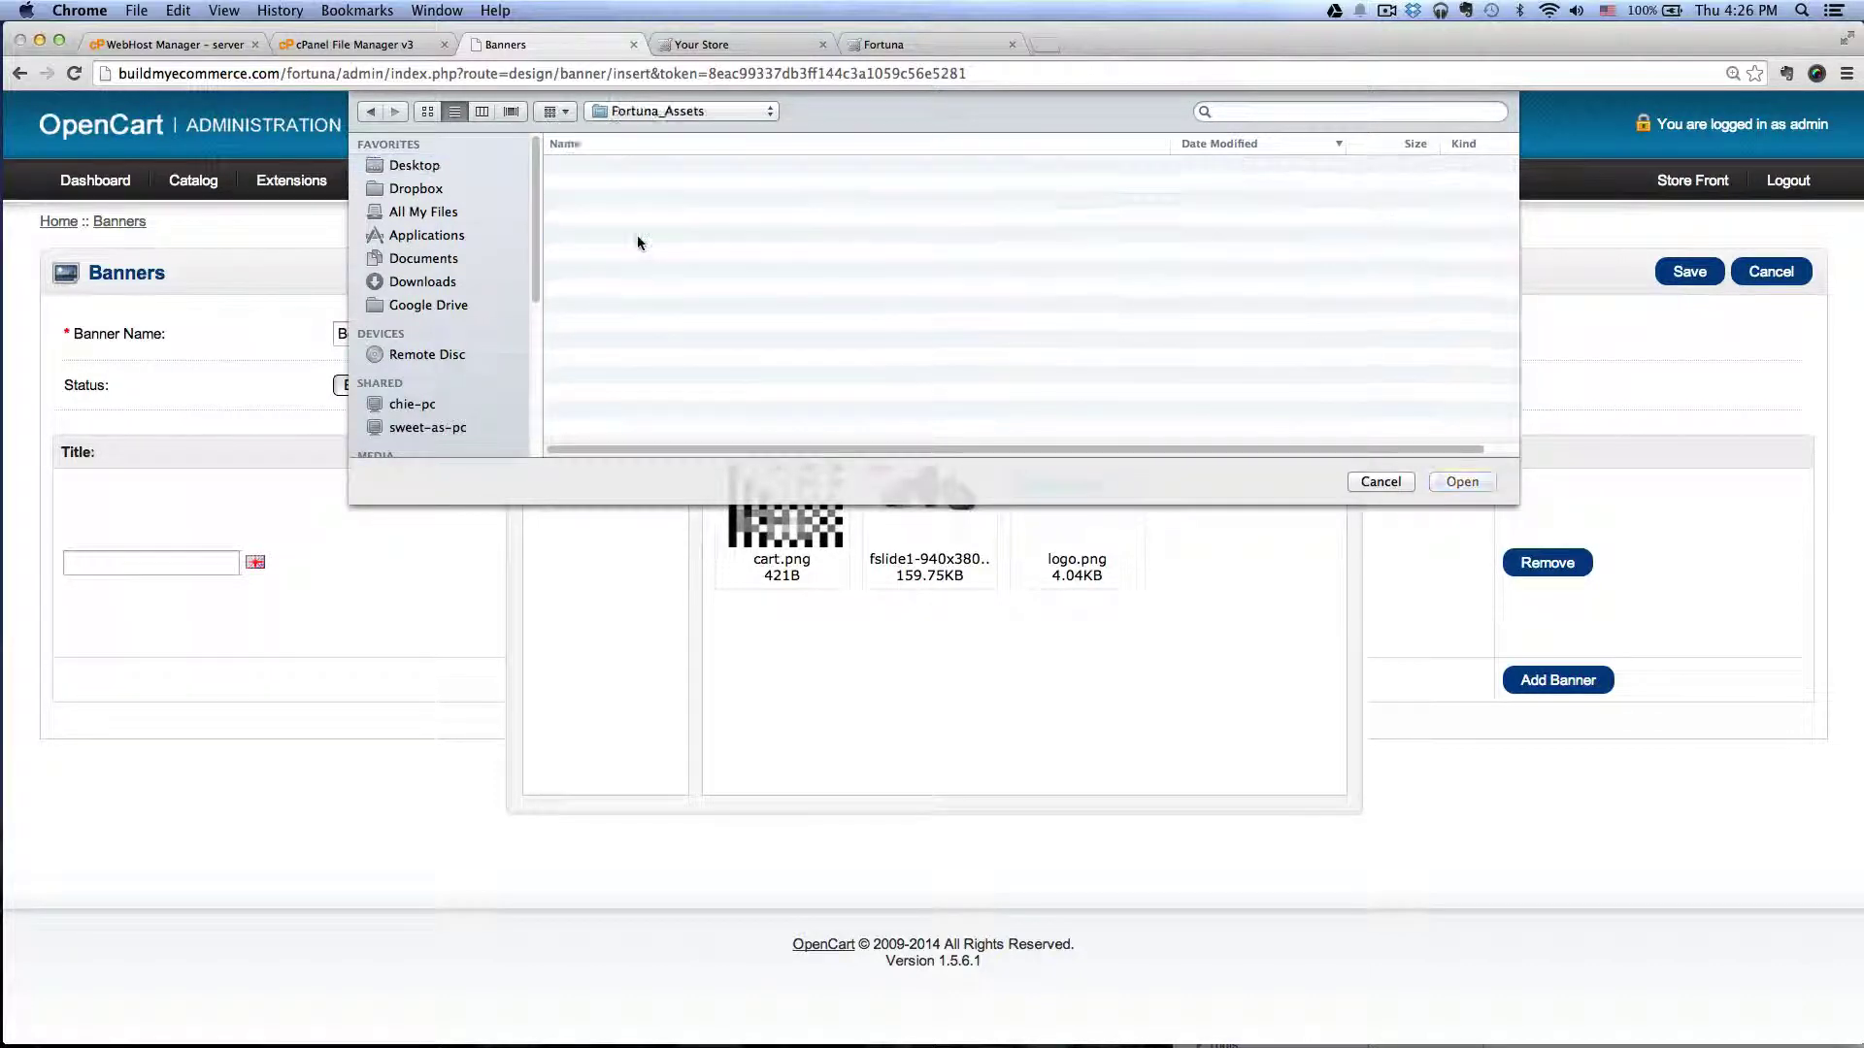
double_click(666, 202)
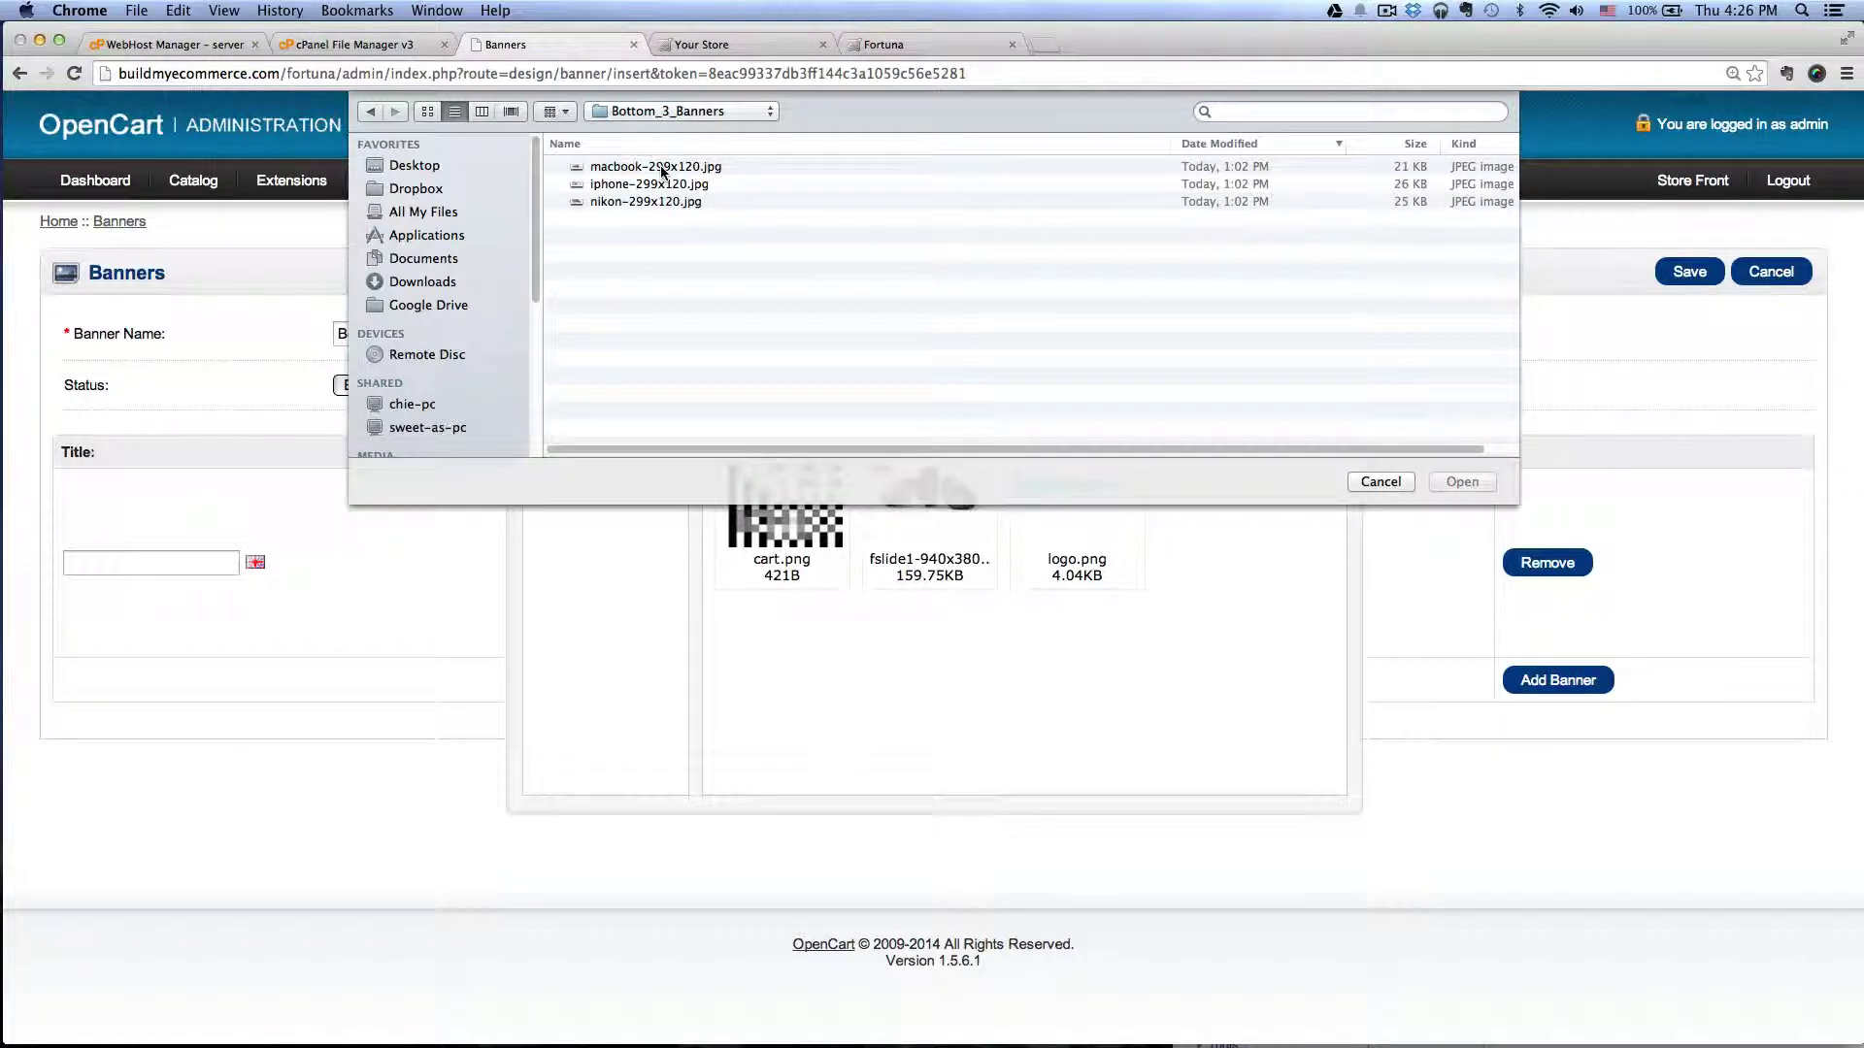
click(675, 169)
click(1462, 483)
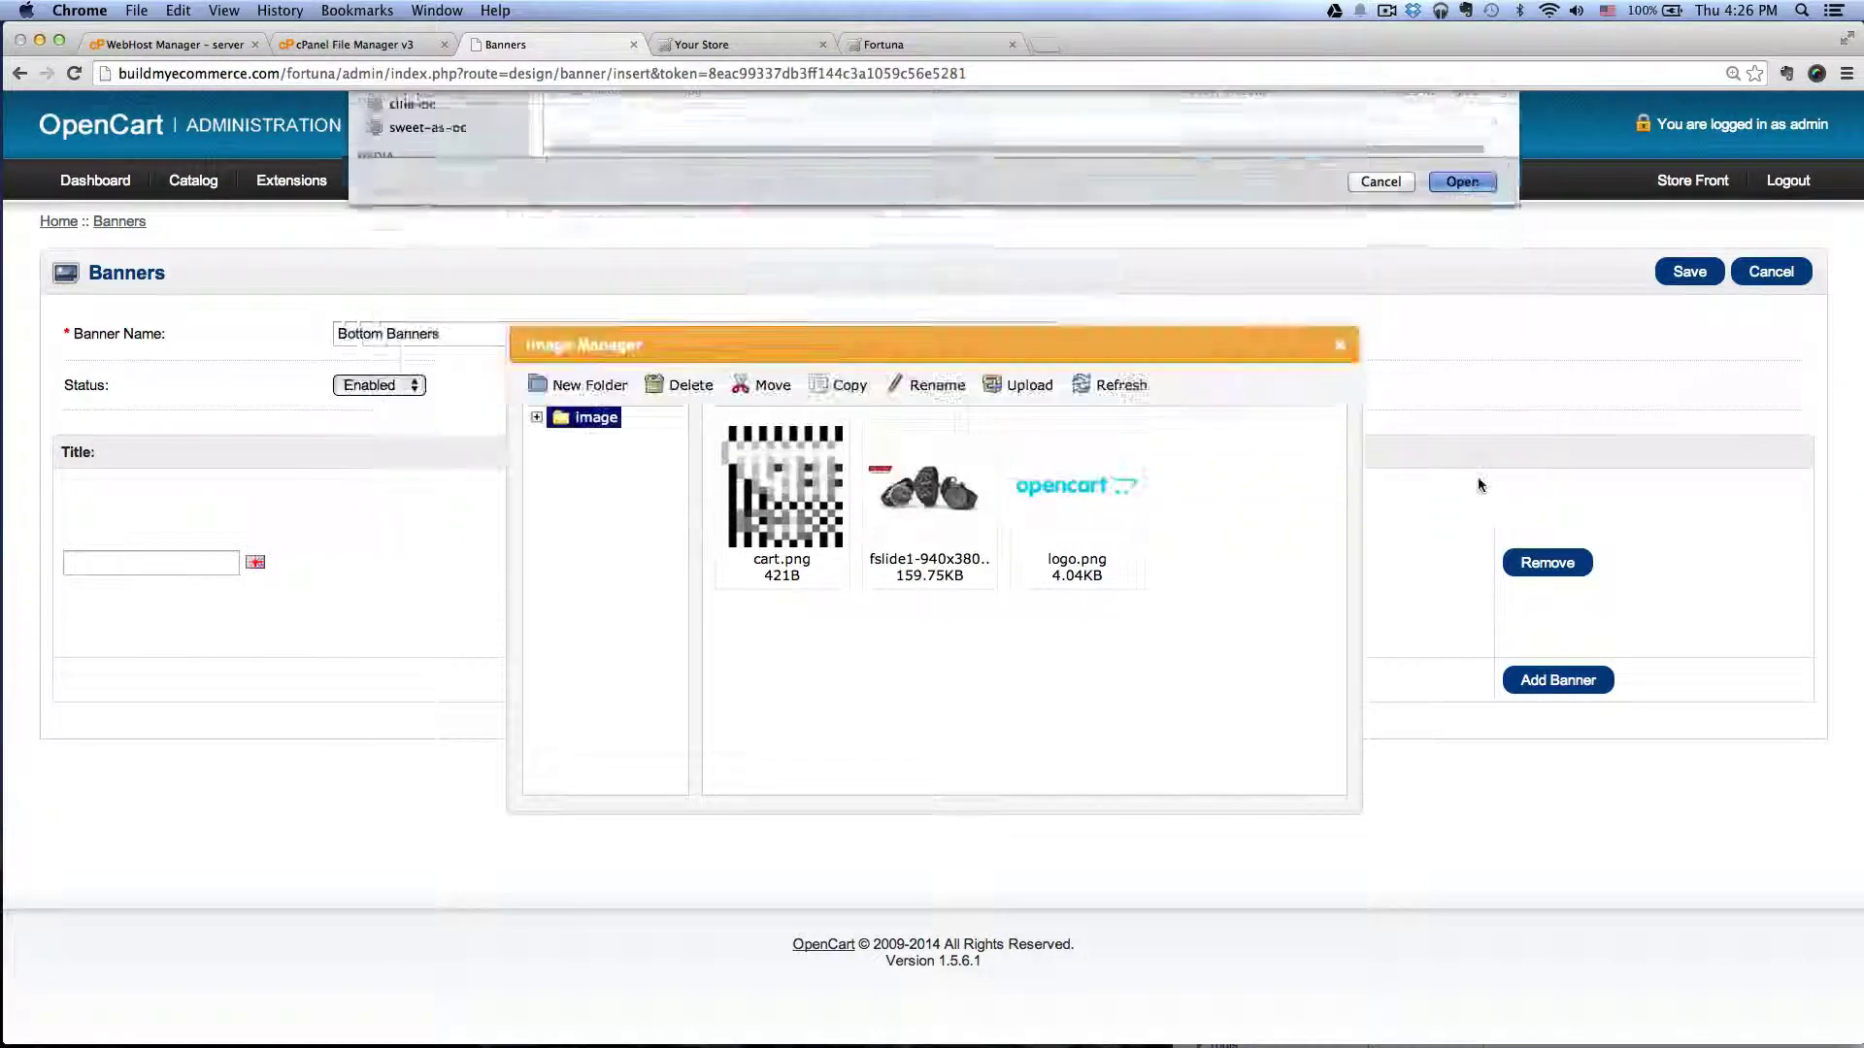
click(1078, 361)
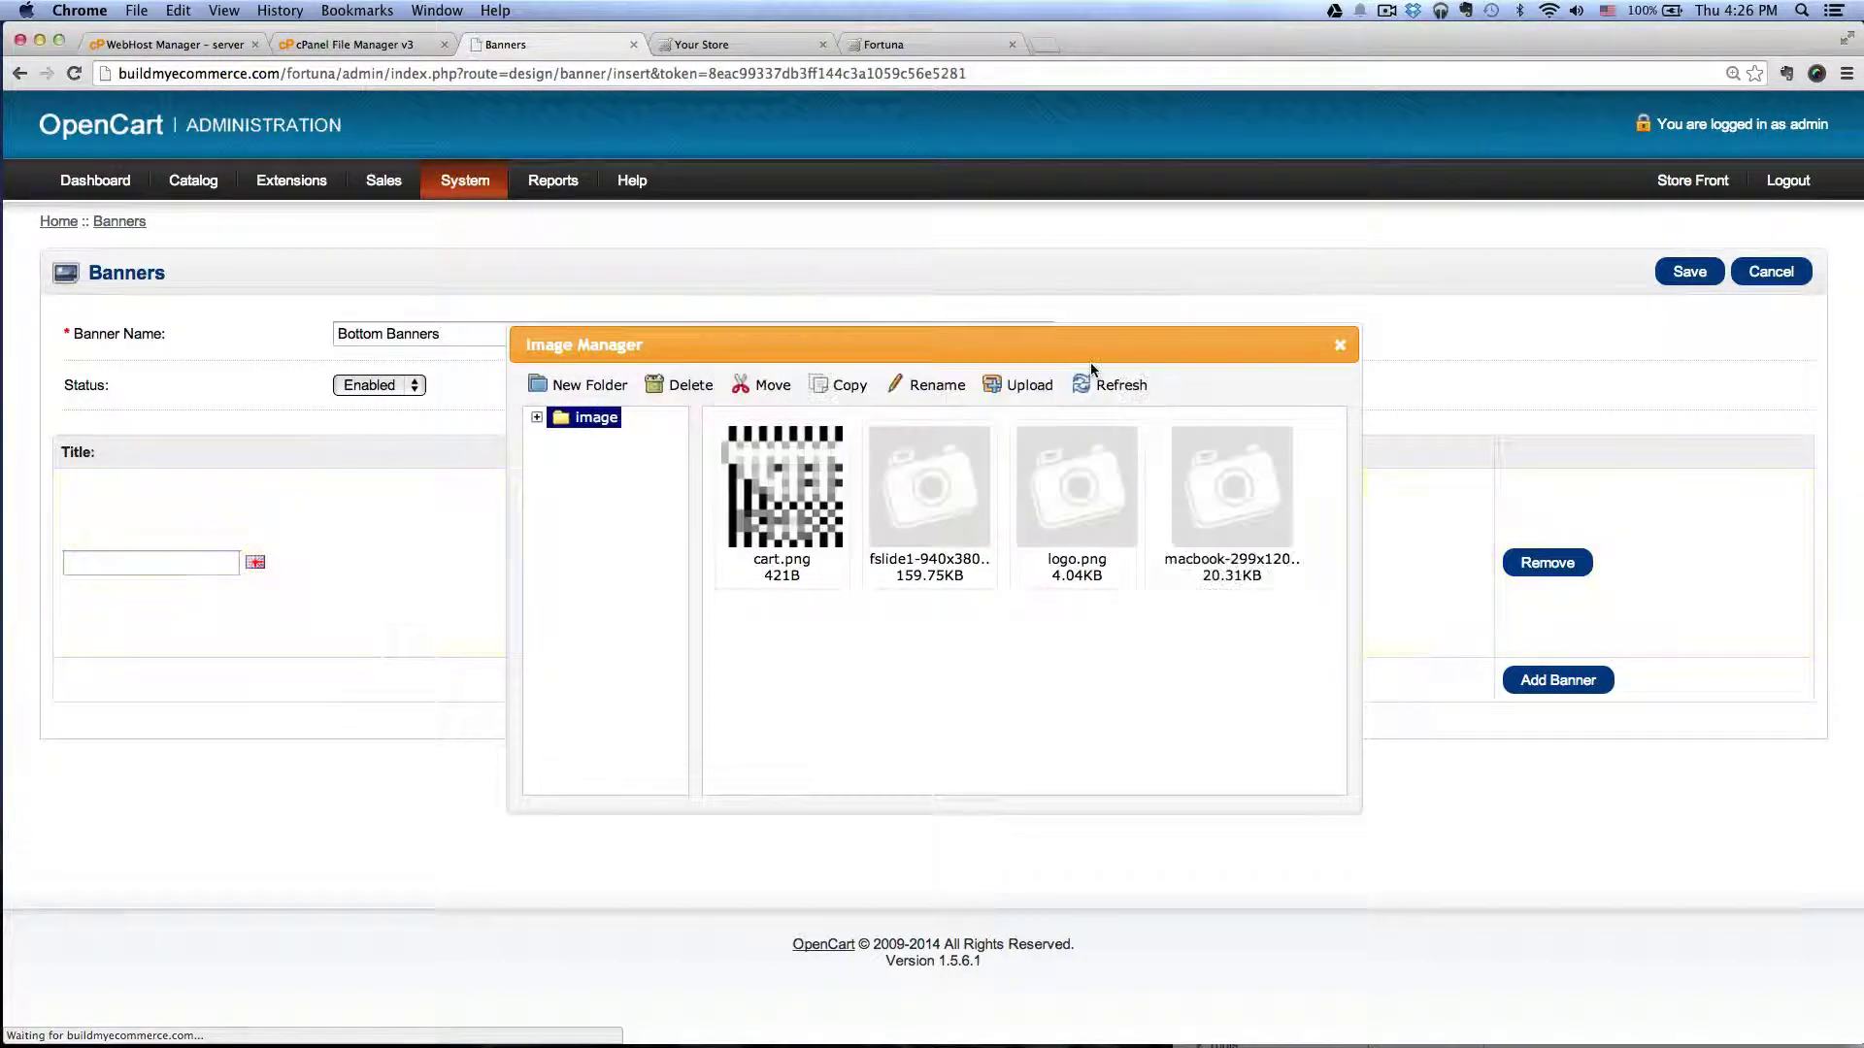
Upload iphone-299x120.jpg and nikon-299x120.jpg from the Bottom_3_Banners folder to the Image Manager
click(1023, 387)
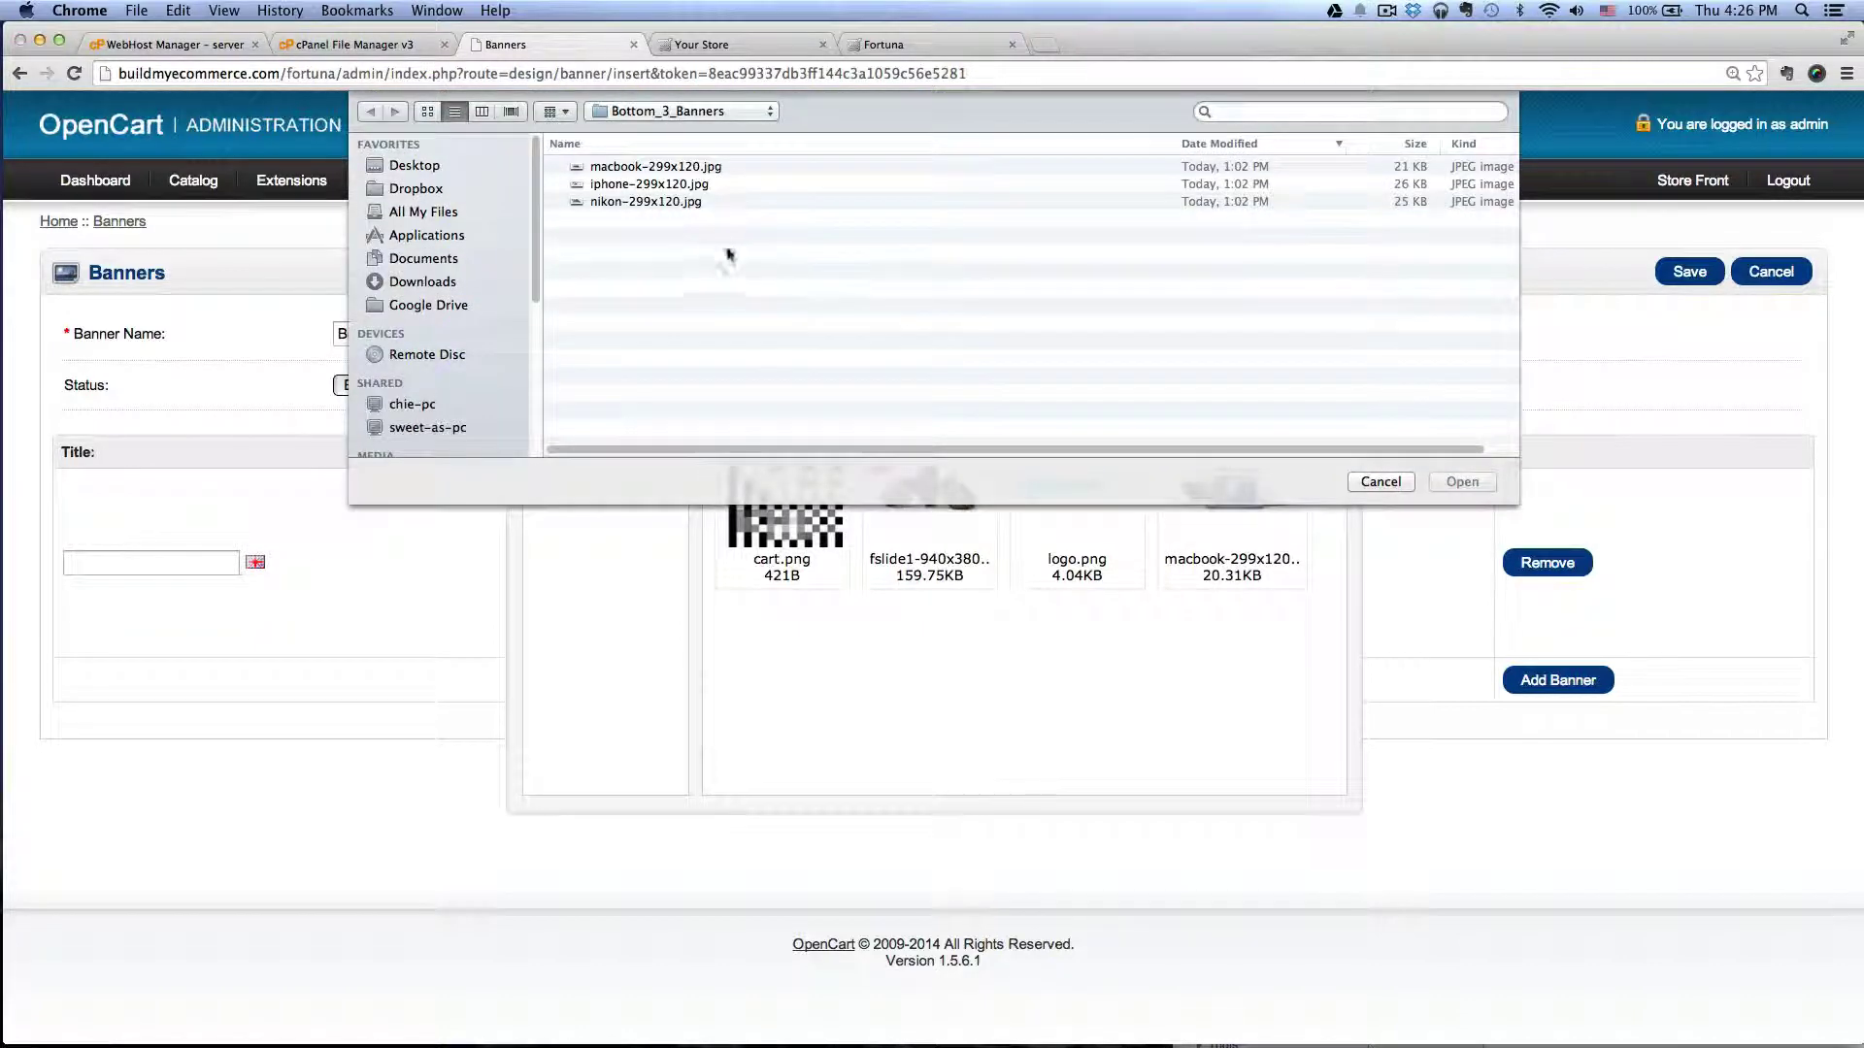
double_click(678, 186)
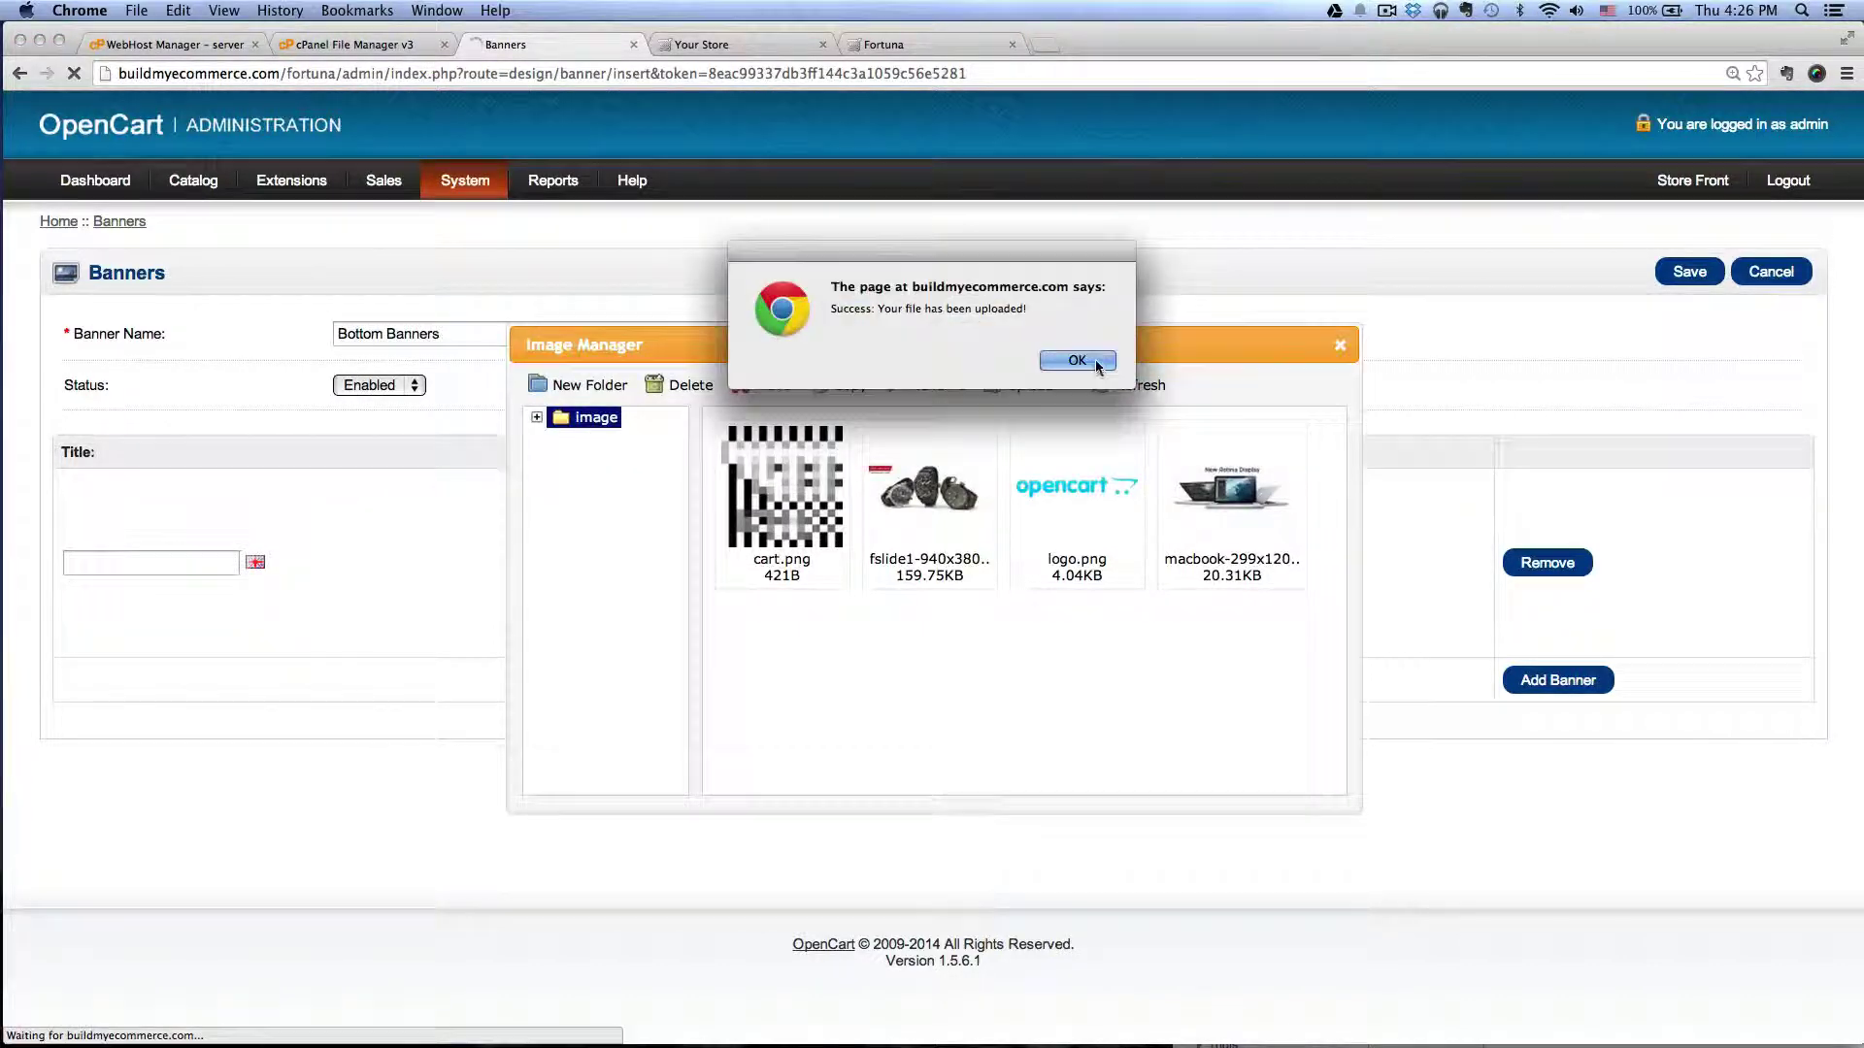
click(1096, 362)
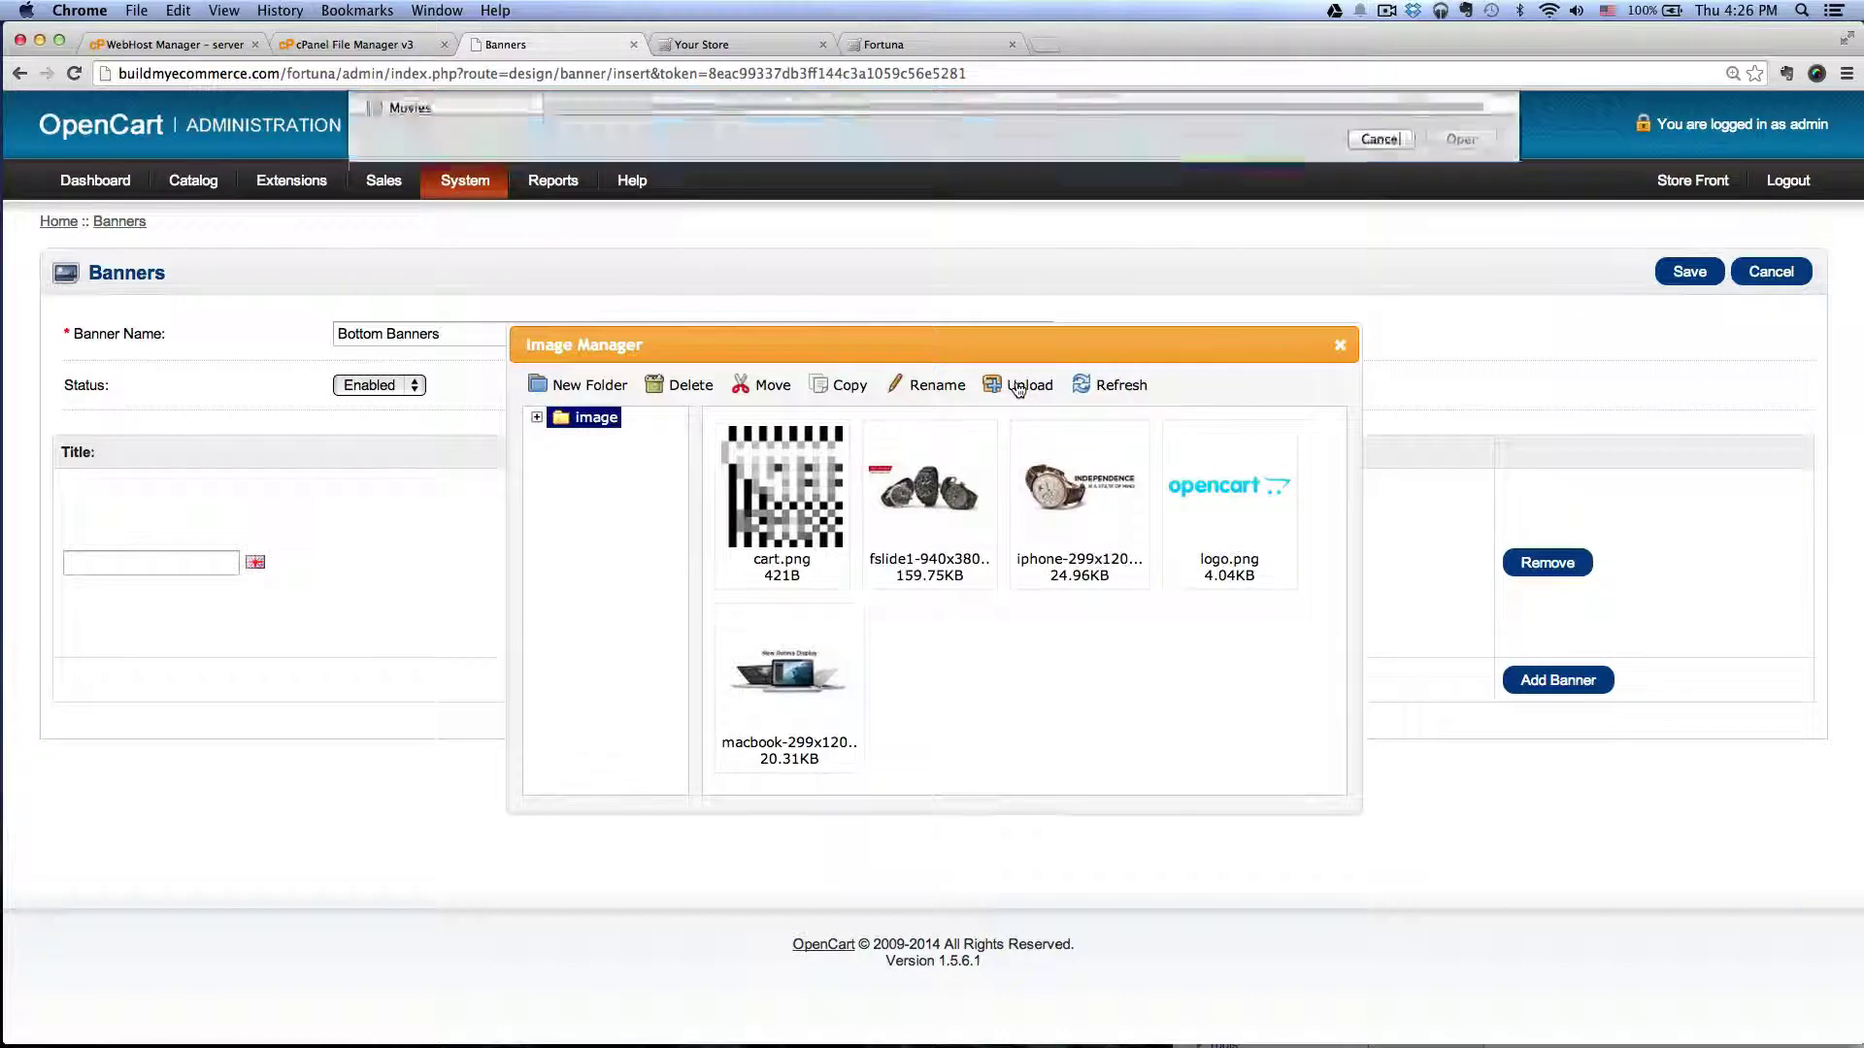
click(1019, 386)
click(648, 204)
key(Return)
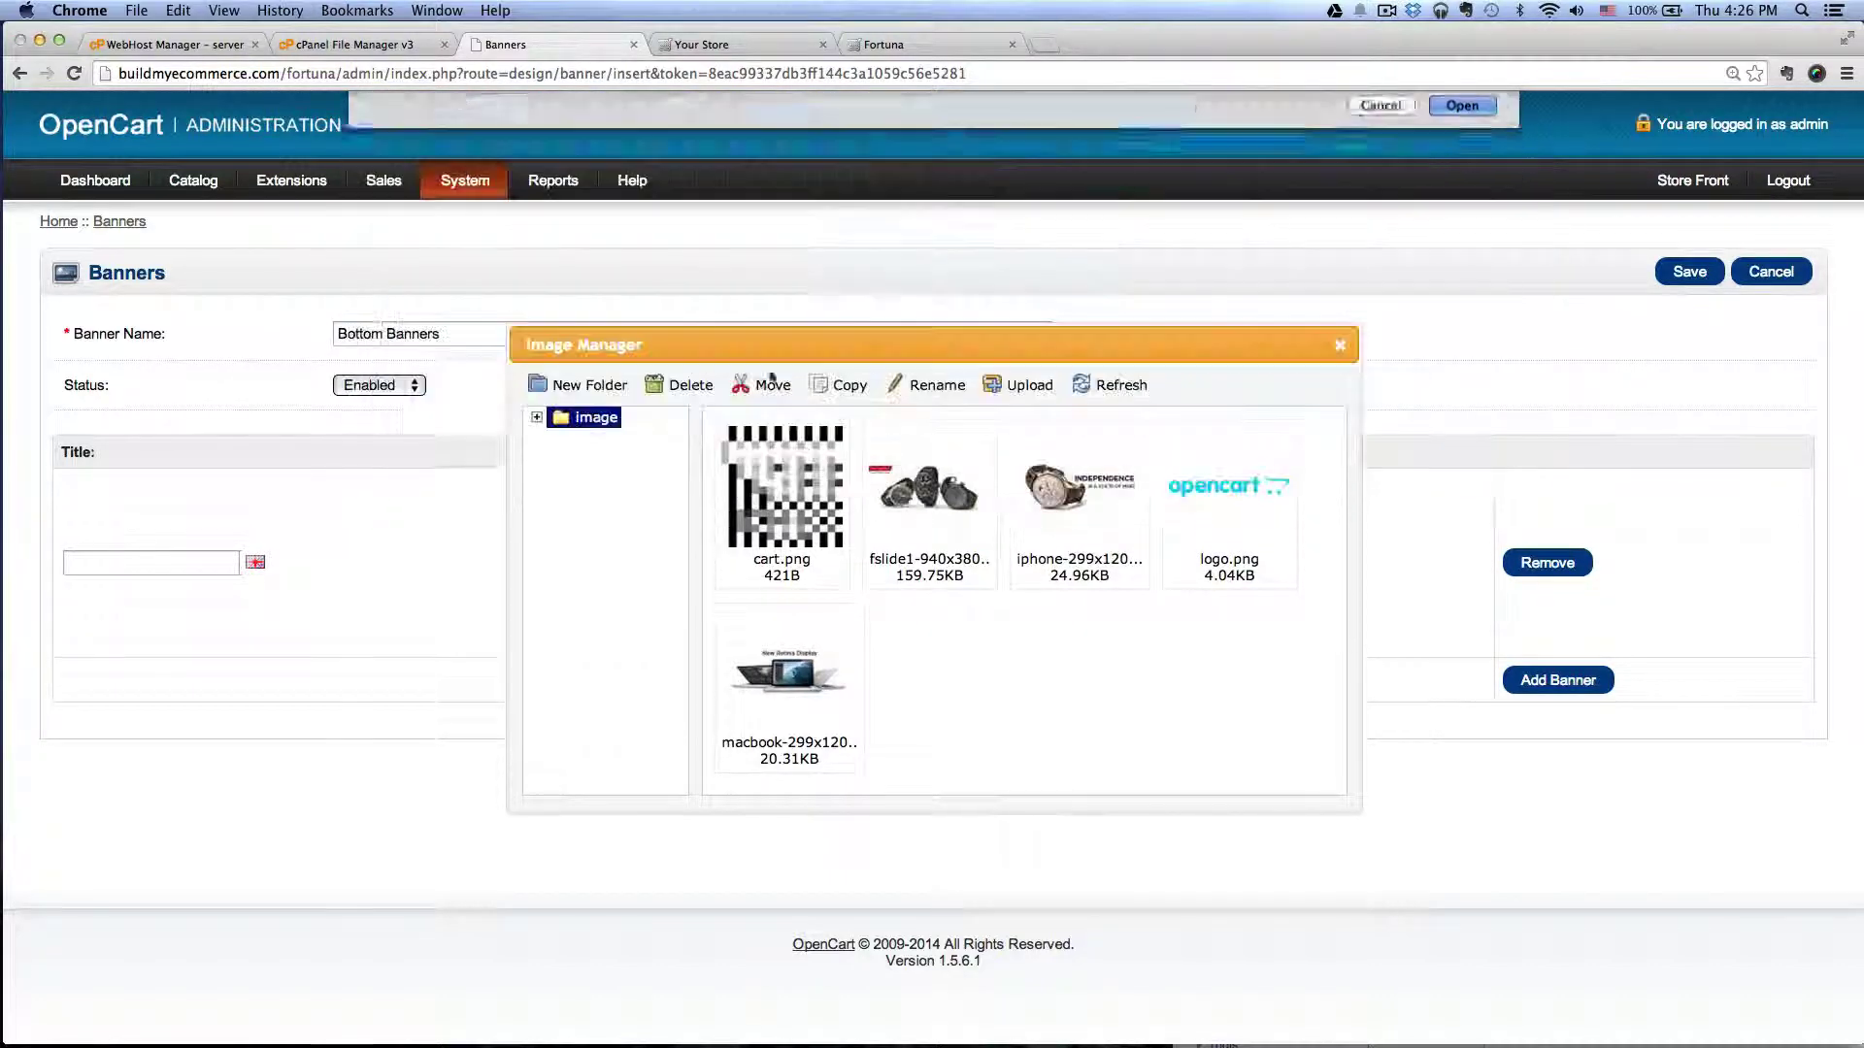
click(1075, 360)
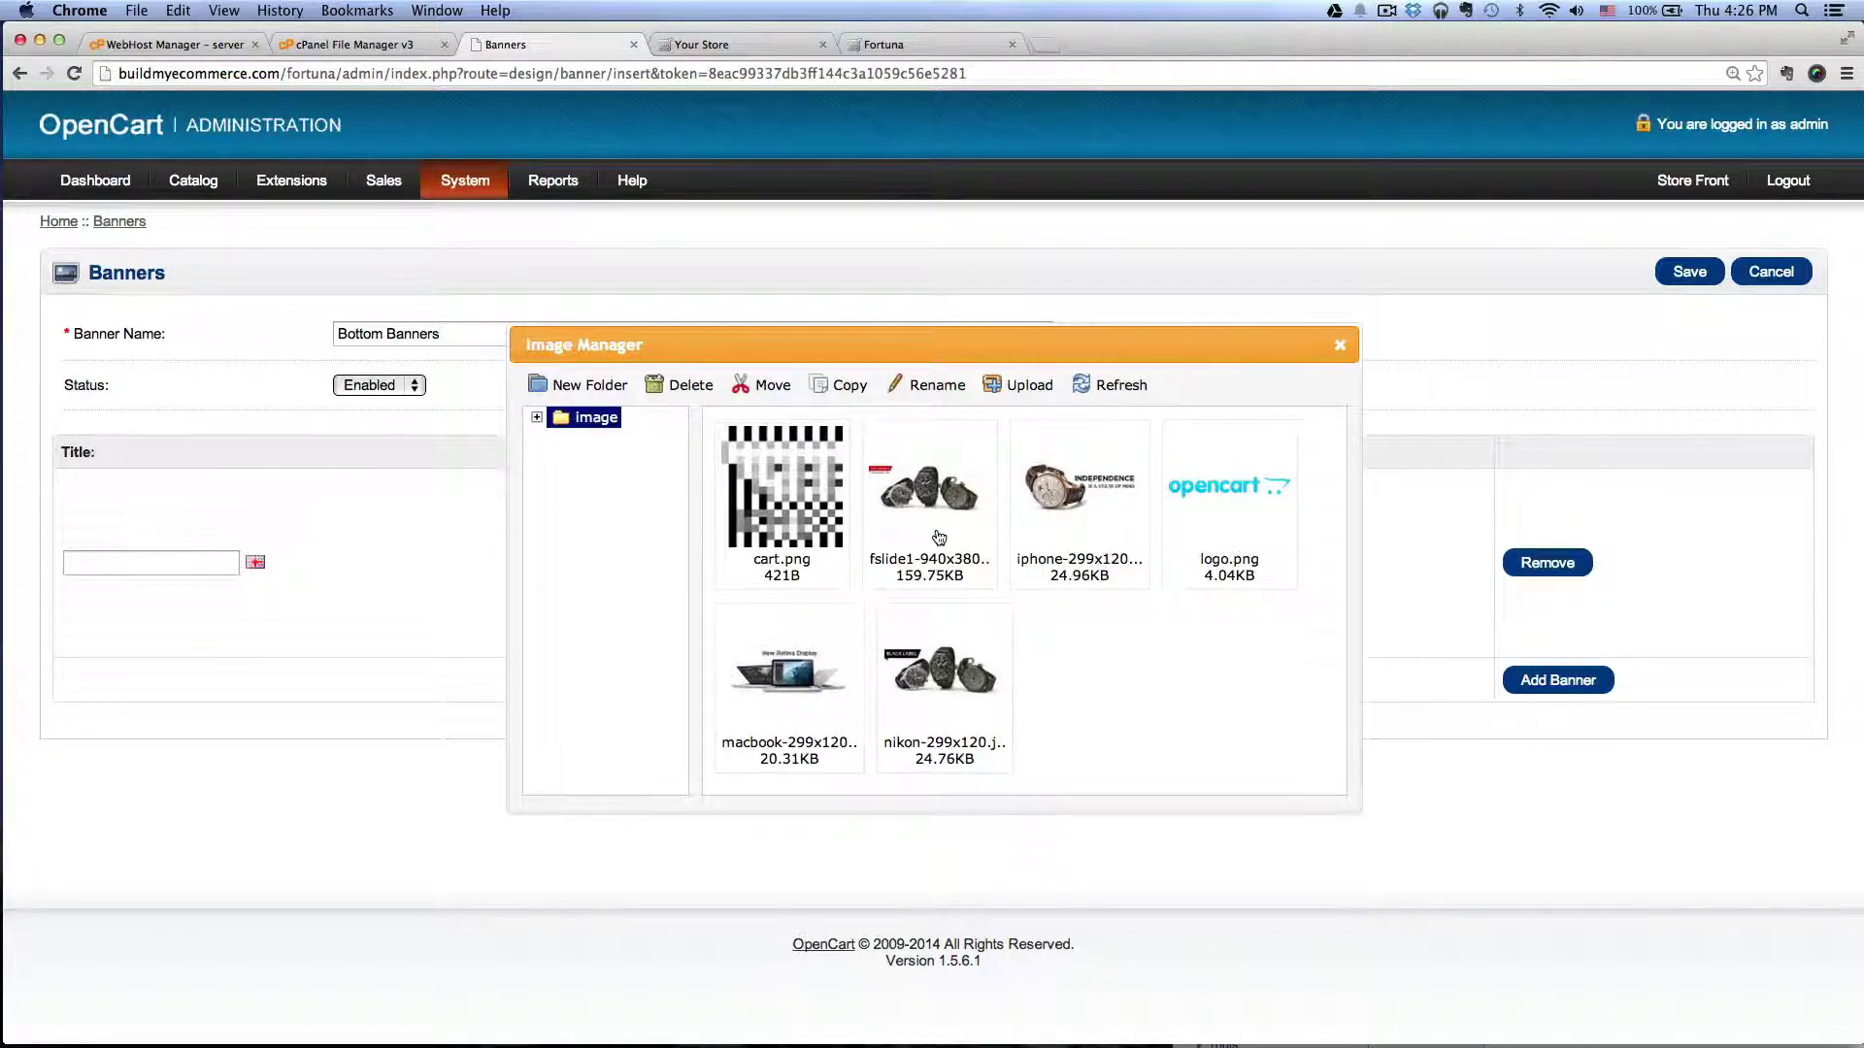
Use the iphone-299x120 image for the first banner entry and title it Watch 01, leaving its link empty
double_click(1097, 513)
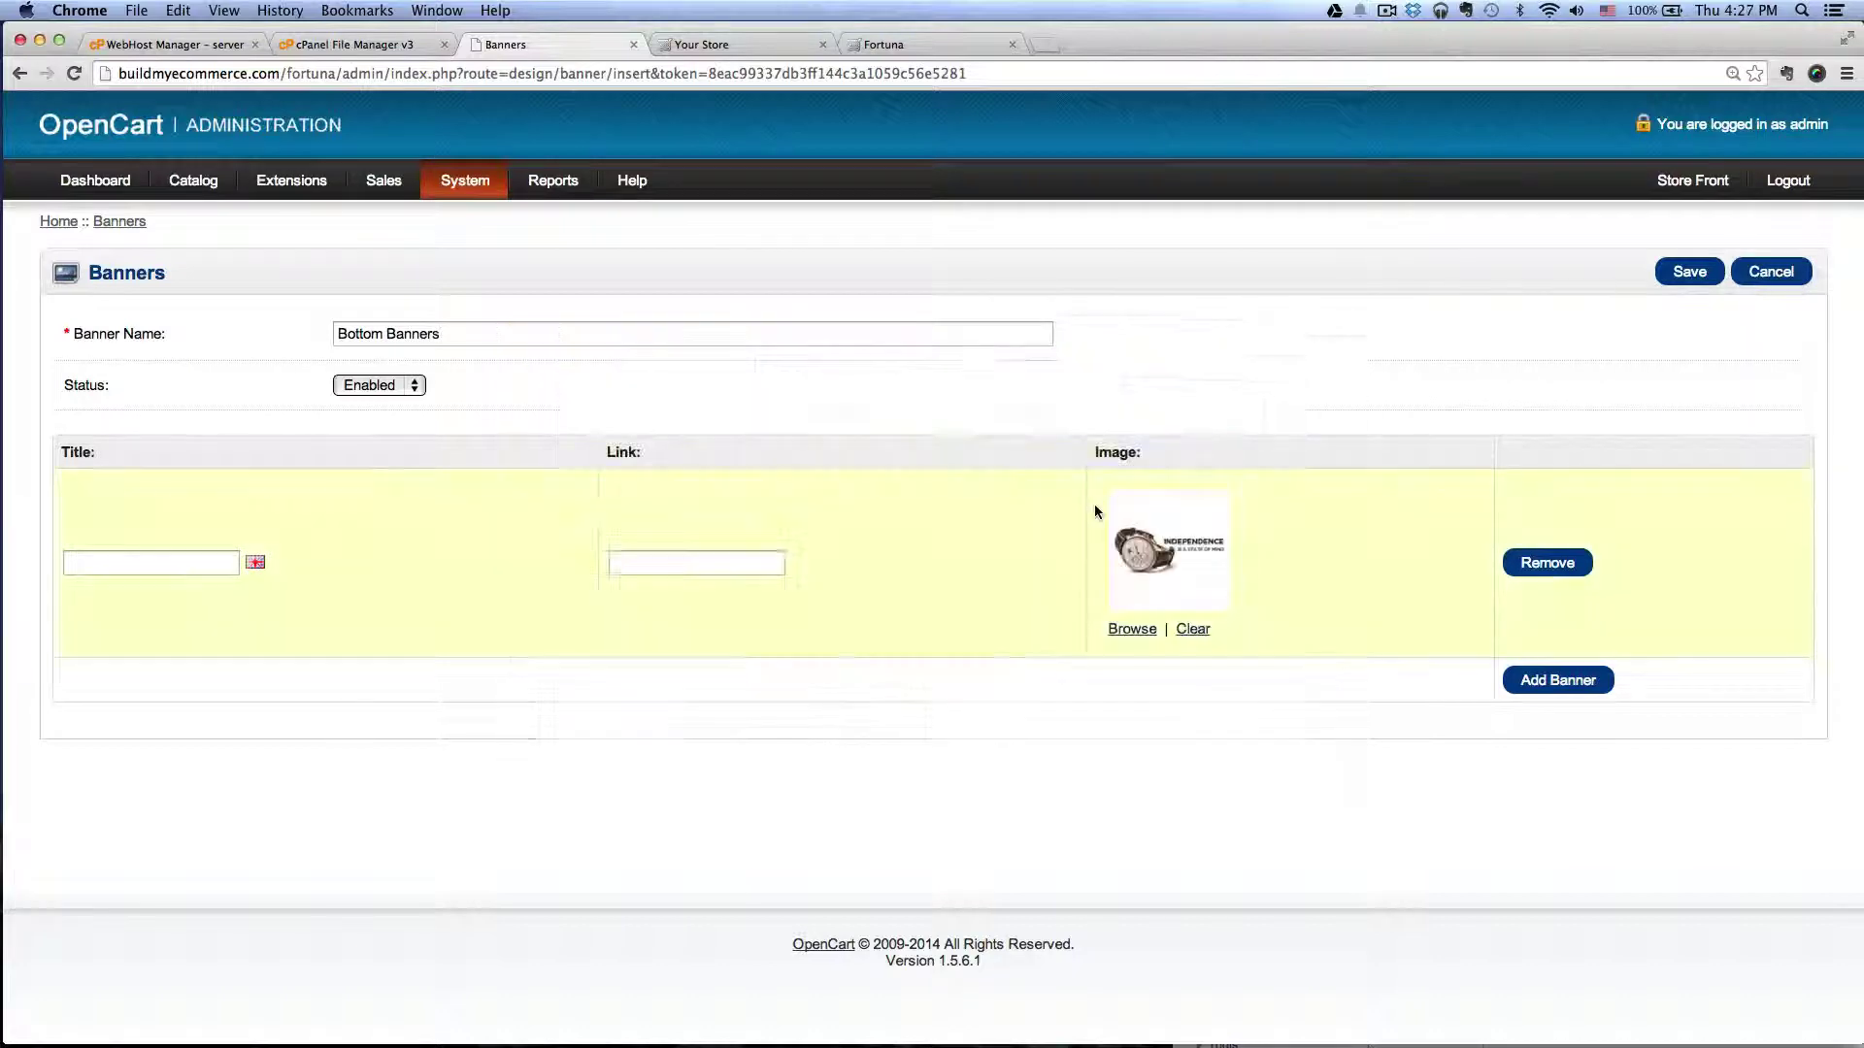
click(176, 570)
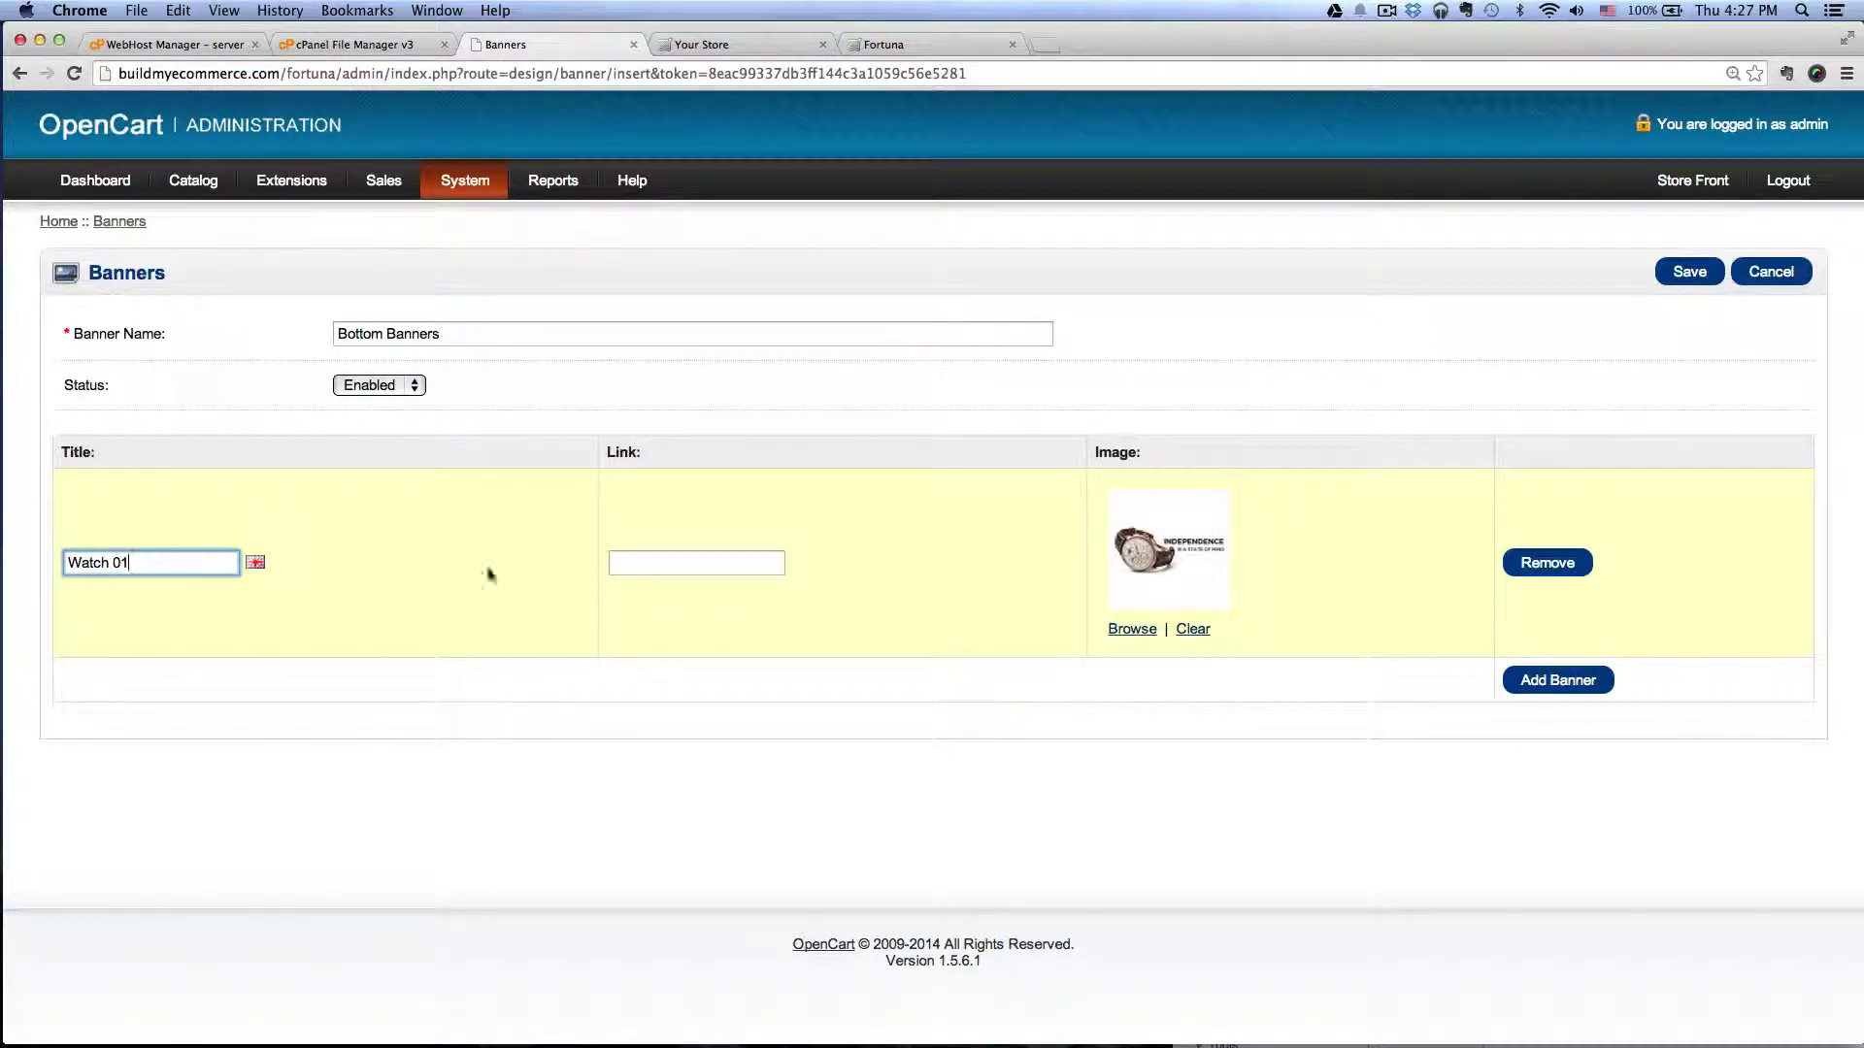
click(766, 563)
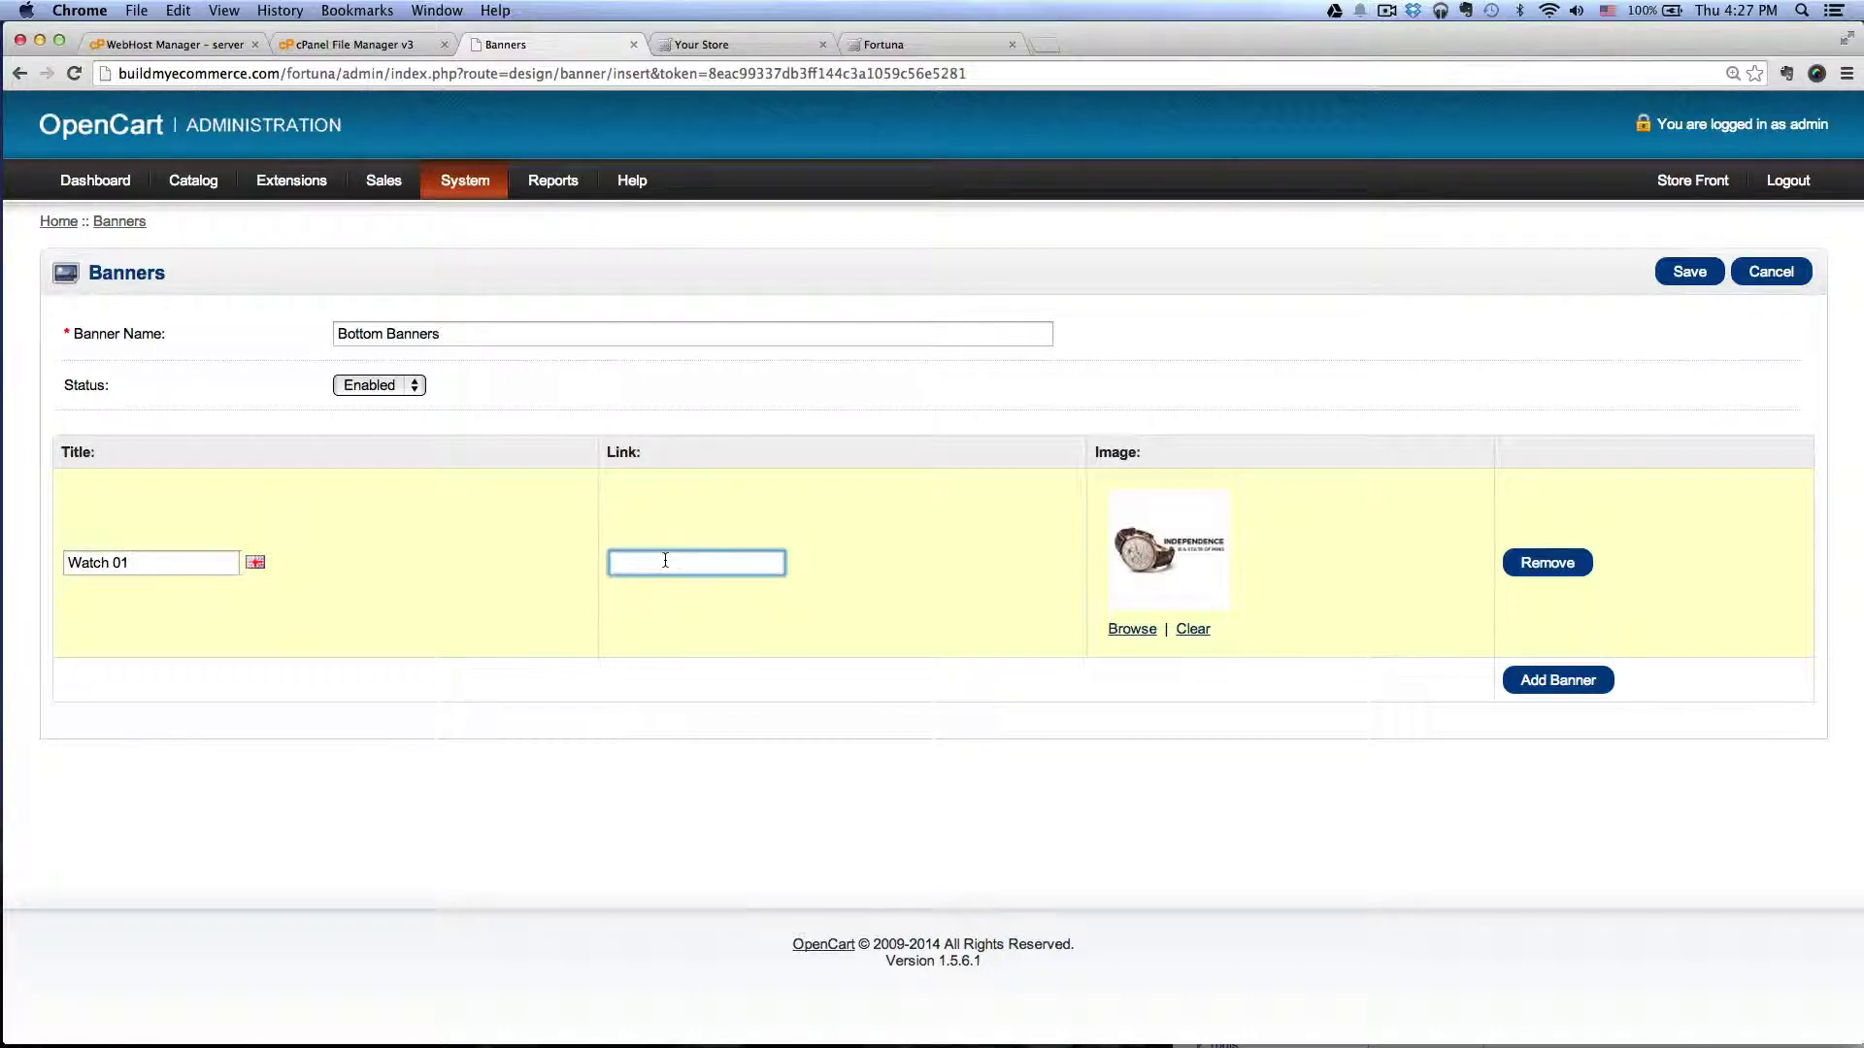
click(1213, 750)
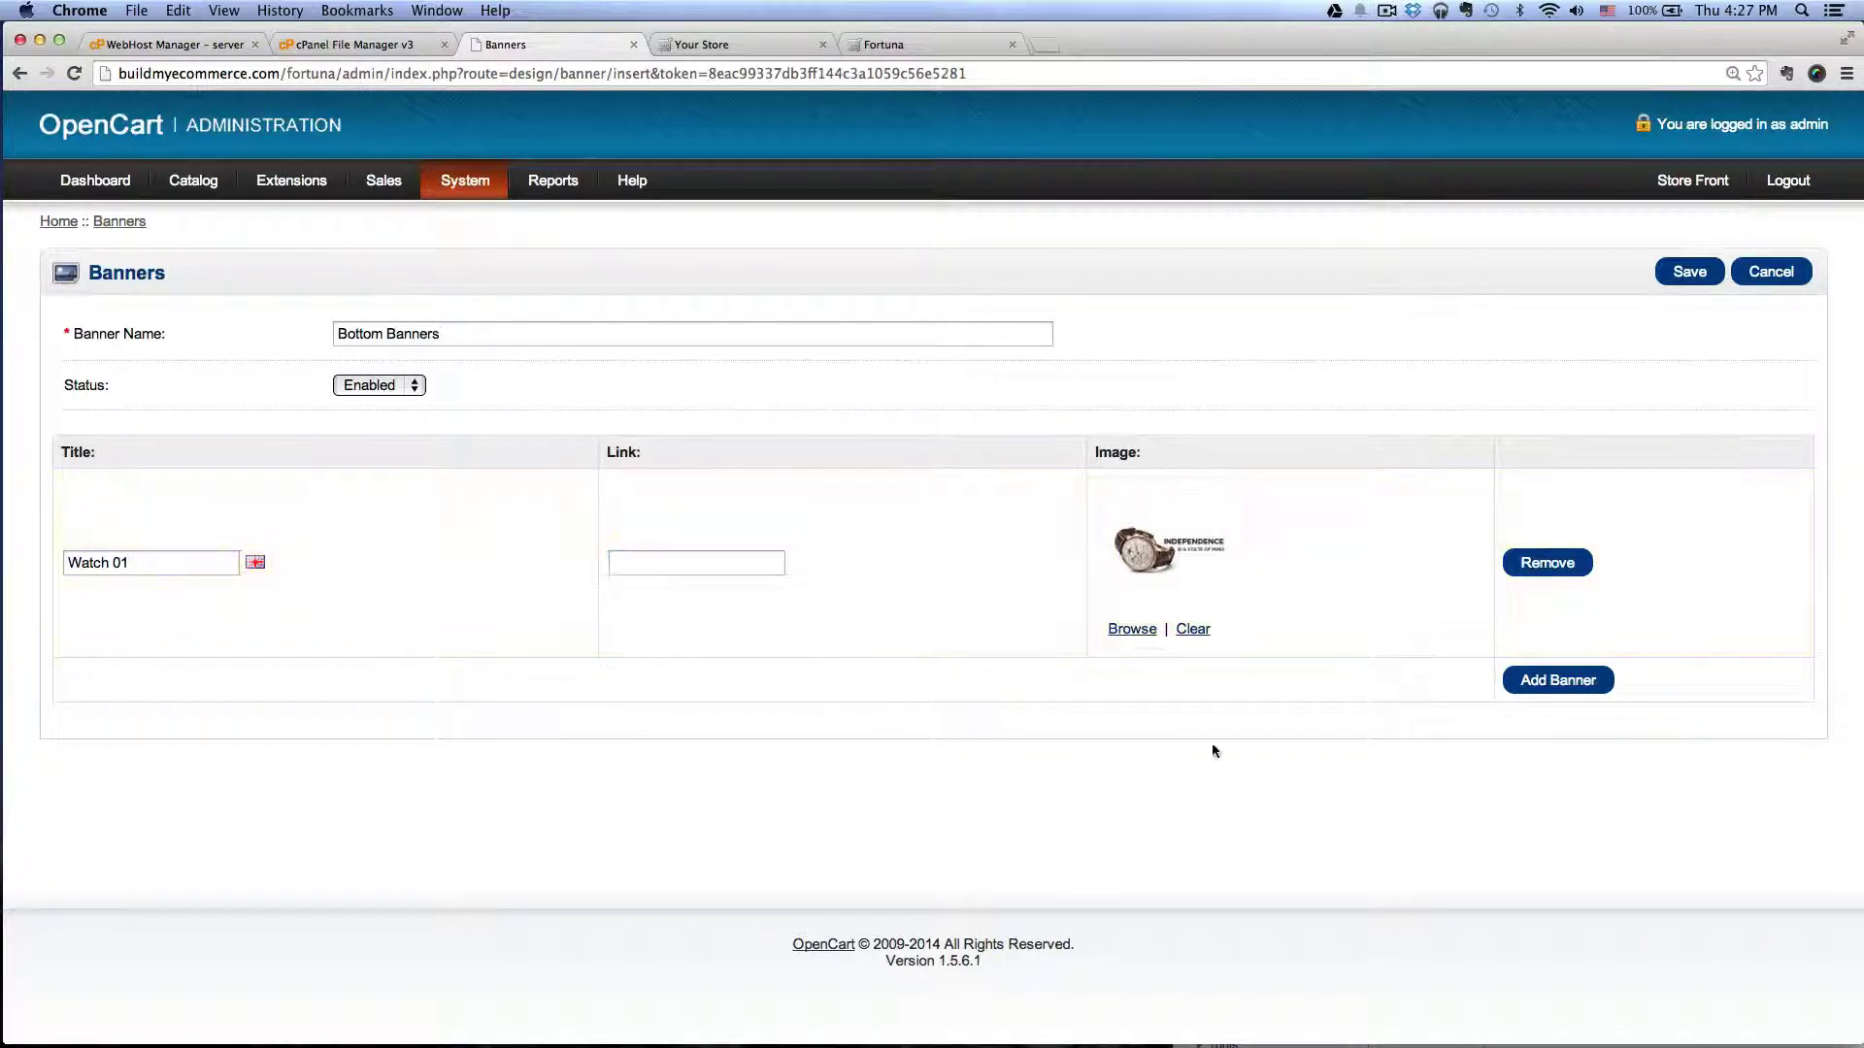
Add a second banner entry with the nikon-299x120 image and title it Watch 02
click(1545, 682)
scroll(1128, 790, down, 1)
click(1125, 762)
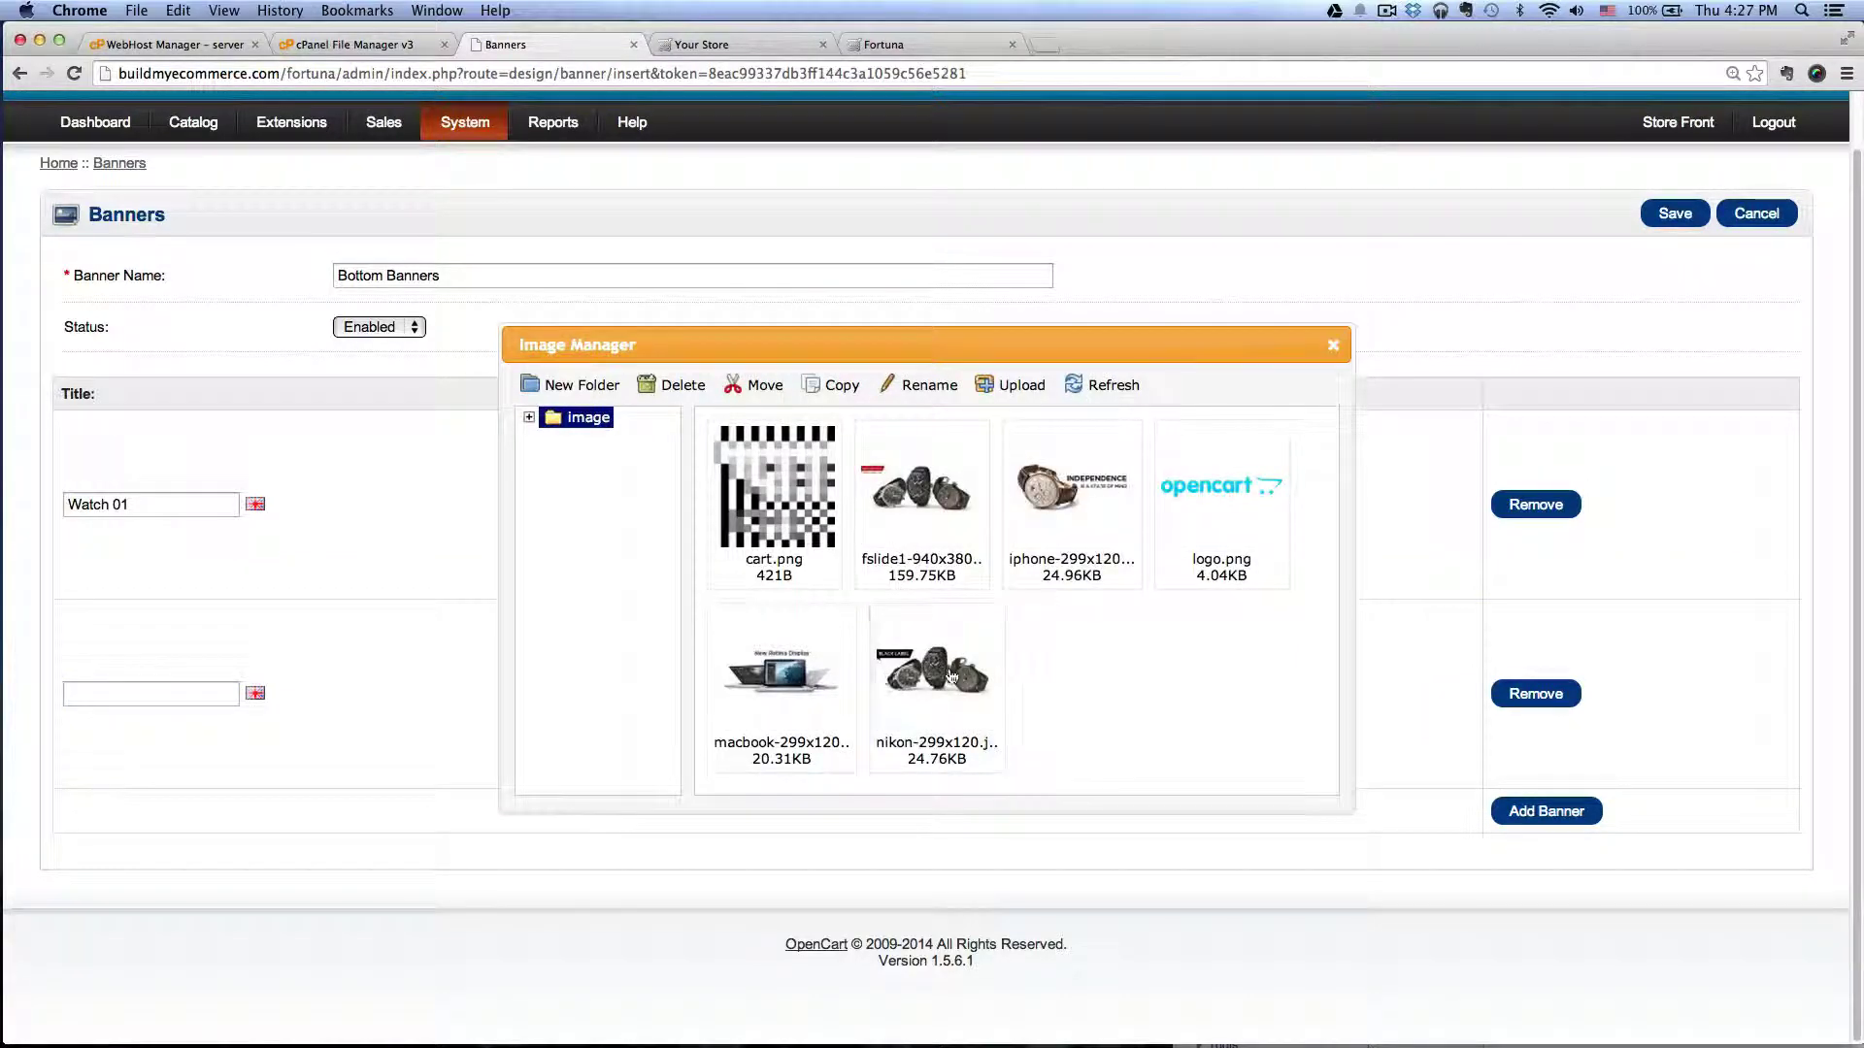
double_click(952, 676)
scroll(932, 677, up, 1)
click(137, 754)
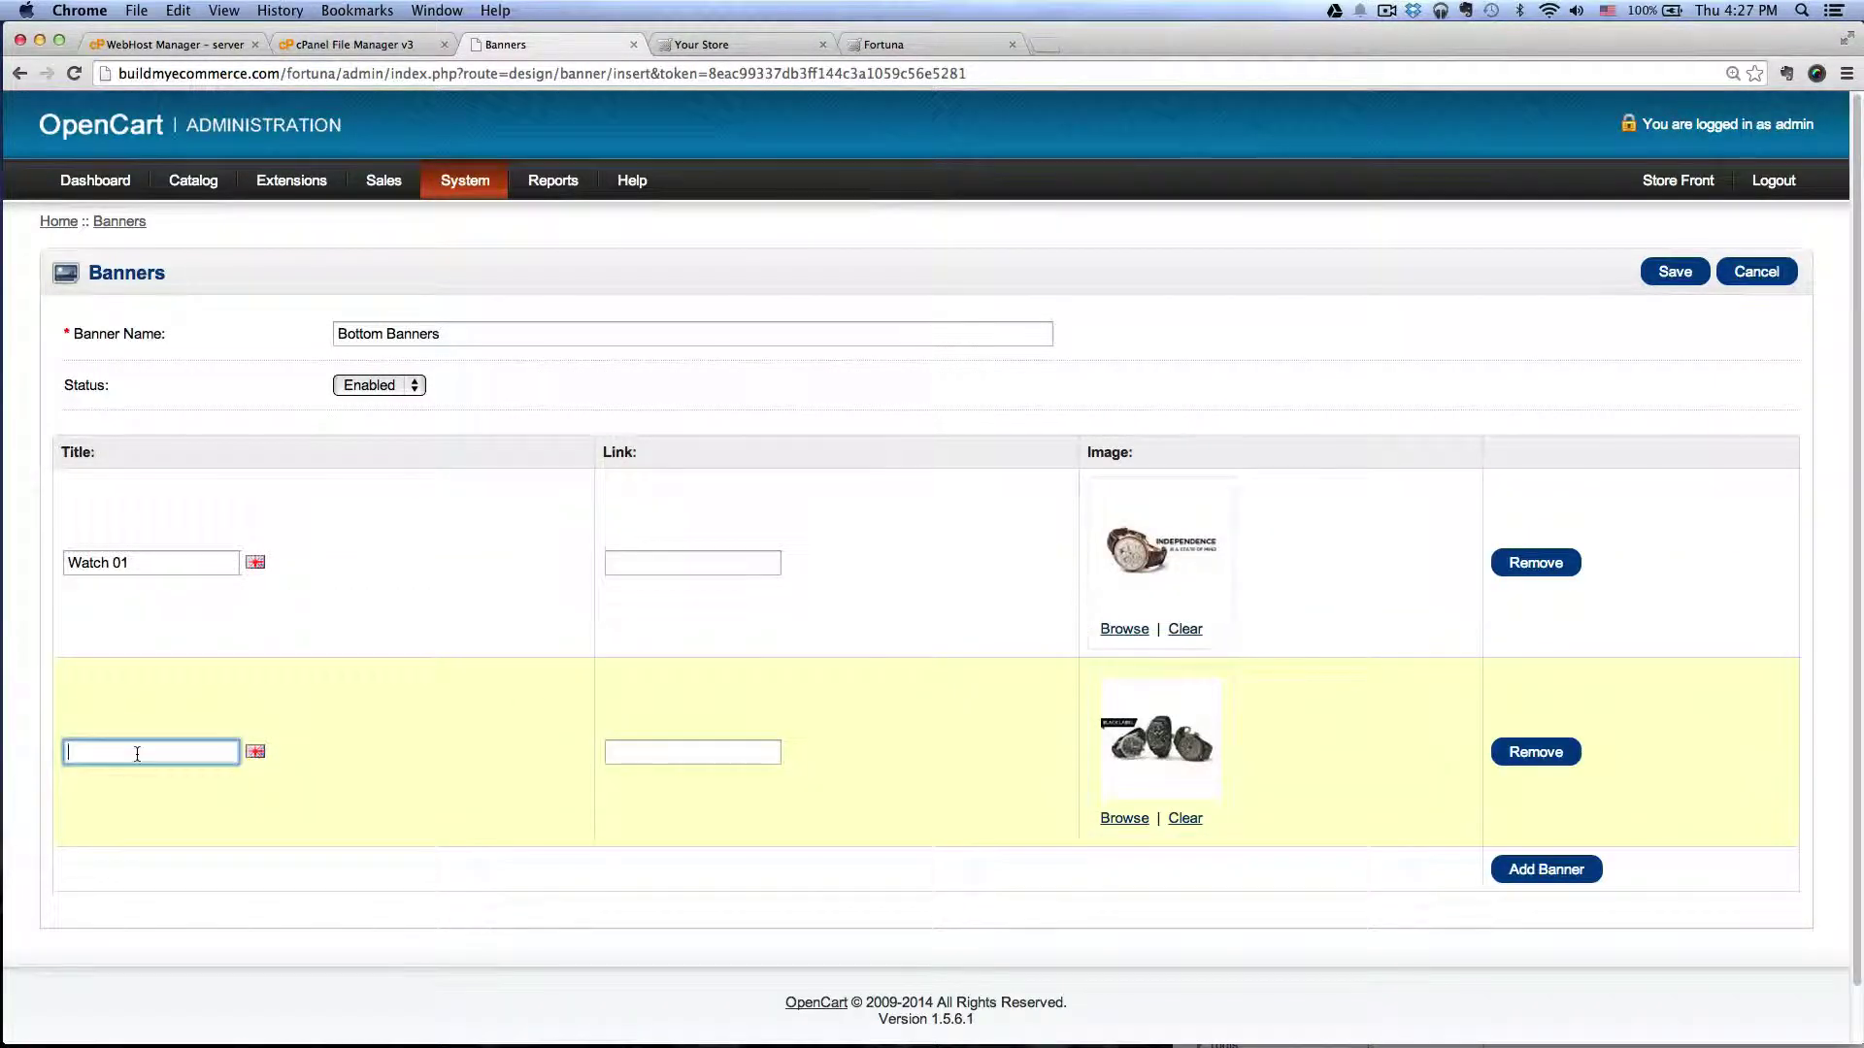
text(Watch 02)
scroll(598, 652, down, 1)
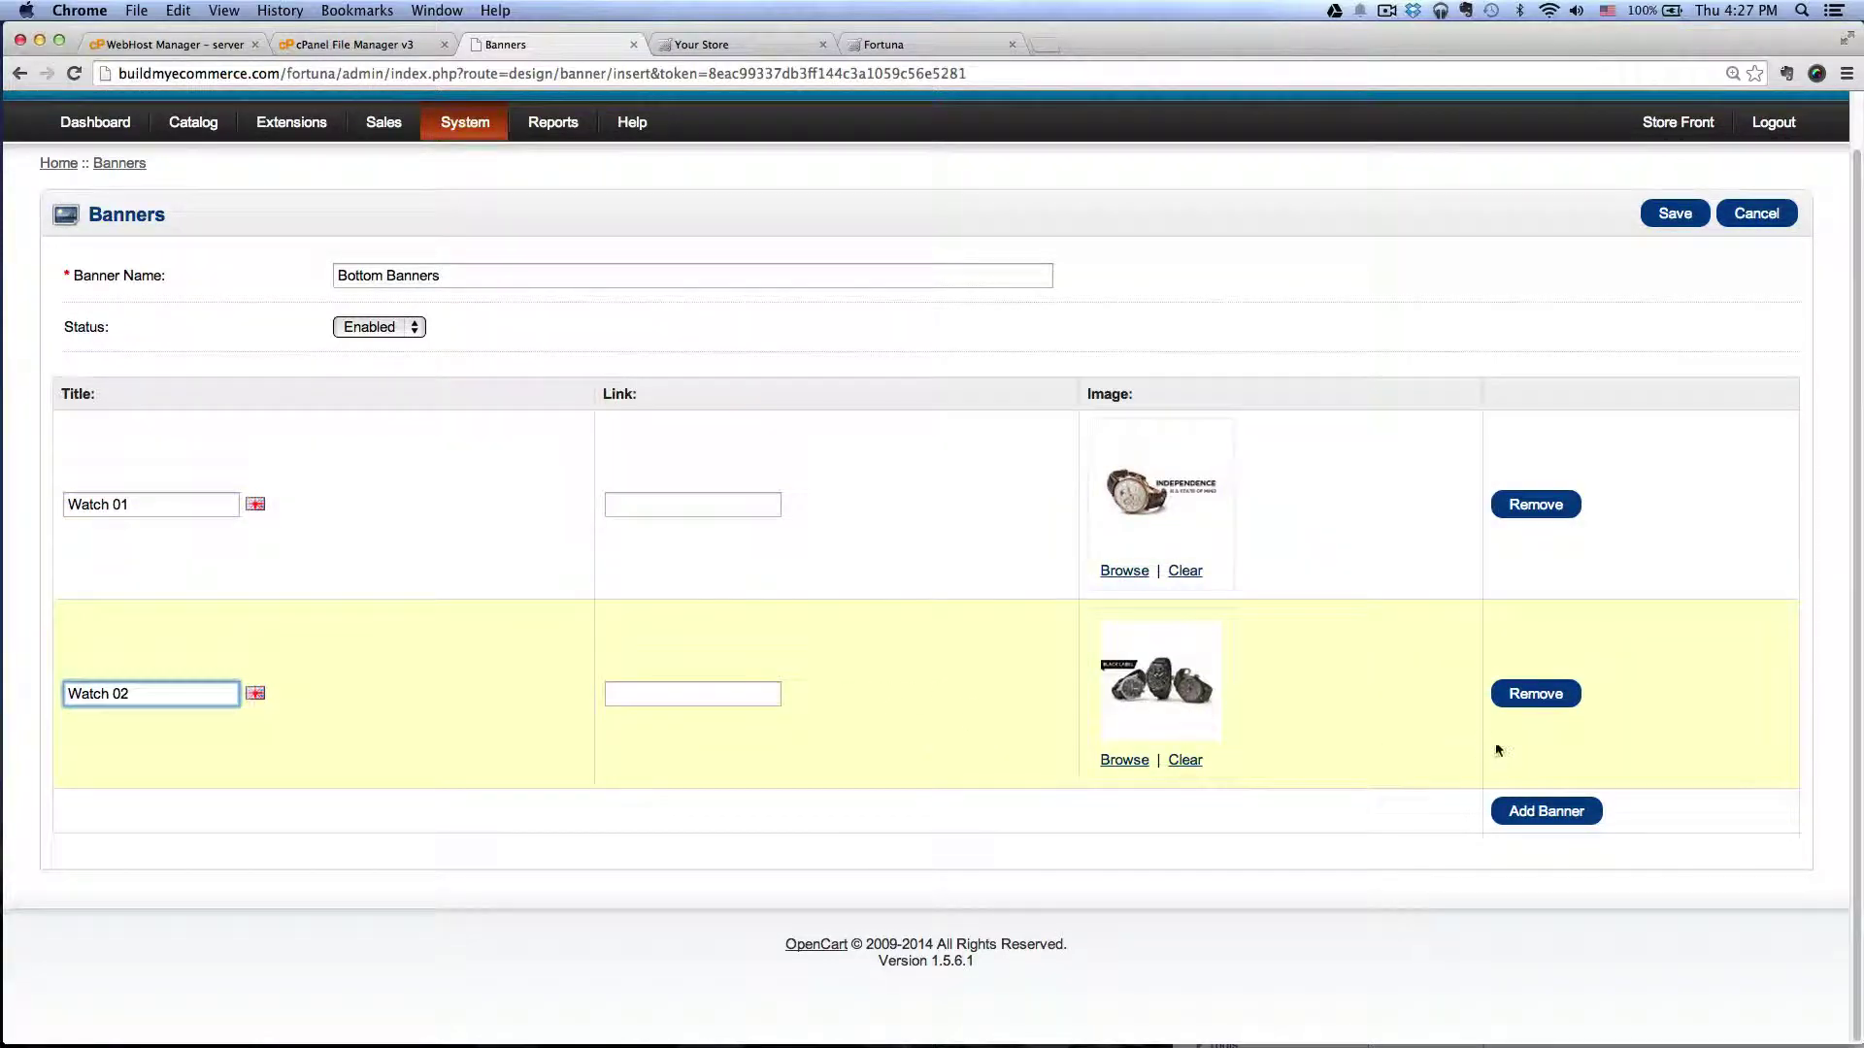
Add a third banner entry with the macbook-299x120 image, title it Macbook, and save the Bottom Banners group
click(1547, 810)
scroll(1405, 737, down, 3)
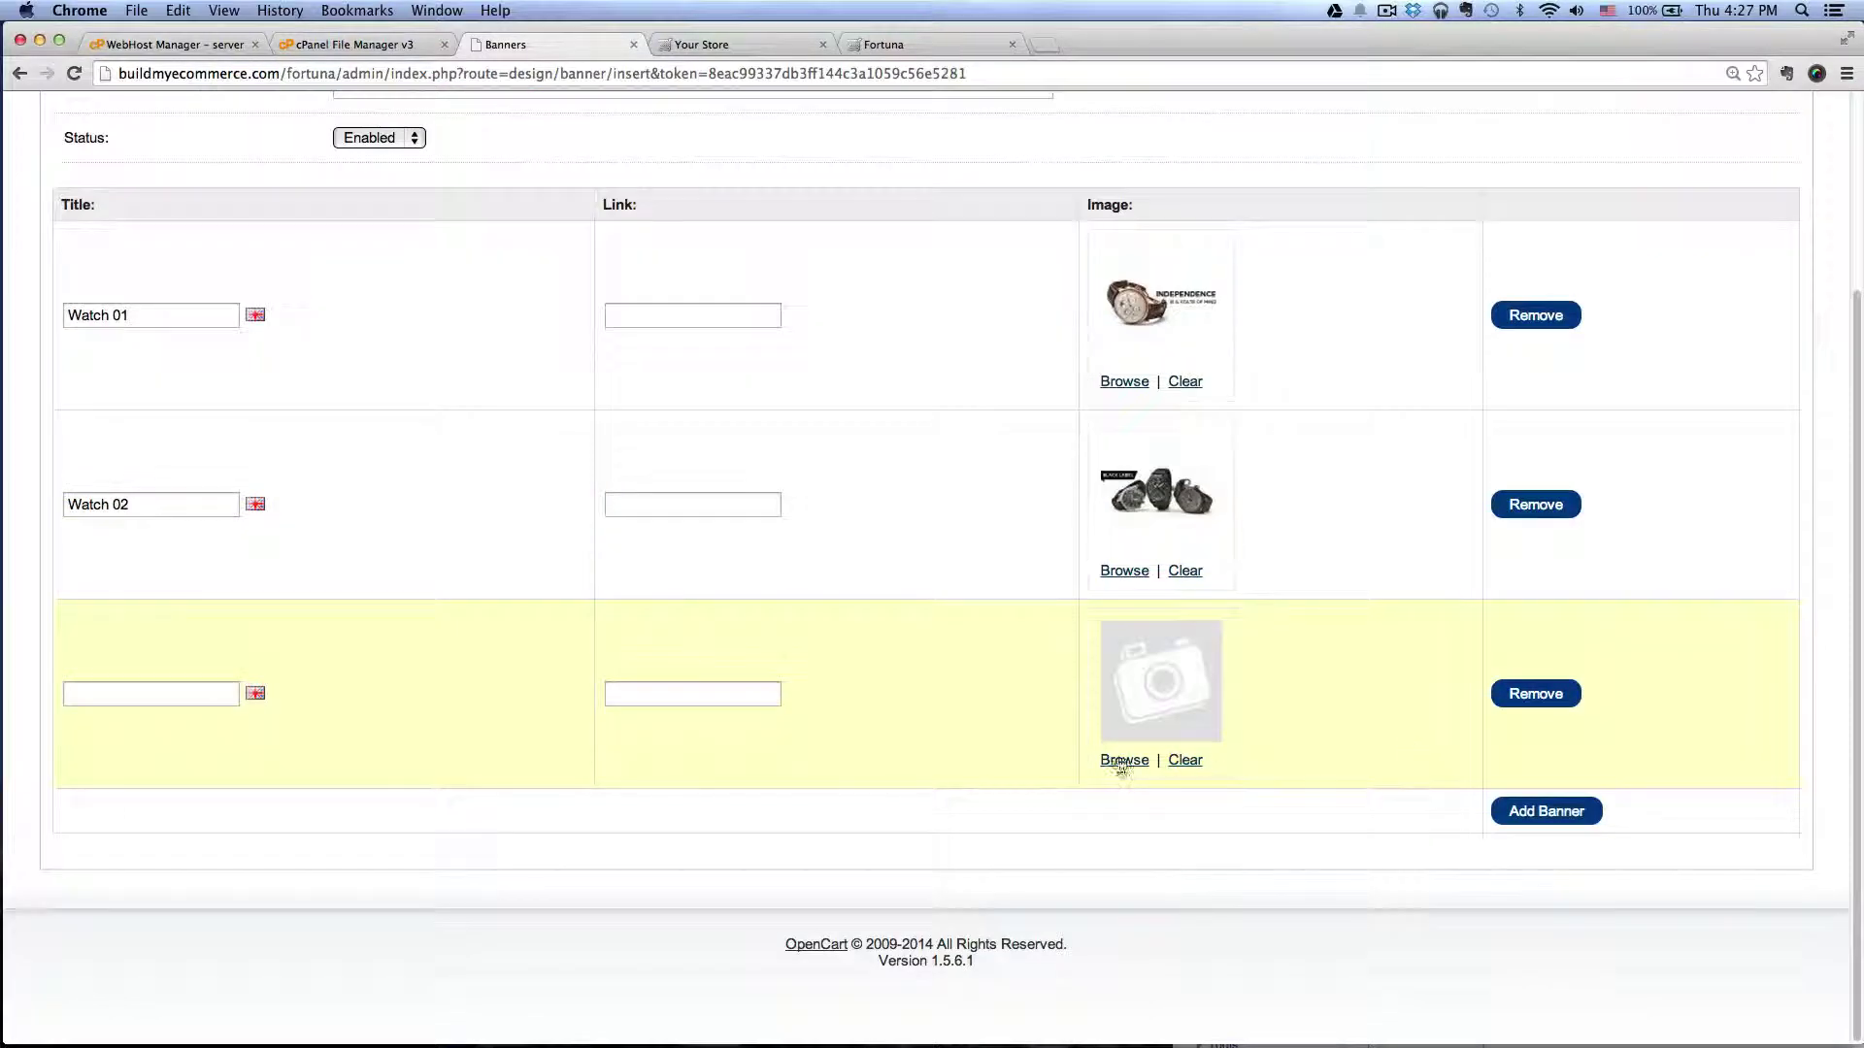
click(1121, 760)
click(794, 683)
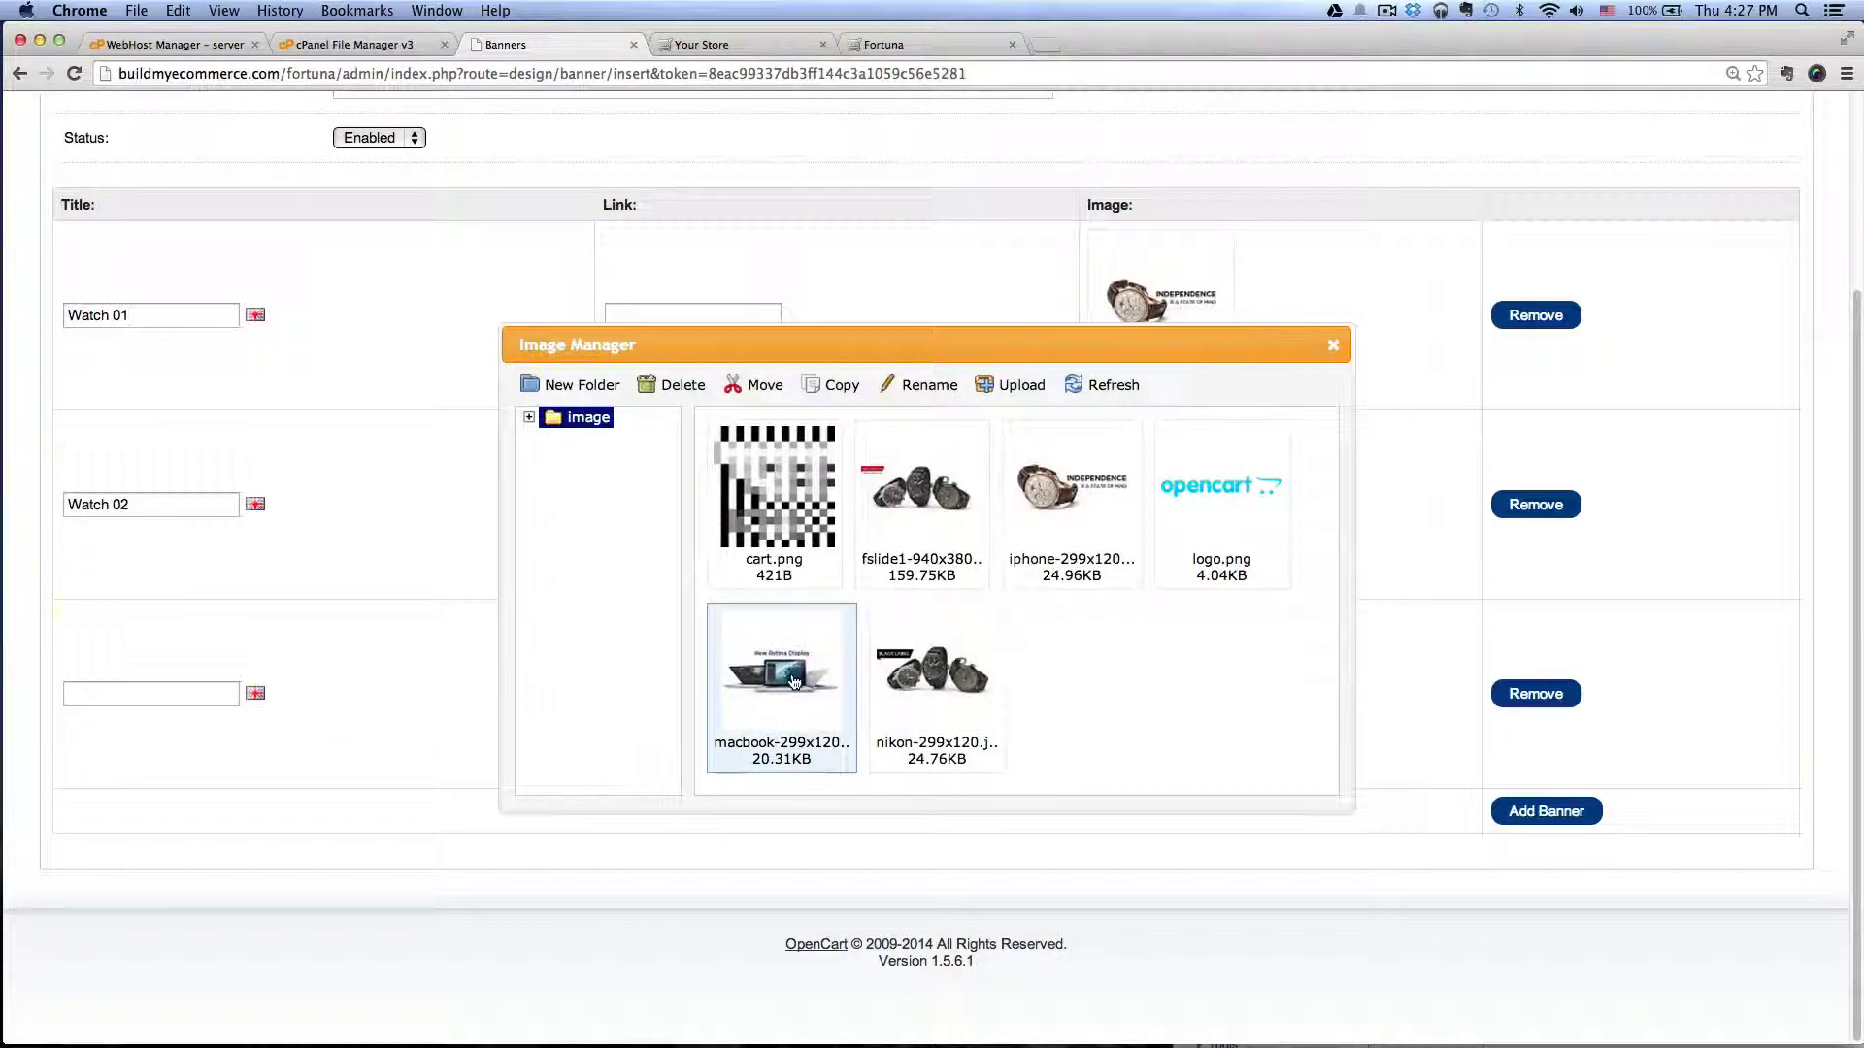
double_click(794, 683)
scroll(749, 690, down, 2)
click(151, 696)
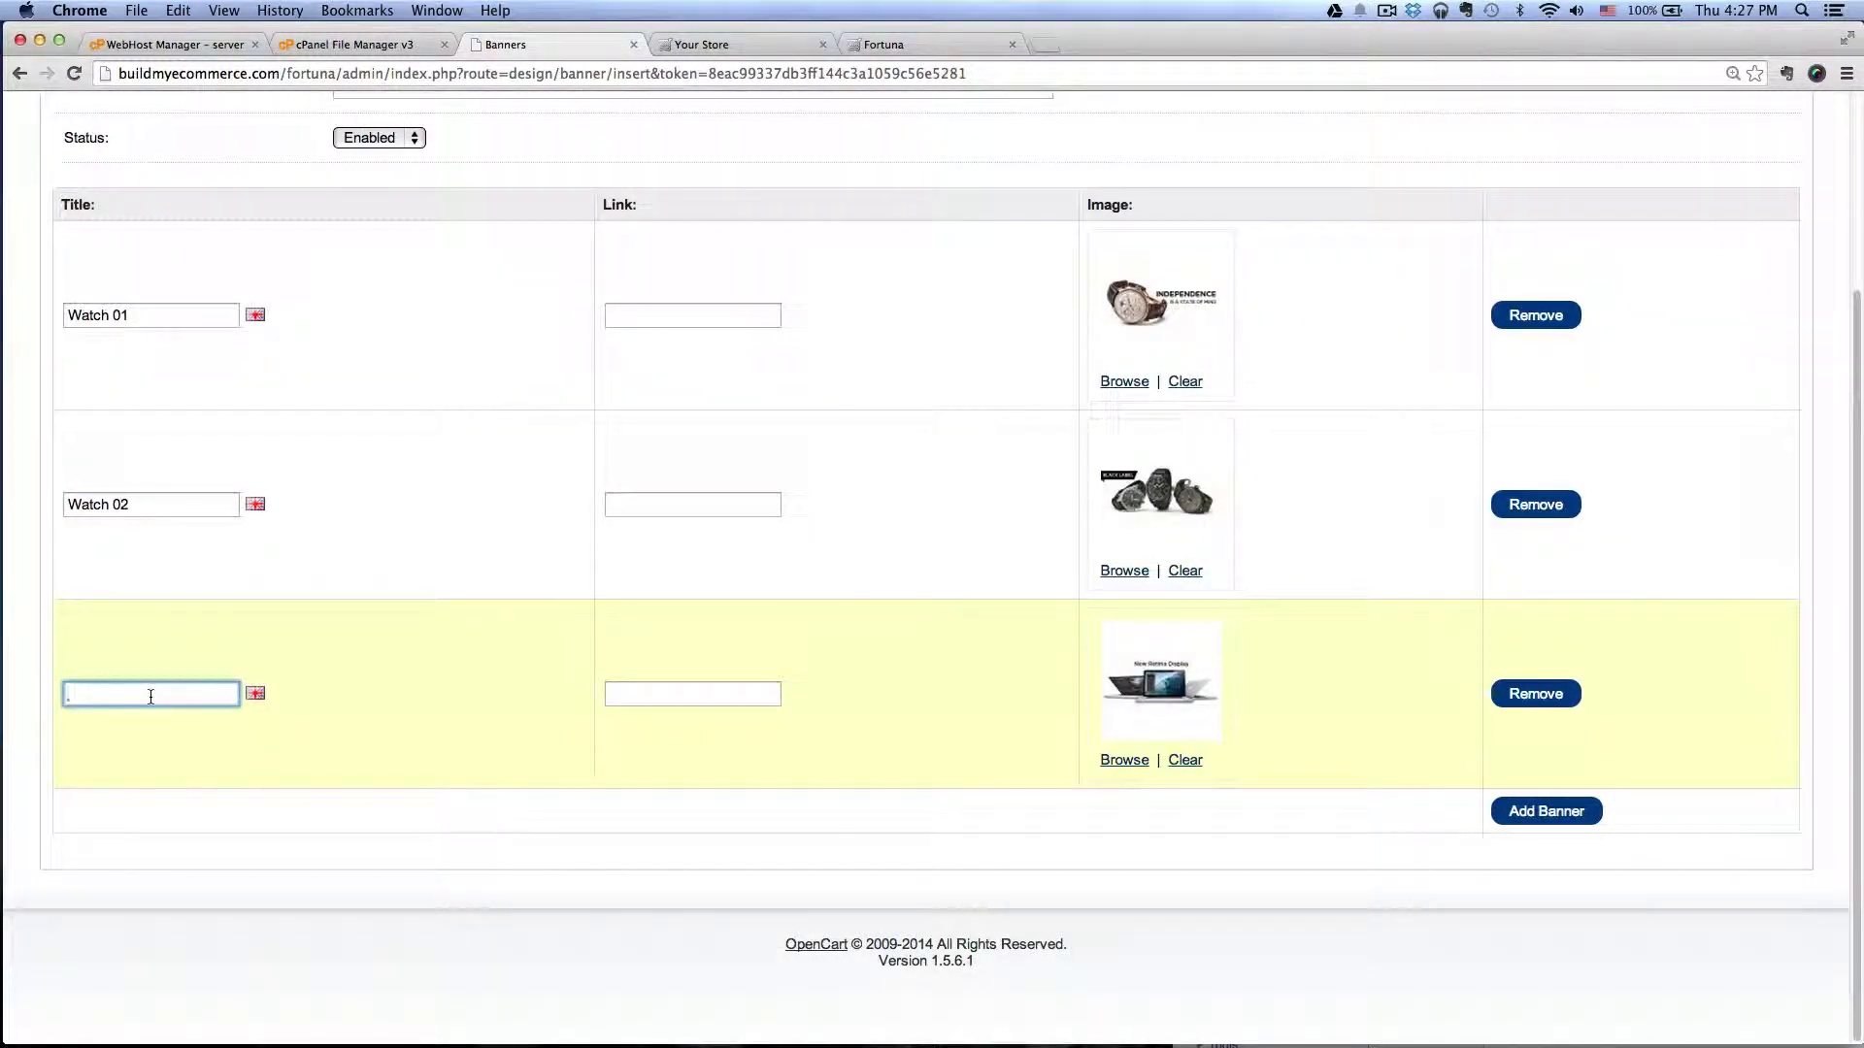
text(Macbook)
scroll(1139, 794, up, 3)
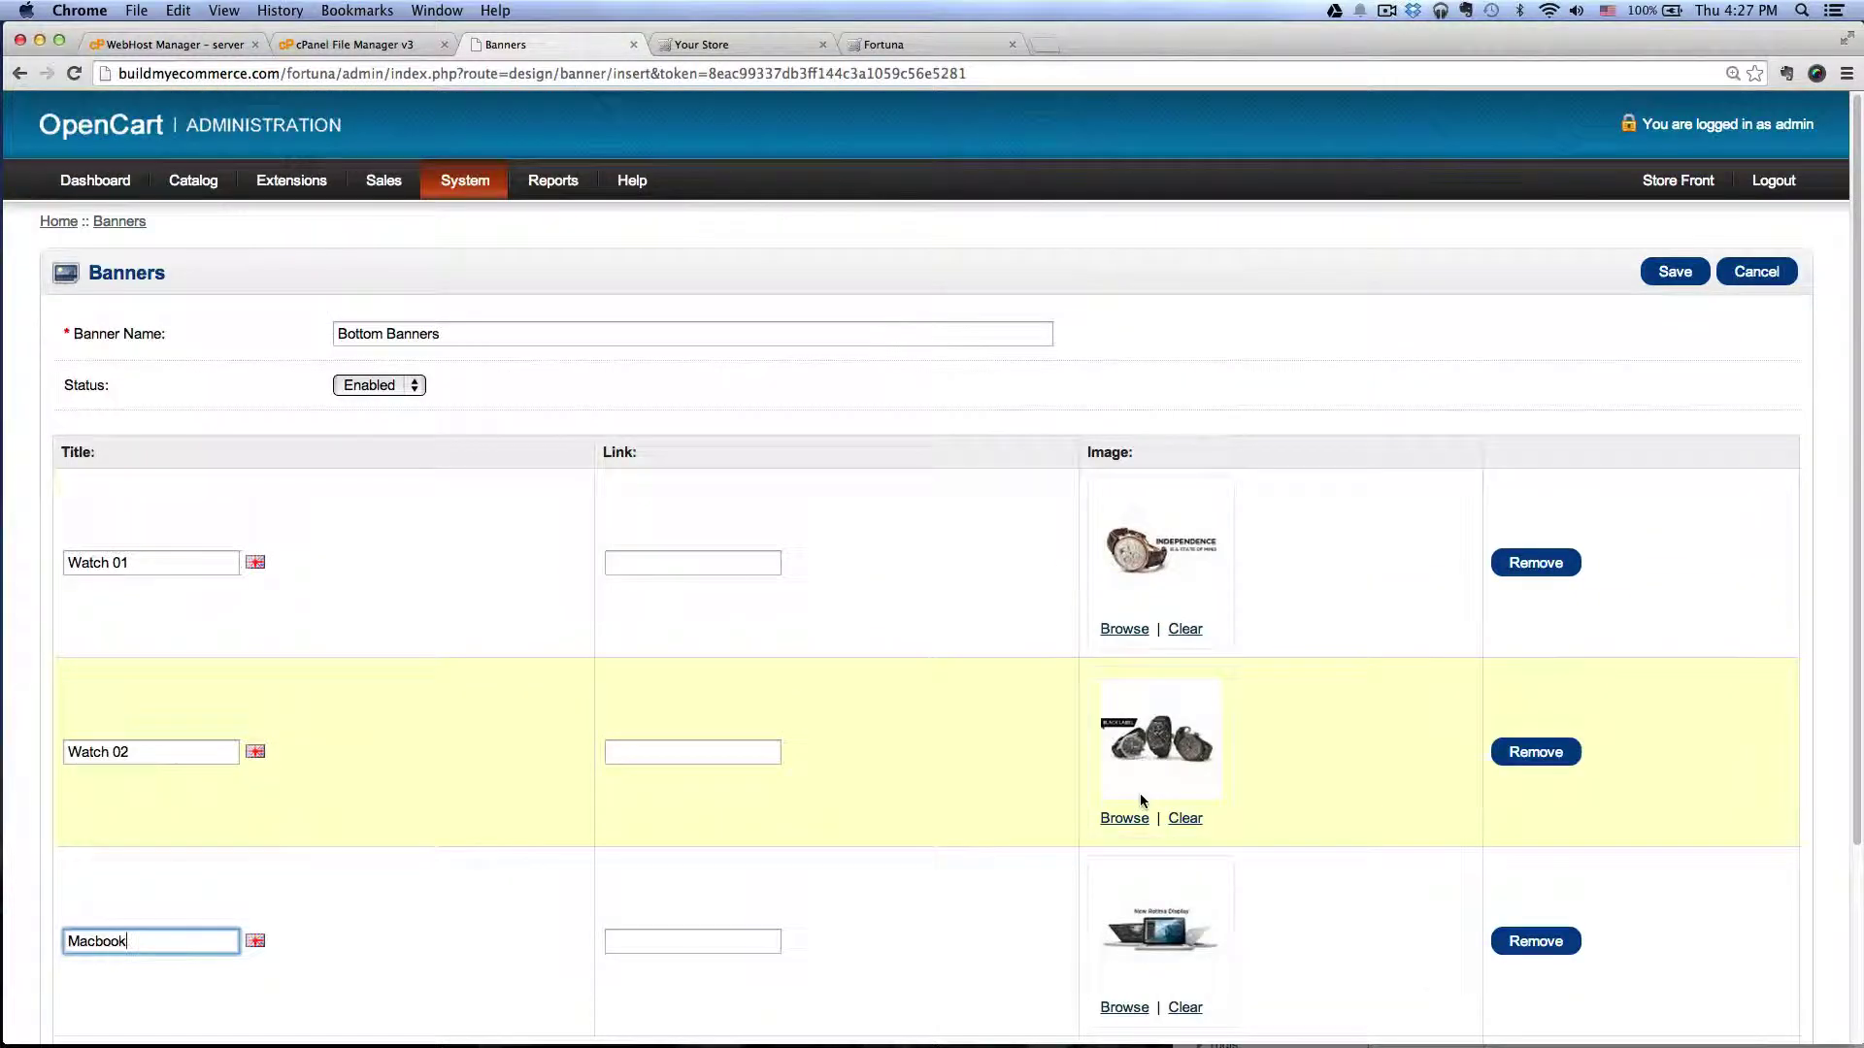
click(1672, 274)
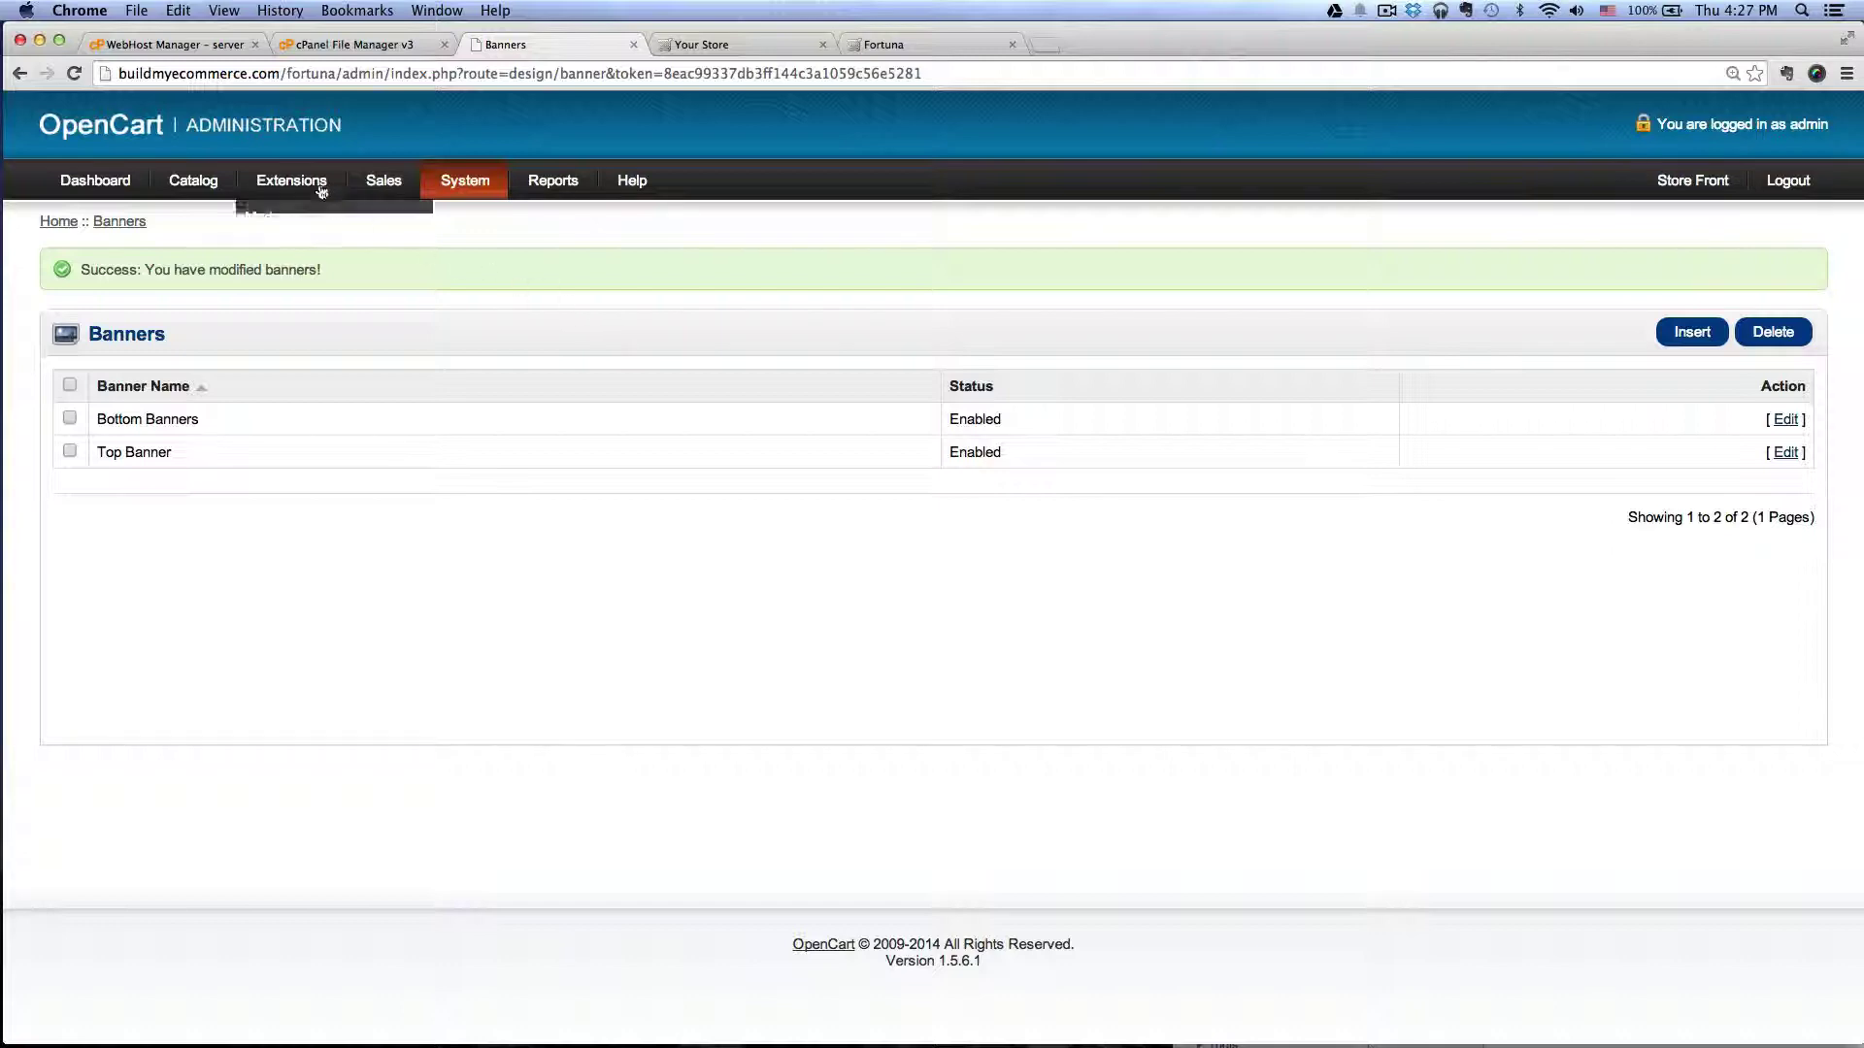
Open the Carousel module for editing, keep Bottom Banners as its banner group and set the limit to 3
mouse_move(293, 183)
click(292, 219)
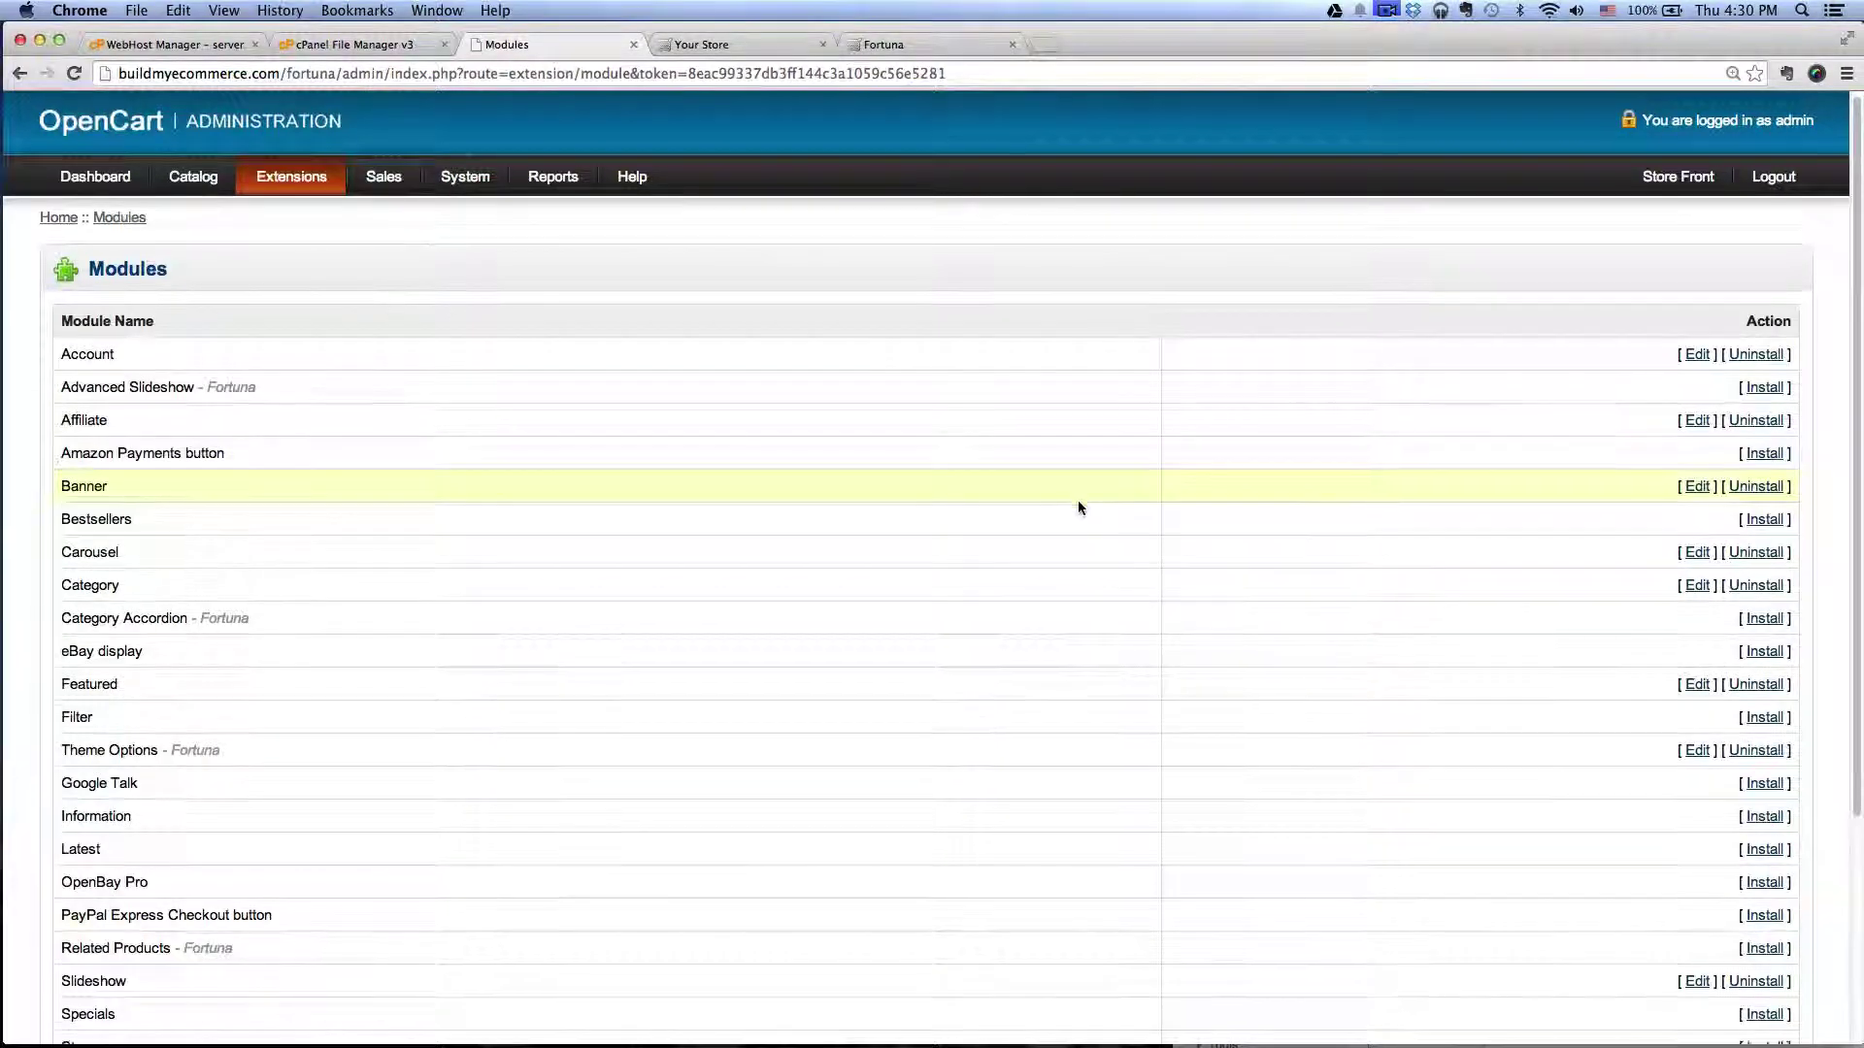
scroll(1077, 506, down, 1)
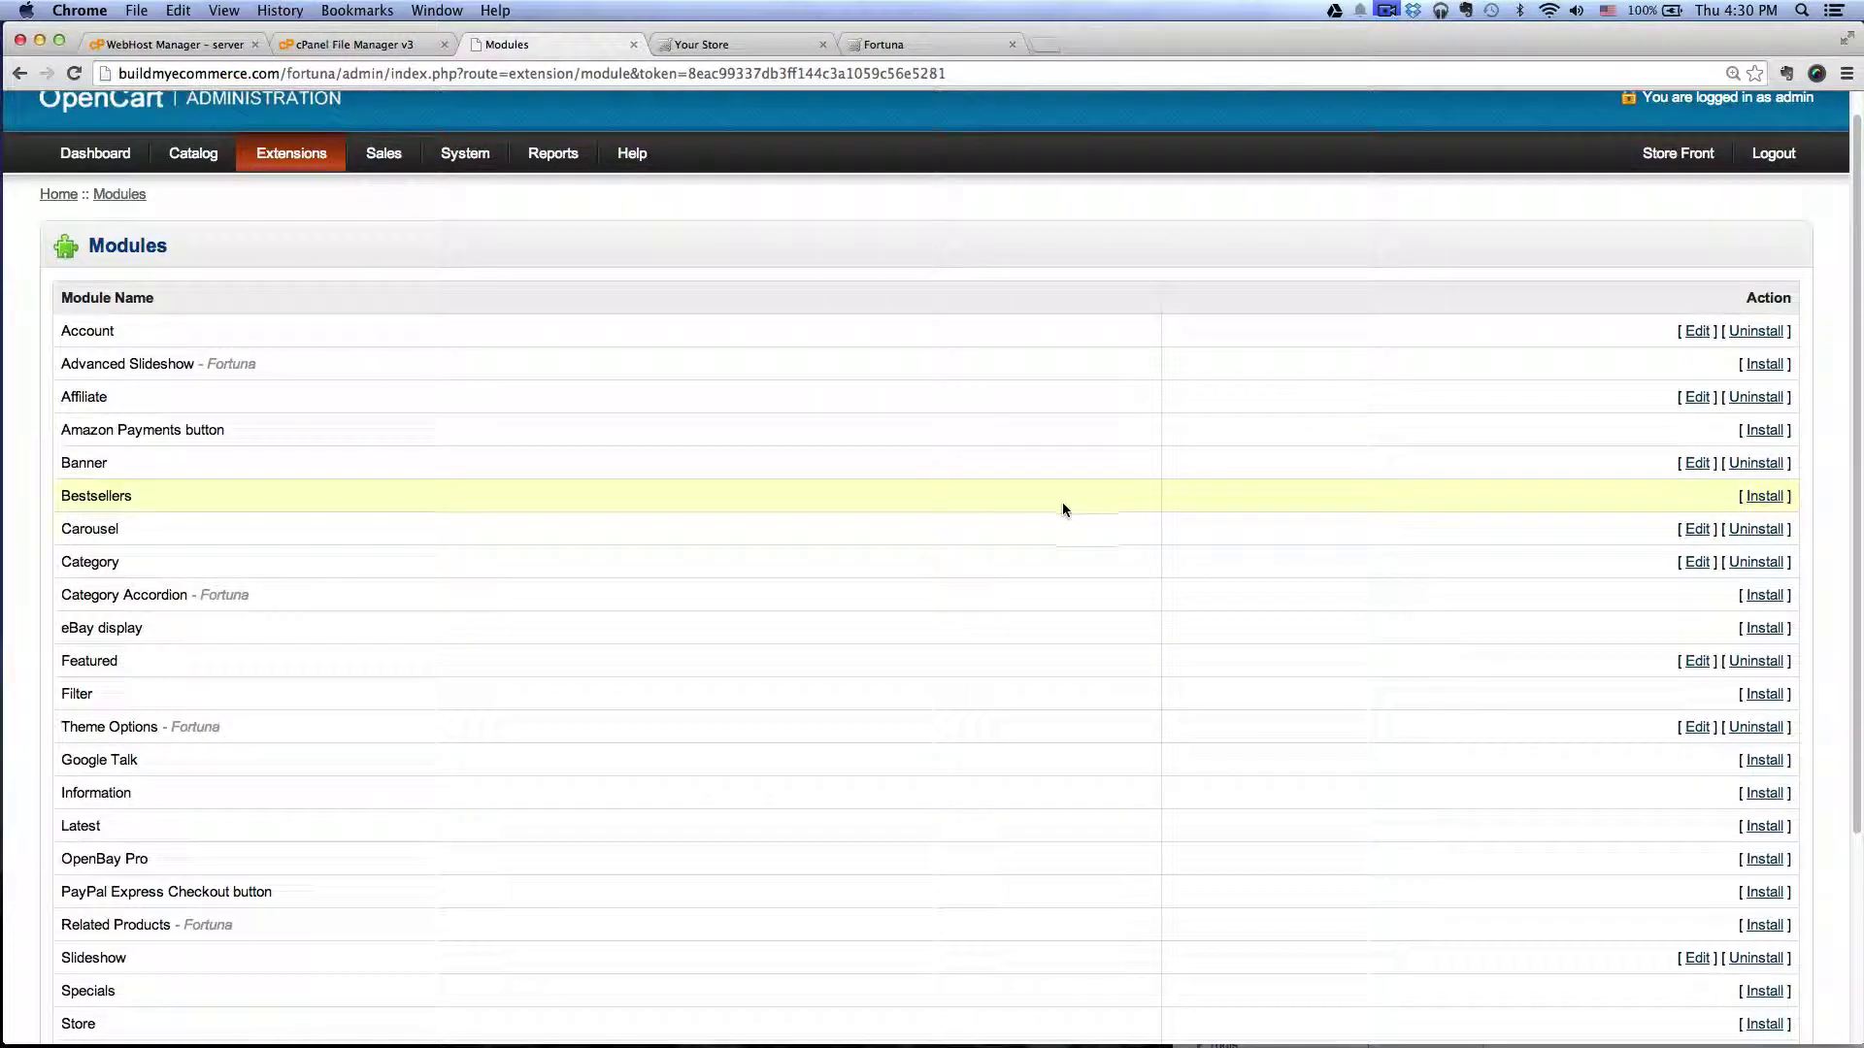
click(1695, 529)
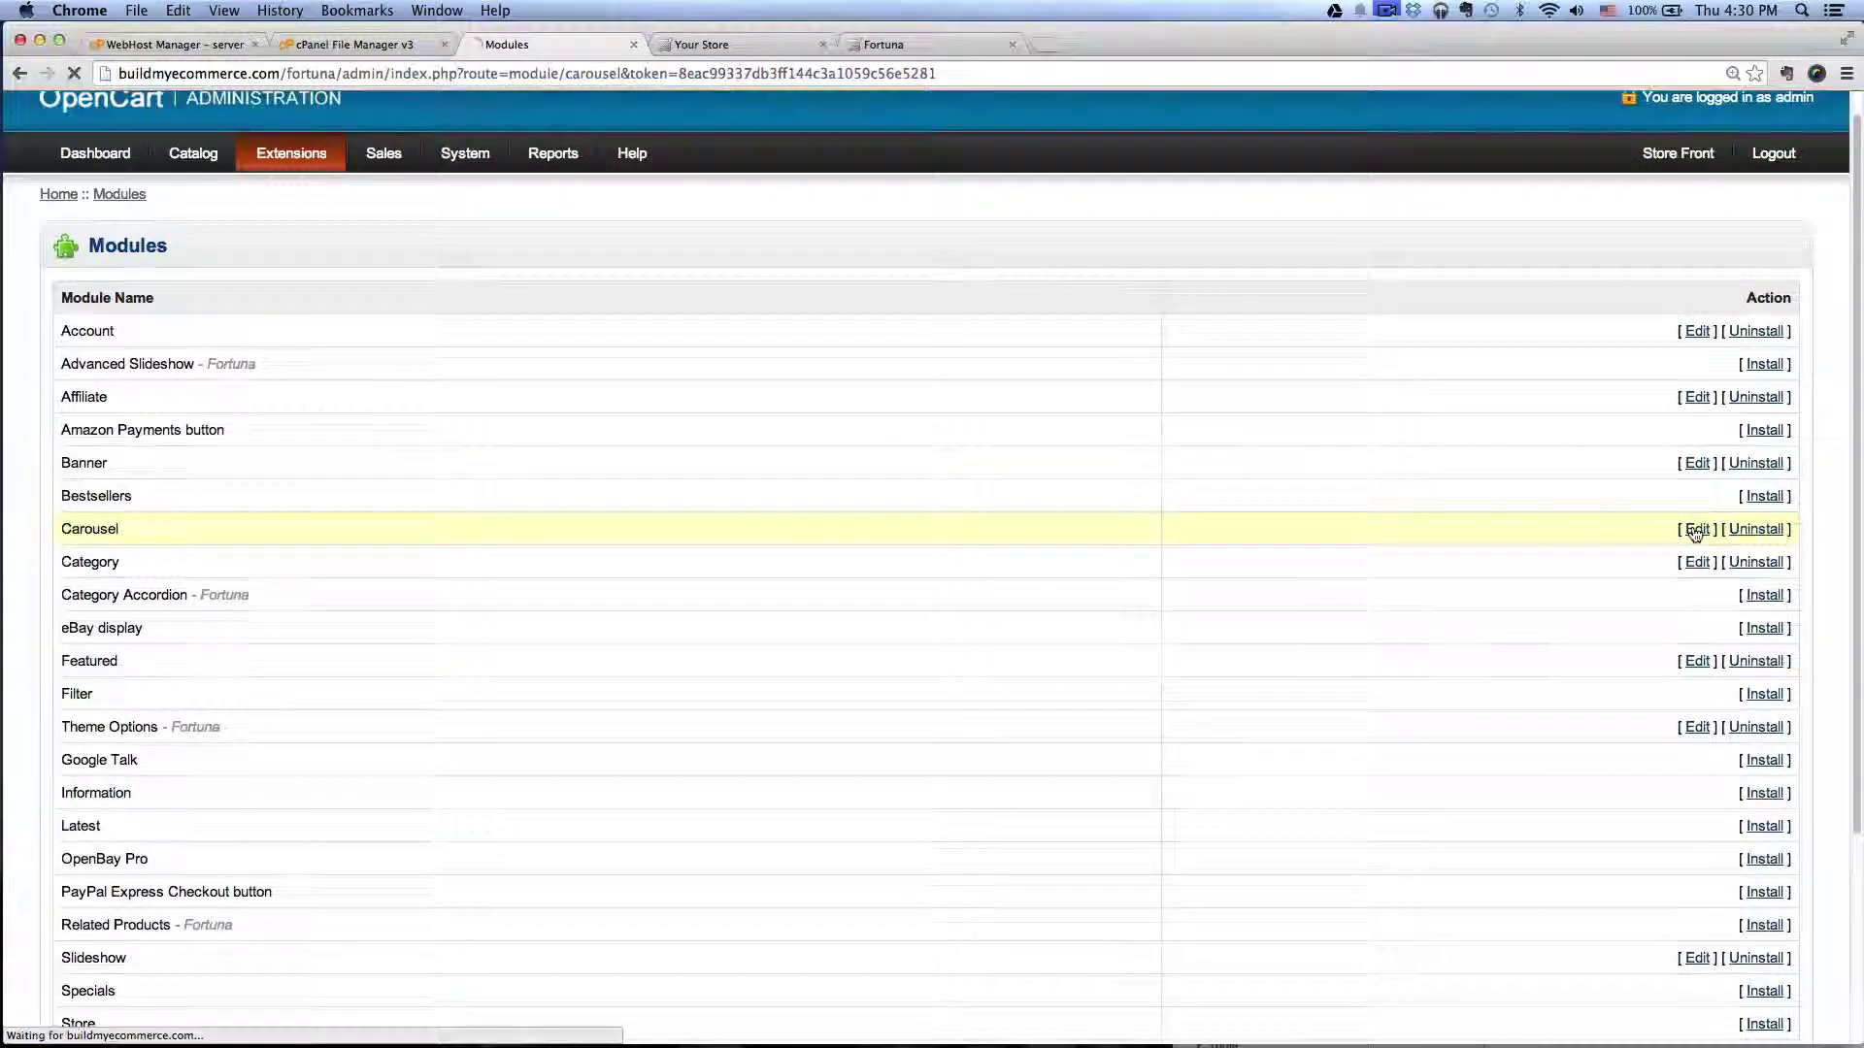
click(200, 364)
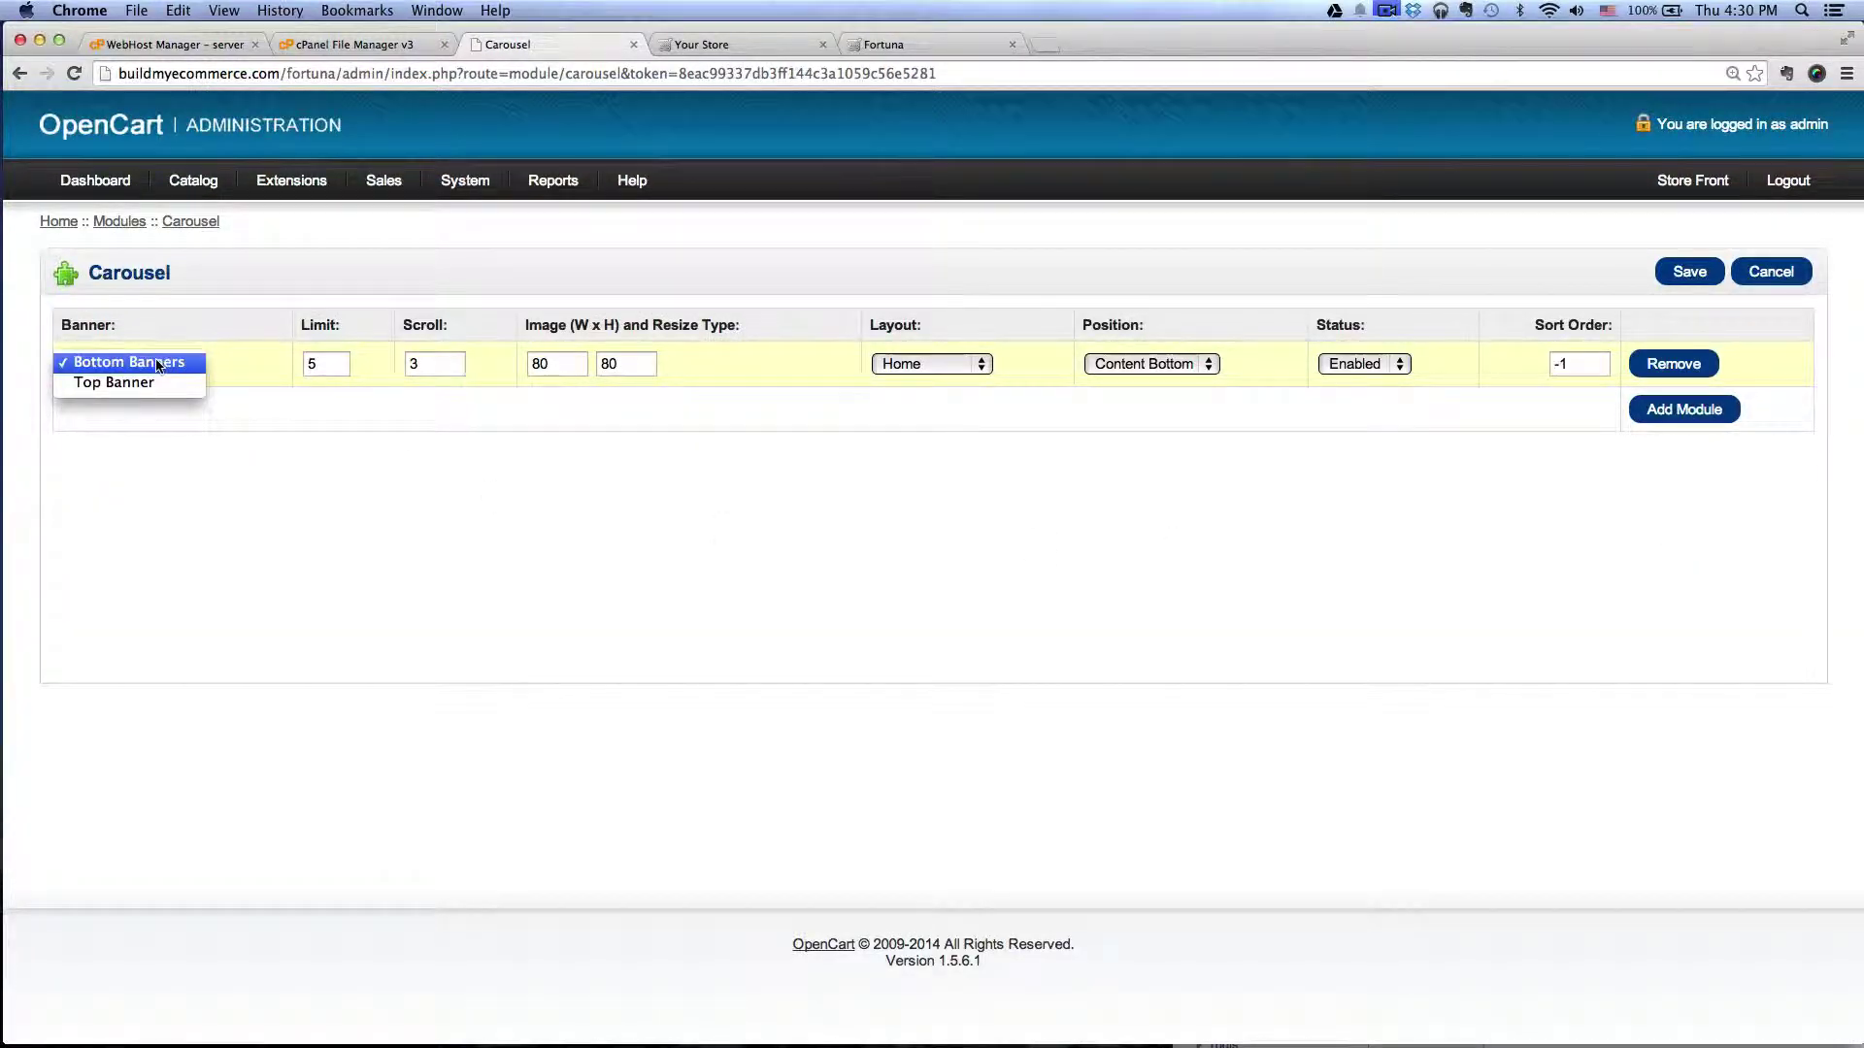
click(158, 363)
click(324, 364)
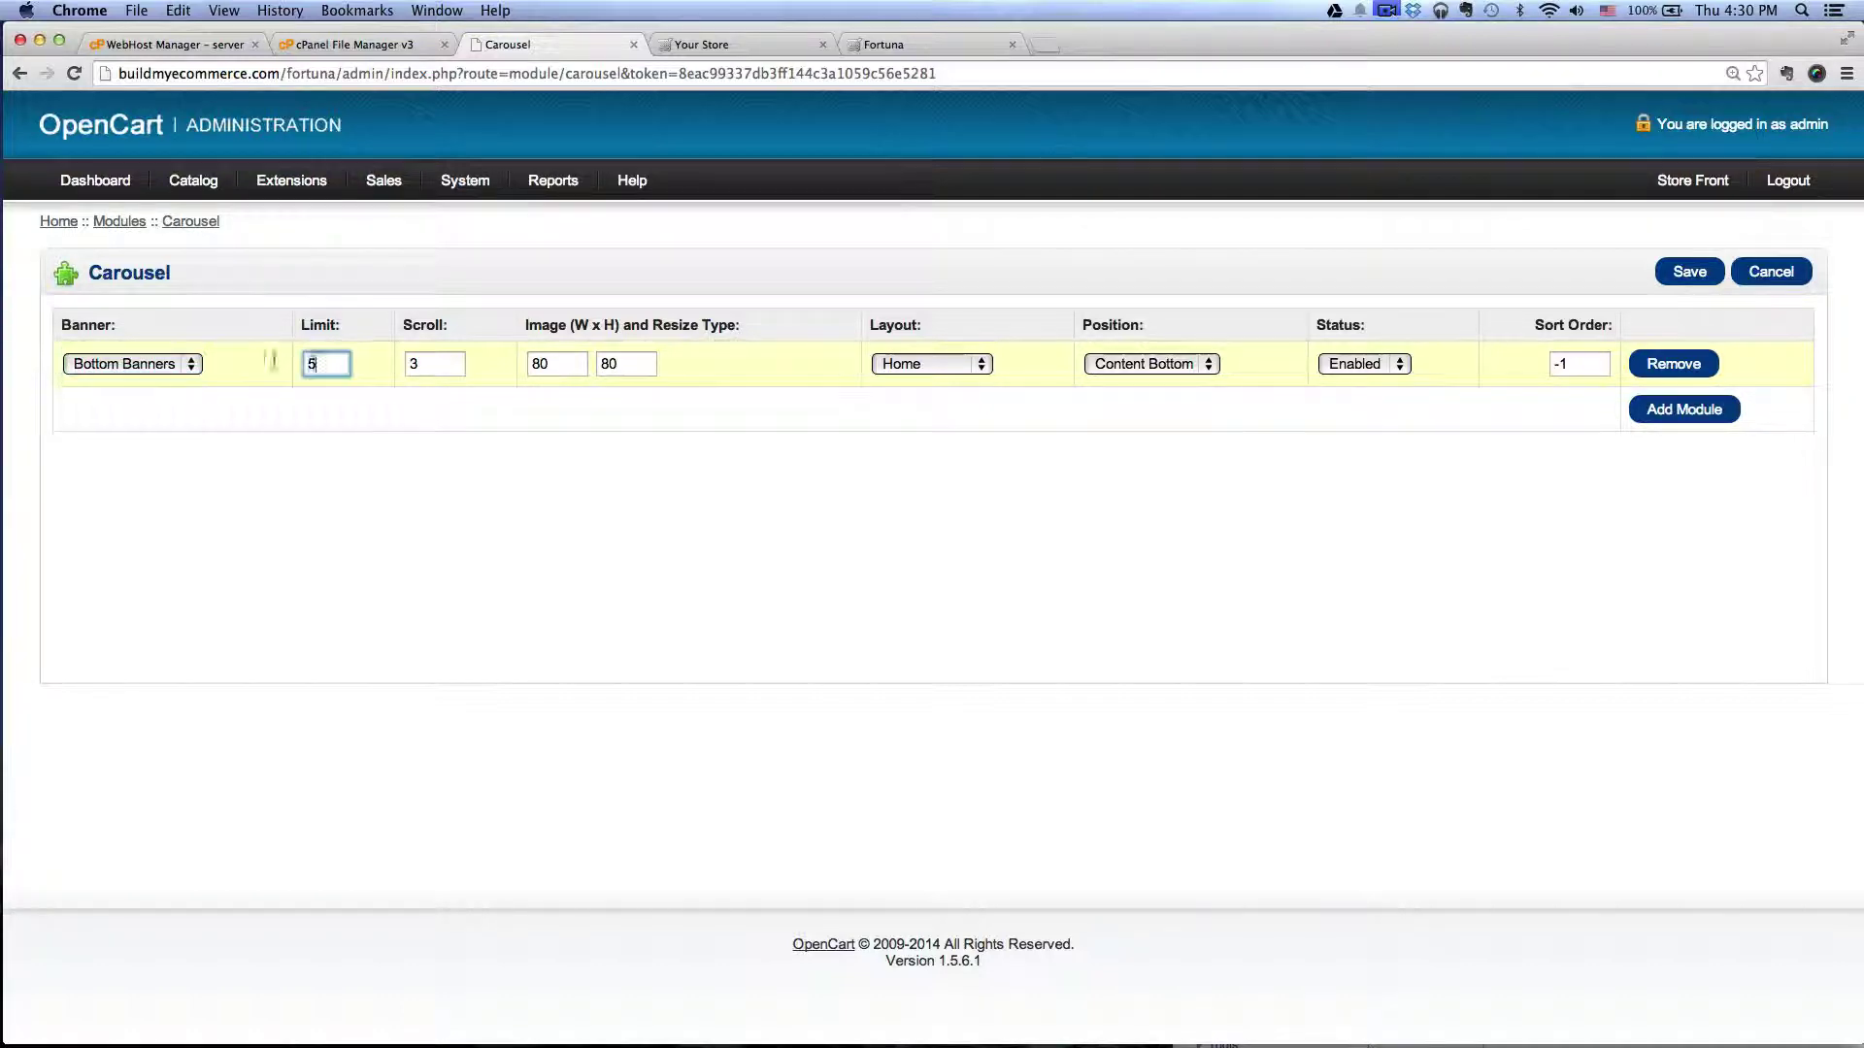
text(3)
click(466, 340)
Set the carousel image size to 299 x 120, keep its position as Content Bottom, and save the module
drag(569, 359, 498, 342)
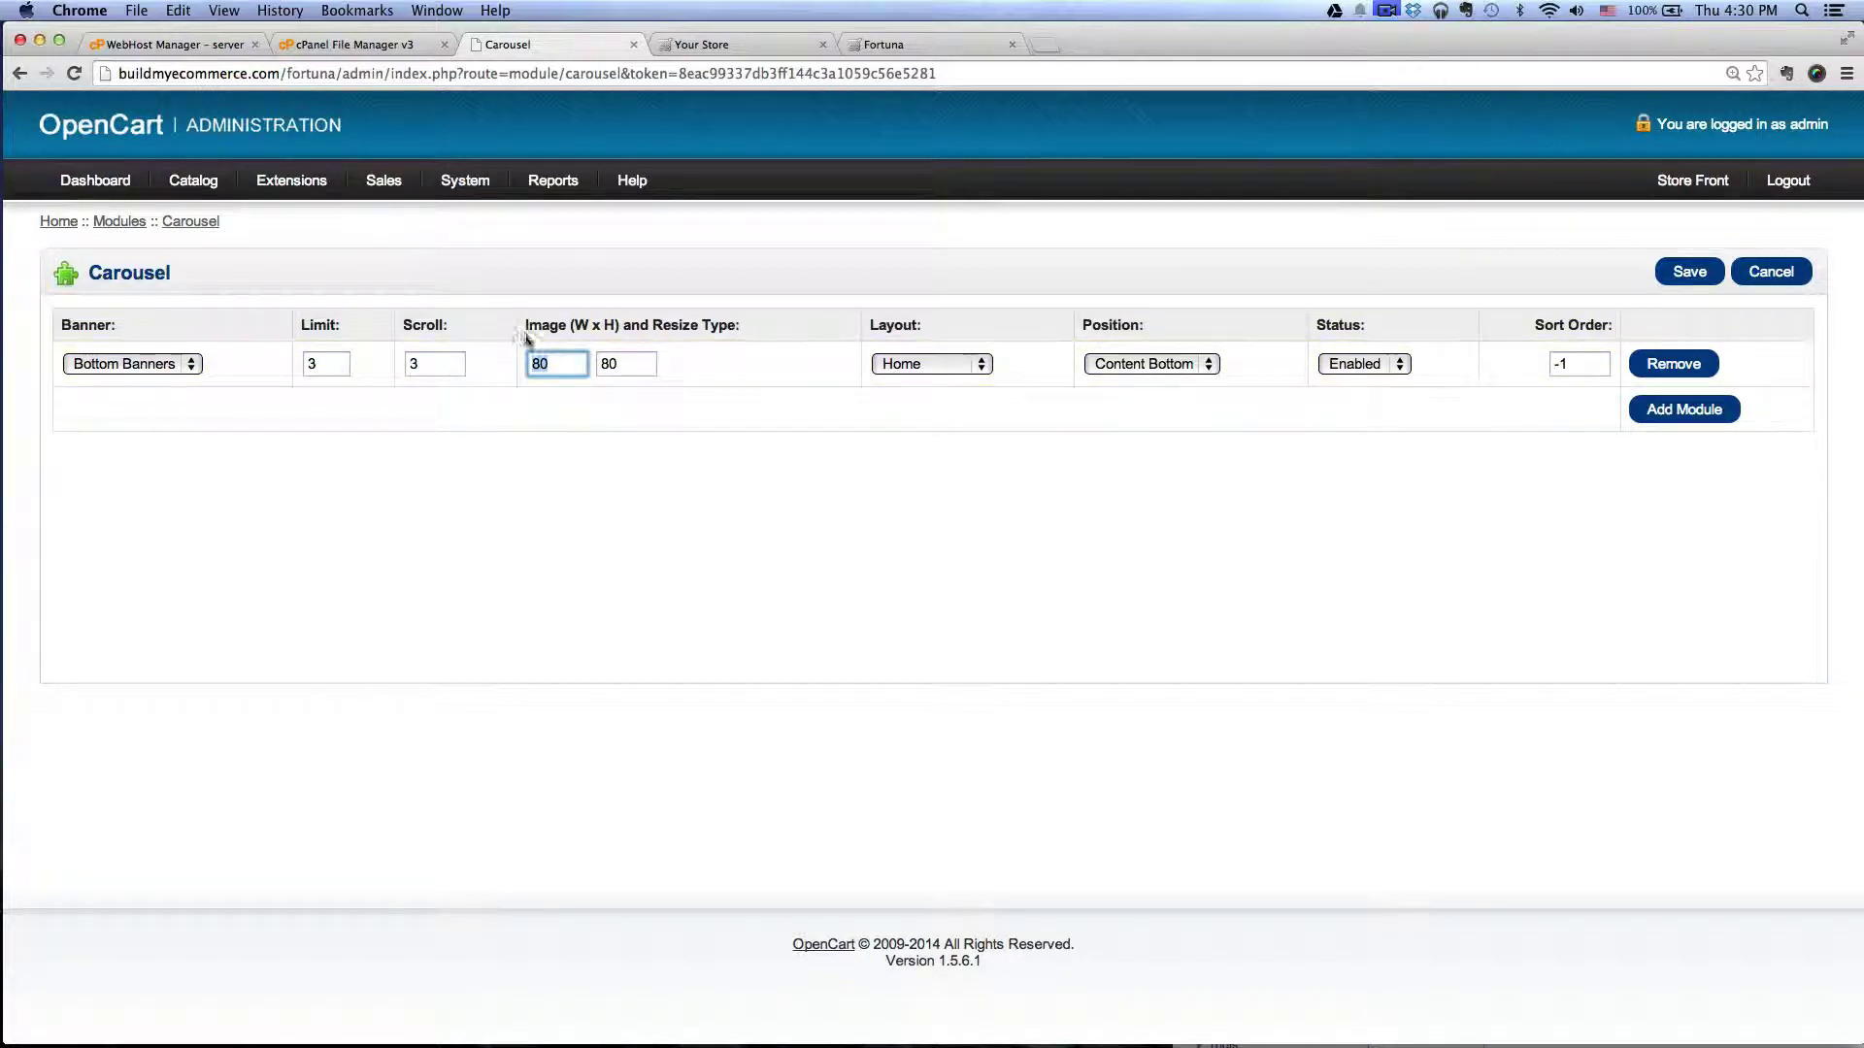
text(299)
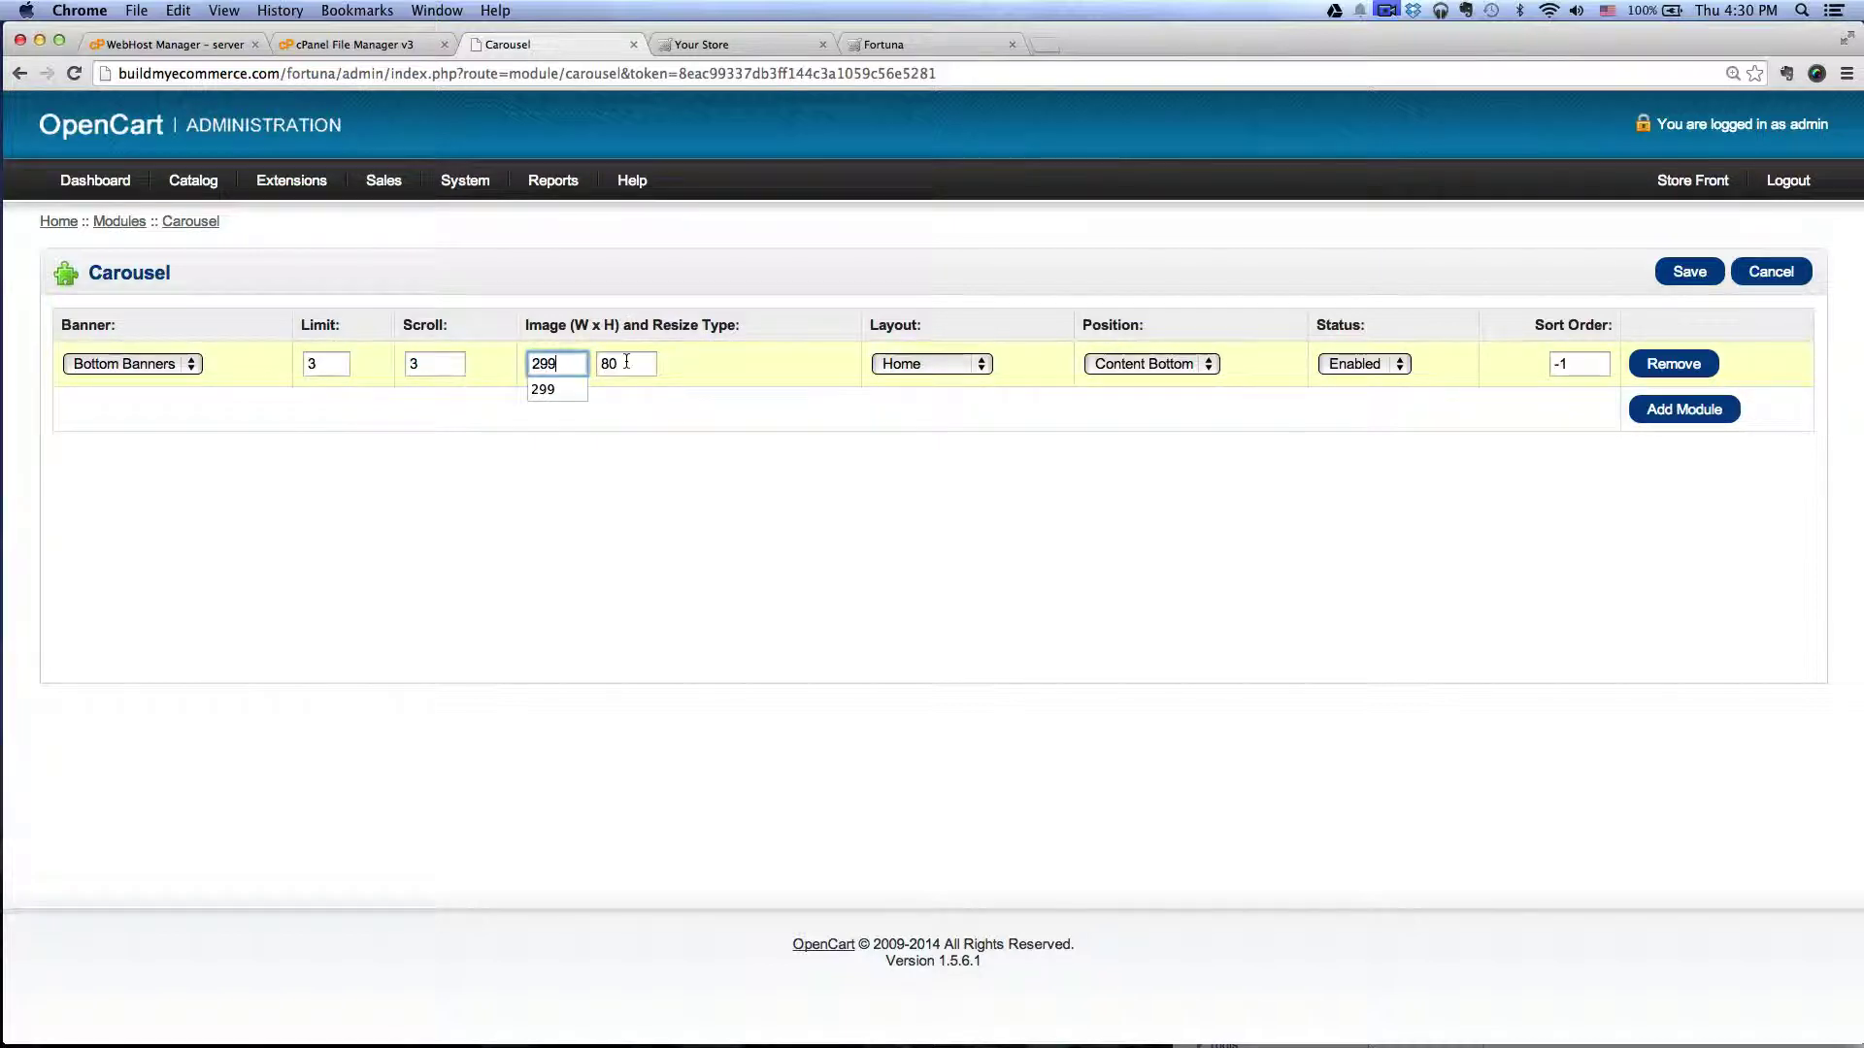
key(Tab)
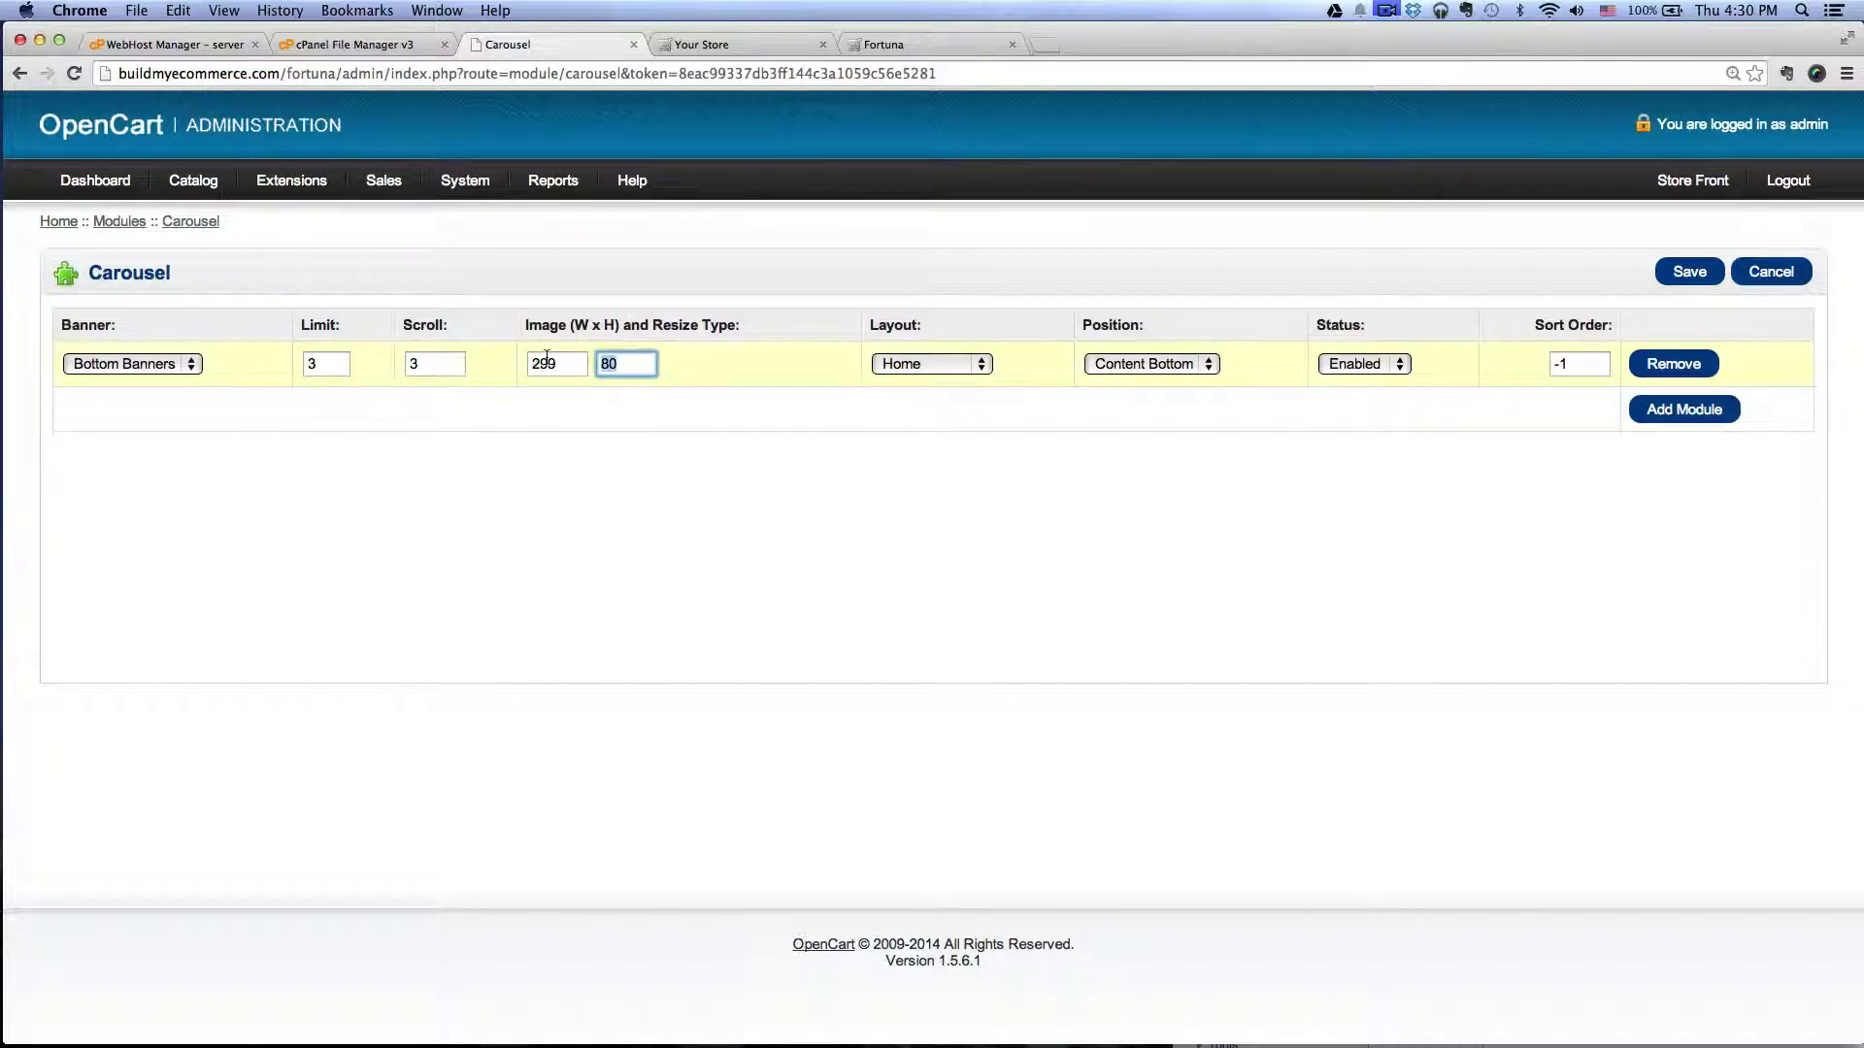
text(120)
click(565, 470)
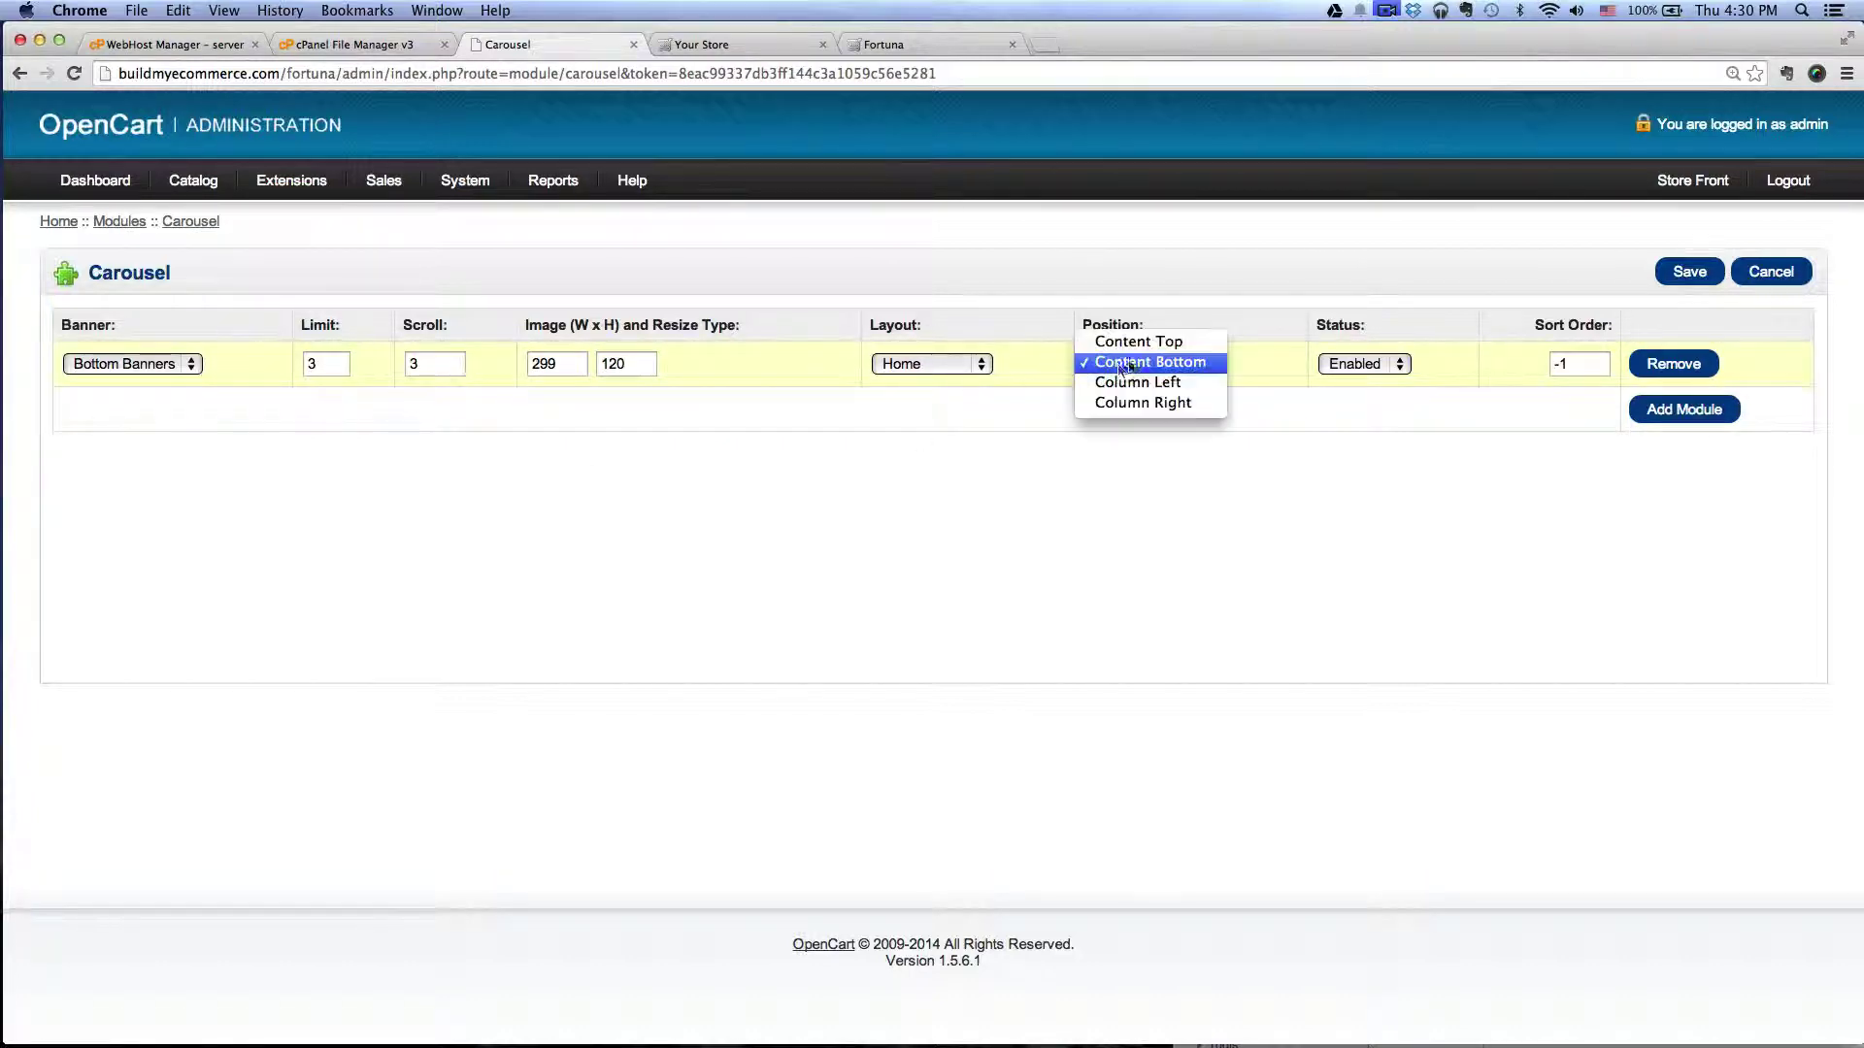
click(1112, 364)
click(1173, 365)
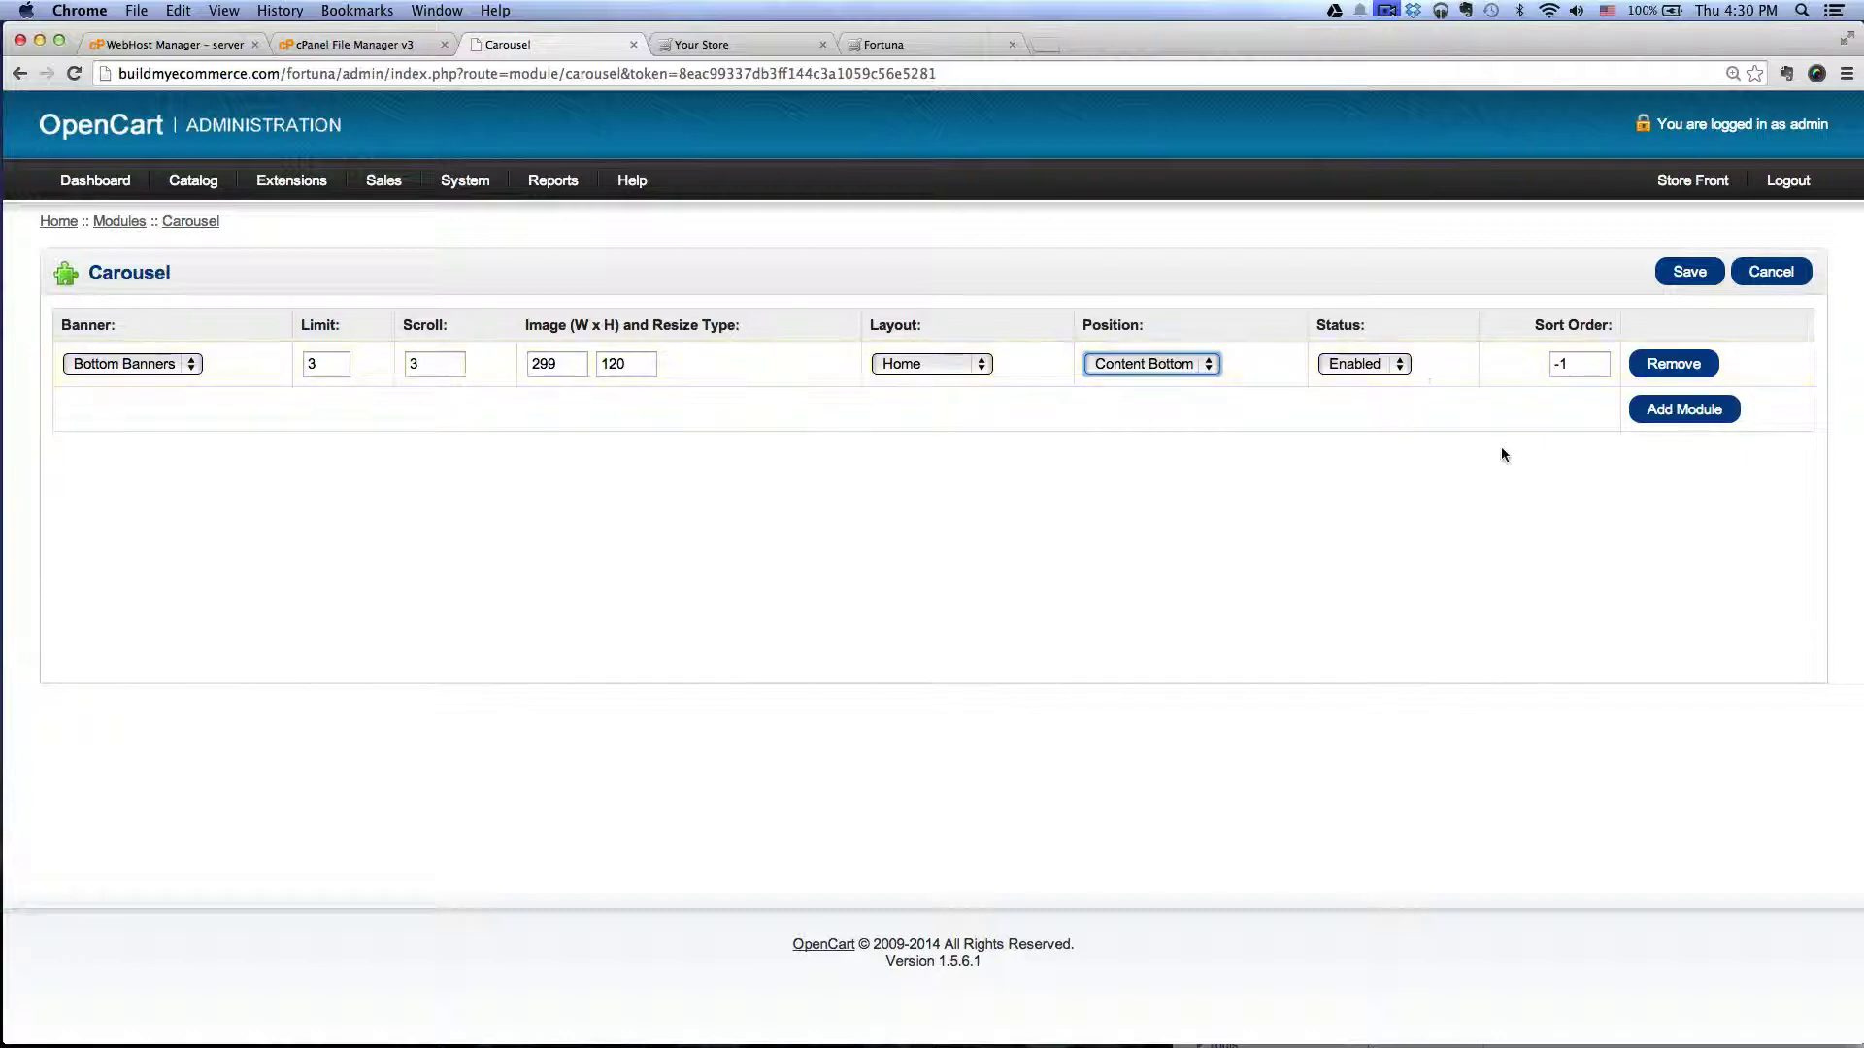
click(1687, 273)
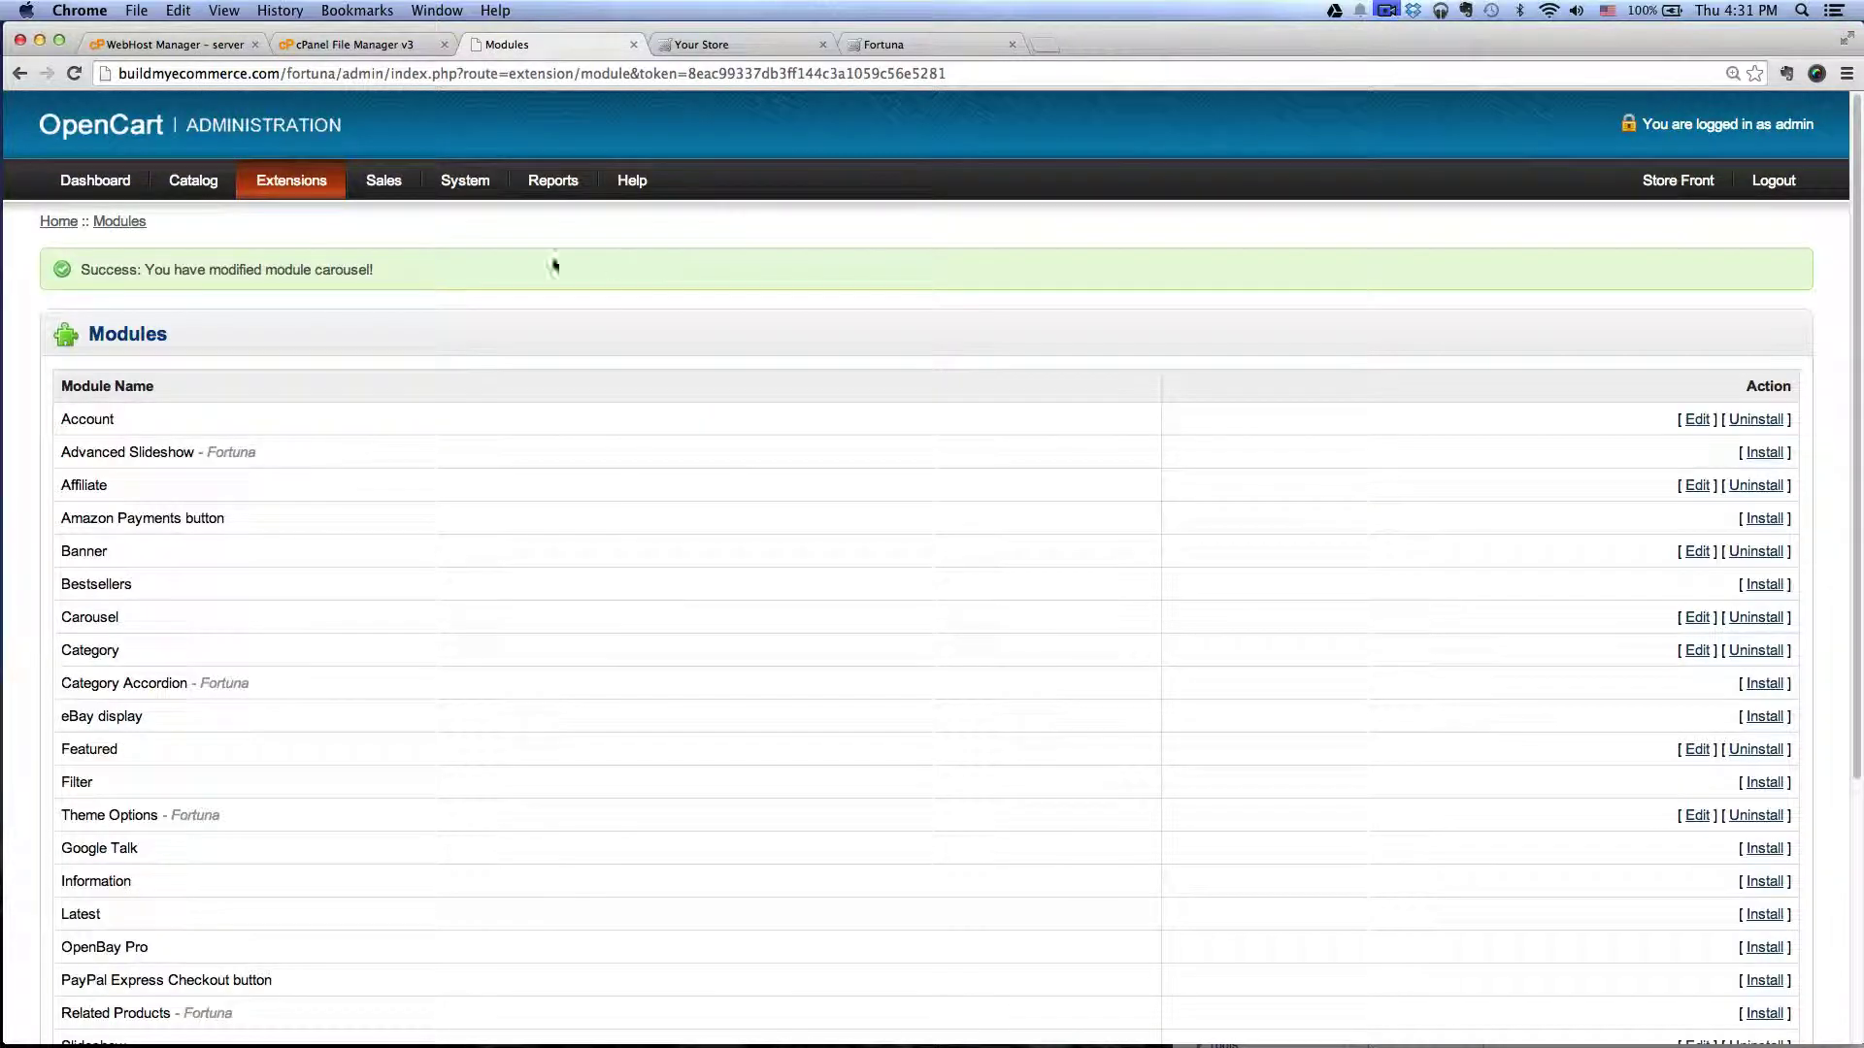
Reload the storefront to check the bottom banner carousel, and compare the header logo with the Fortuna demo
click(735, 42)
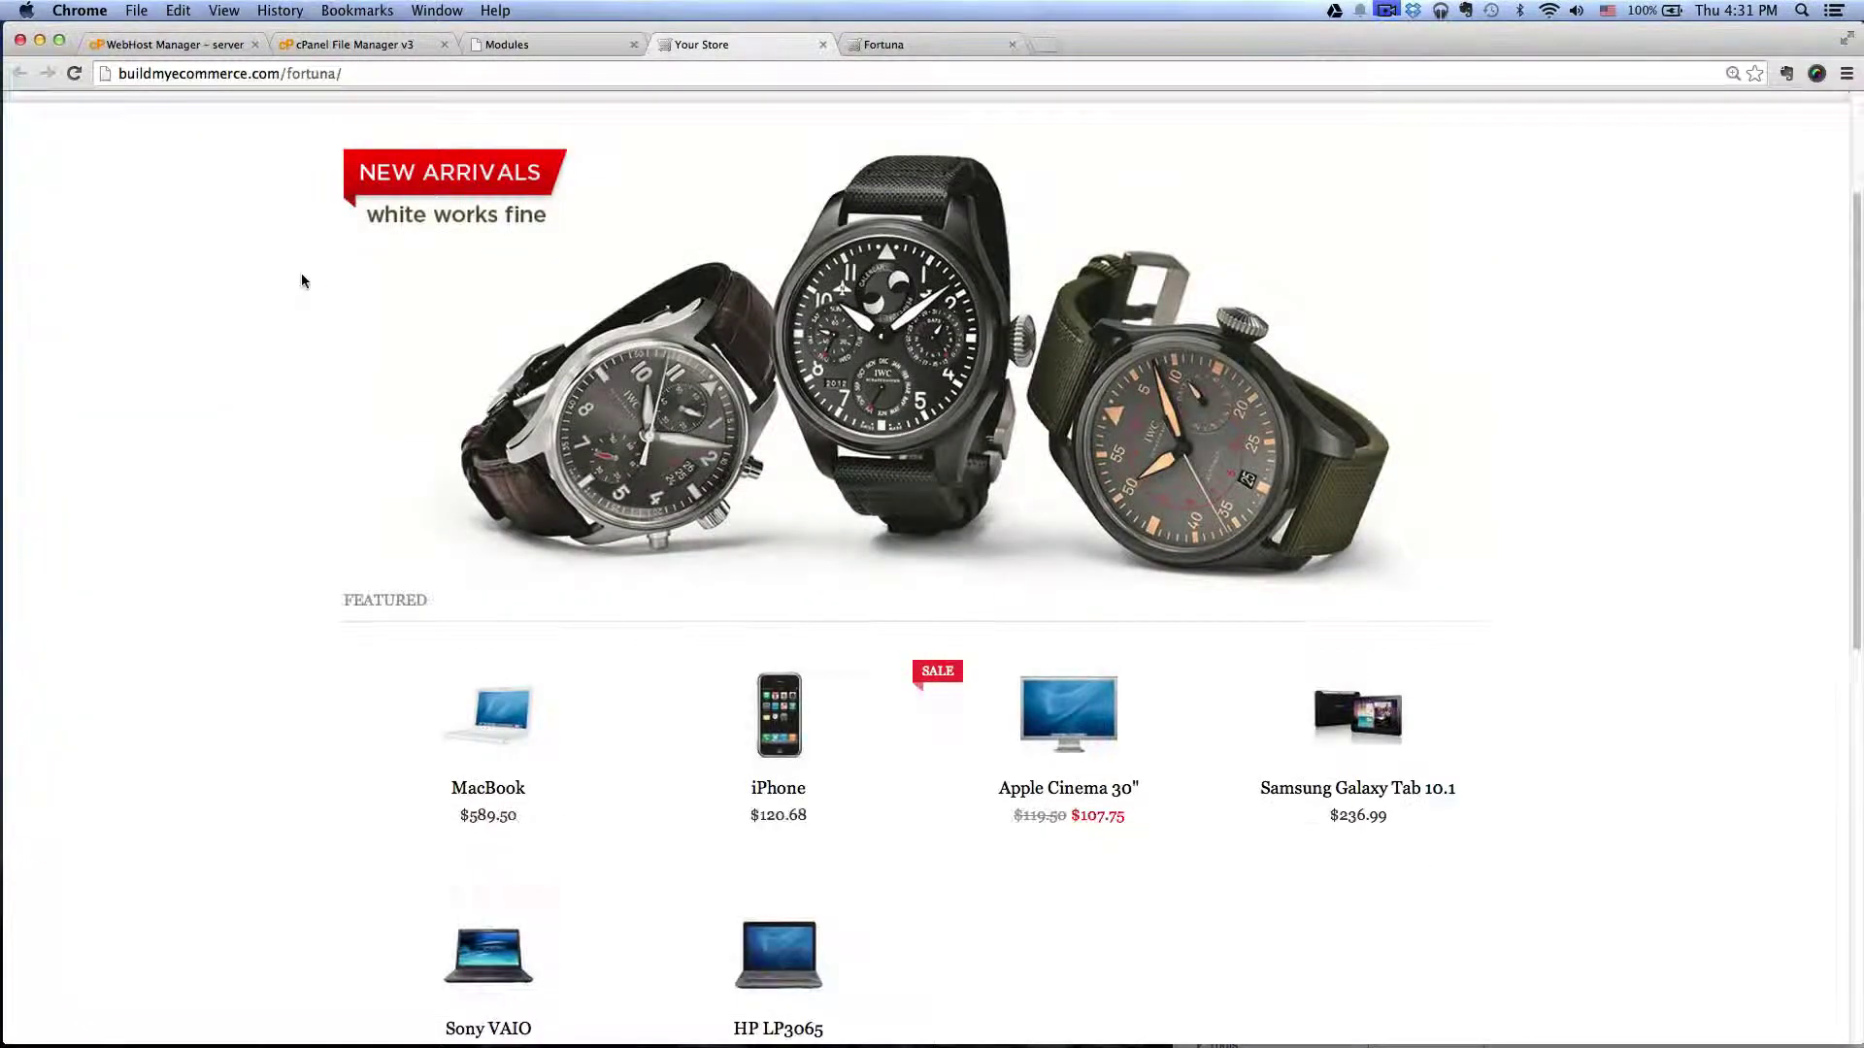
scroll(243, 243, up, 3)
click(74, 72)
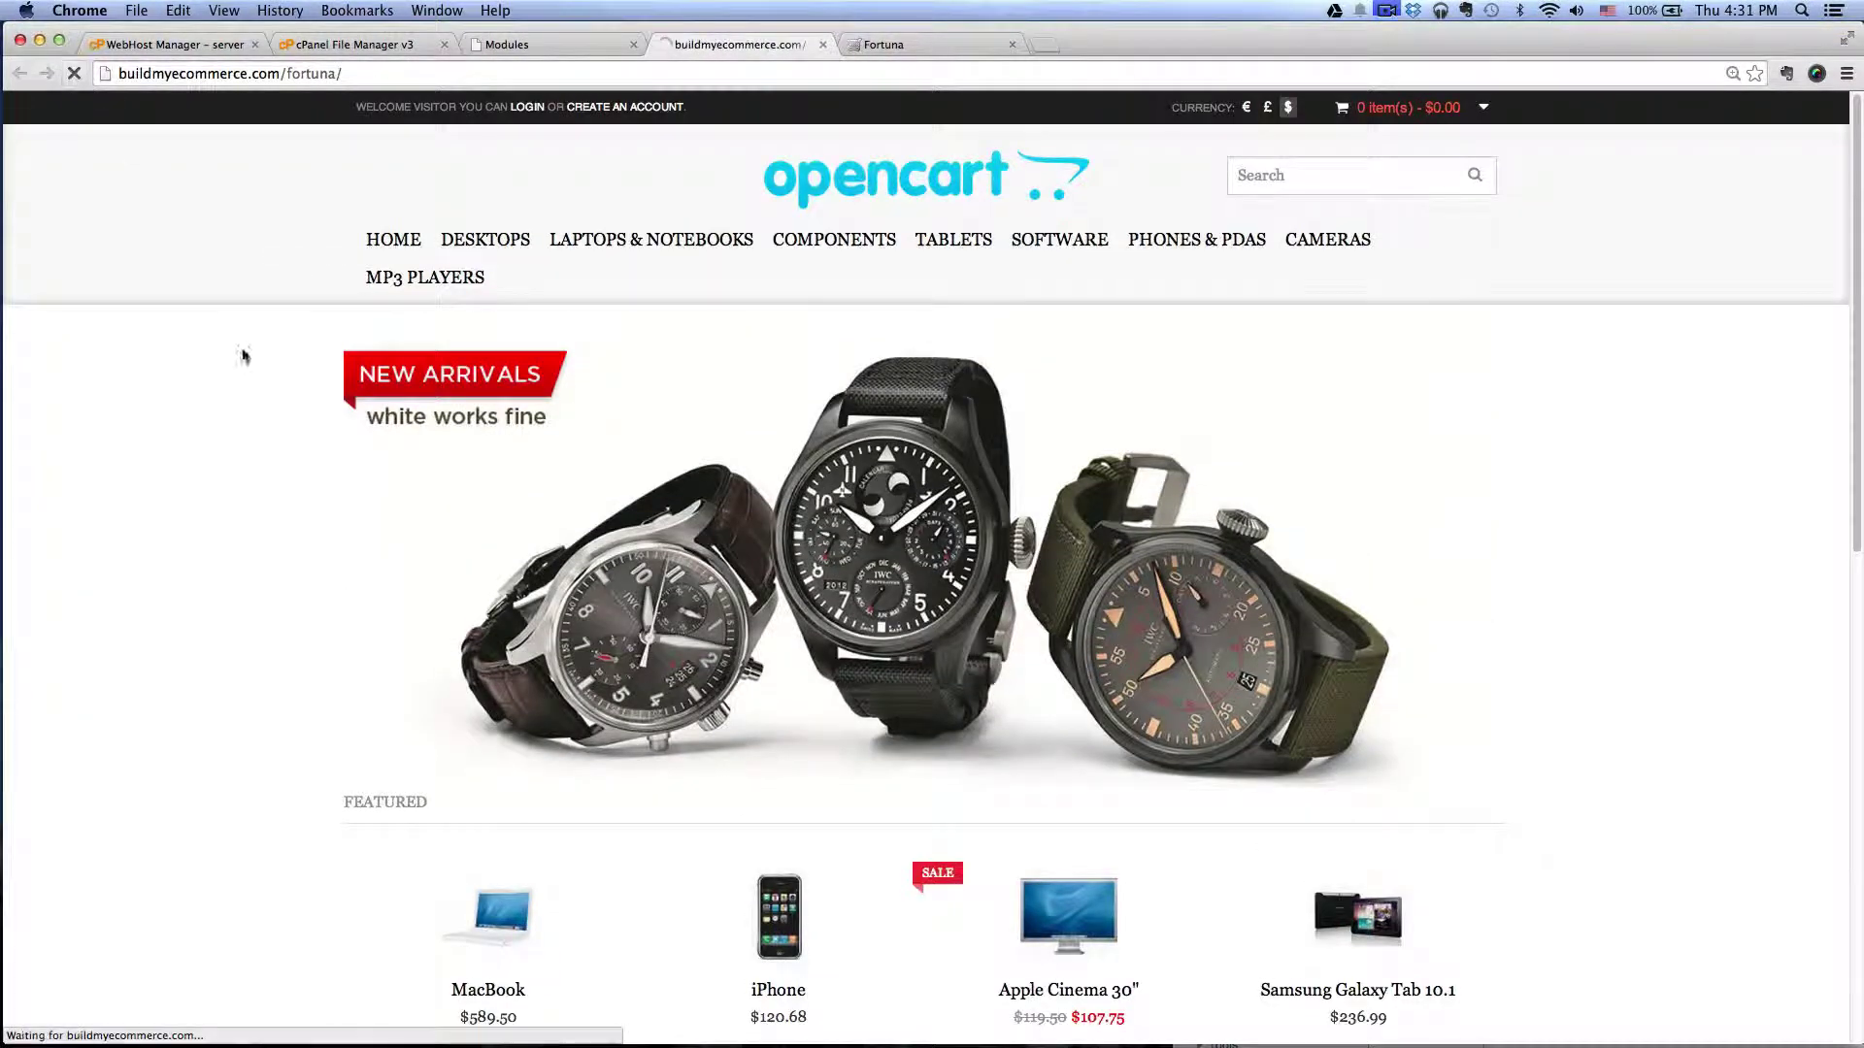
scroll(359, 453, down, 15)
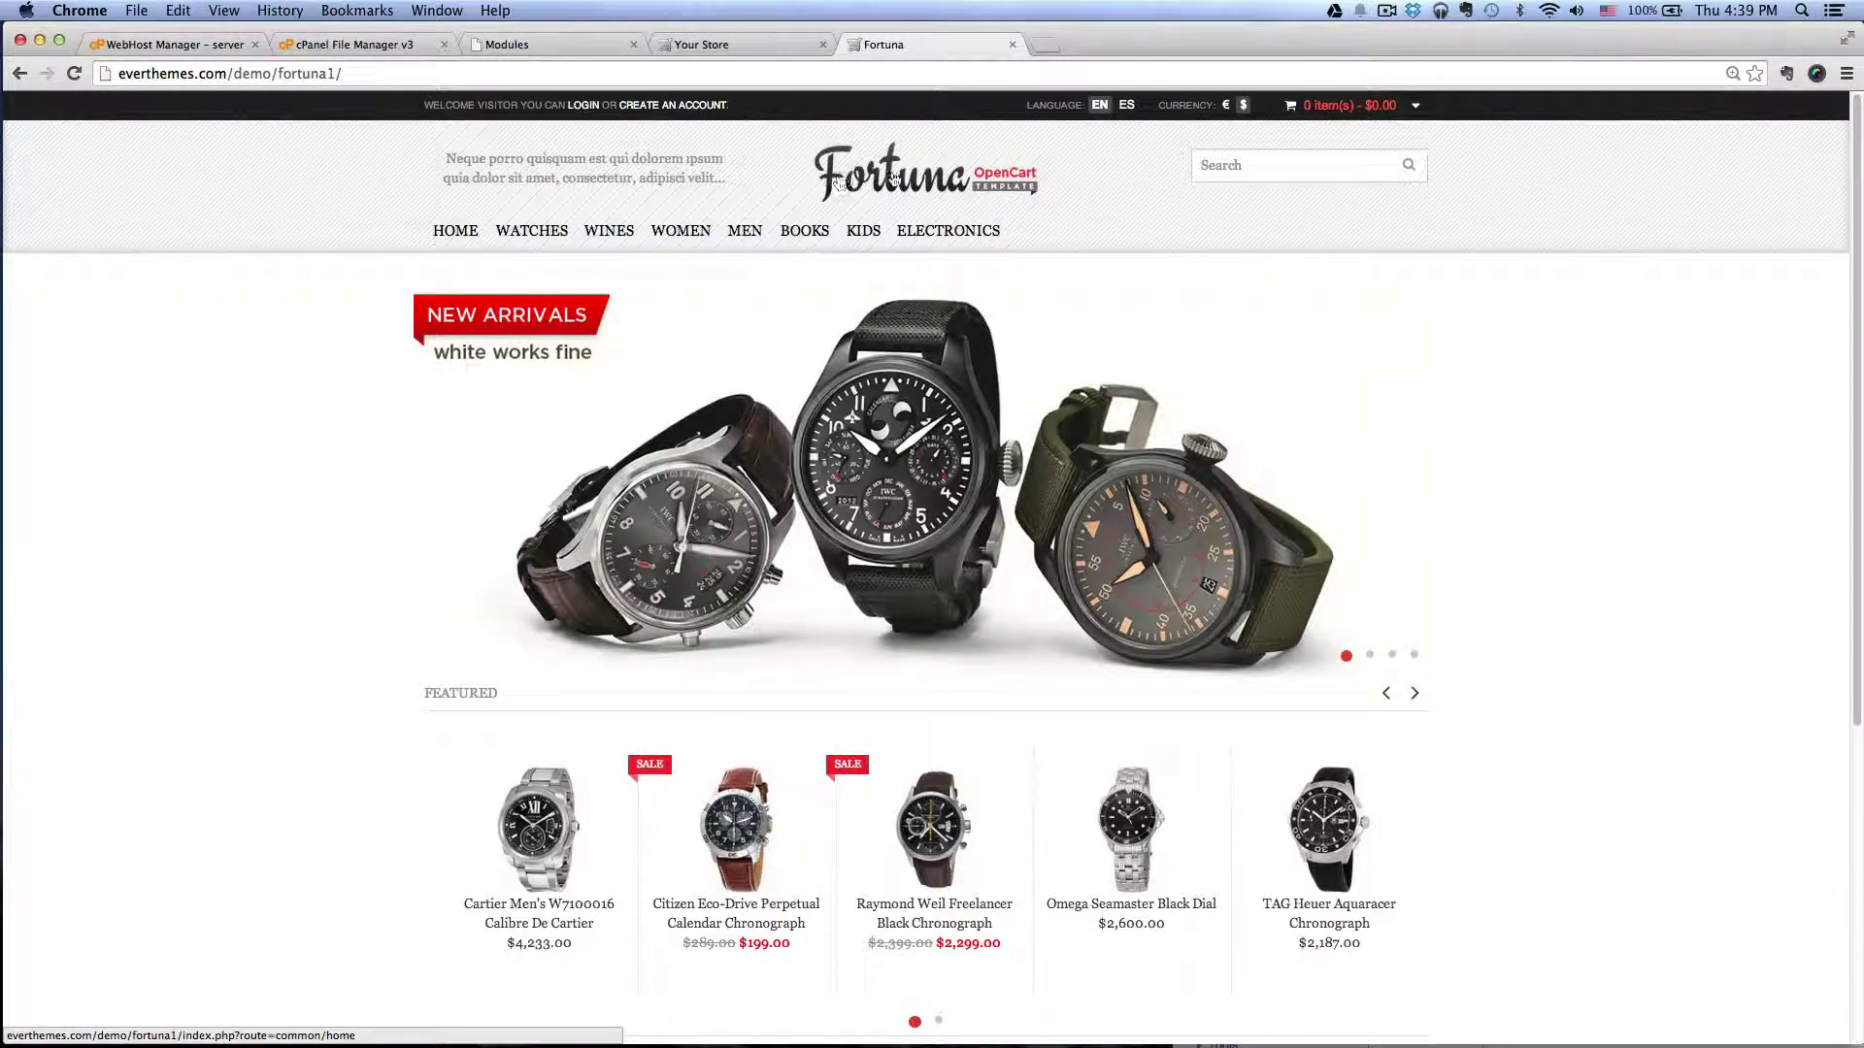
drag(889, 177, 1045, 211)
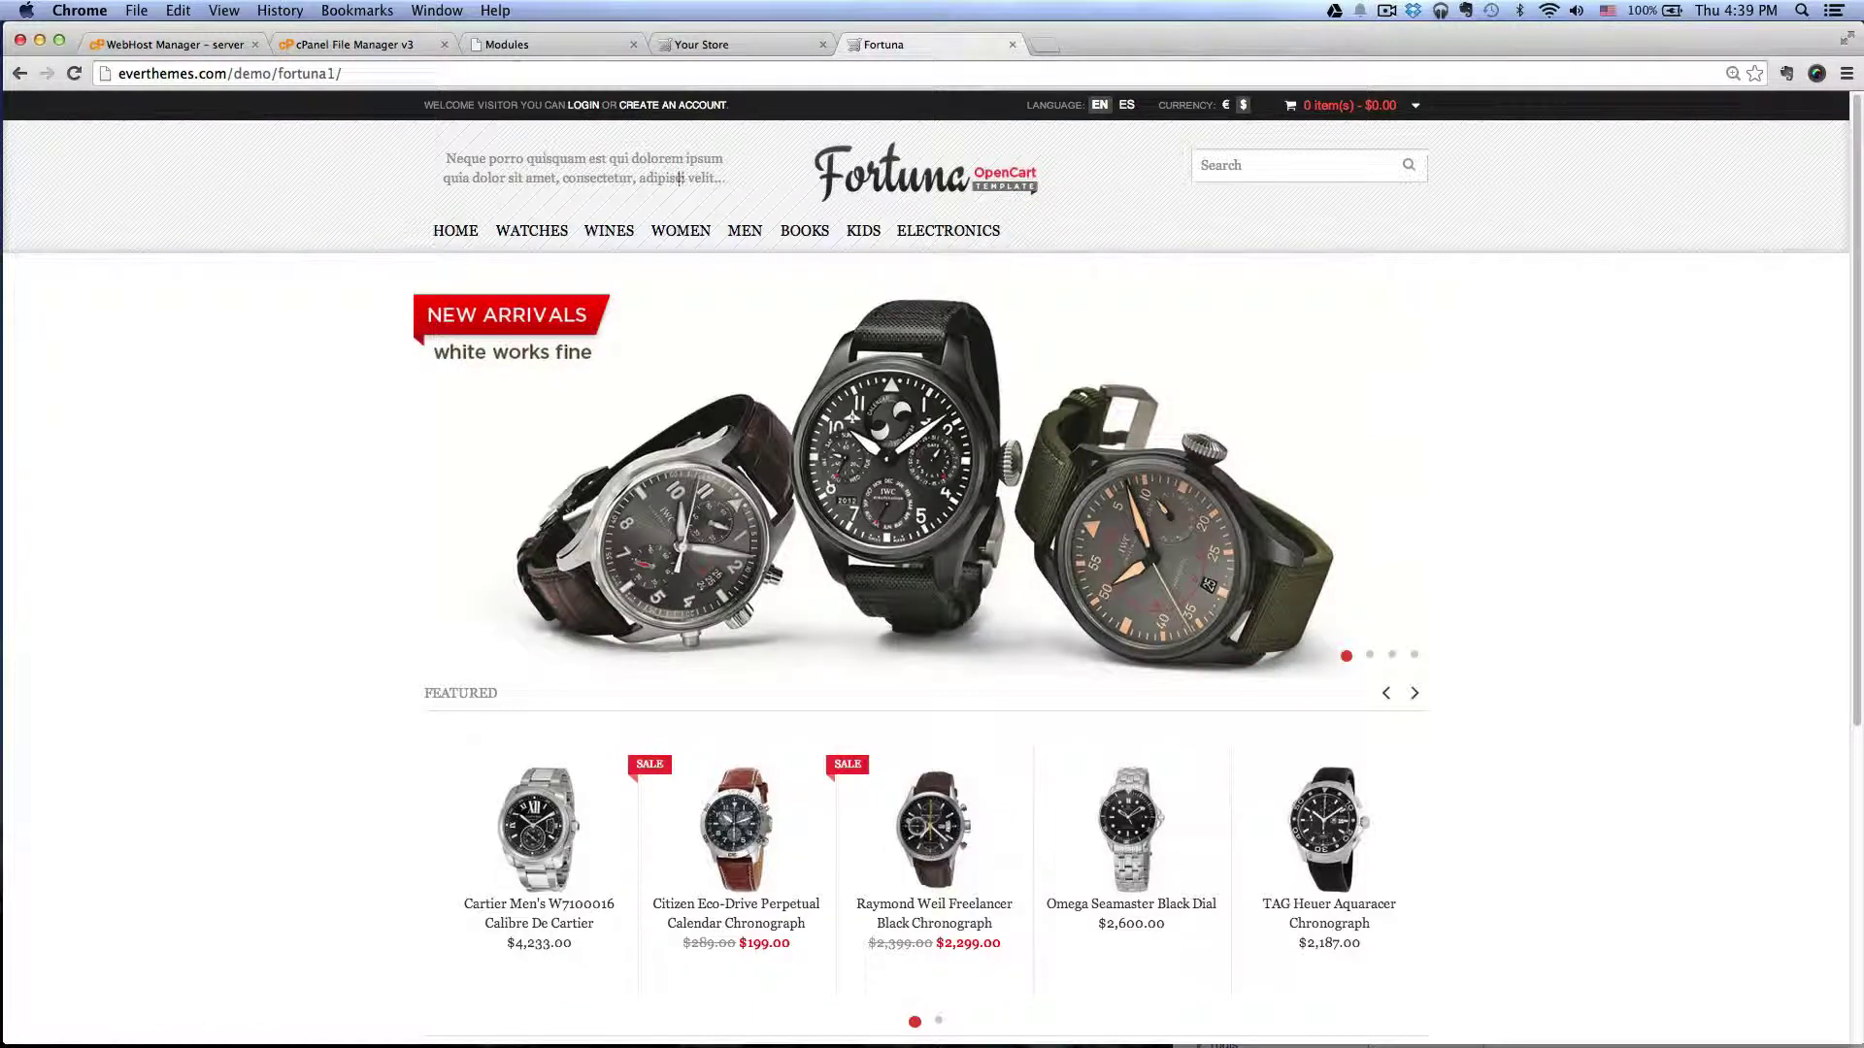
Open the default store's image settings and browse for a new store logo
click(518, 48)
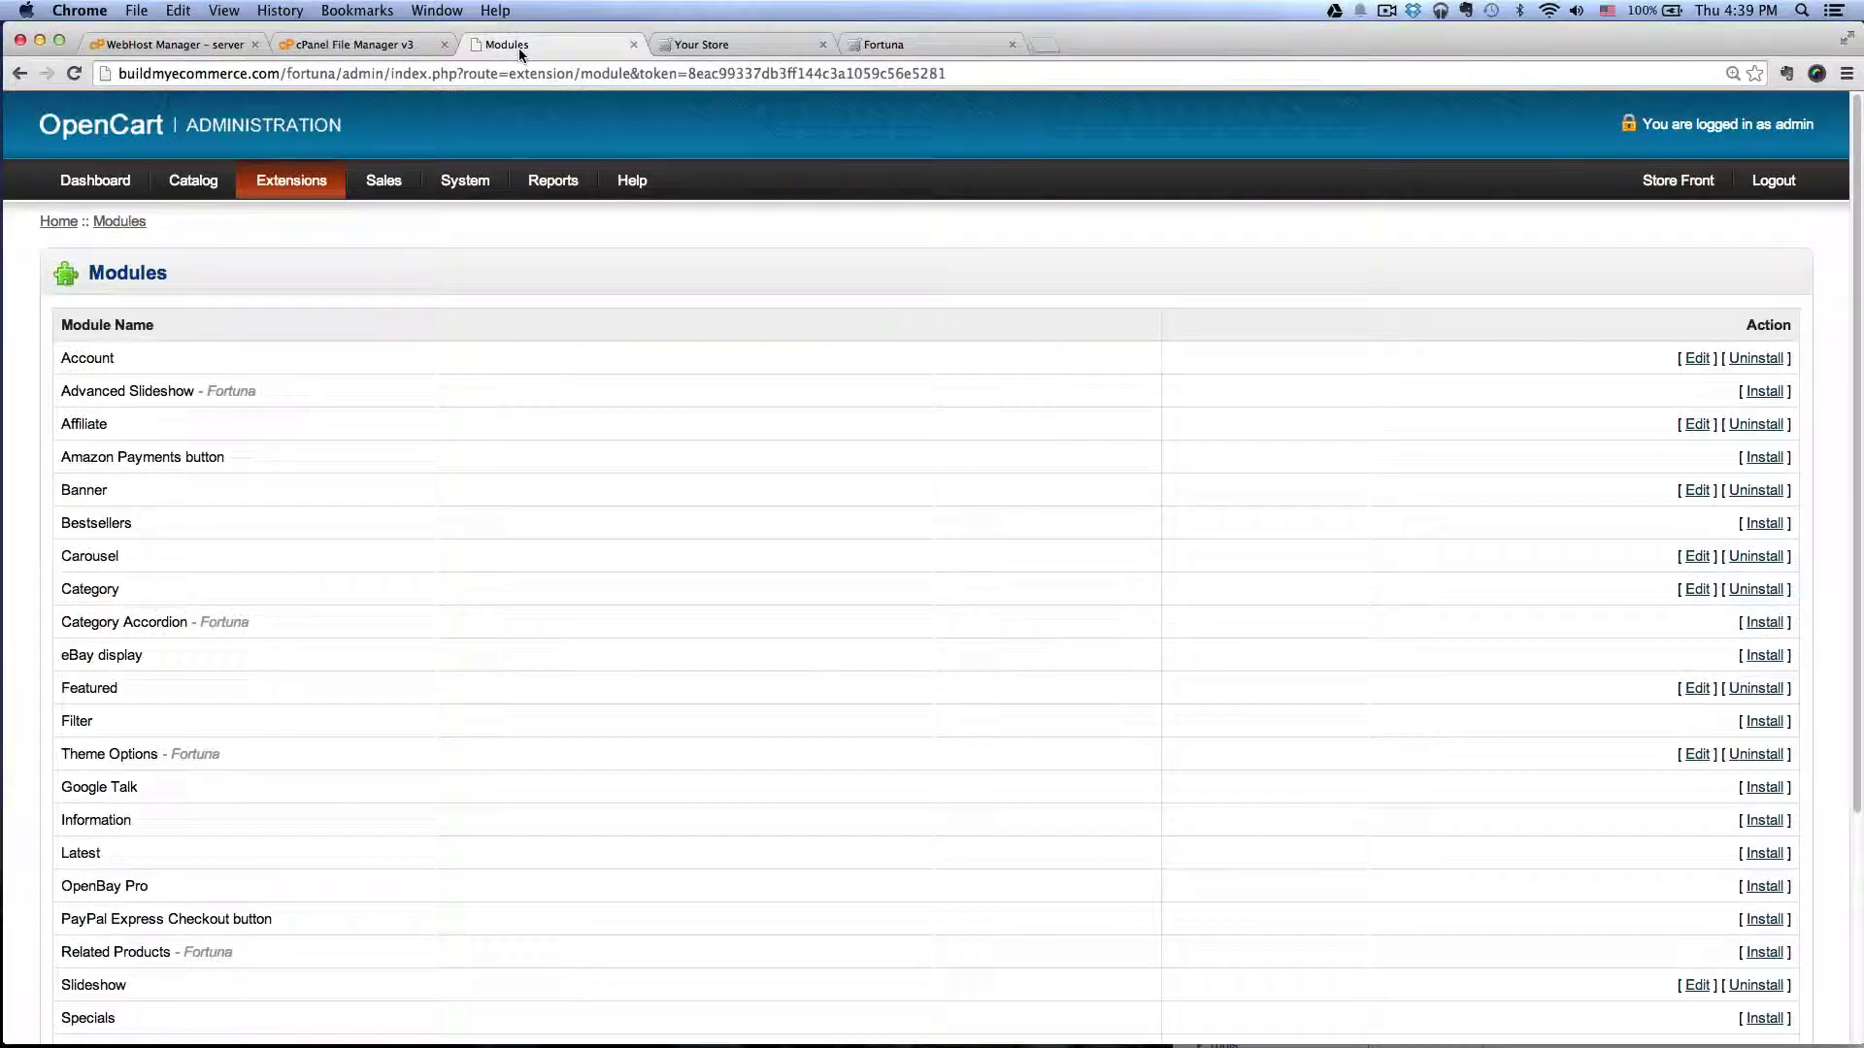
click(456, 216)
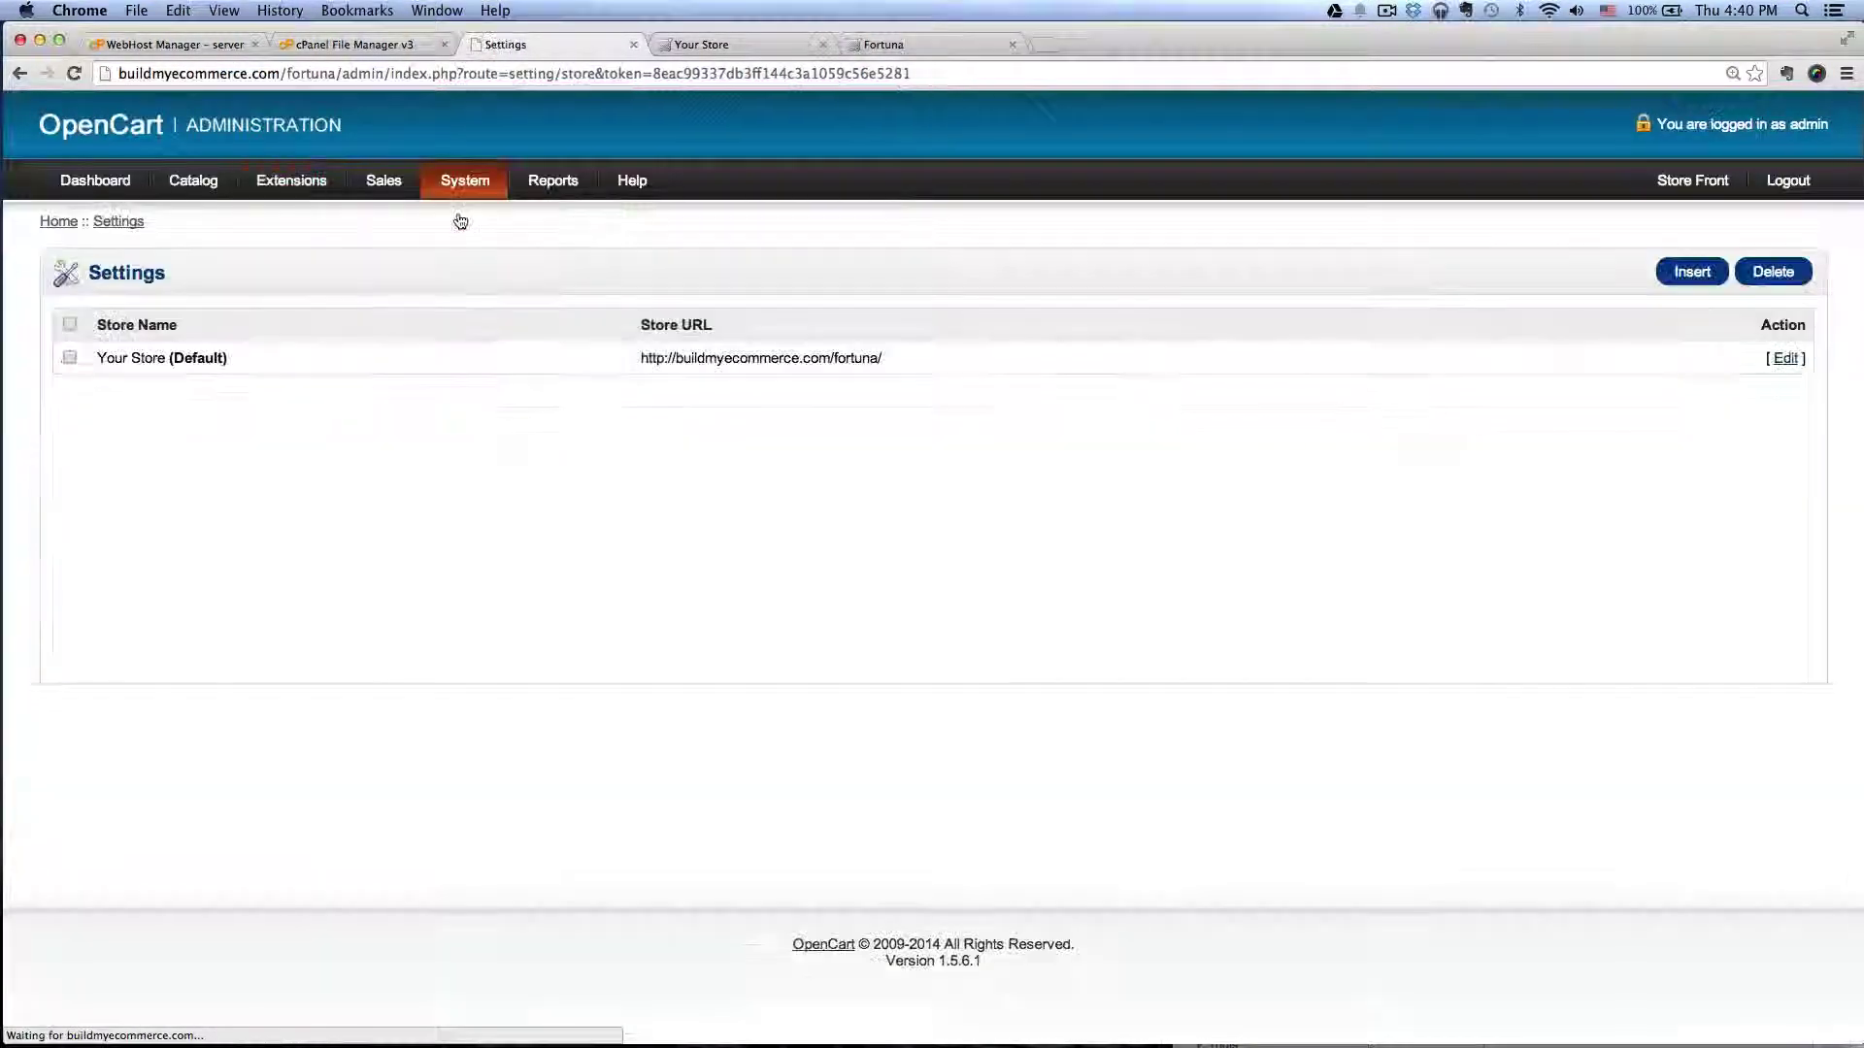
click(1788, 357)
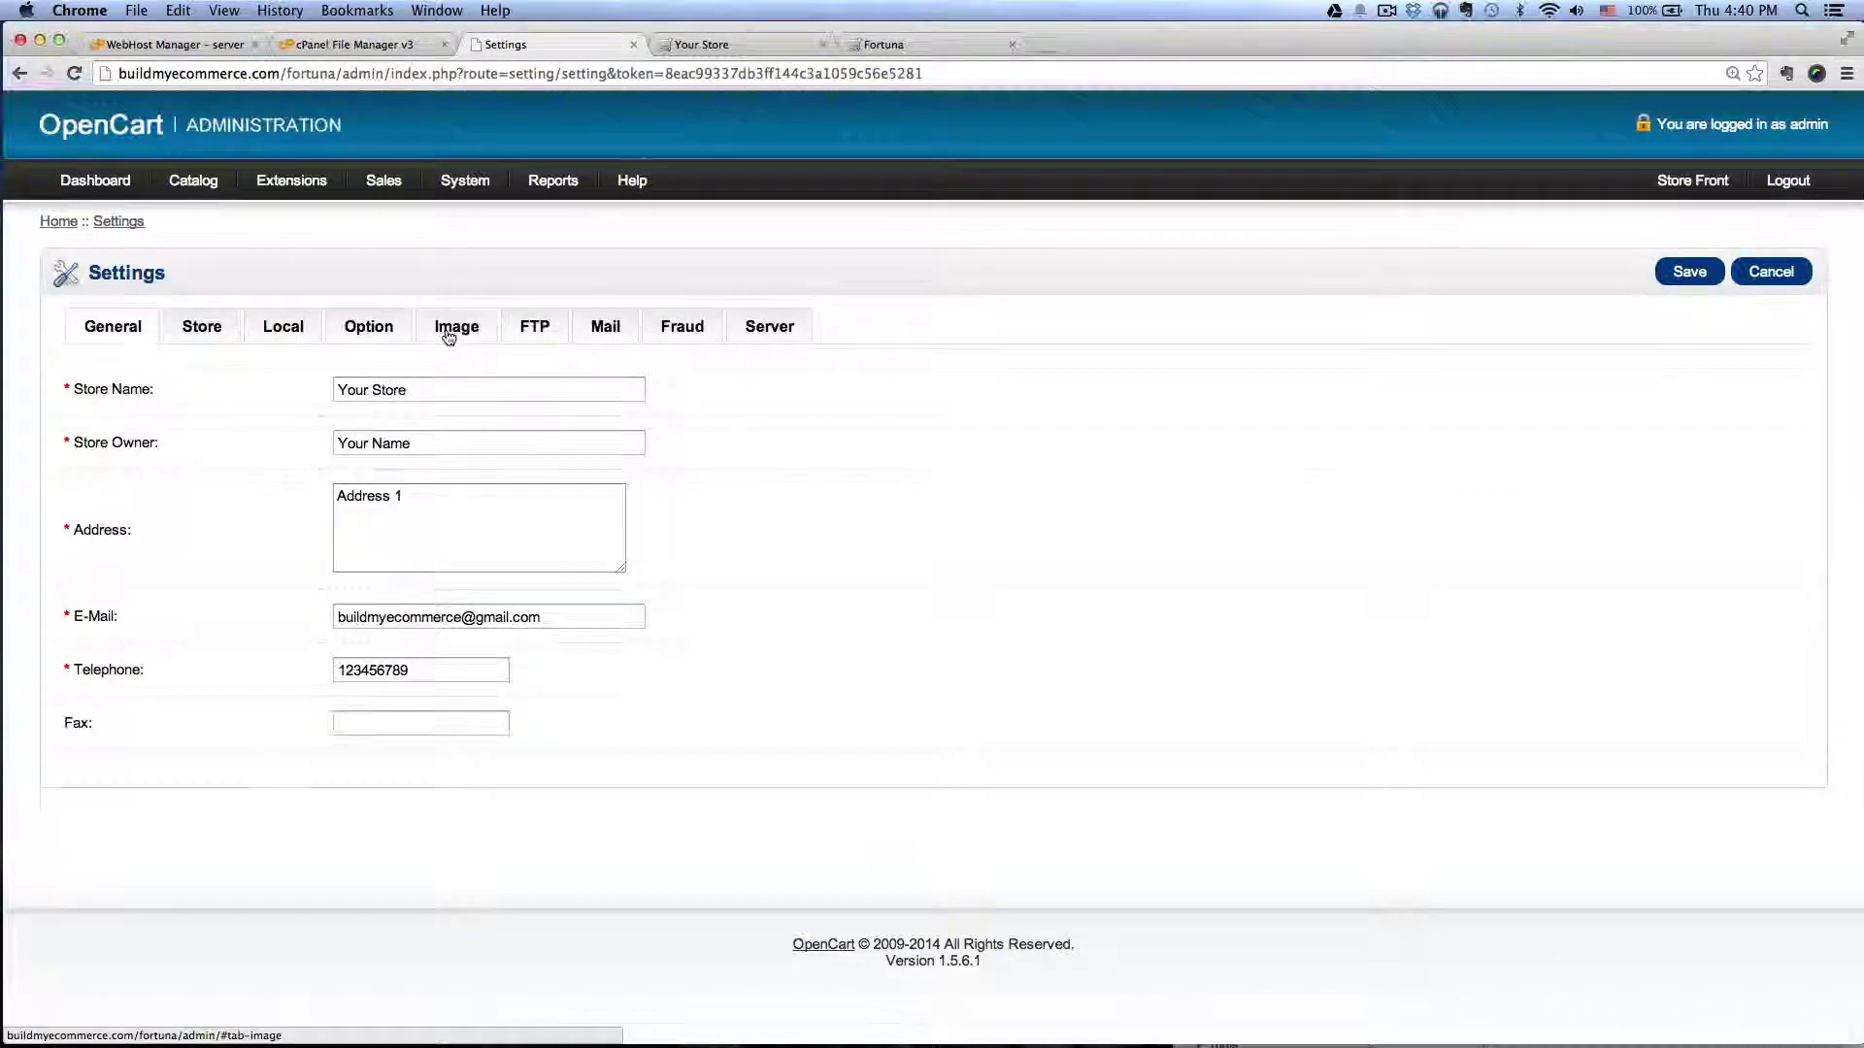
click(442, 338)
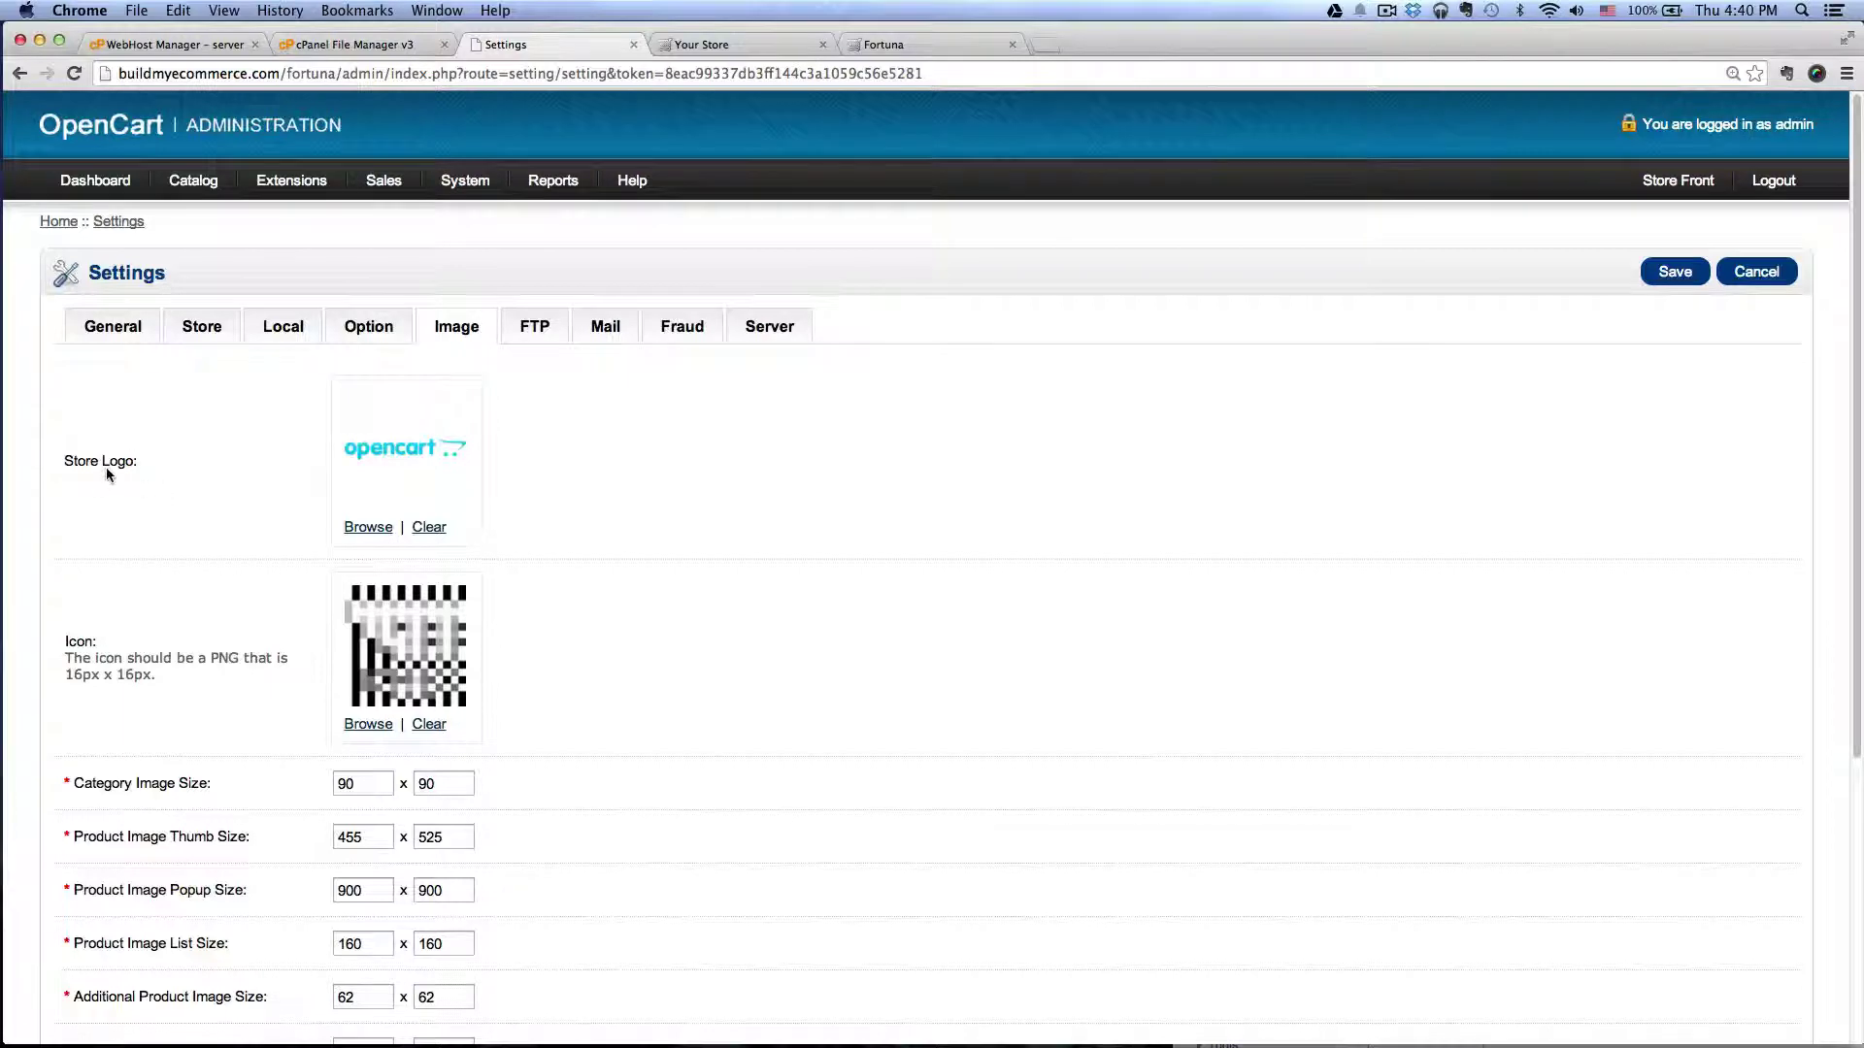
click(363, 529)
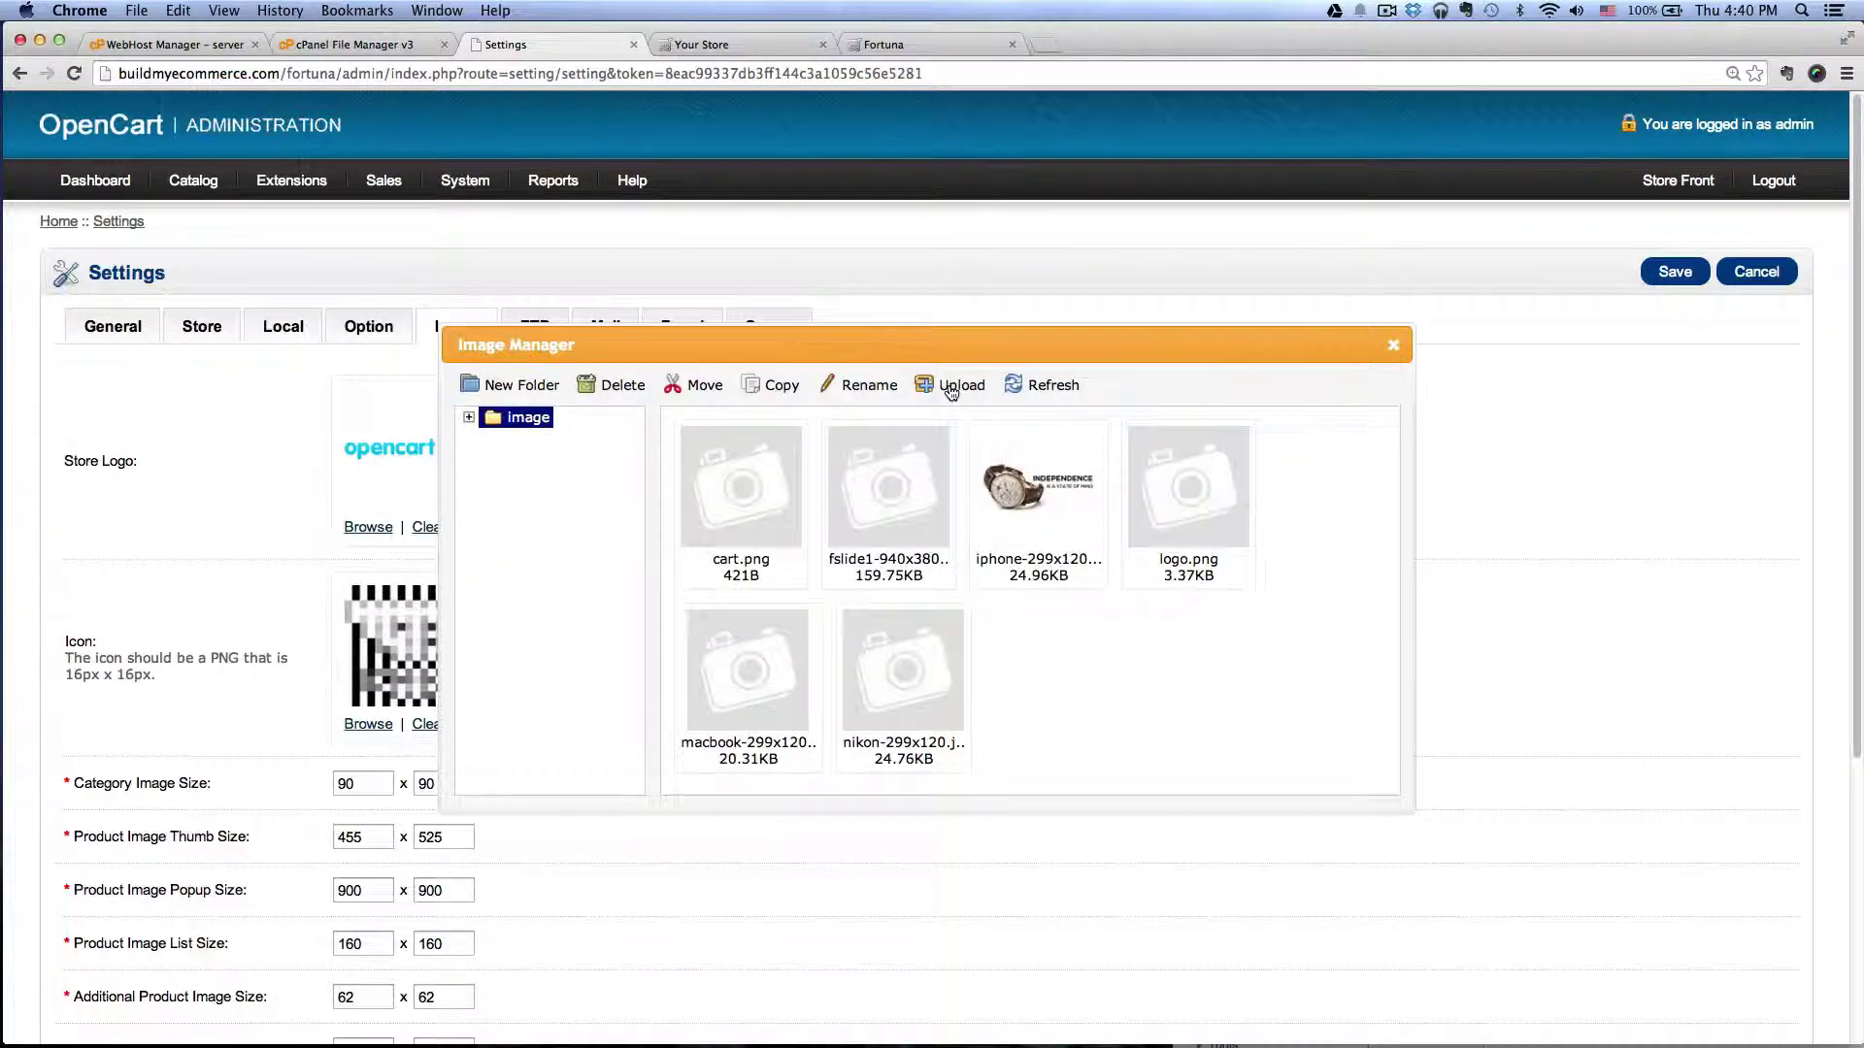
Upload store_logo.png from the Fortuna_Assets folder, use it as the store logo, and save the settings
click(949, 388)
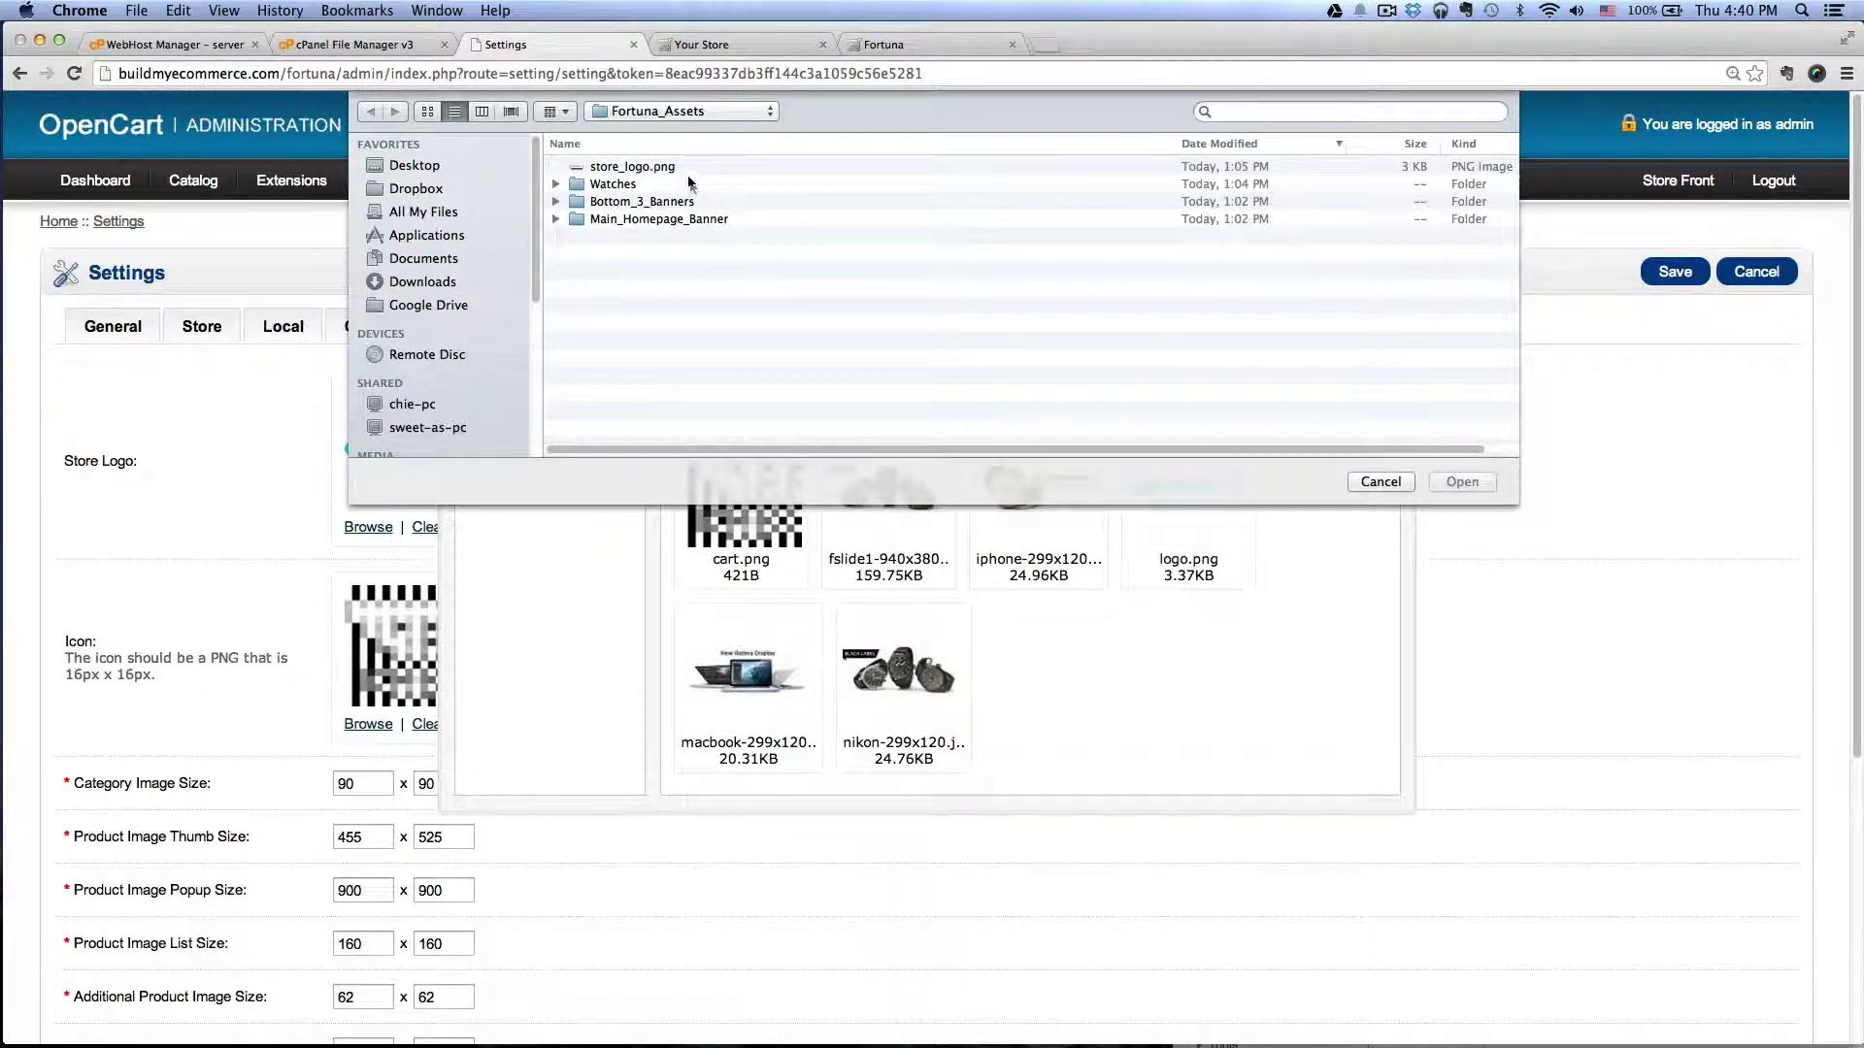
click(660, 166)
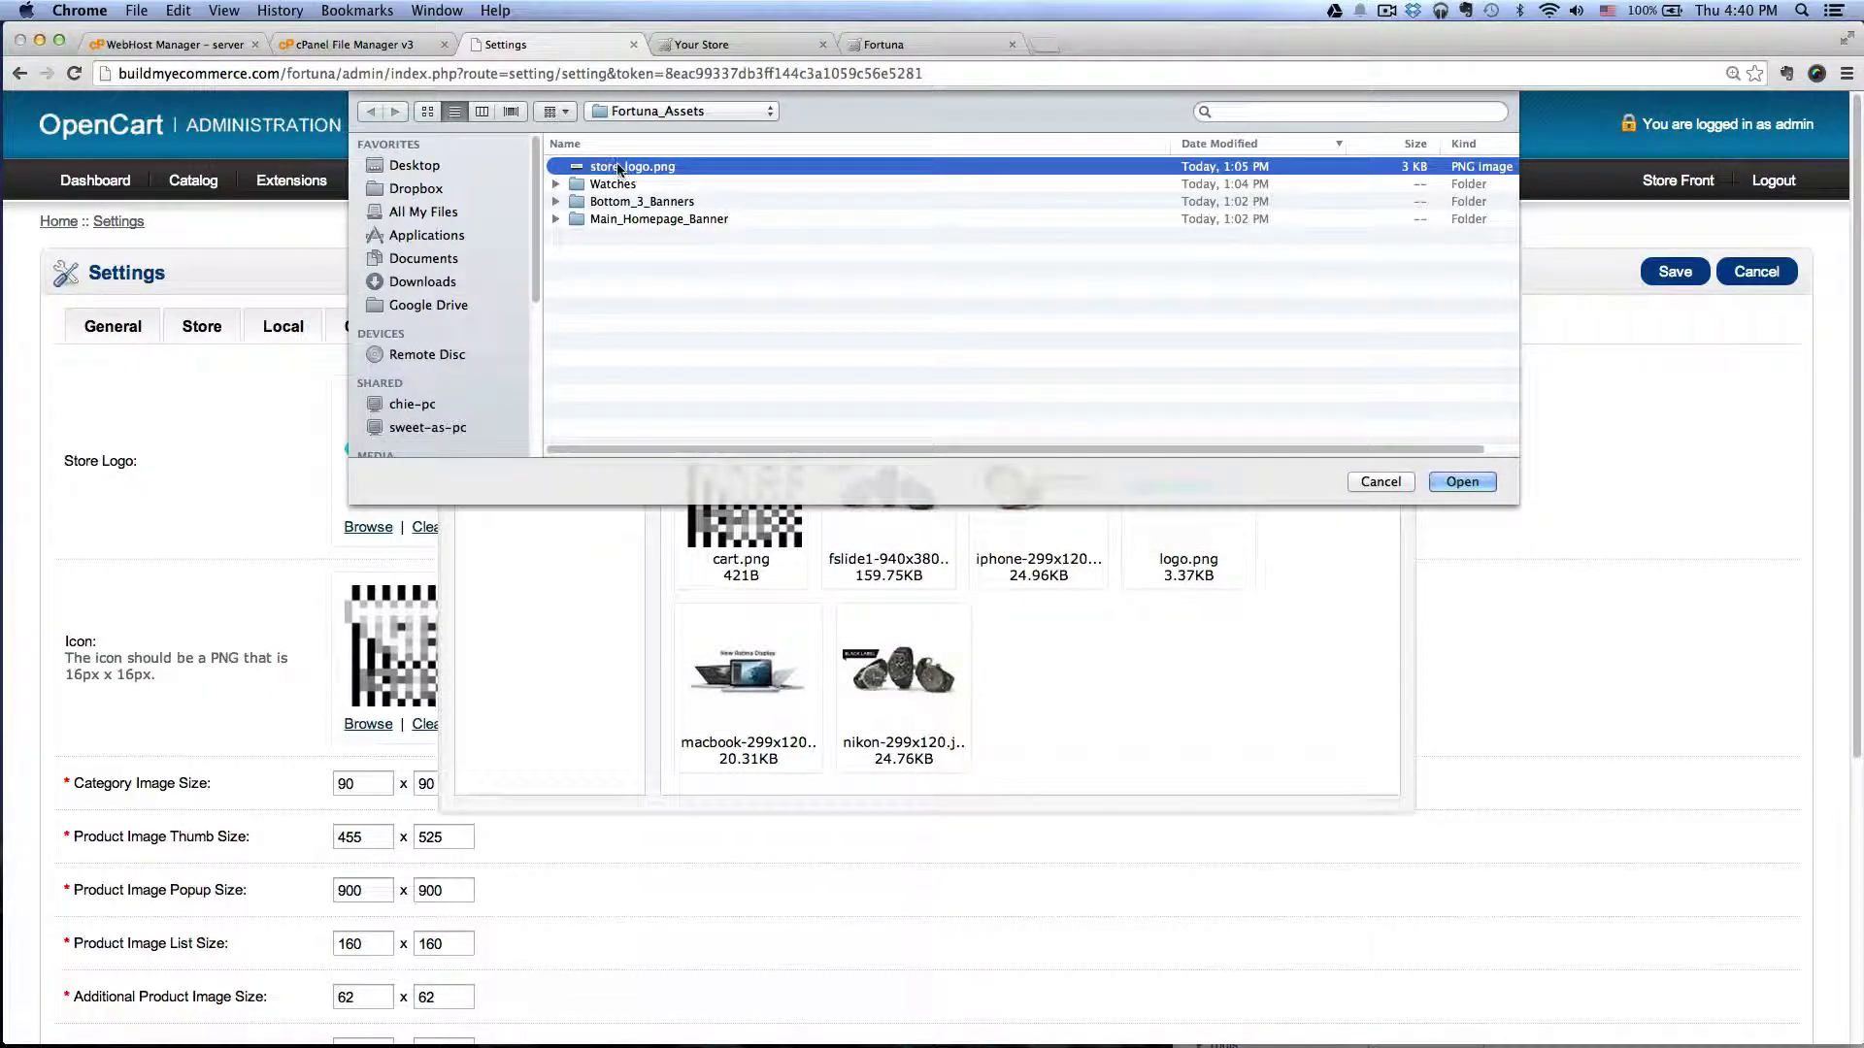
double_click(618, 170)
click(1072, 357)
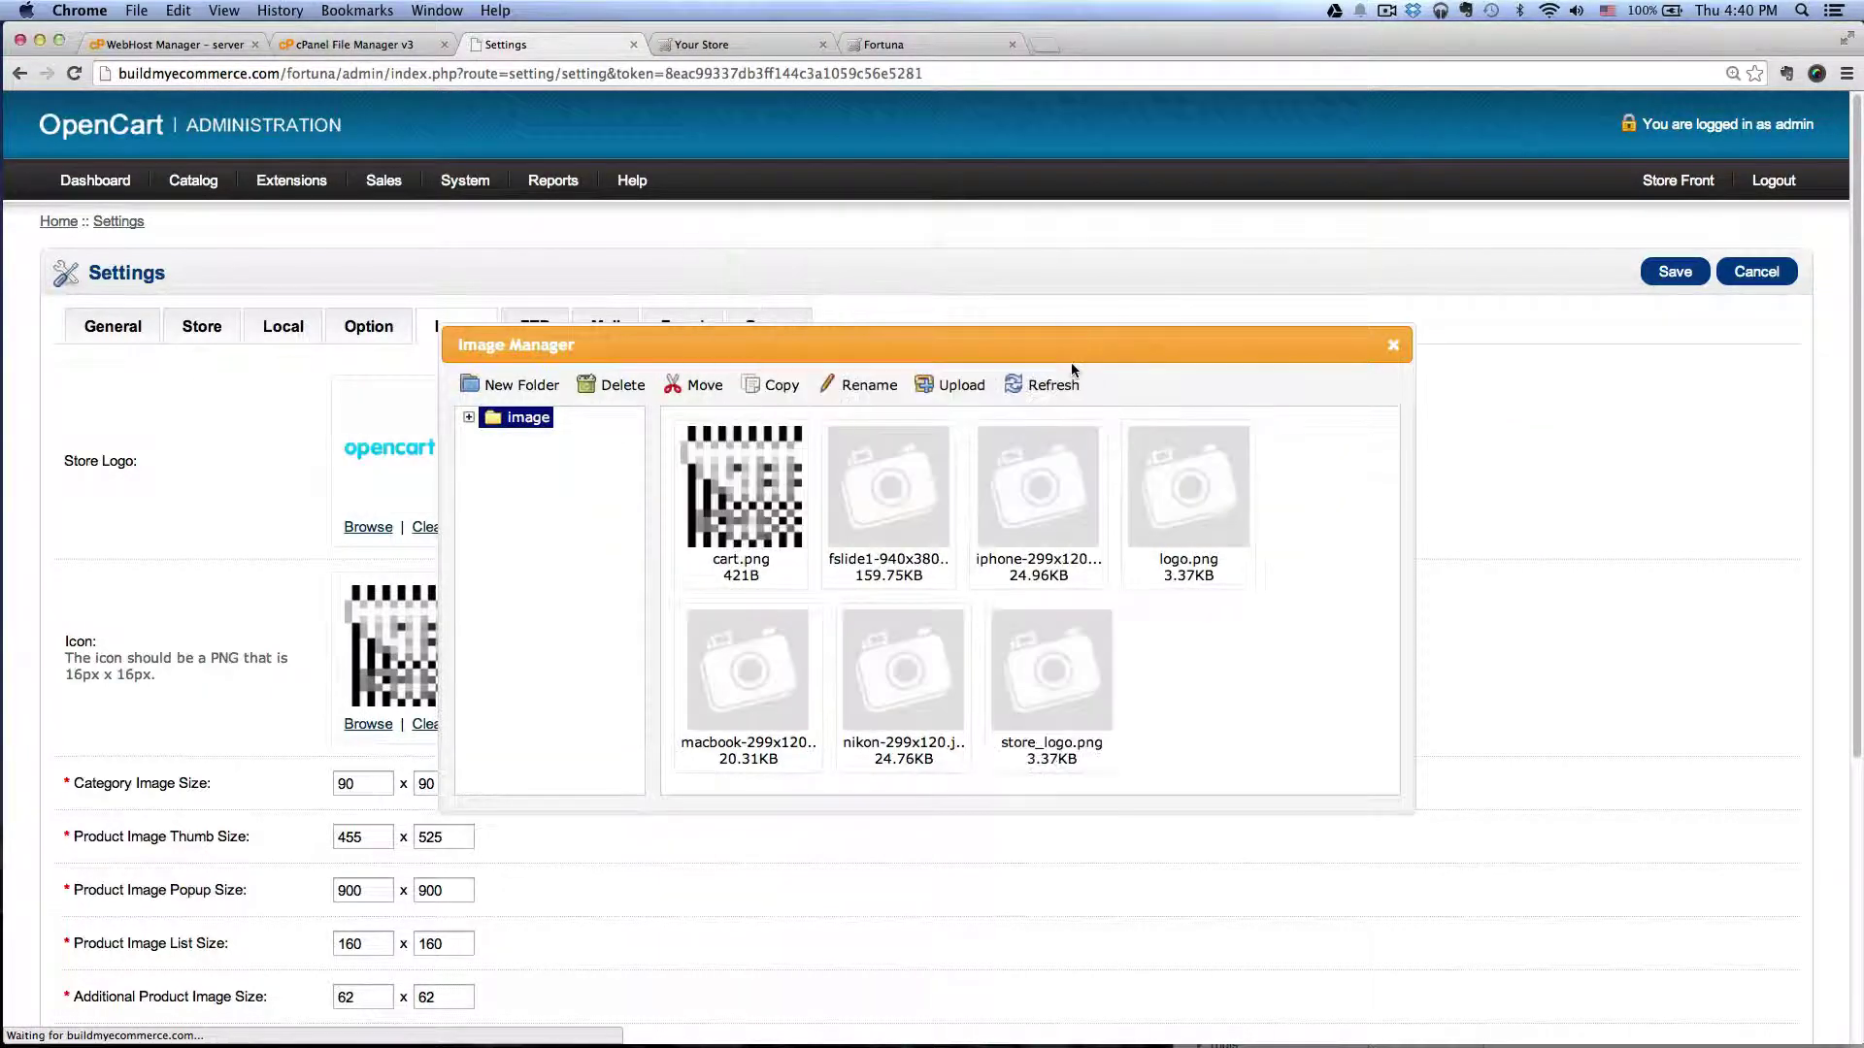
double_click(1036, 688)
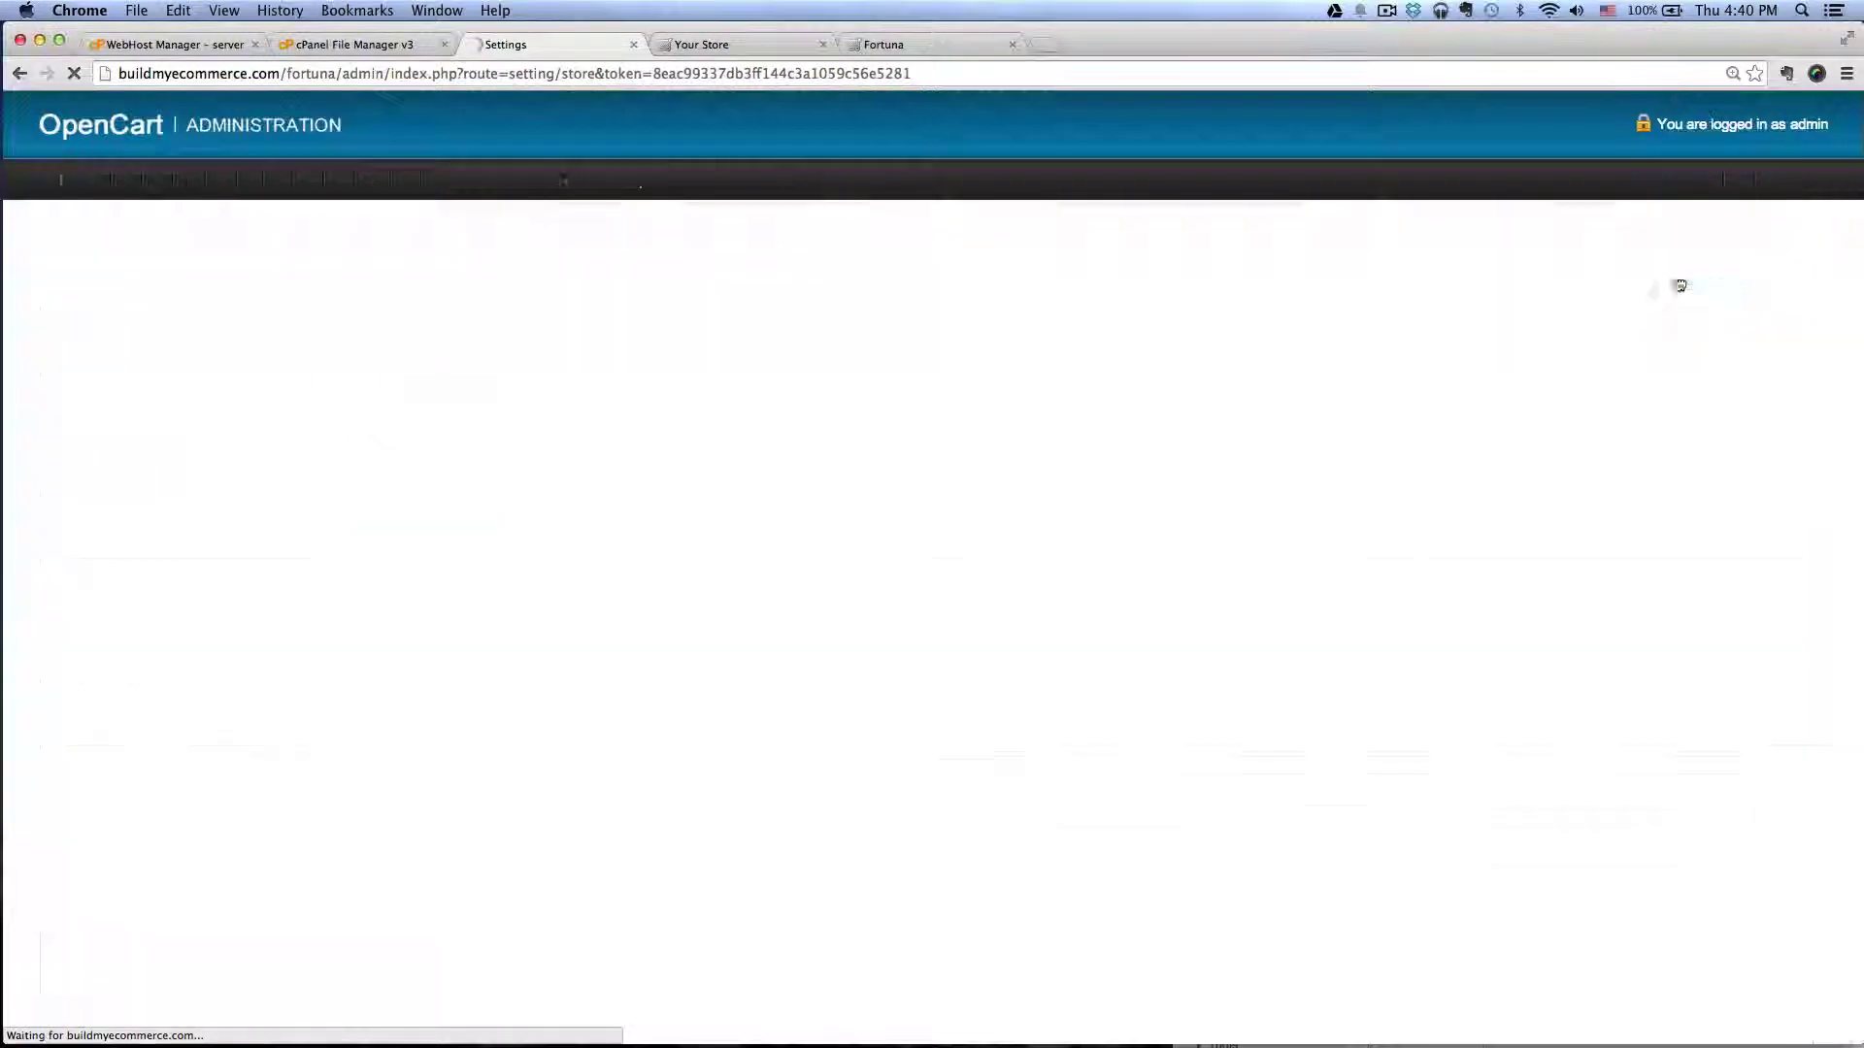
Reload the storefront to check the new logo, and examine the slogan text in the Fortuna demo's header
click(728, 49)
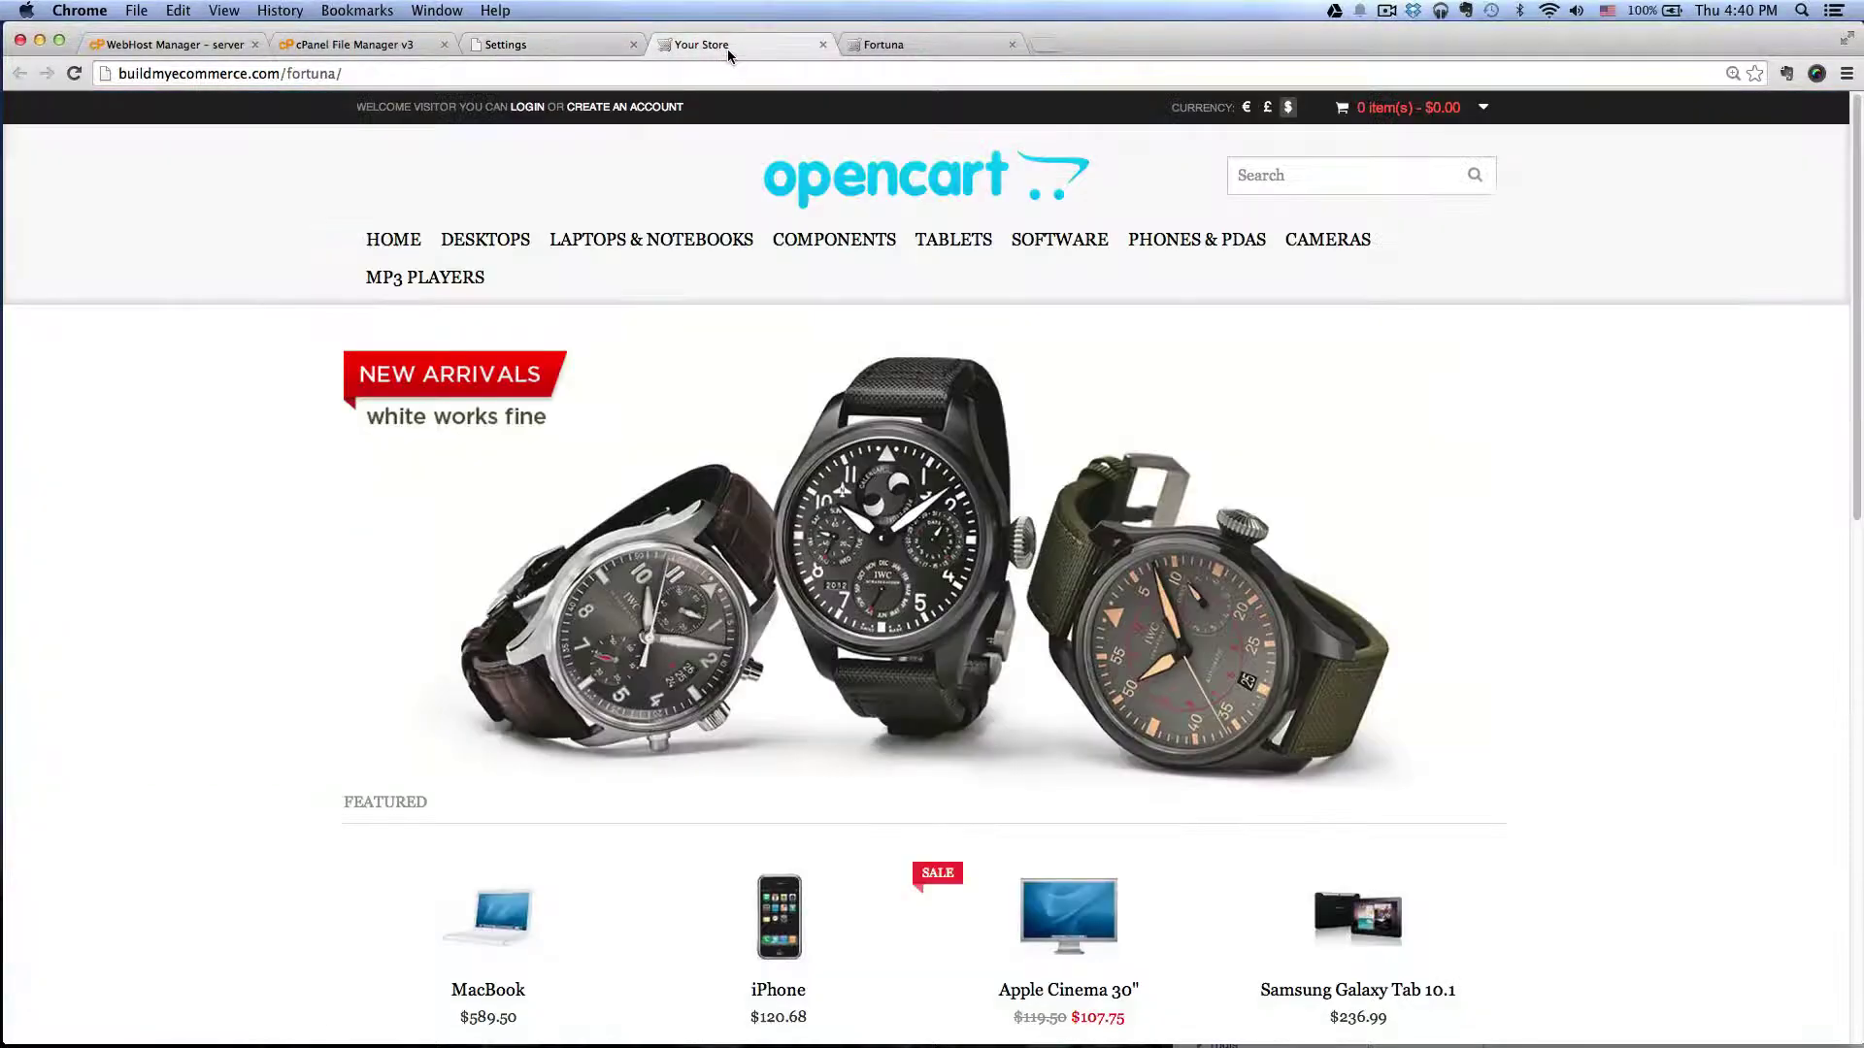
click(75, 75)
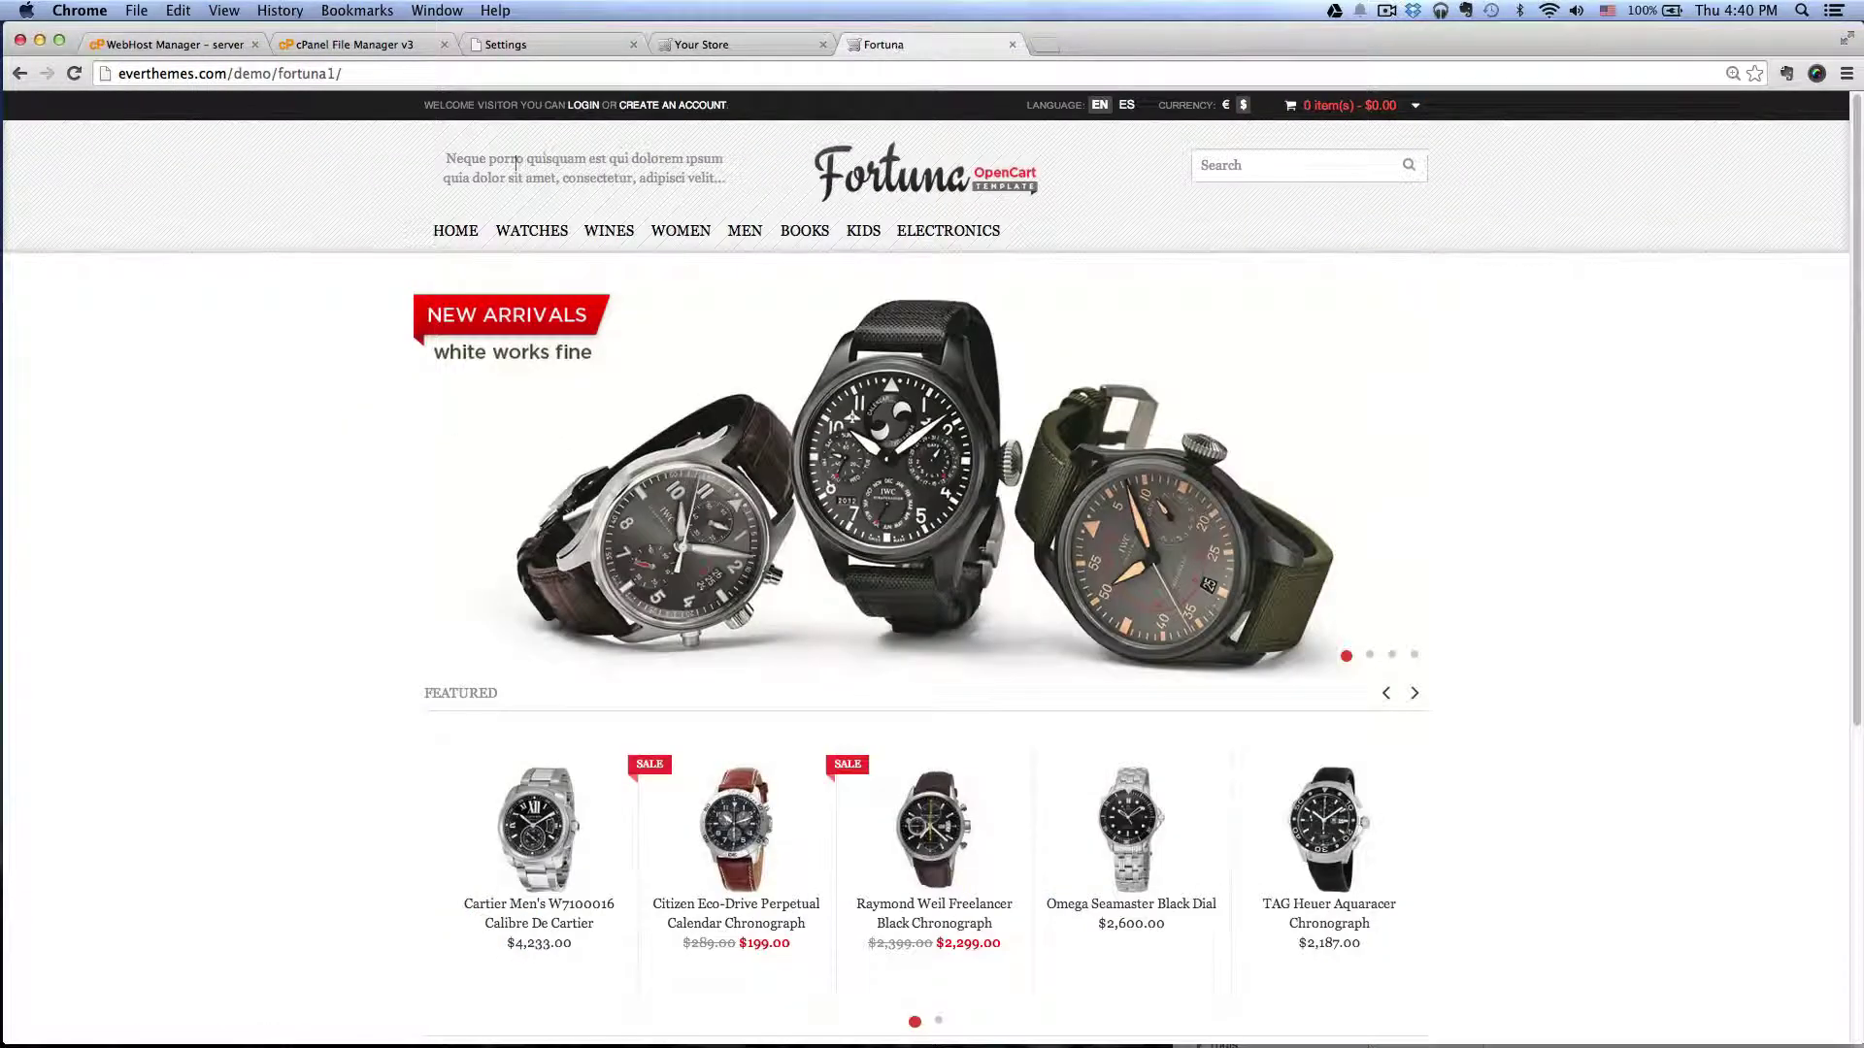
drag(732, 178, 471, 158)
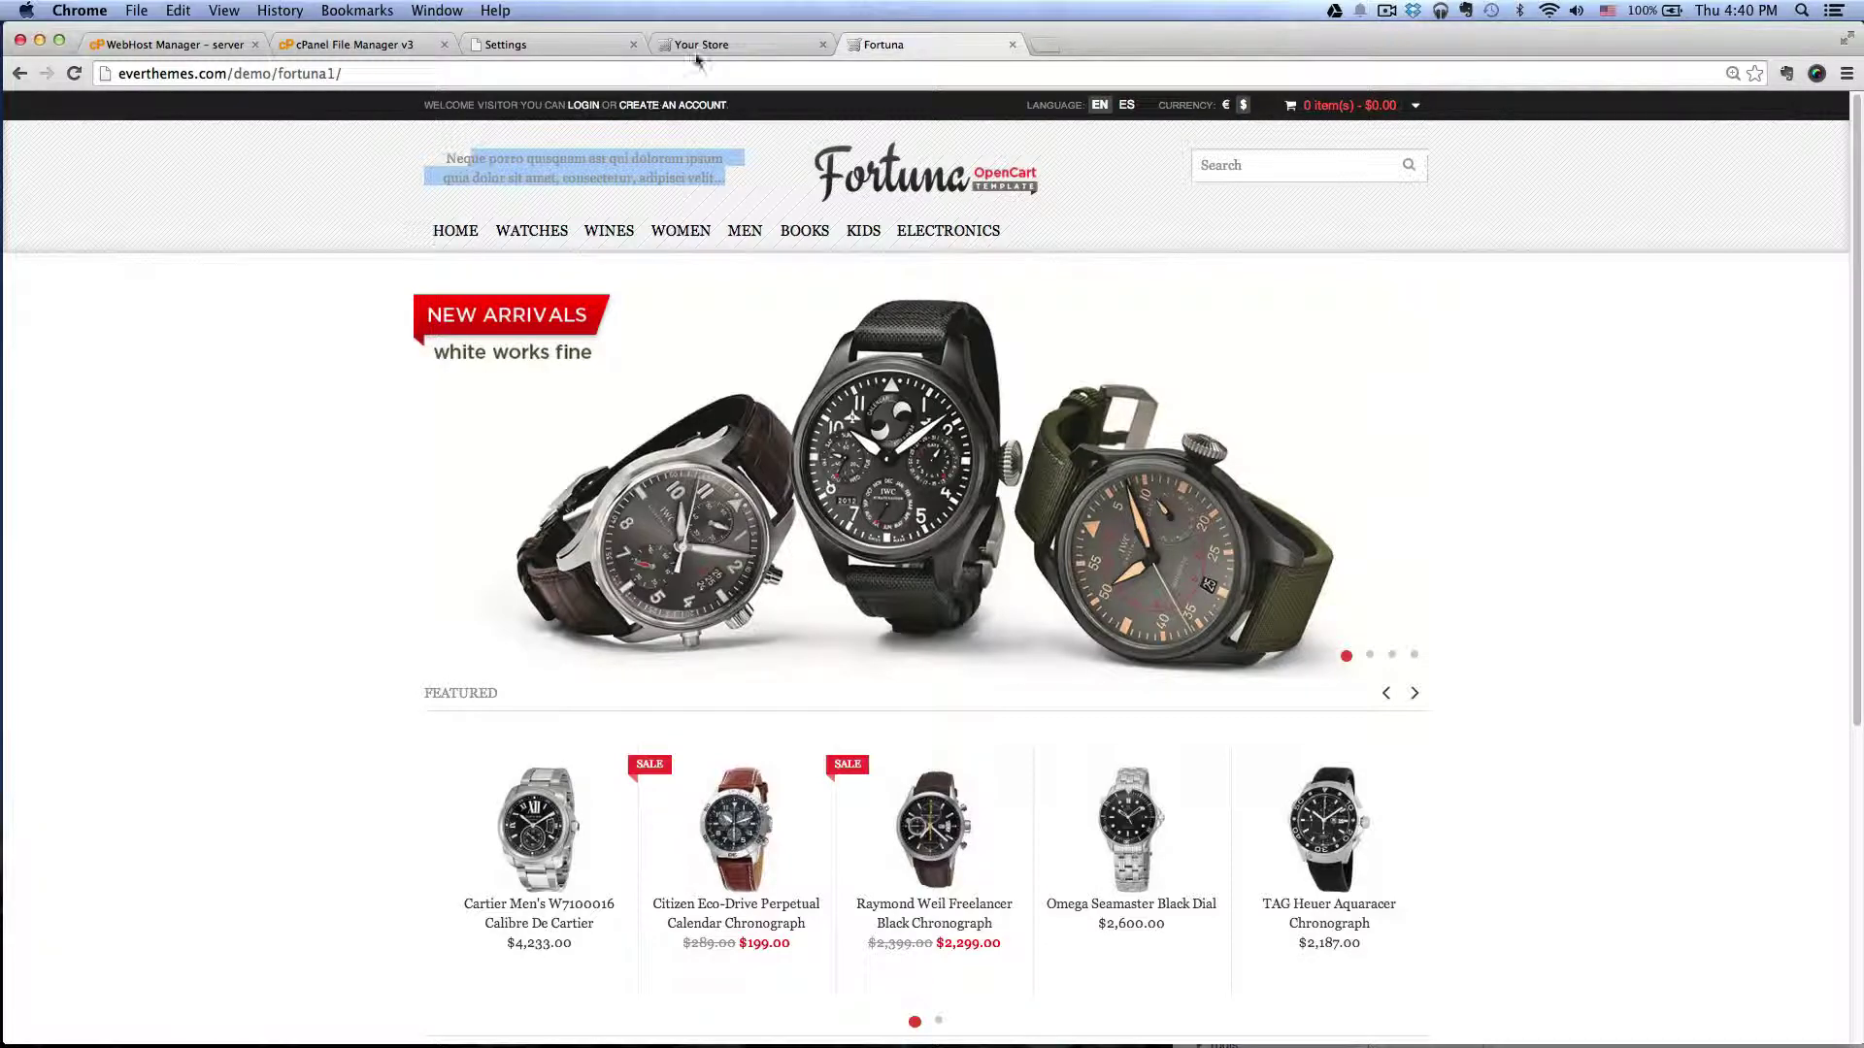
click(679, 194)
Open the header settings of the Fortuna Theme Options module at the header information editor
click(528, 50)
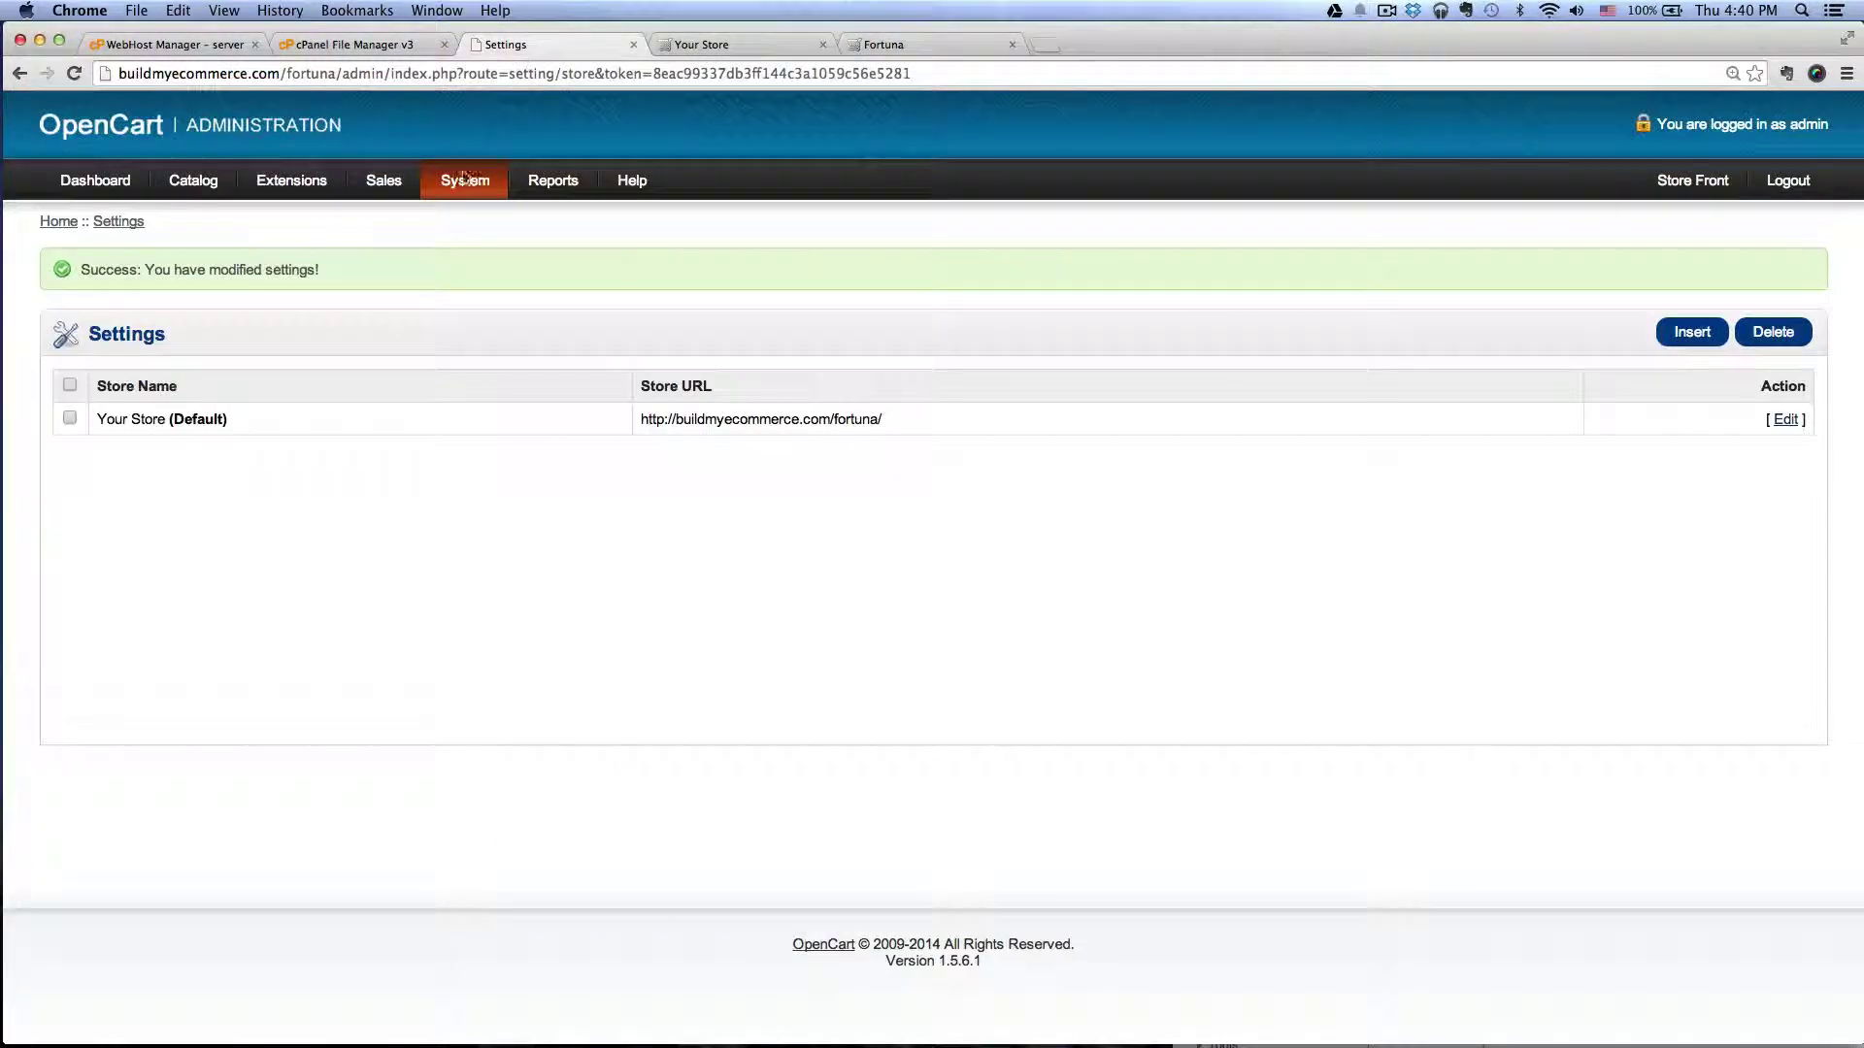
mouse_move(296, 177)
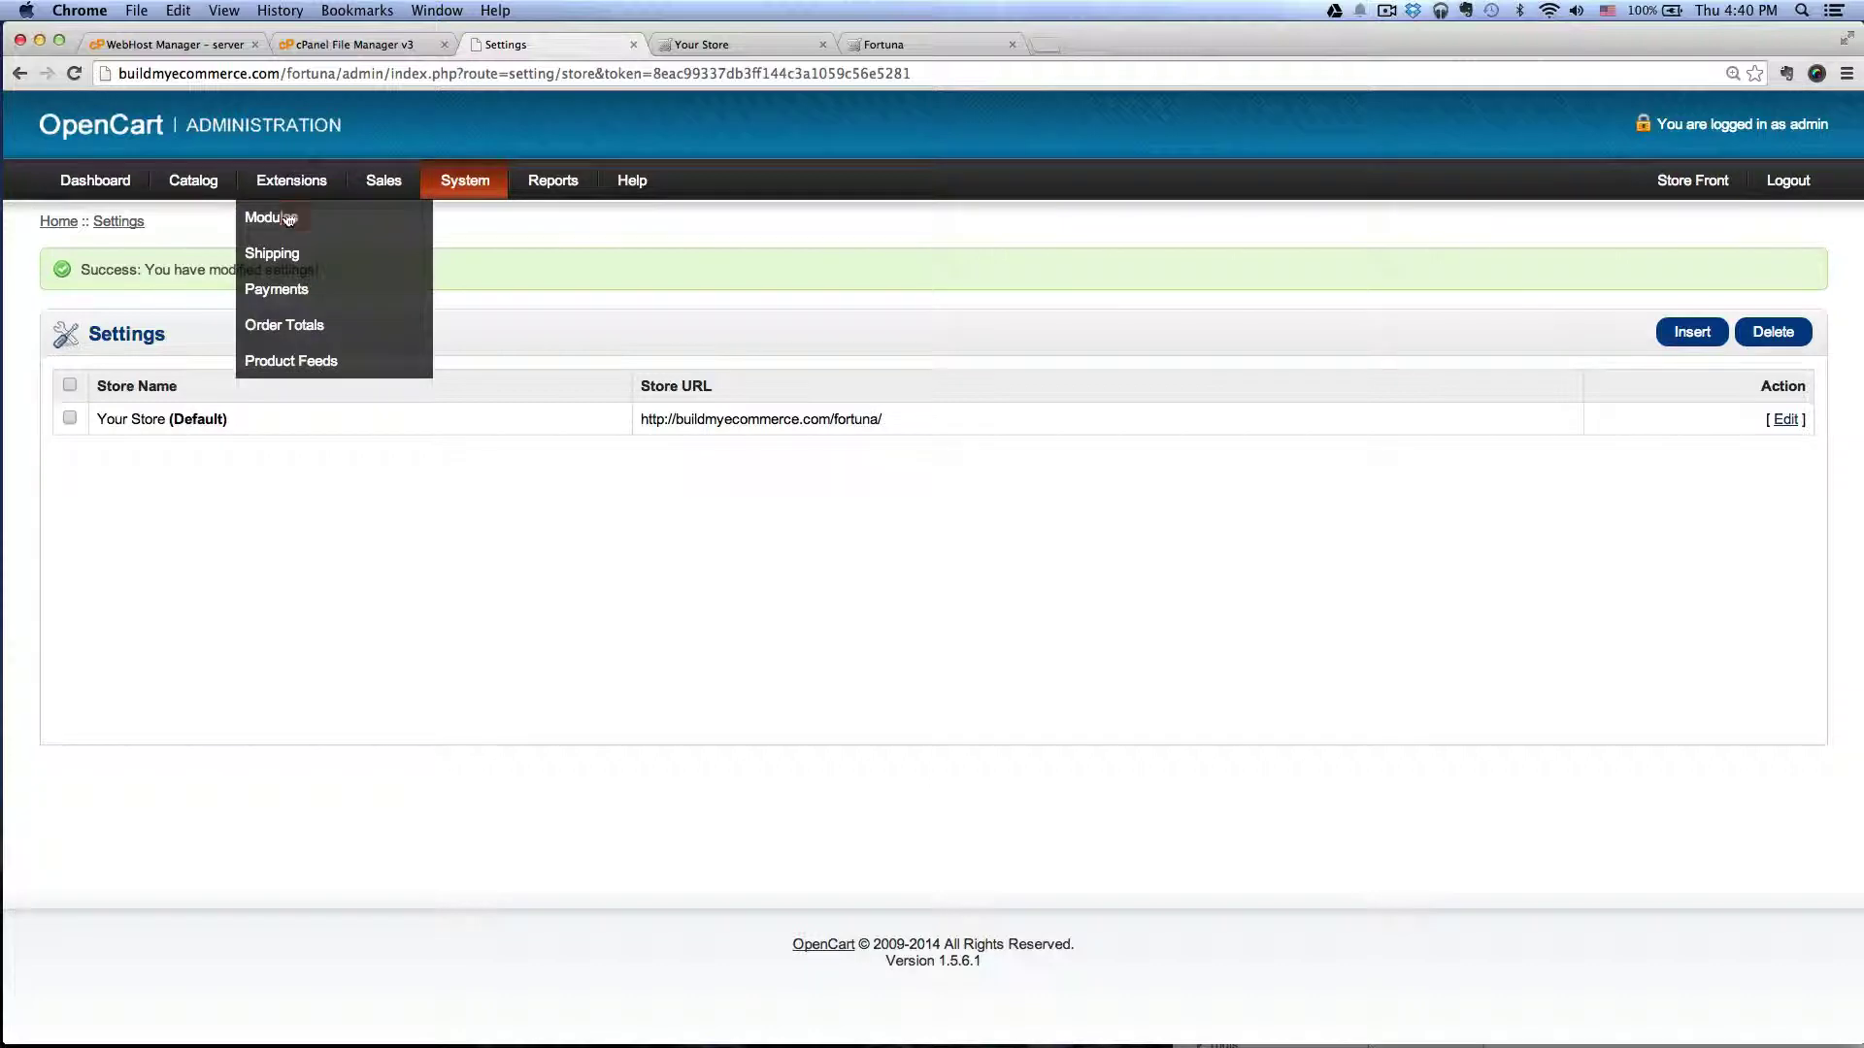
click(271, 217)
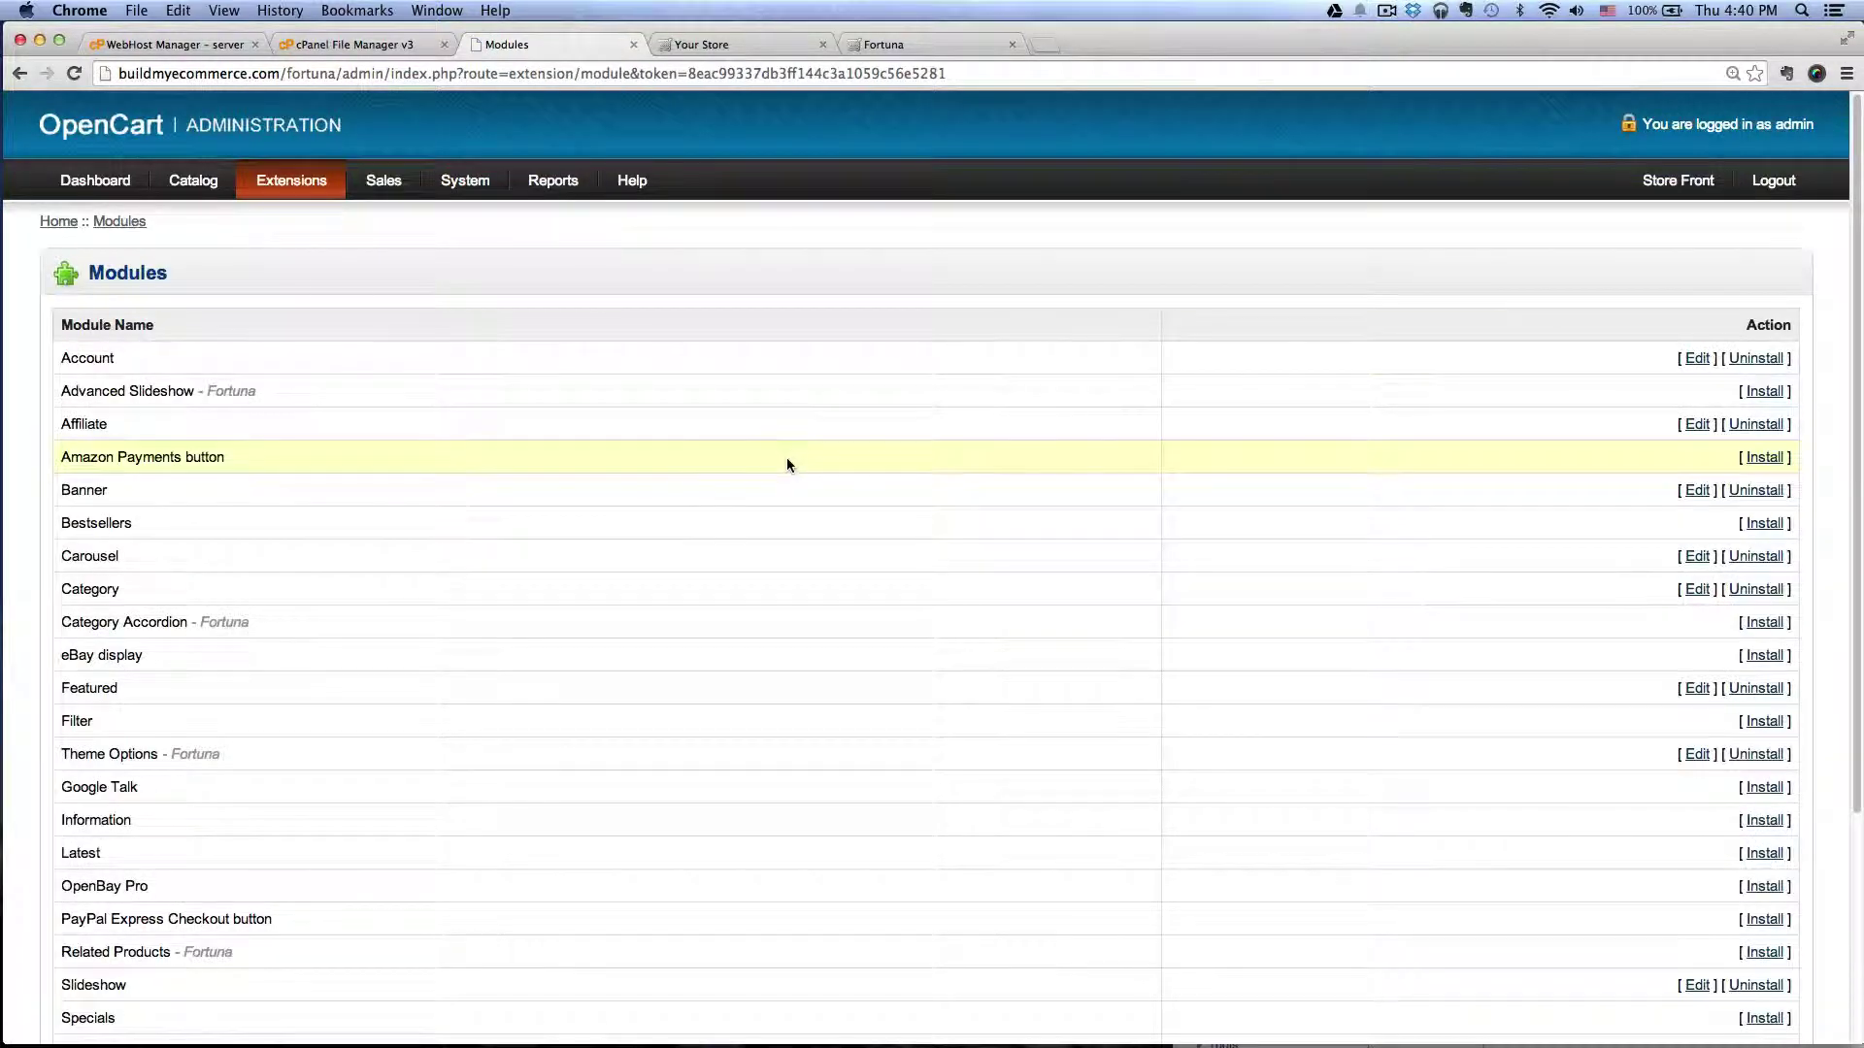
scroll(786, 464, down, 5)
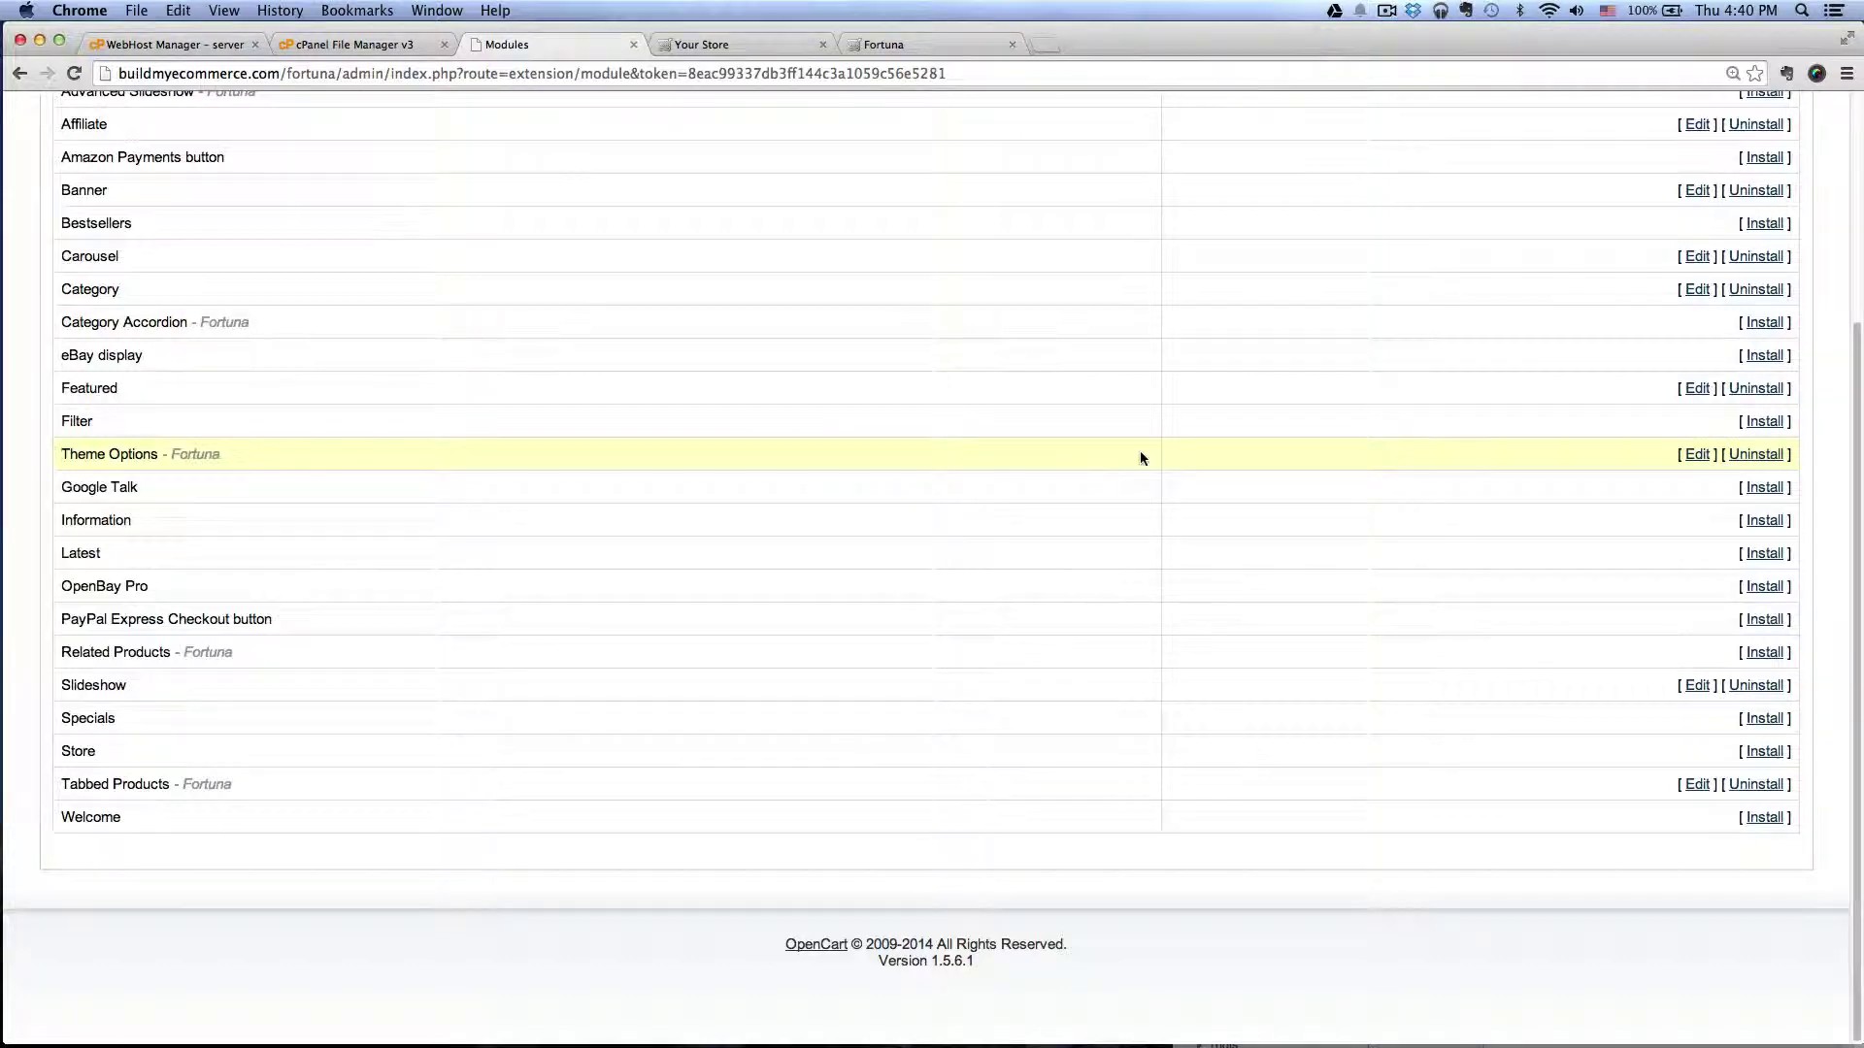
click(1691, 458)
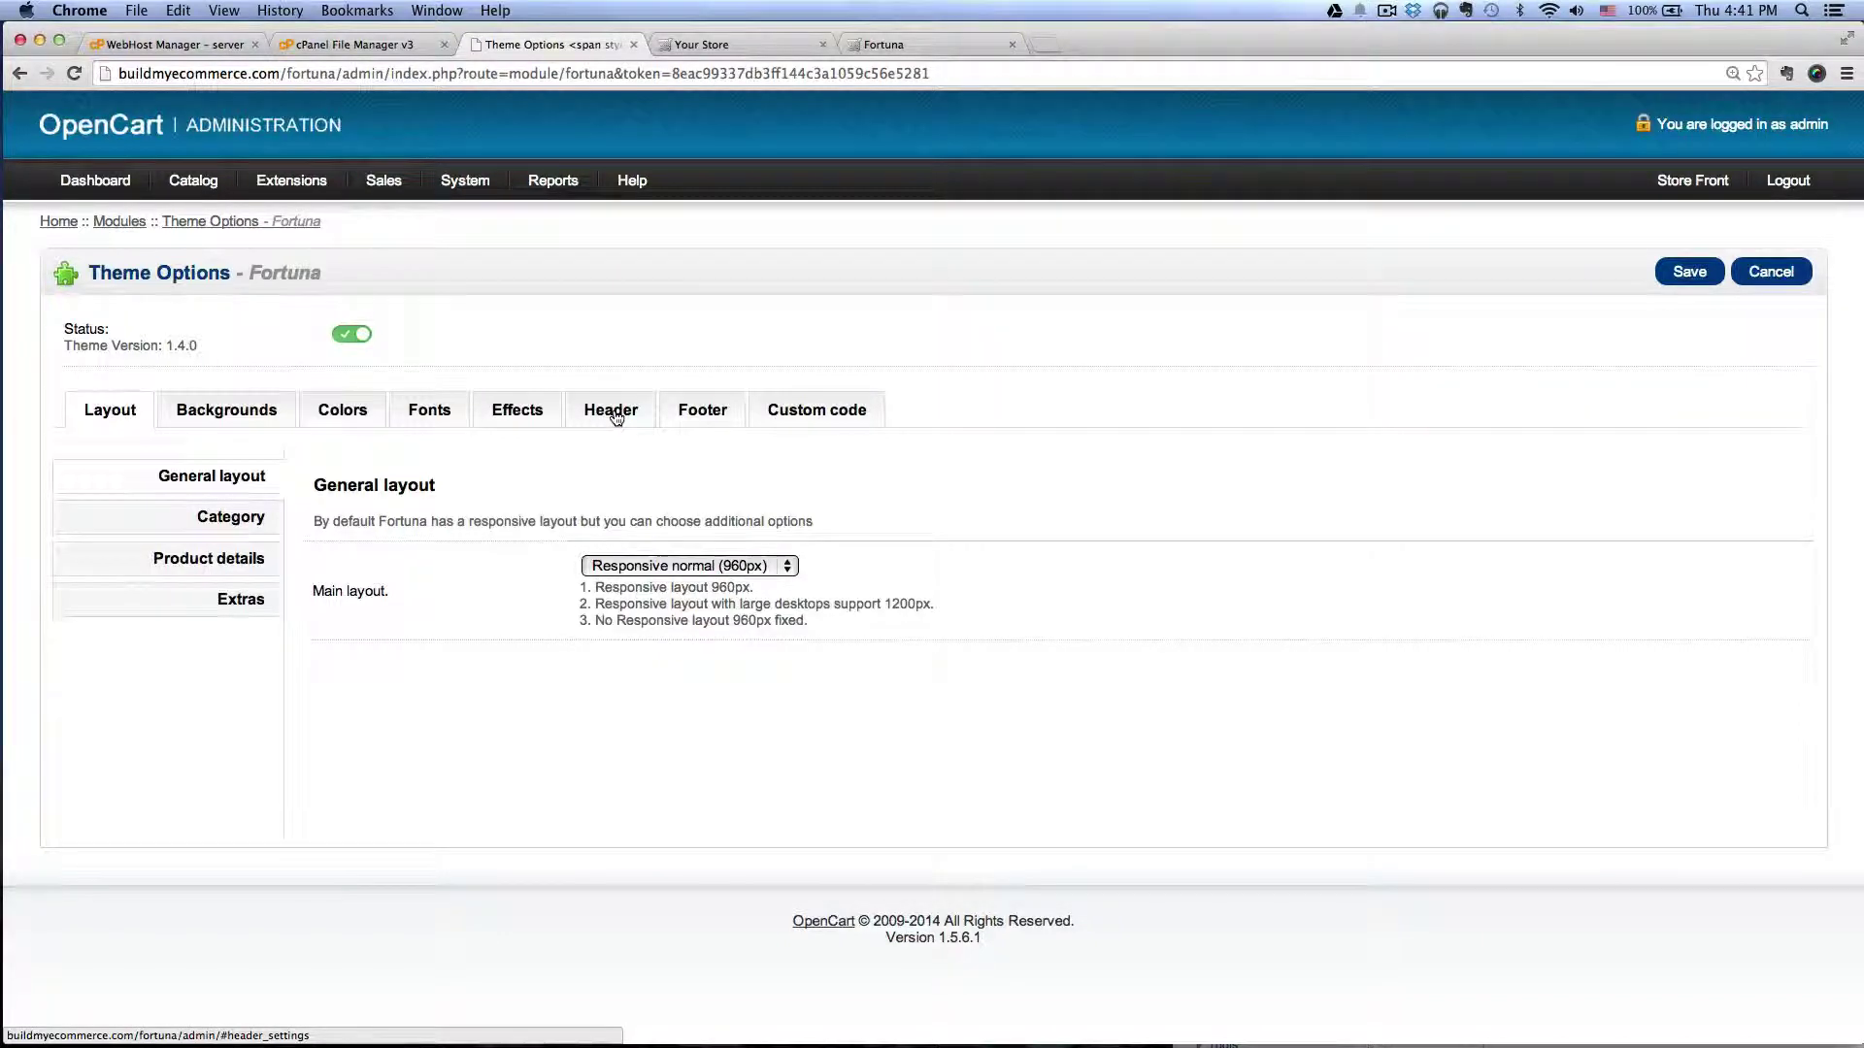
click(613, 414)
scroll(603, 495, down, 5)
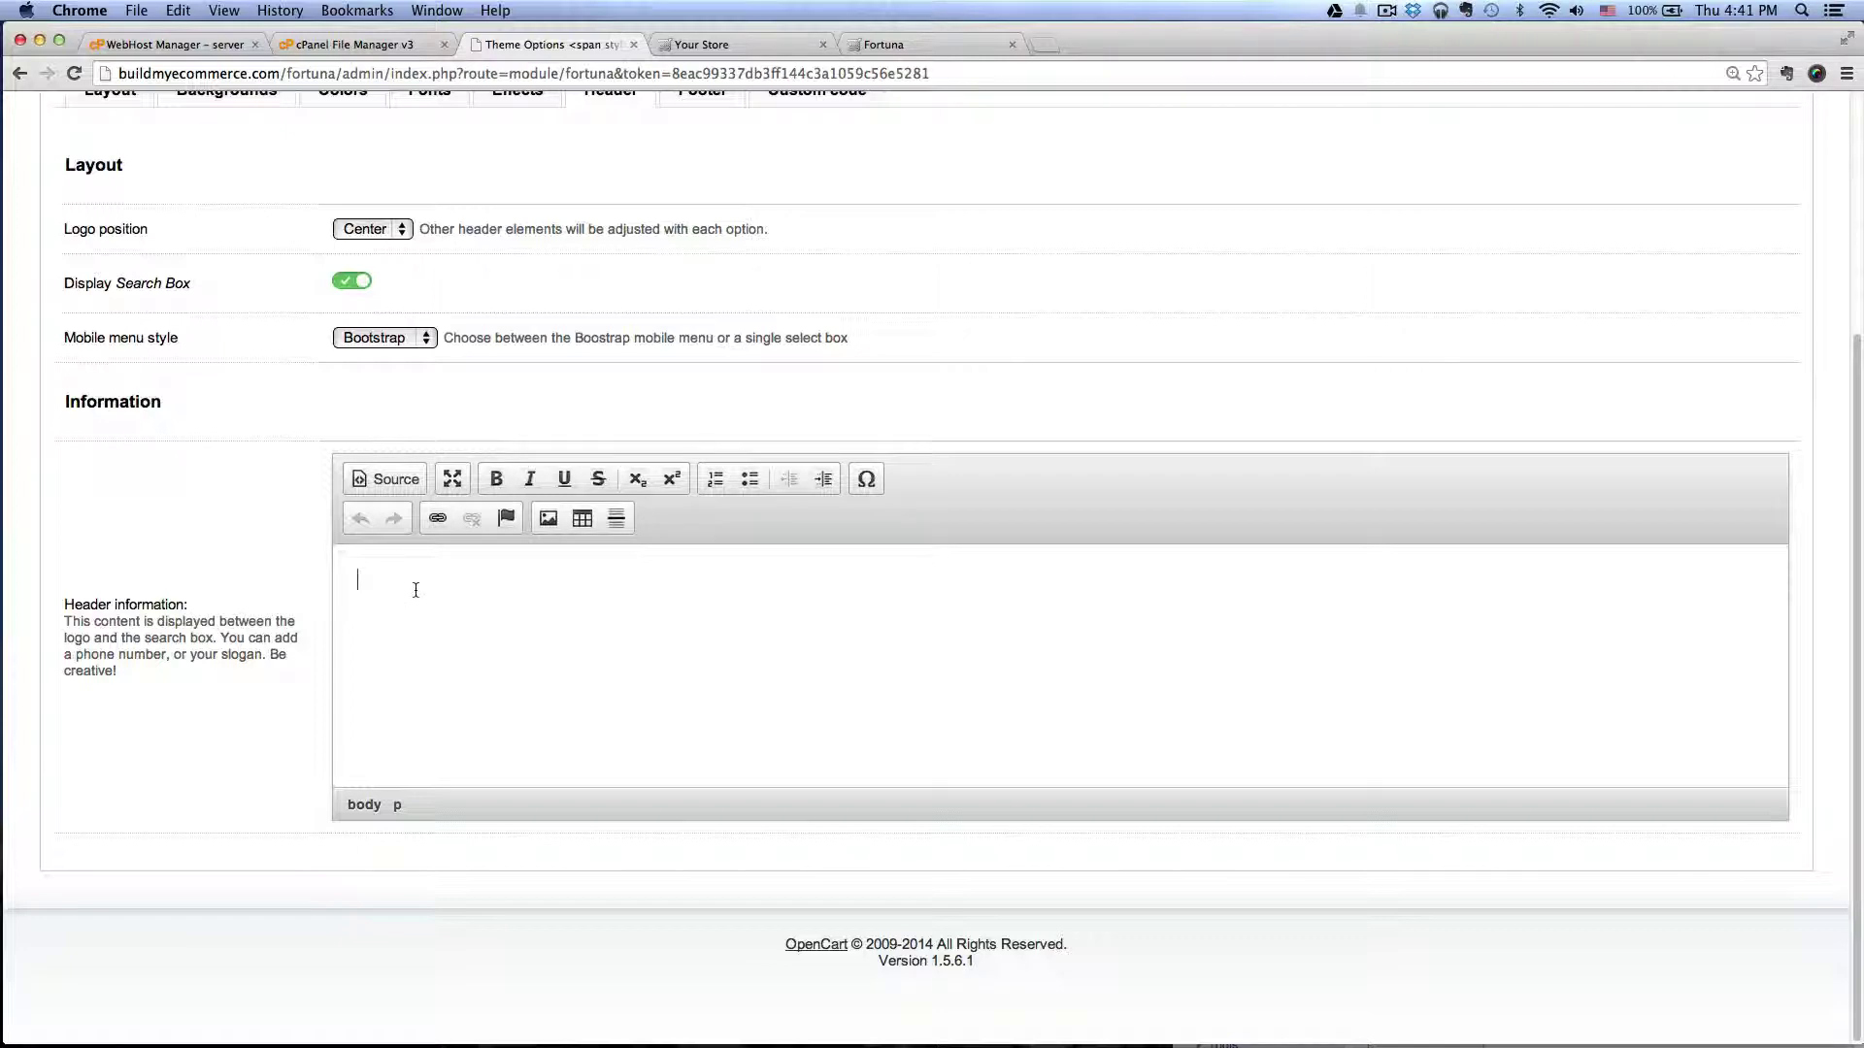
Copy the "Neque porro quisquam est..." slogan text from the Fortuna demo's header
click(913, 45)
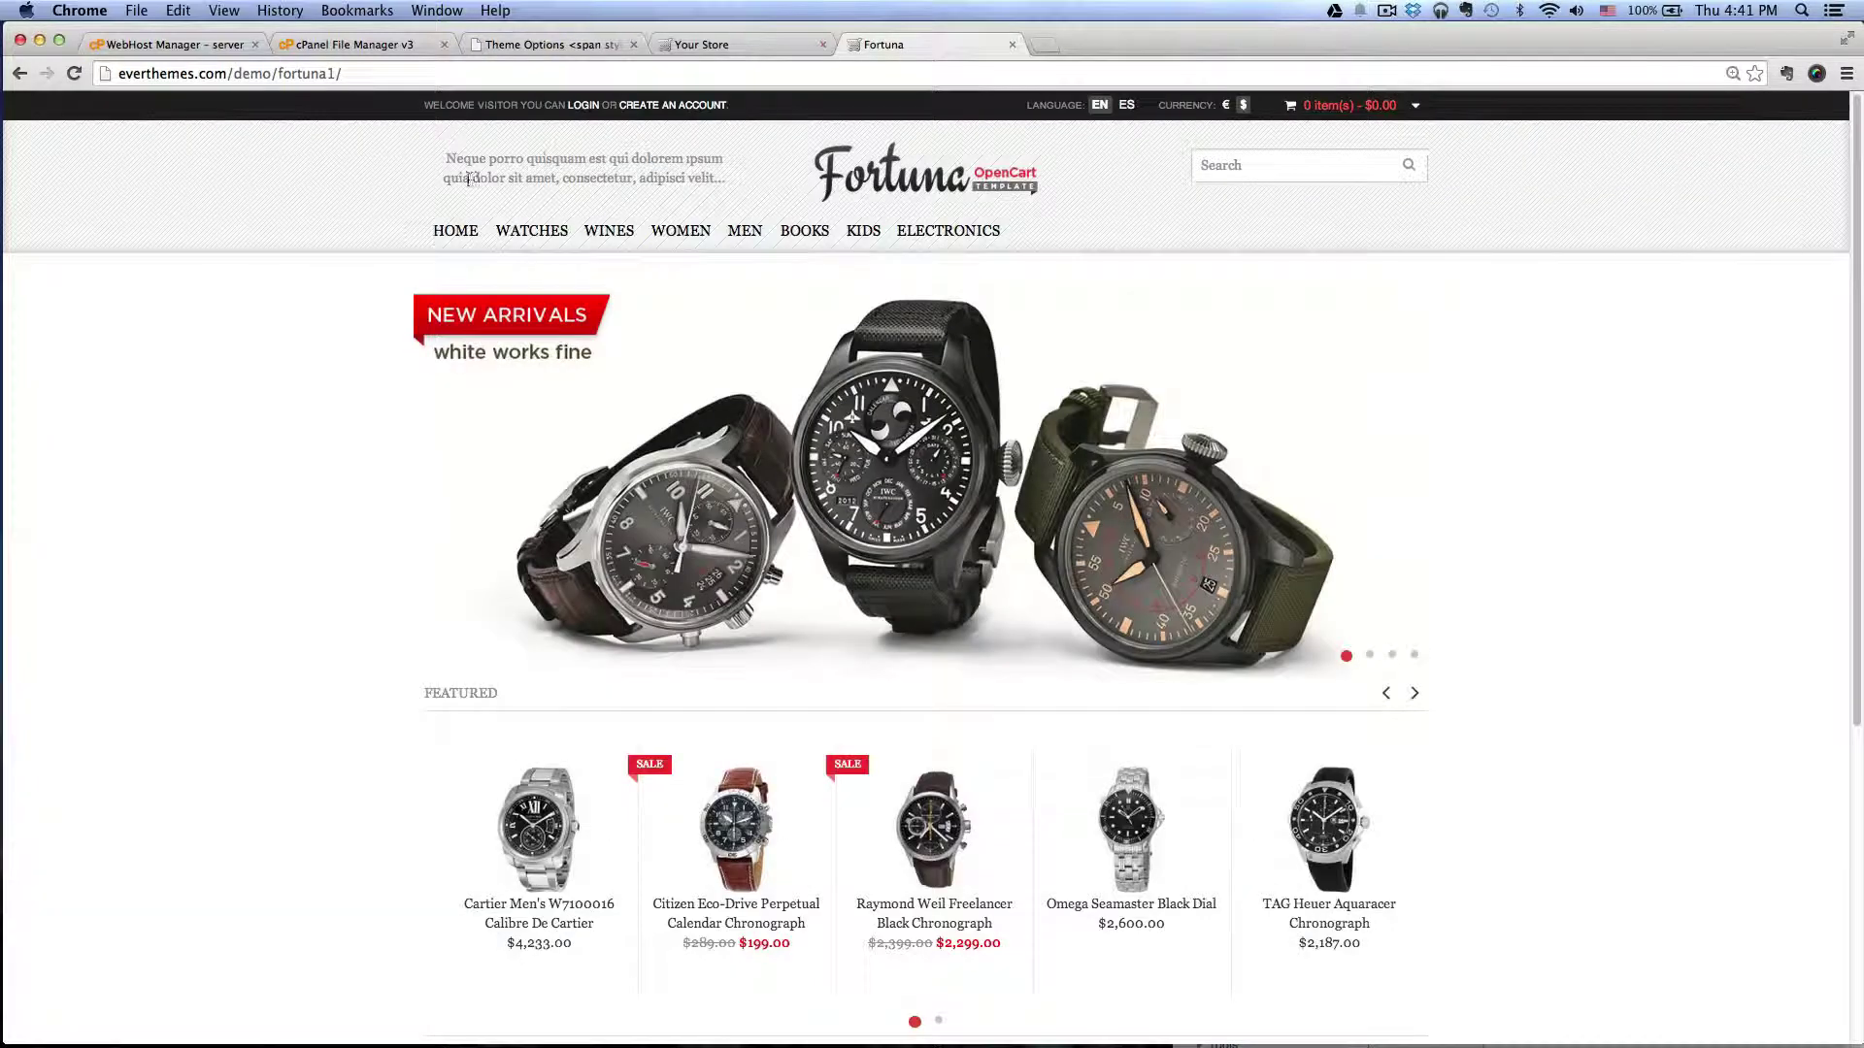
drag(726, 177, 449, 158)
key(super+c)
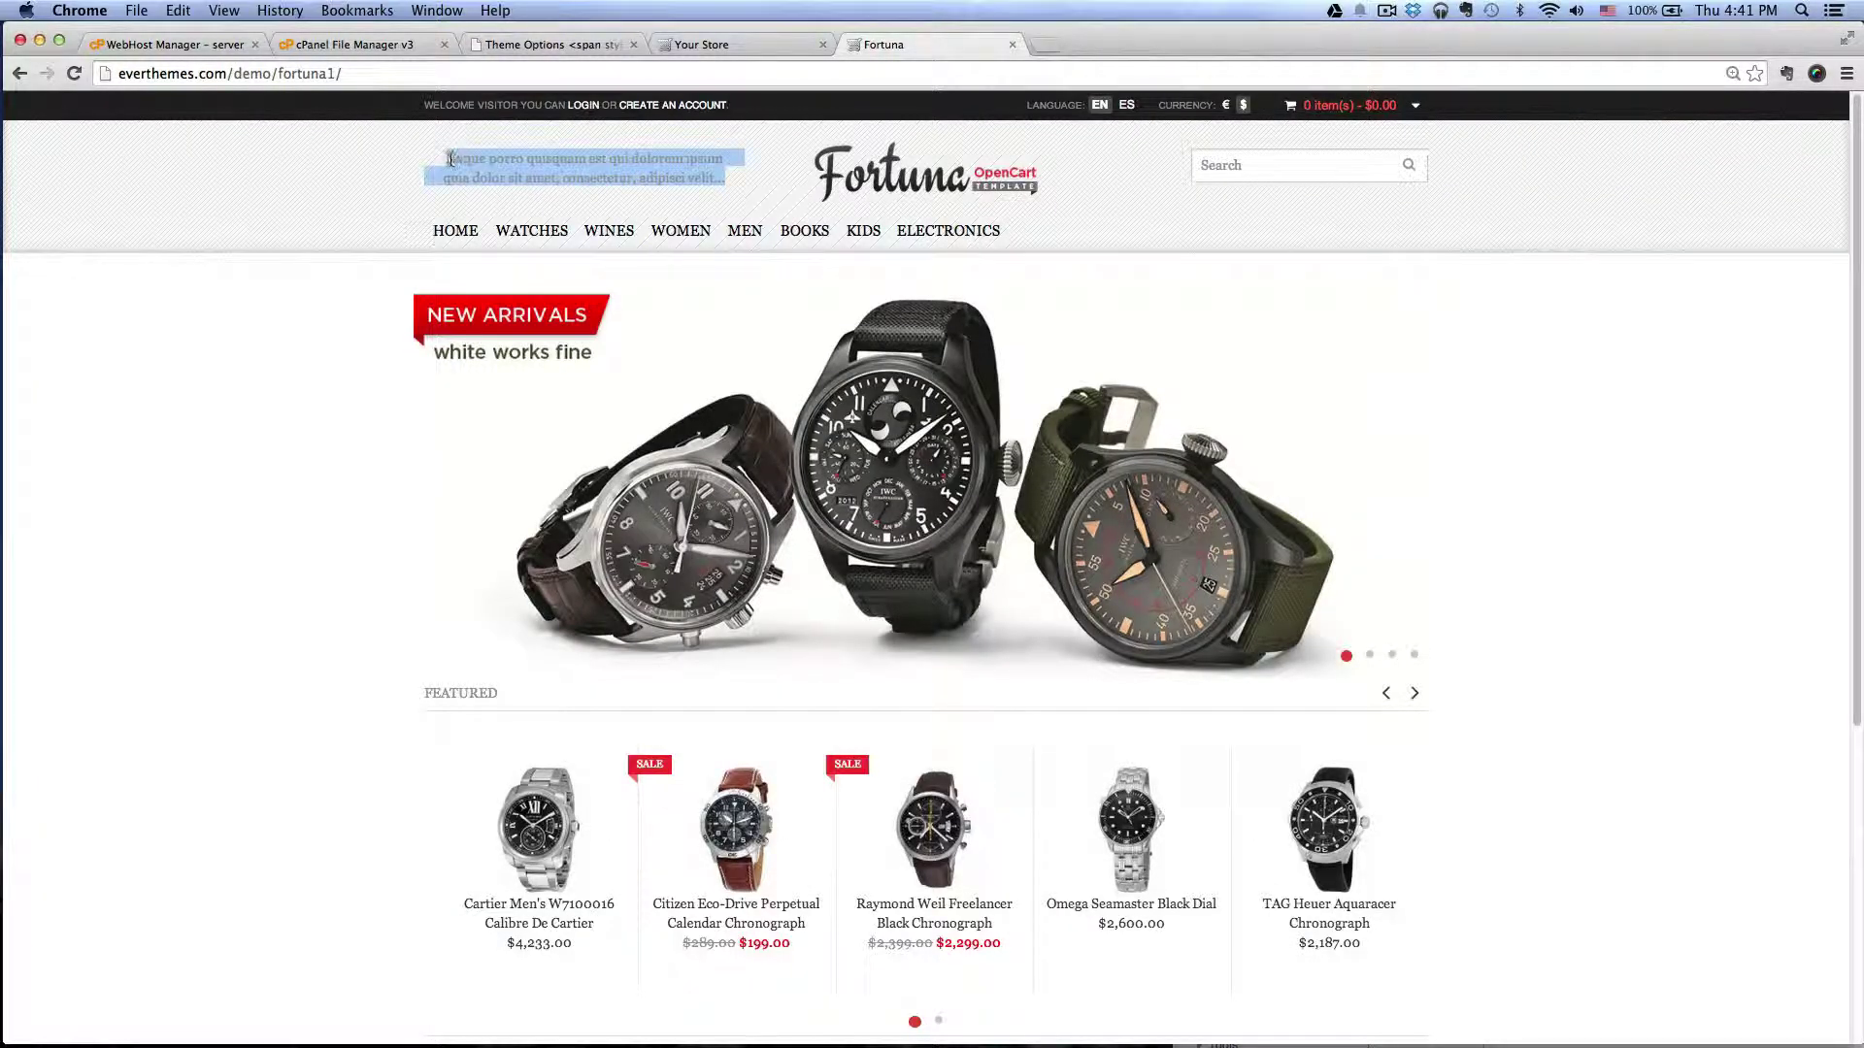
Paste the copied slogan into the header information of the Fortuna Theme Options and save the module
click(517, 45)
key(super+v)
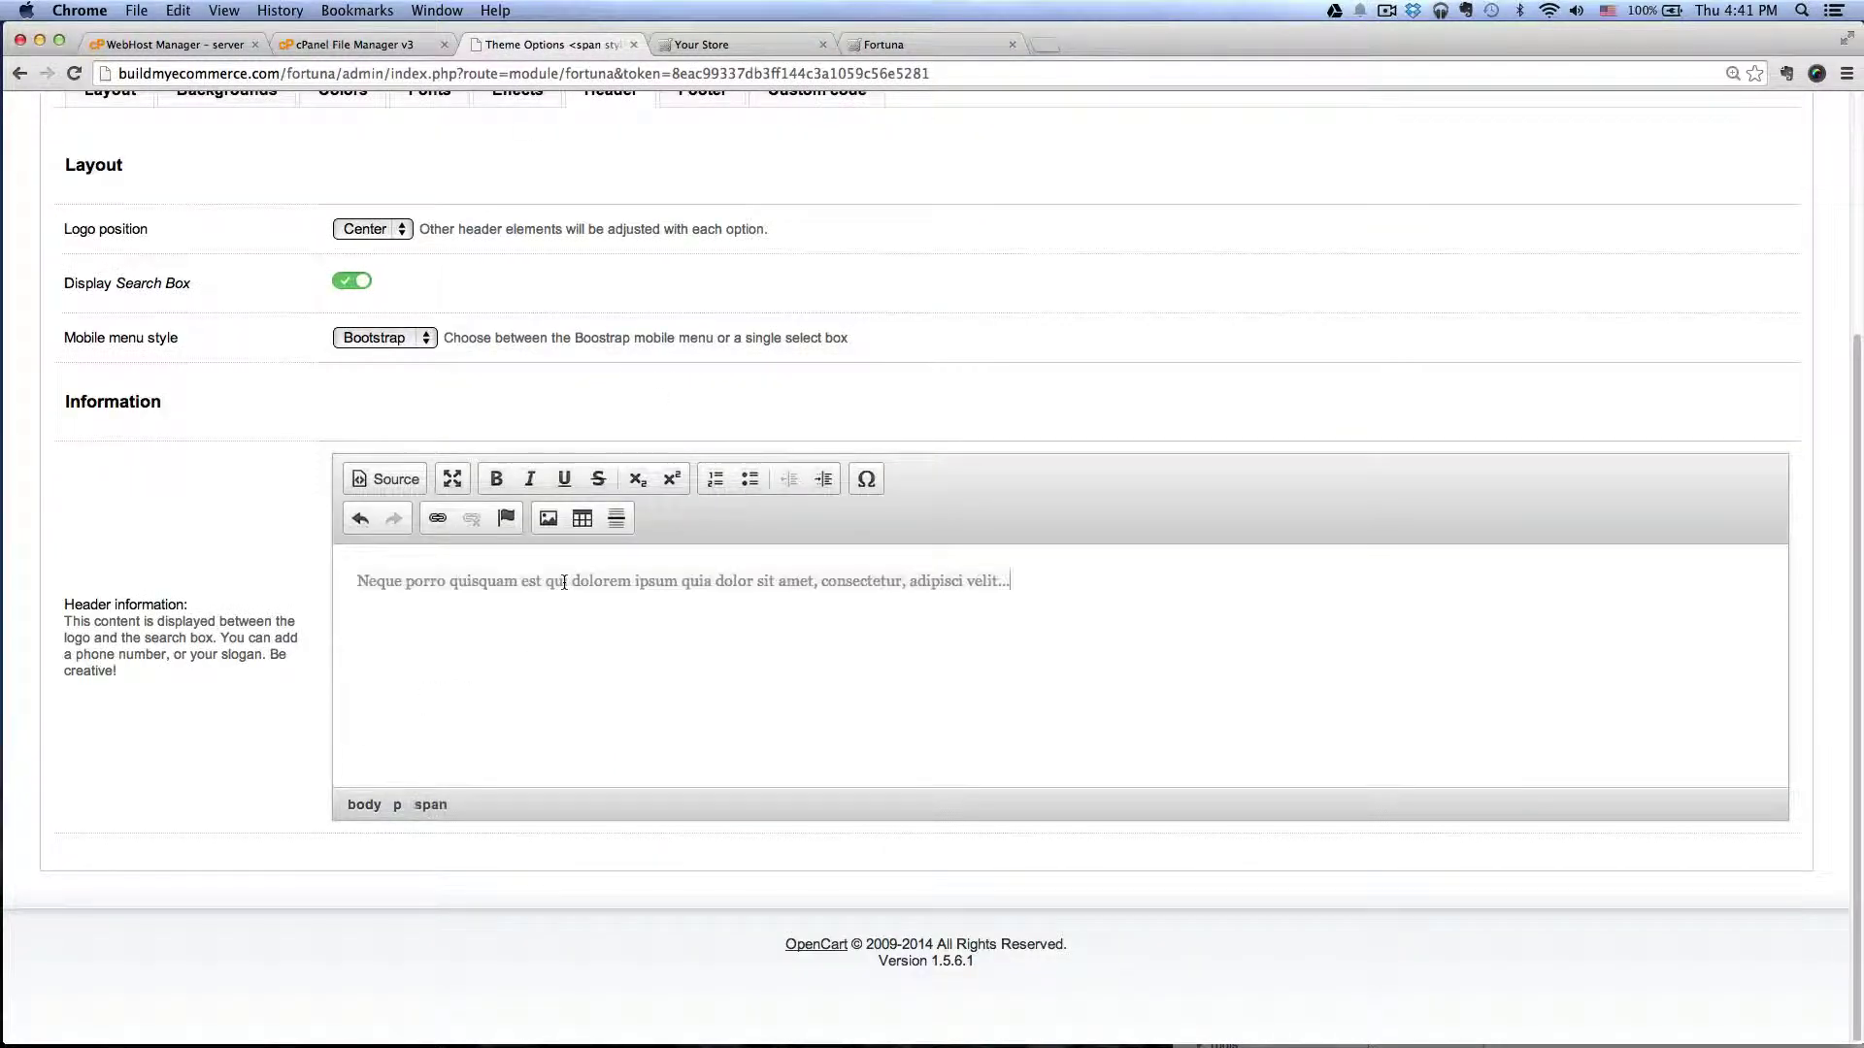
scroll(1122, 381, up, 3)
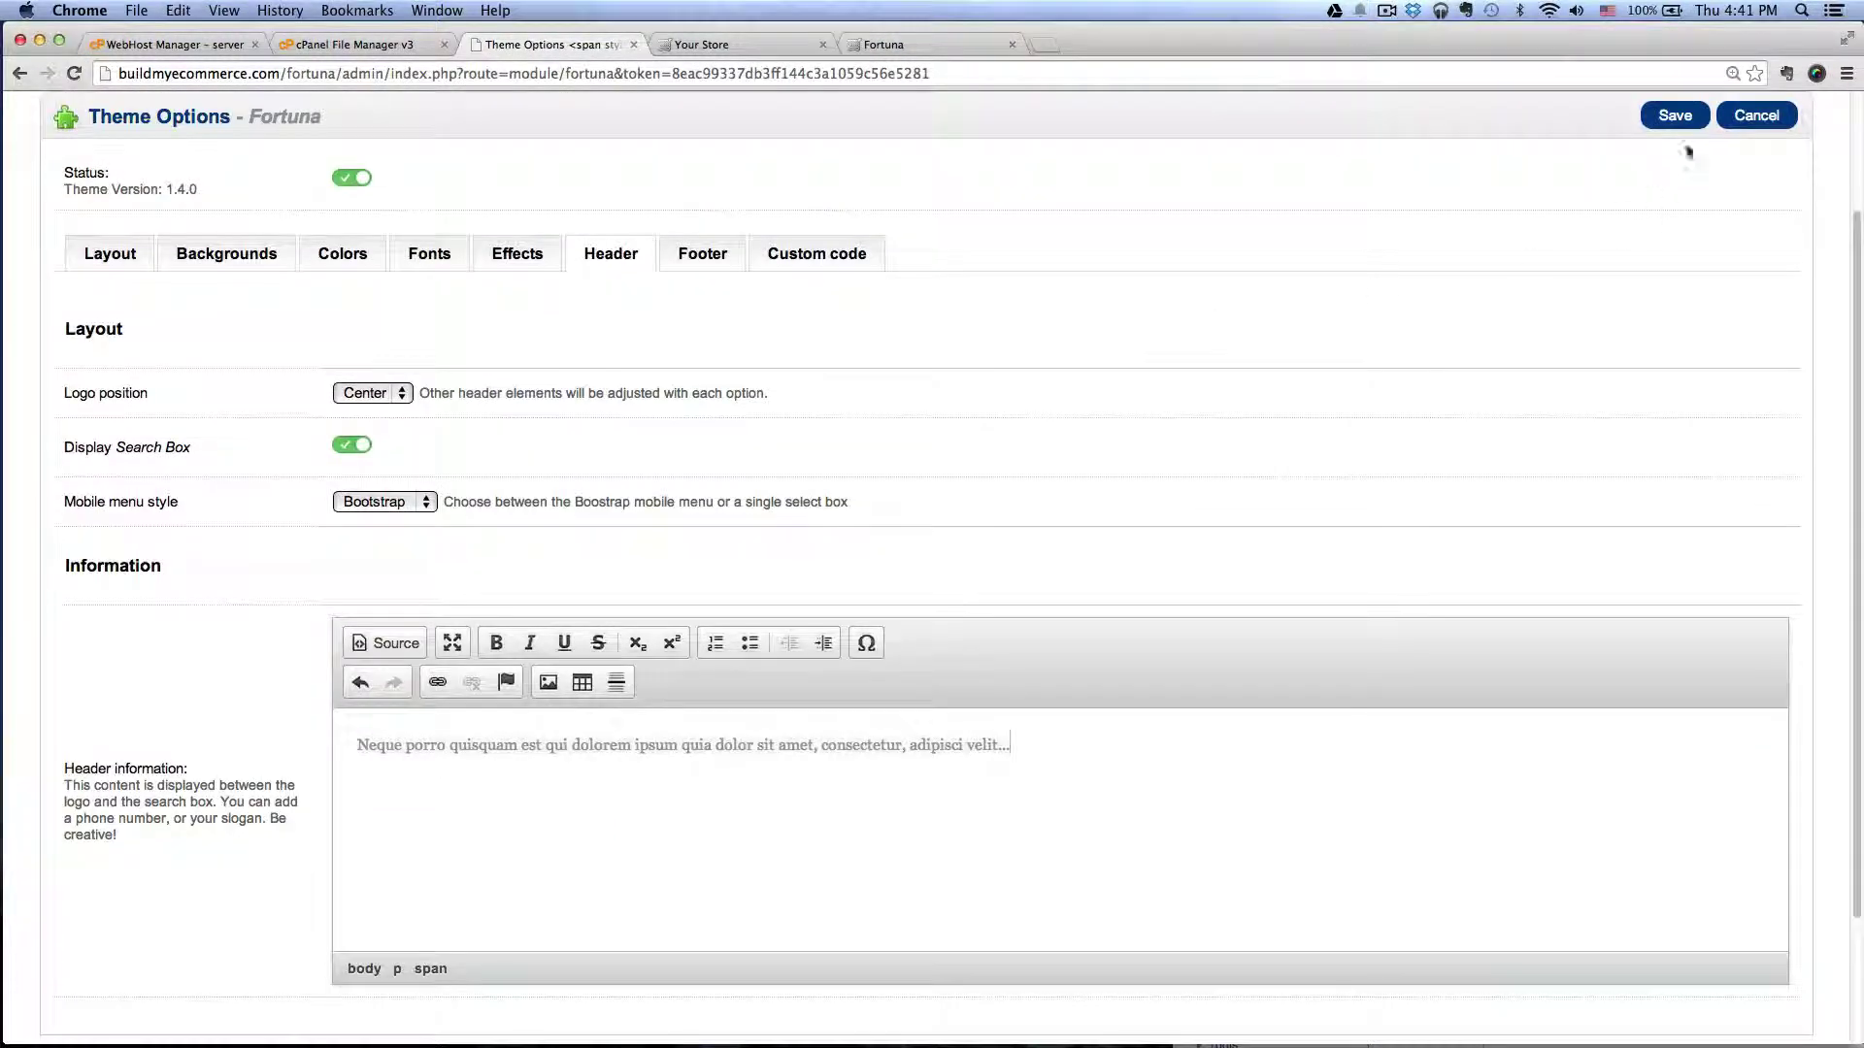
click(1676, 117)
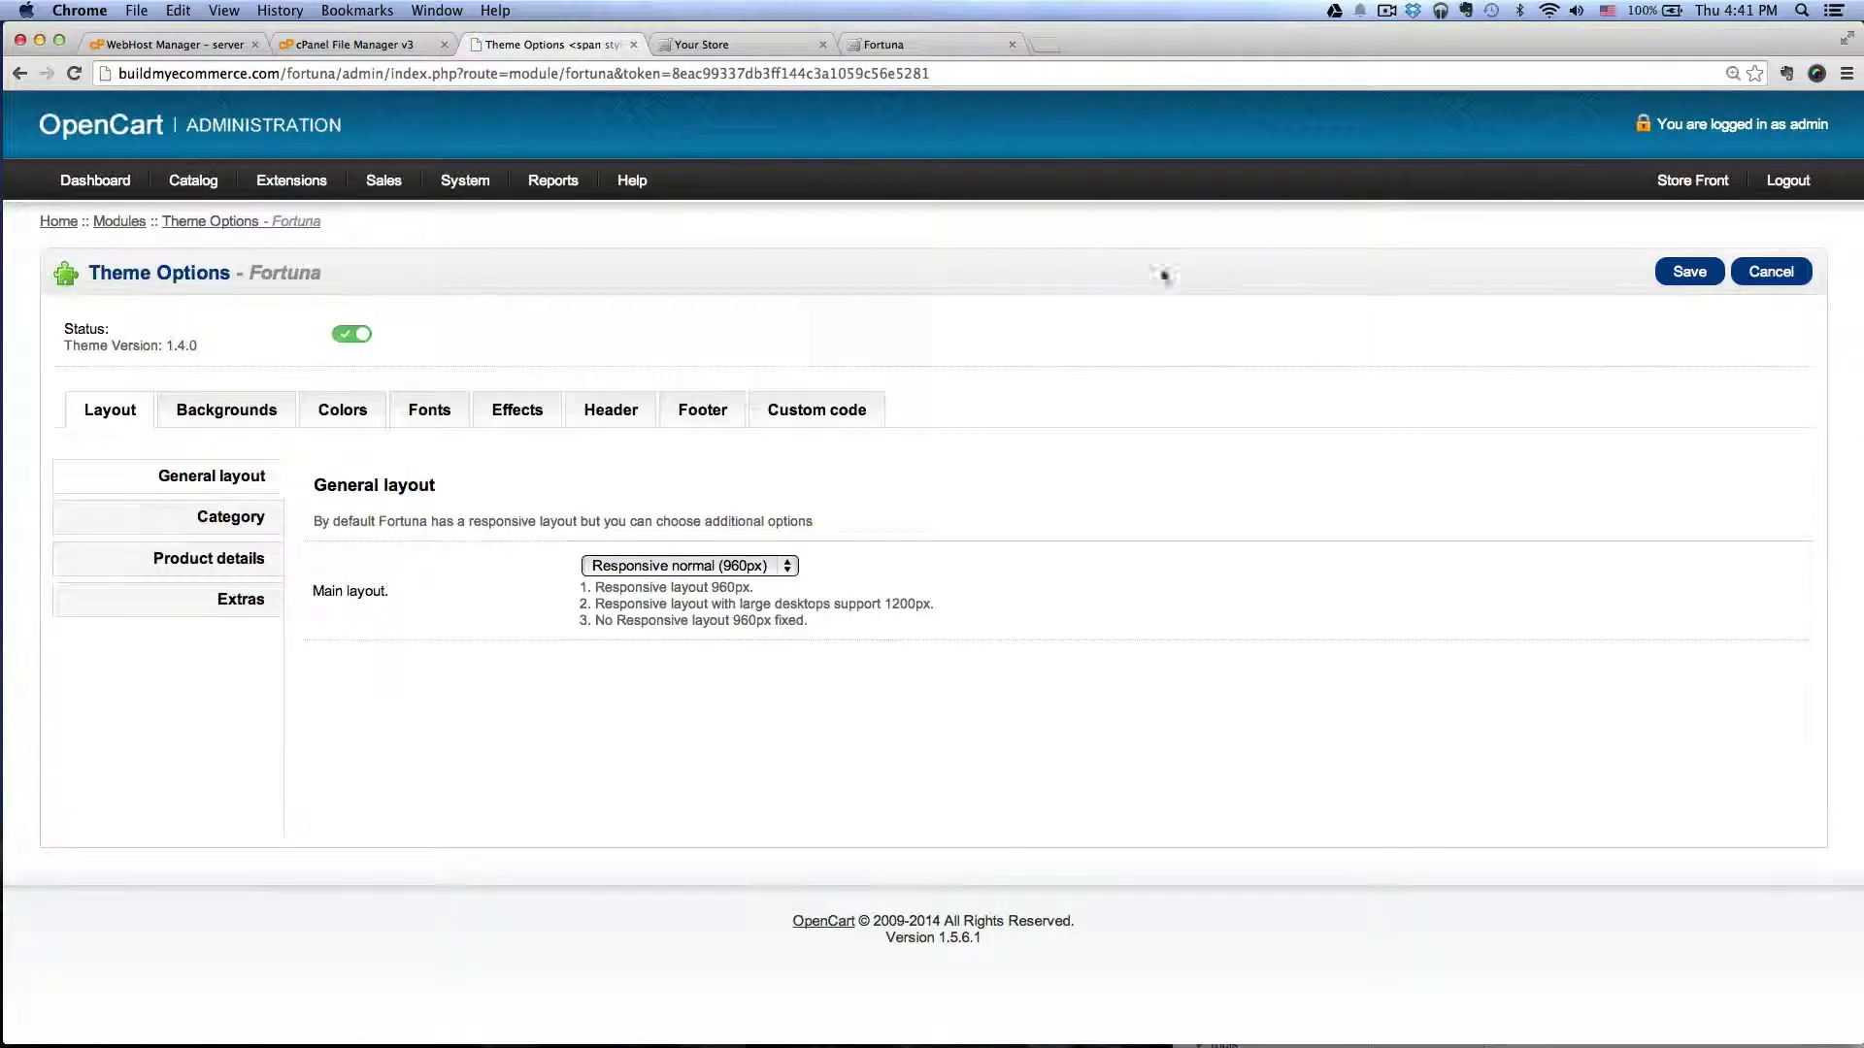
Reload the storefront to check the header slogan, and examine the footer of the Fortuna demo for comparison
click(703, 42)
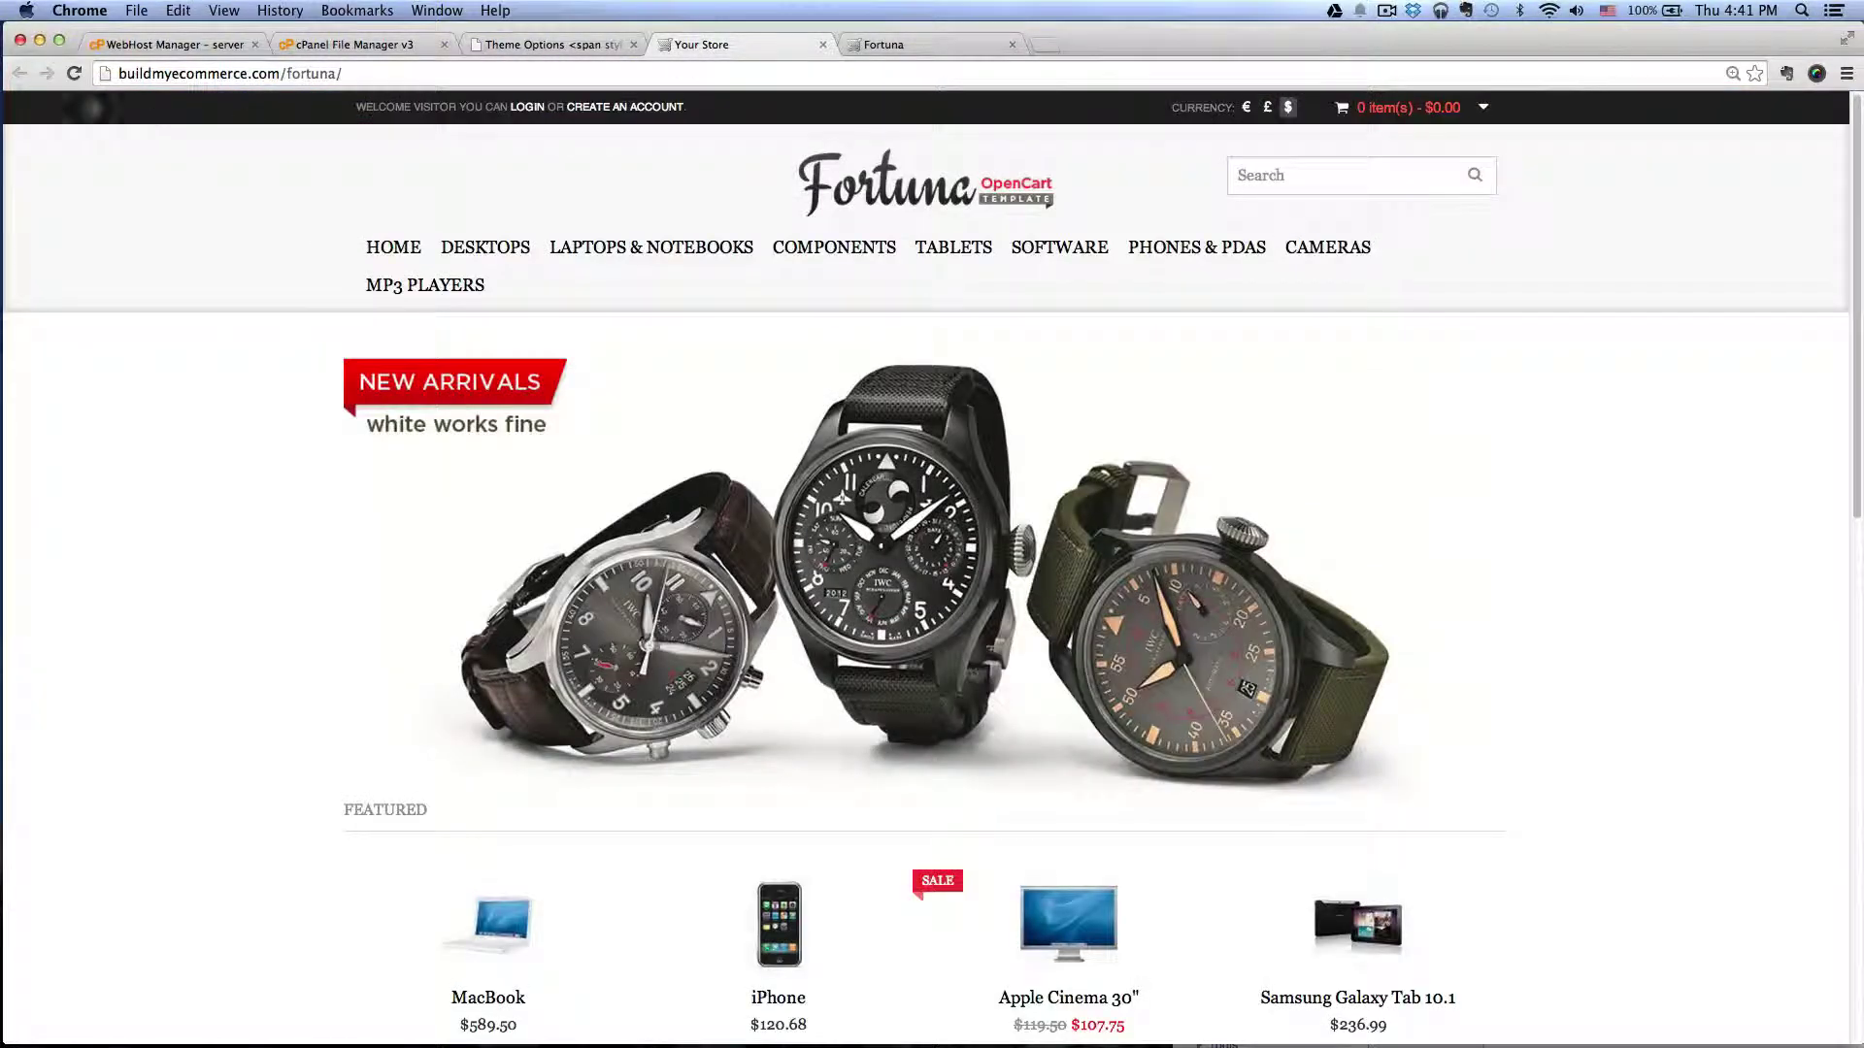
click(74, 73)
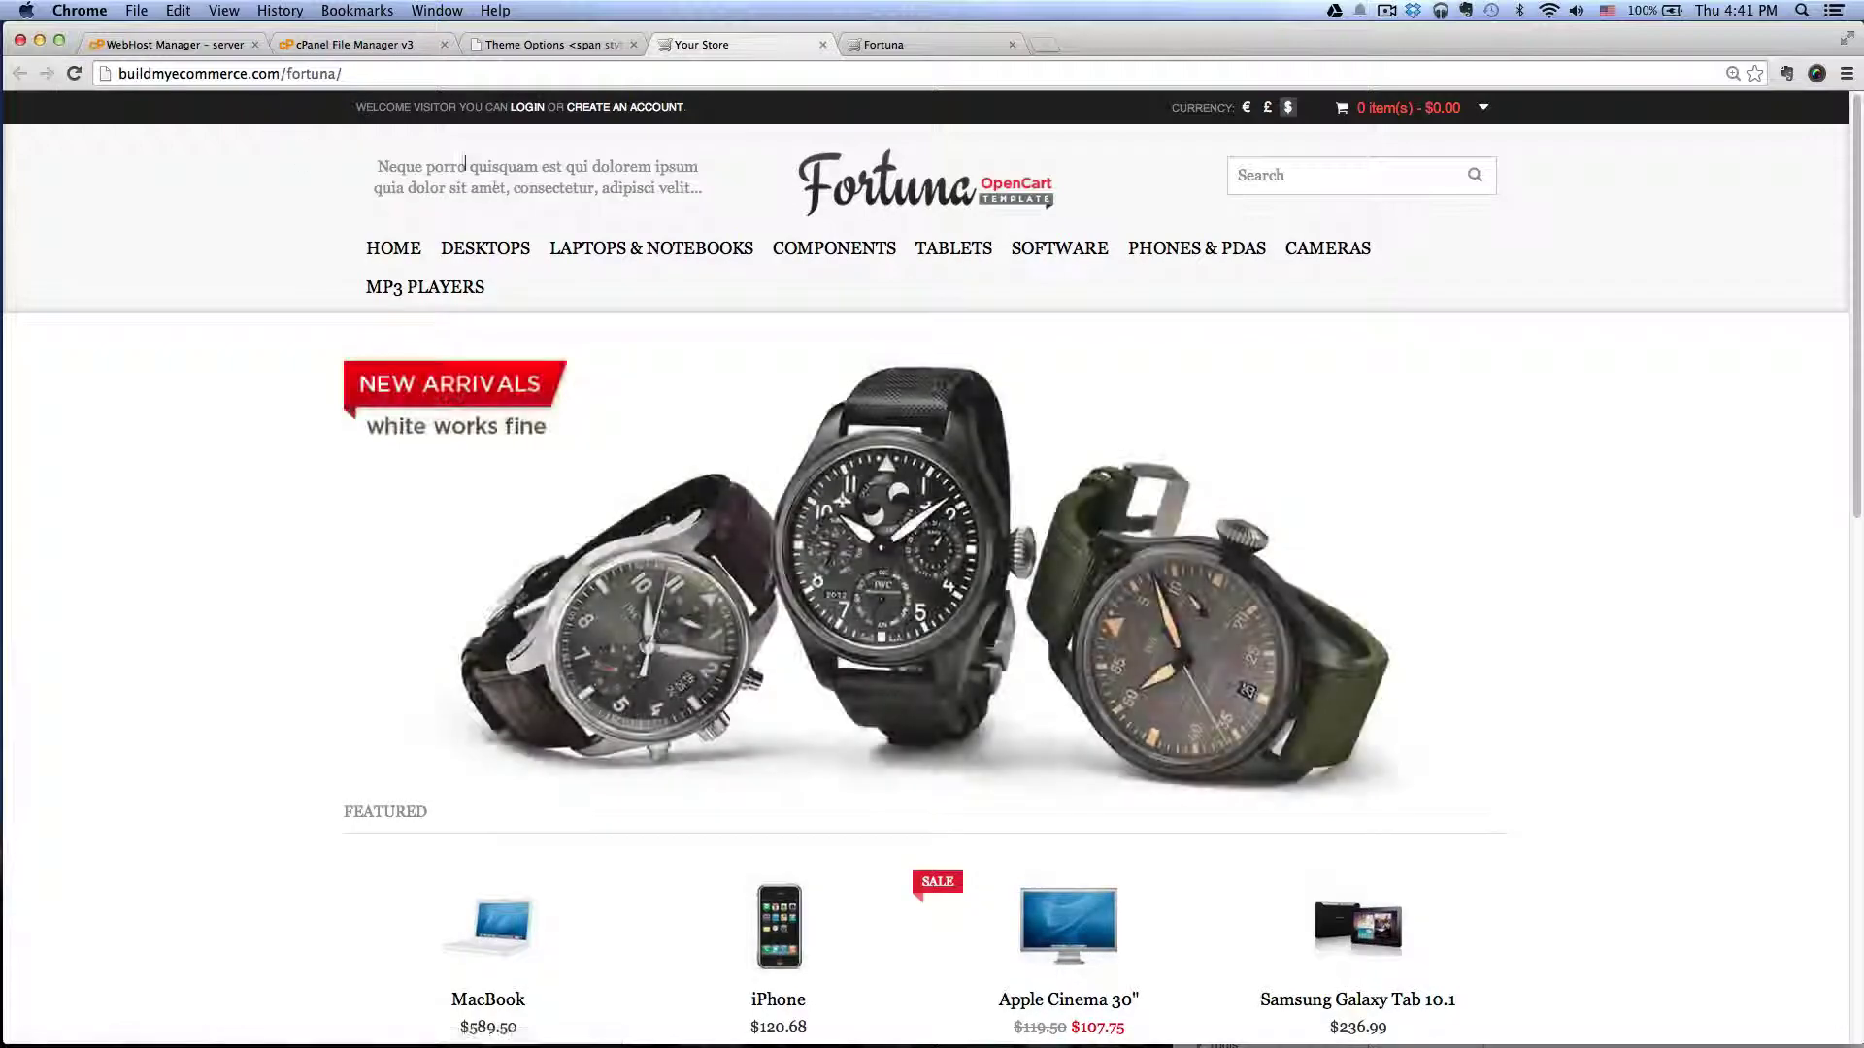
scroll(362, 250, down, 5)
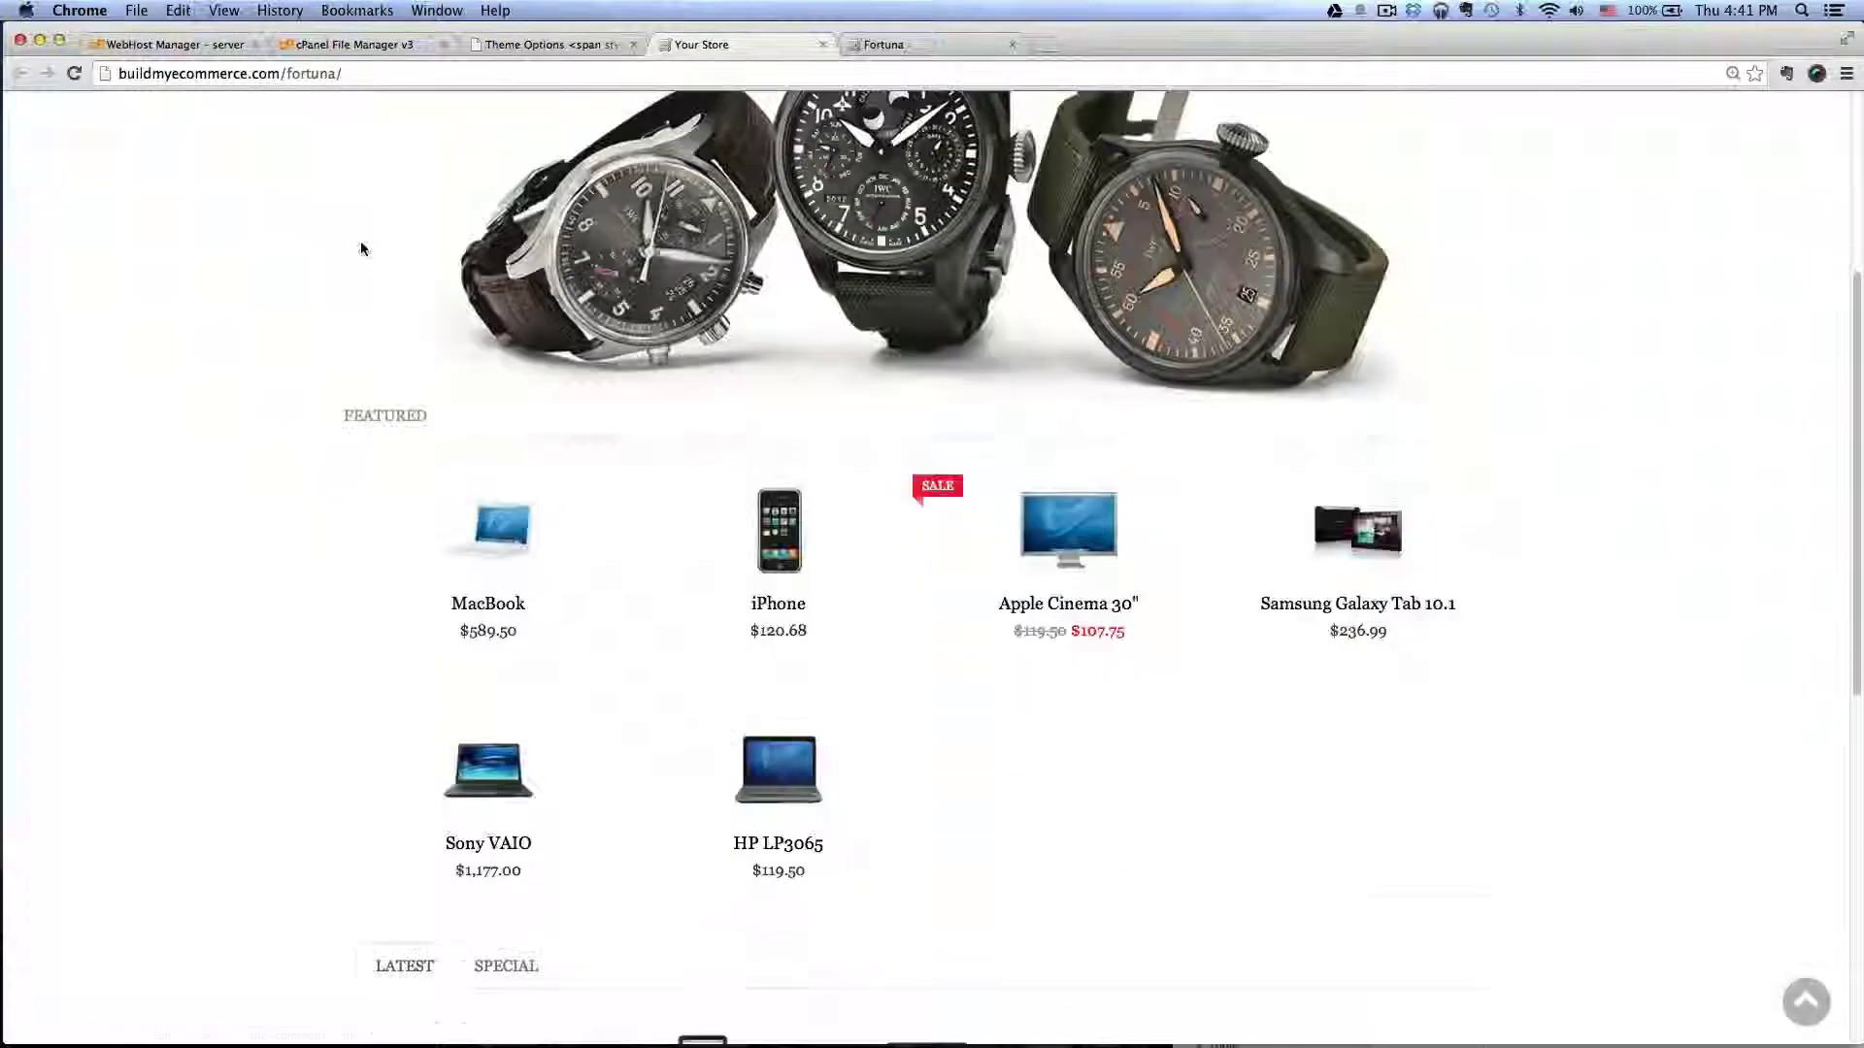
scroll(362, 250, up, 5)
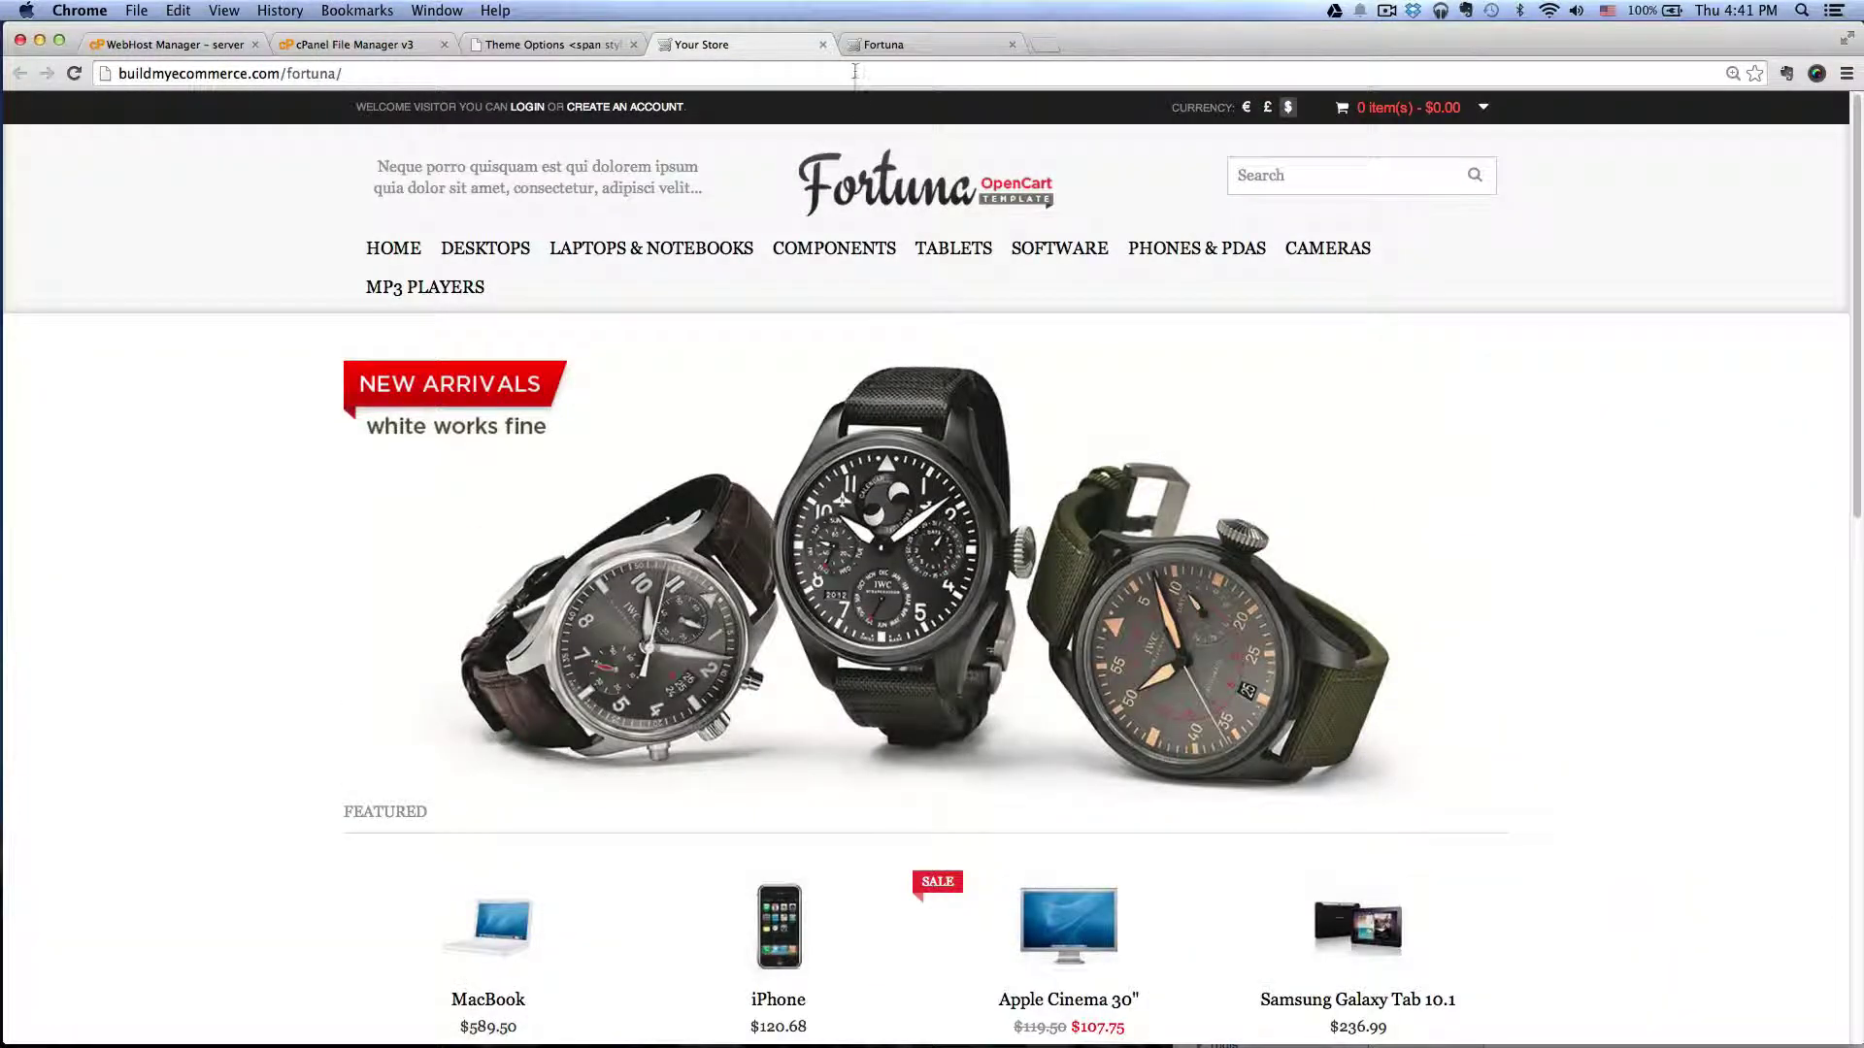
click(874, 44)
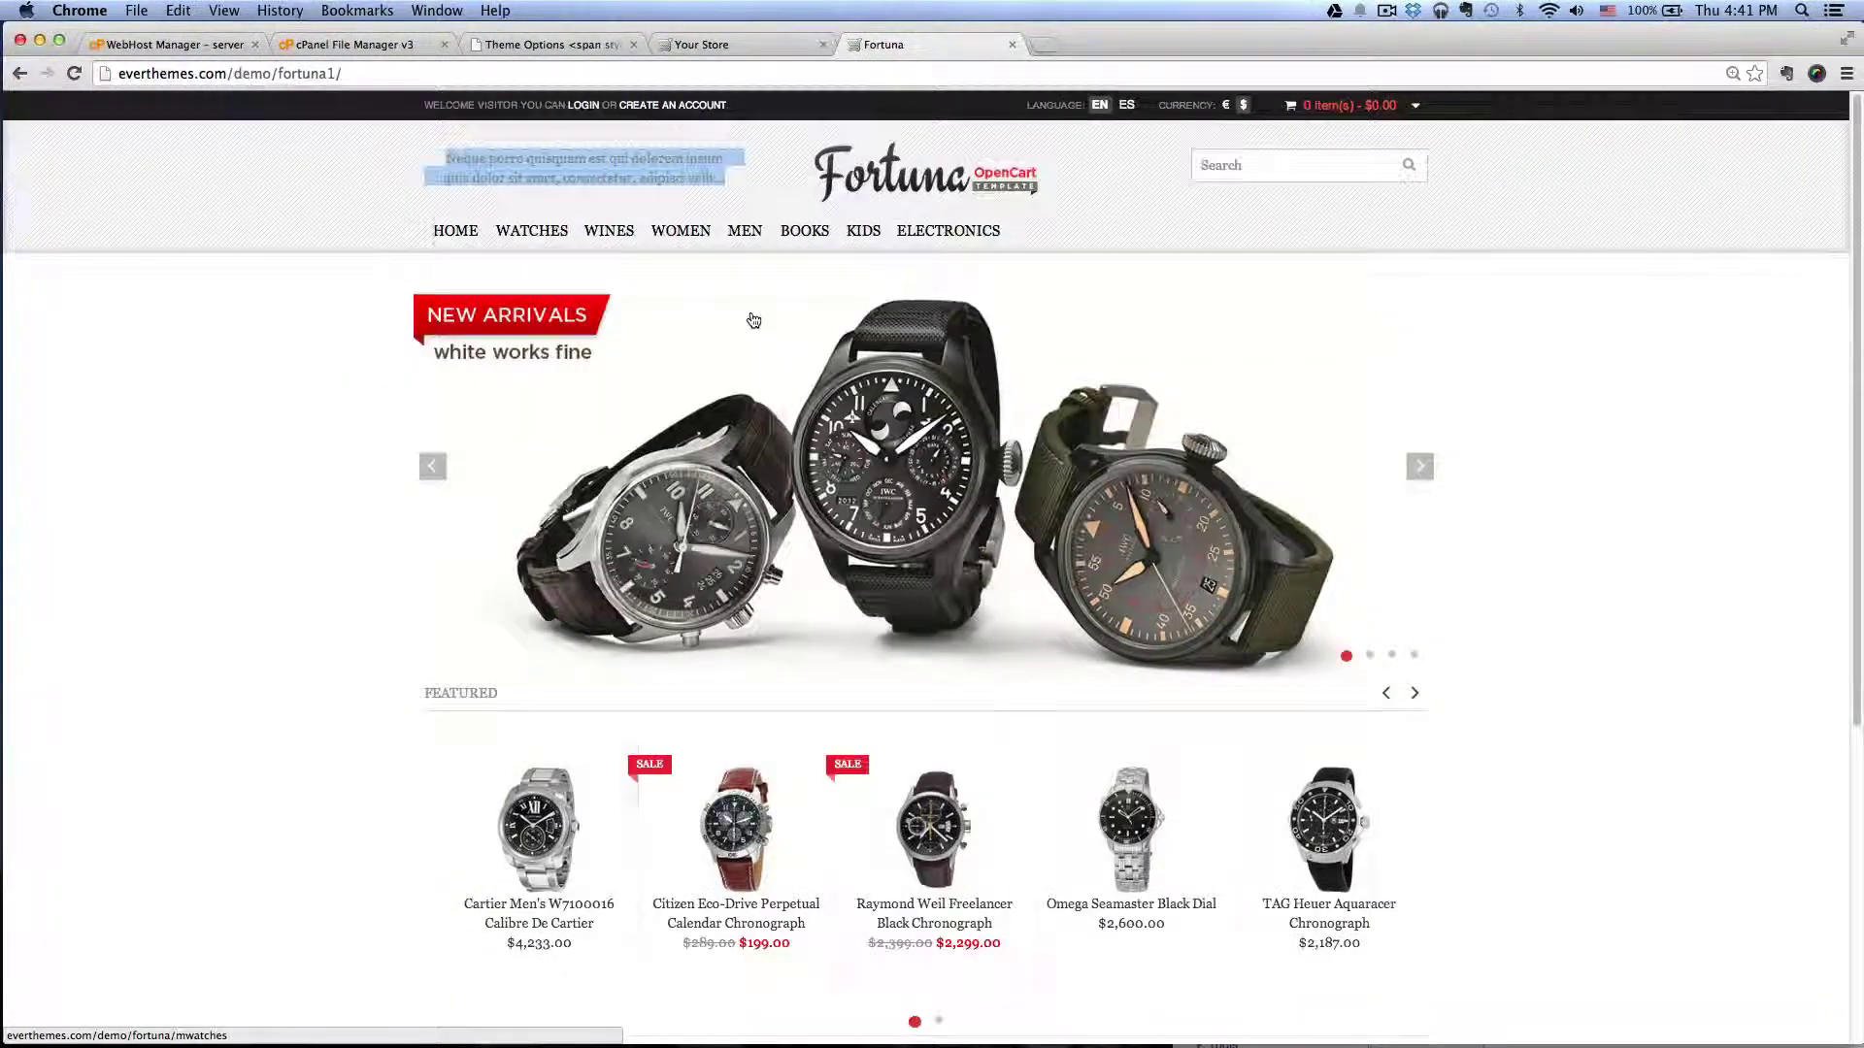
scroll(753, 320, down, 5)
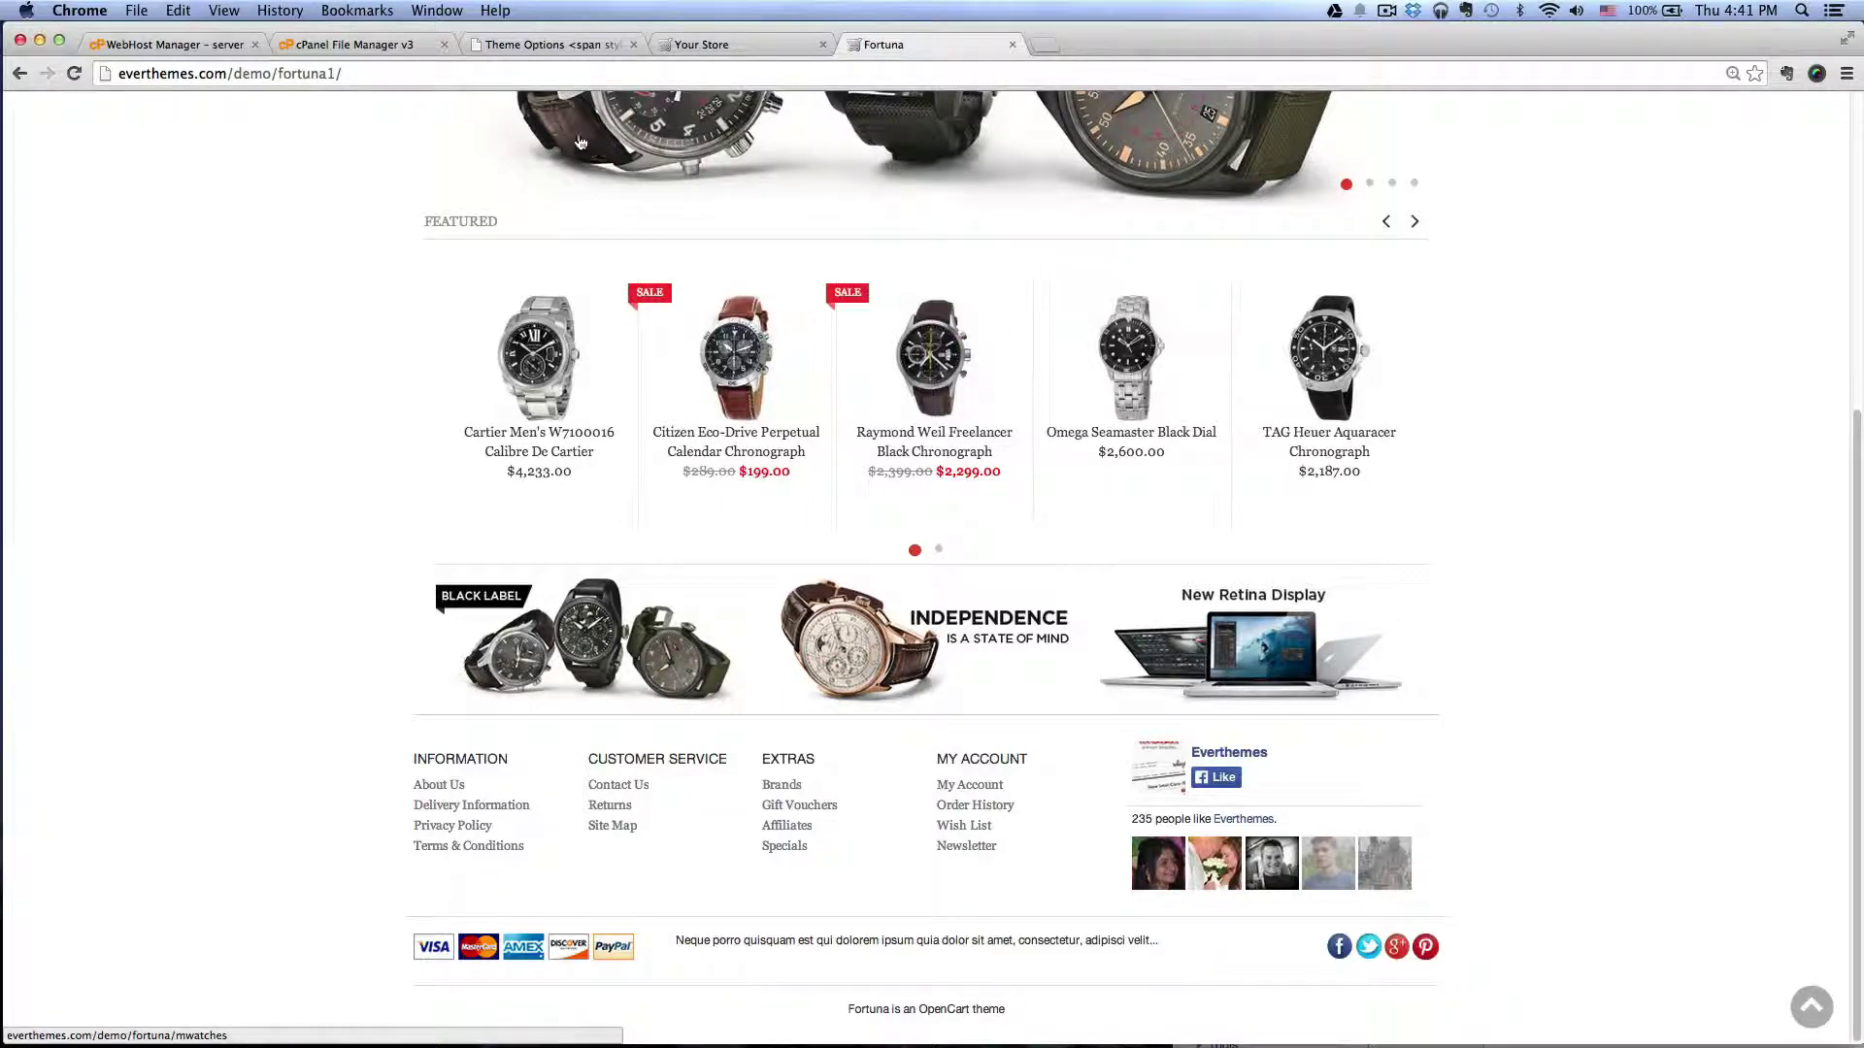
Set the YouTube user to "buildmyecom" in the theme's footer social settings and save the module
click(527, 44)
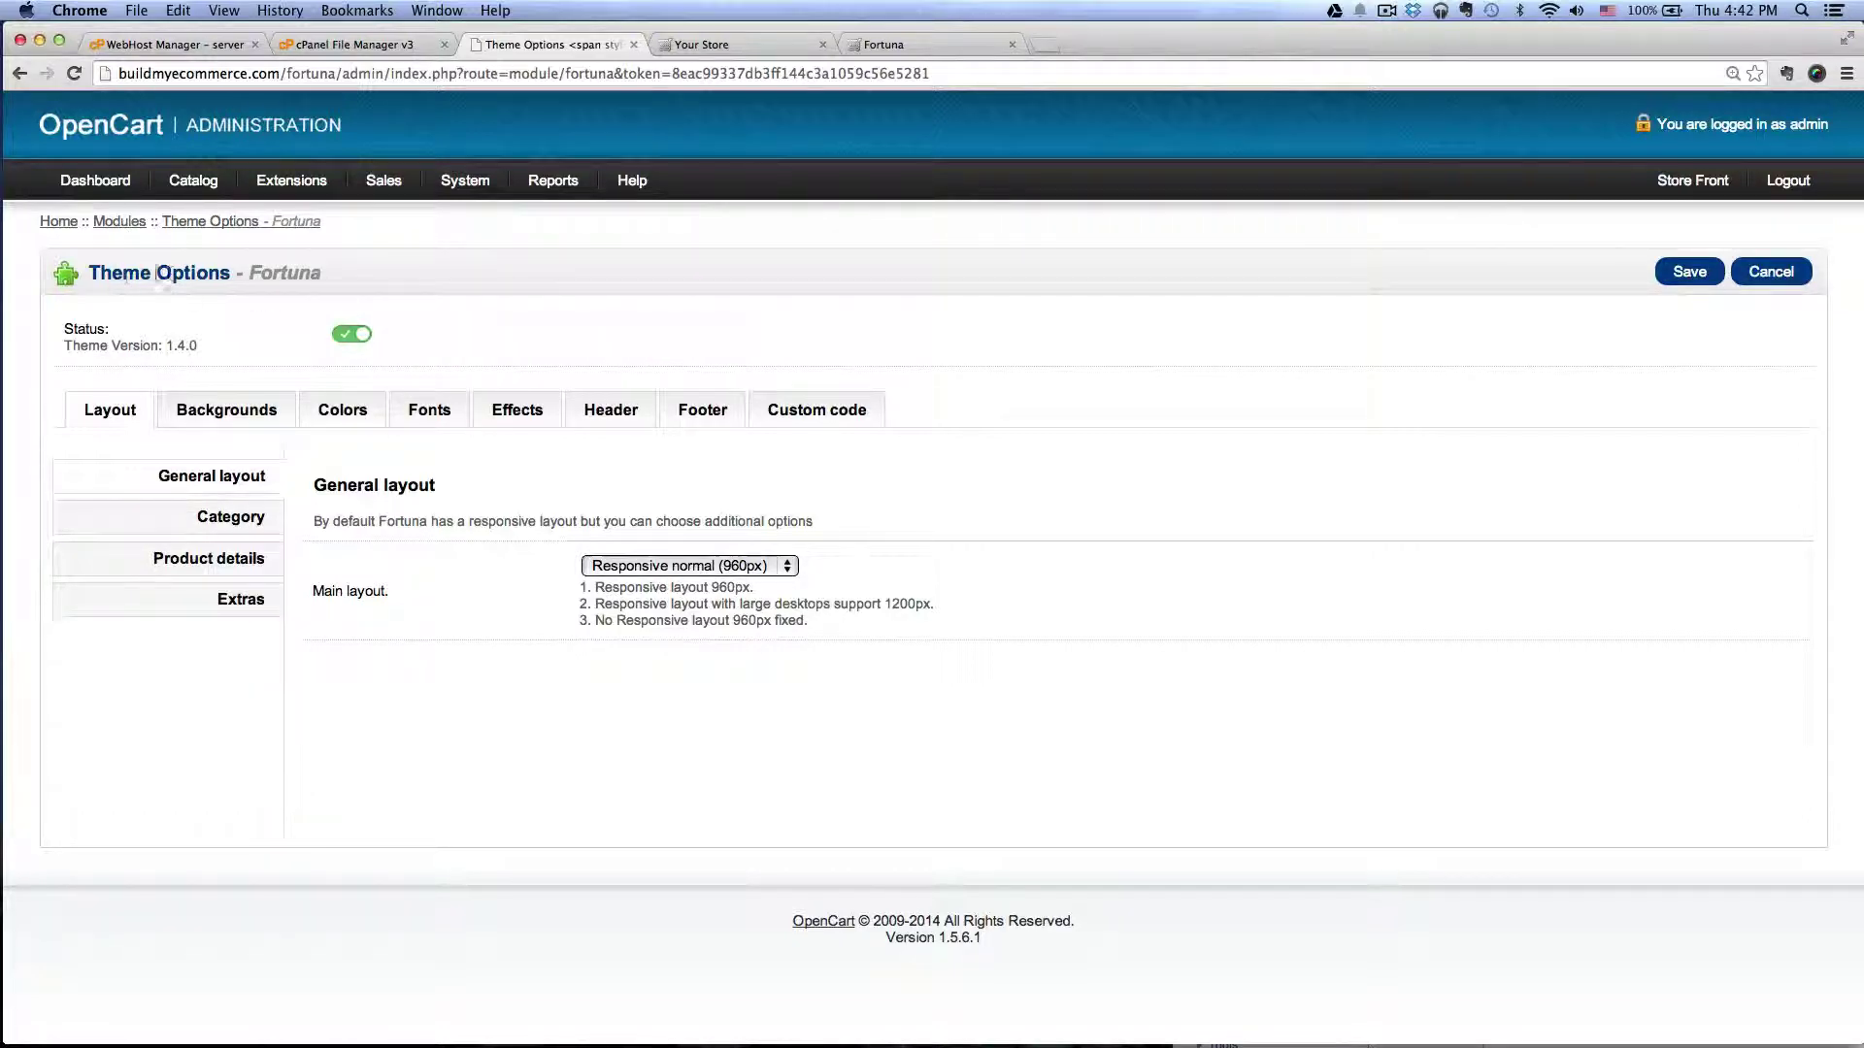
click(695, 409)
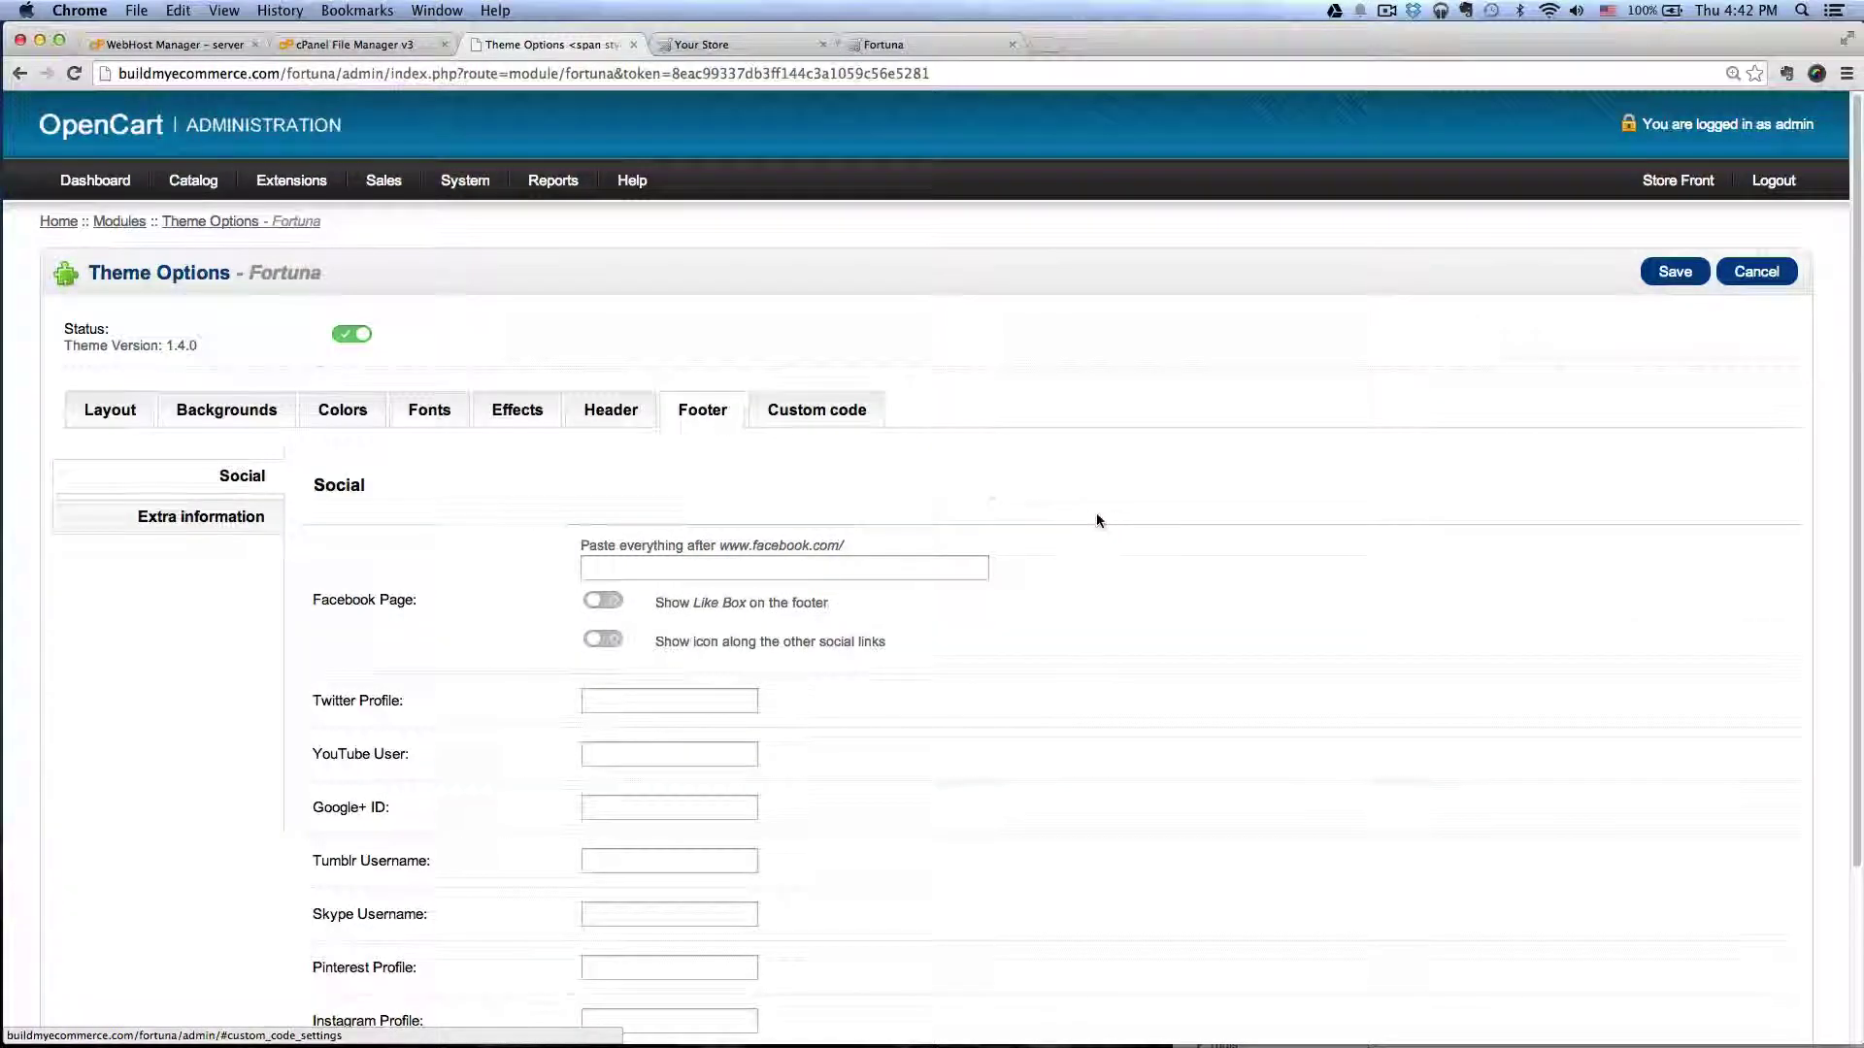
scroll(1097, 513, down, 5)
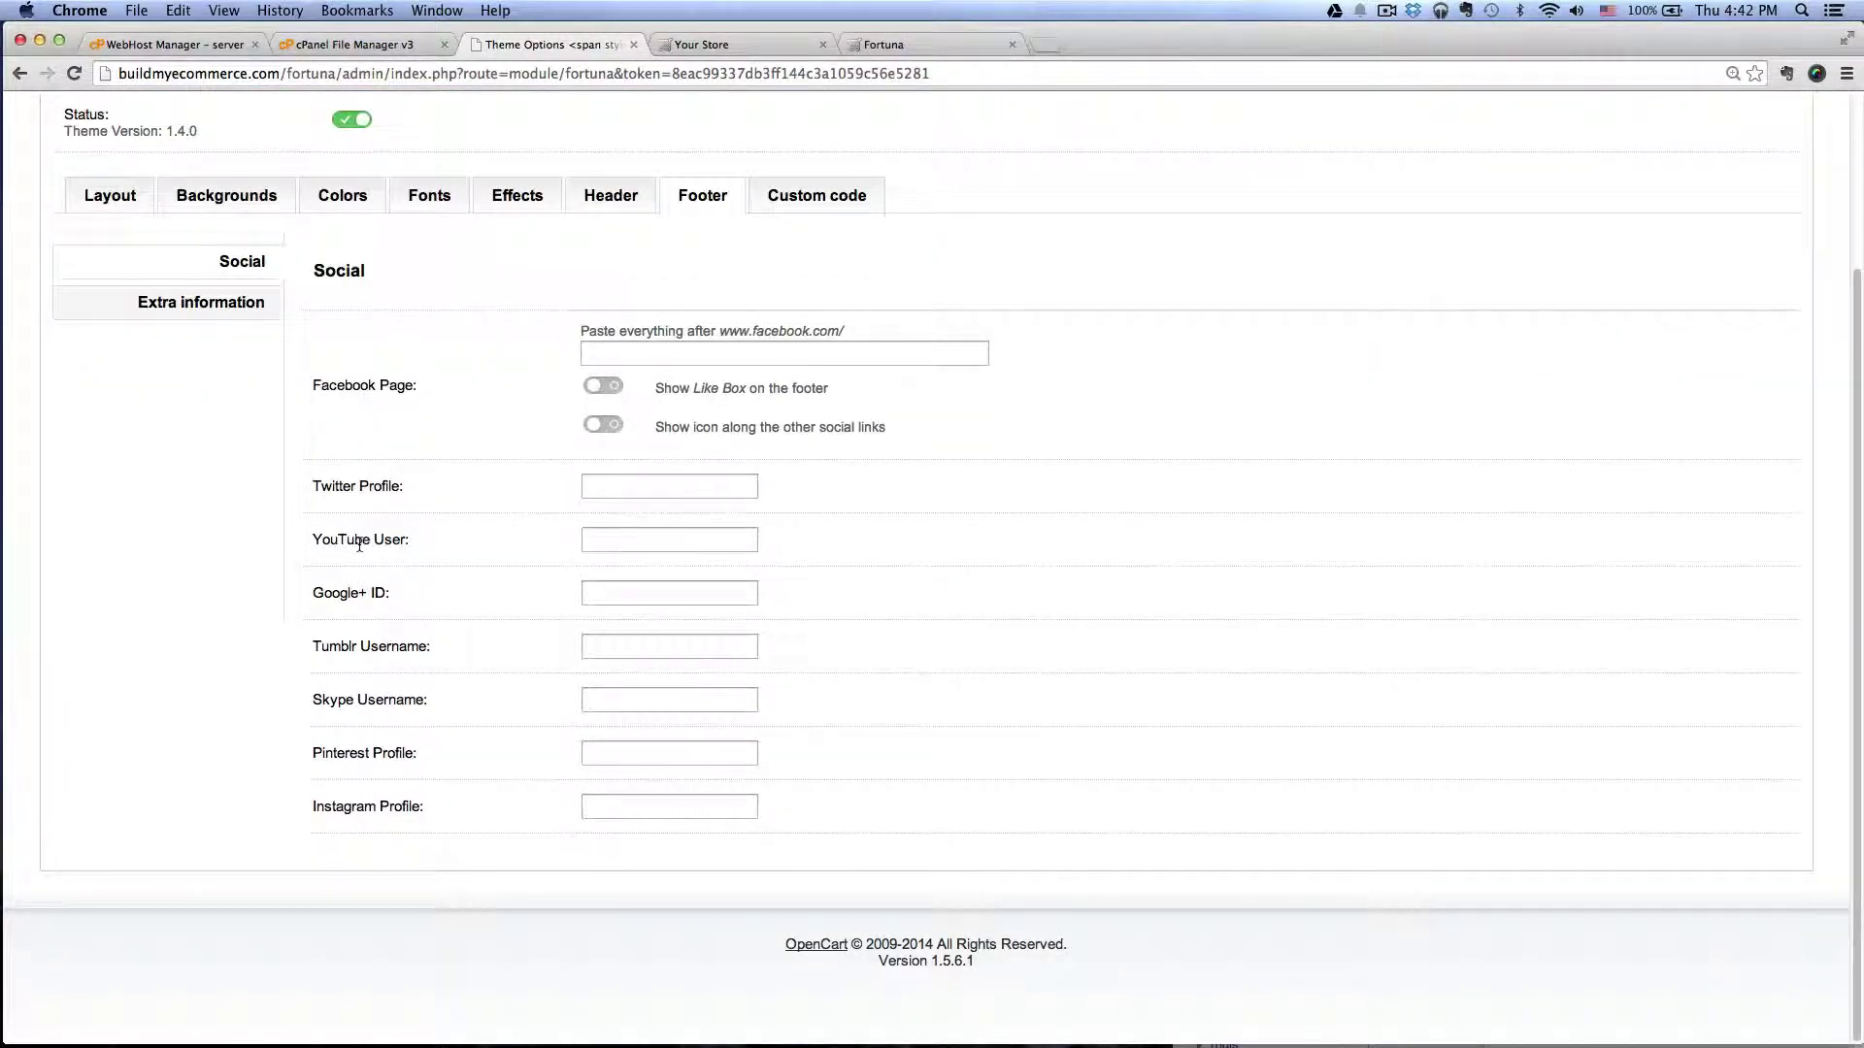
click(610, 538)
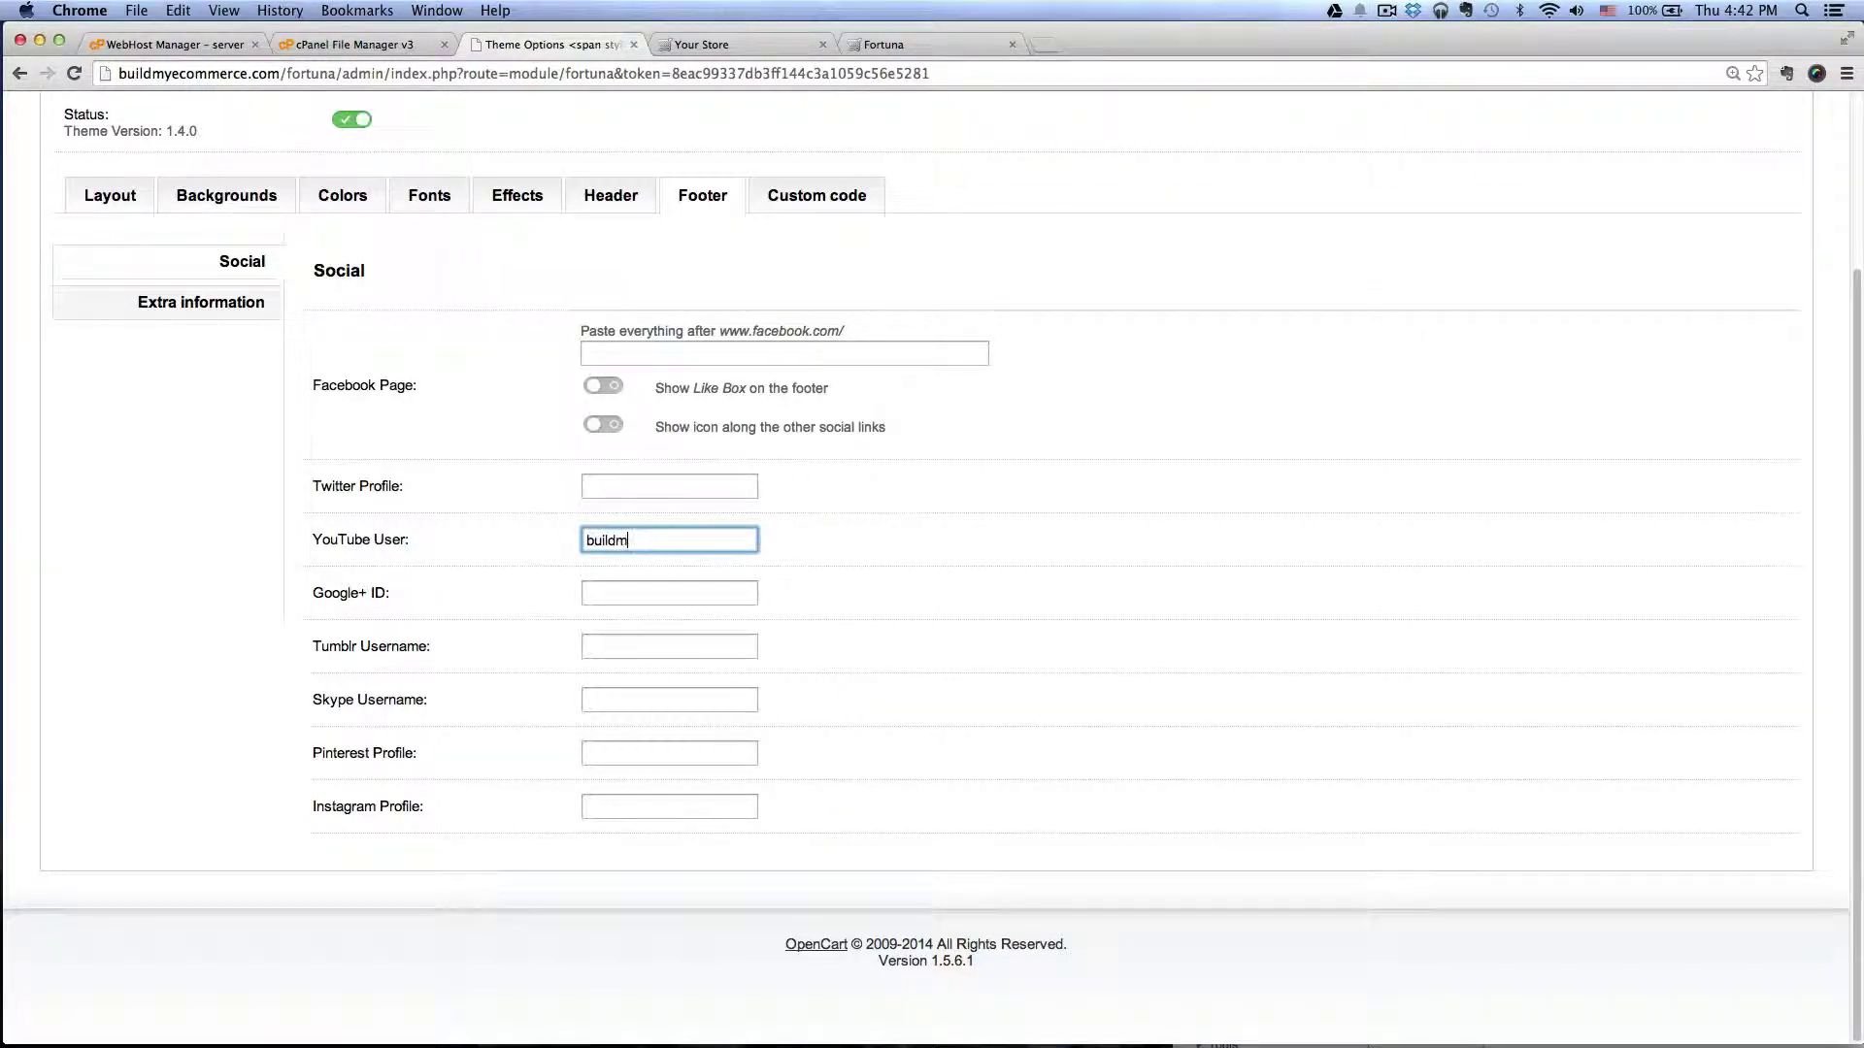
text(buildmyecom)
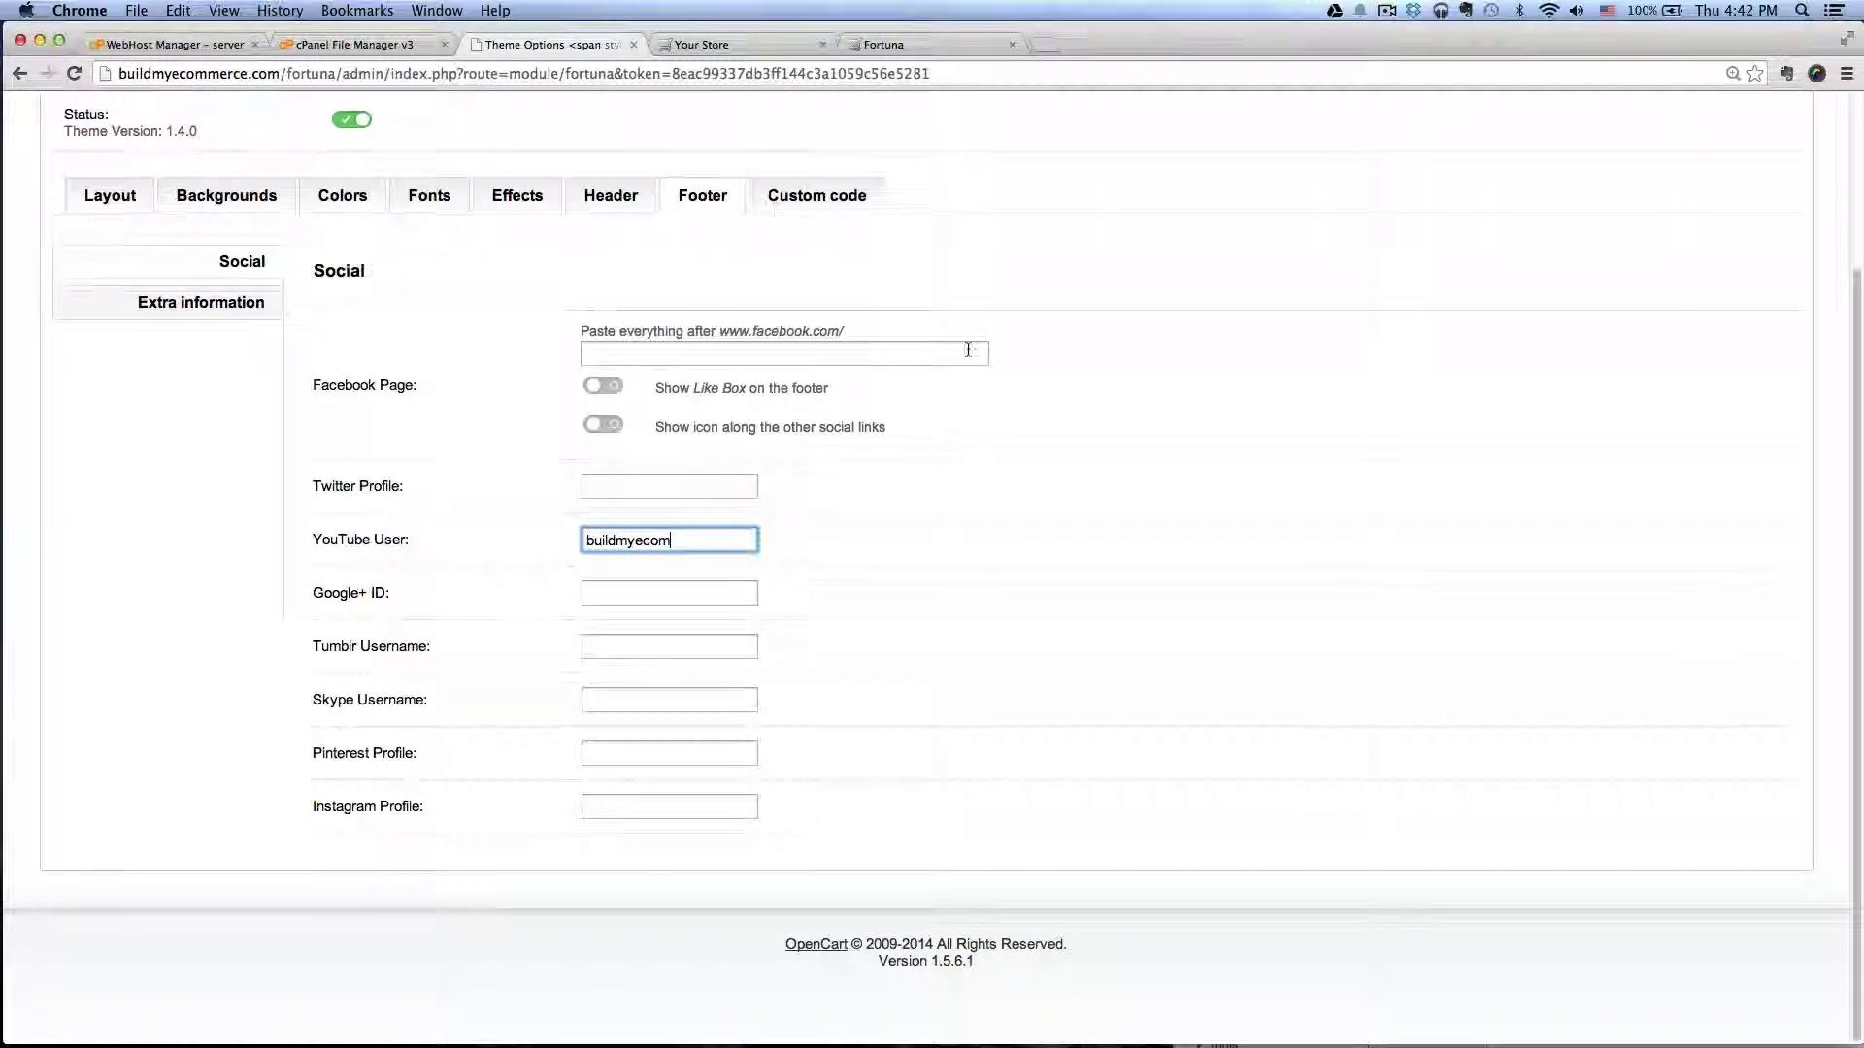
scroll(1165, 388, up, 3)
click(1672, 203)
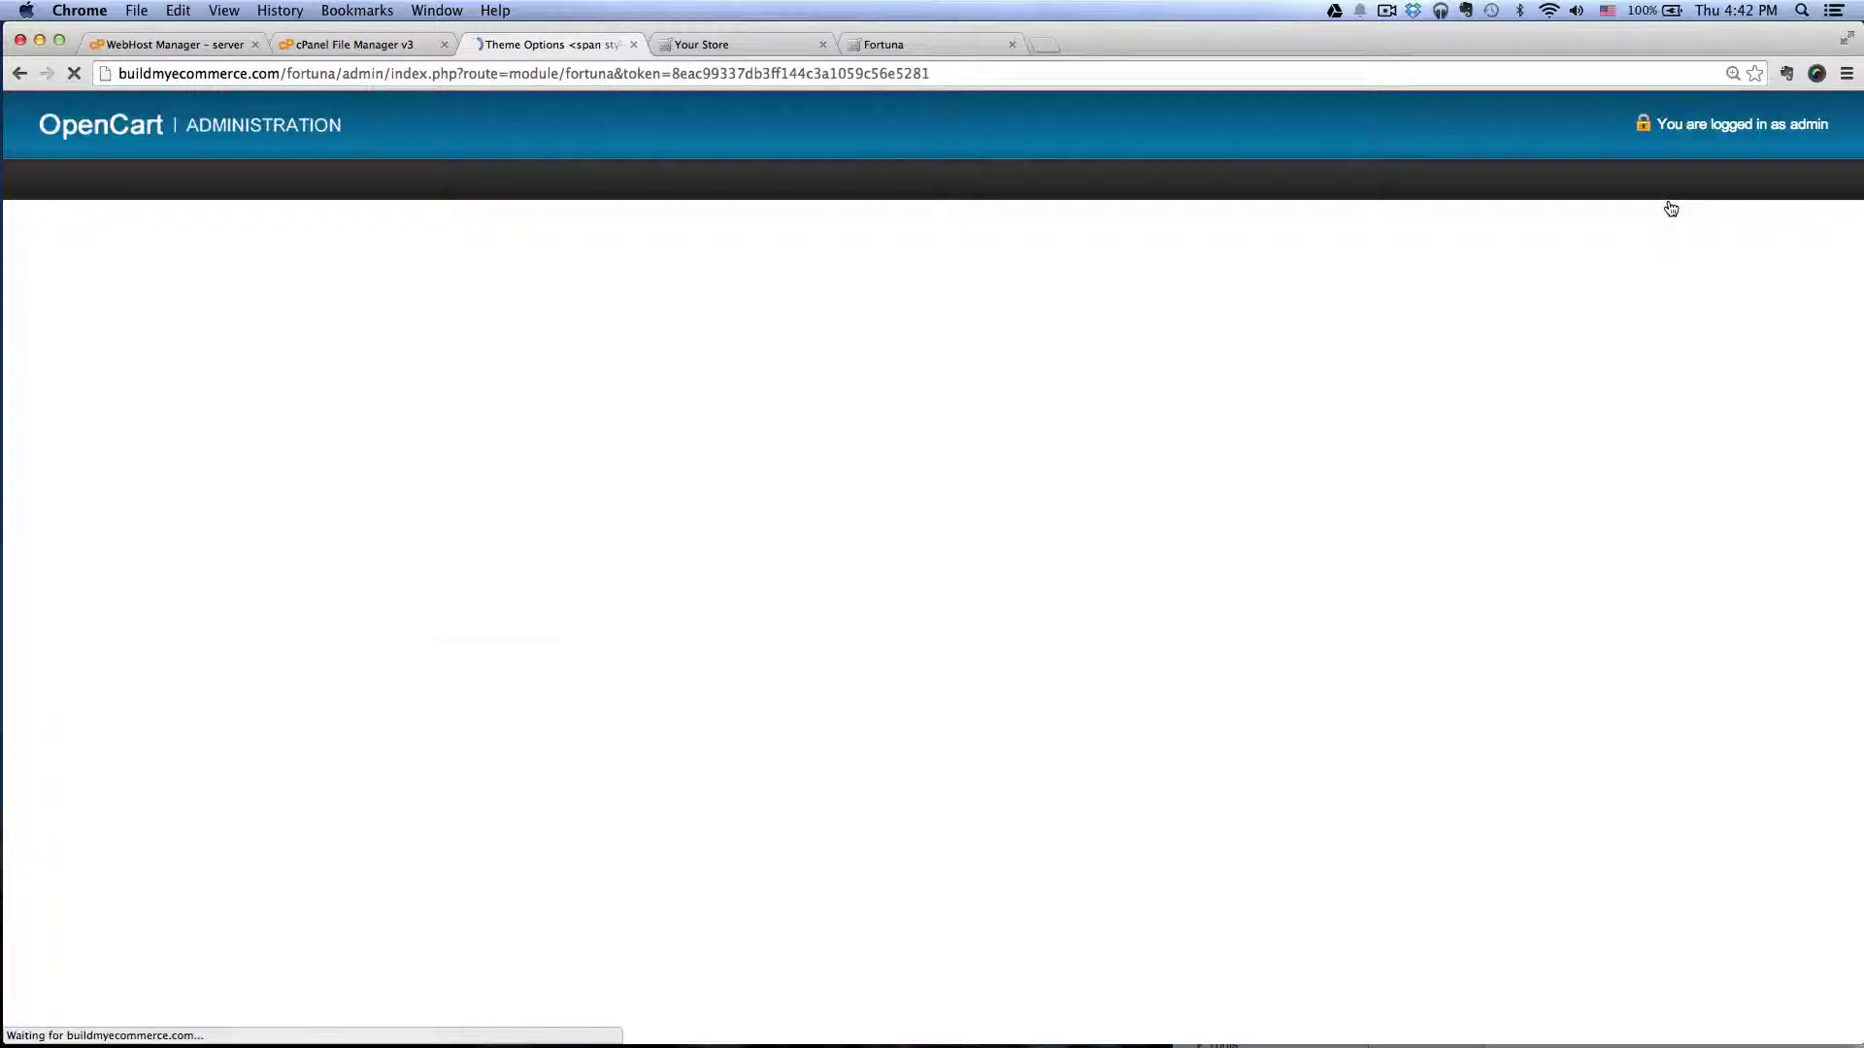
Reload the storefront and check its footer for the YouTube link
click(692, 47)
scroll(1463, 385, down, 10)
scroll(1463, 385, down, 3)
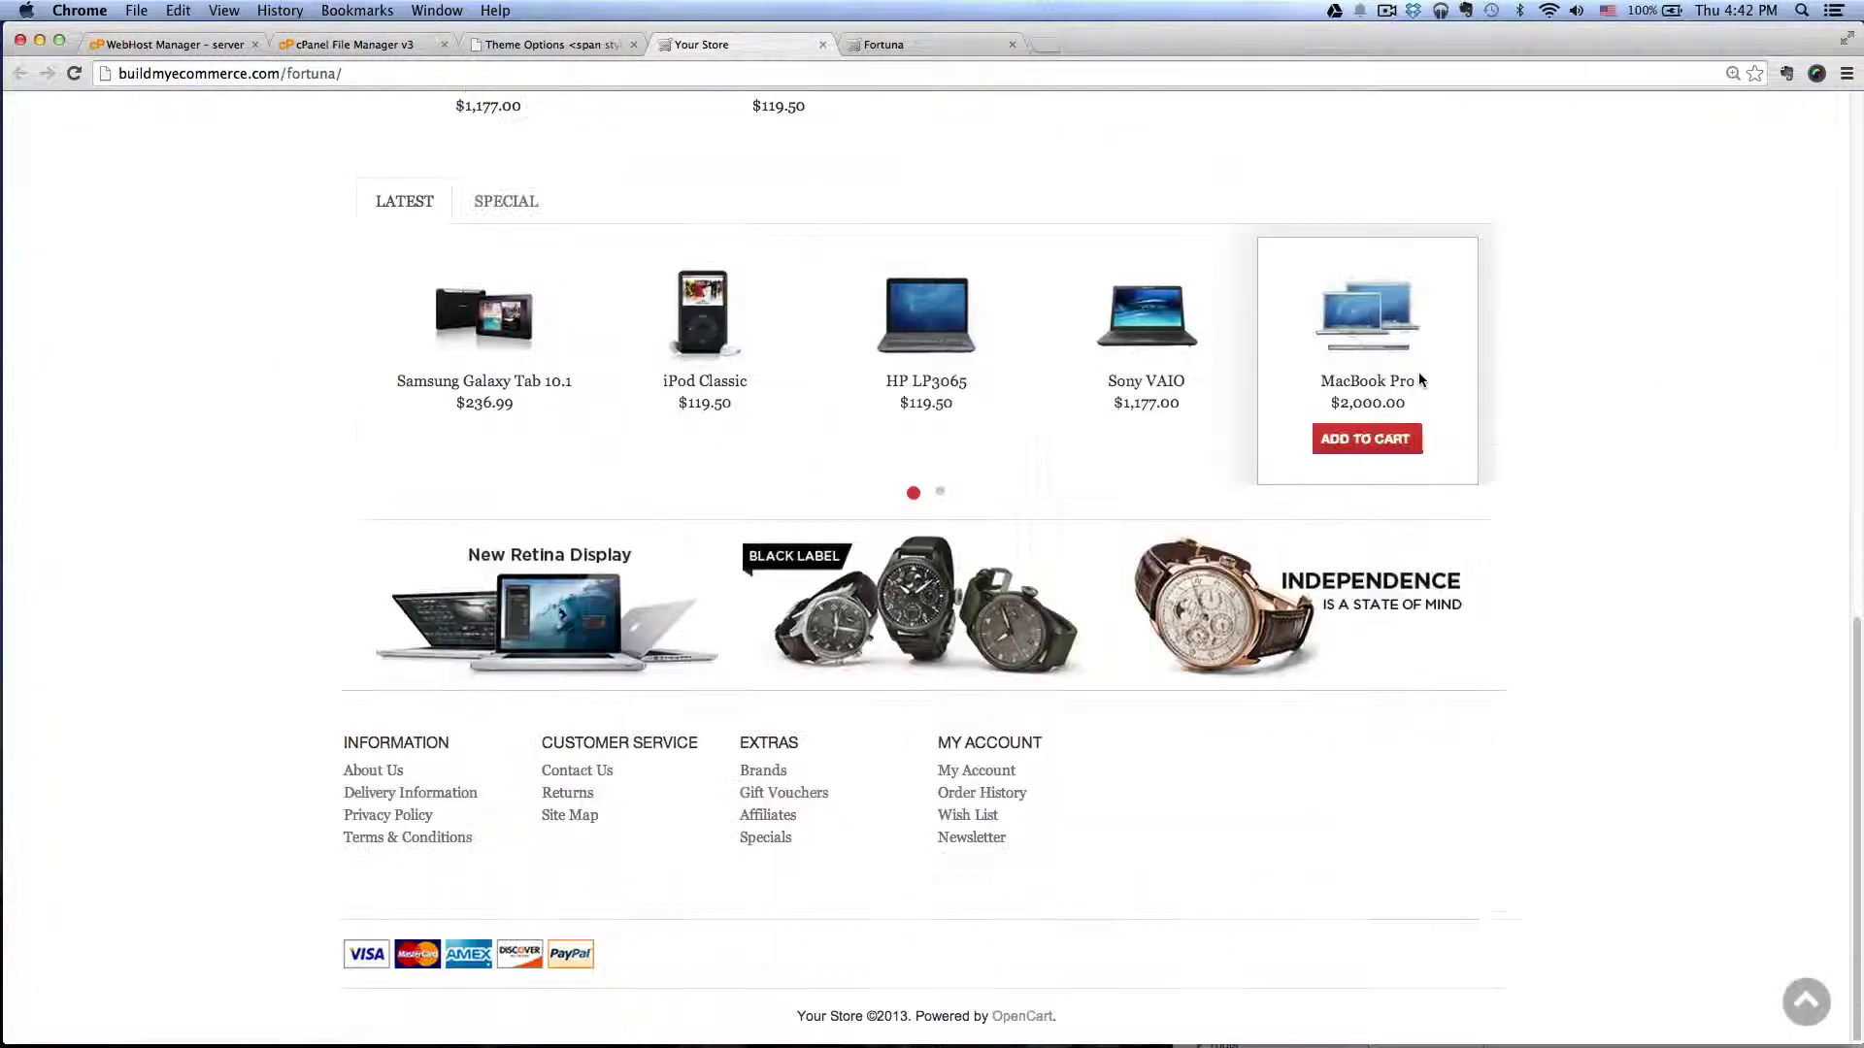
click(73, 73)
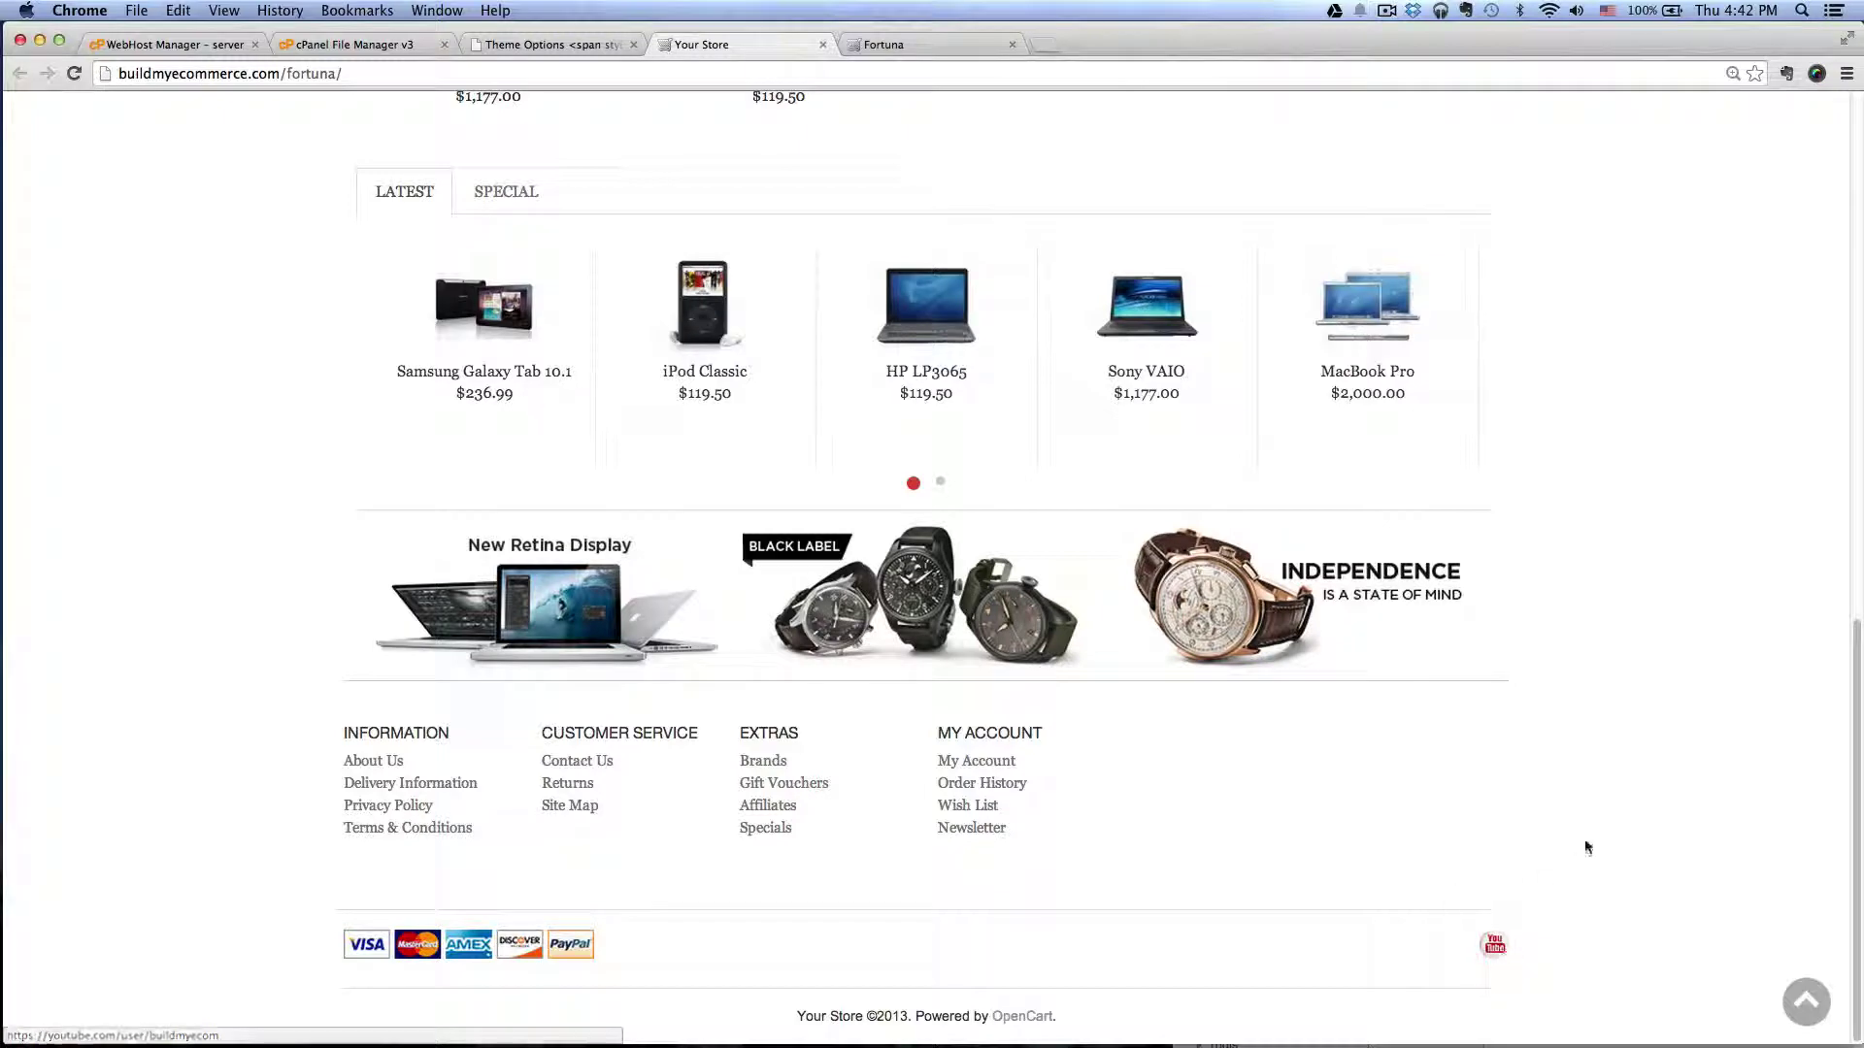
scroll(1585, 841, up, 15)
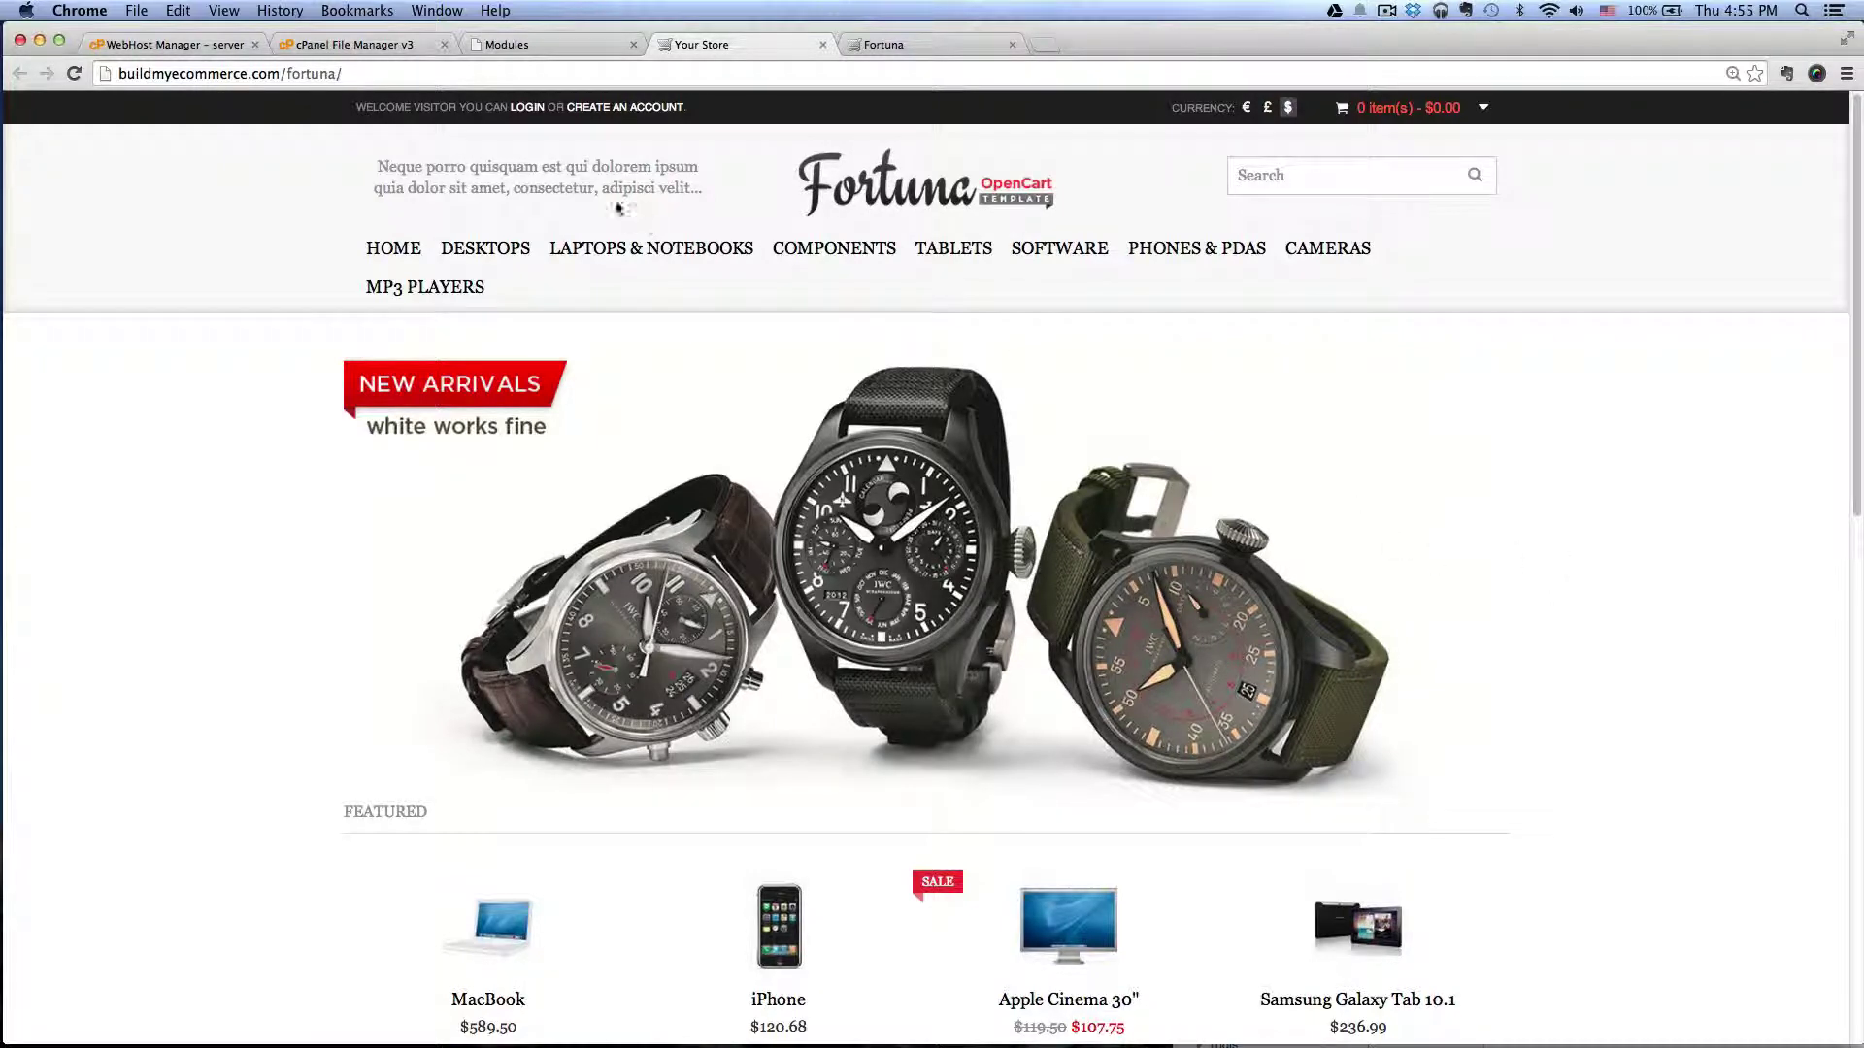
Delete all existing categories from the store's catalog, including those remaining after the first page of the list
click(550, 42)
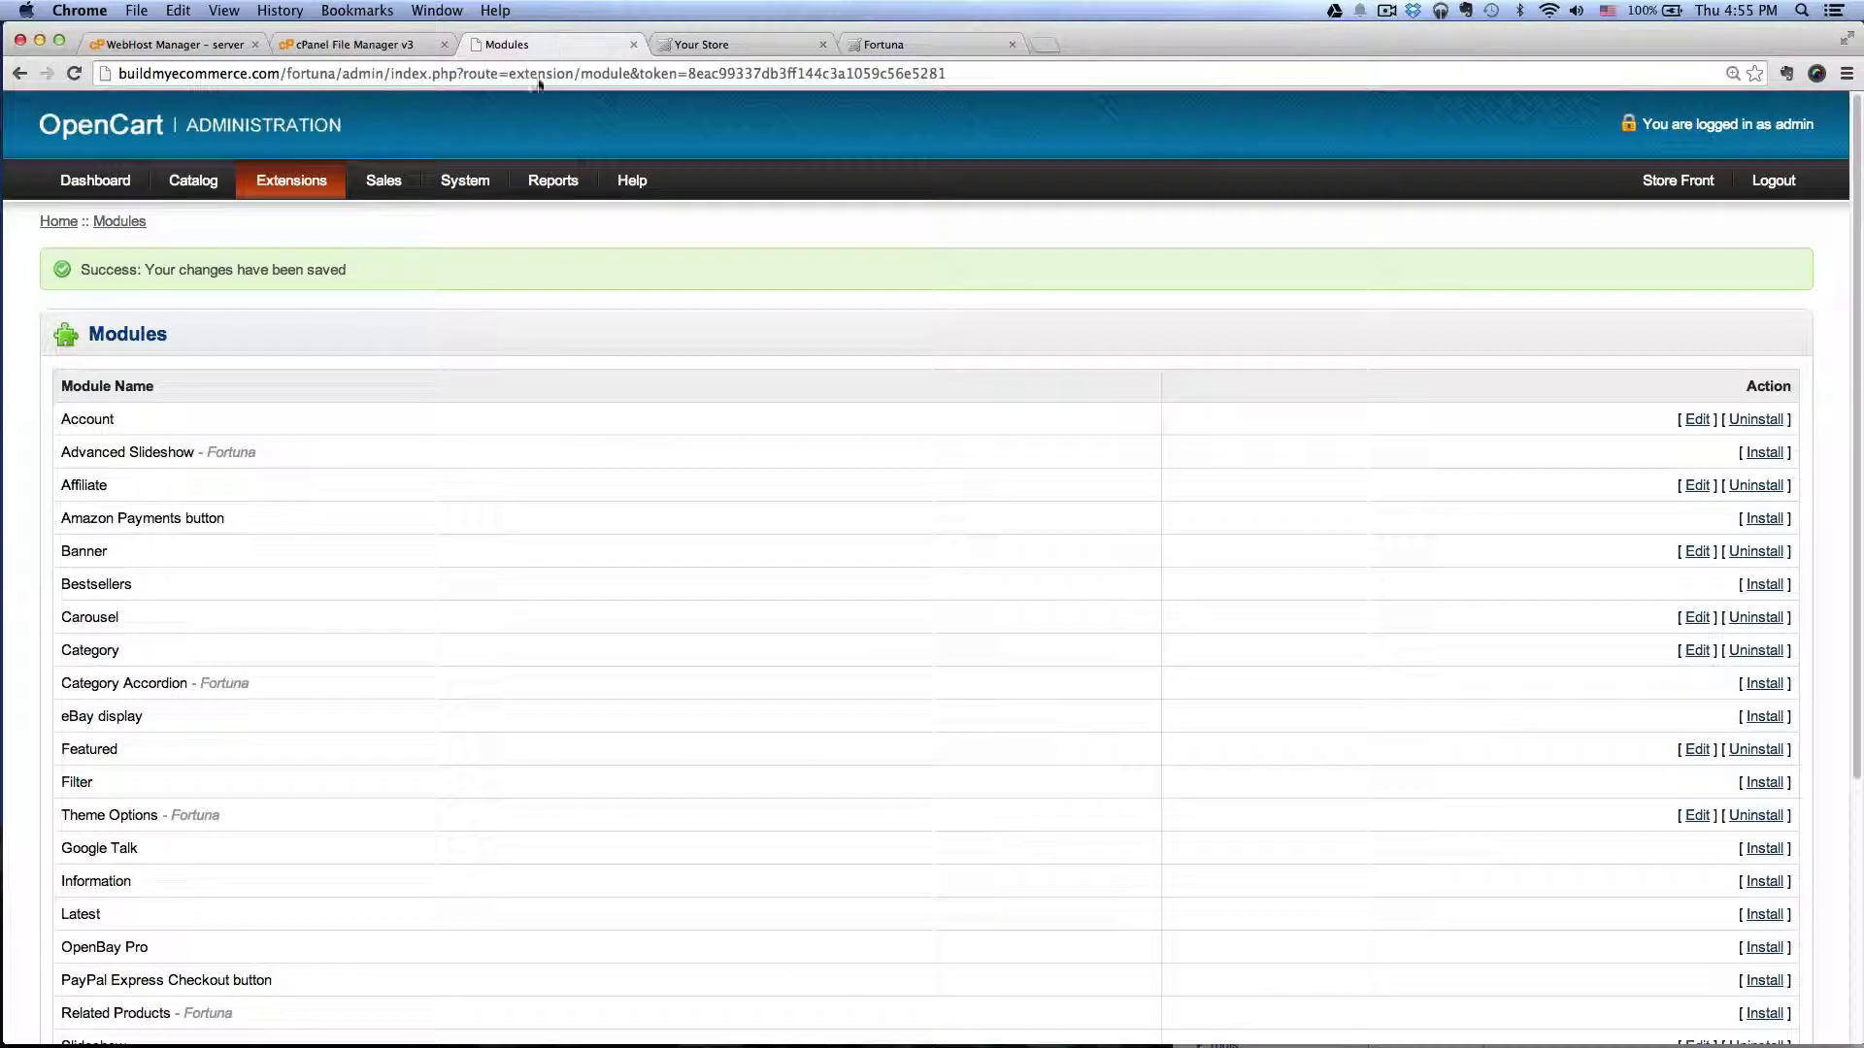
mouse_move(194, 180)
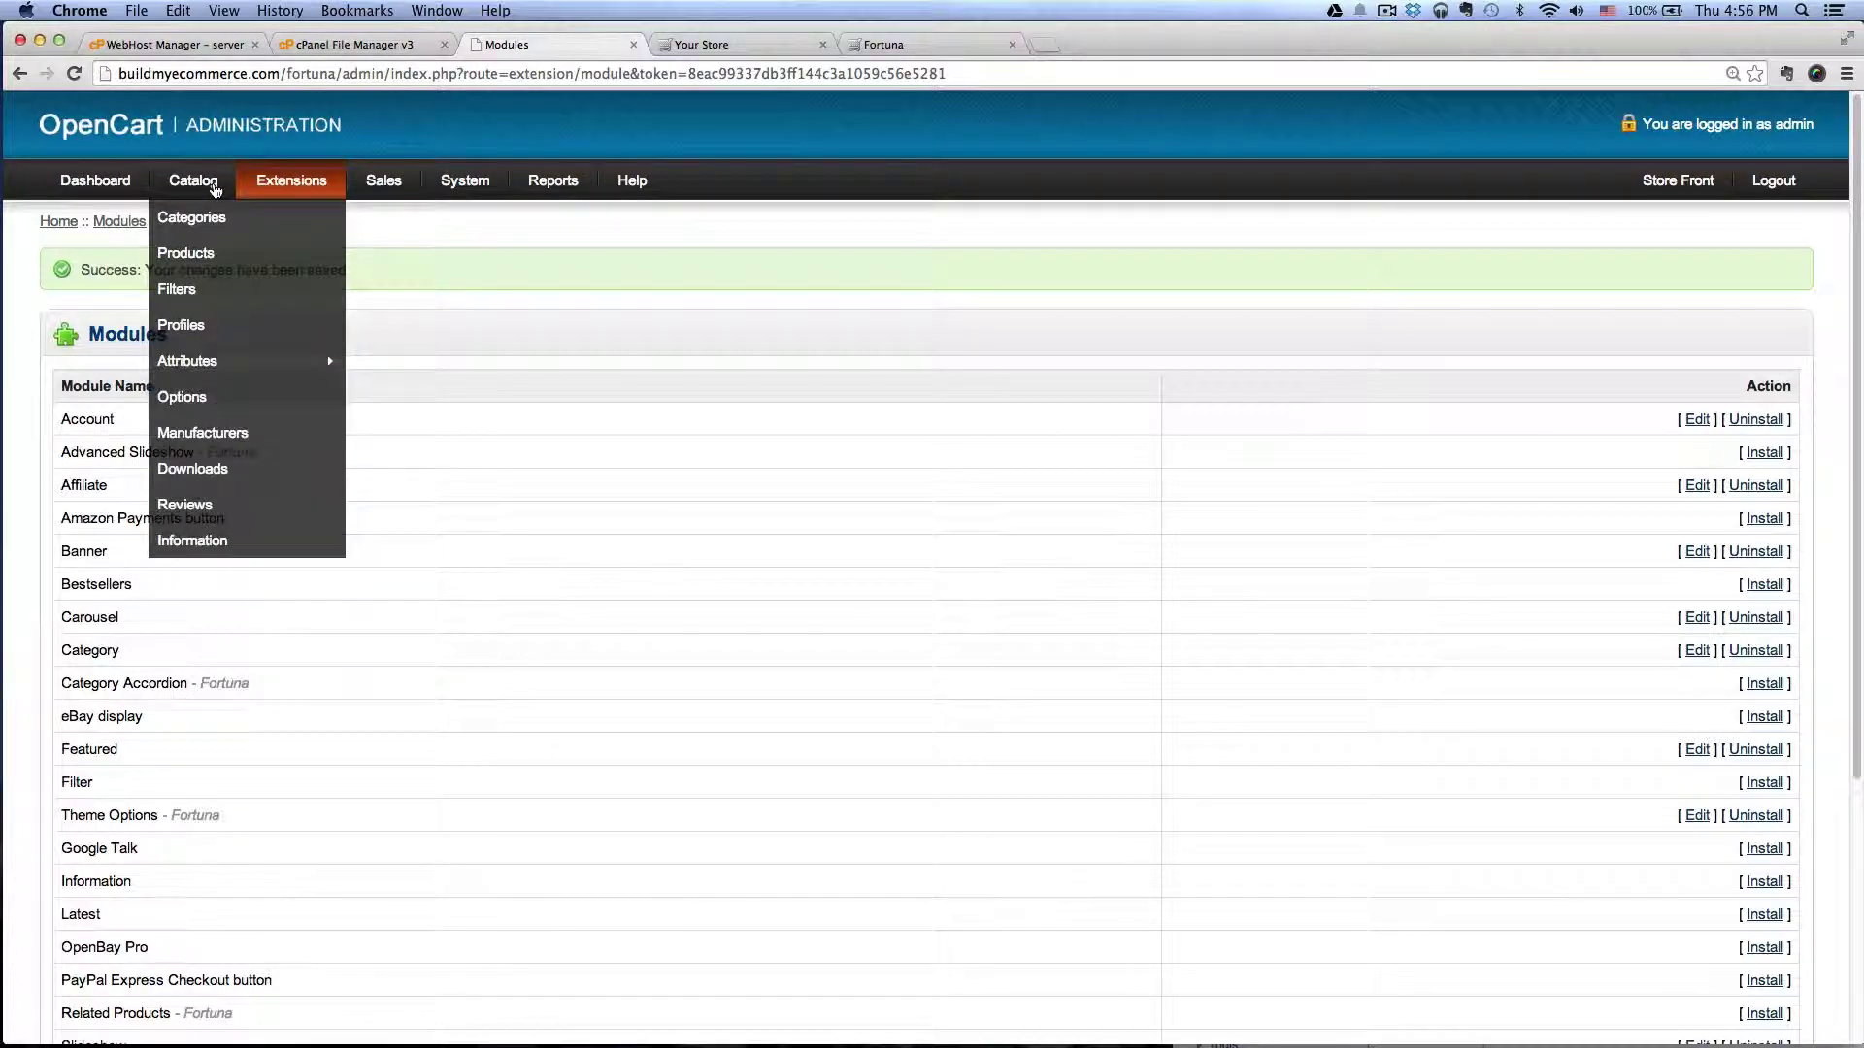
click(207, 220)
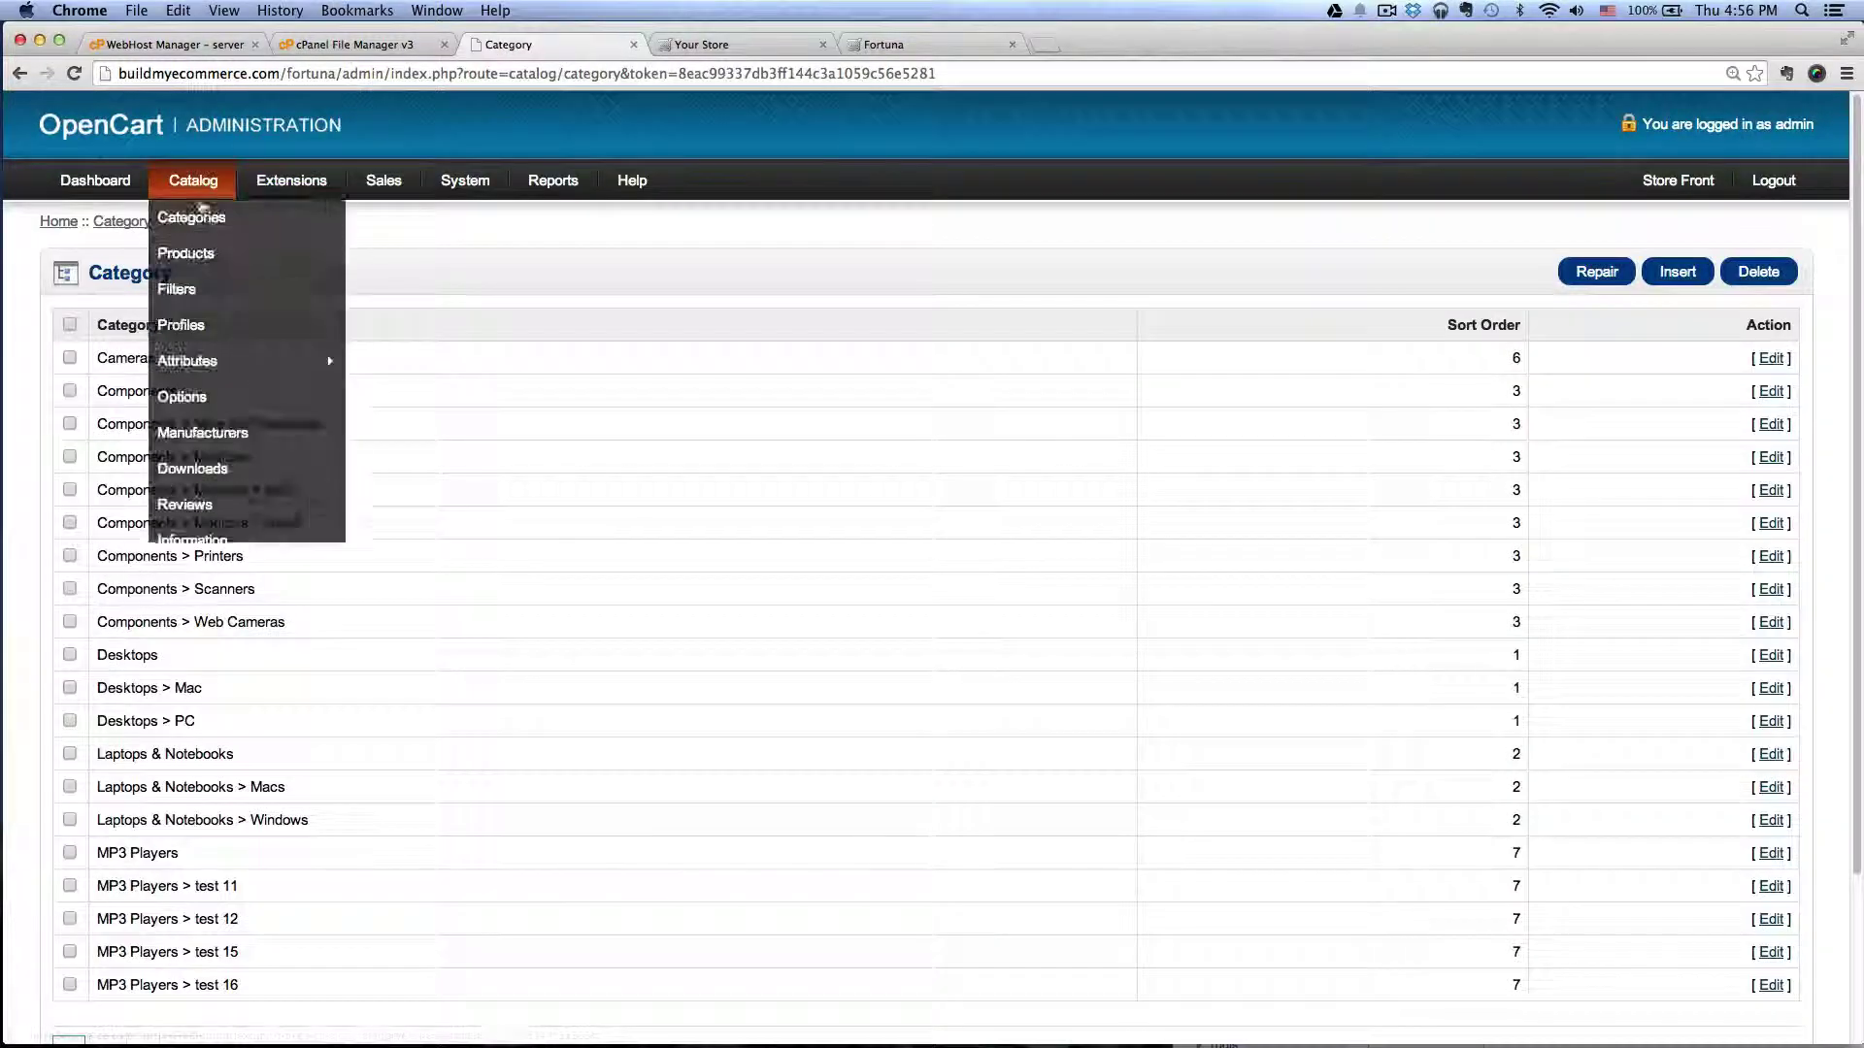
scroll(403, 351, down, 5)
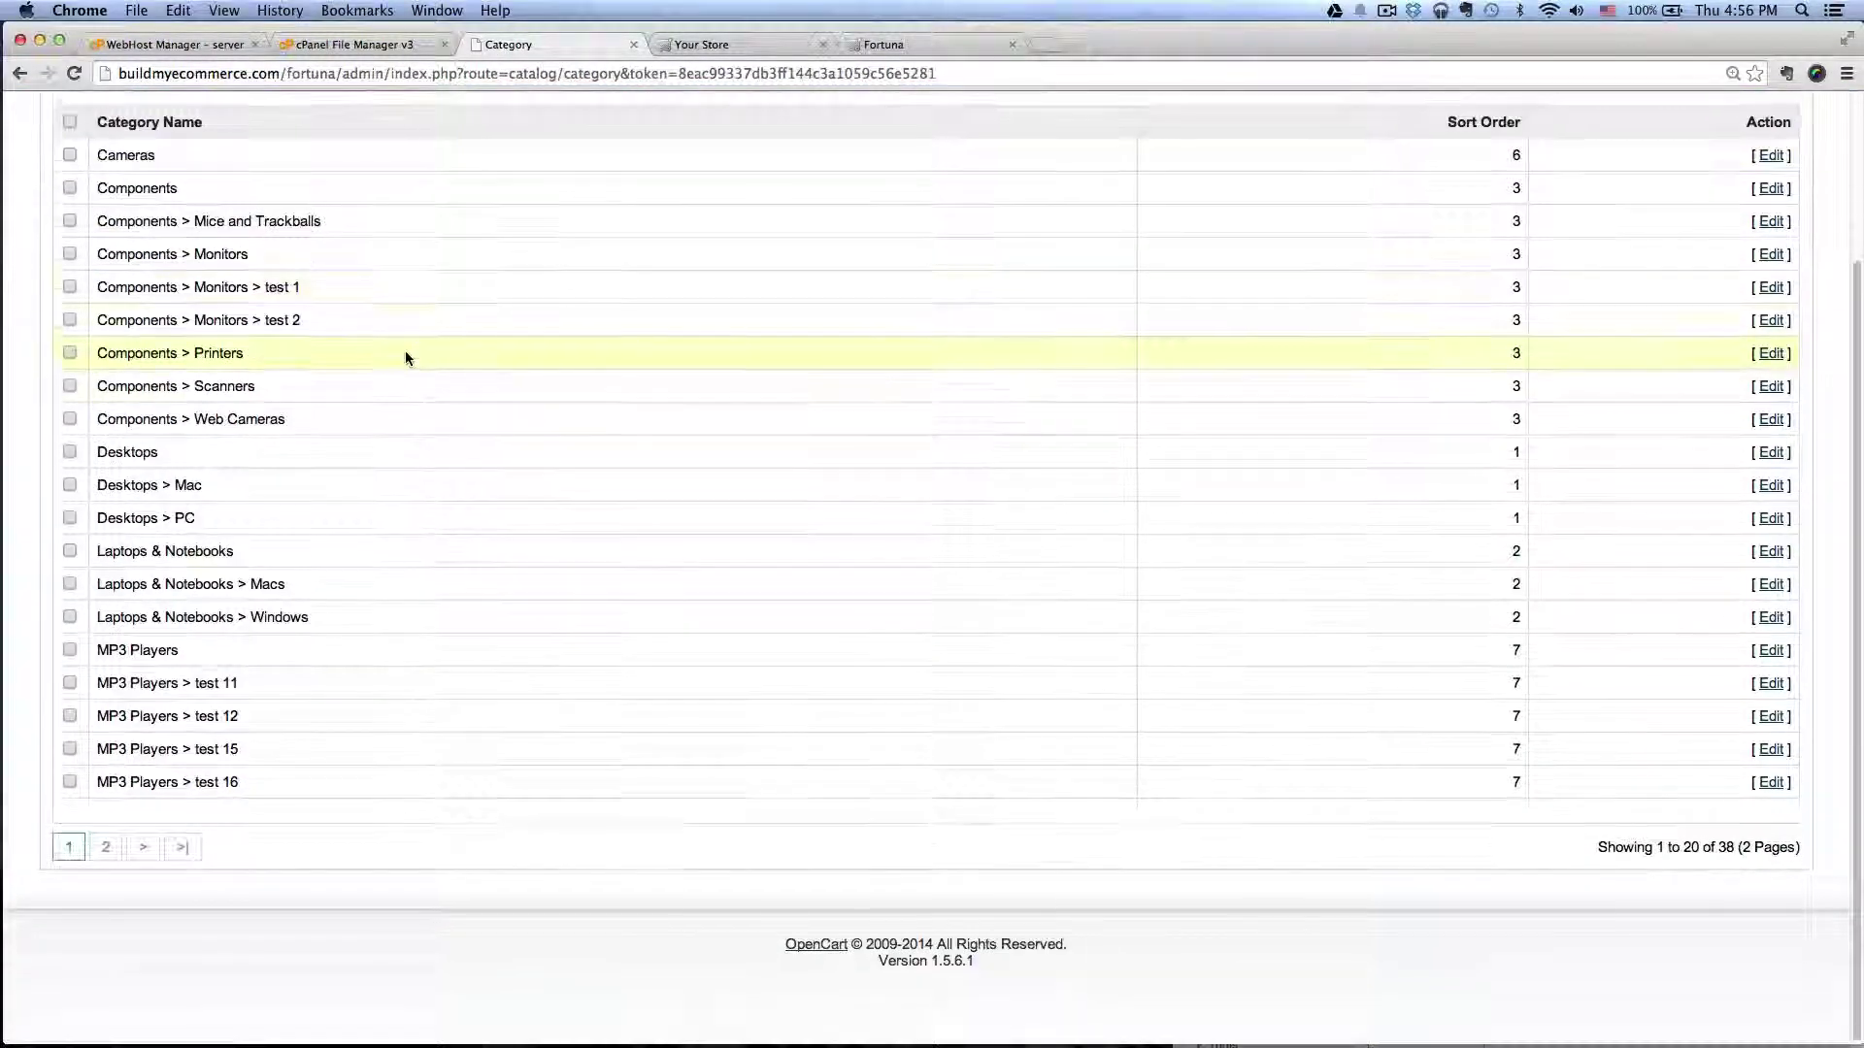
scroll(404, 351, up, 3)
click(69, 204)
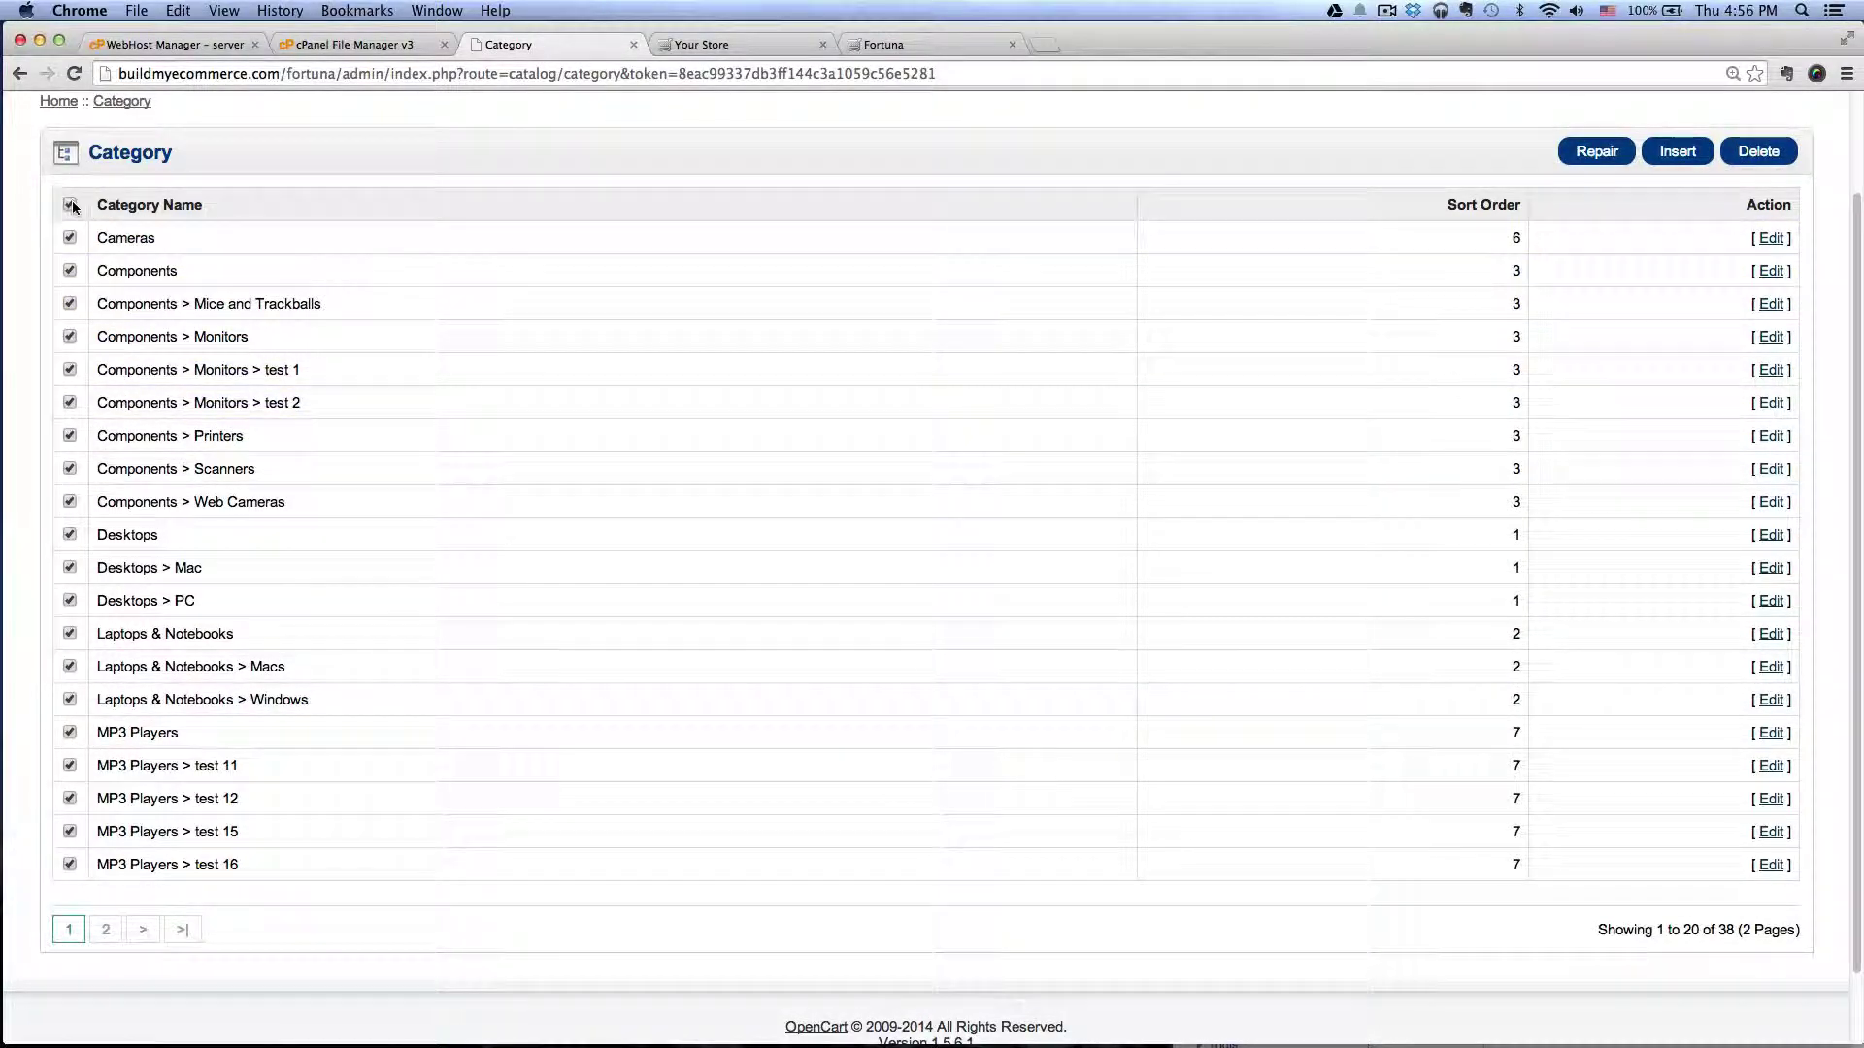
click(69, 204)
scroll(69, 212, up, 3)
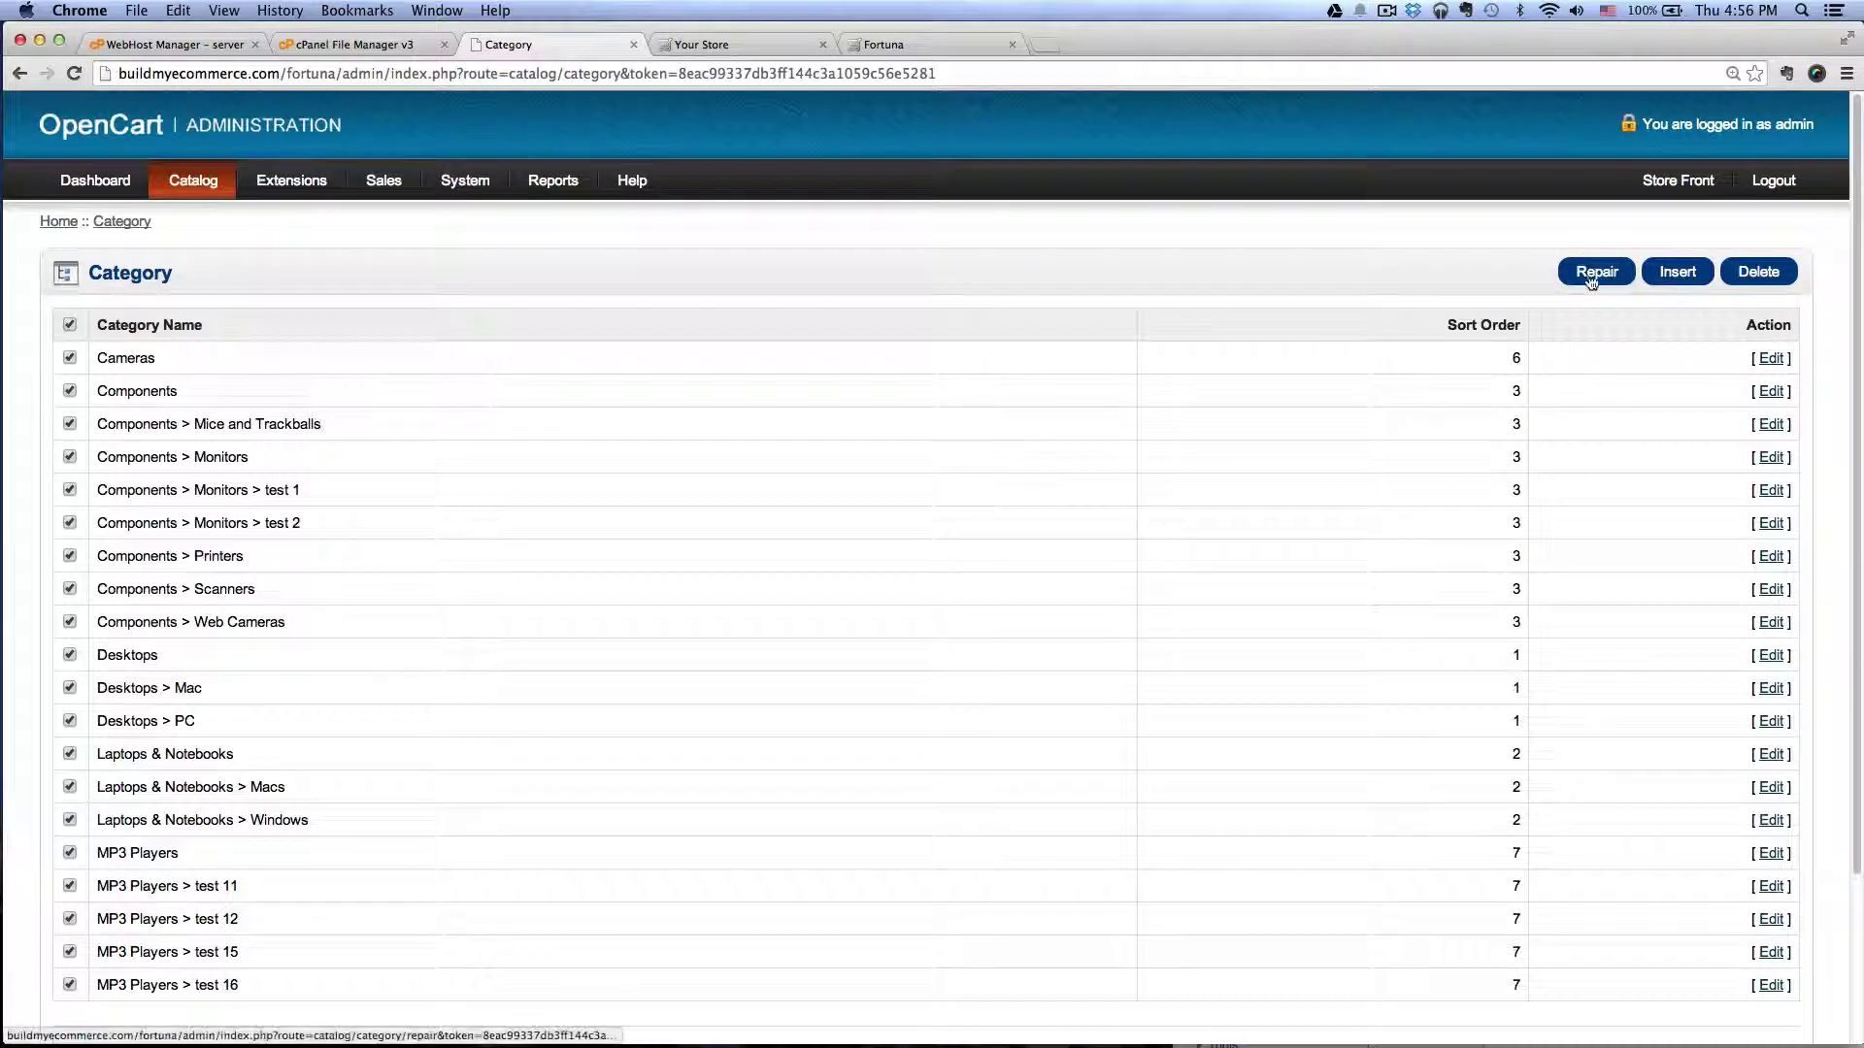
click(1746, 274)
click(1078, 365)
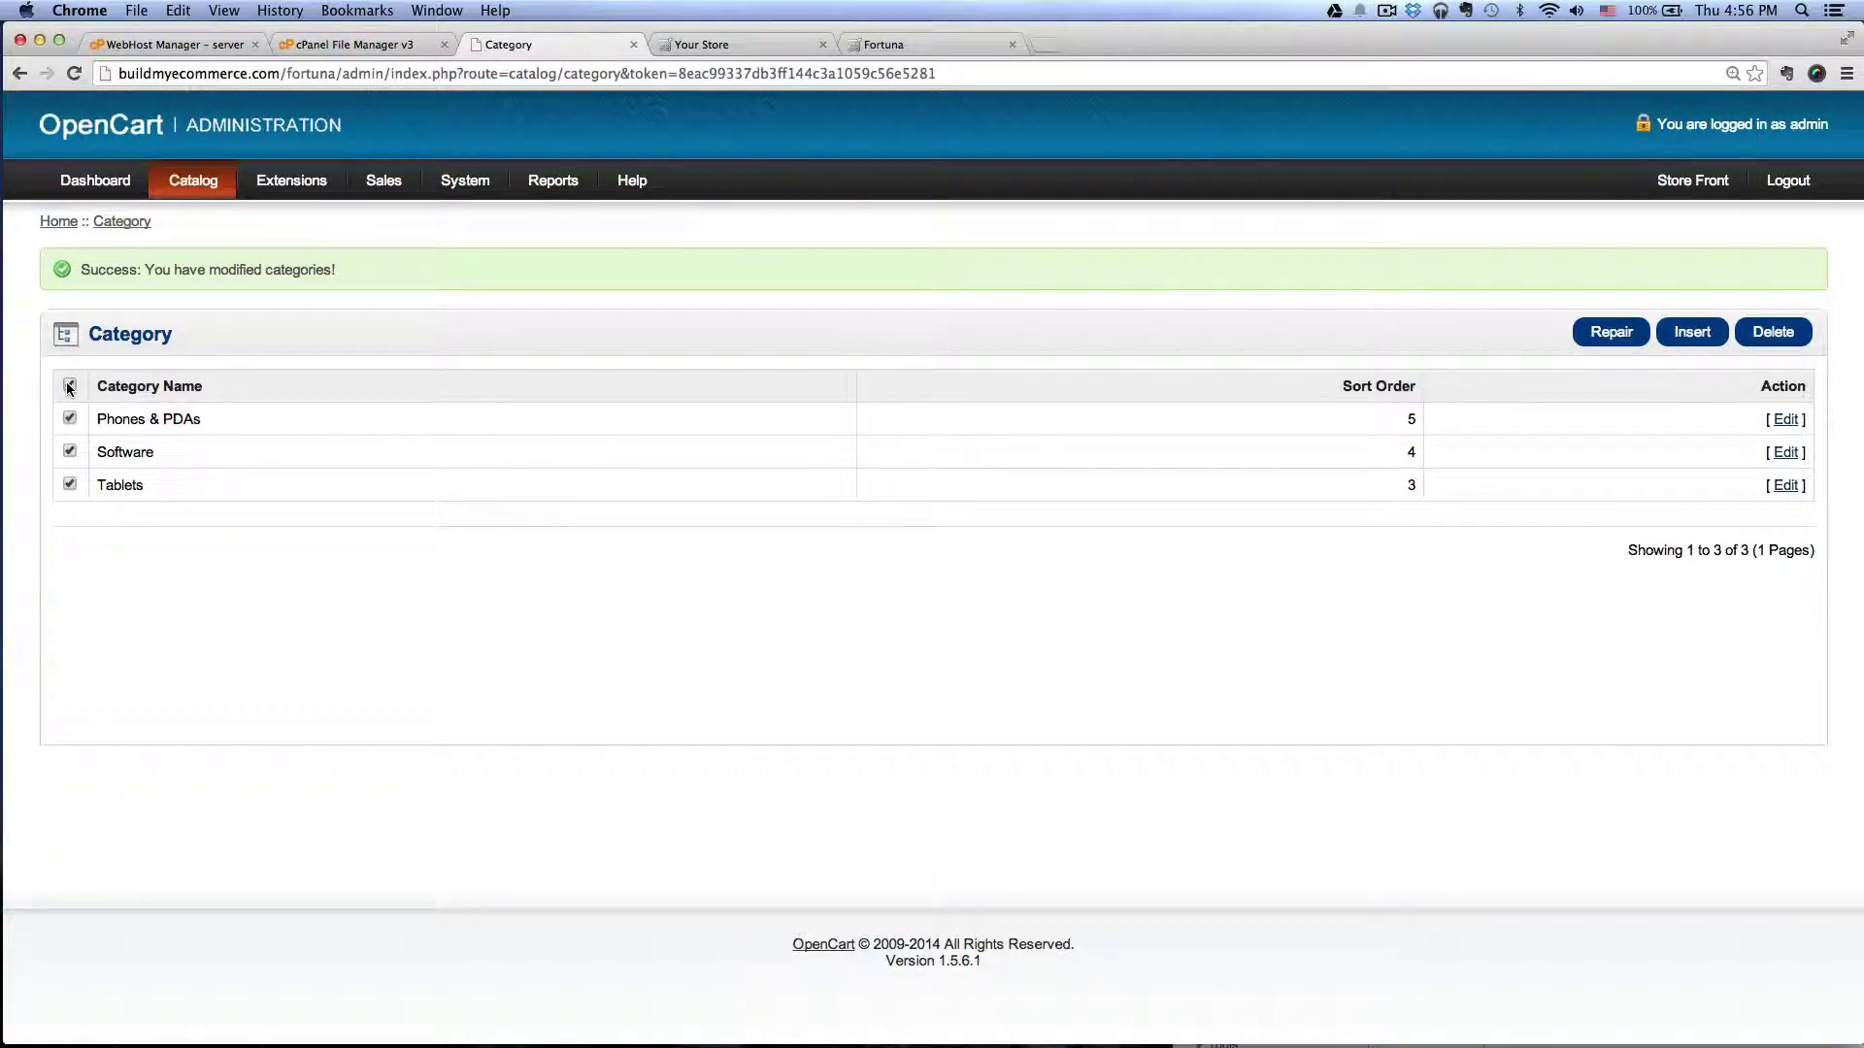
click(1777, 333)
click(1070, 362)
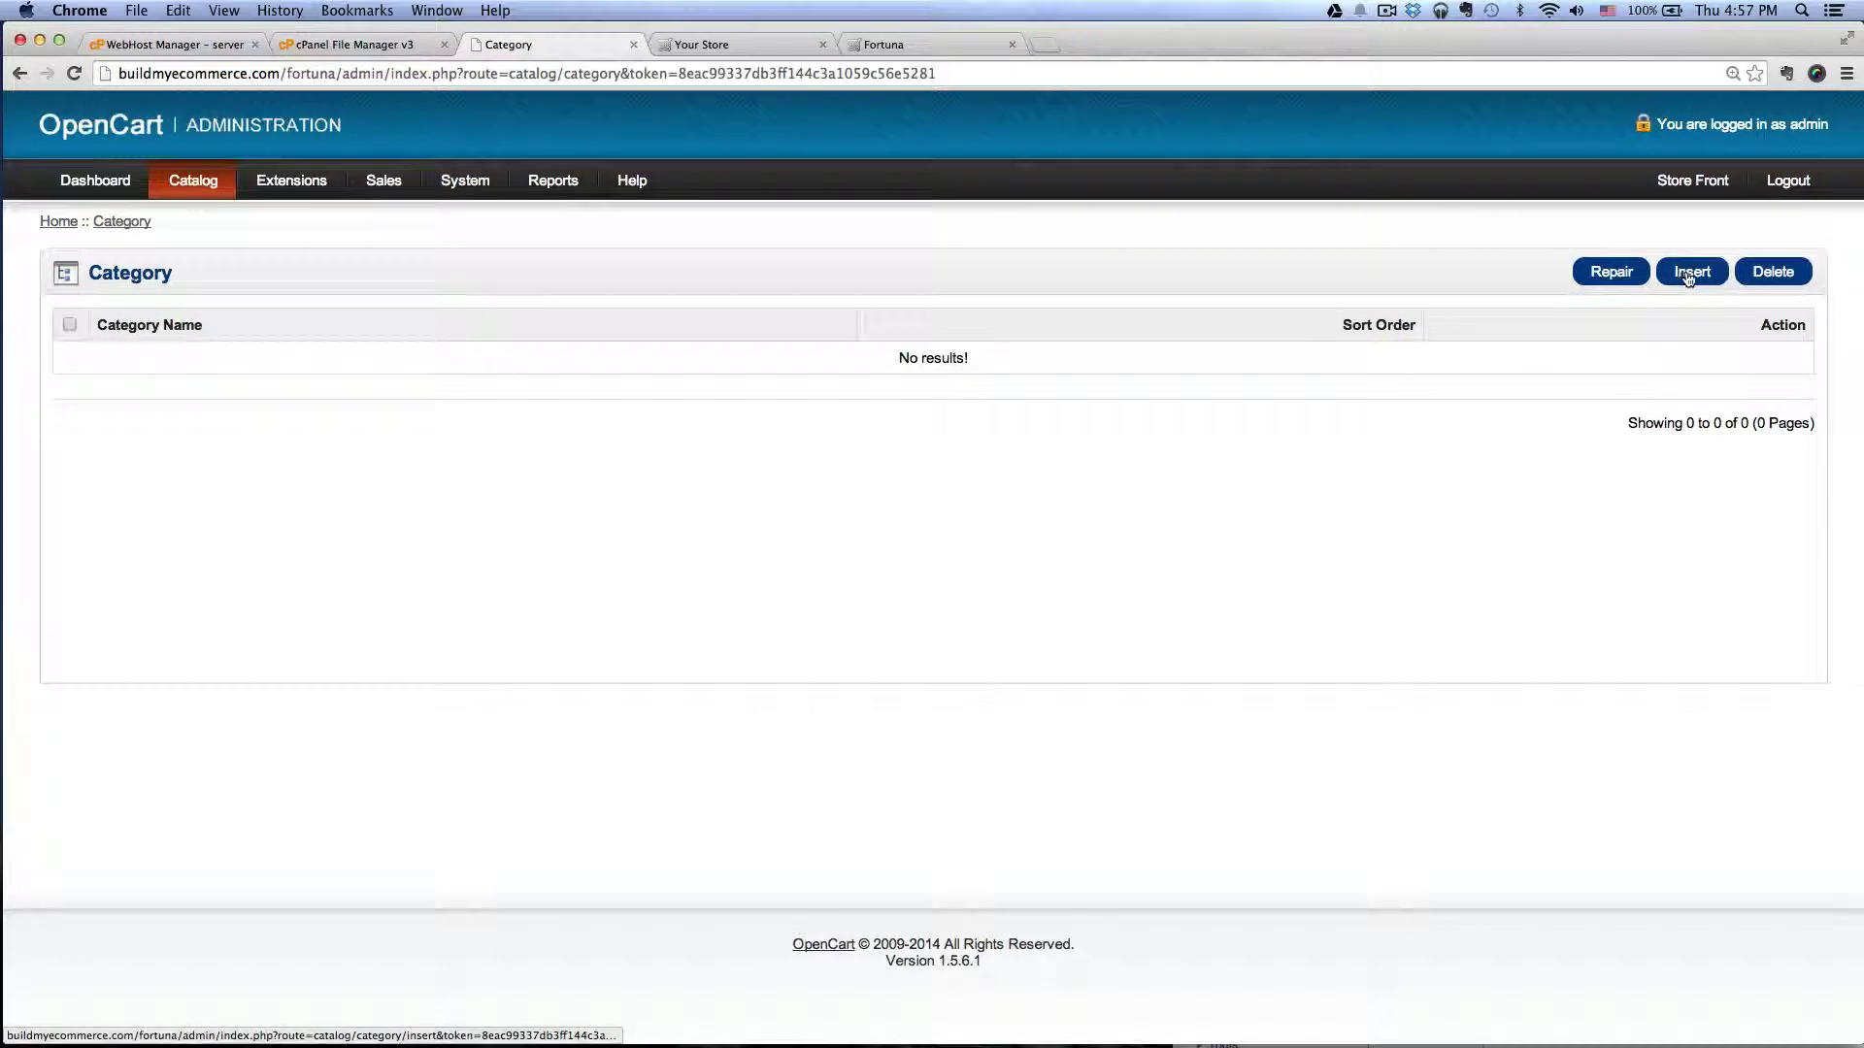
Start a new category named "Watches", matching the first product category in the Fortuna demo's menu
click(1689, 277)
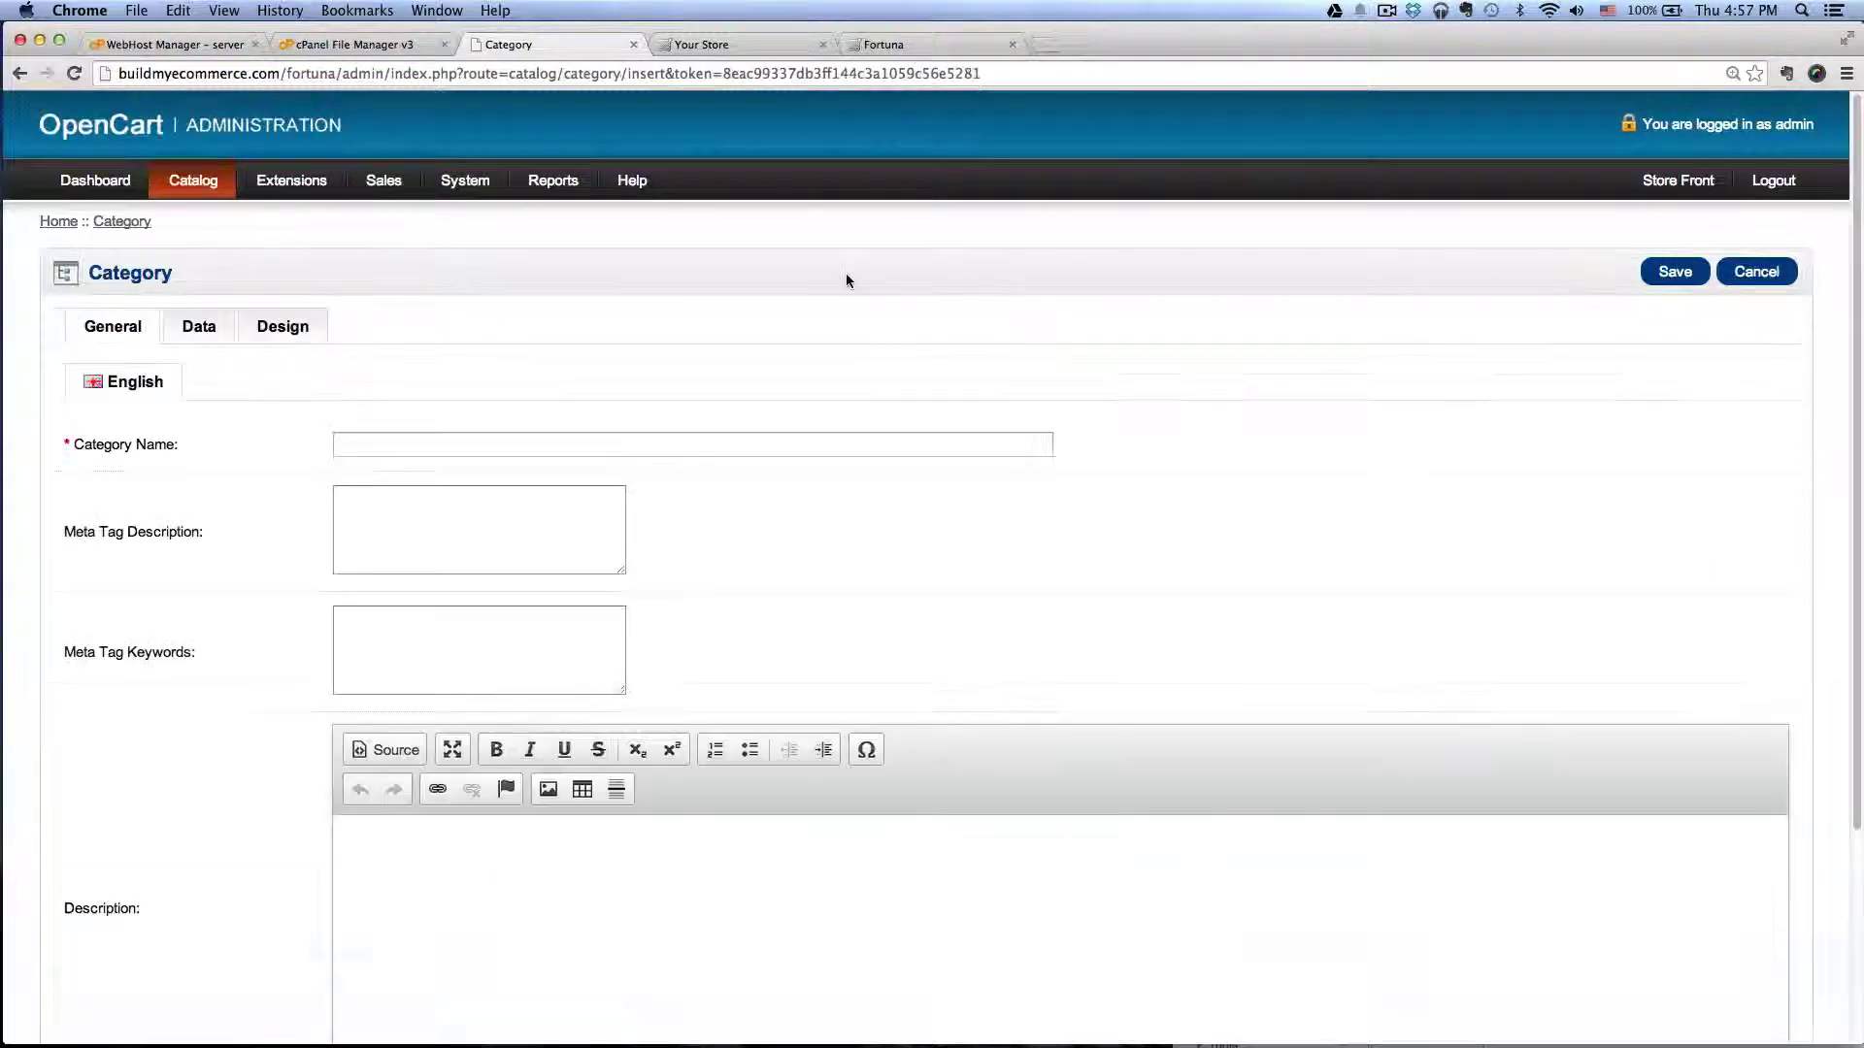
click(901, 46)
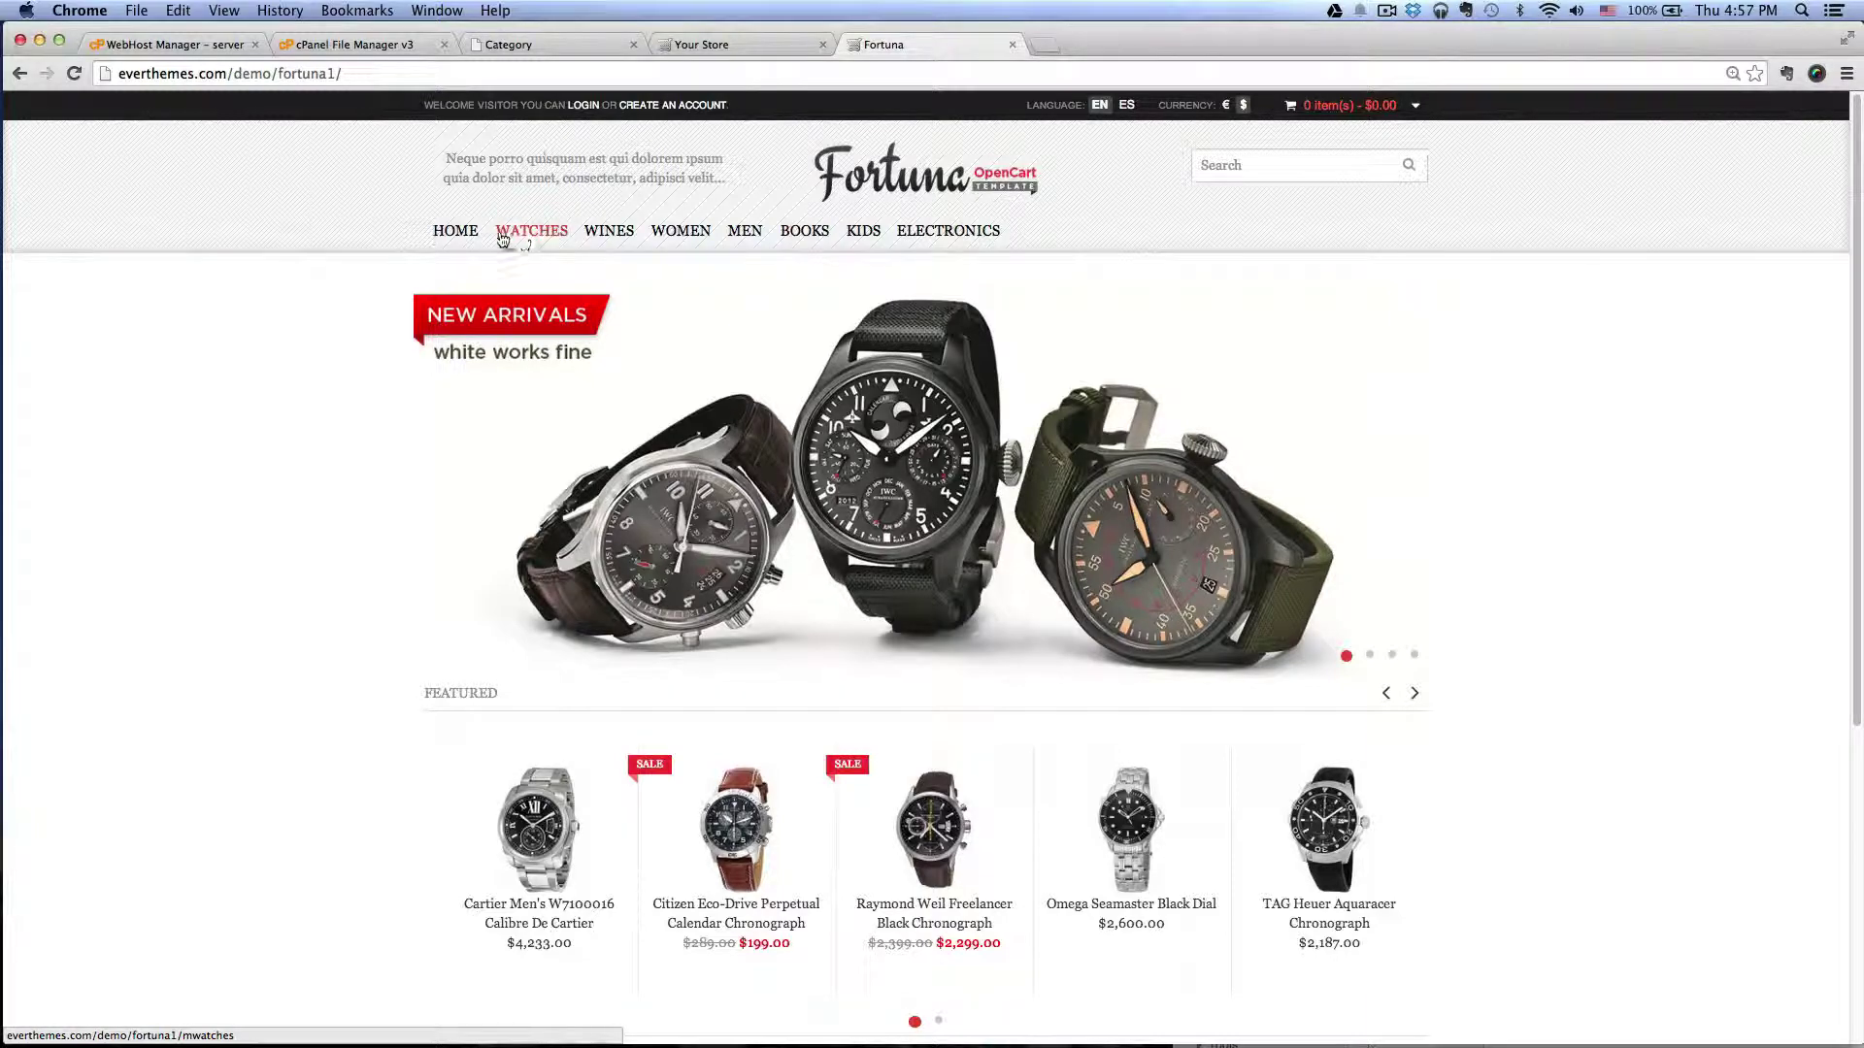
click(543, 45)
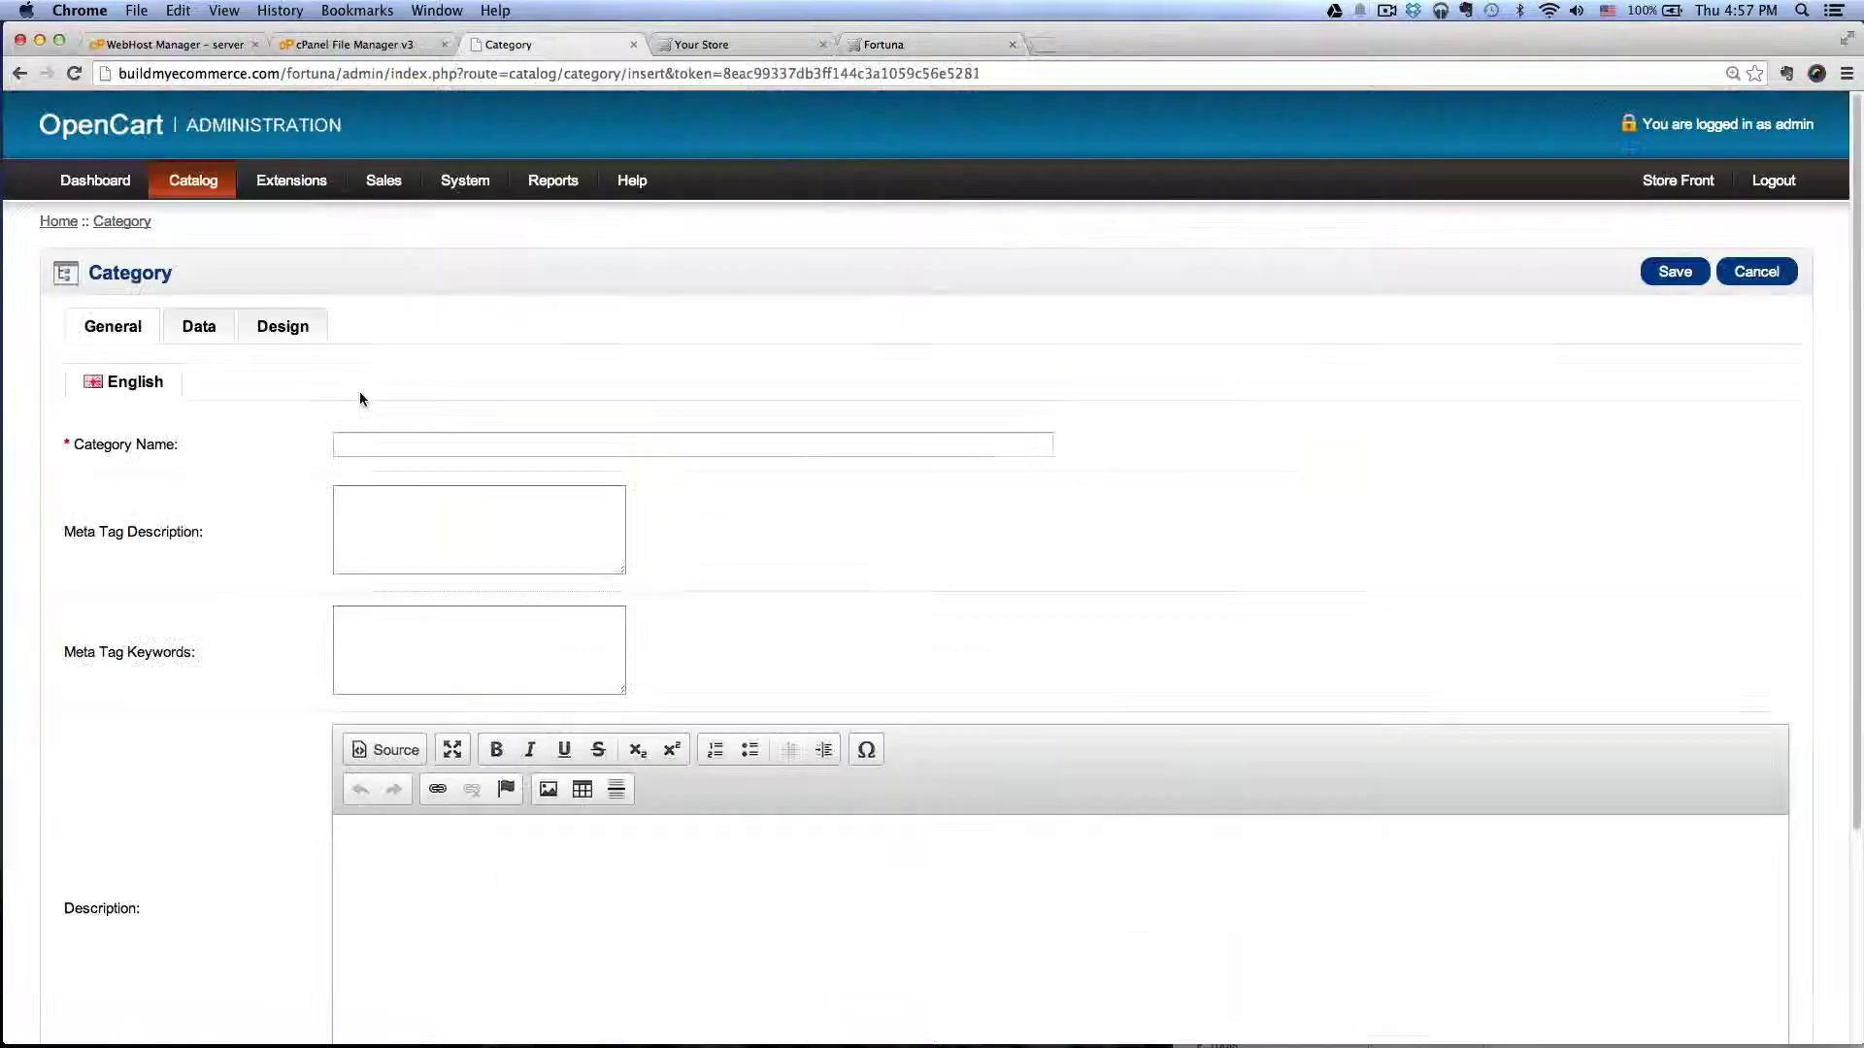
click(394, 444)
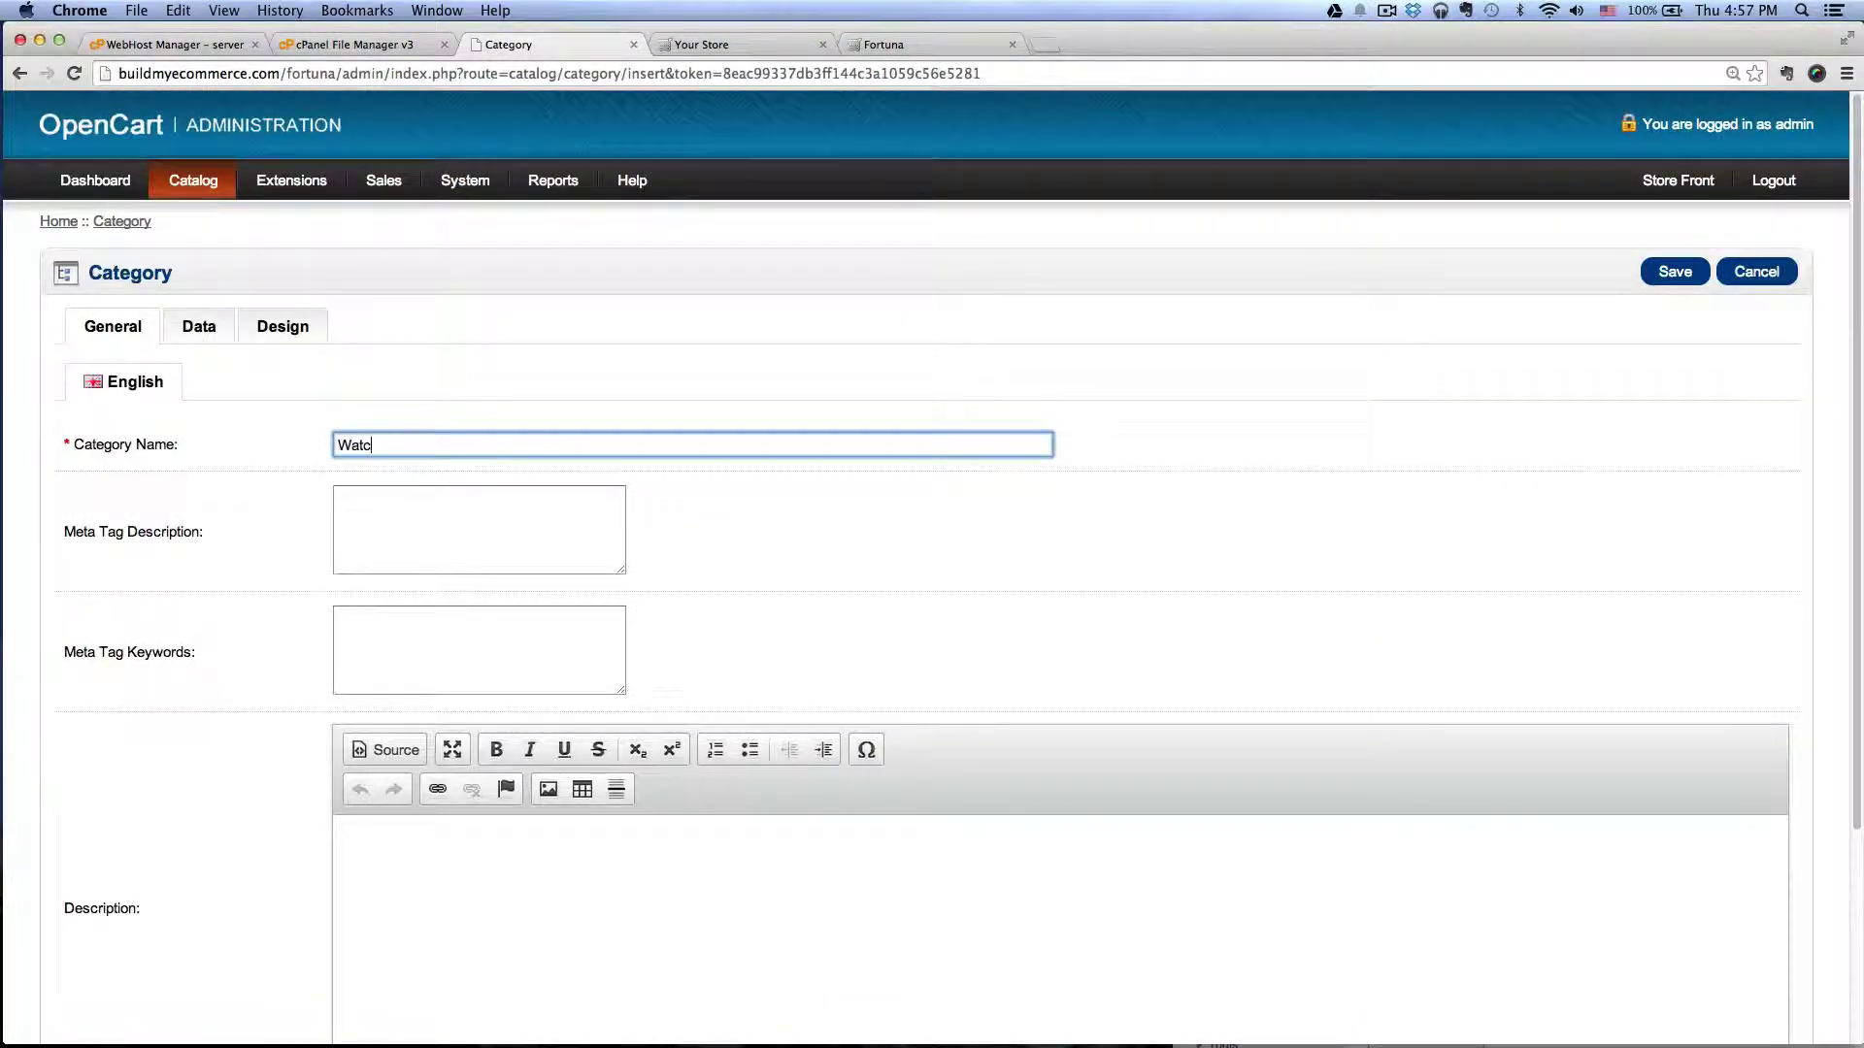
scroll(437, 466, down, 2)
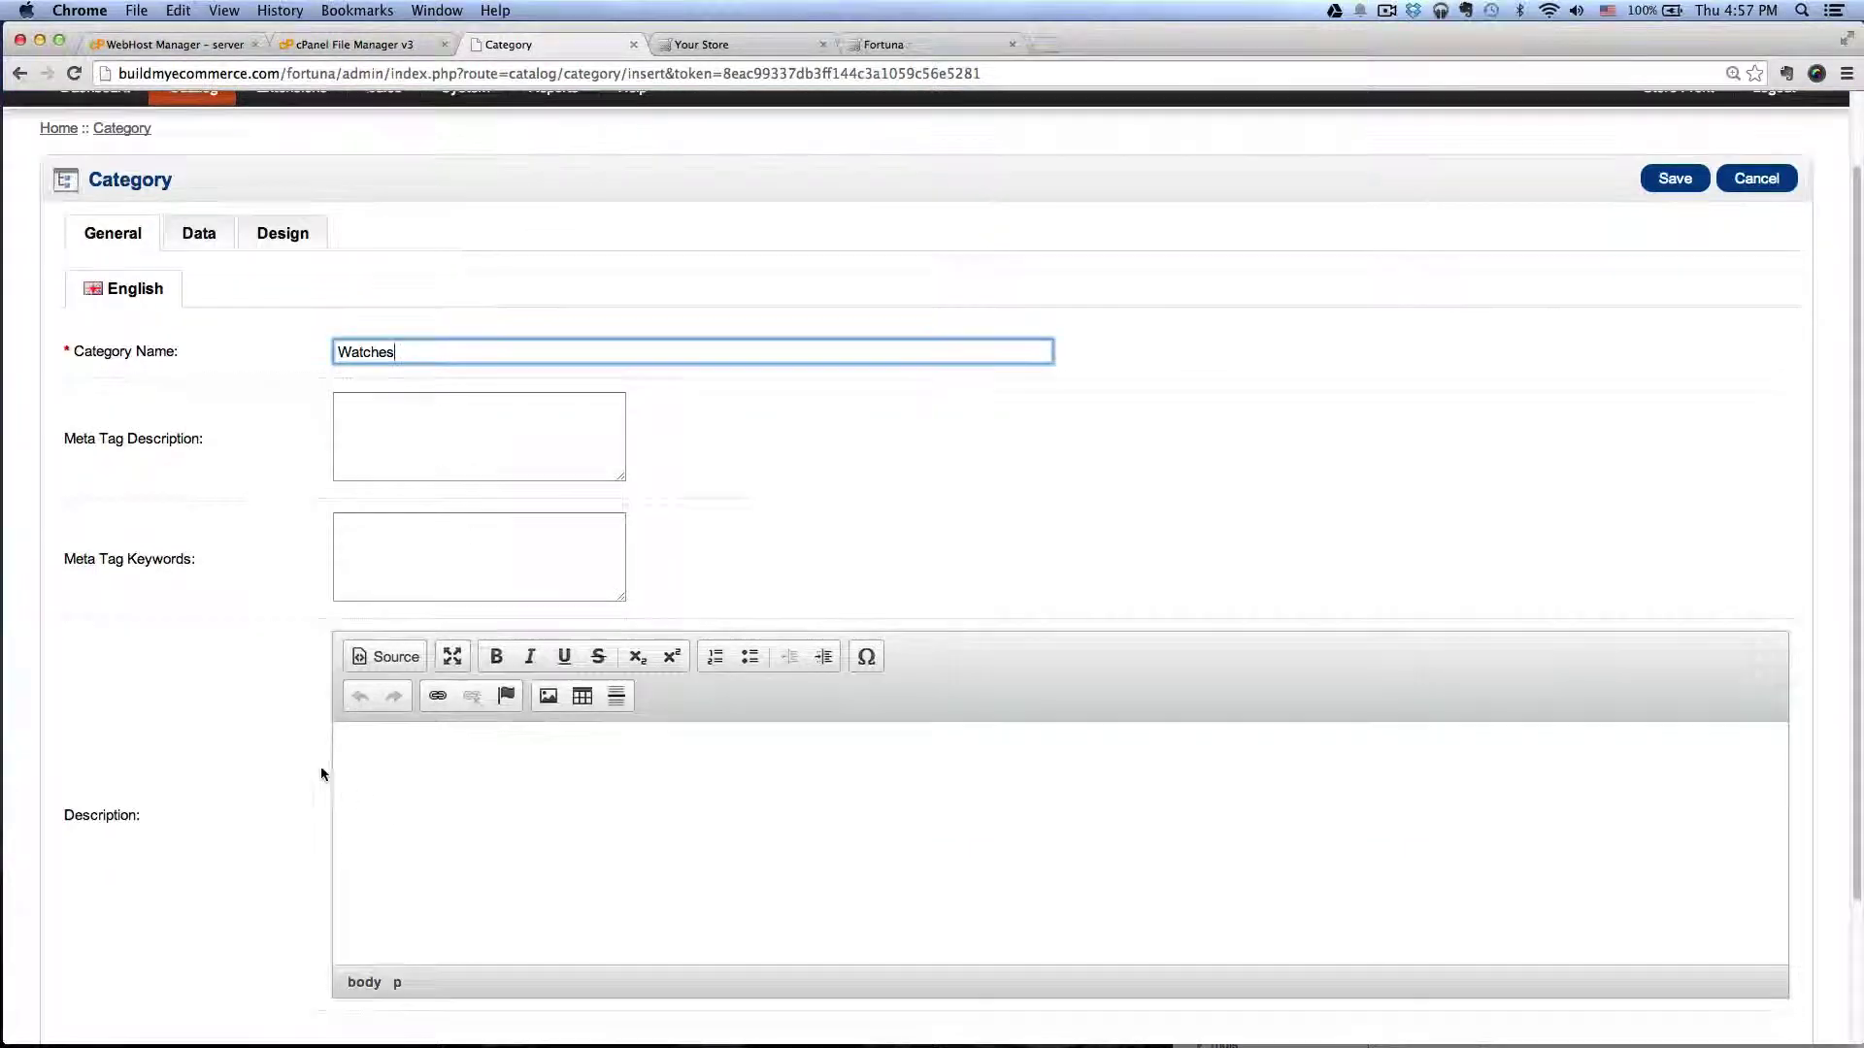
scroll(311, 763, up, 2)
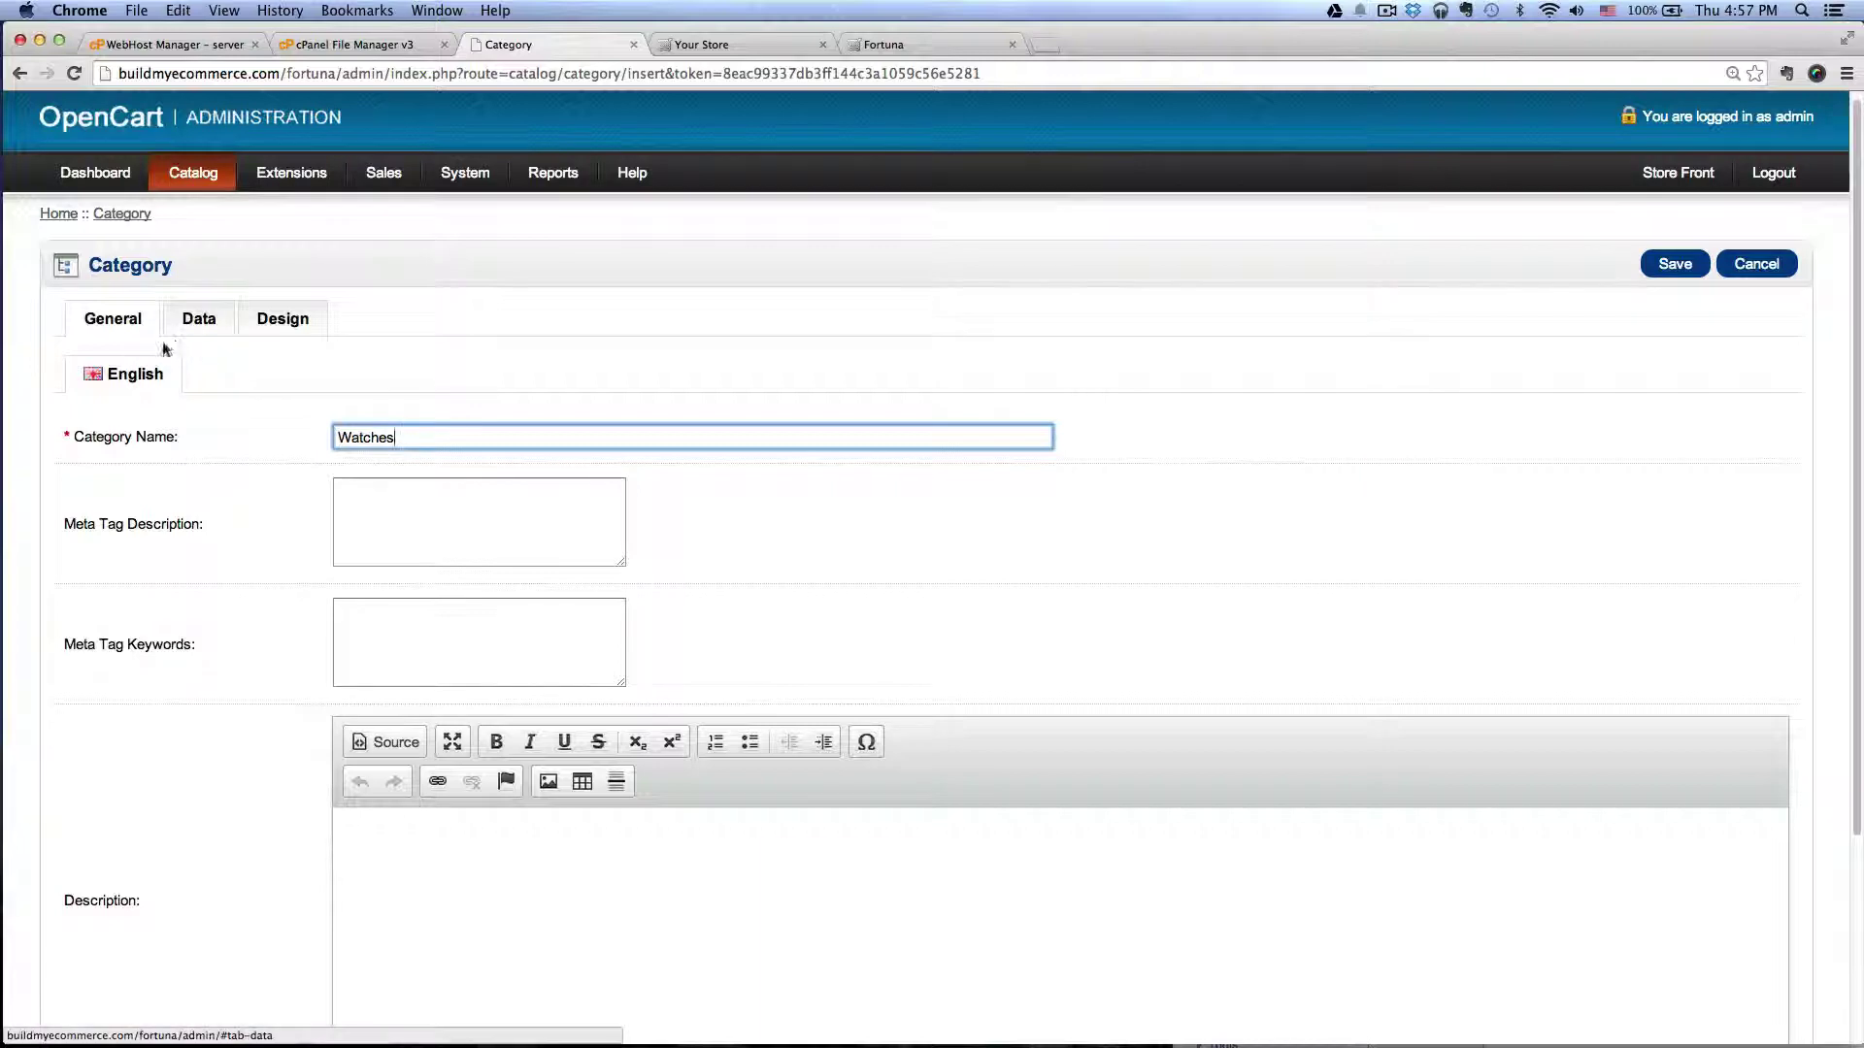
Set the Watches category to display in the top menu bar, save it, and reload the storefront to check the menu
click(196, 324)
scroll(195, 468, down, 5)
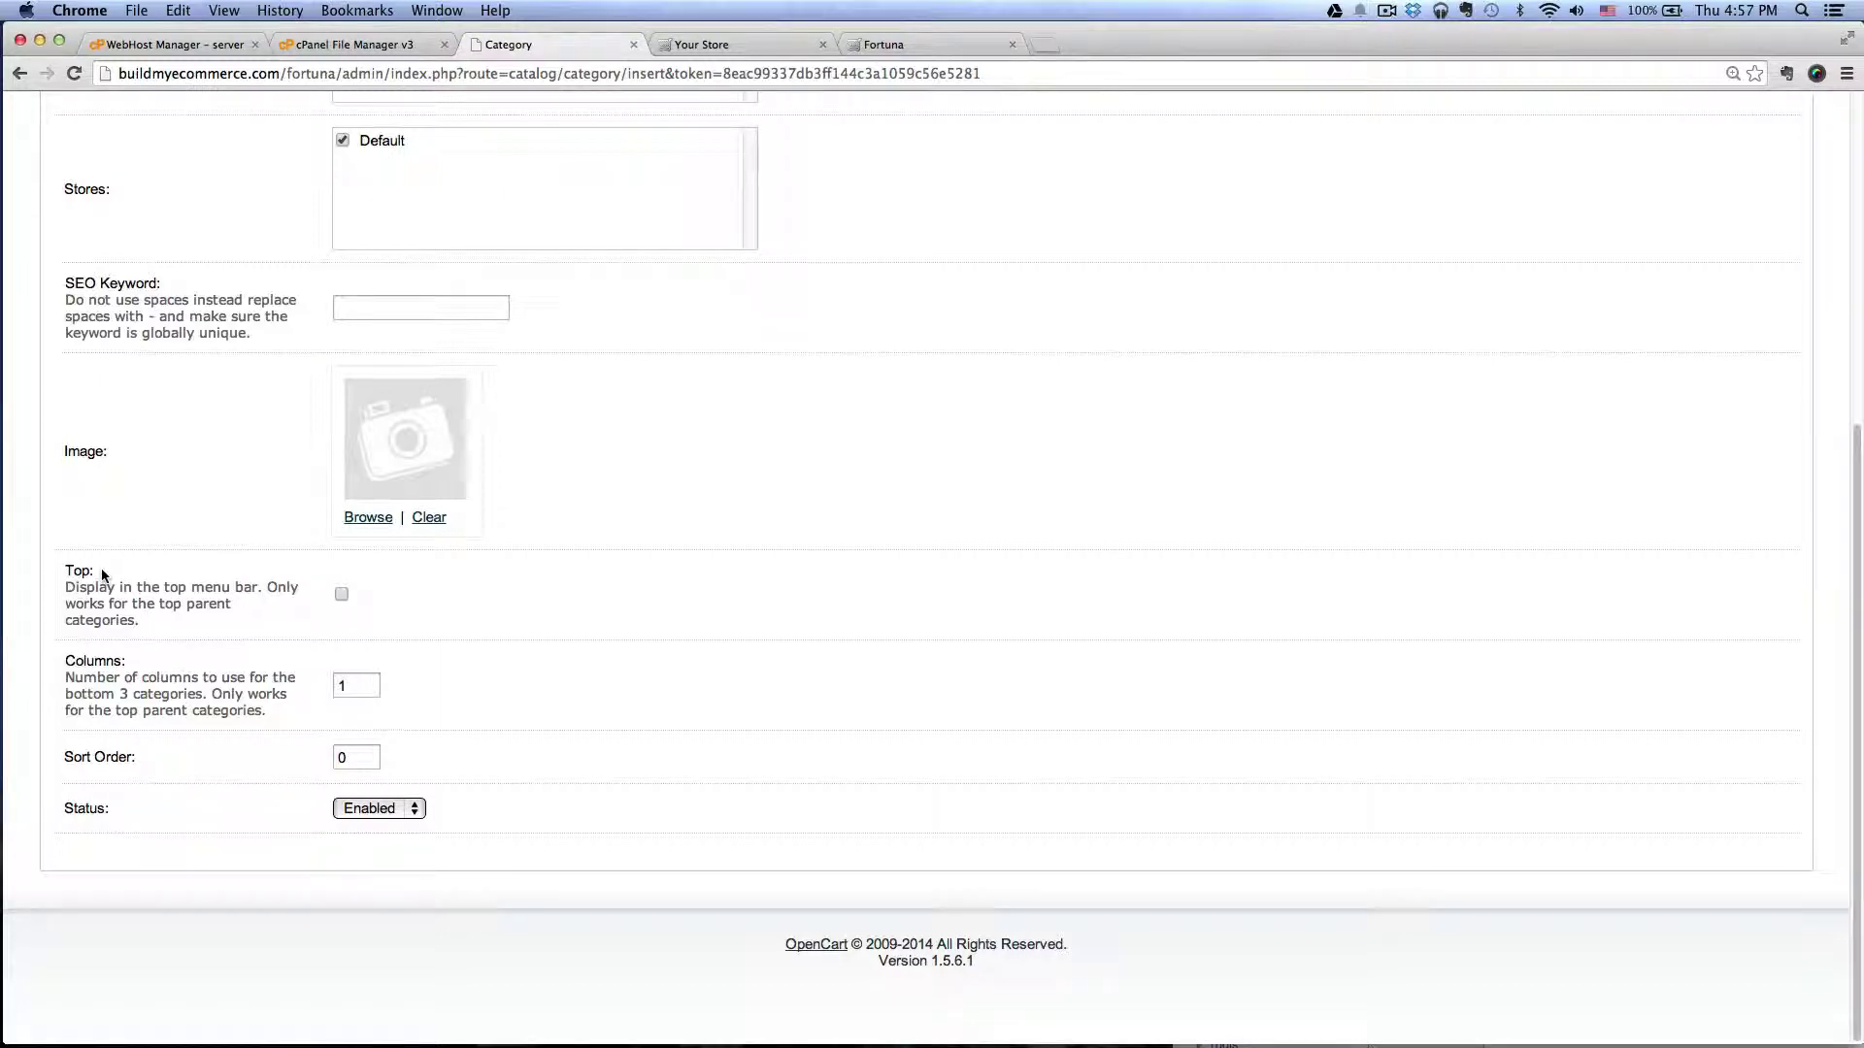
click(340, 595)
scroll(1454, 366, up, 5)
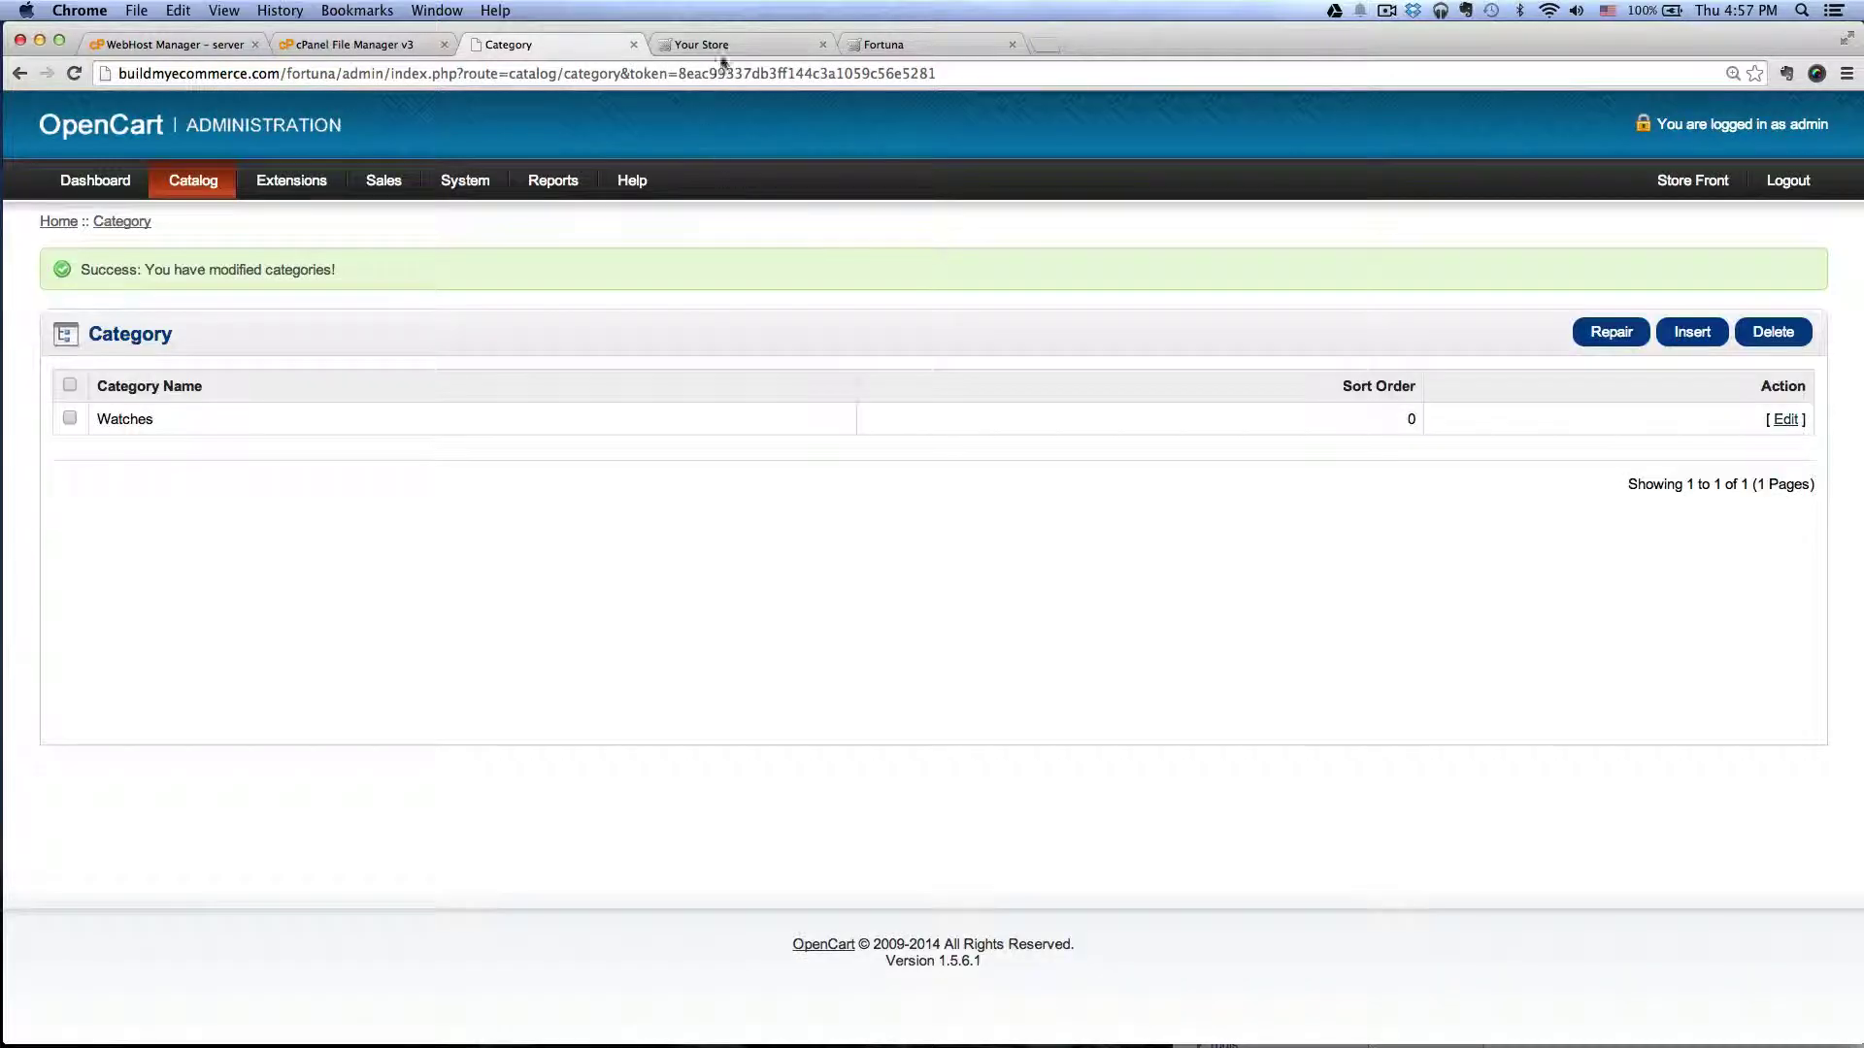
click(725, 47)
click(73, 75)
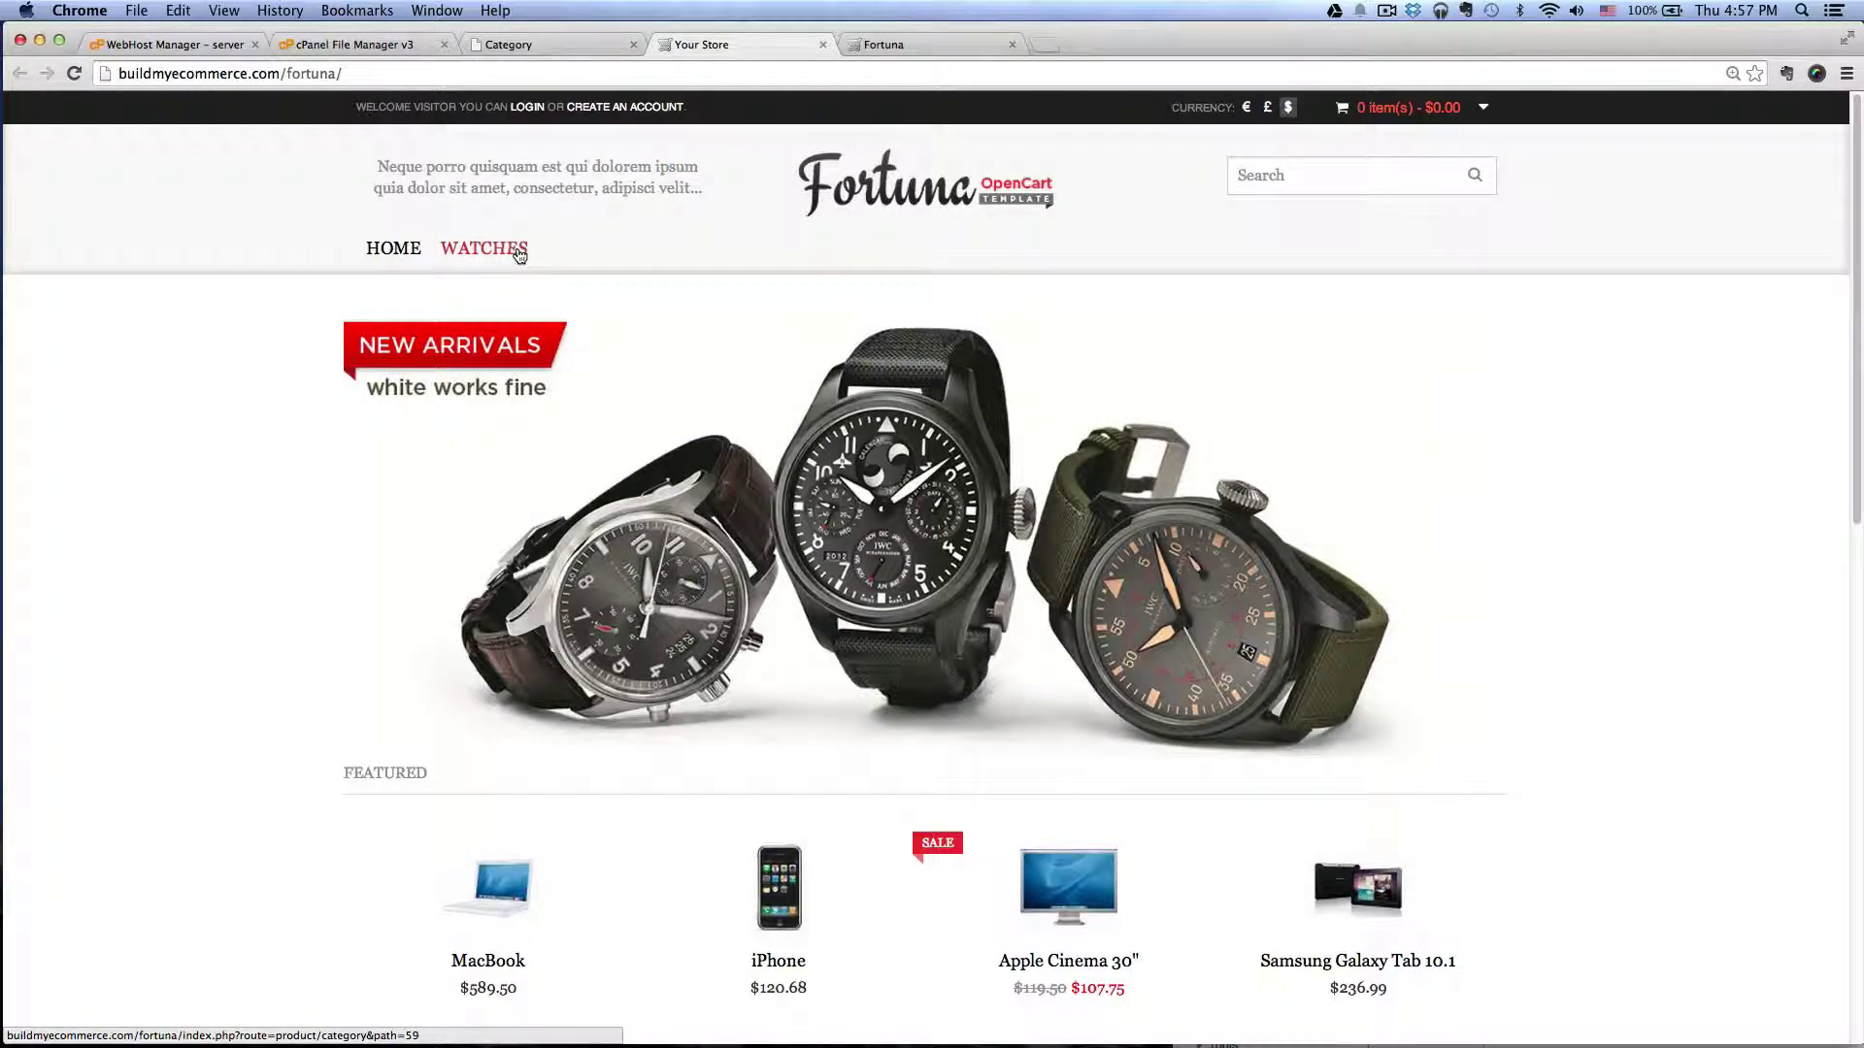
Check the Fortuna demo's home page, then delete all existing products from the store's catalog
click(907, 44)
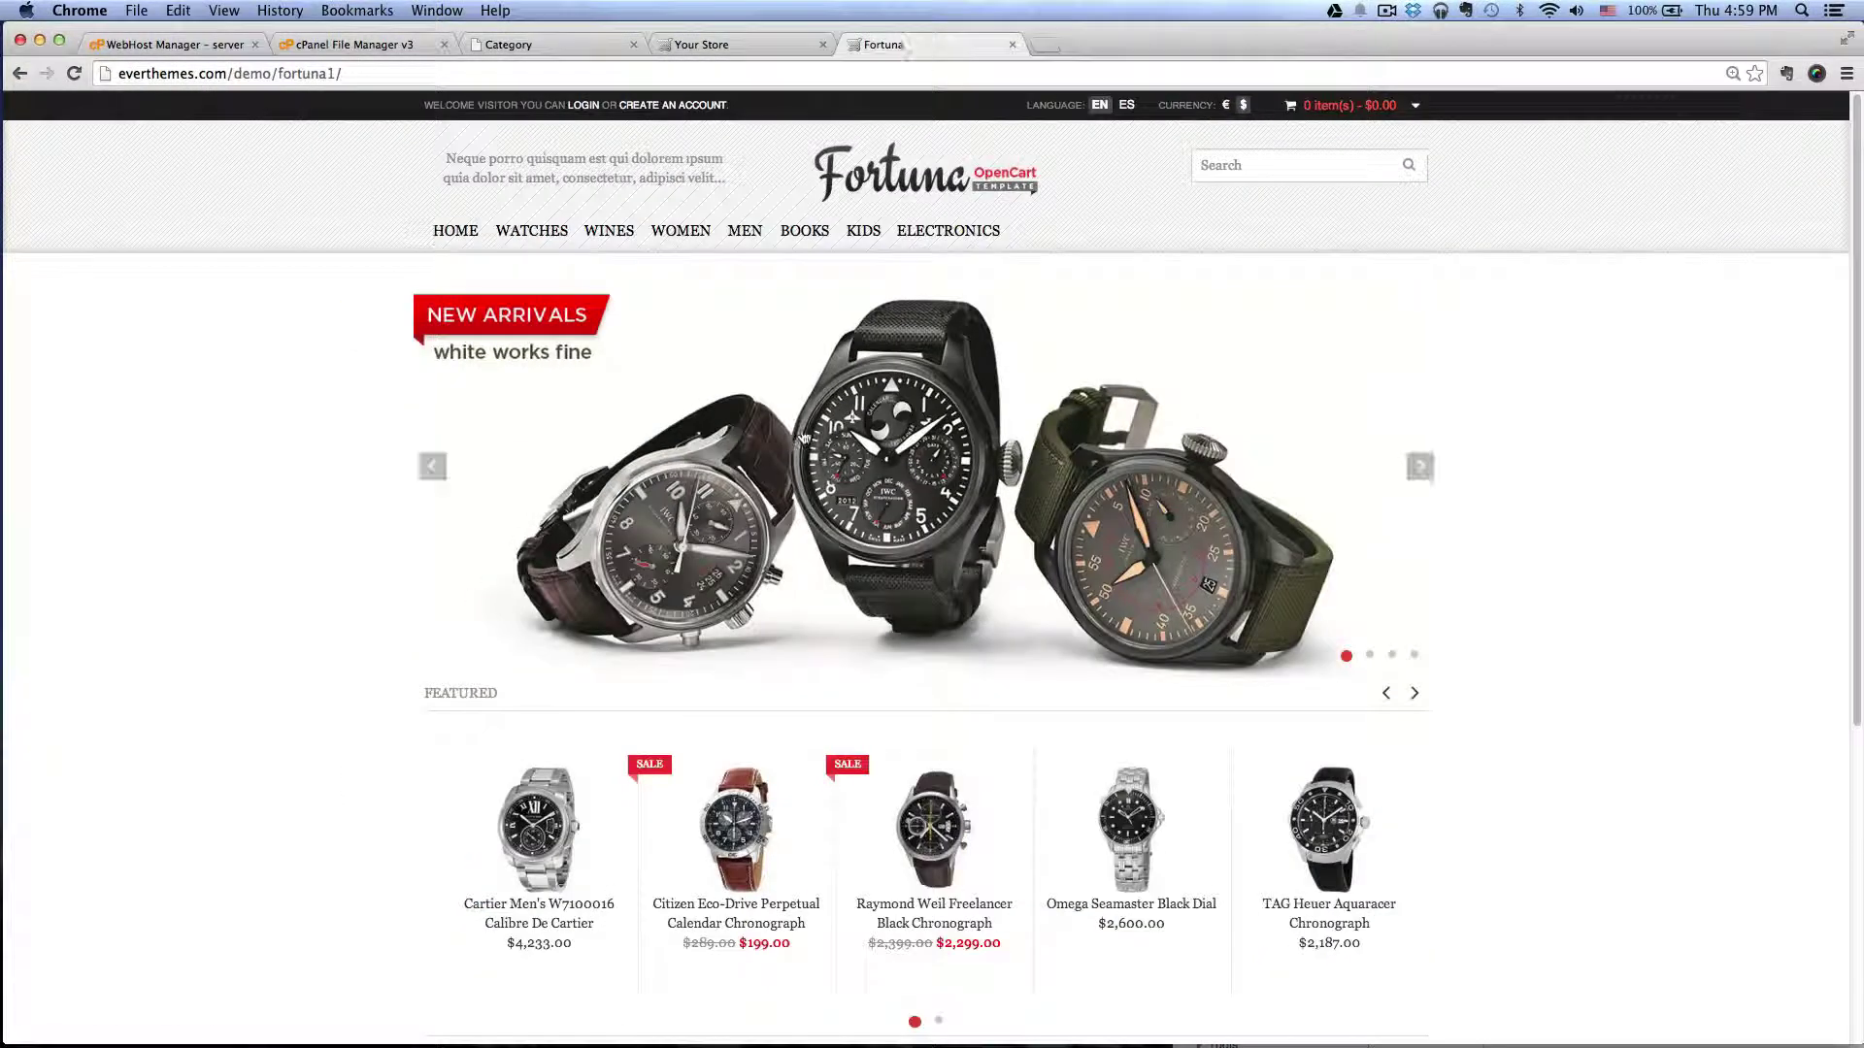
scroll(802, 441, down, 3)
scroll(761, 554, up, 3)
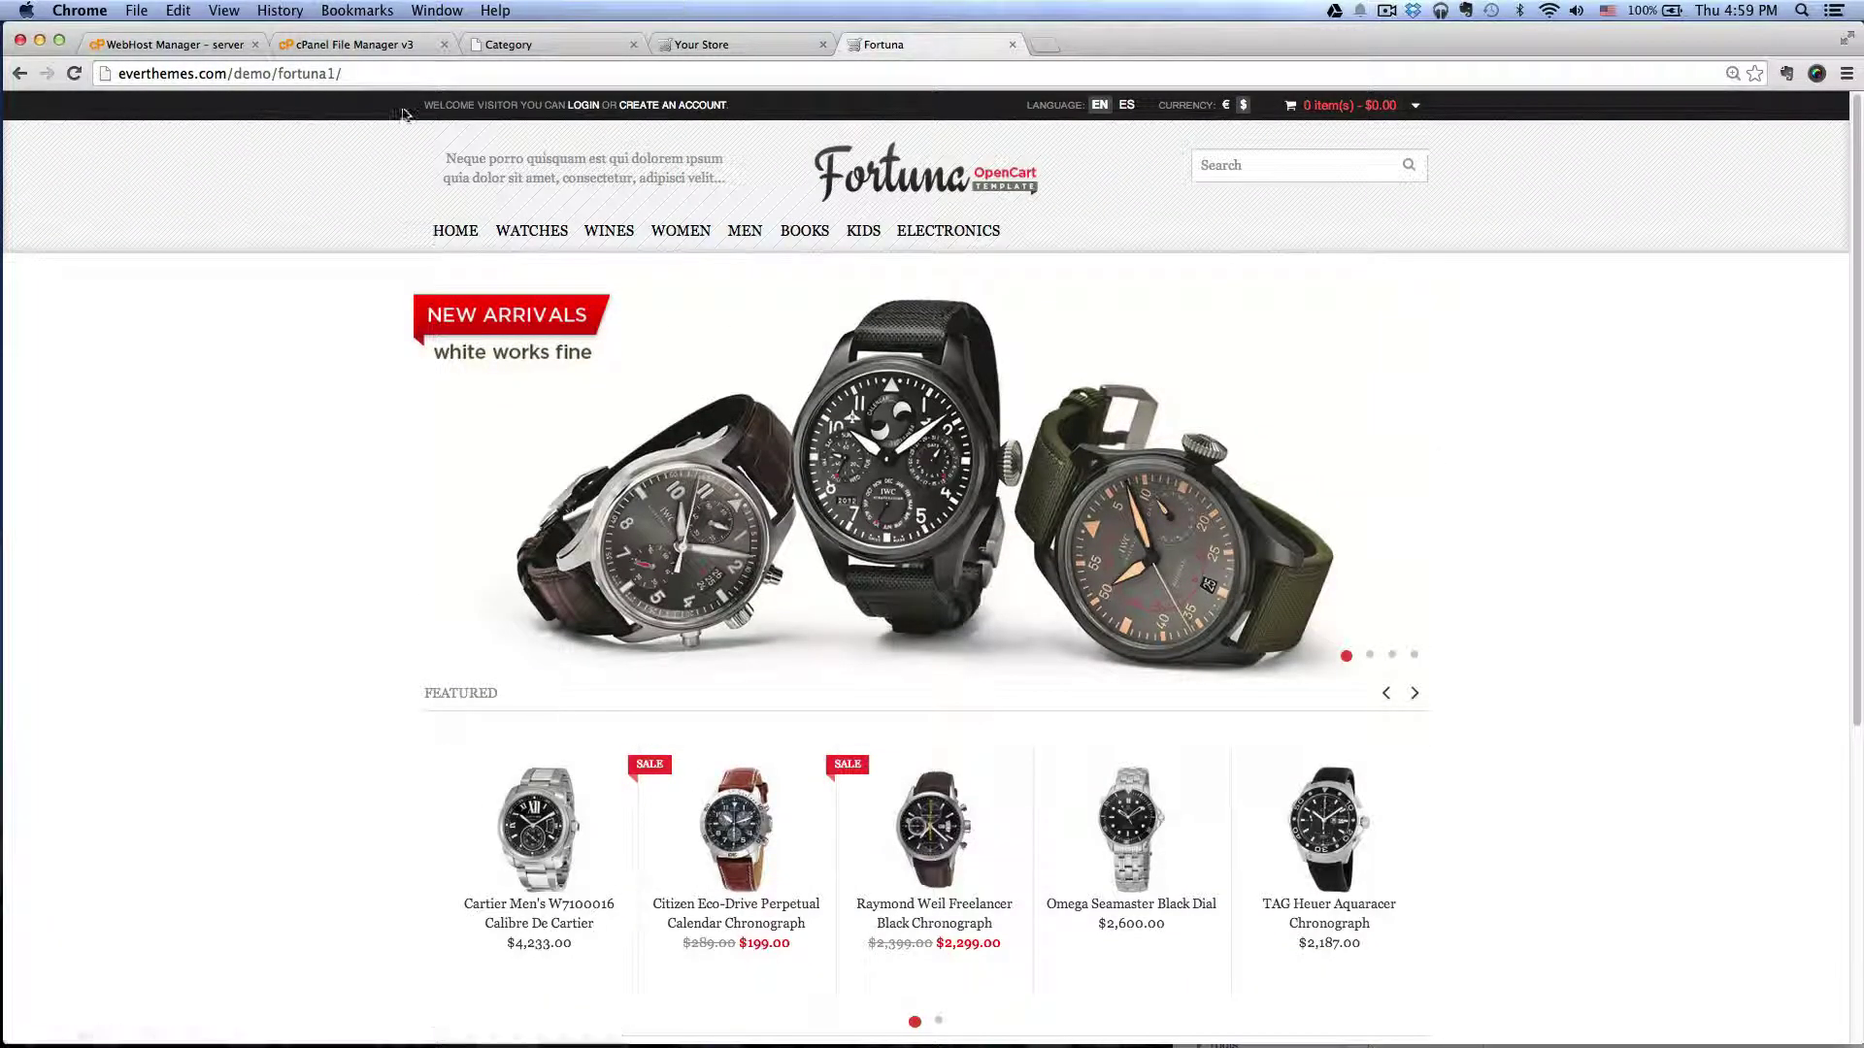
click(497, 44)
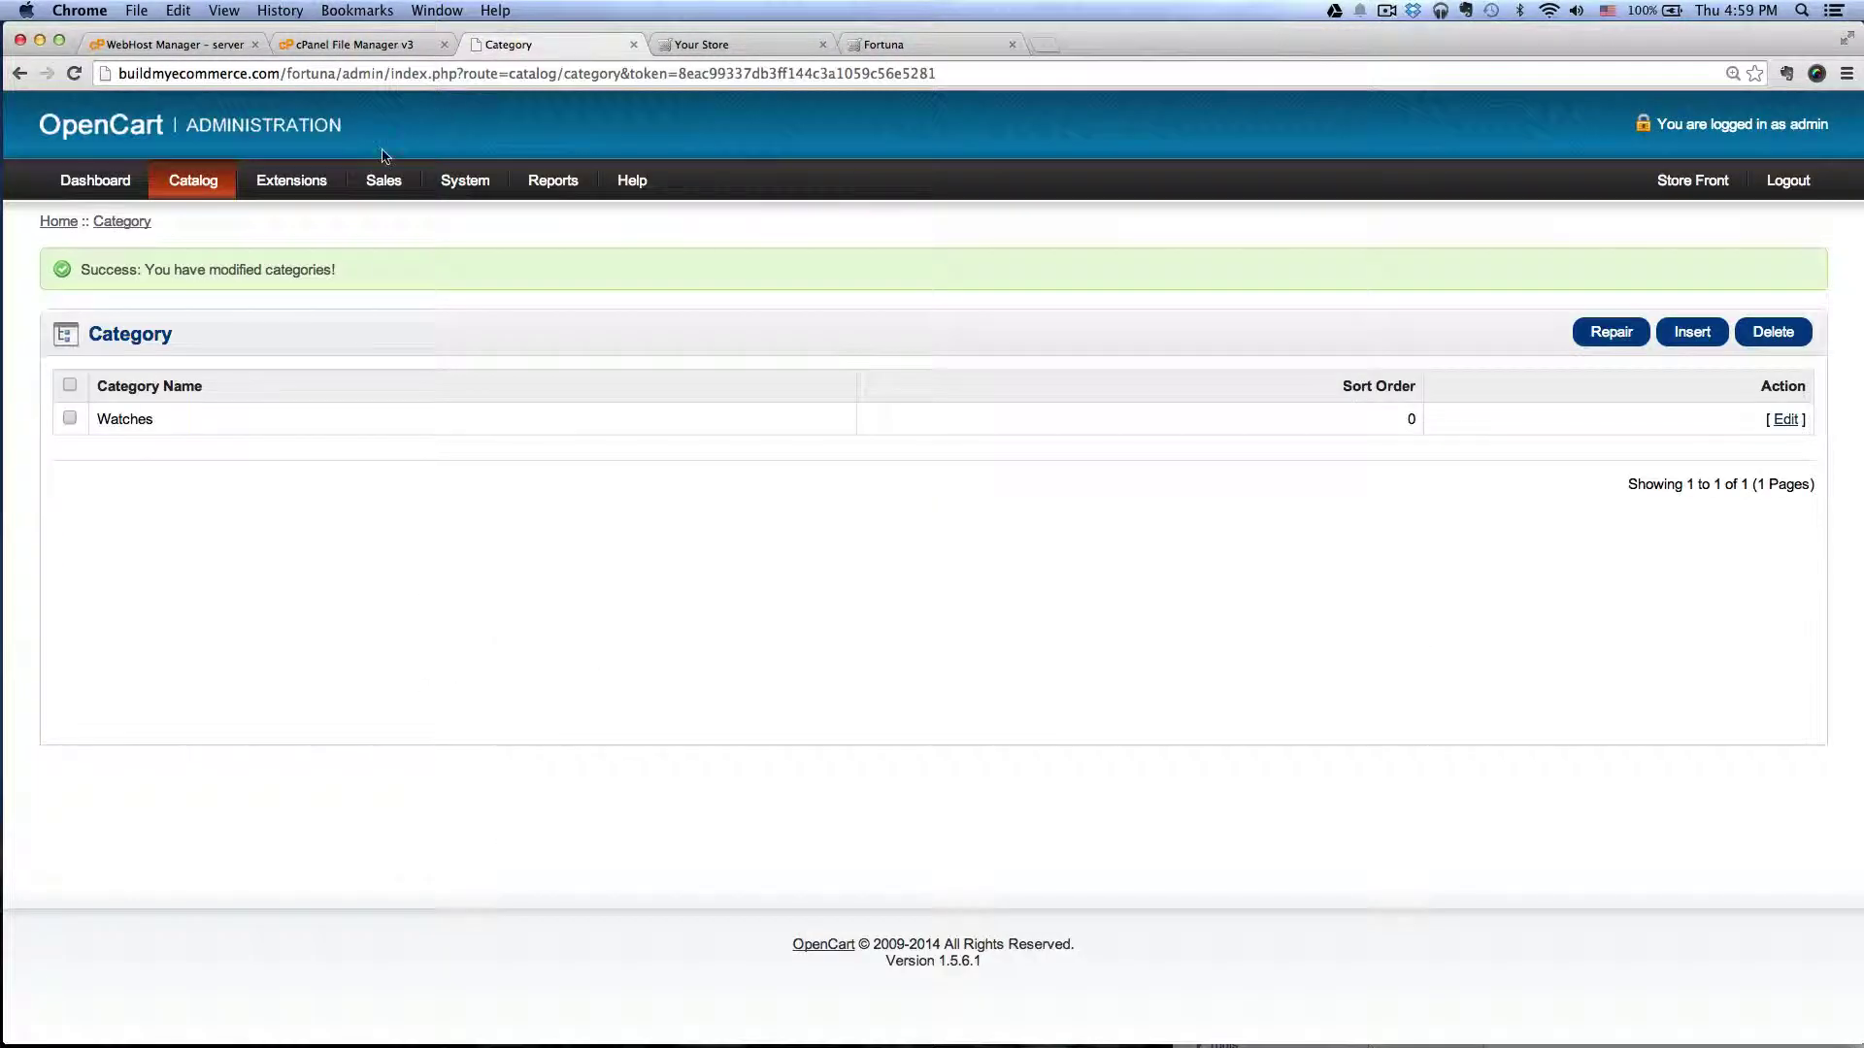
mouse_move(184, 183)
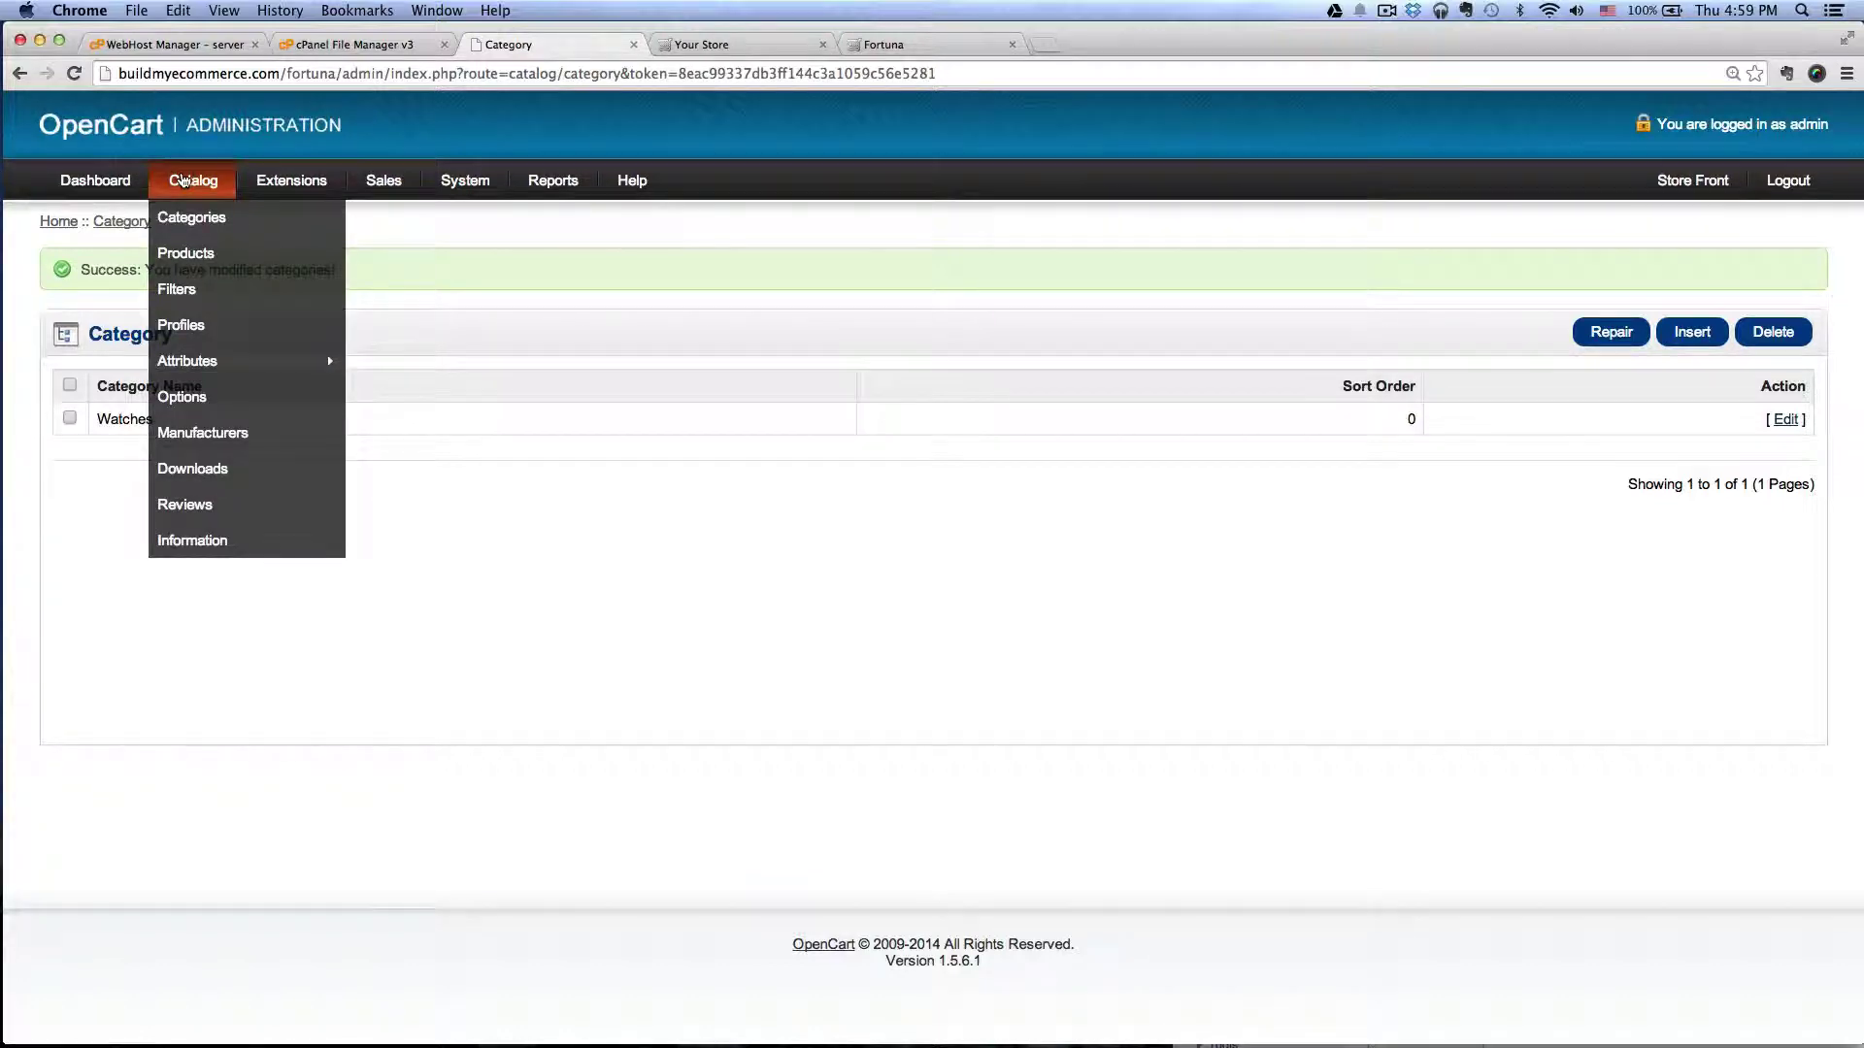
click(189, 253)
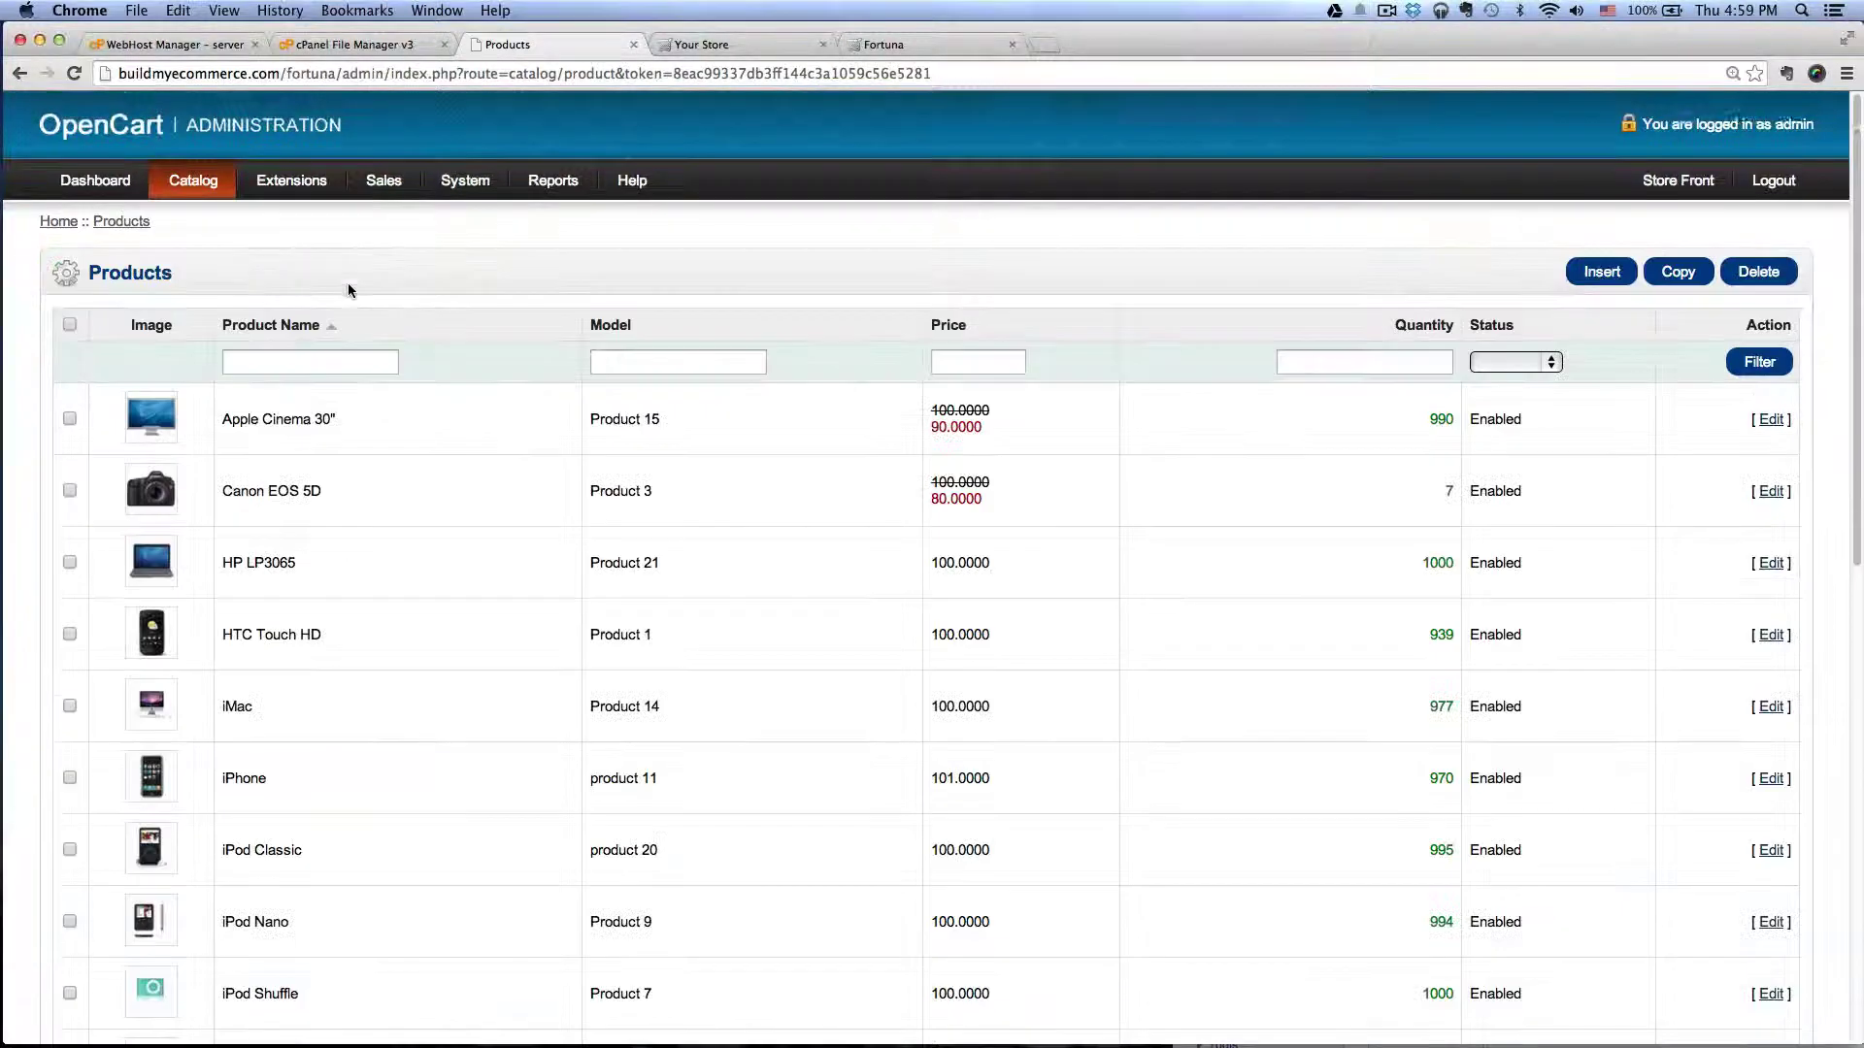
scroll(330, 284, down, 1)
scroll(305, 273, down, 1)
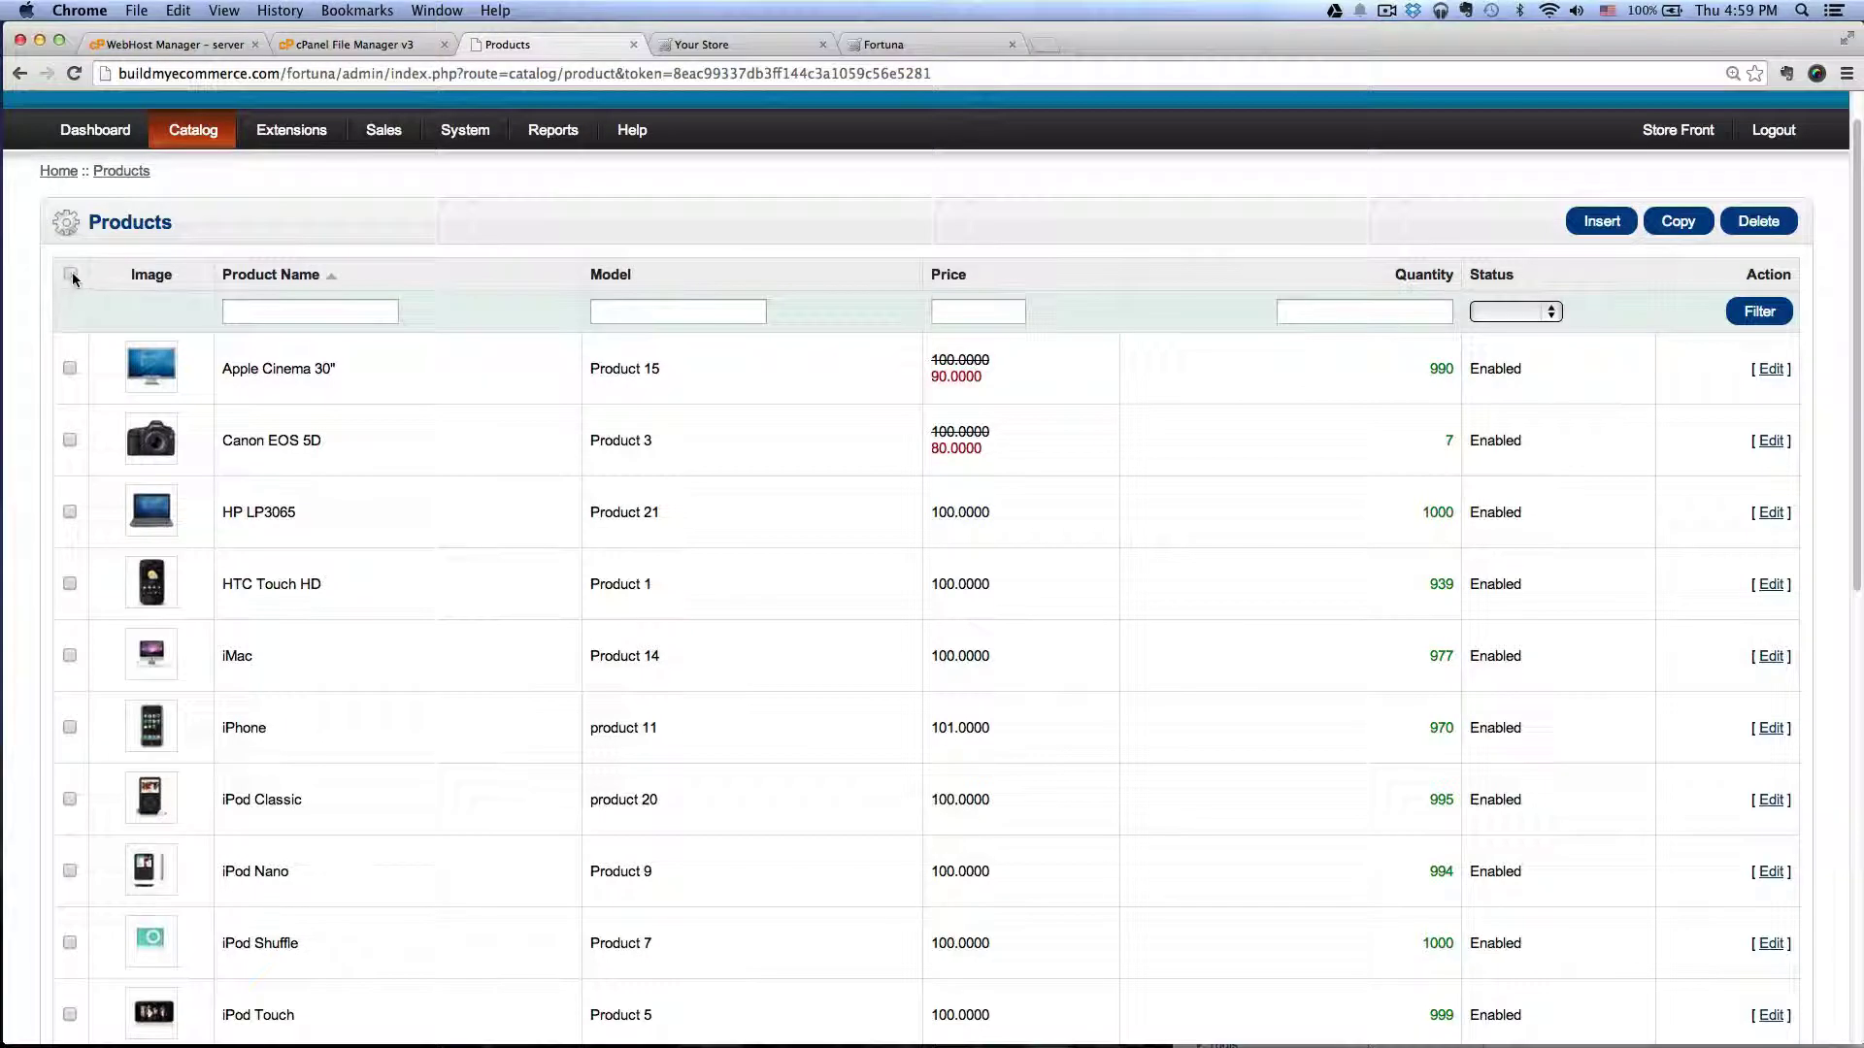
click(1755, 224)
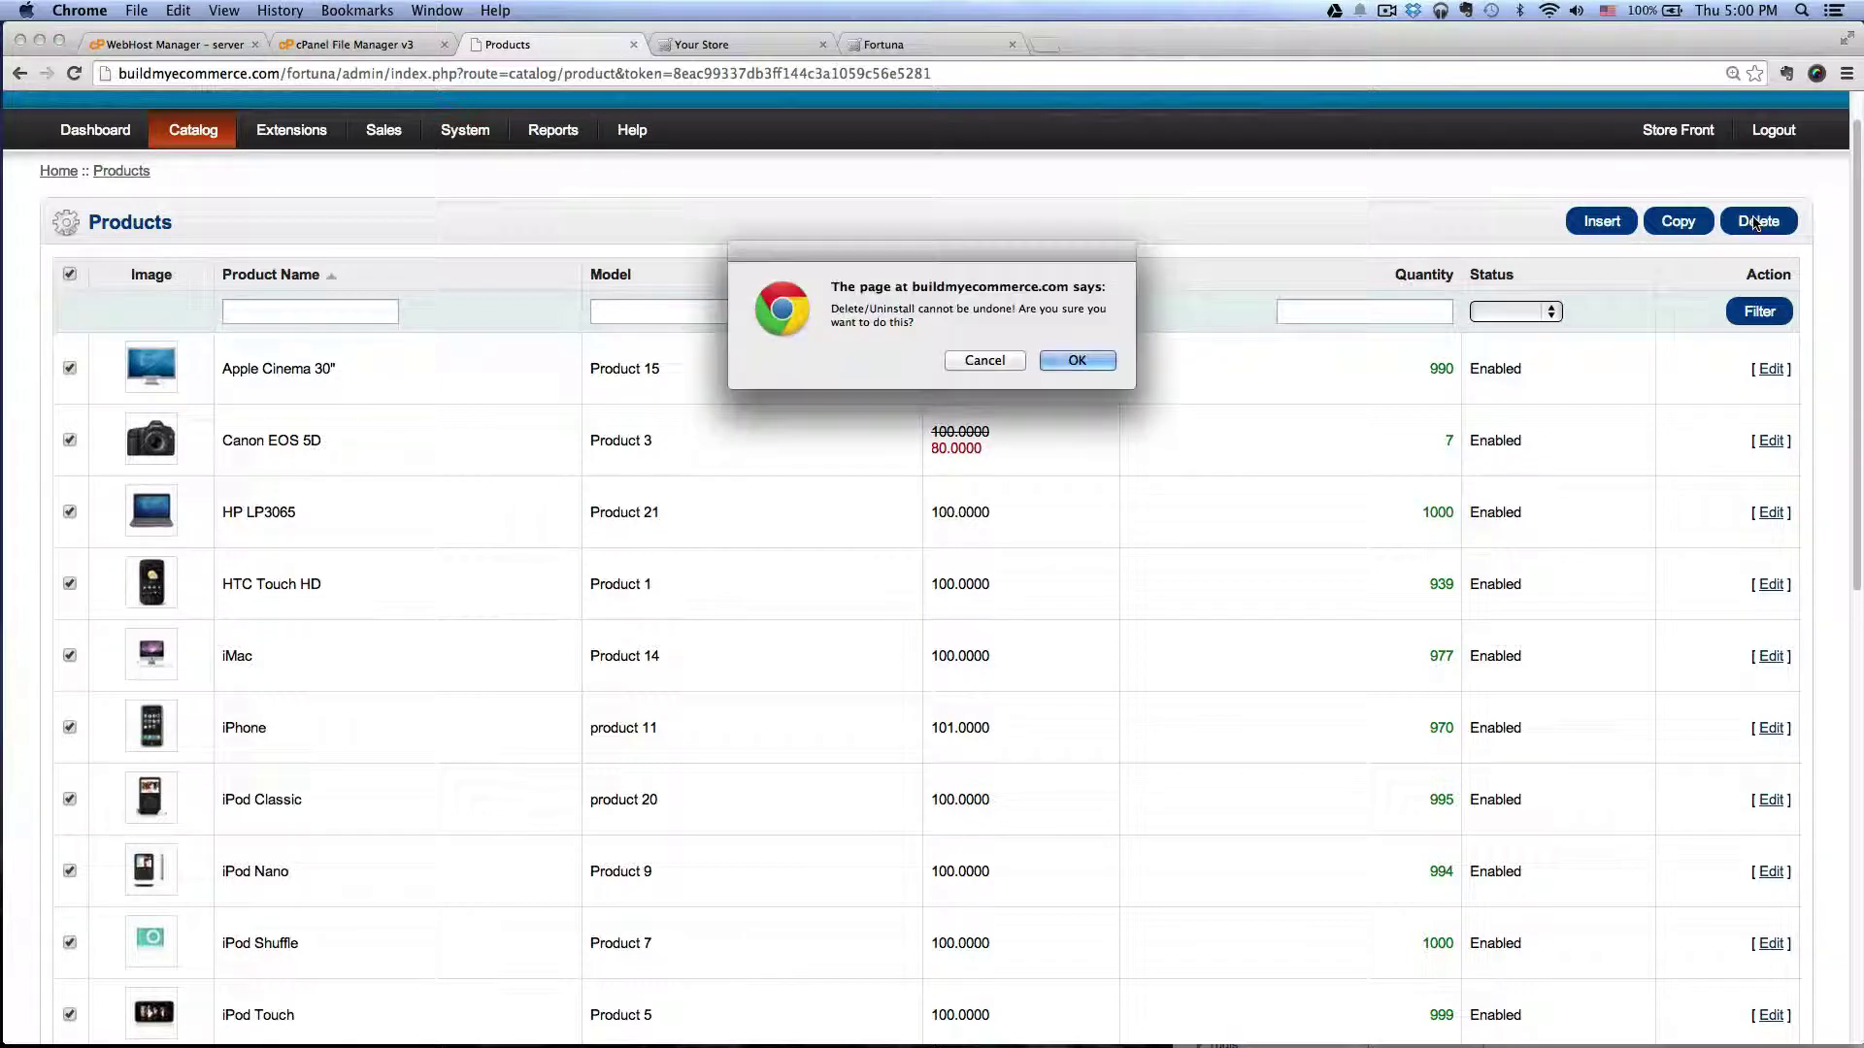
click(1082, 358)
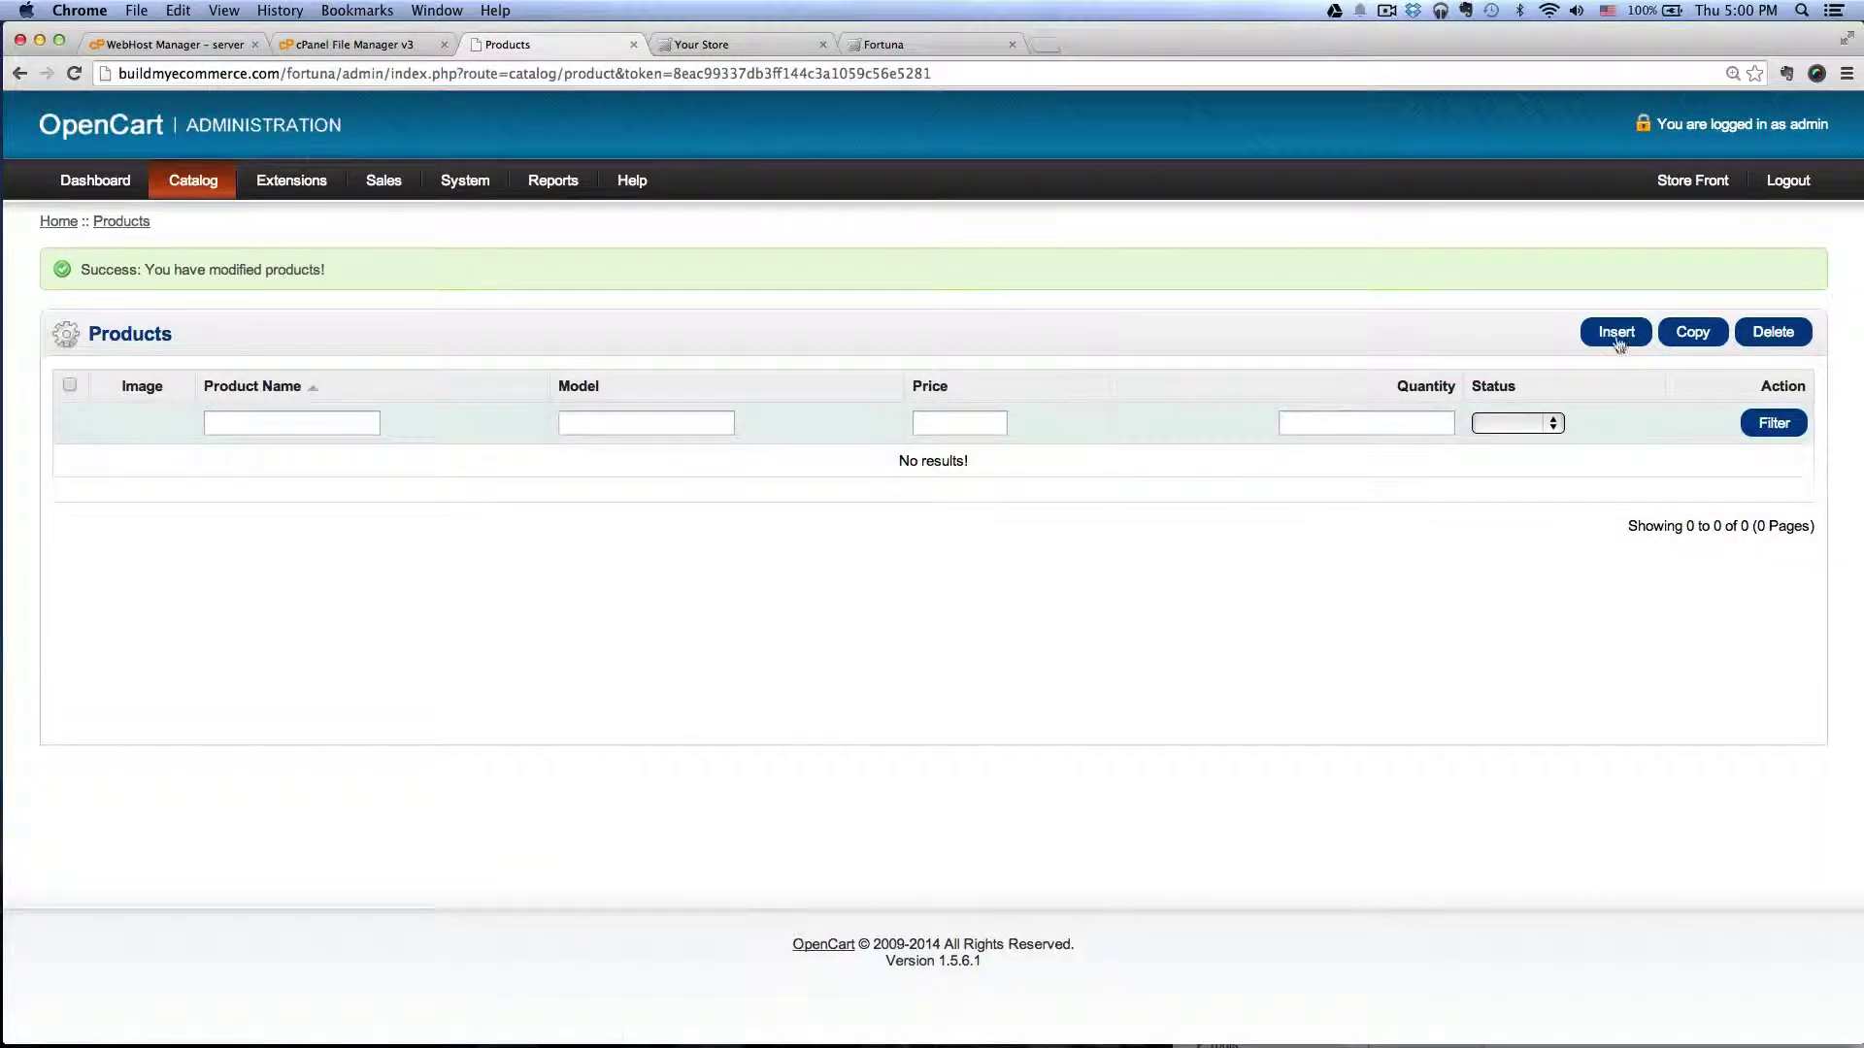
Start a new product named "Cartier Men's W7100016 Calibre De Cartier", copying the name from the first featured watch in the Fortuna demo
click(1618, 343)
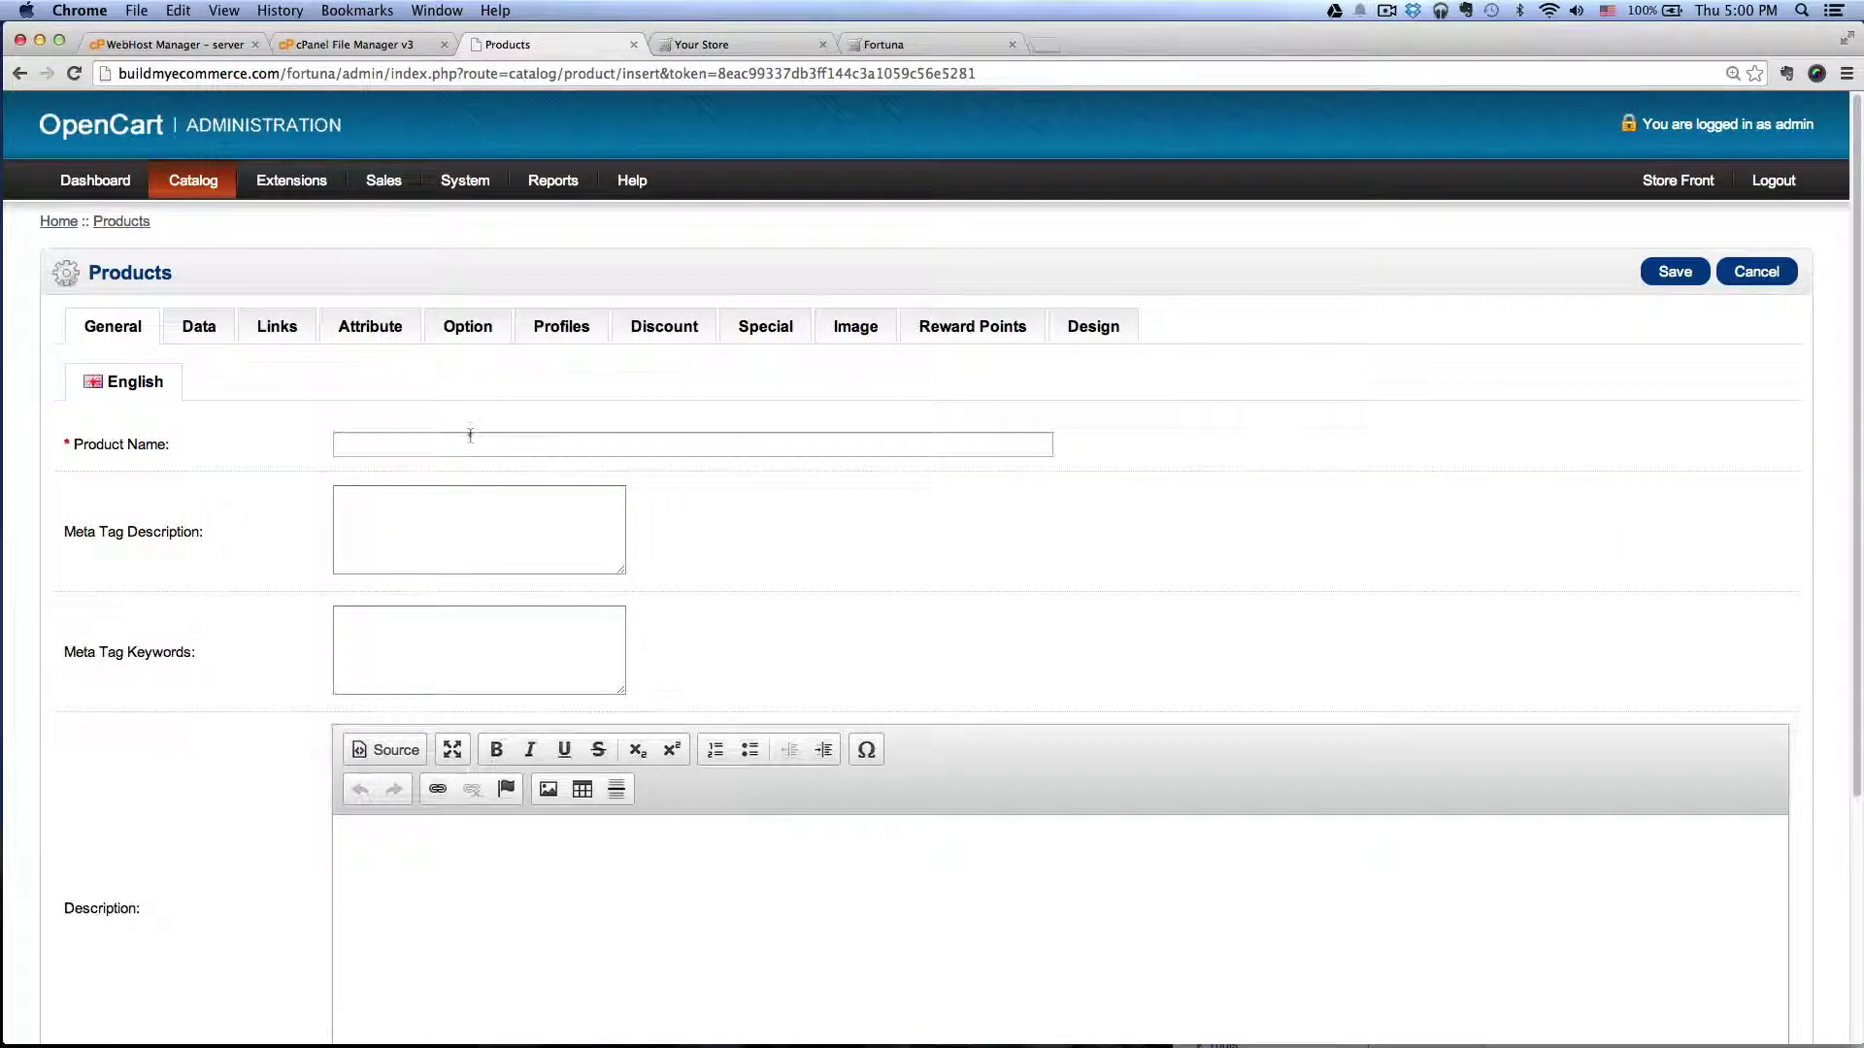
click(466, 443)
click(879, 45)
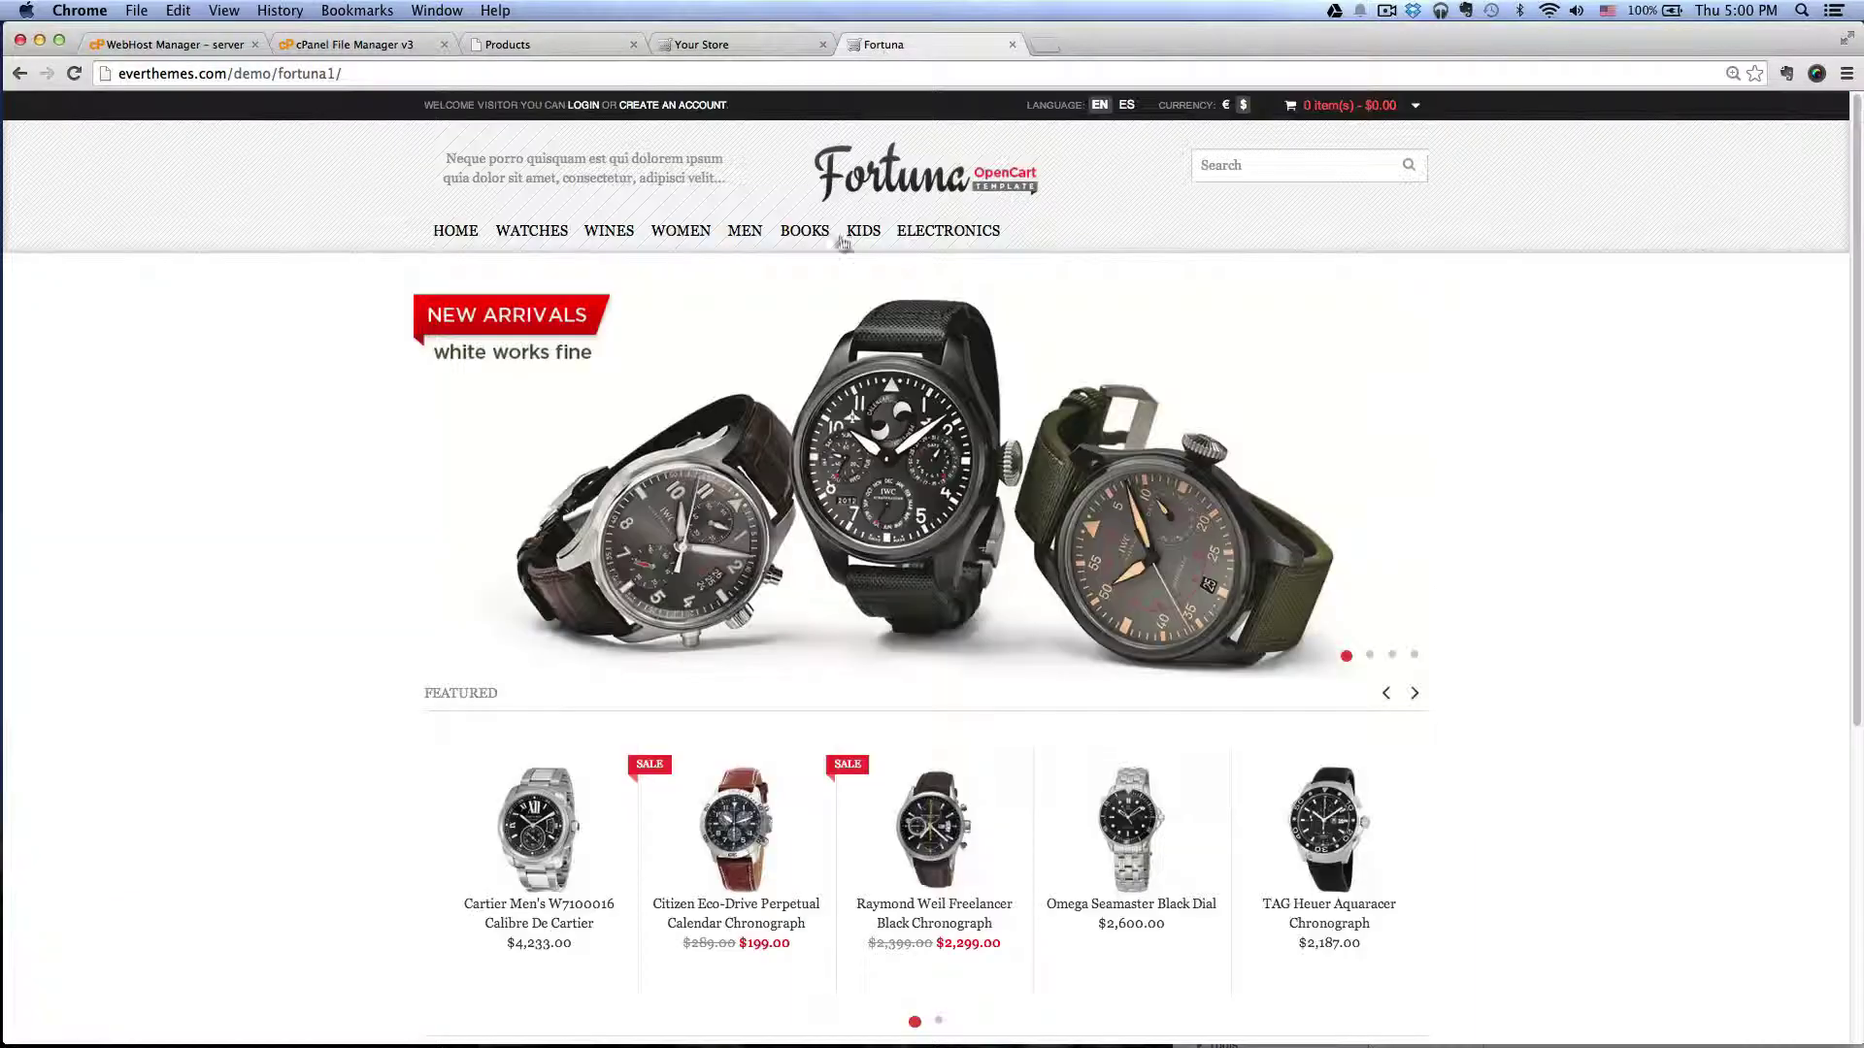
scroll(874, 310, down, 3)
drag(621, 777, 469, 753)
key(super+c)
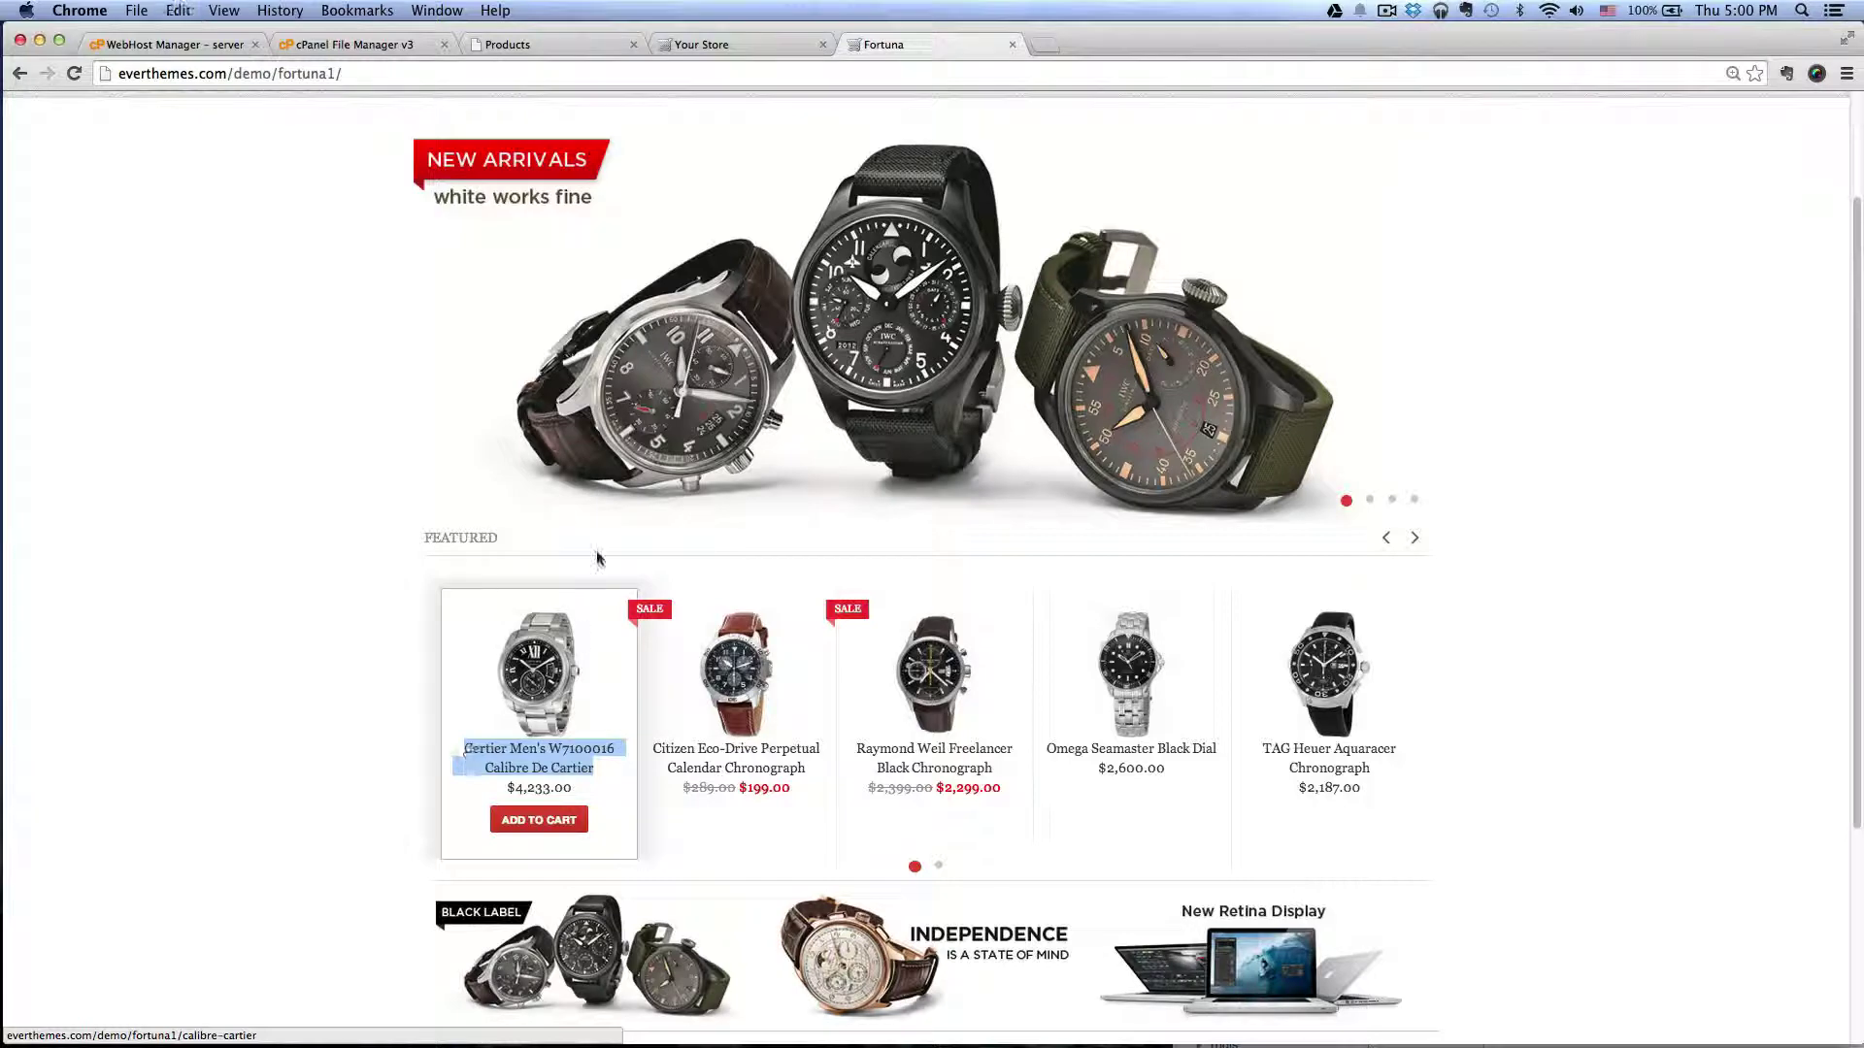
click(524, 44)
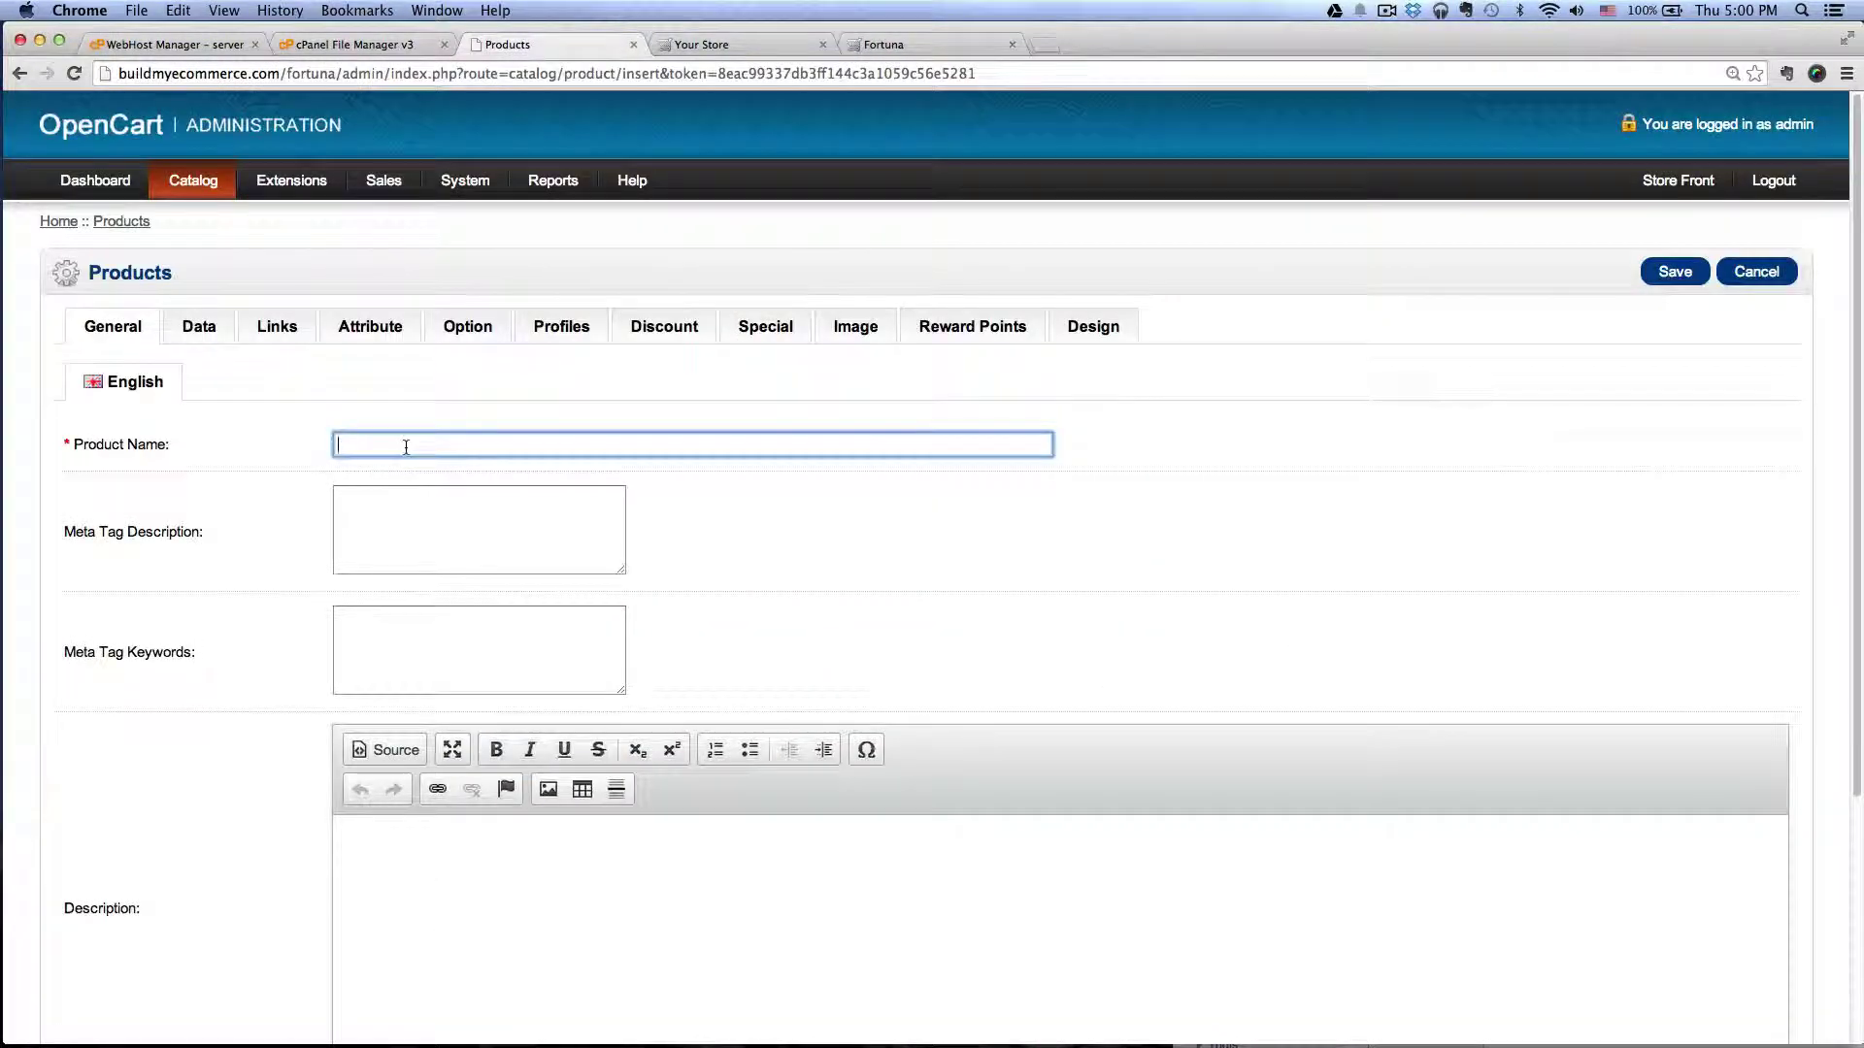
key(super+v)
scroll(423, 548, down, 3)
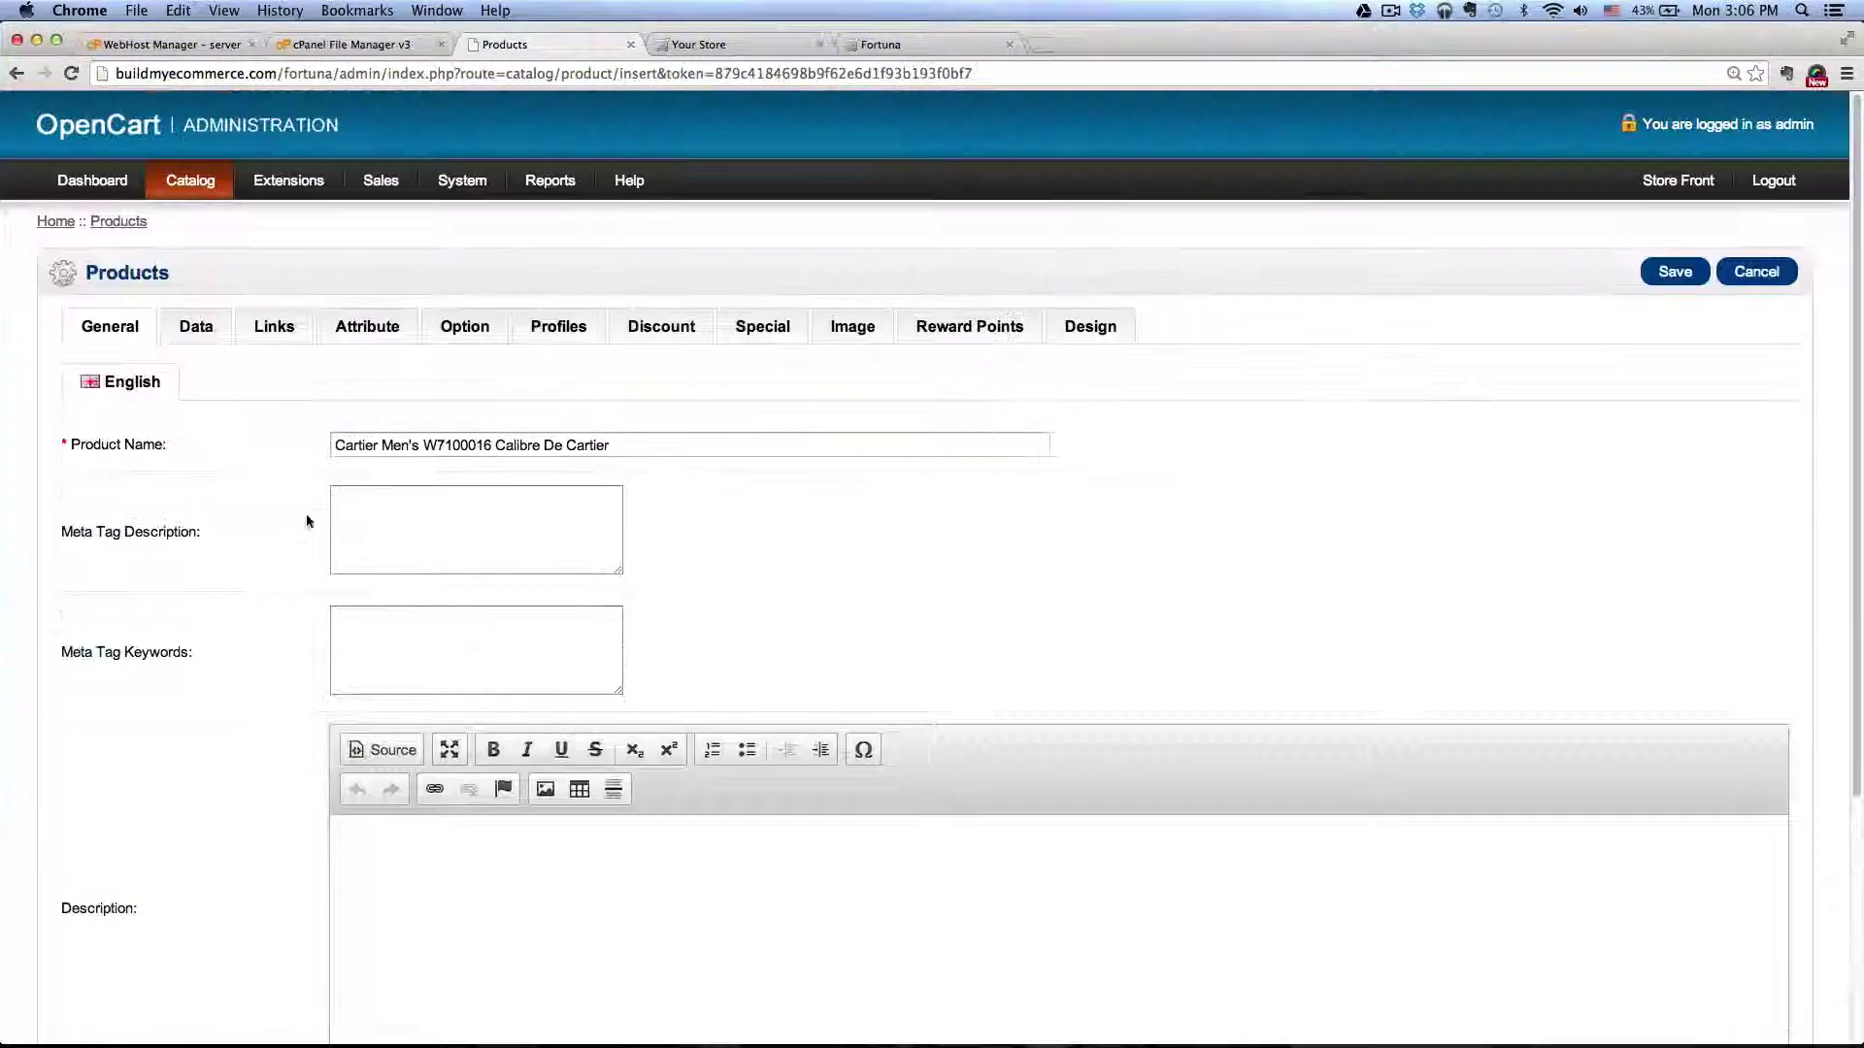
scroll(301, 522, down, 5)
scroll(253, 525, up, 4)
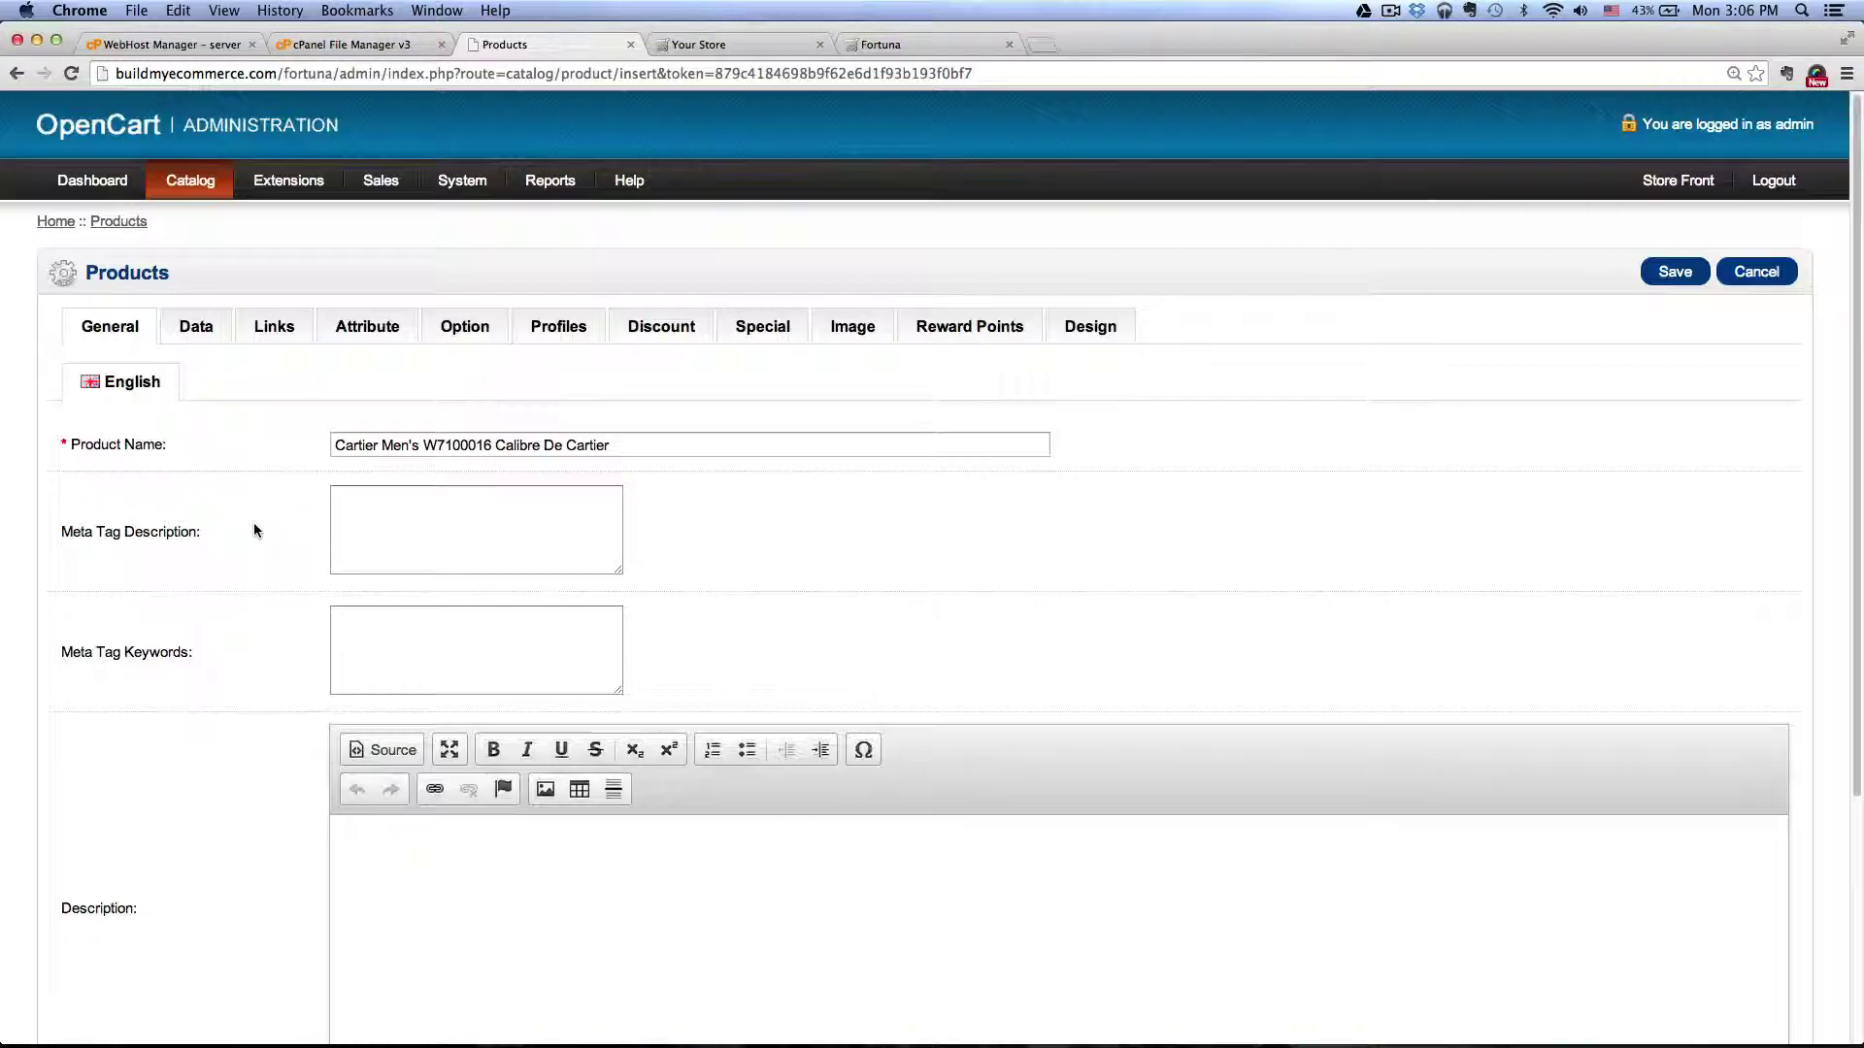
Set the new product's model to 9999 and its price to 4233, matching the watch's price in the demo
click(195, 327)
click(396, 388)
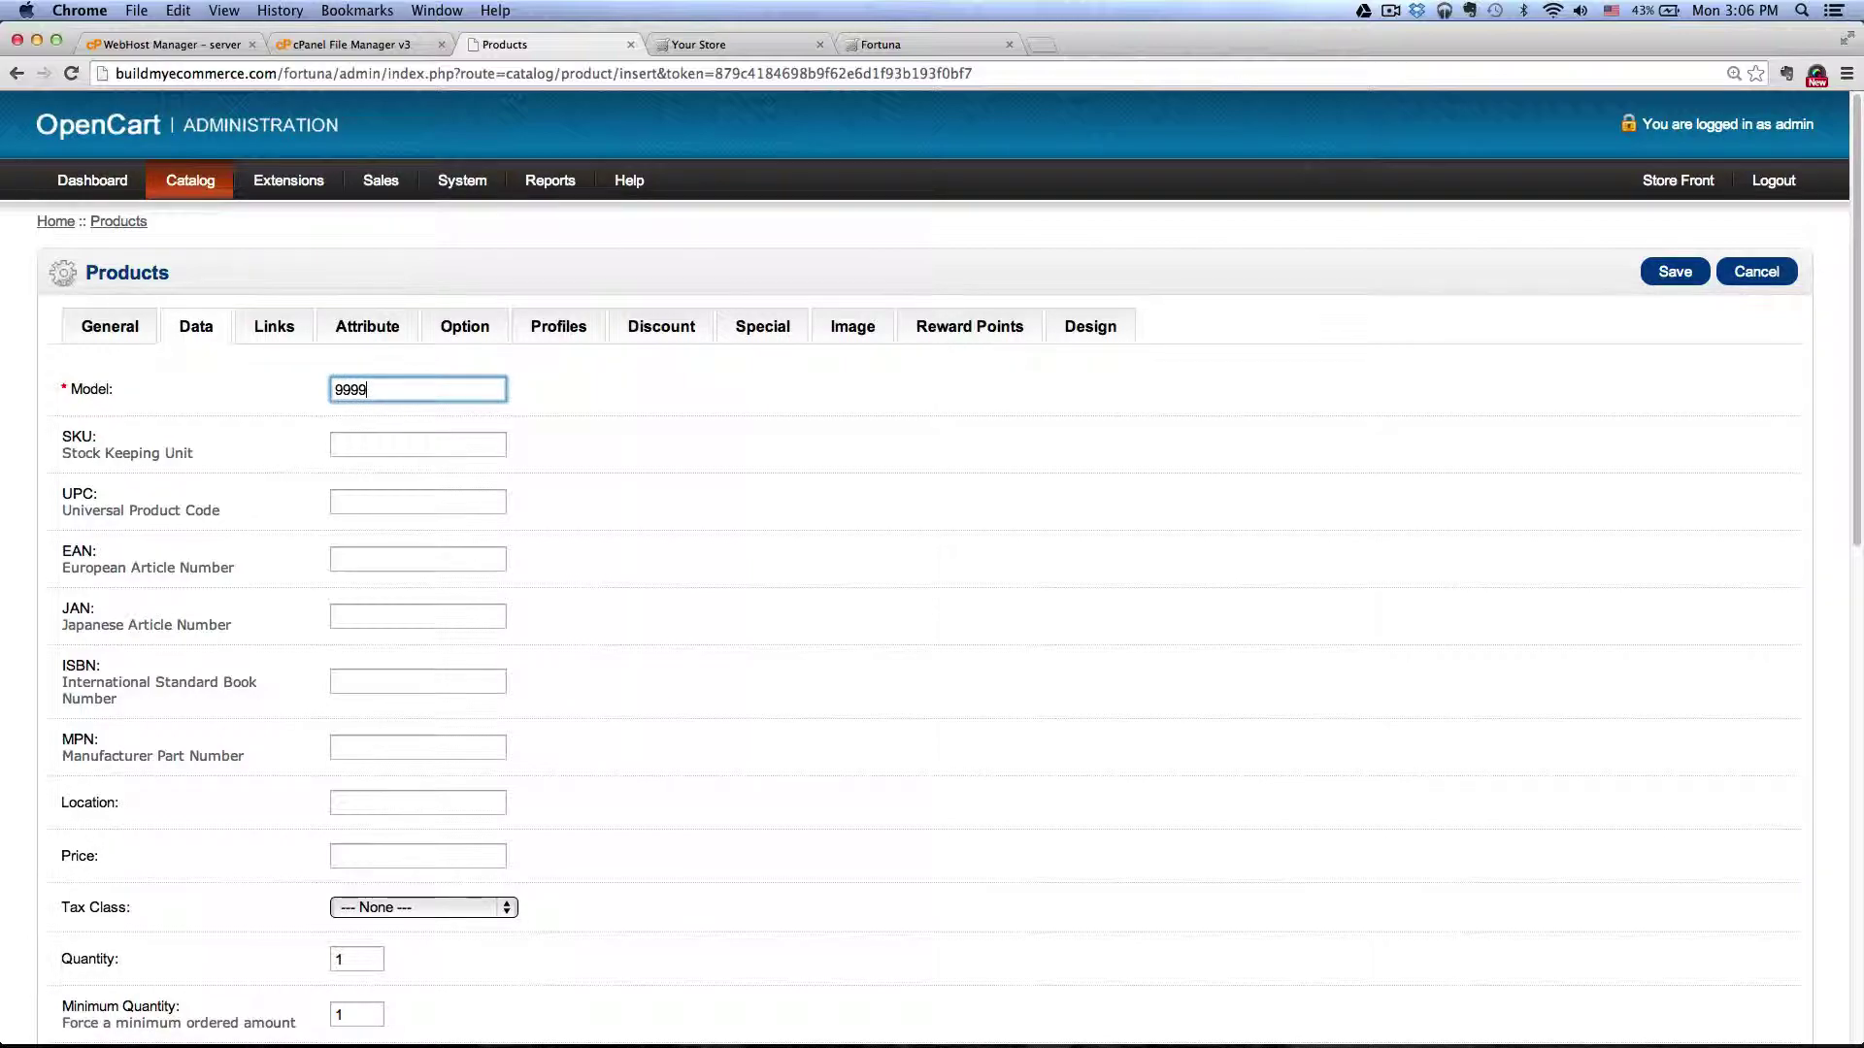
scroll(677, 546, down, 5)
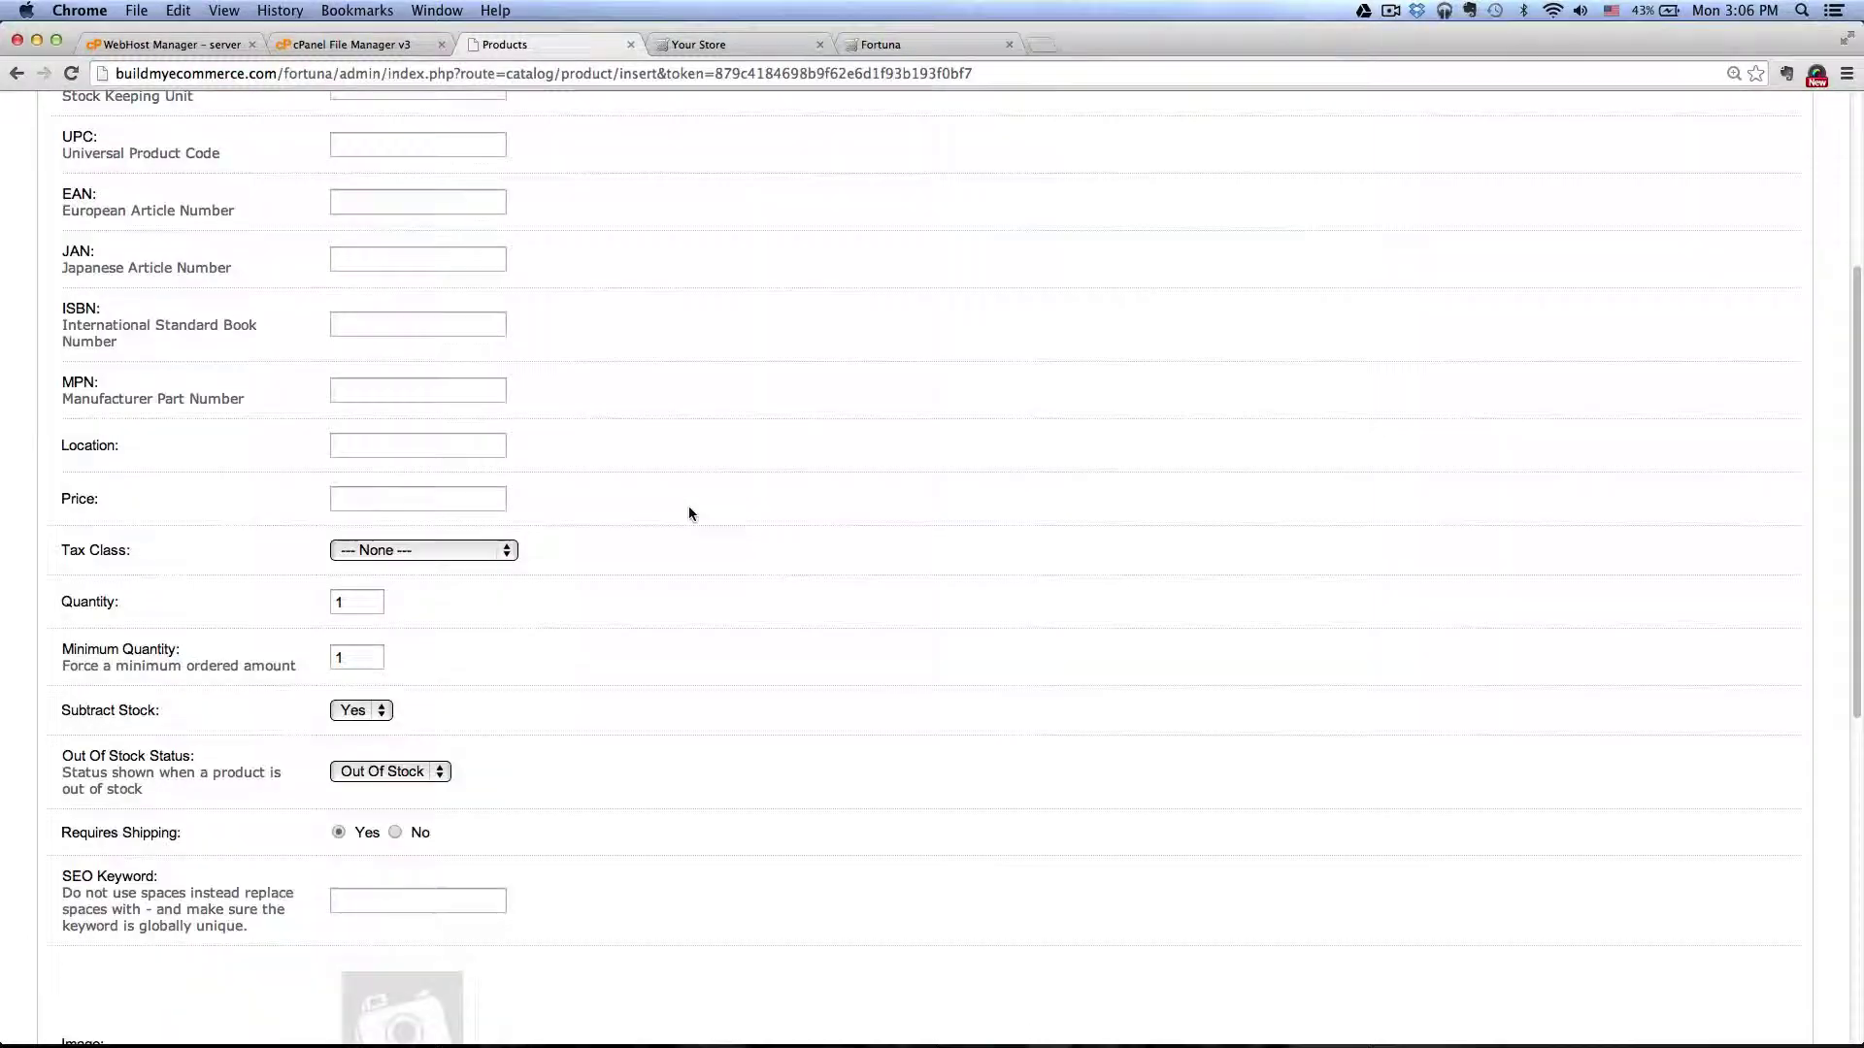
click(487, 498)
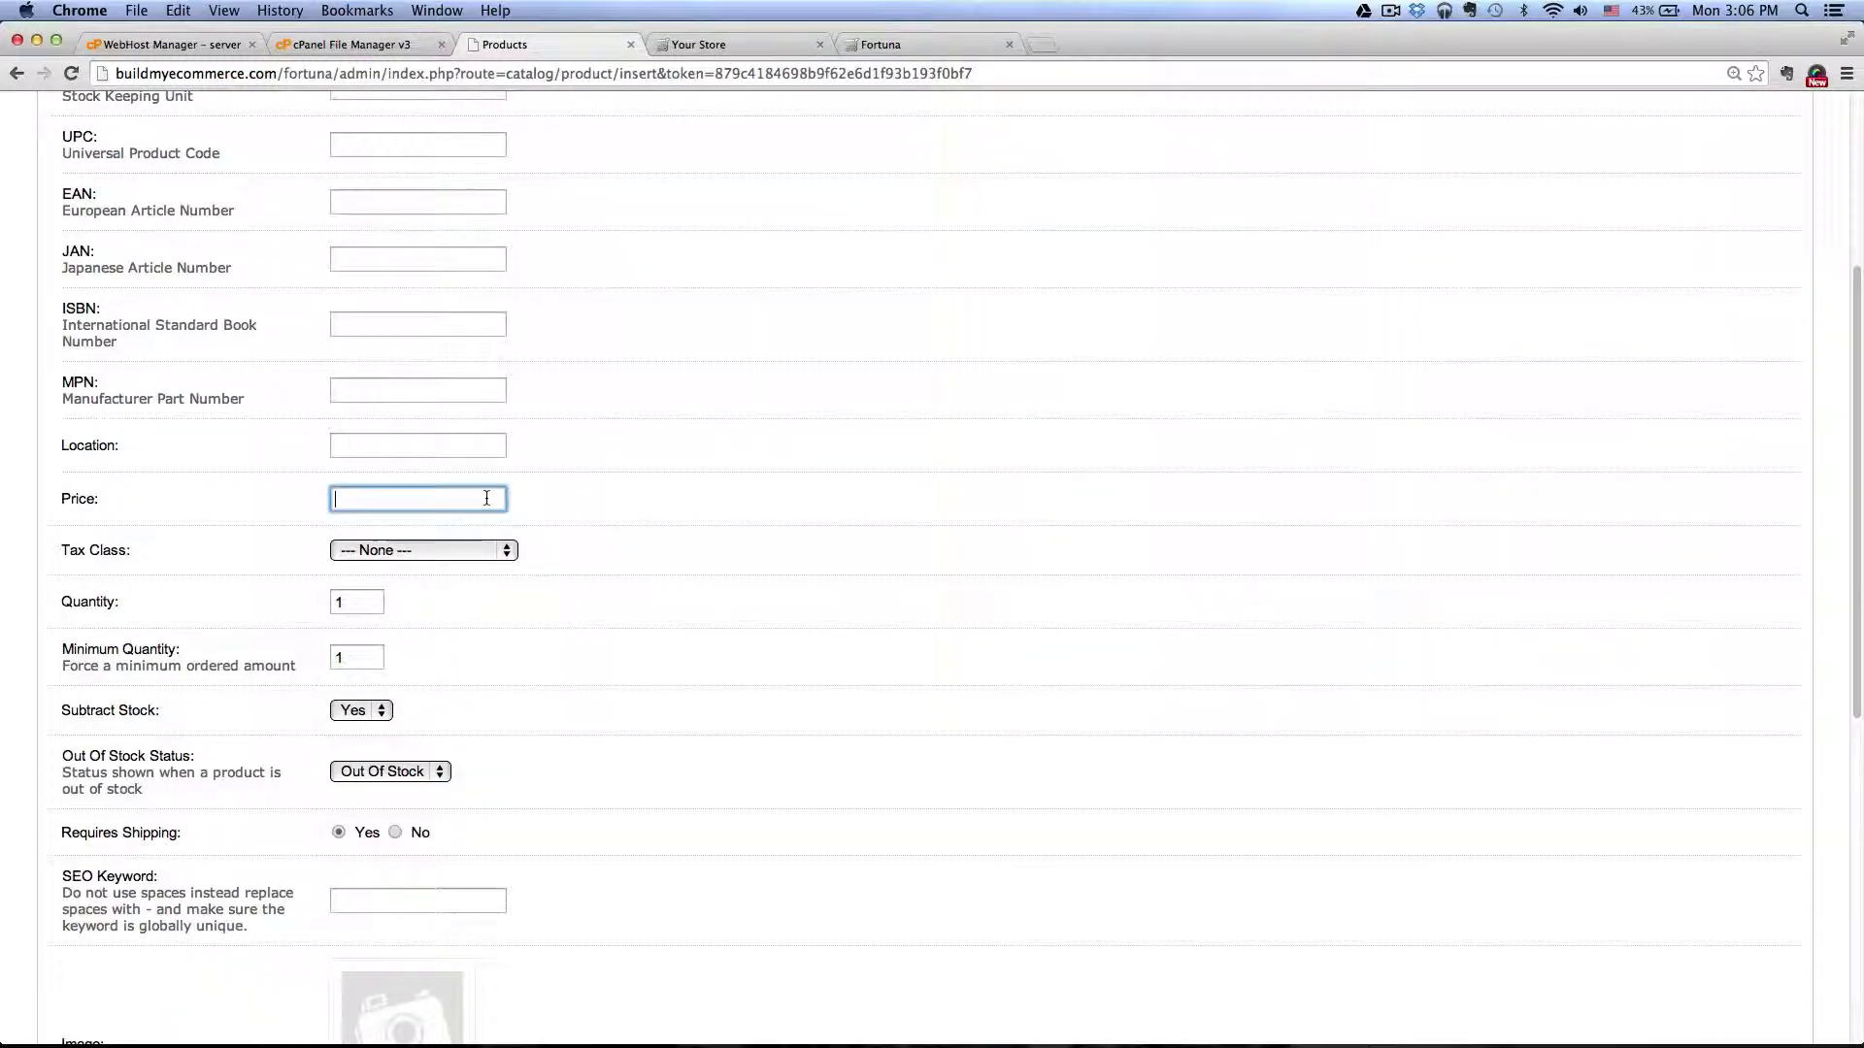
click(922, 50)
click(540, 47)
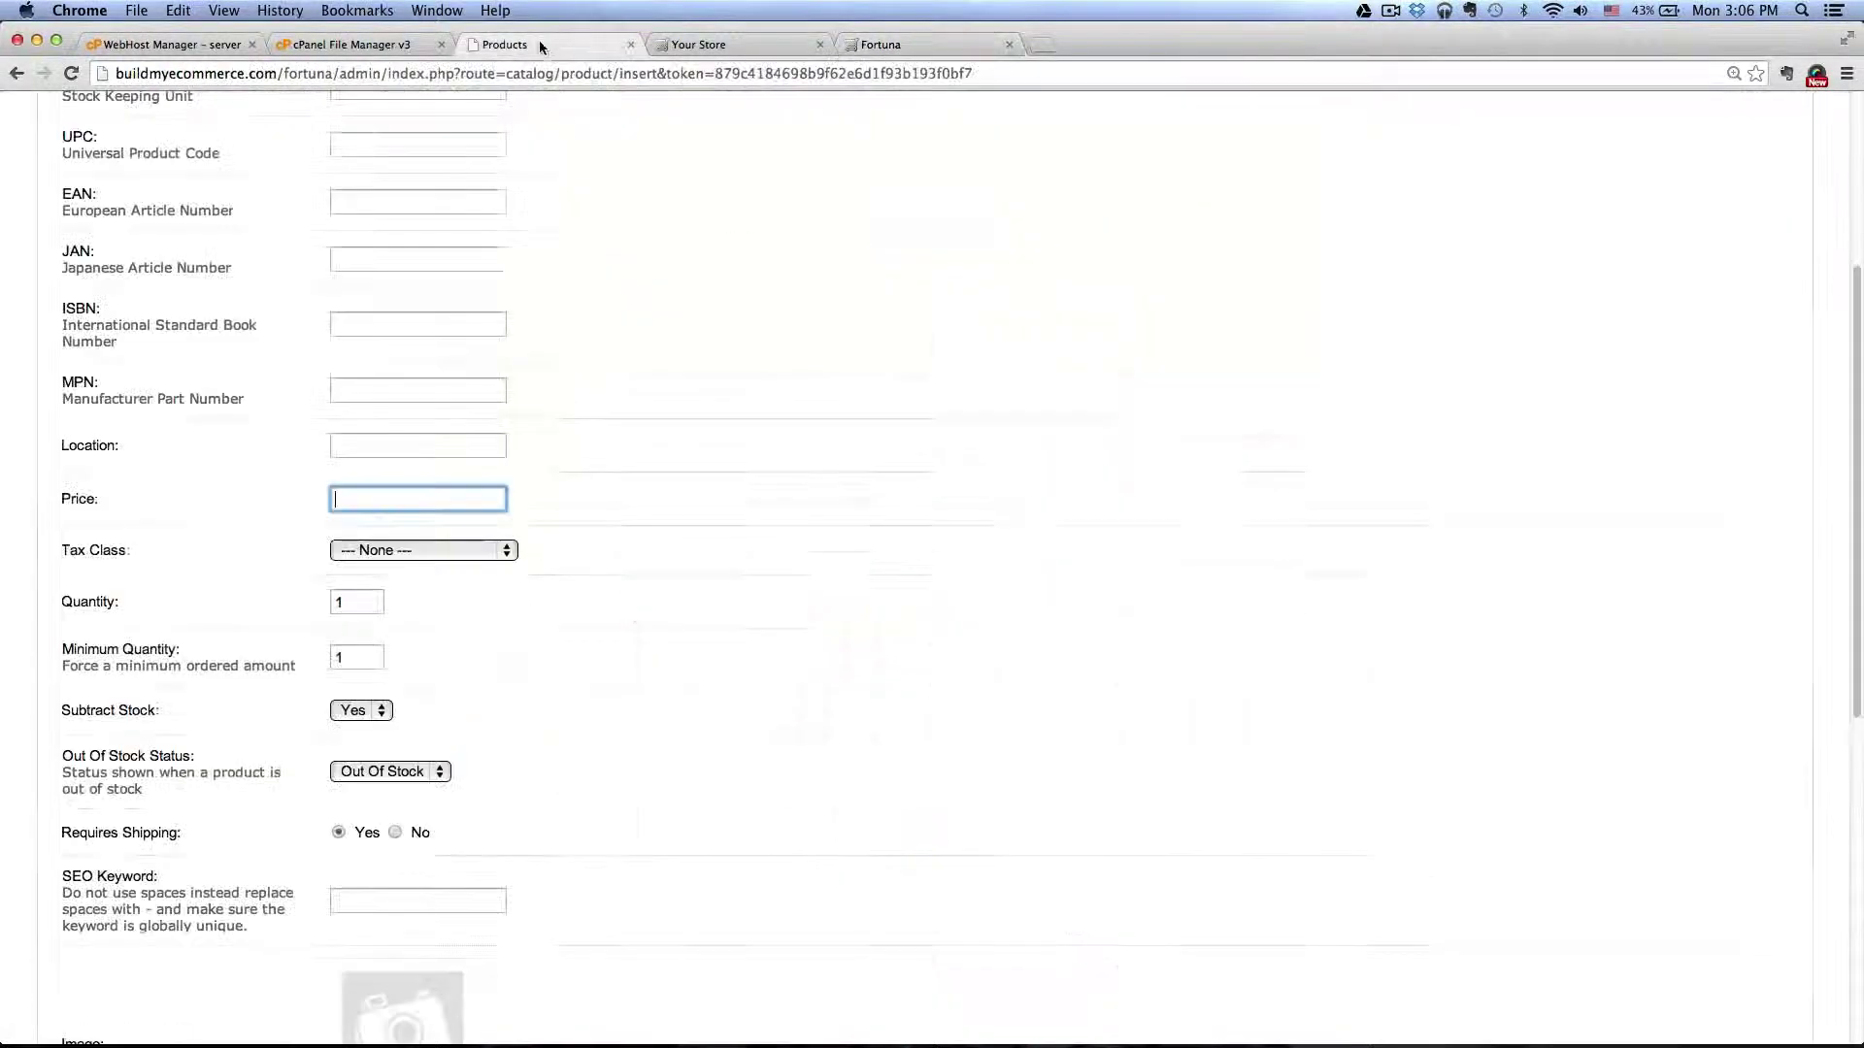
text(4233)
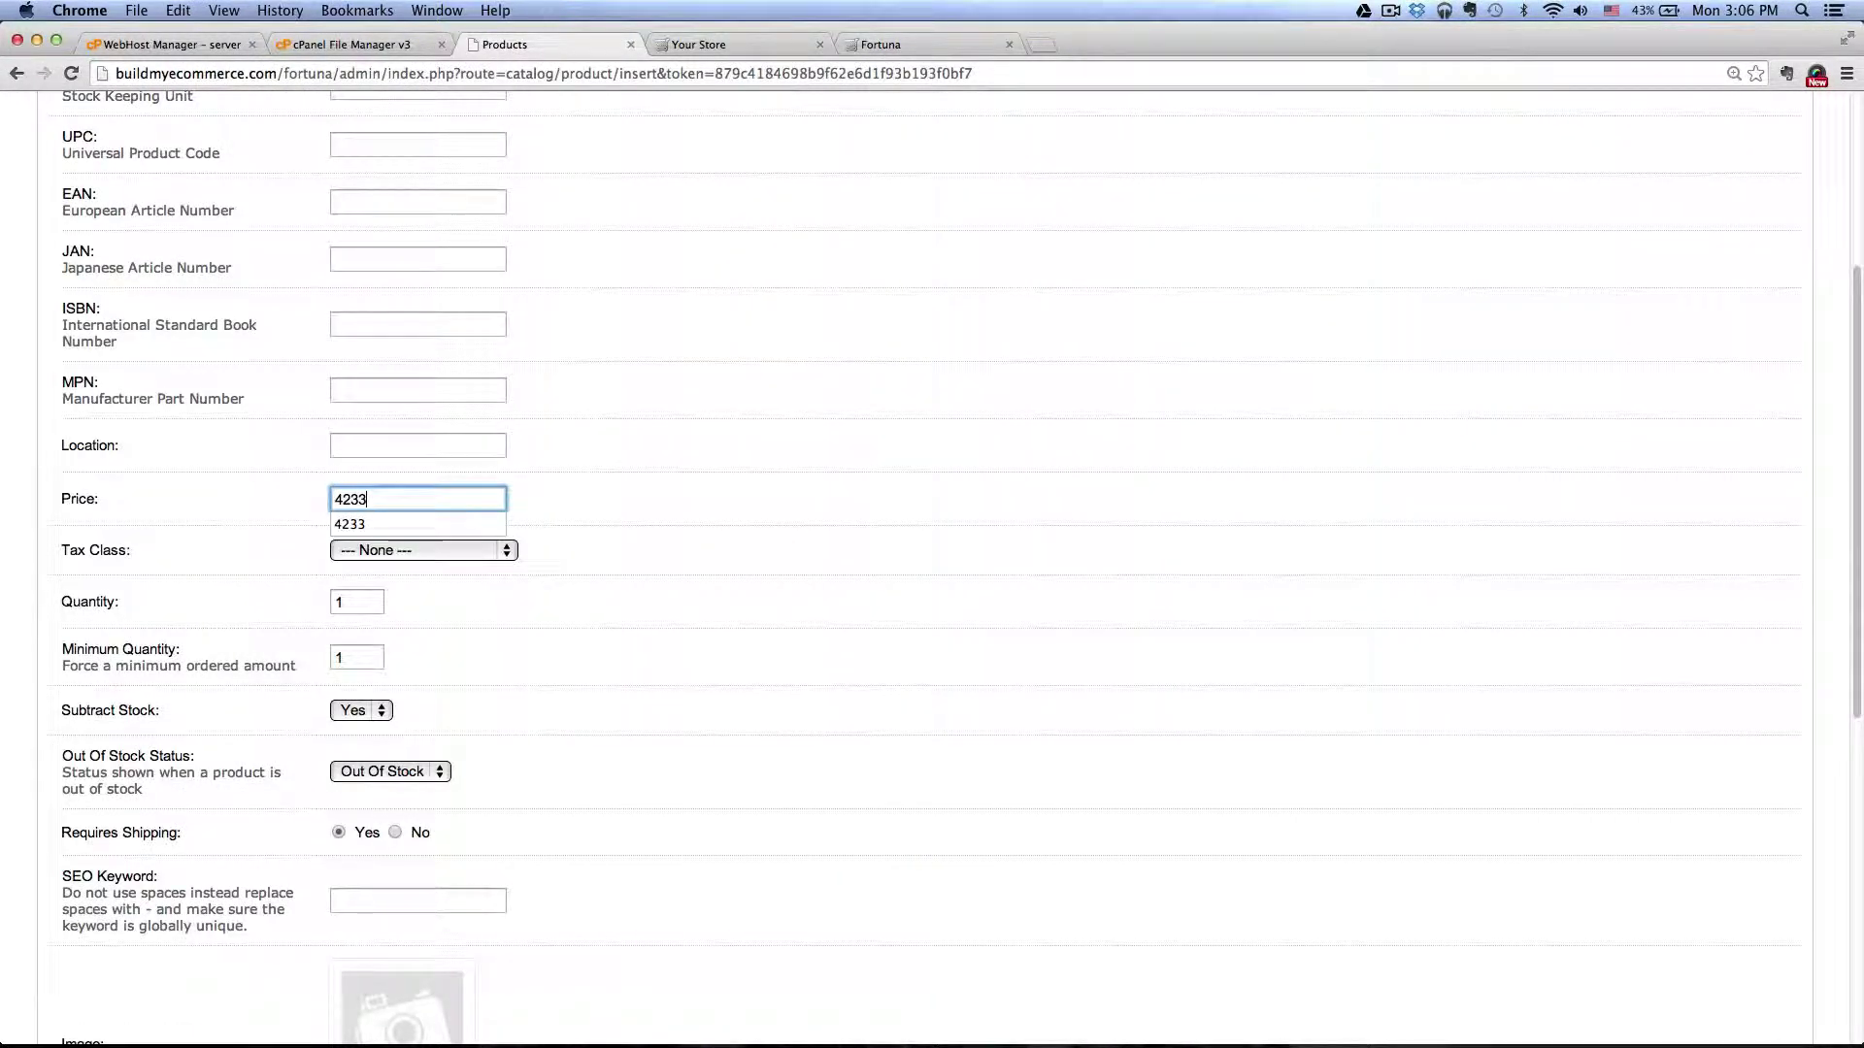
click(719, 500)
Upload watch21-900x900.jpg from the watch_01 folder and assign it as the product's main image
scroll(691, 556, down, 5)
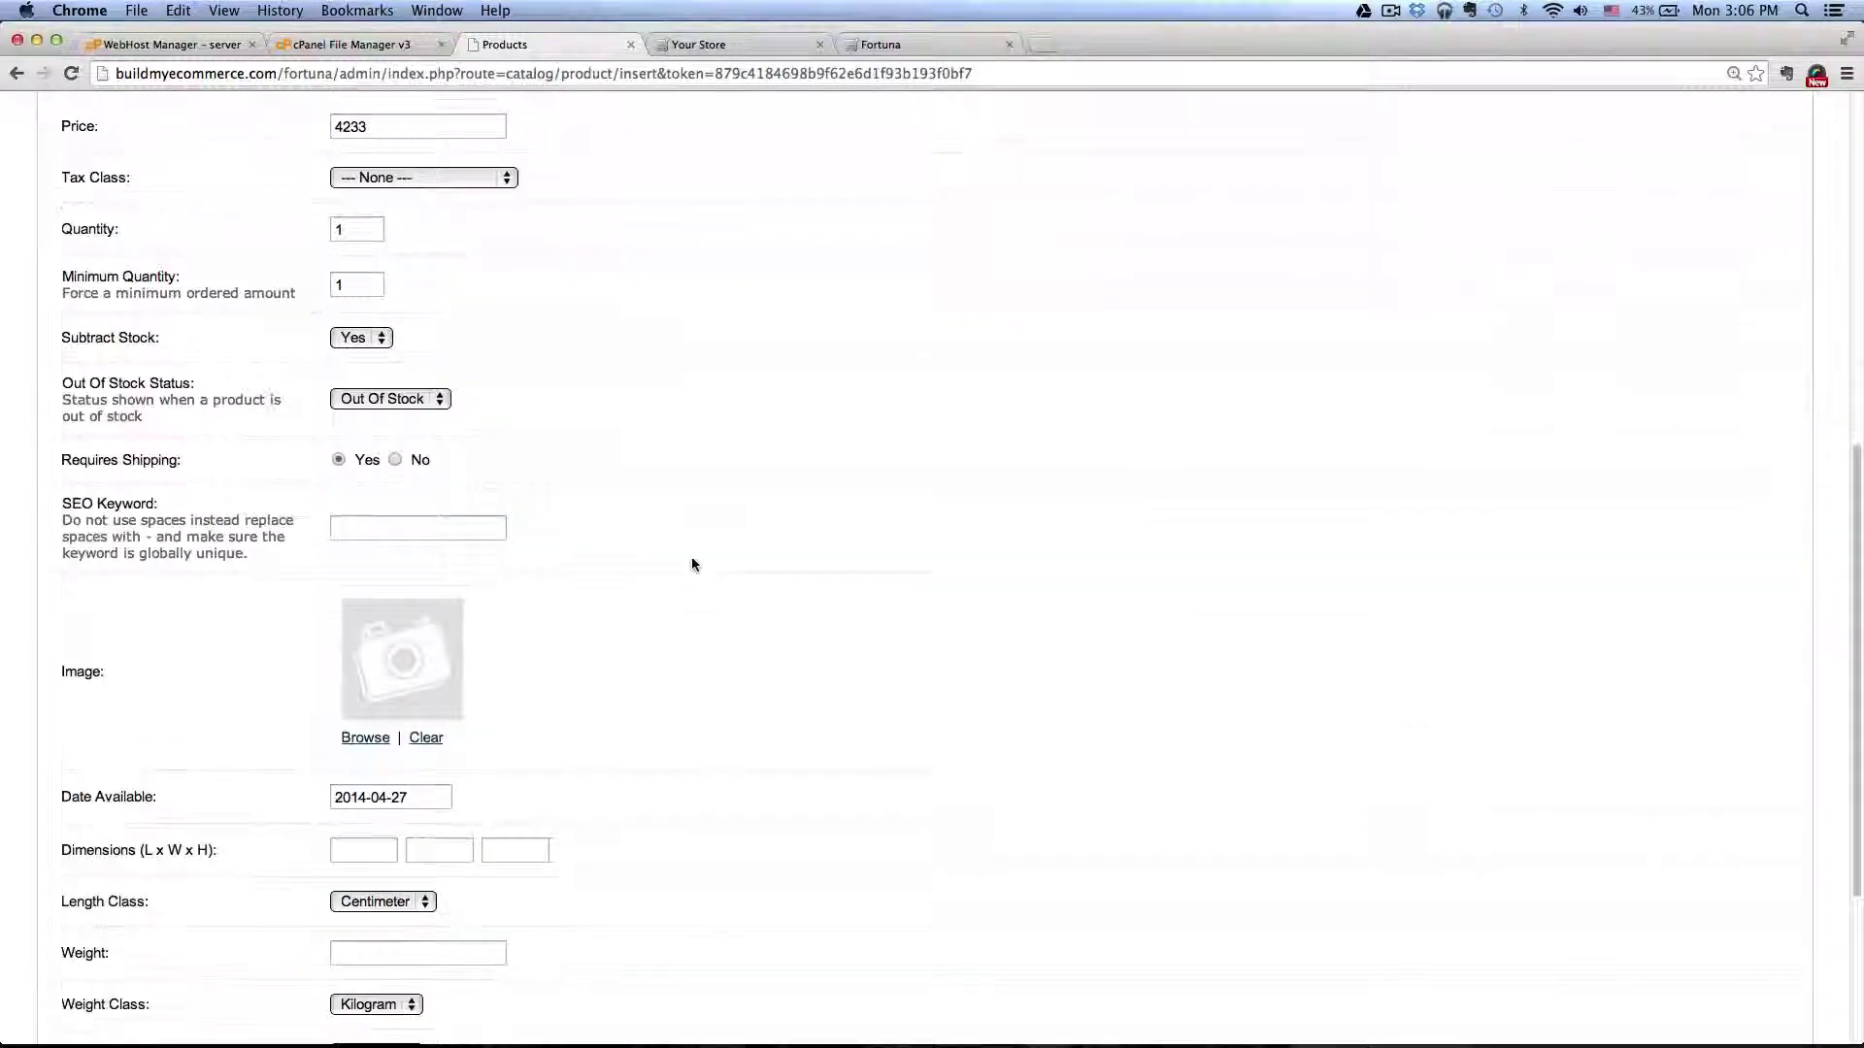
scroll(242, 675, down, 2)
click(364, 596)
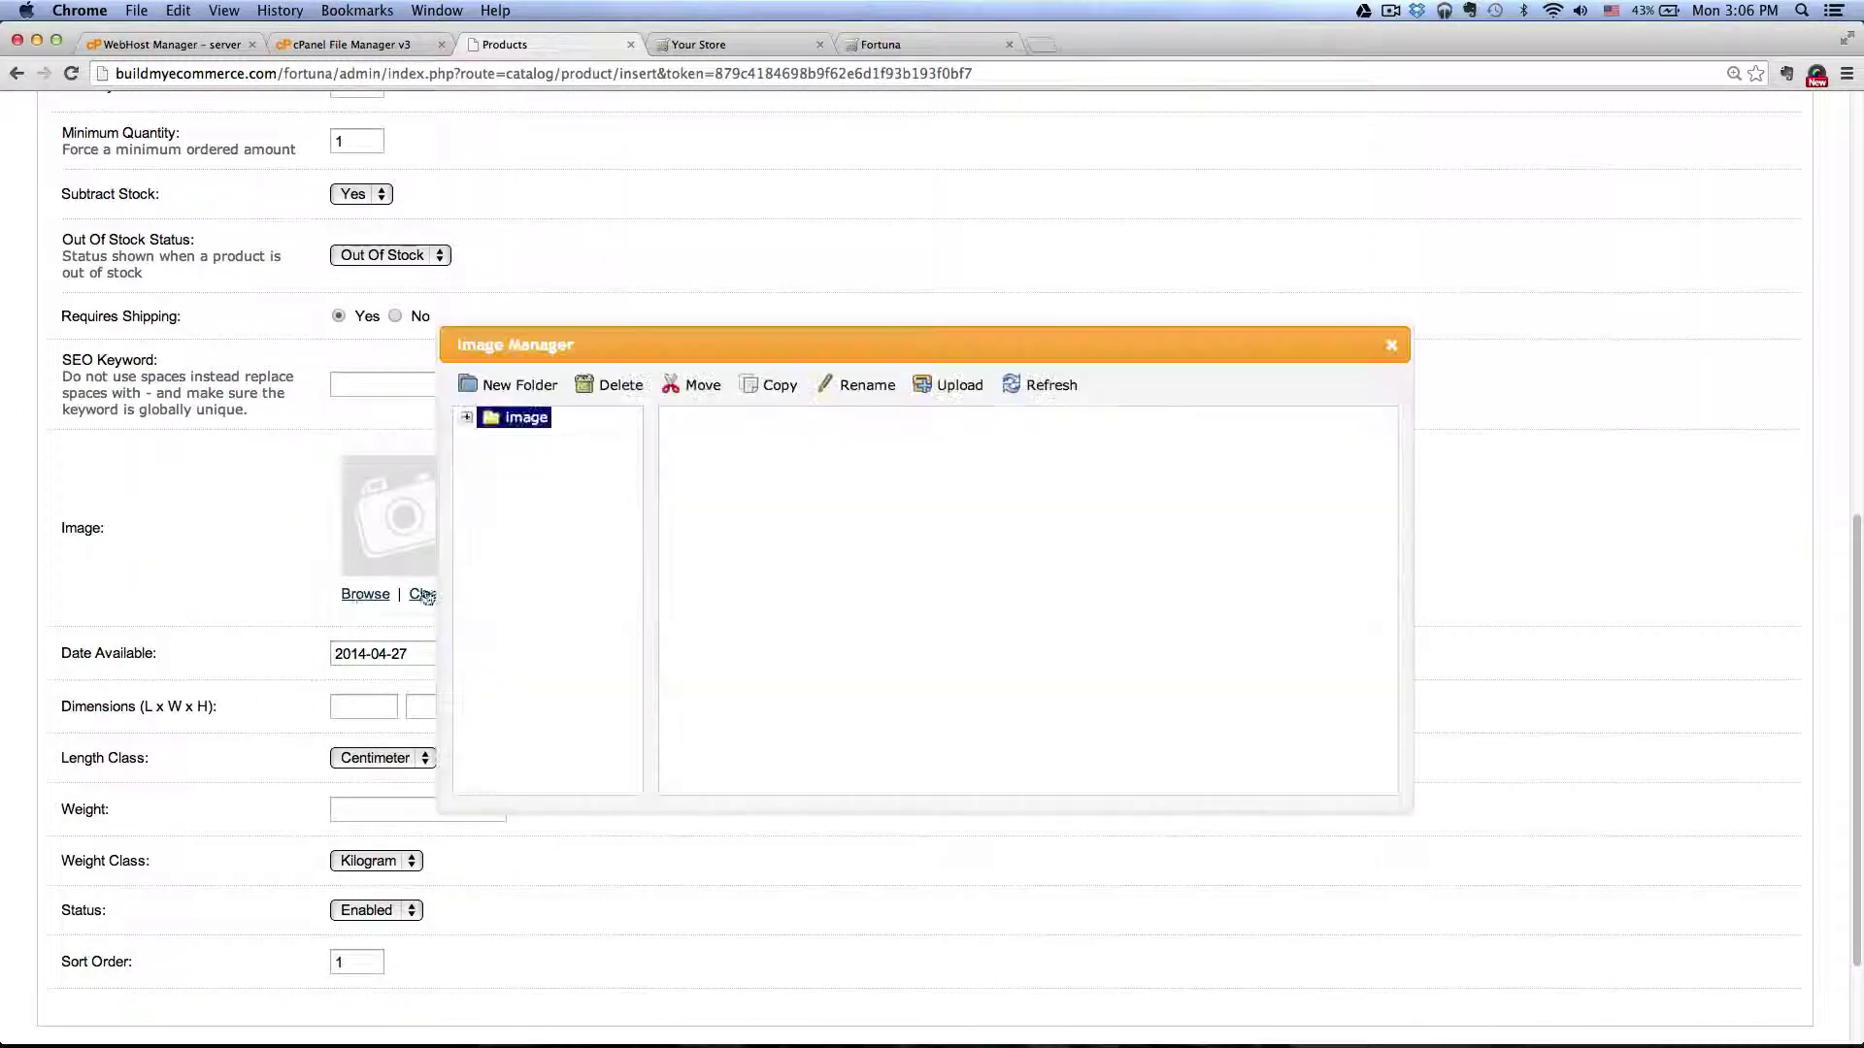
click(959, 393)
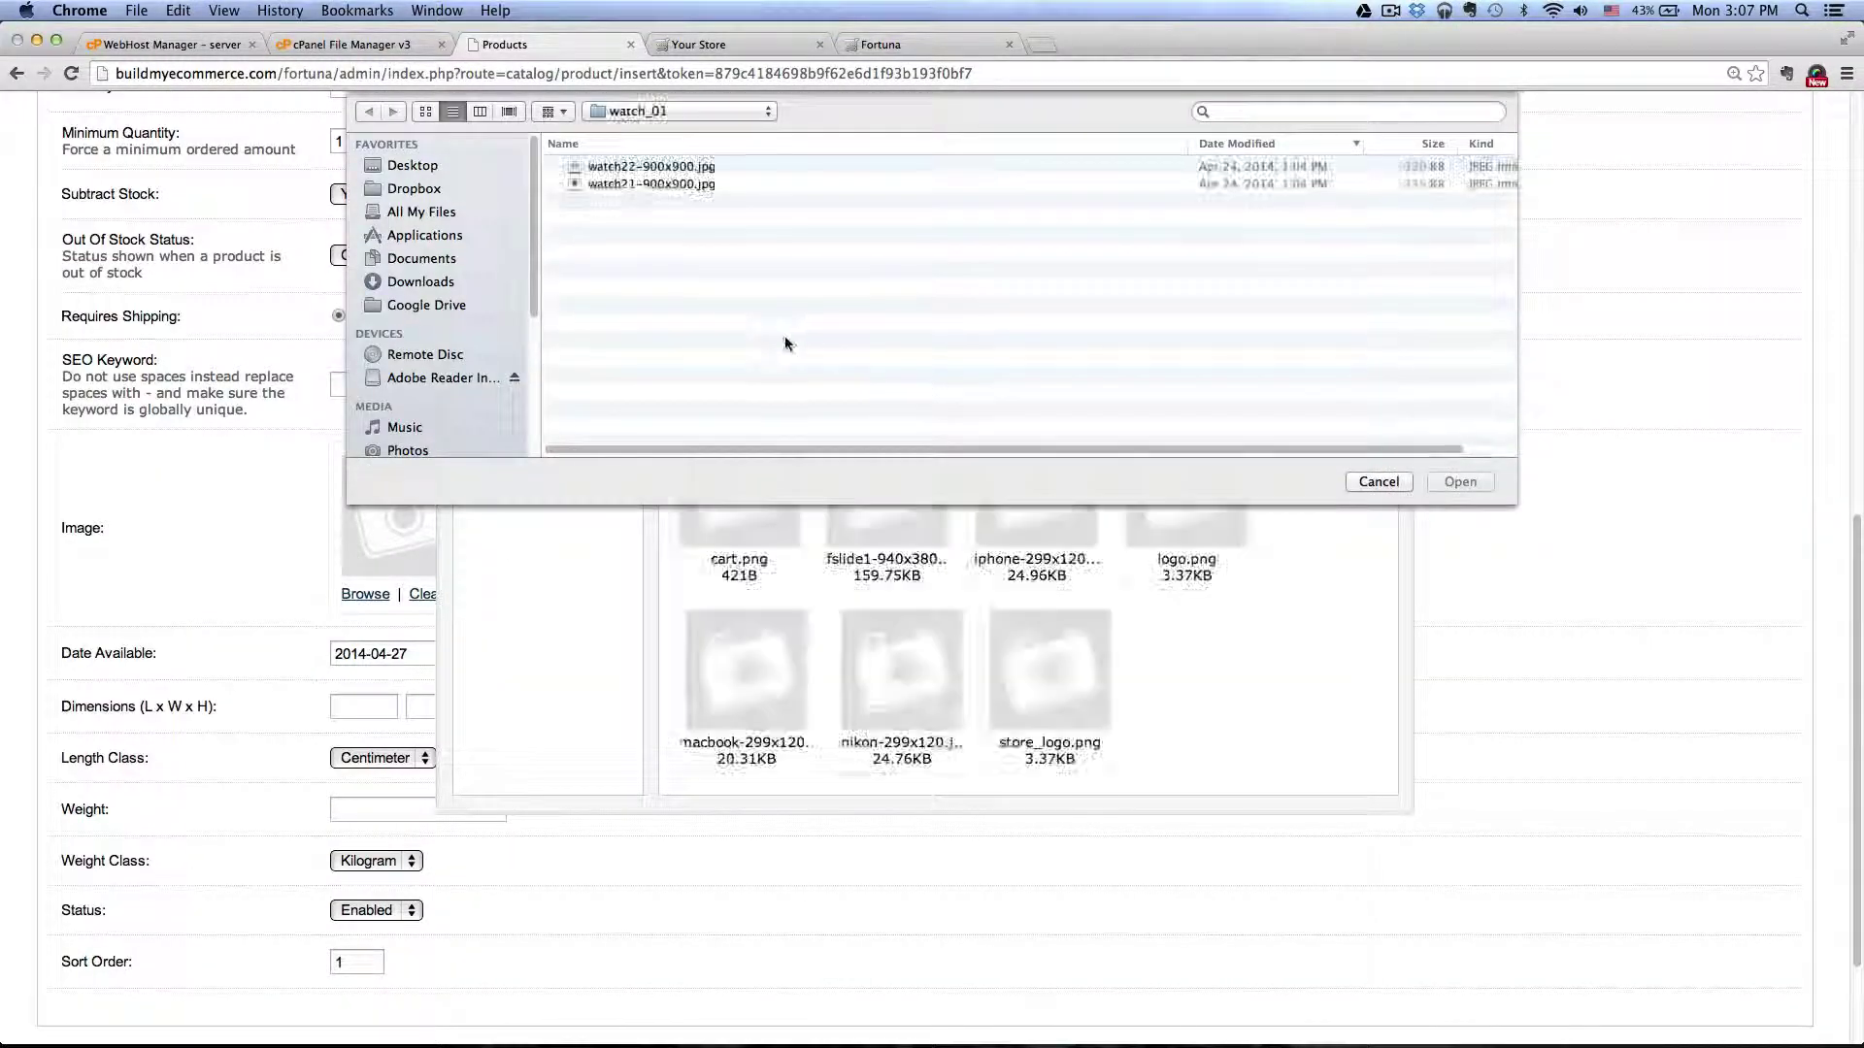
double_click(660, 186)
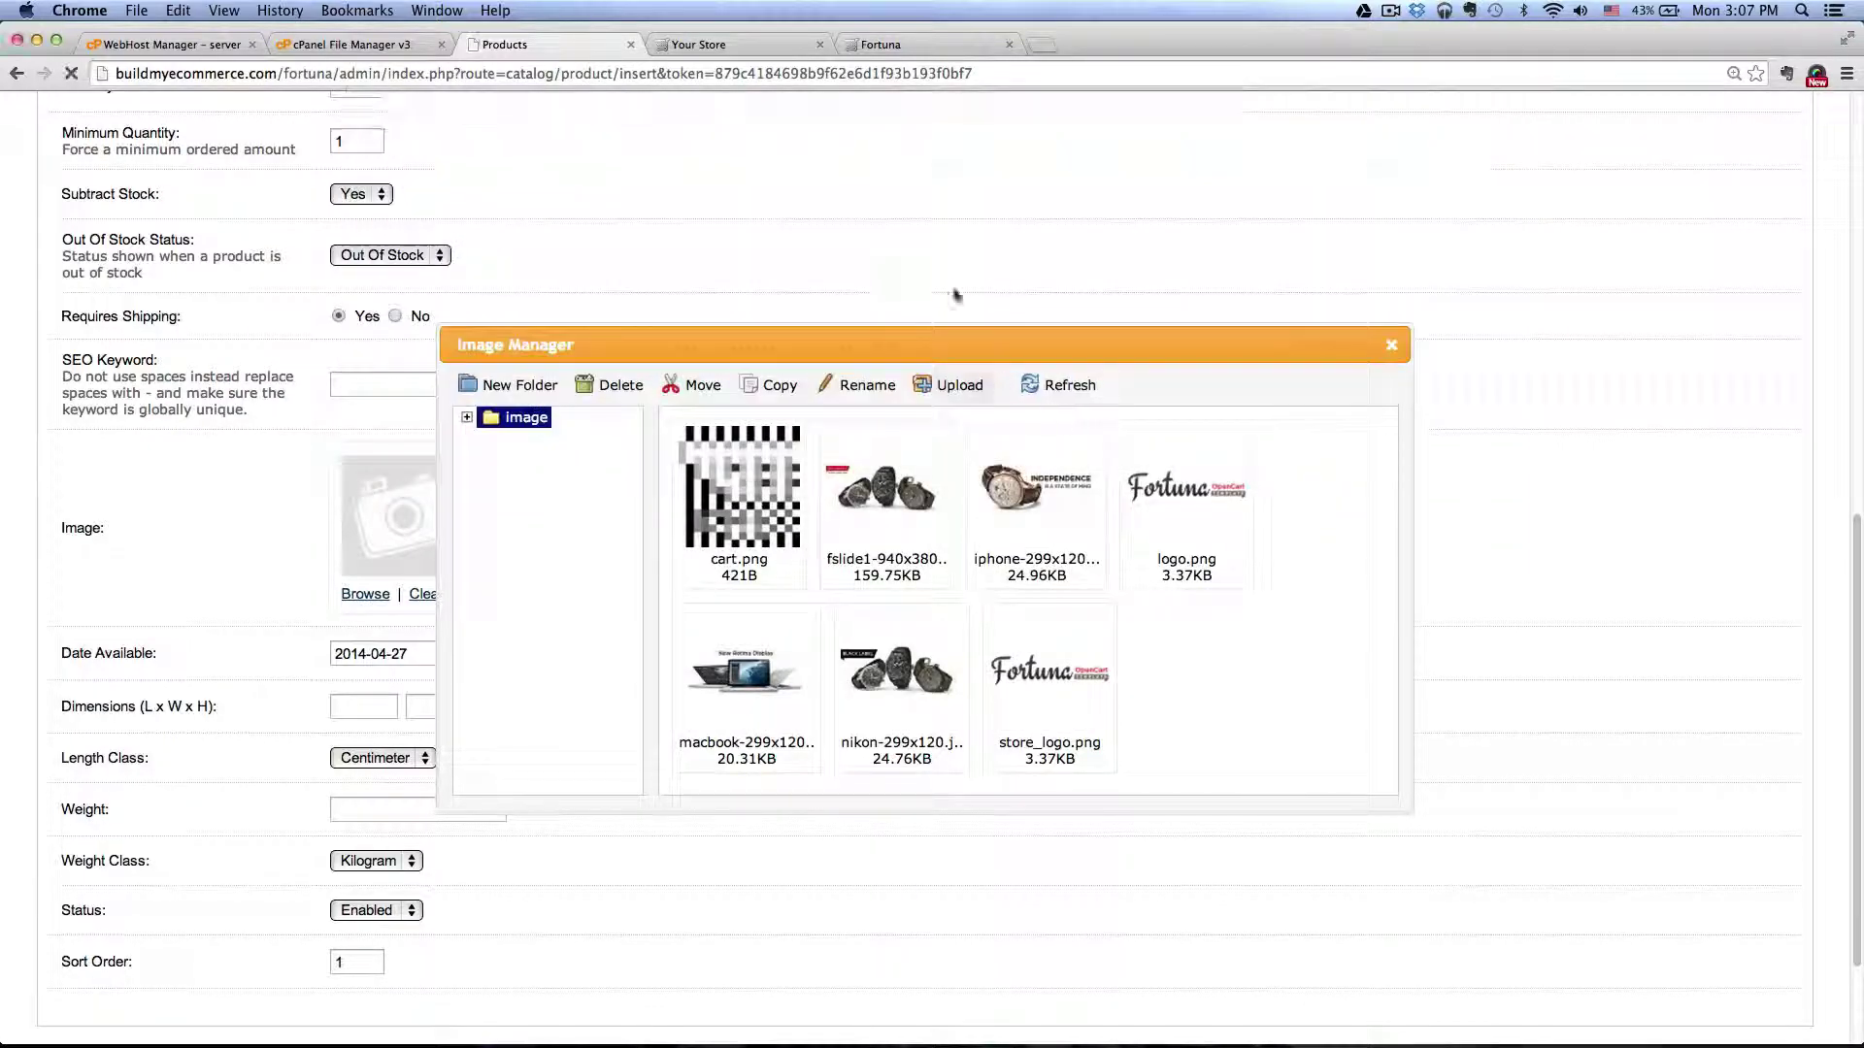
click(1073, 359)
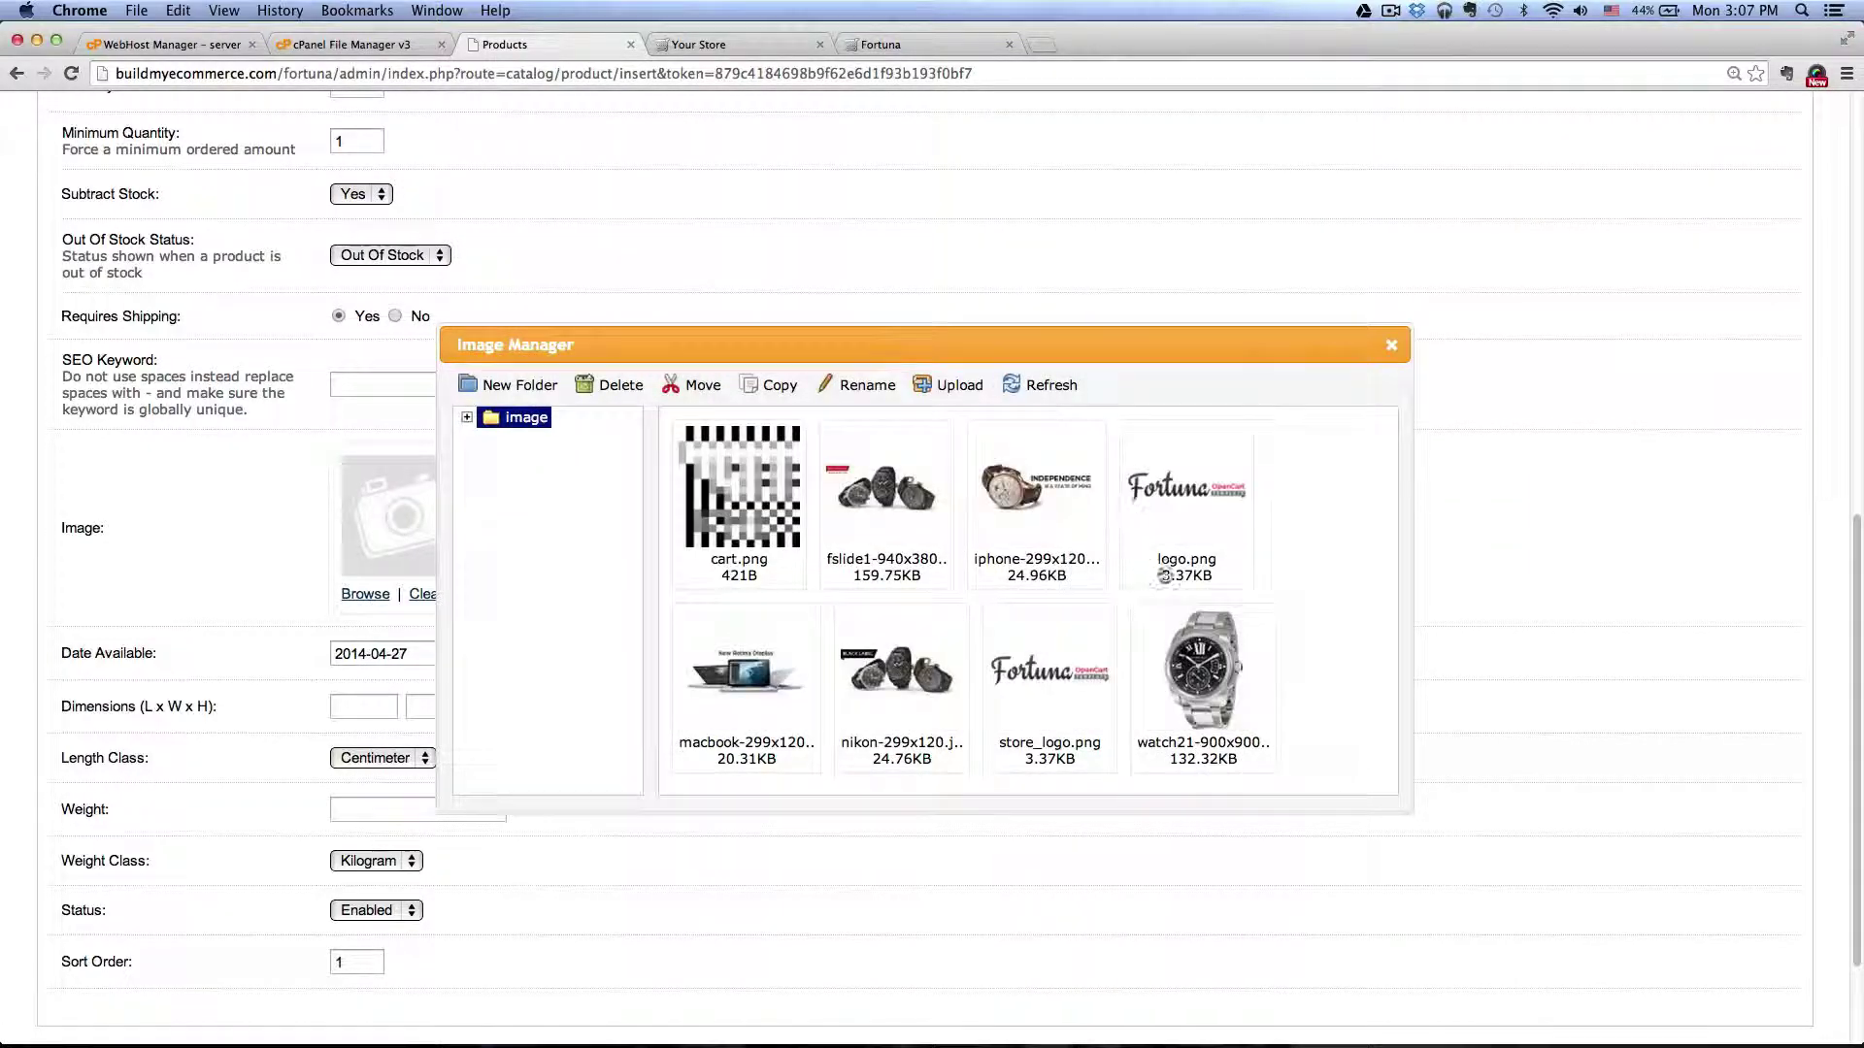
click(1199, 660)
double_click(1199, 660)
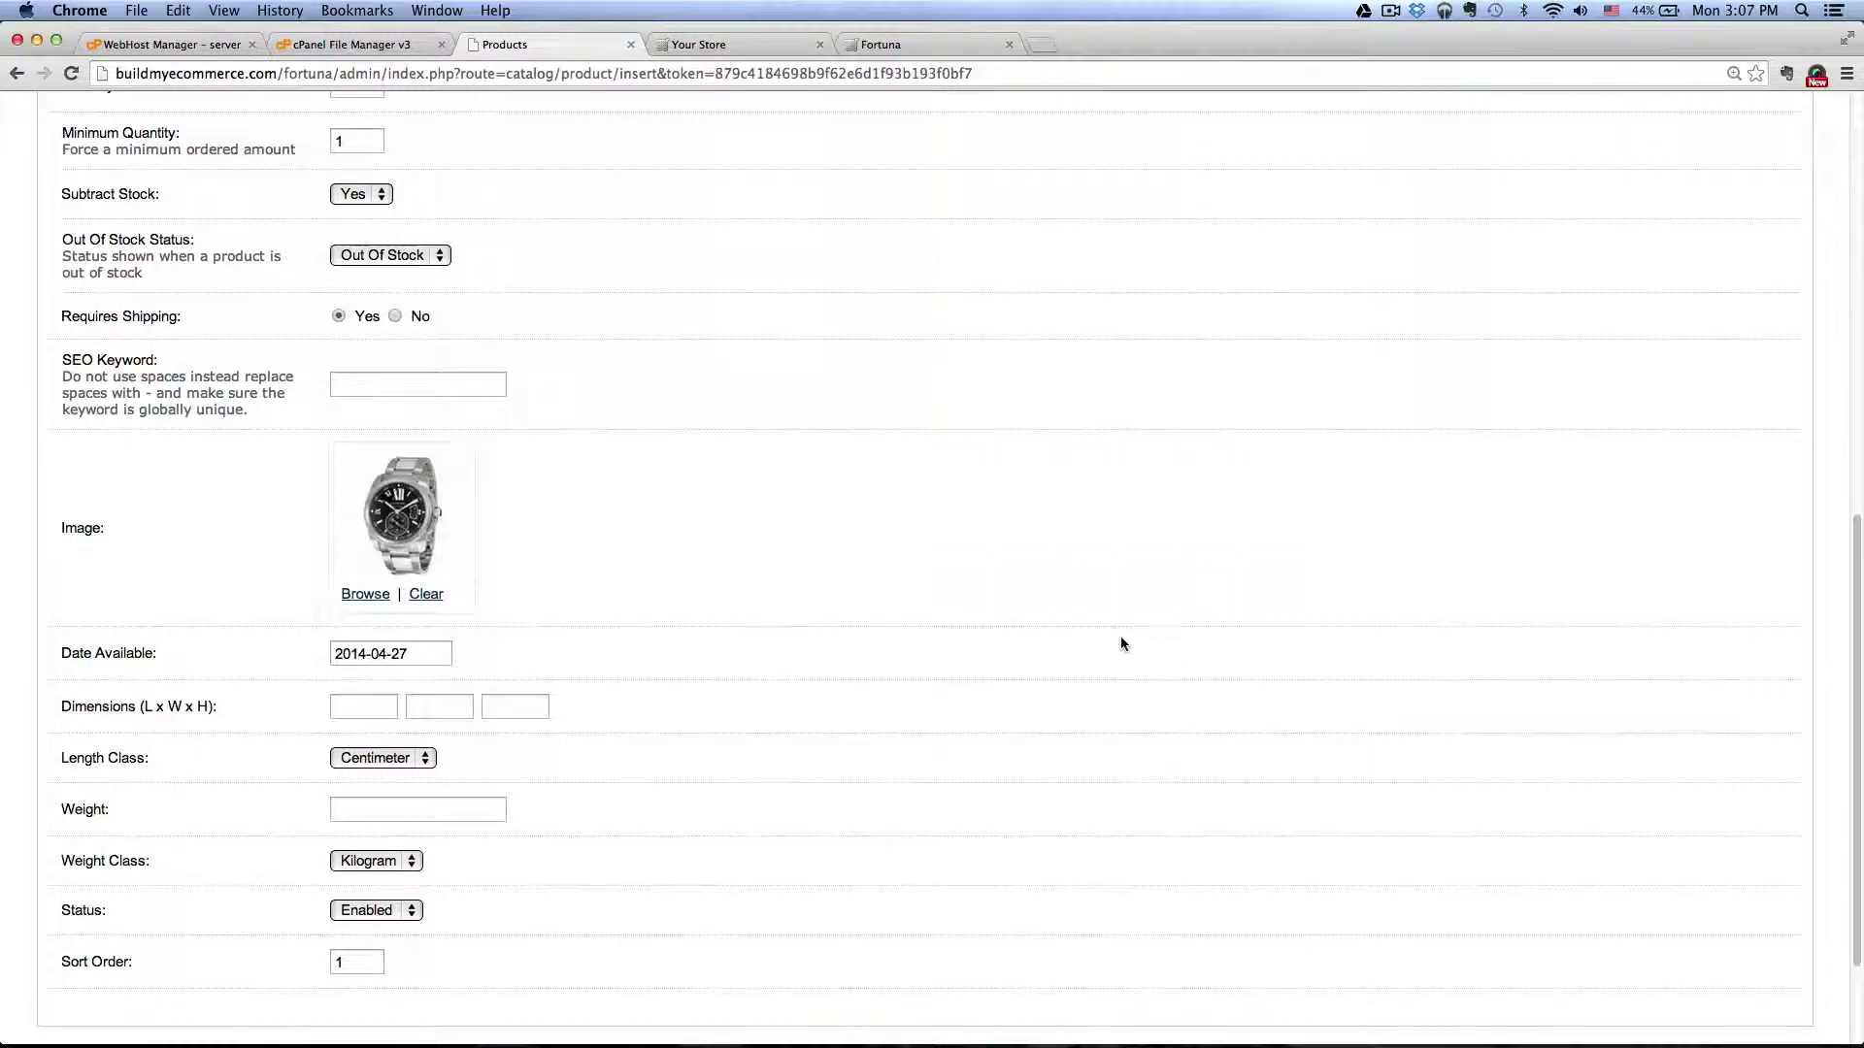
Upload watch22-900x900.jpg as an additional image of the product and save the product
scroll(1120, 641, up, 5)
scroll(1121, 644, up, 5)
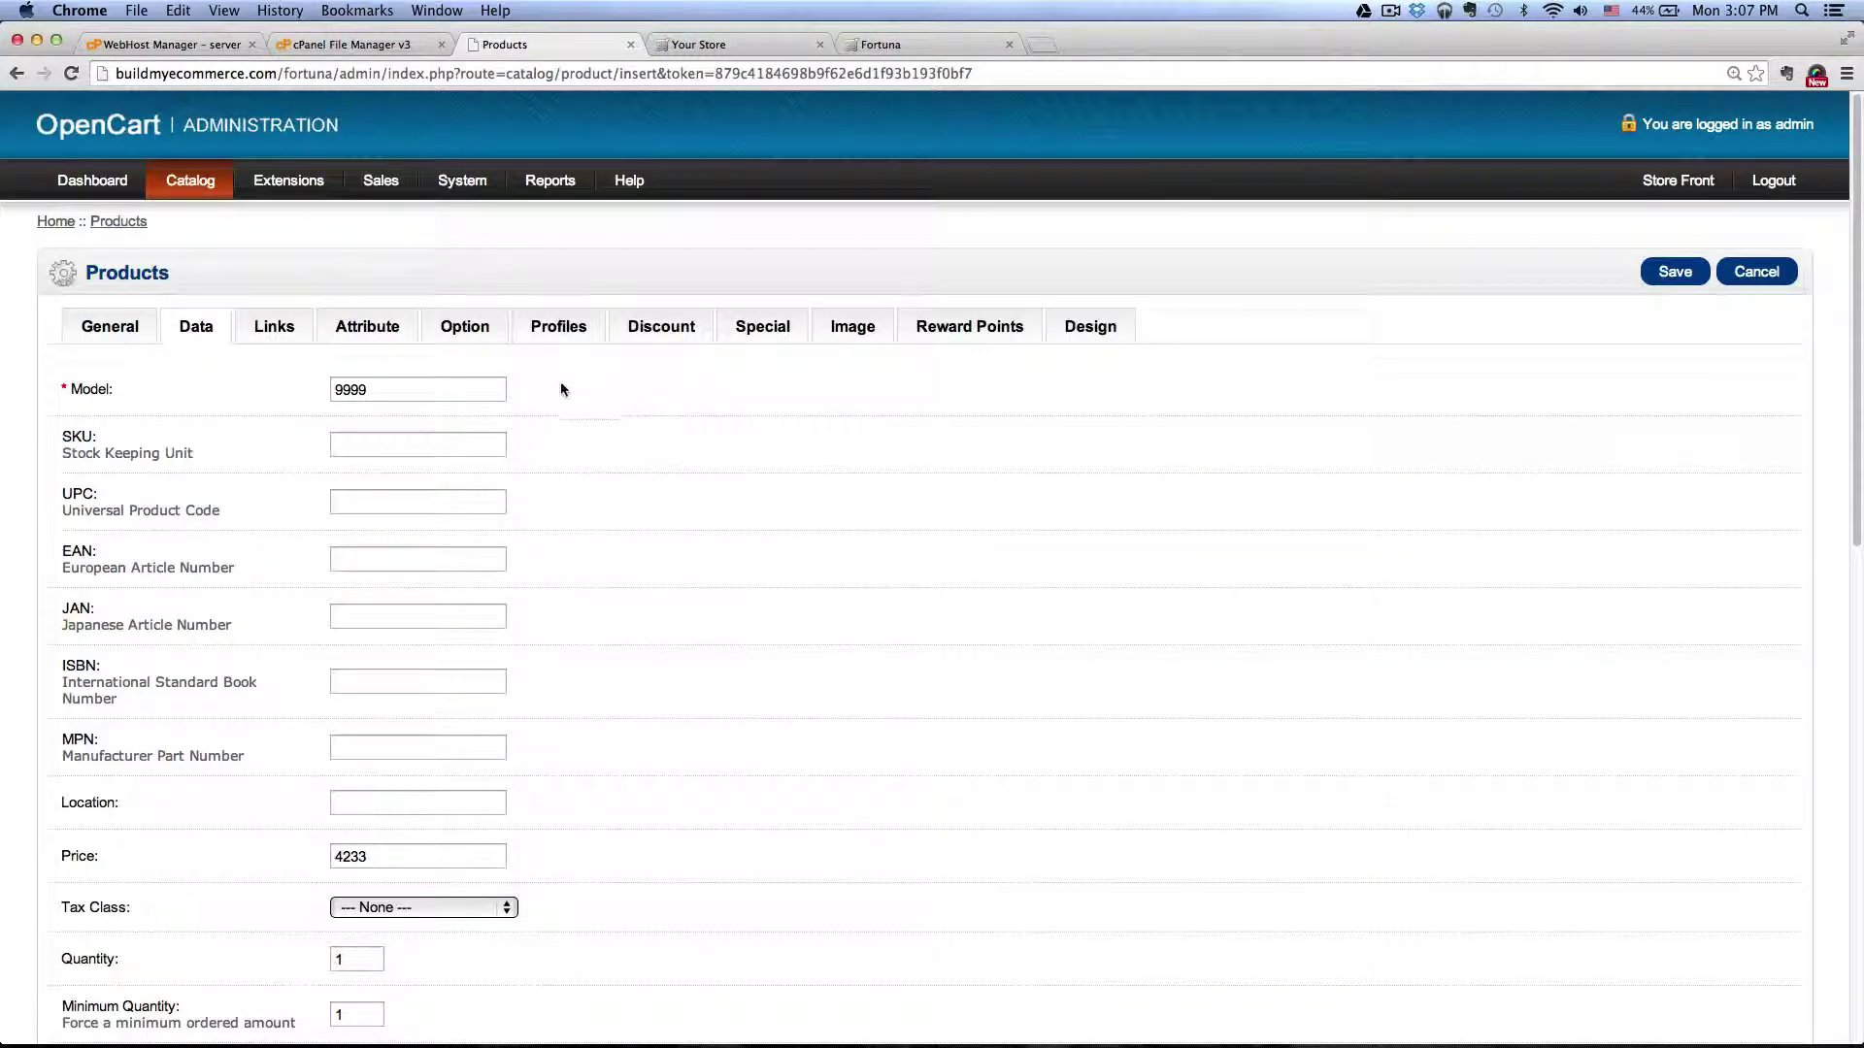
click(853, 330)
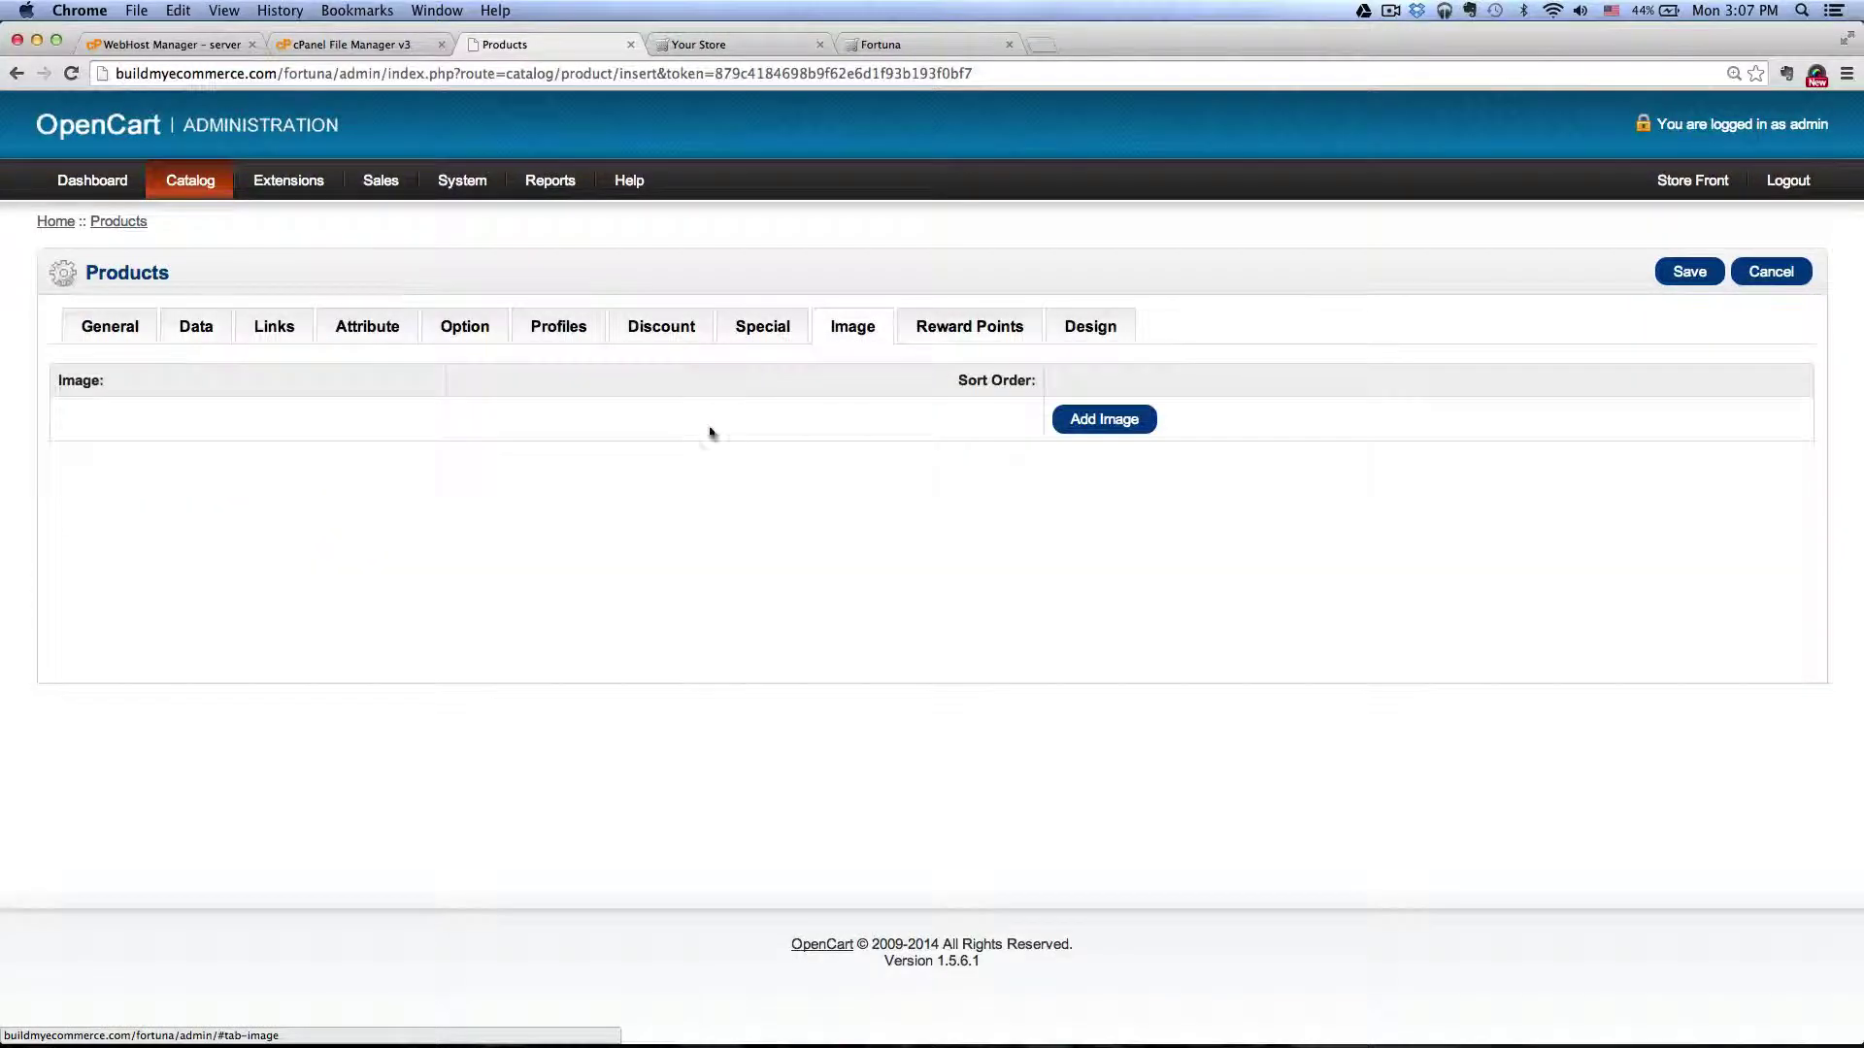
click(1104, 419)
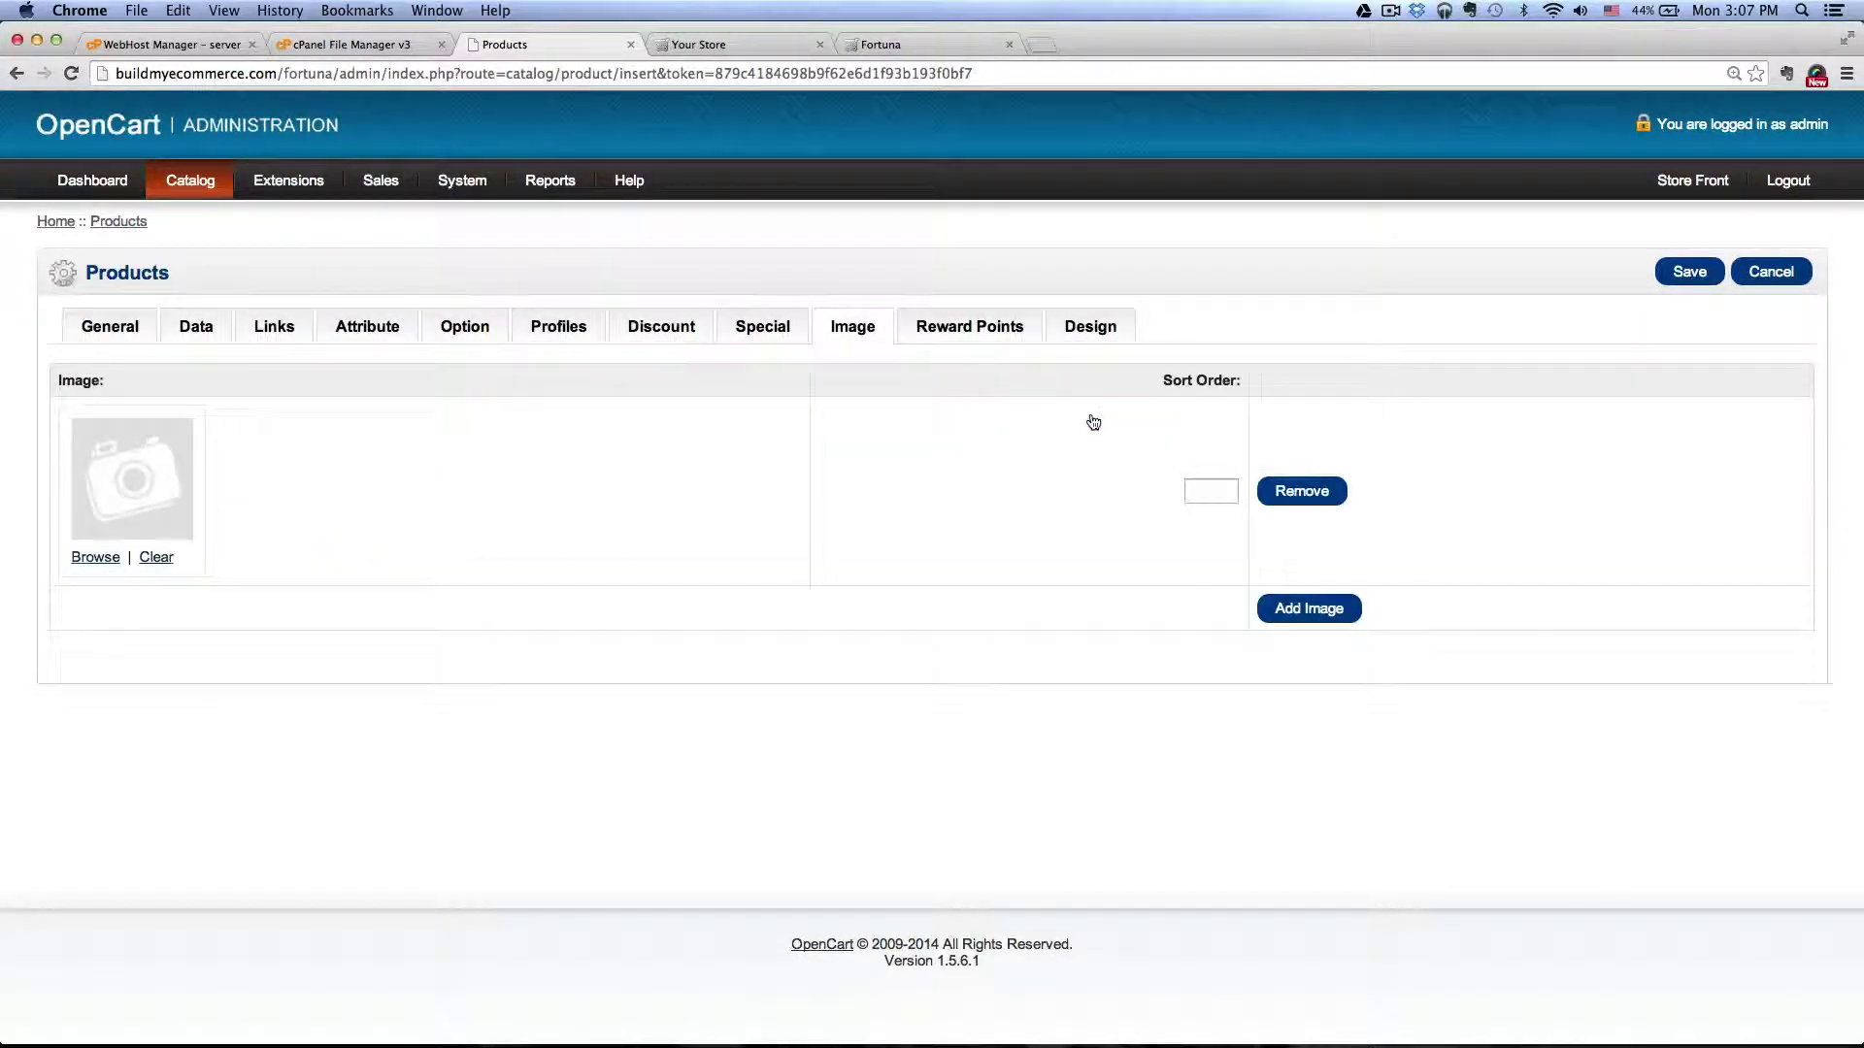
click(96, 560)
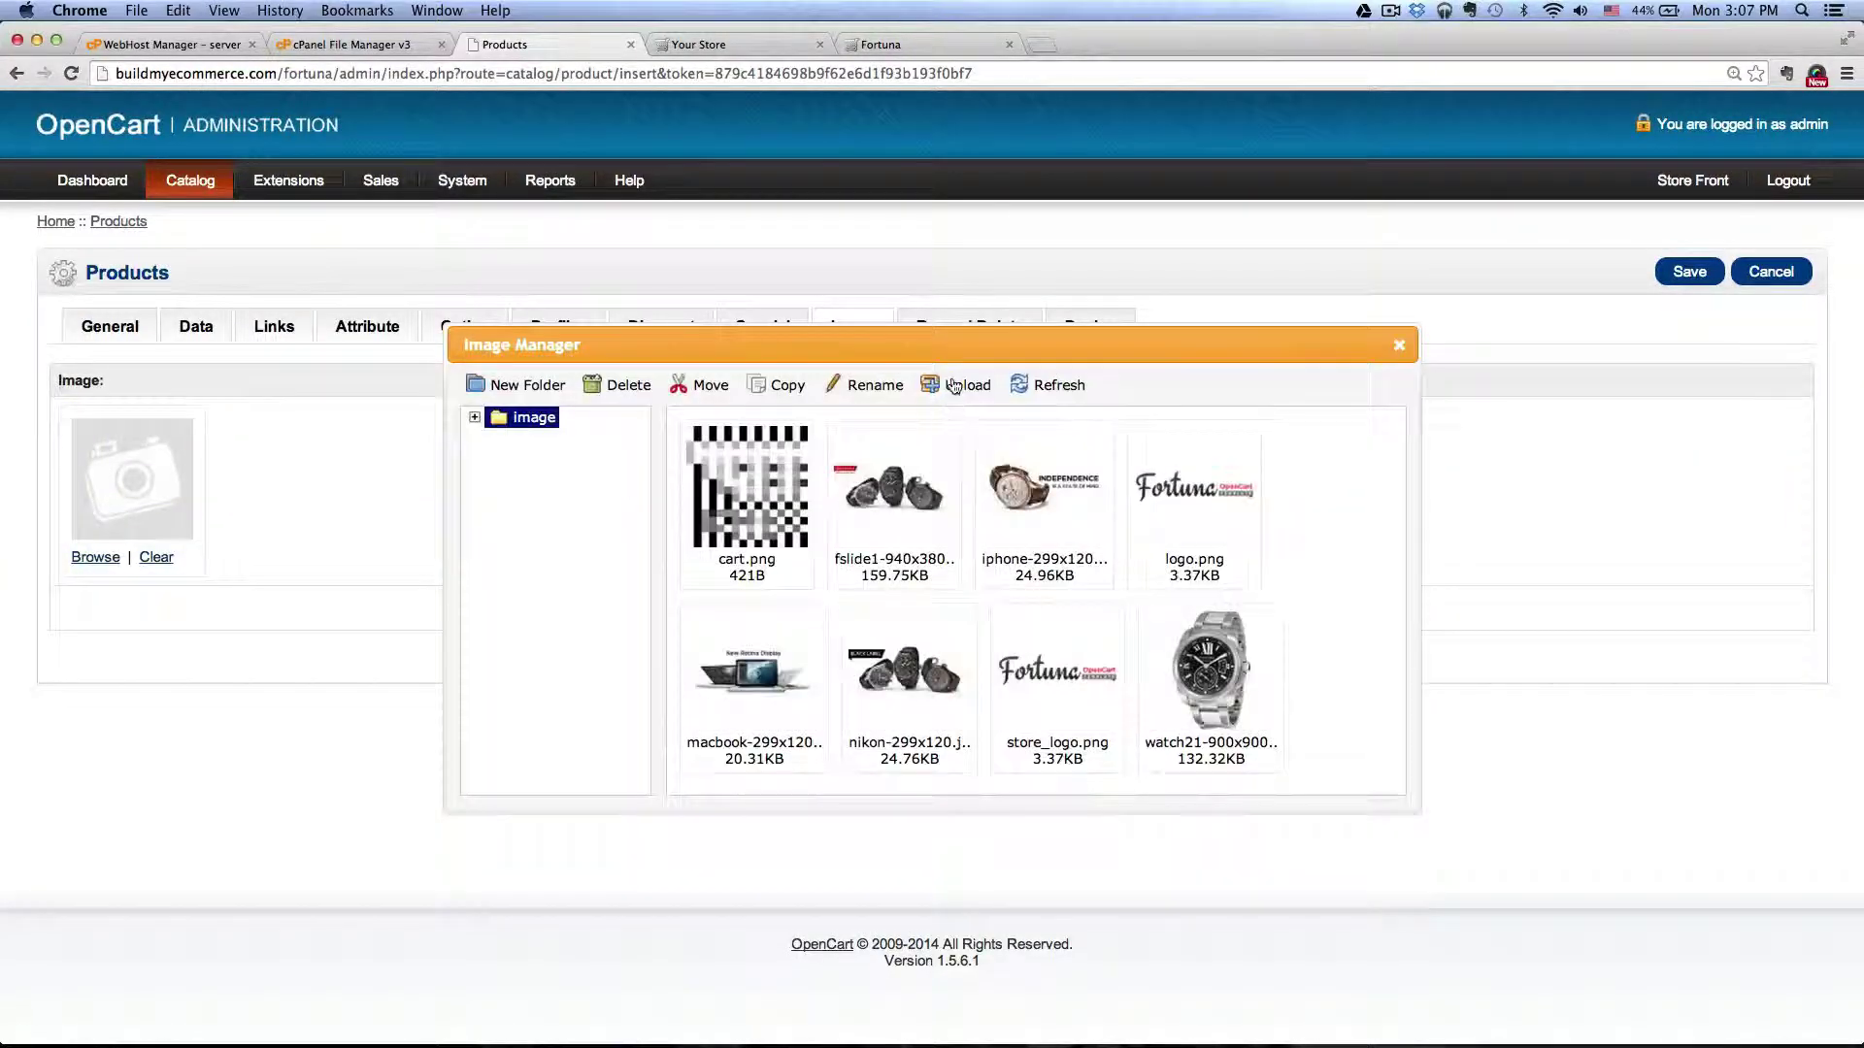
click(954, 387)
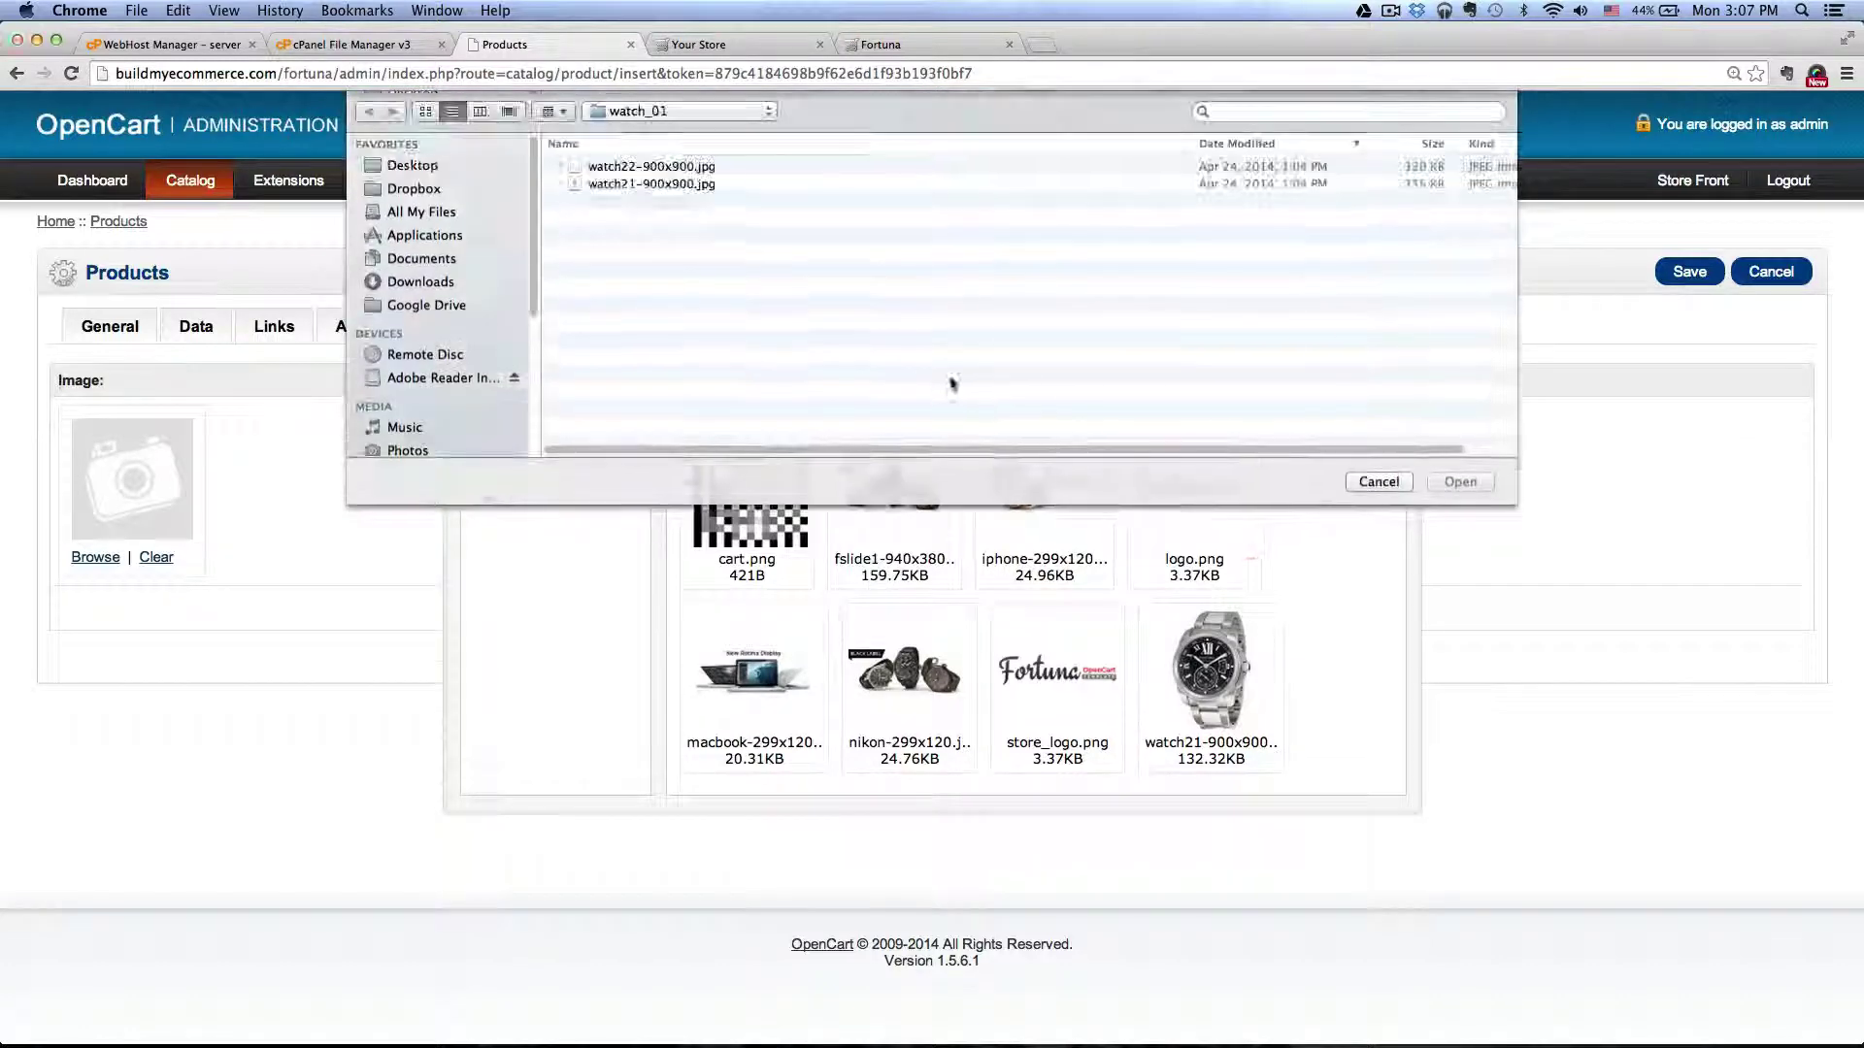
double_click(675, 172)
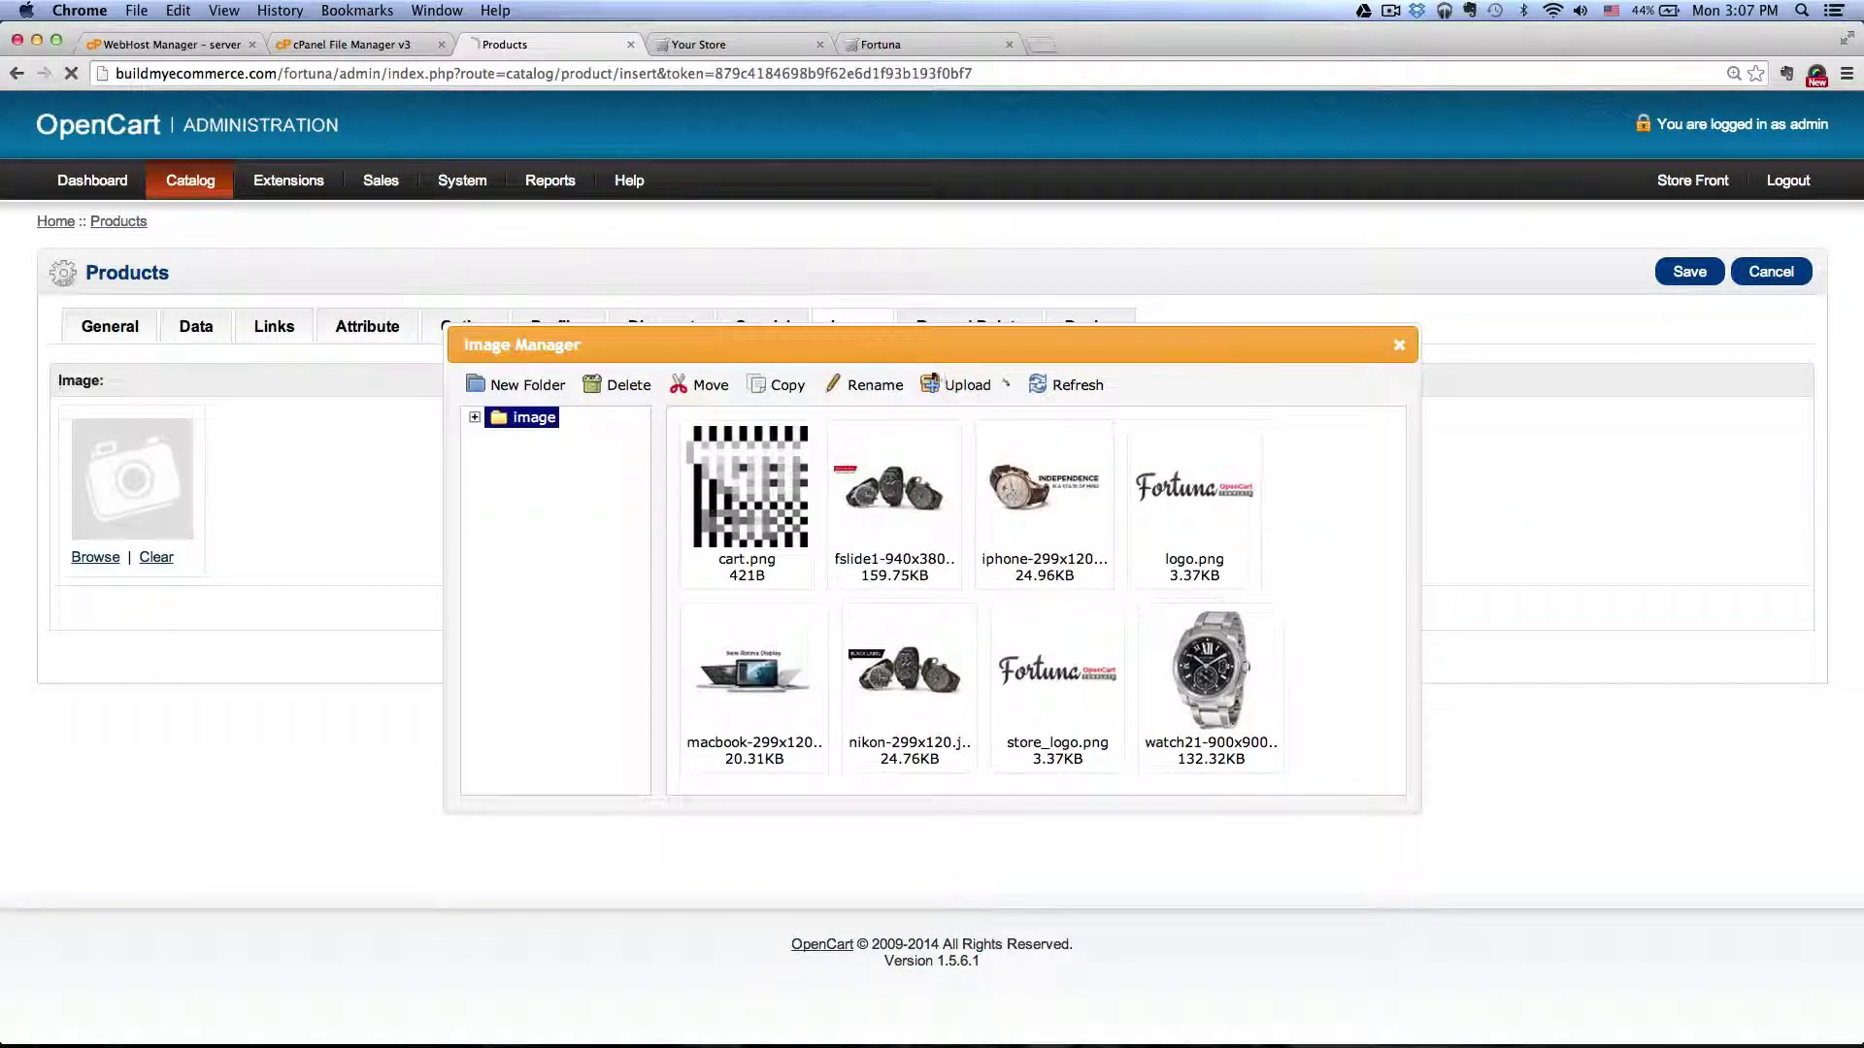
click(1073, 358)
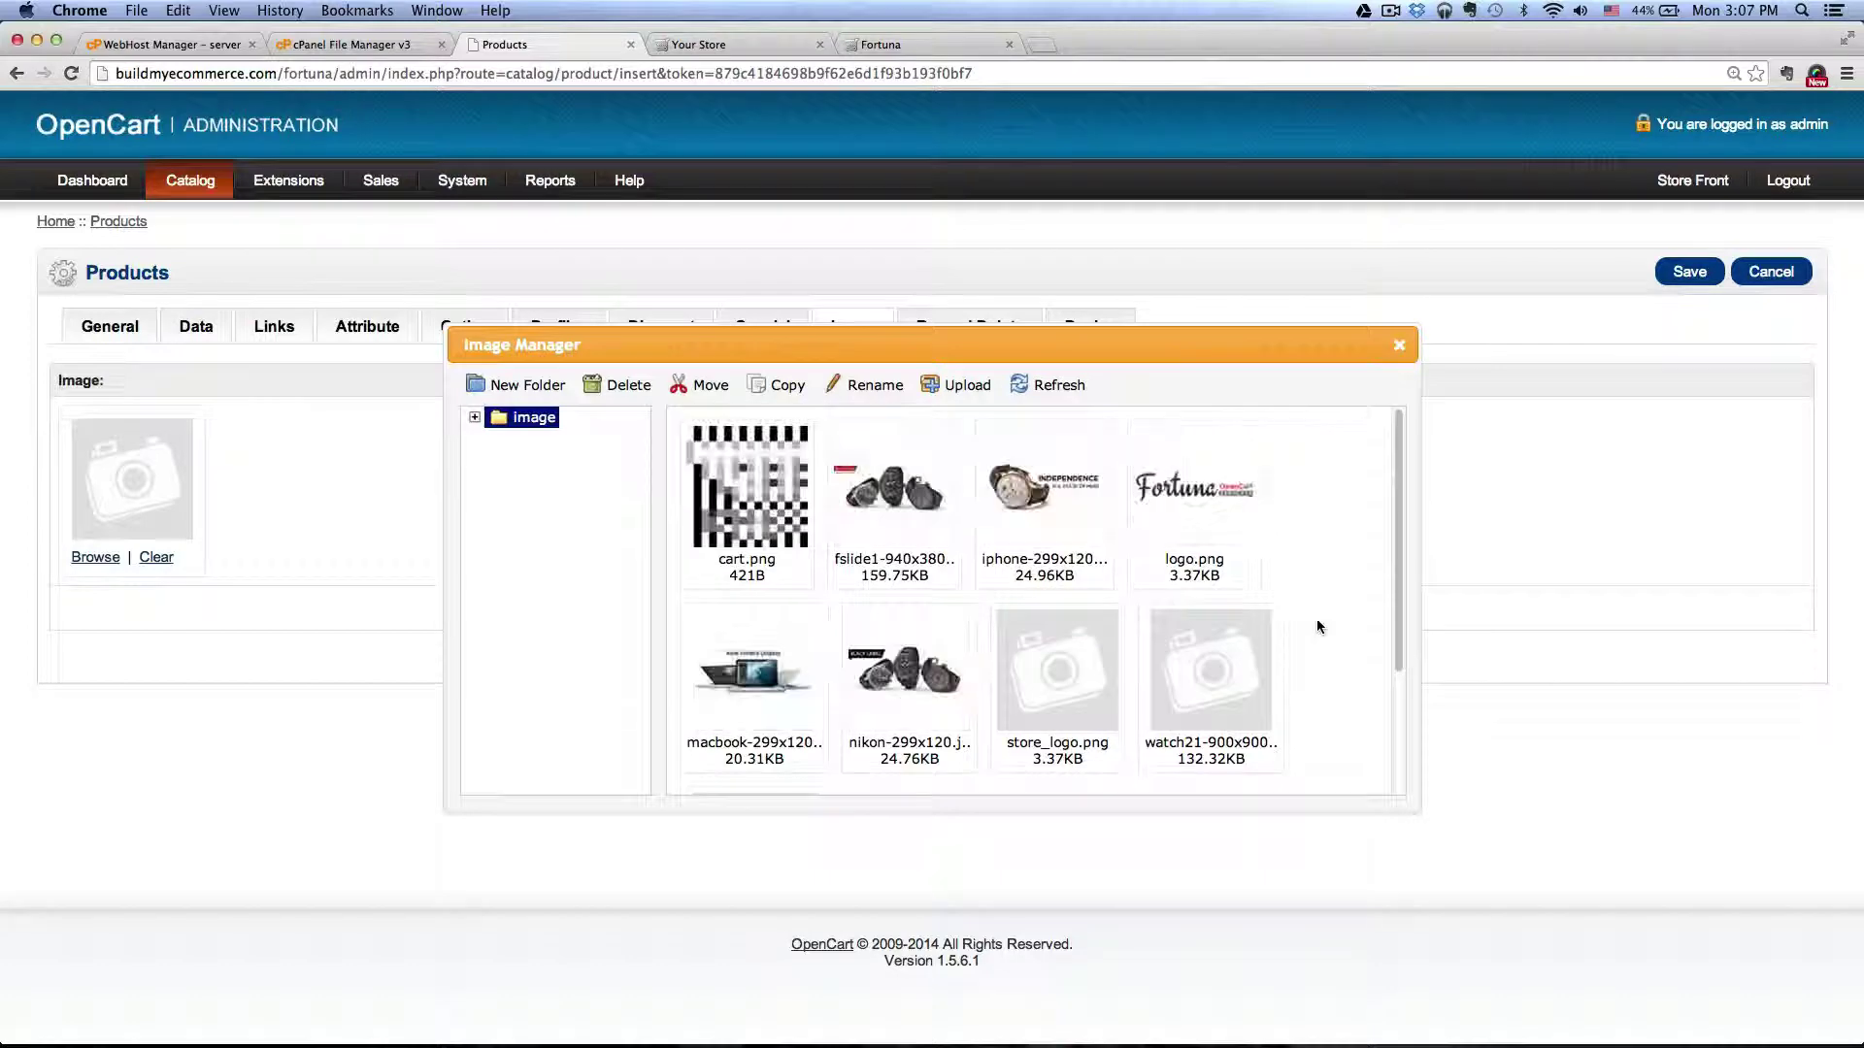
scroll(1317, 619, down, 3)
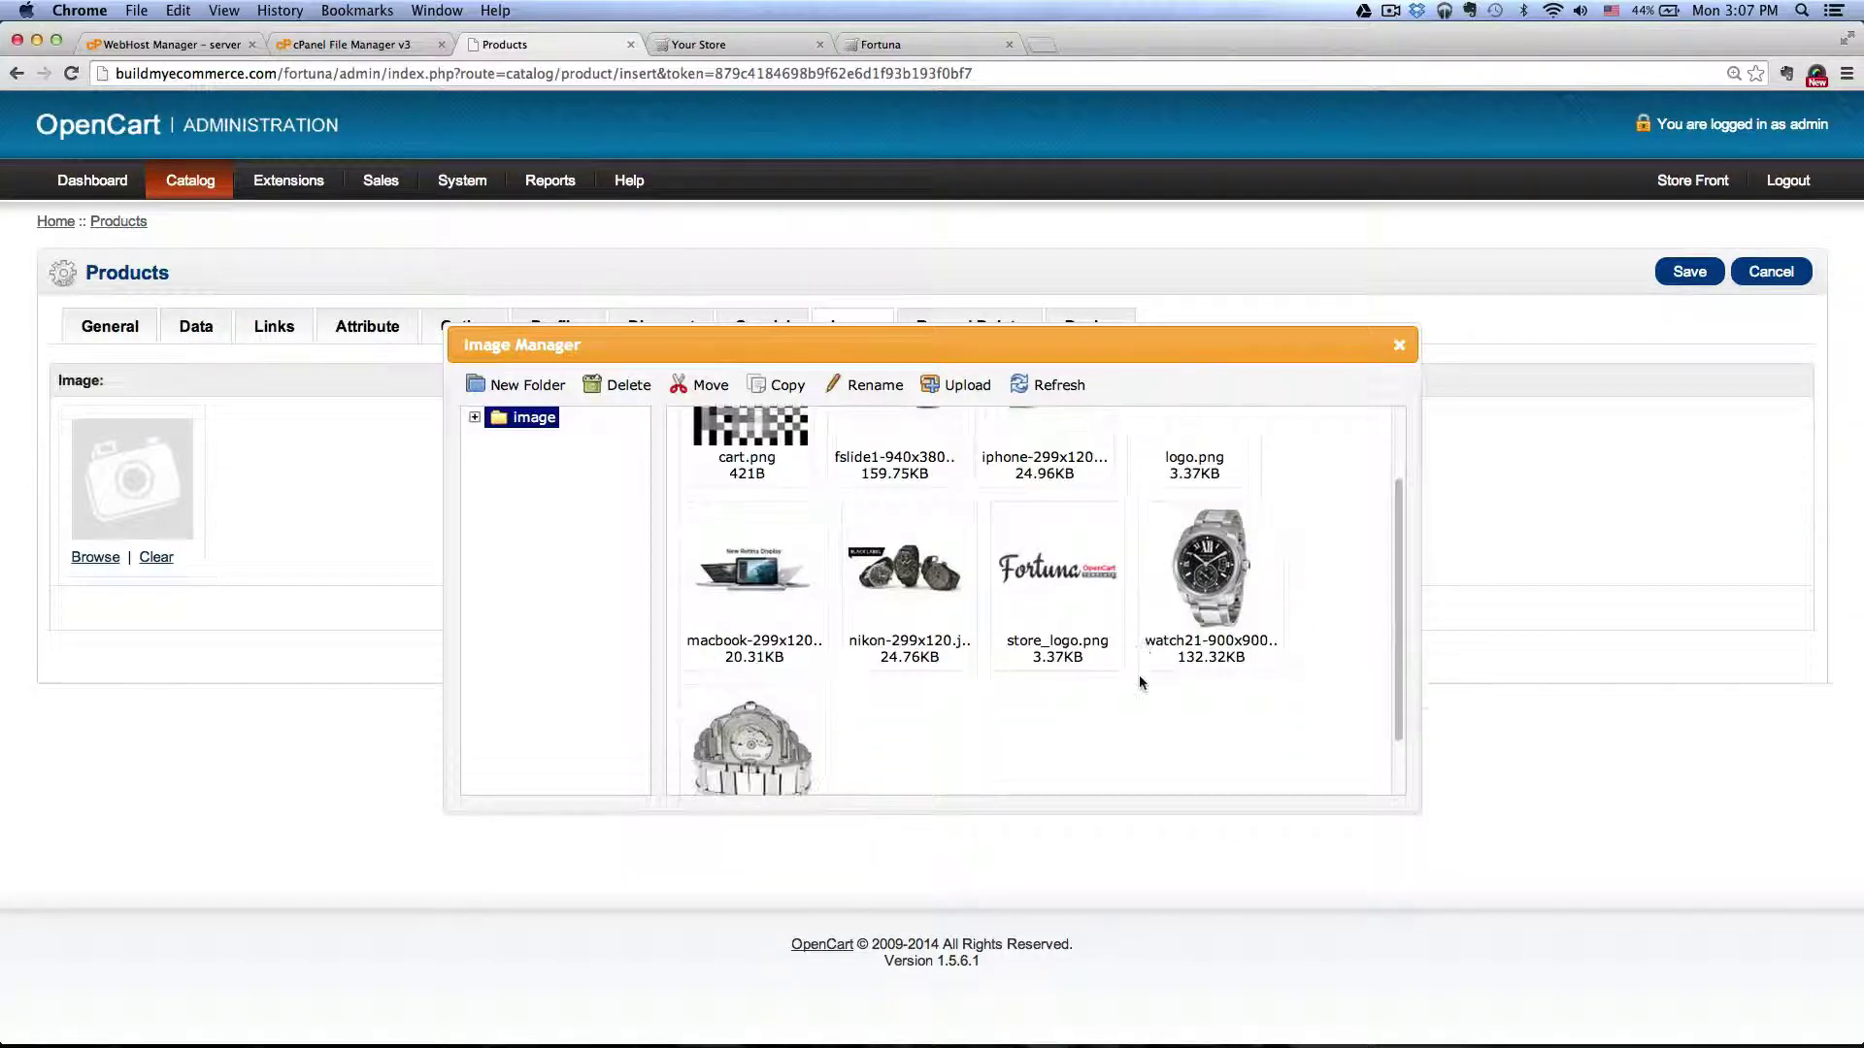
double_click(759, 724)
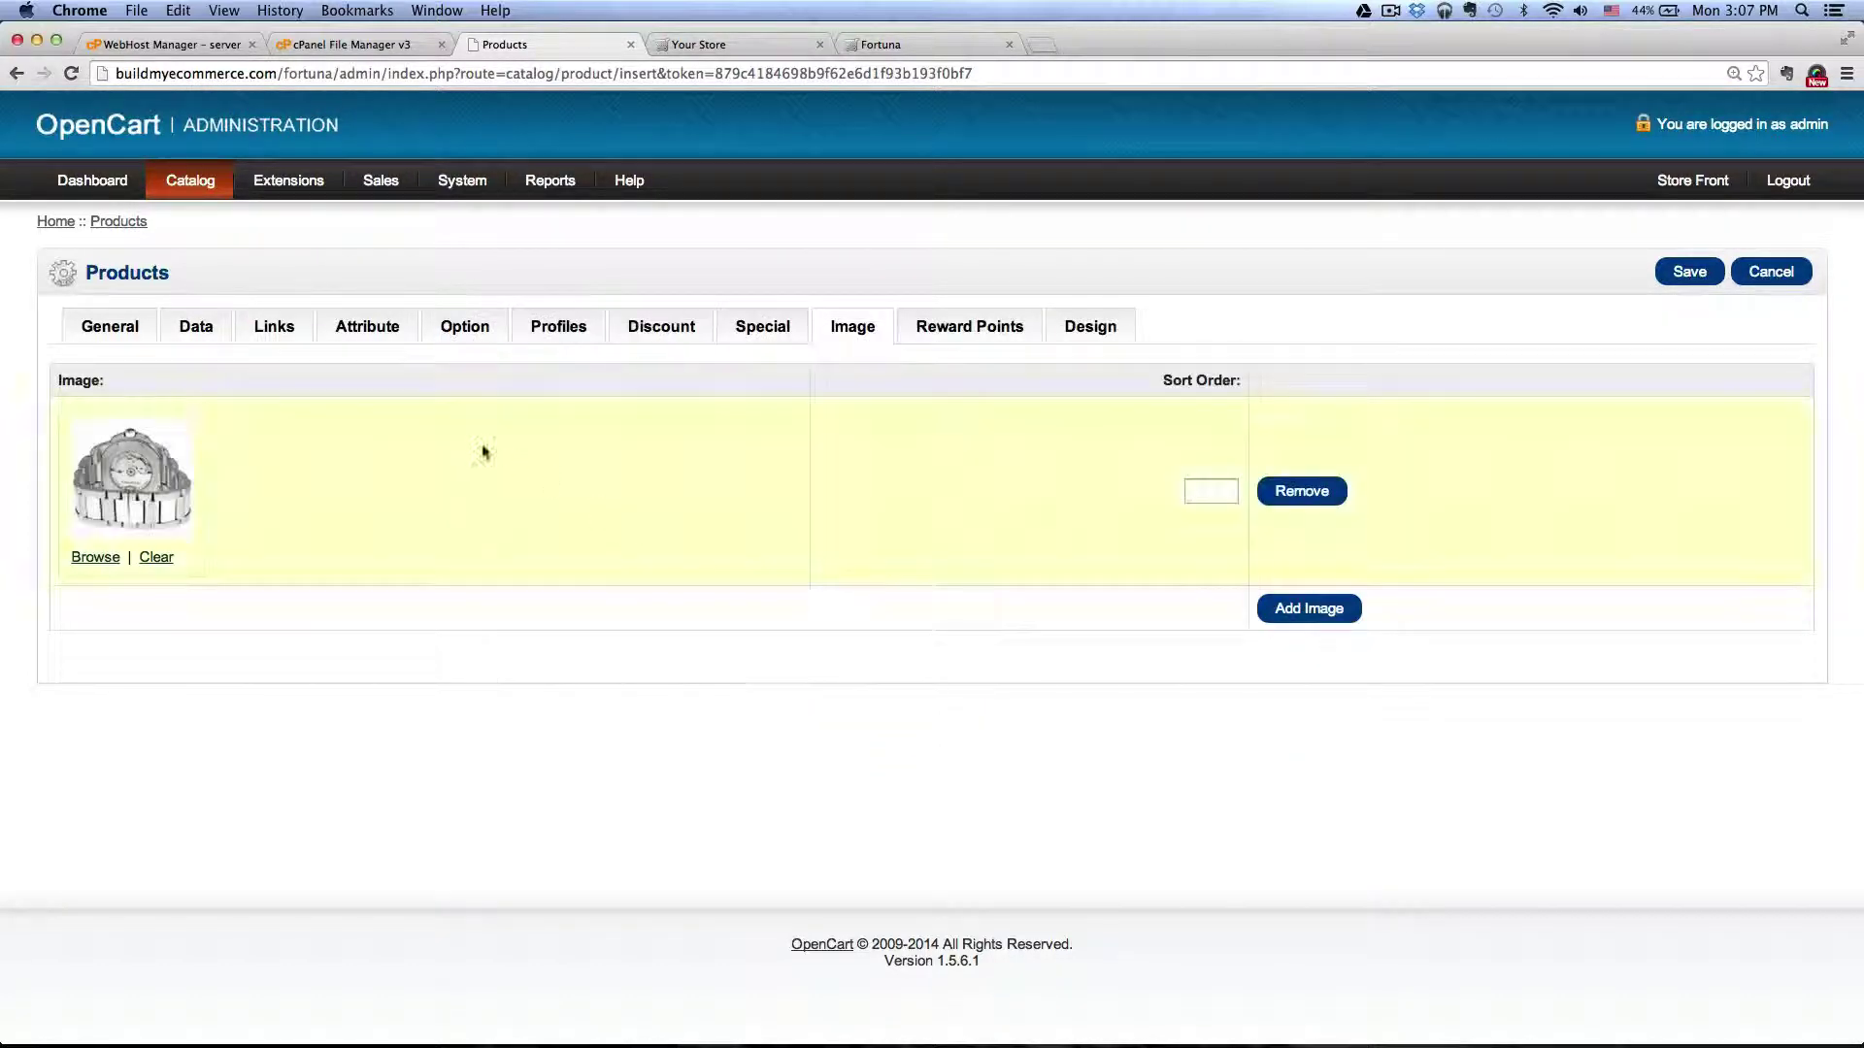
click(1687, 274)
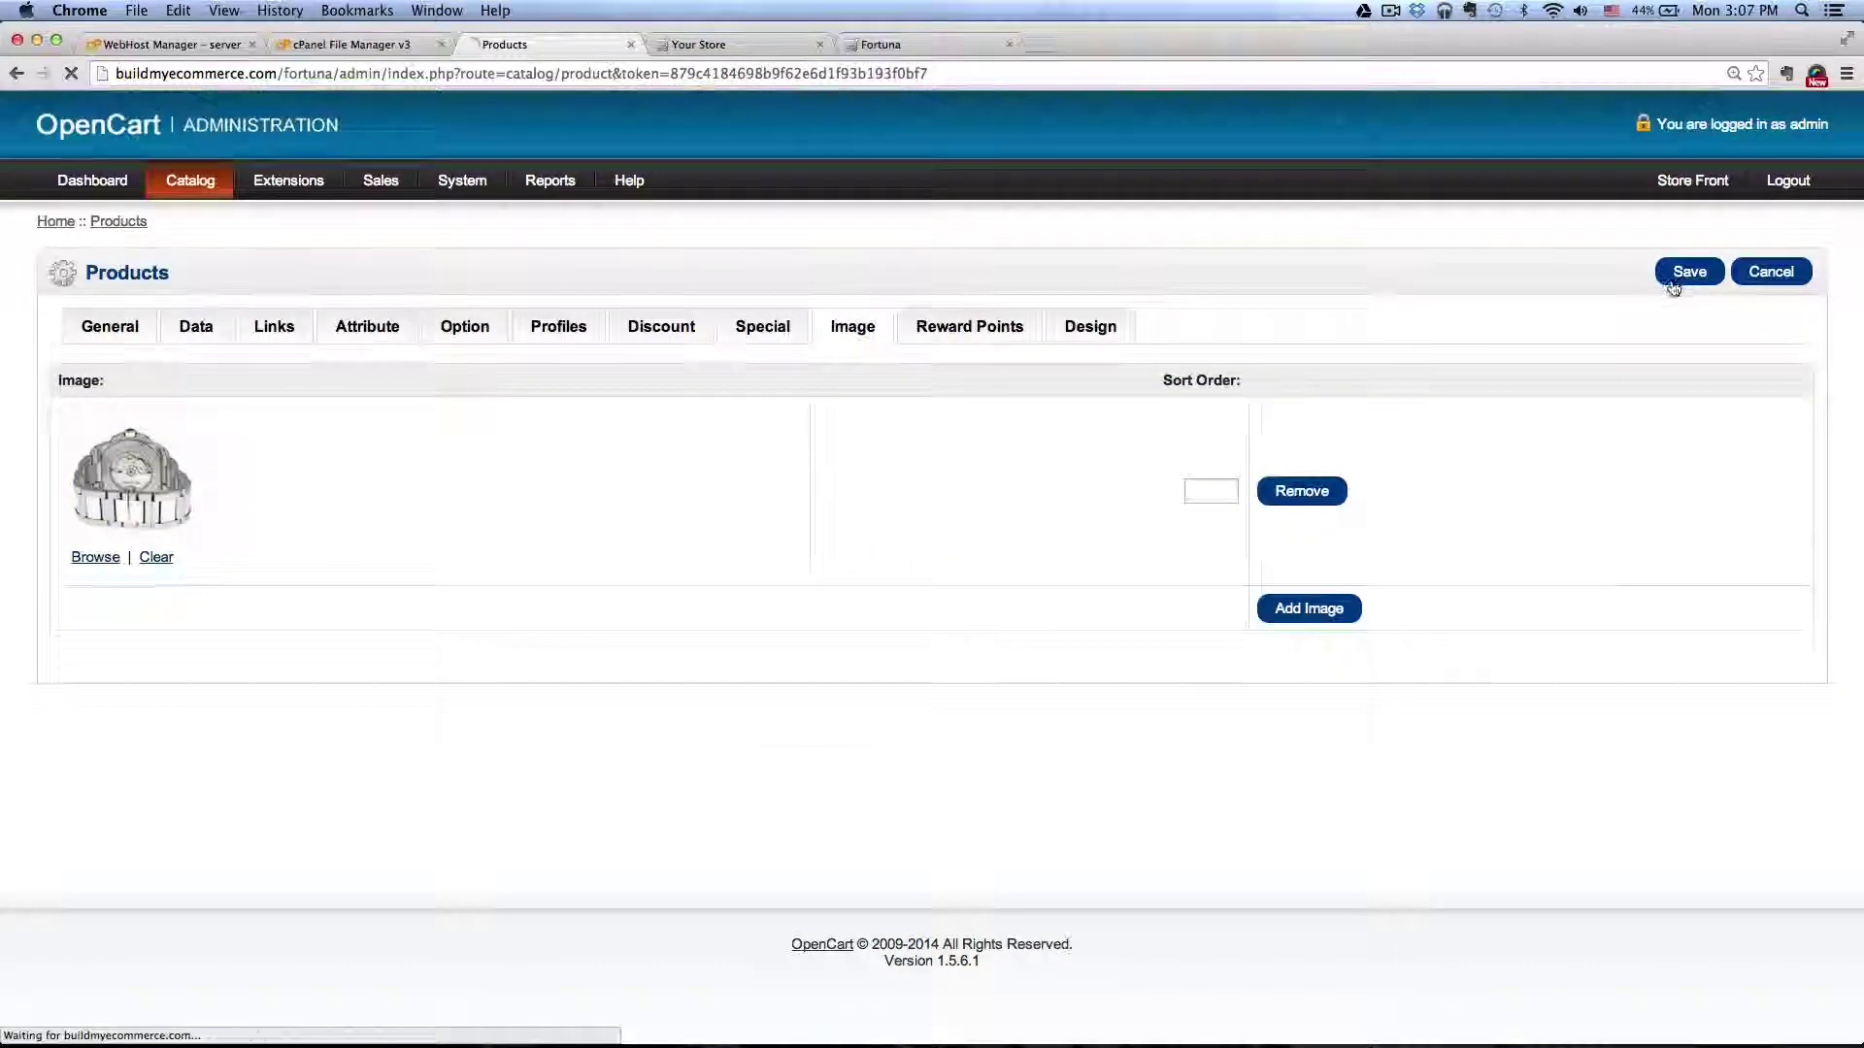
Reload the storefront homepage and check how the newly saved Cartier watch is displayed
click(706, 44)
click(71, 73)
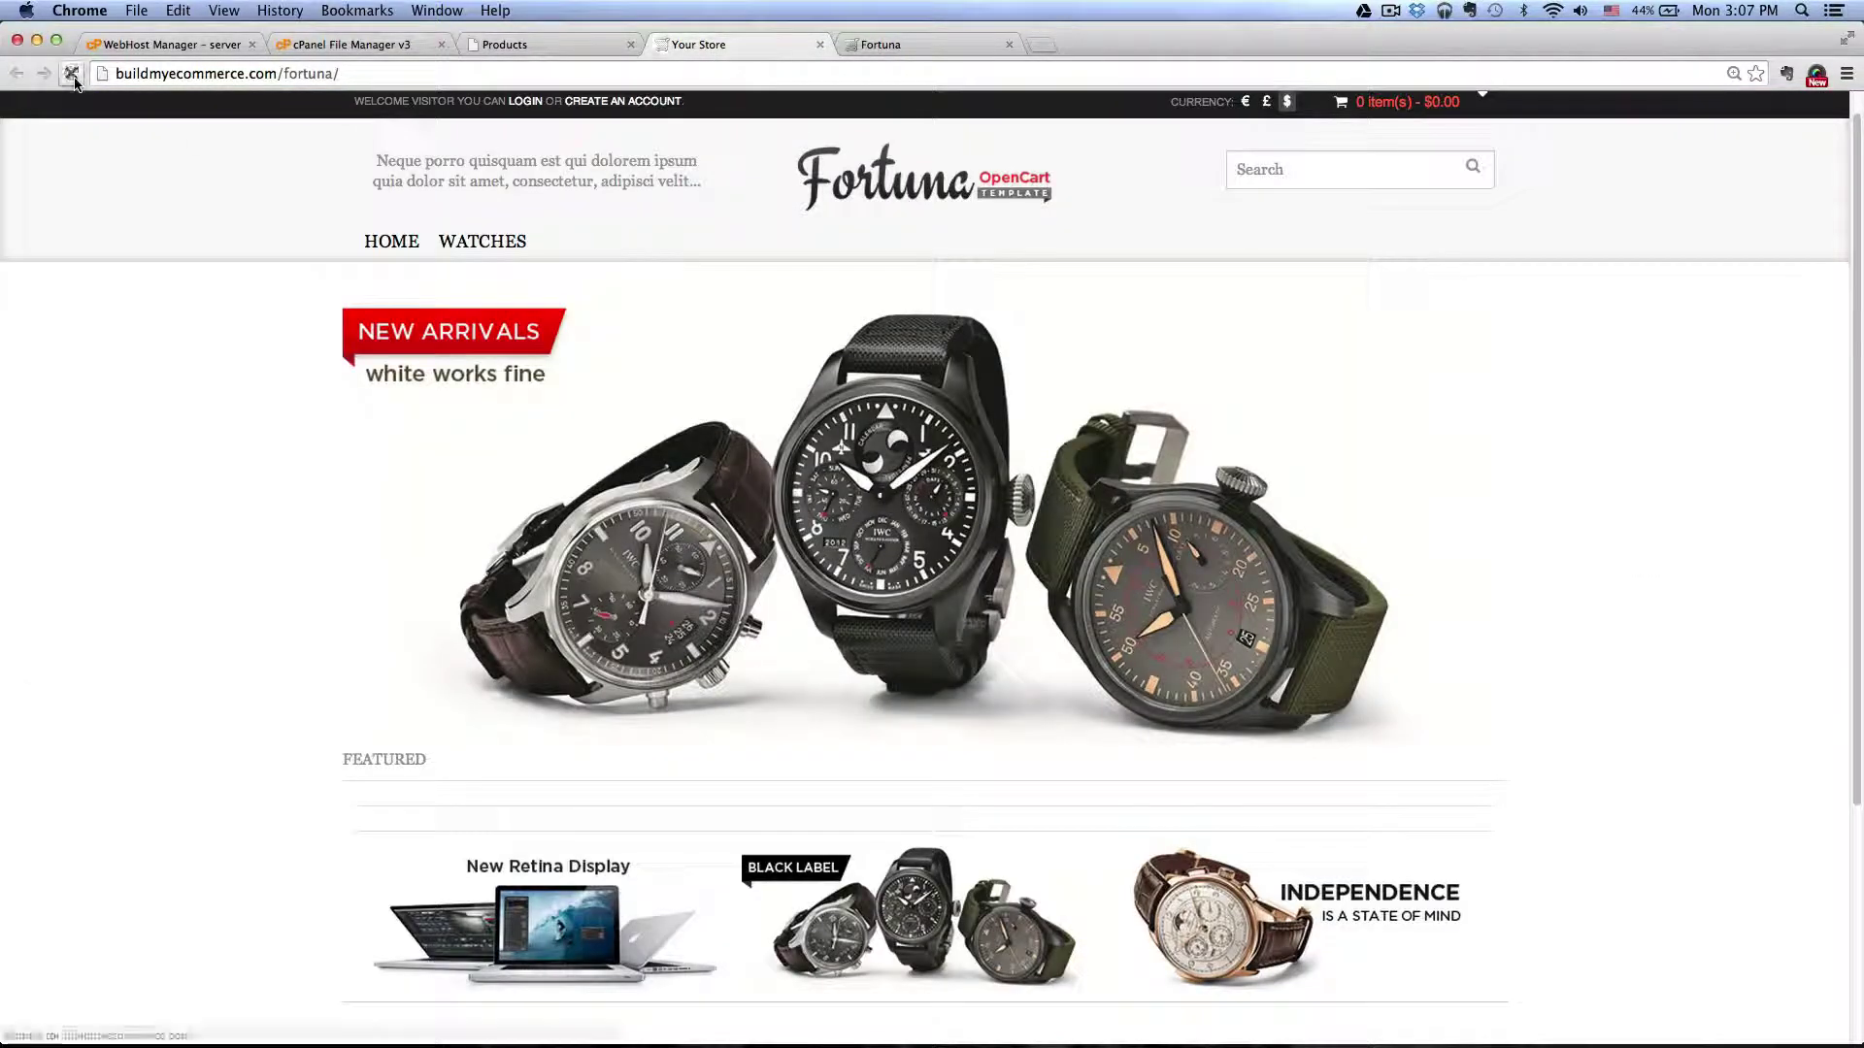
scroll(206, 335, down, 2)
scroll(205, 343, down, 5)
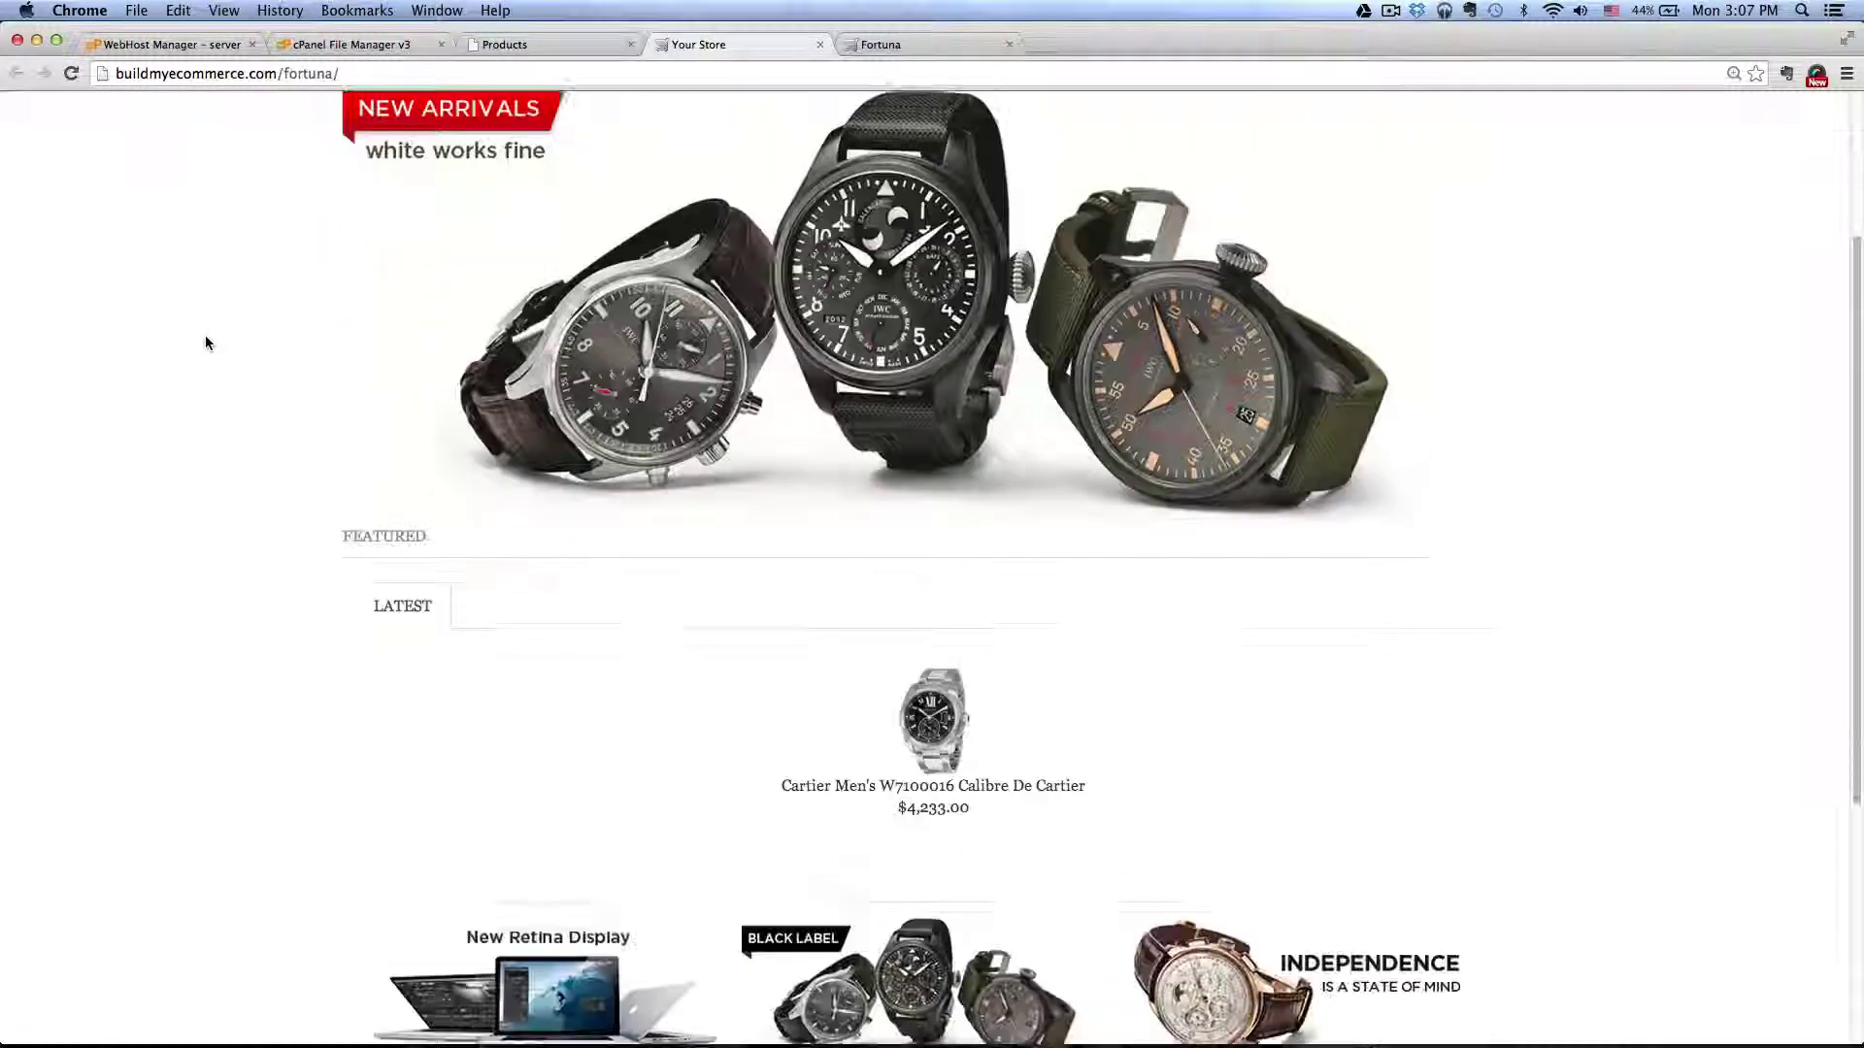
scroll(208, 537, up, 7)
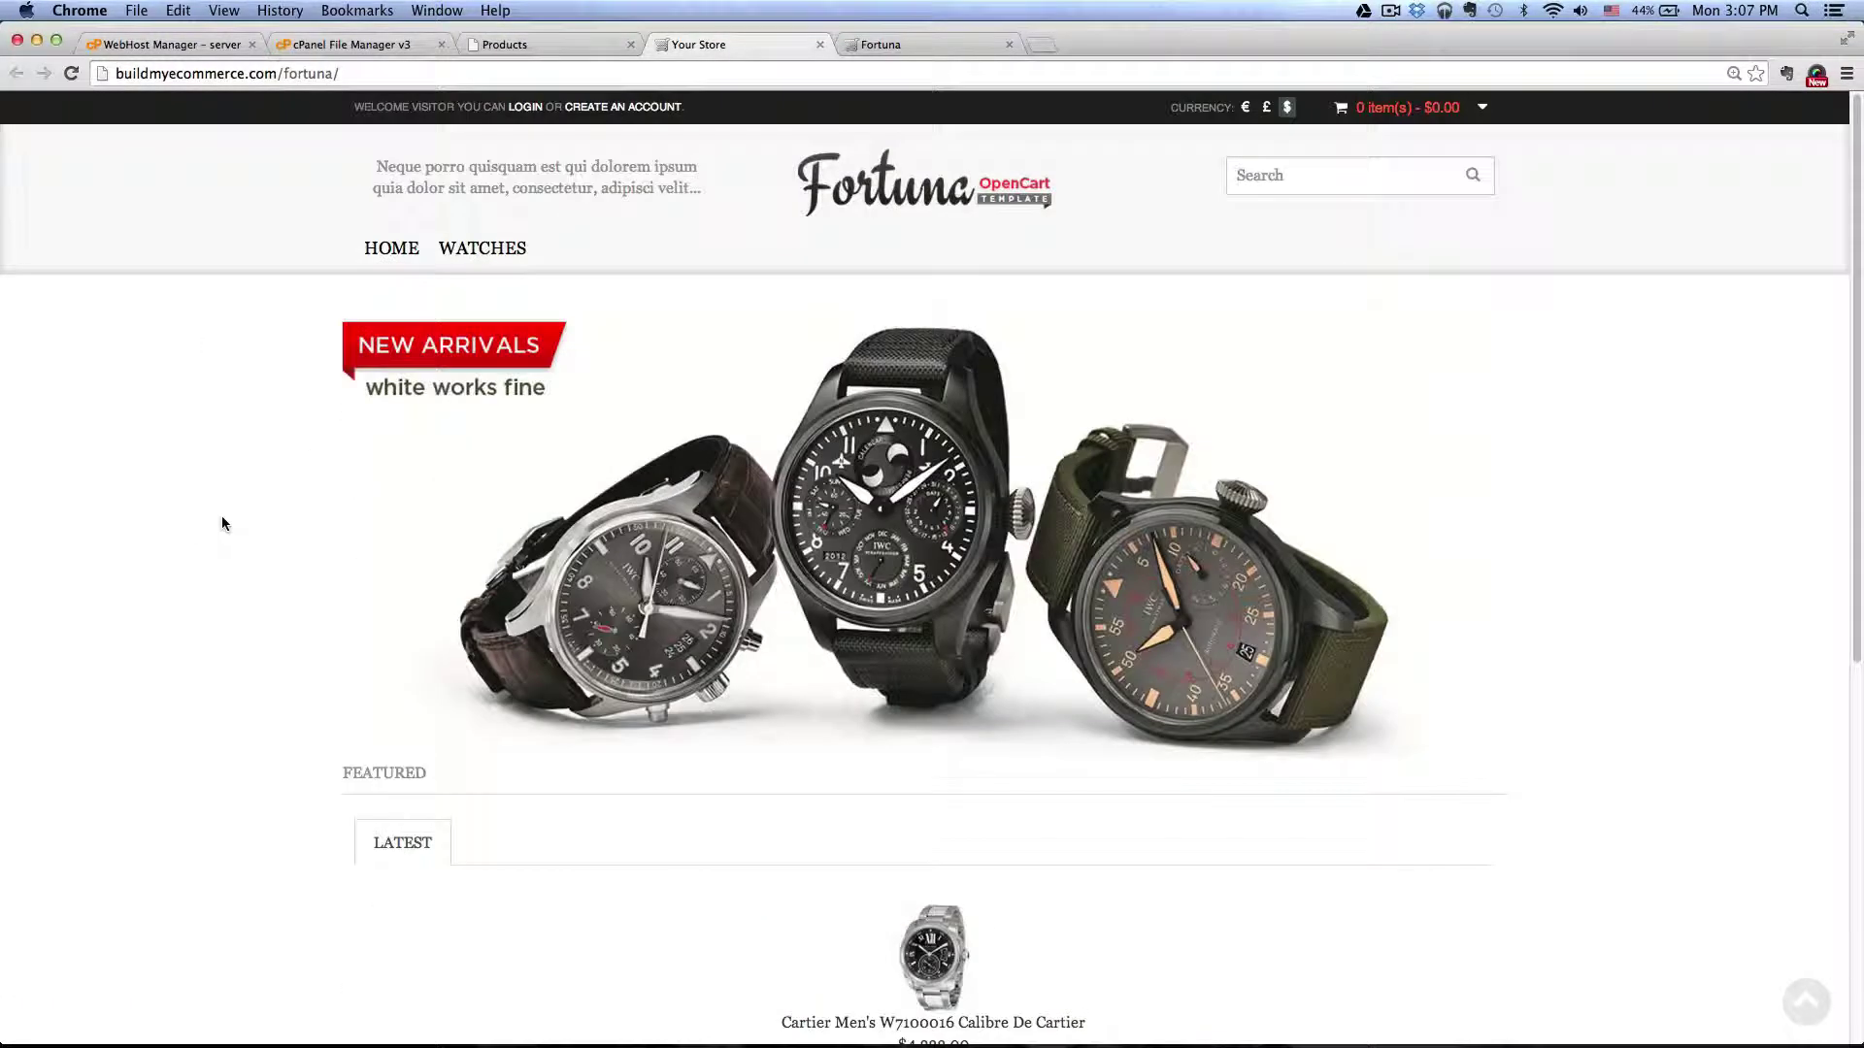
Start a new product named "Citizen Eco-Drive Perpetual Calendar Chronograph", copying the name from the second featured watch in the Fortuna demo
click(526, 45)
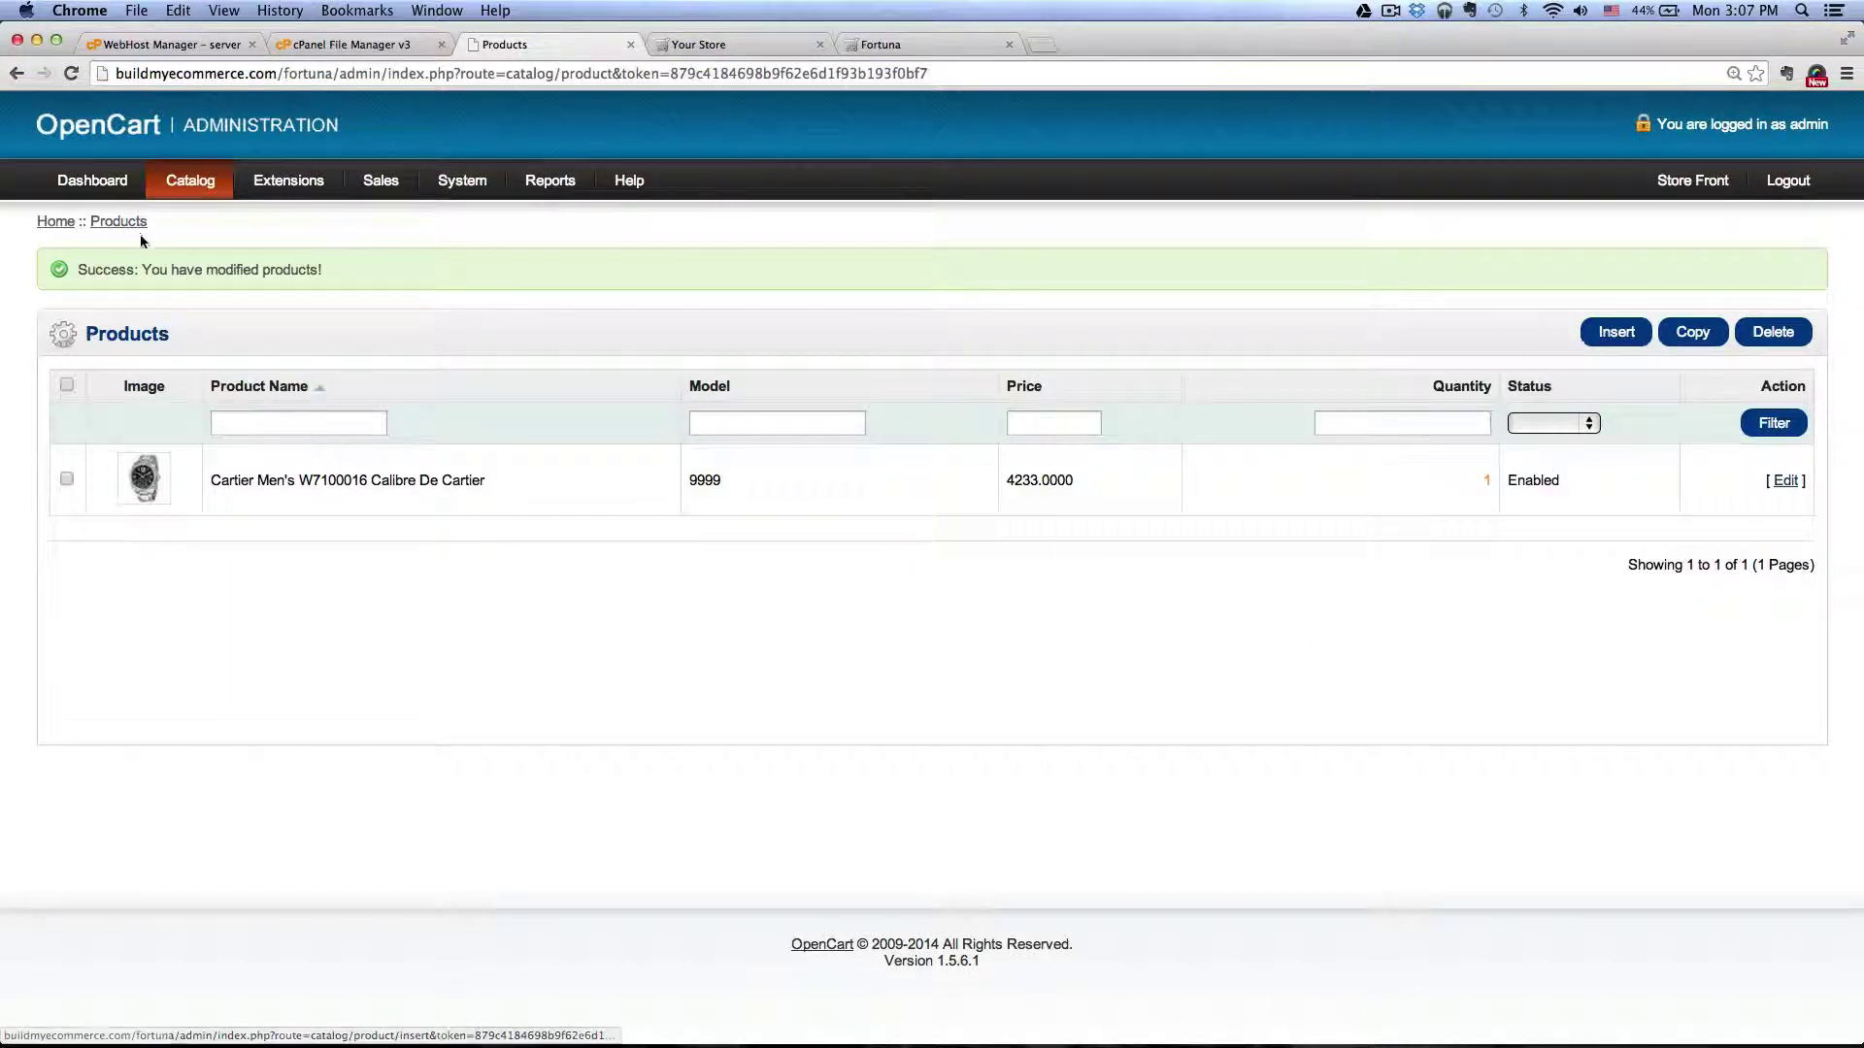
click(1613, 335)
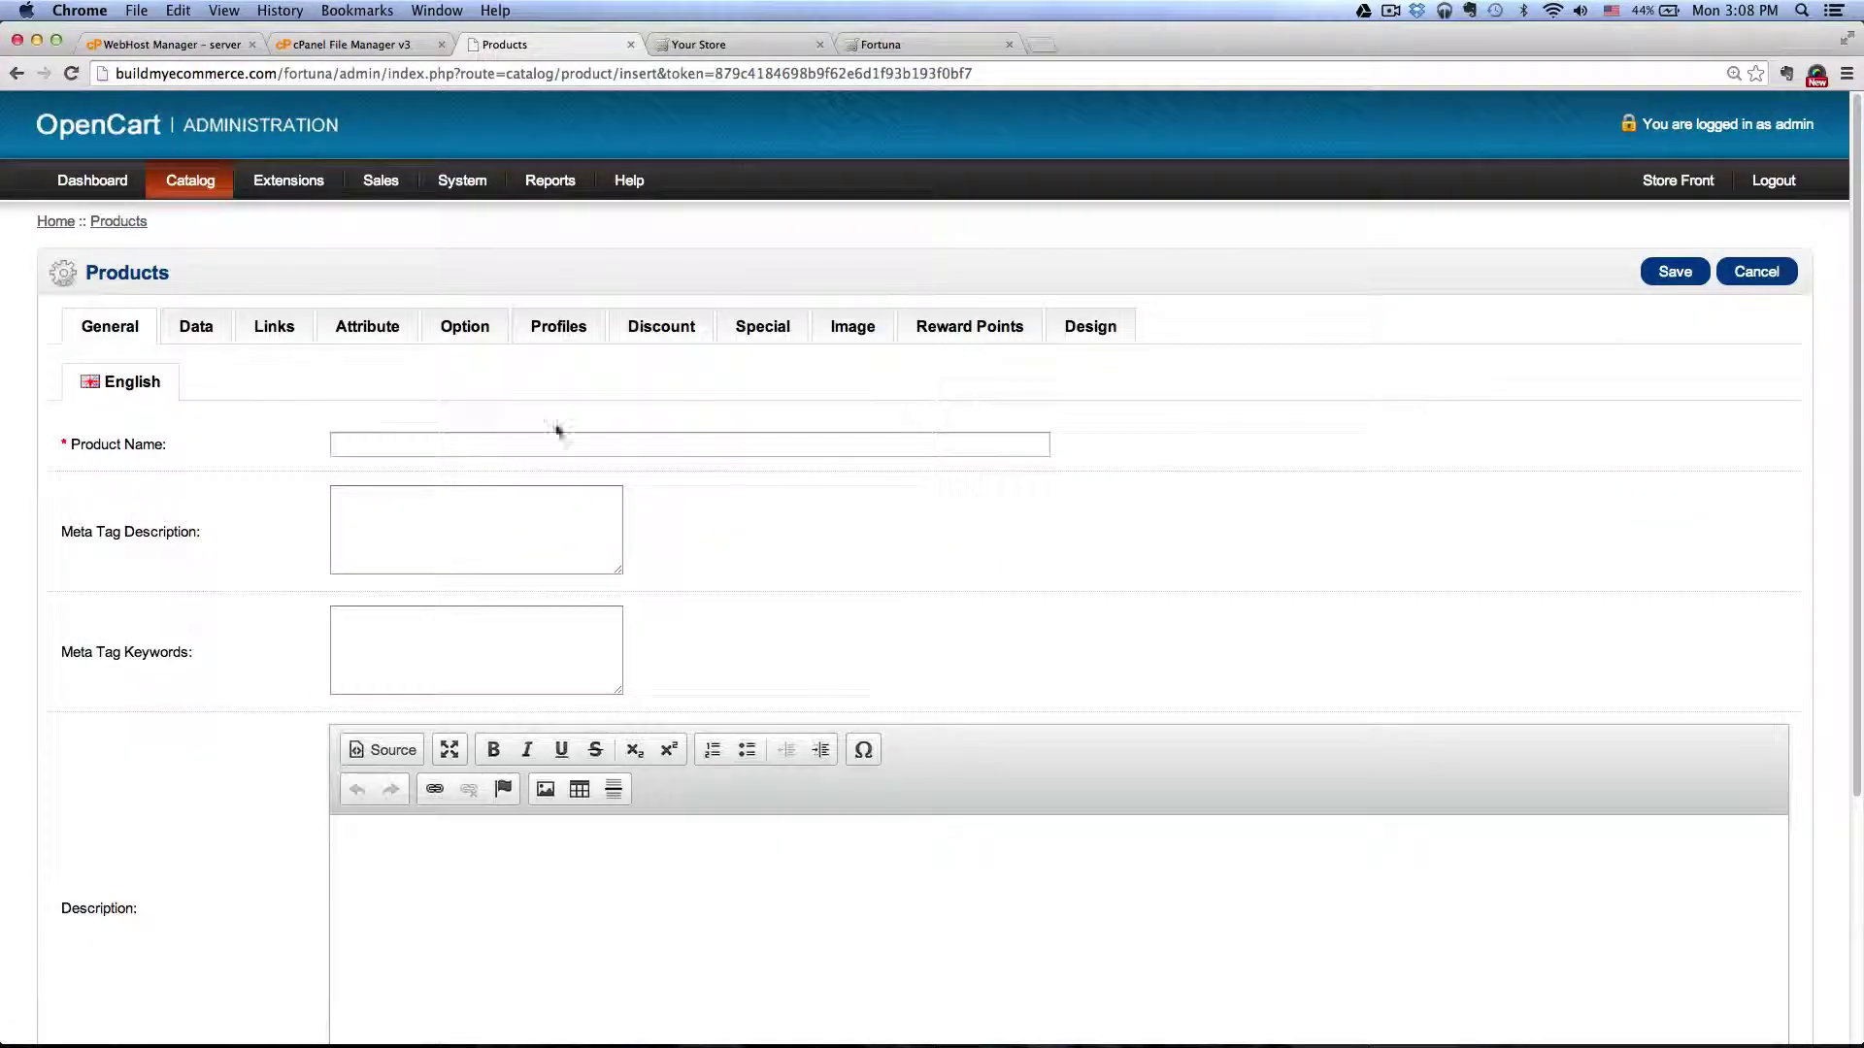
click(920, 45)
scroll(755, 620, down, 3)
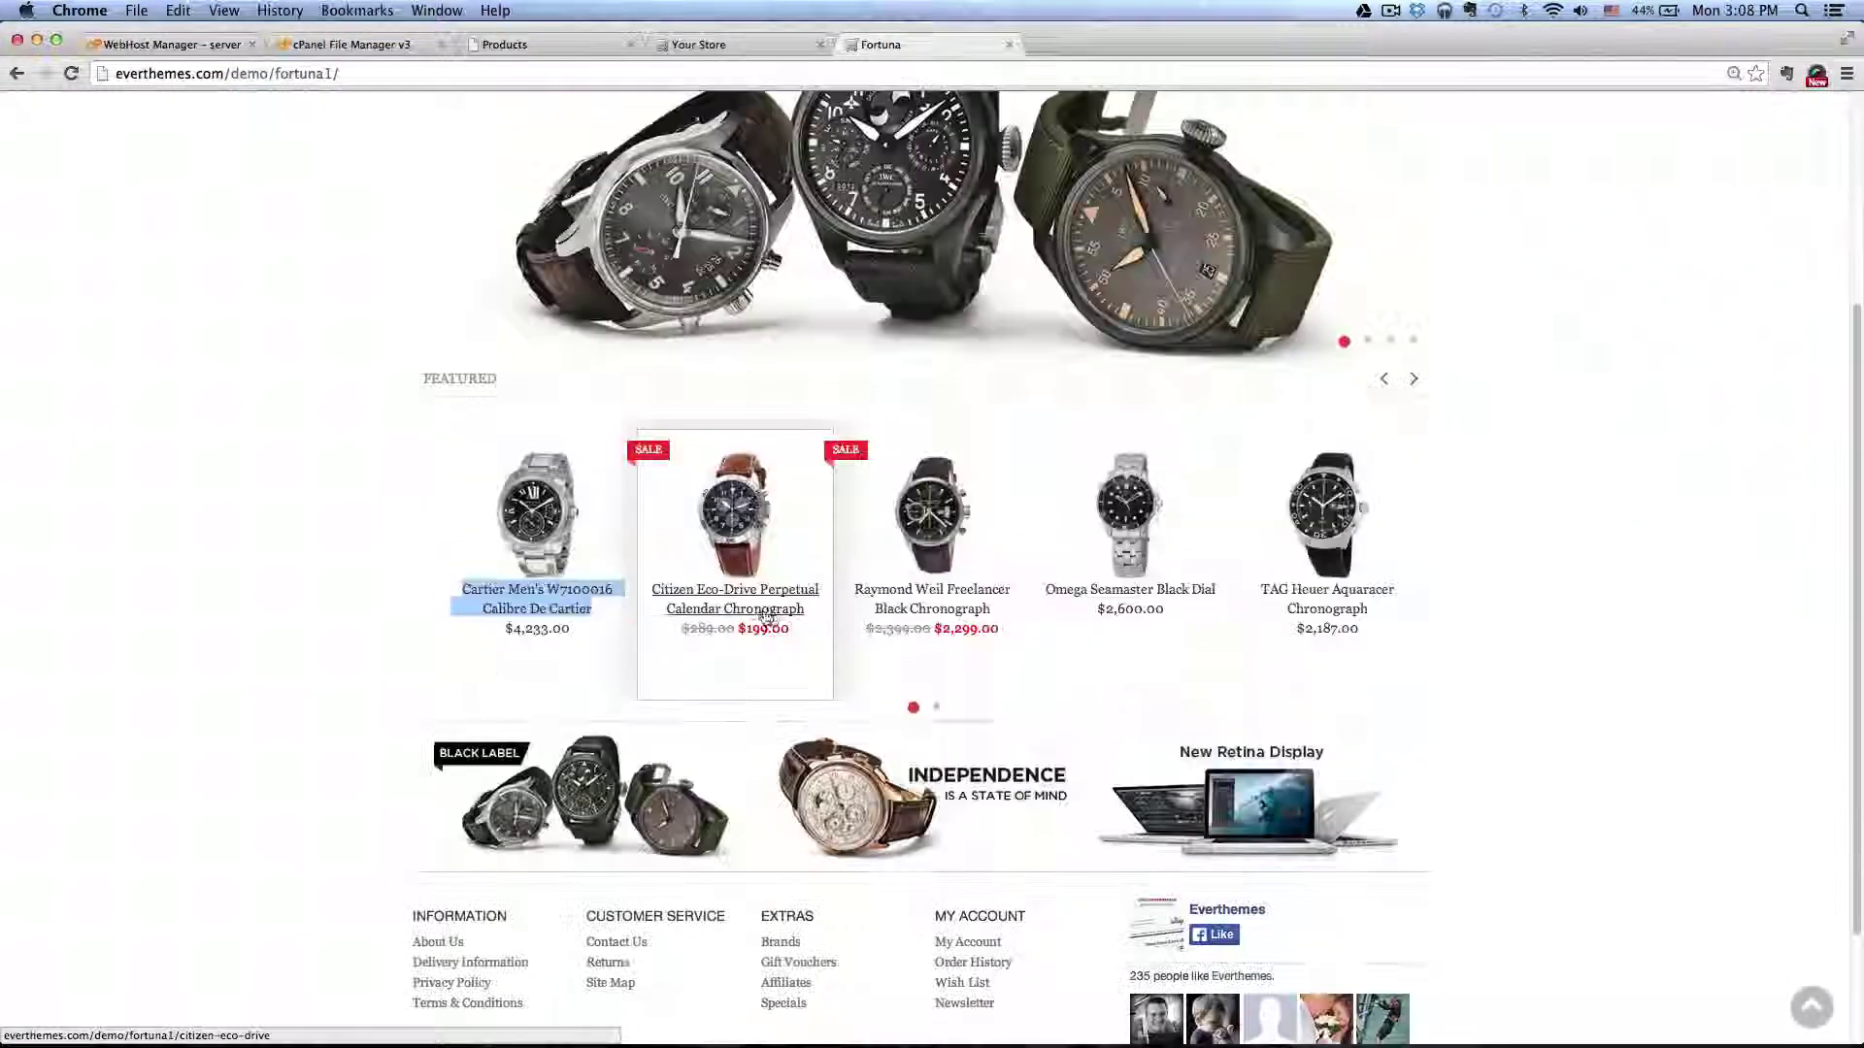
drag(806, 614, 648, 588)
key(super+c)
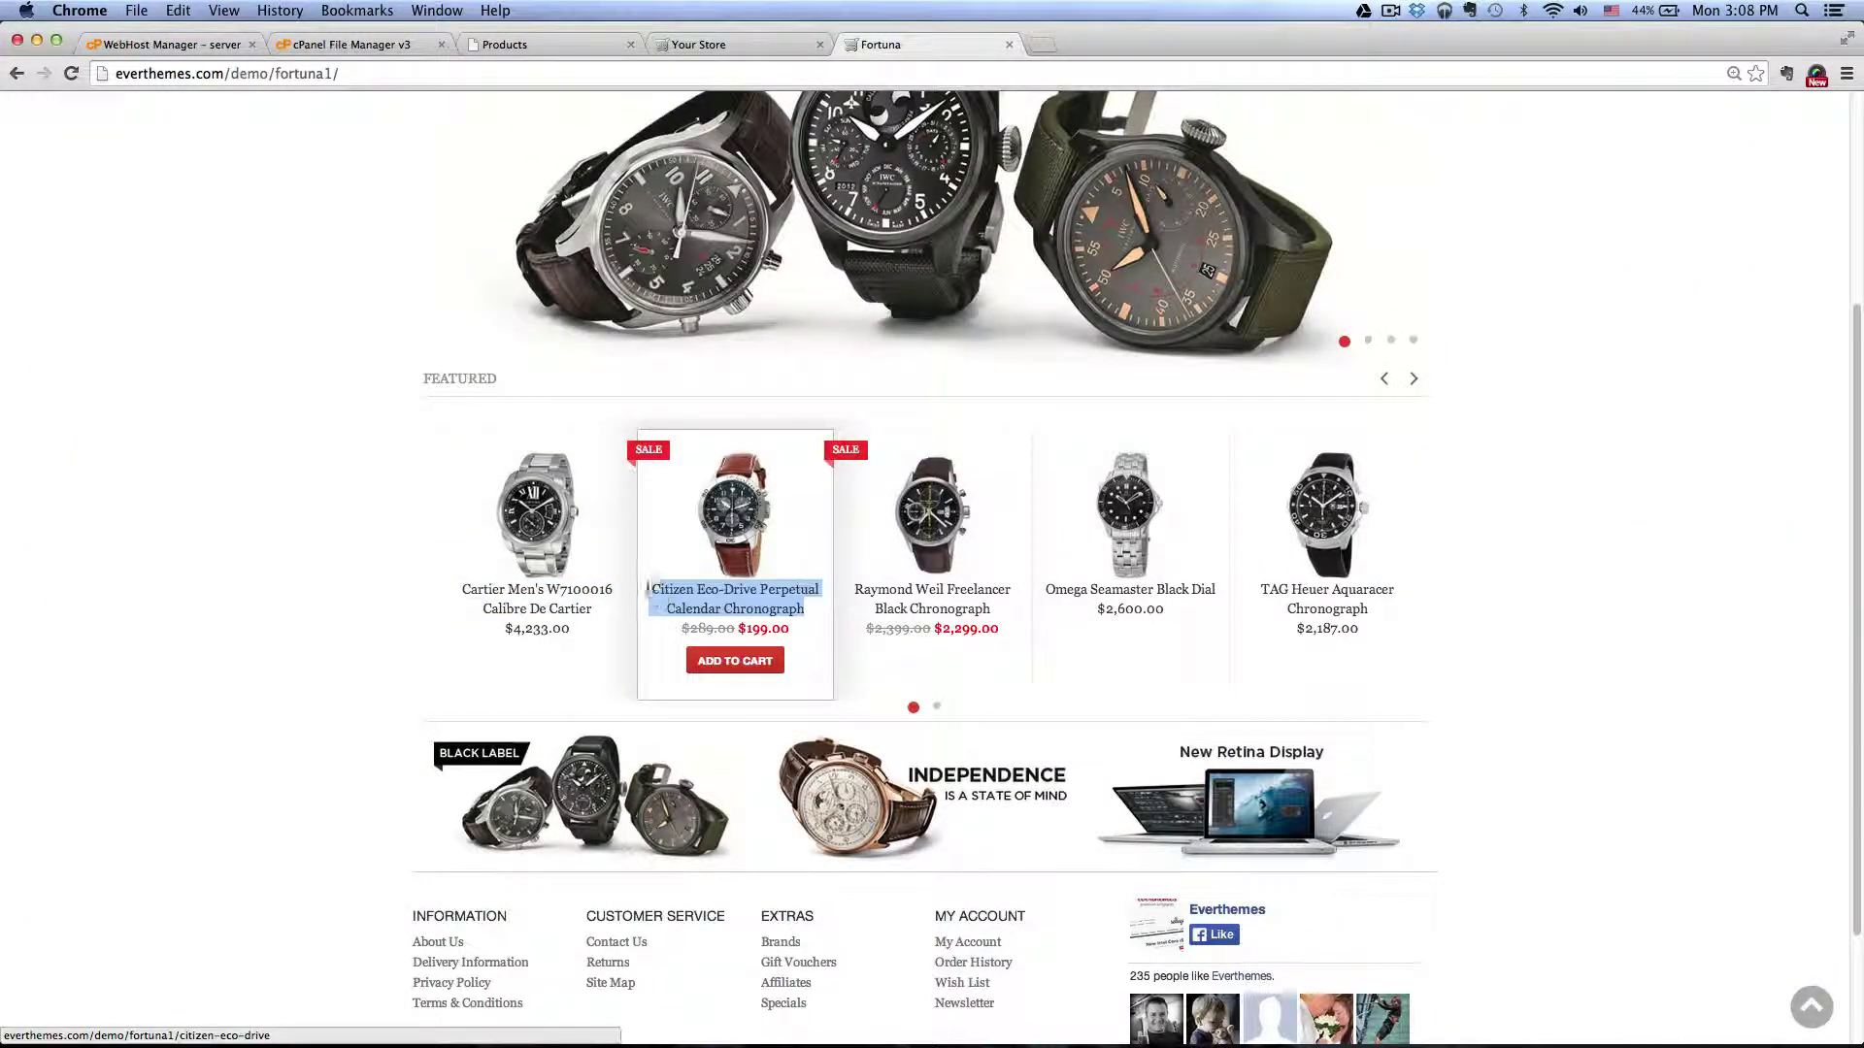
click(505, 45)
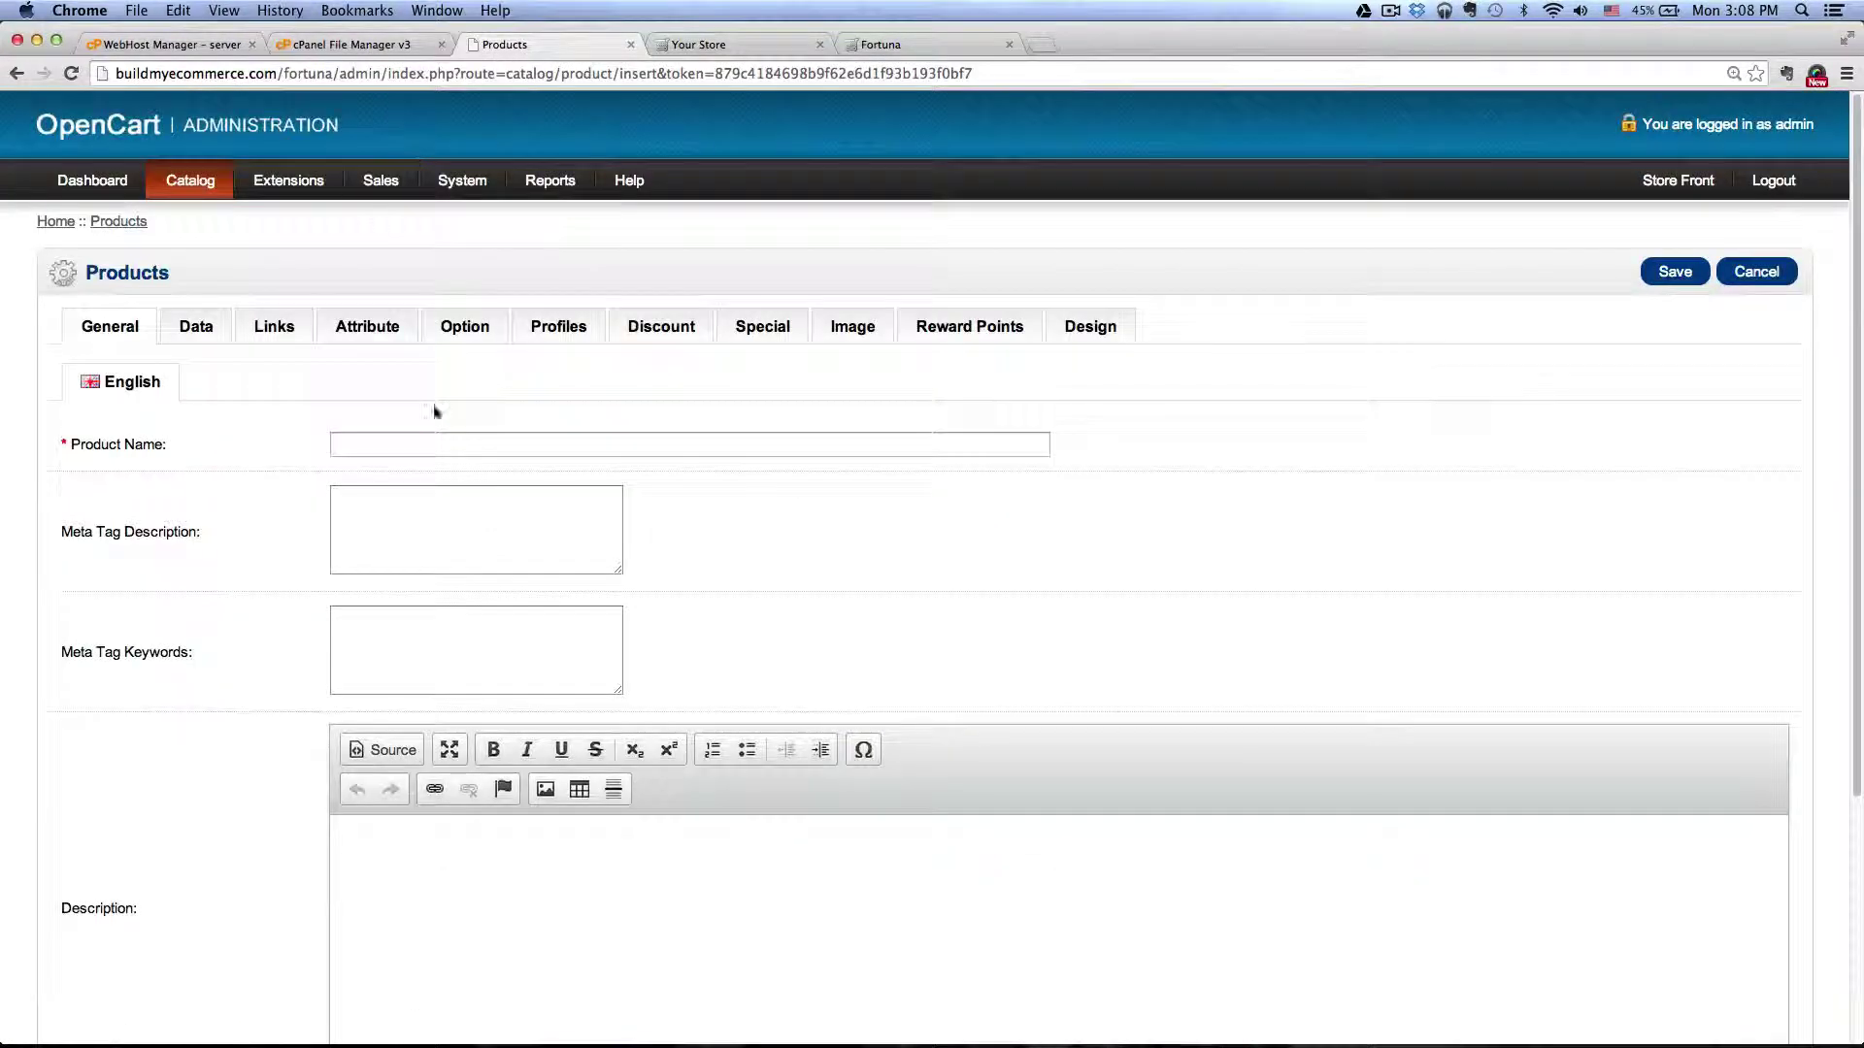
click(437, 435)
key(super+v)
click(243, 498)
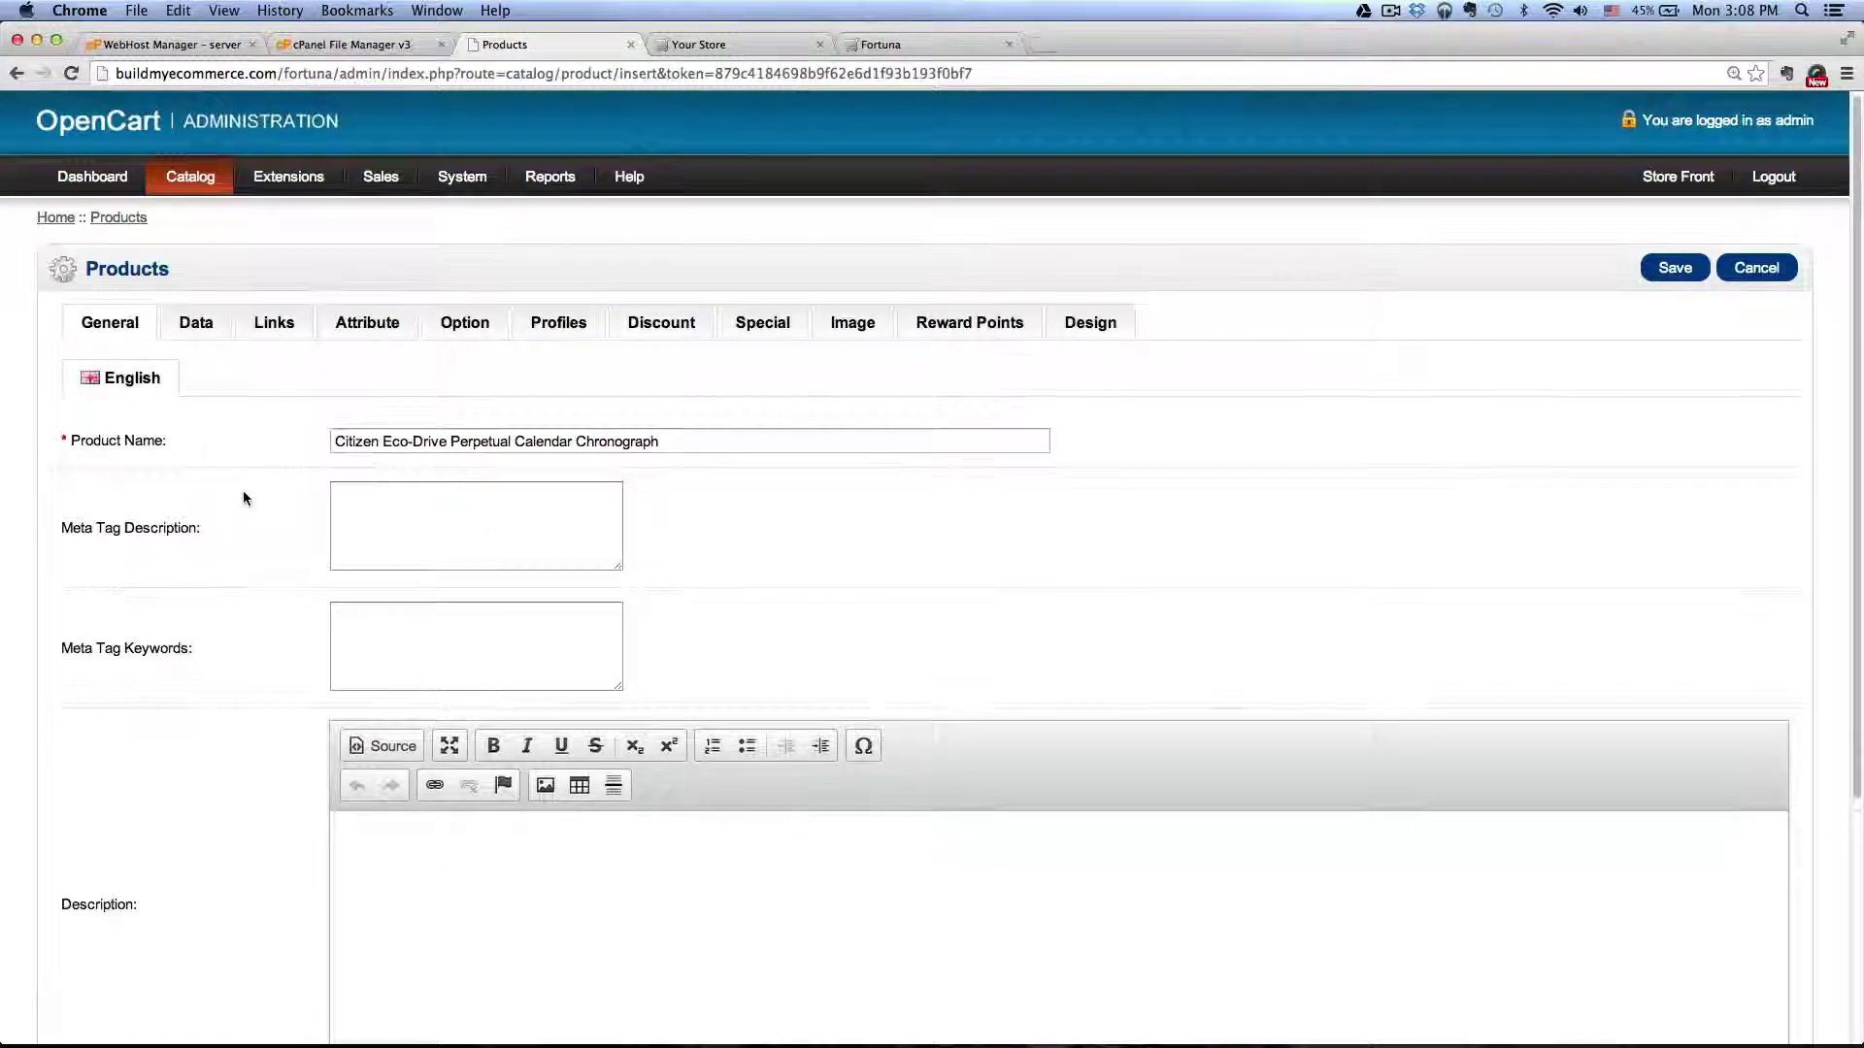
Set the Citizen product's model to 8888
scroll(233, 466, down, 1)
click(195, 309)
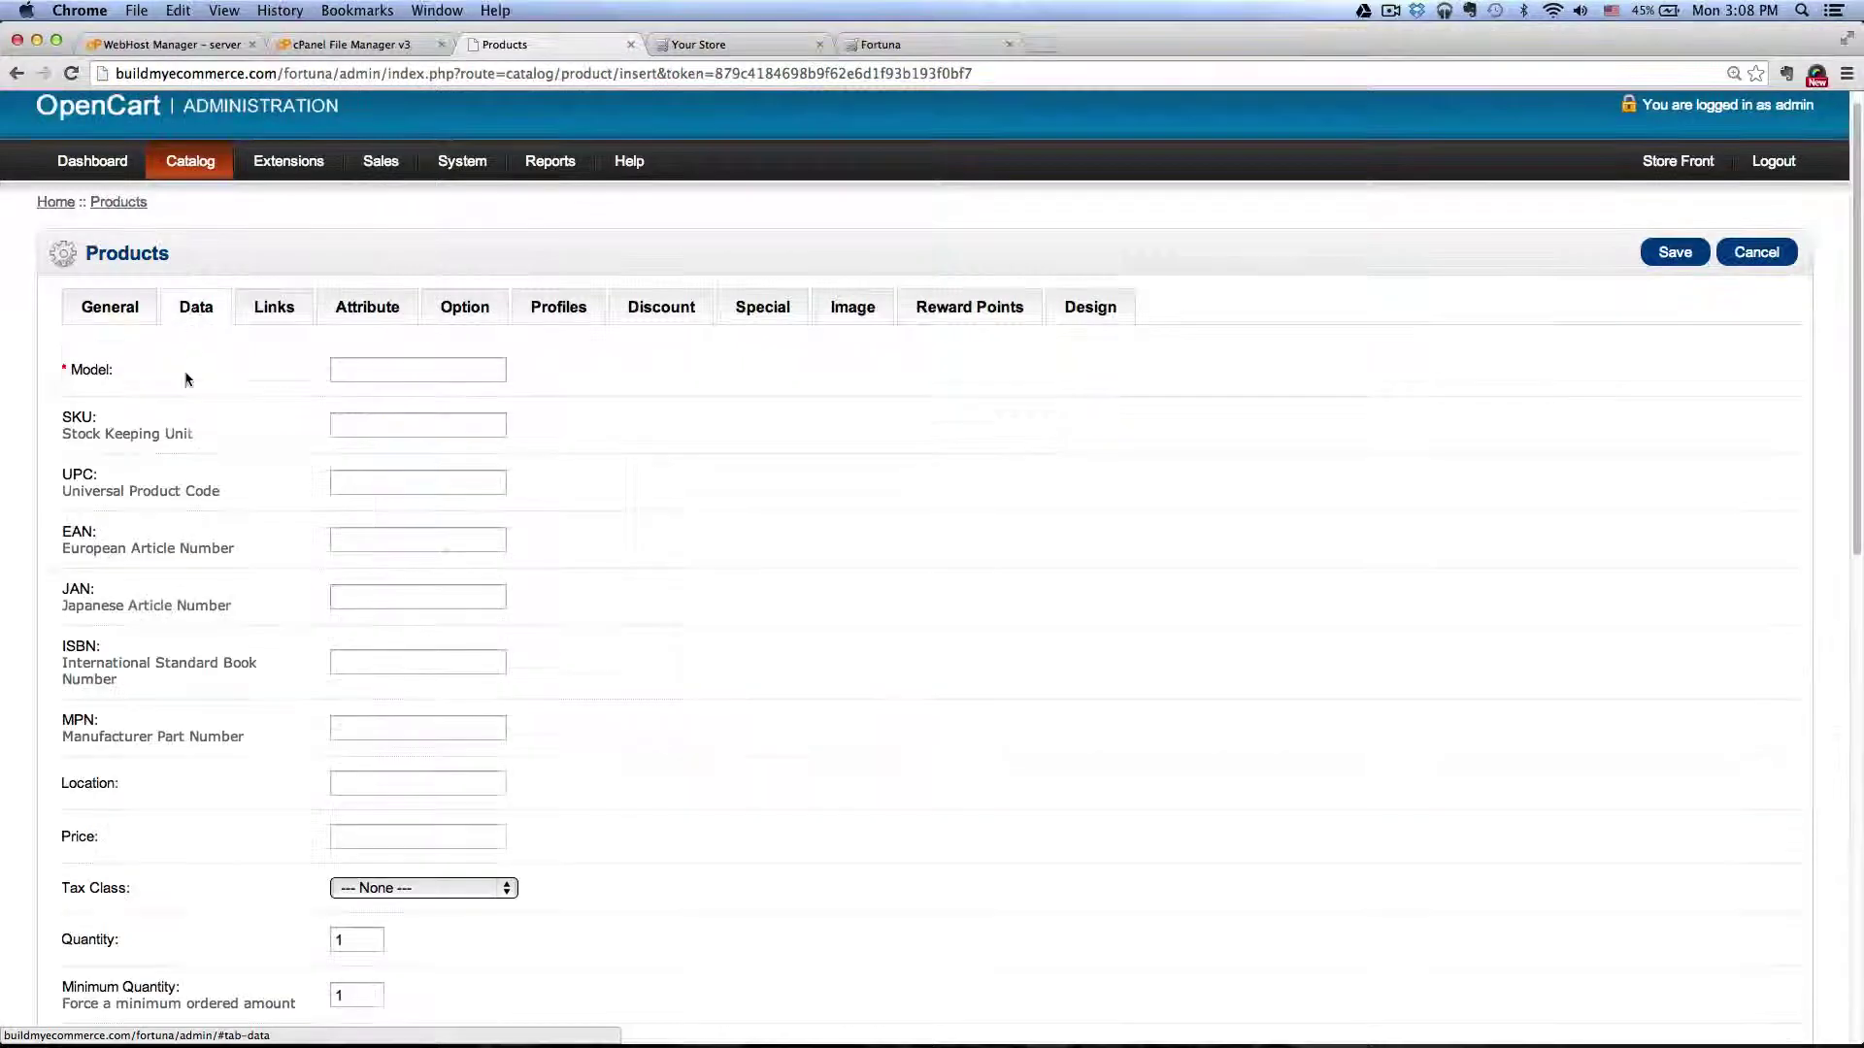
click(354, 372)
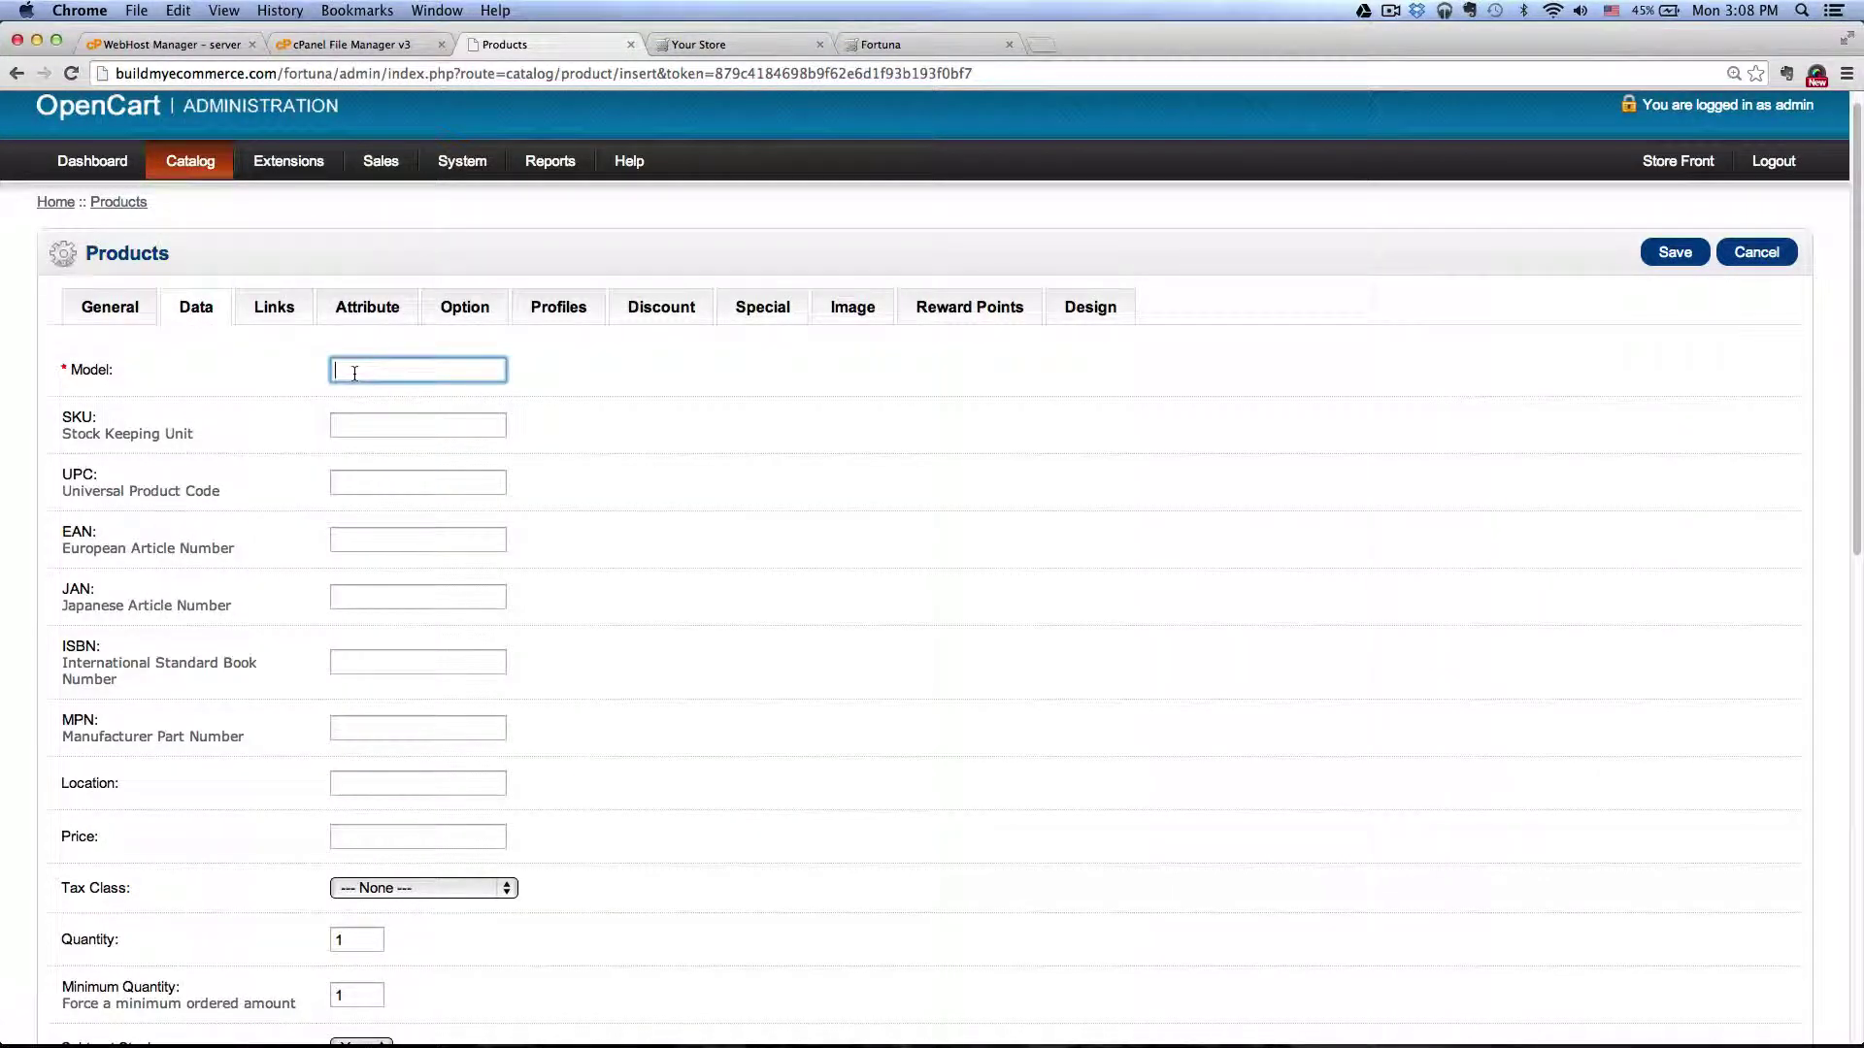
text(8888)
click(612, 476)
Set the product's price to 289.00, matching the watch's regular price in the Fortuna demo
scroll(597, 514, down, 10)
click(906, 46)
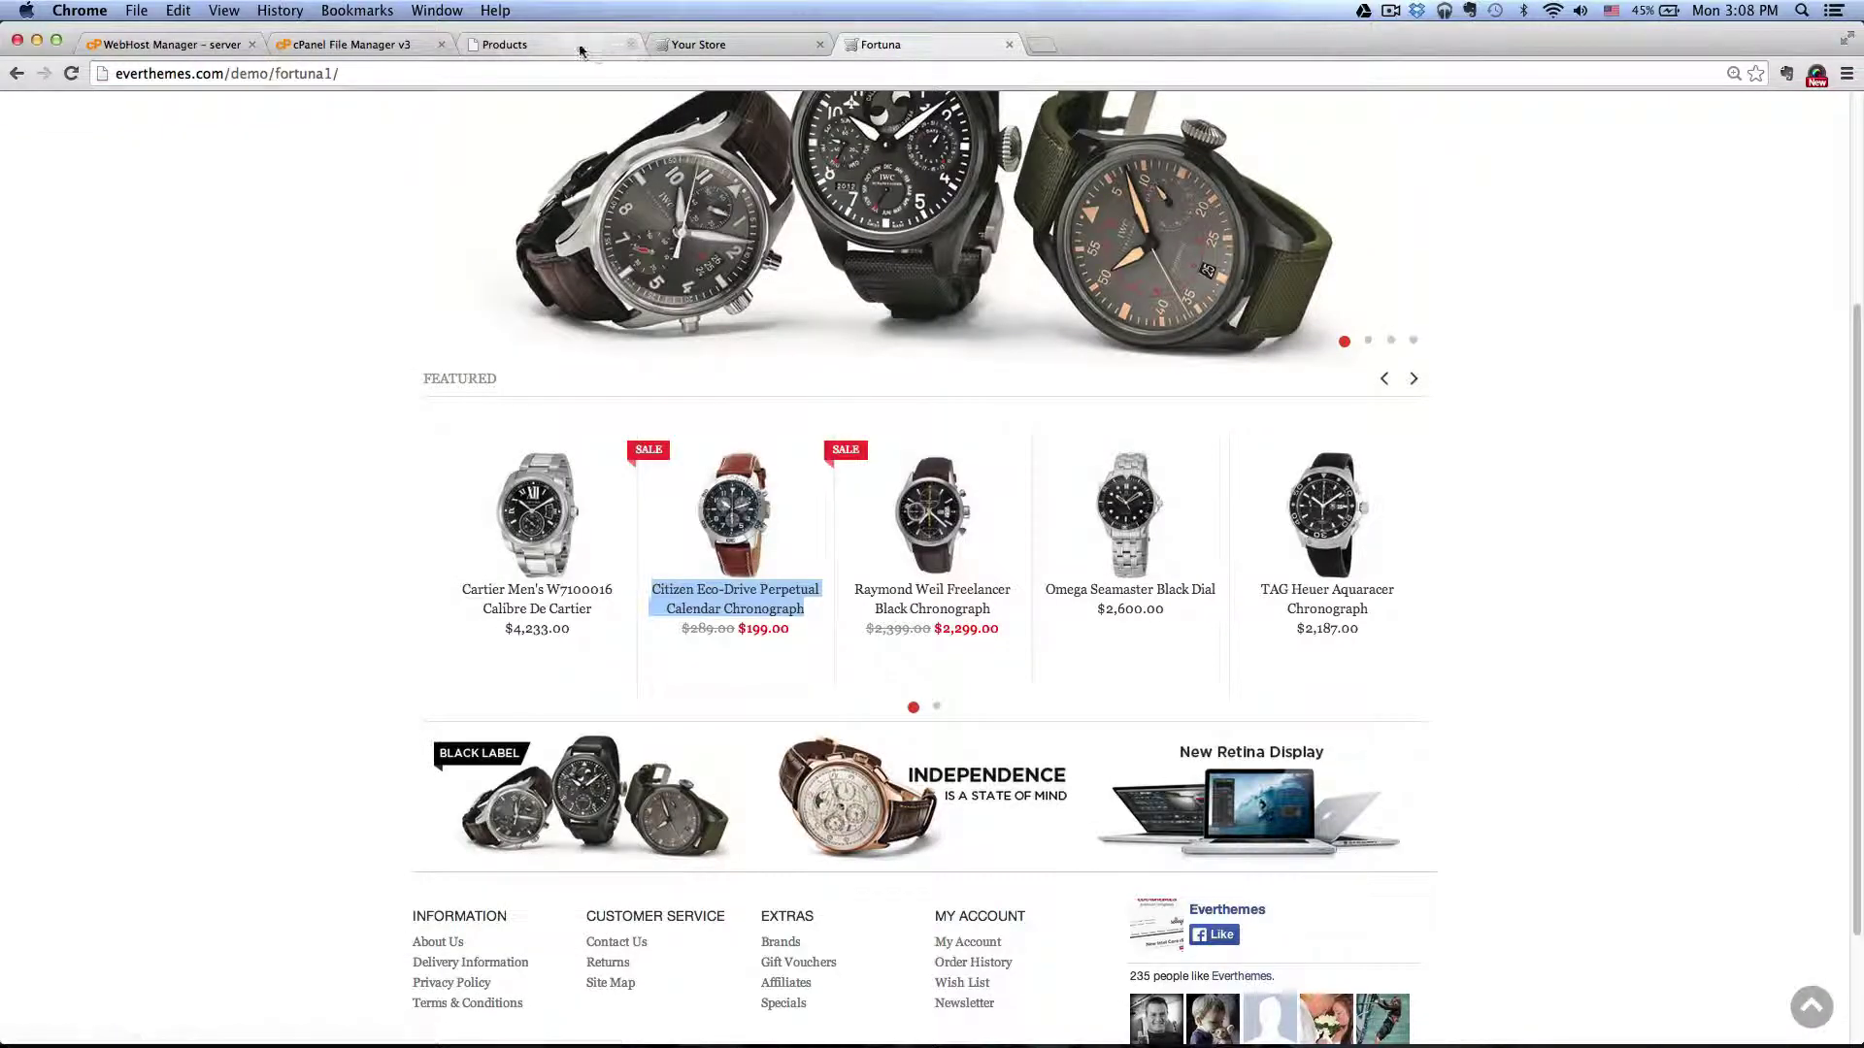
mouse_move(729, 582)
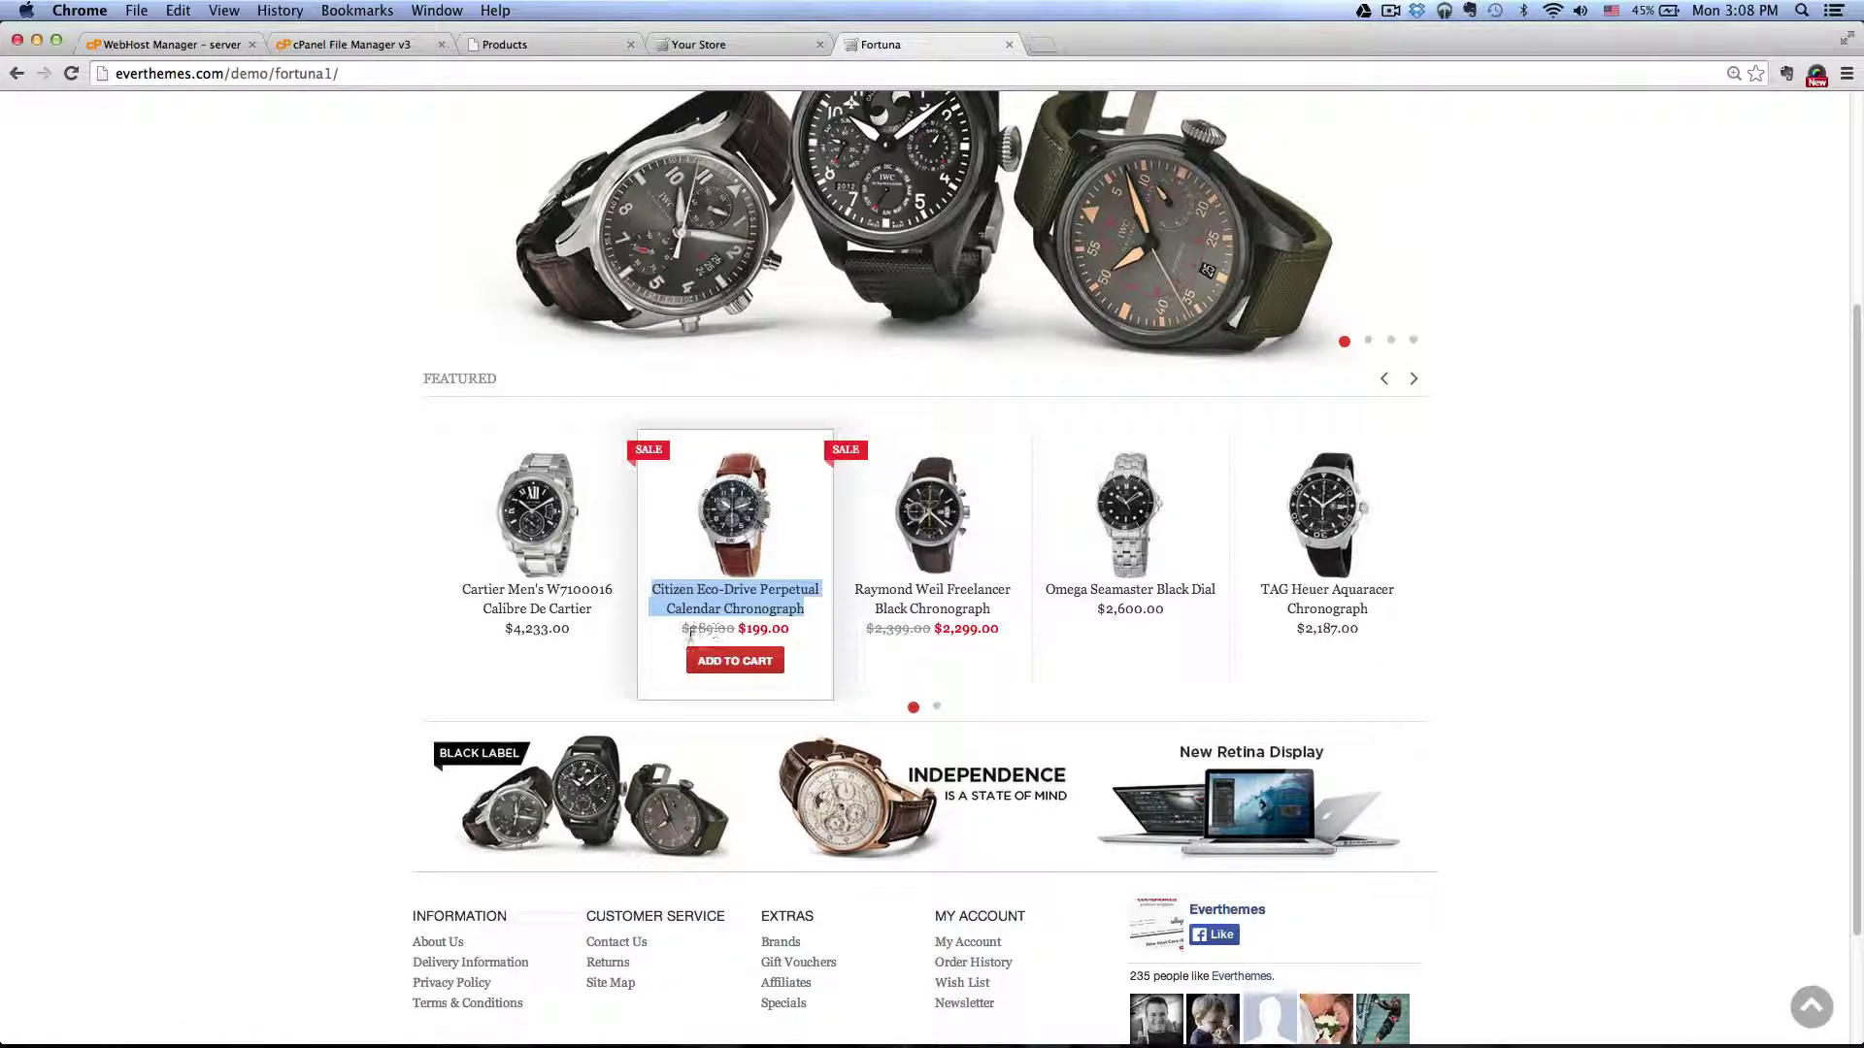
click(548, 45)
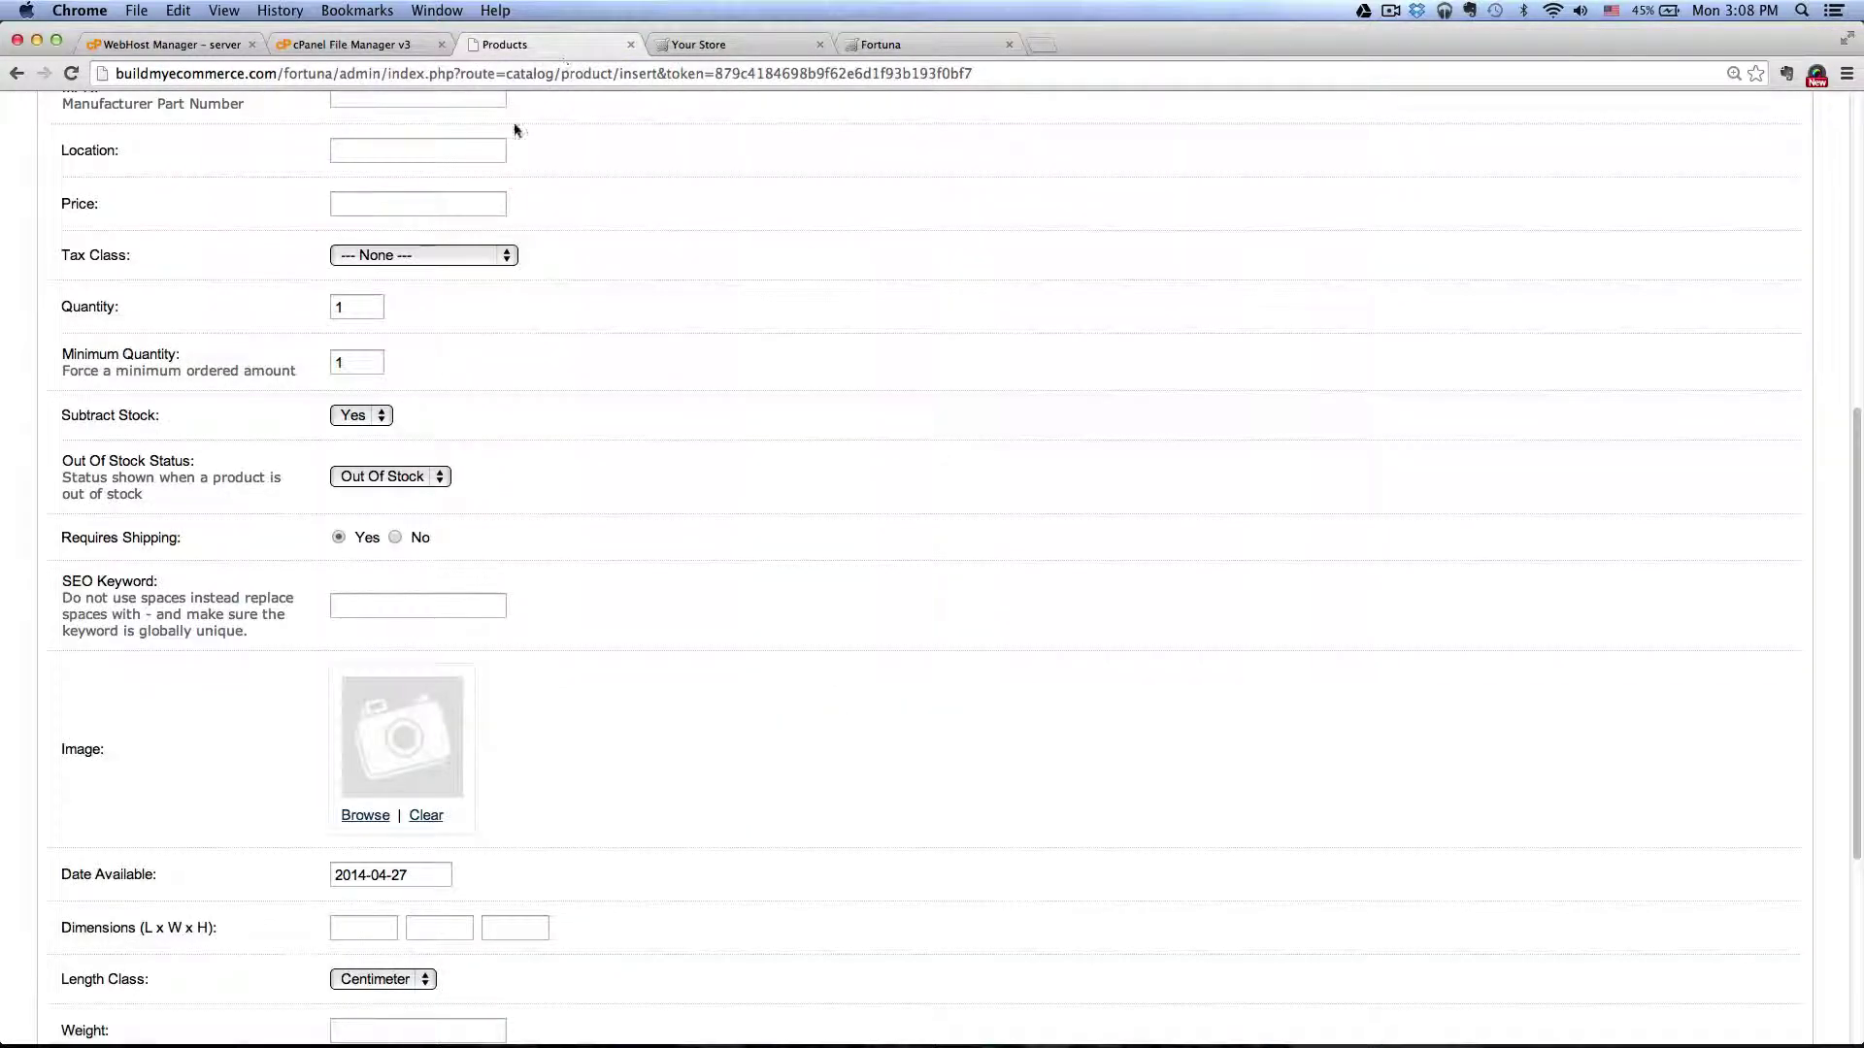
scroll(422, 316, up, 1)
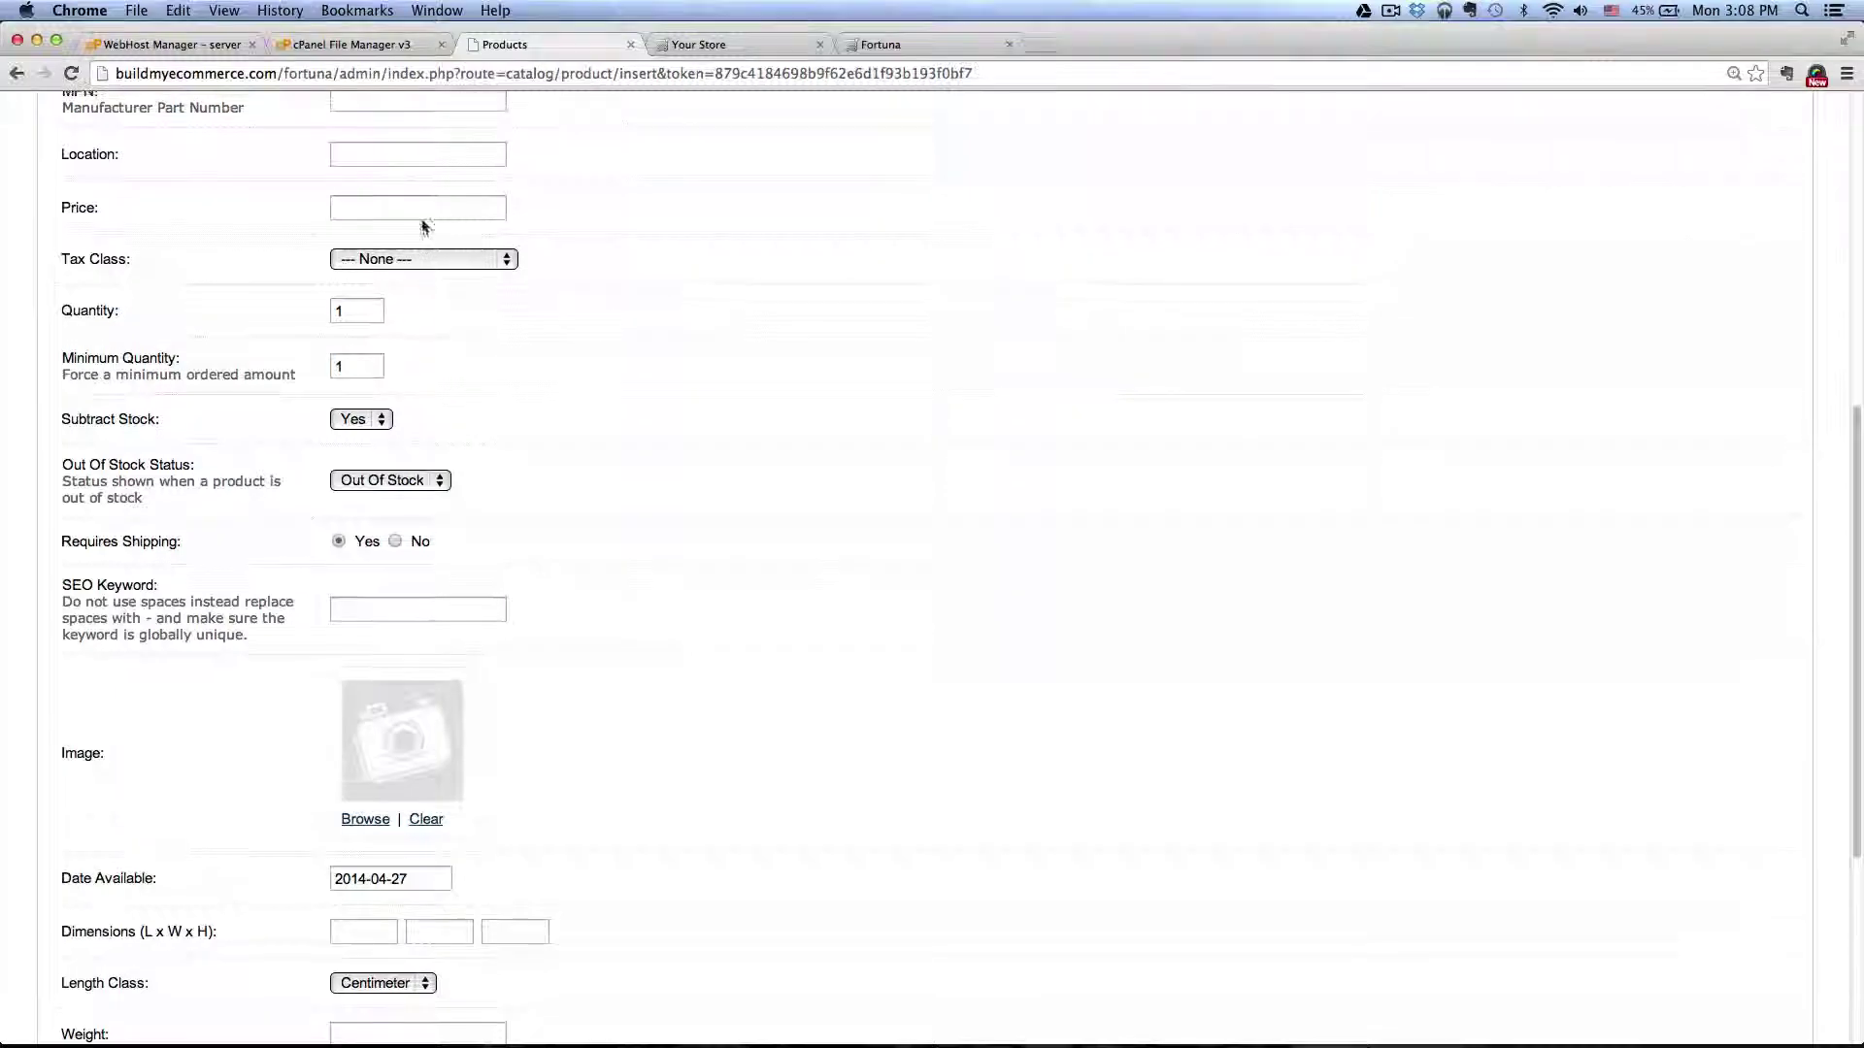
click(427, 210)
text(289)
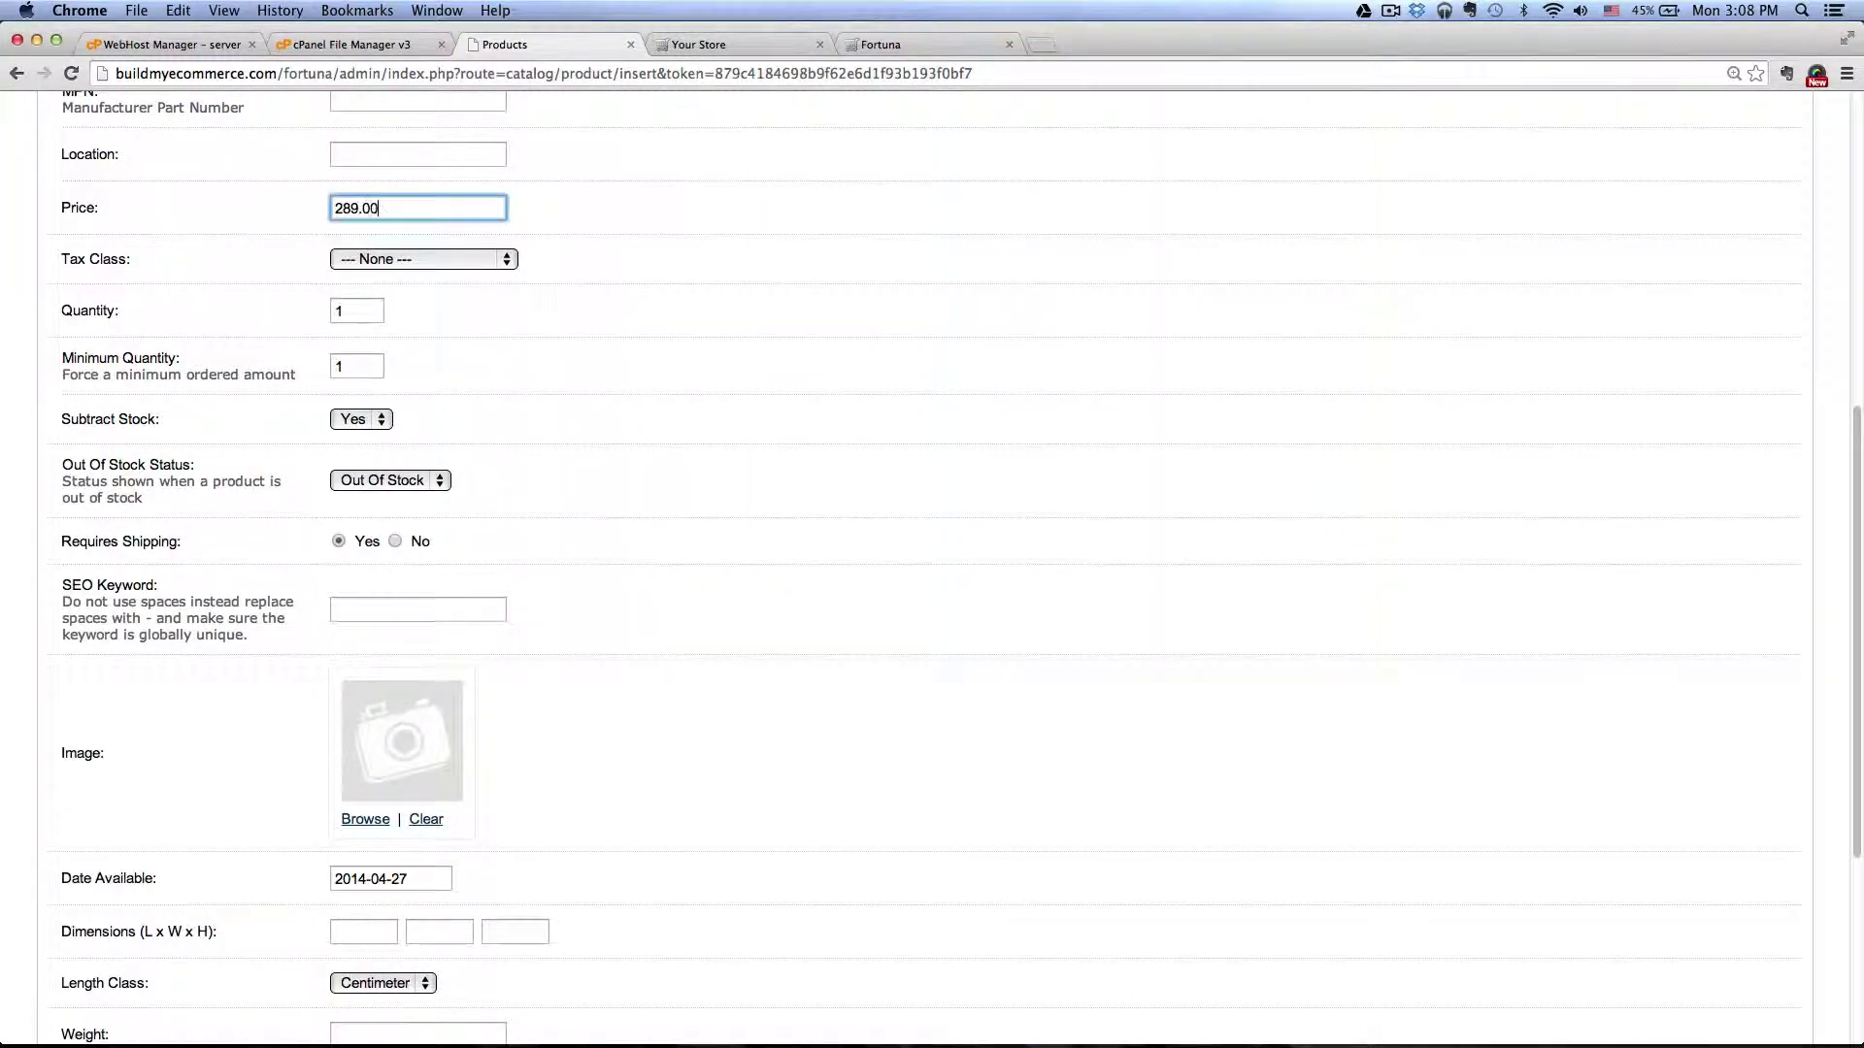
Upload watch11-900x900.jpg from the watch_02 folder to the image manager for the product's main image
scroll(593, 534, down, 3)
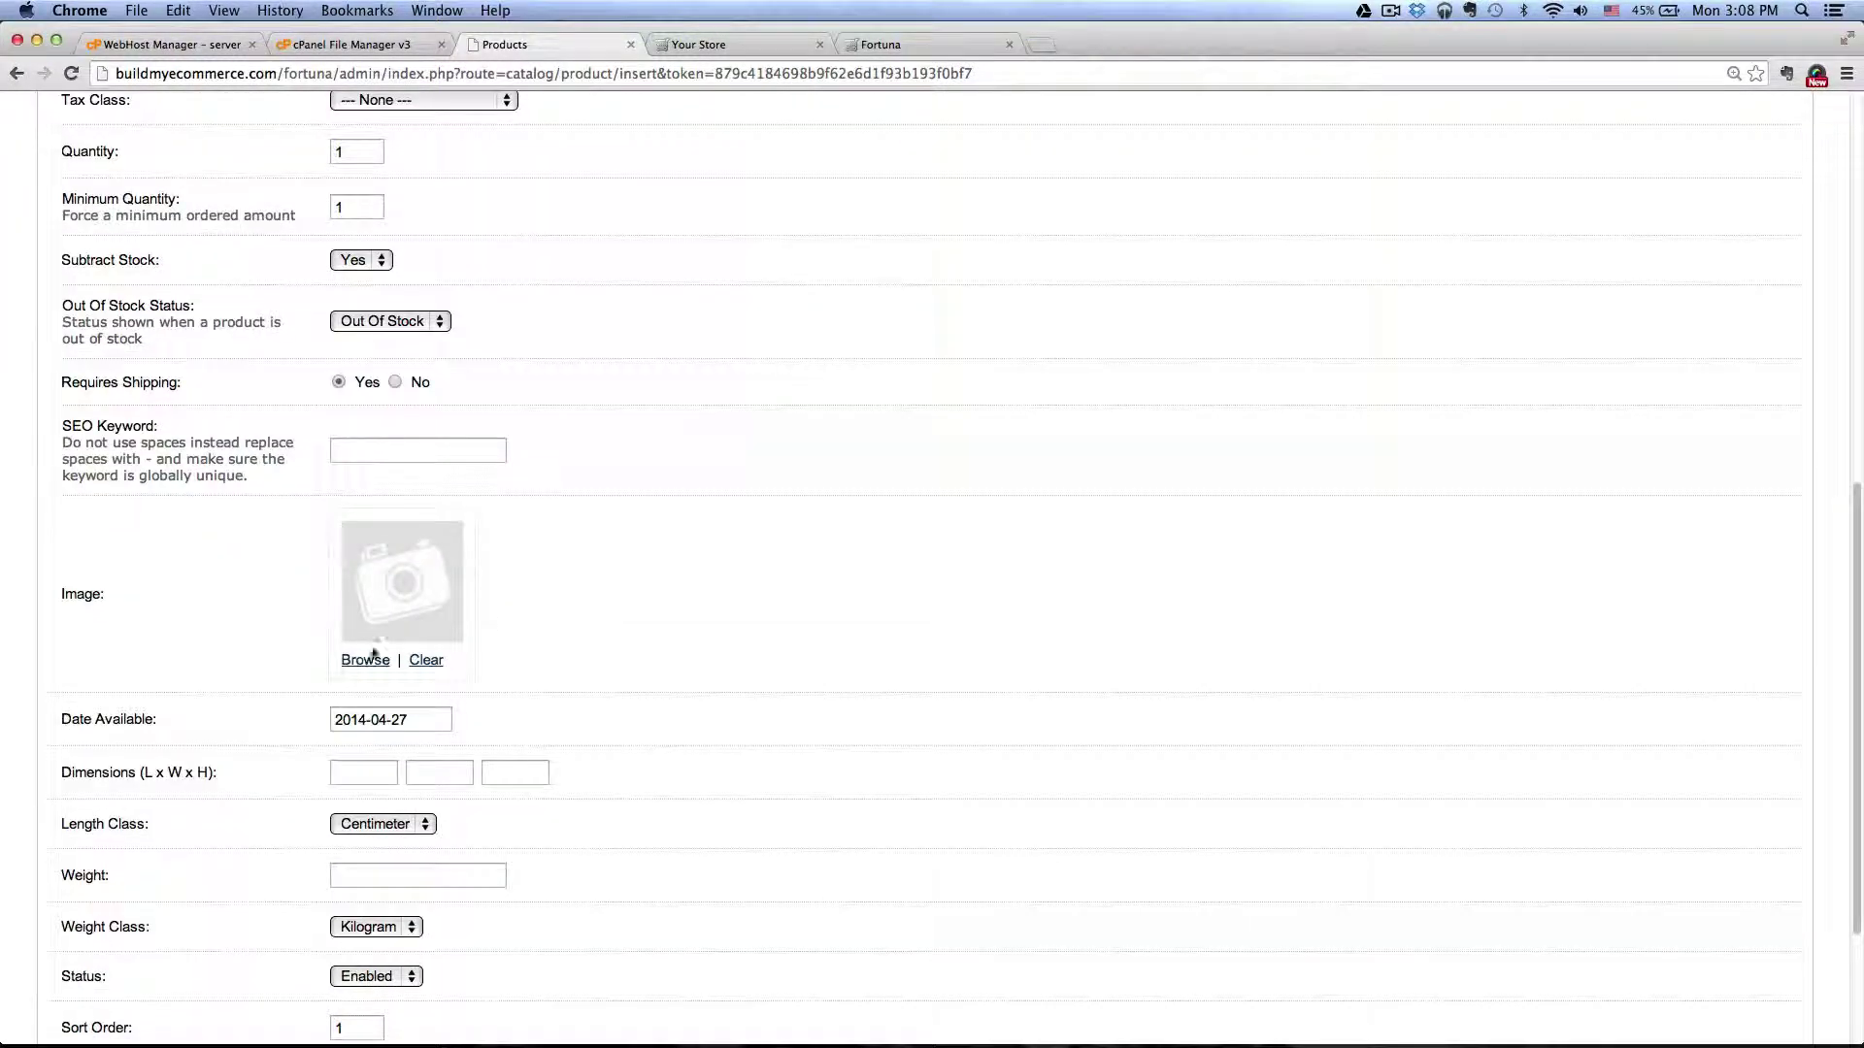
click(361, 660)
click(932, 385)
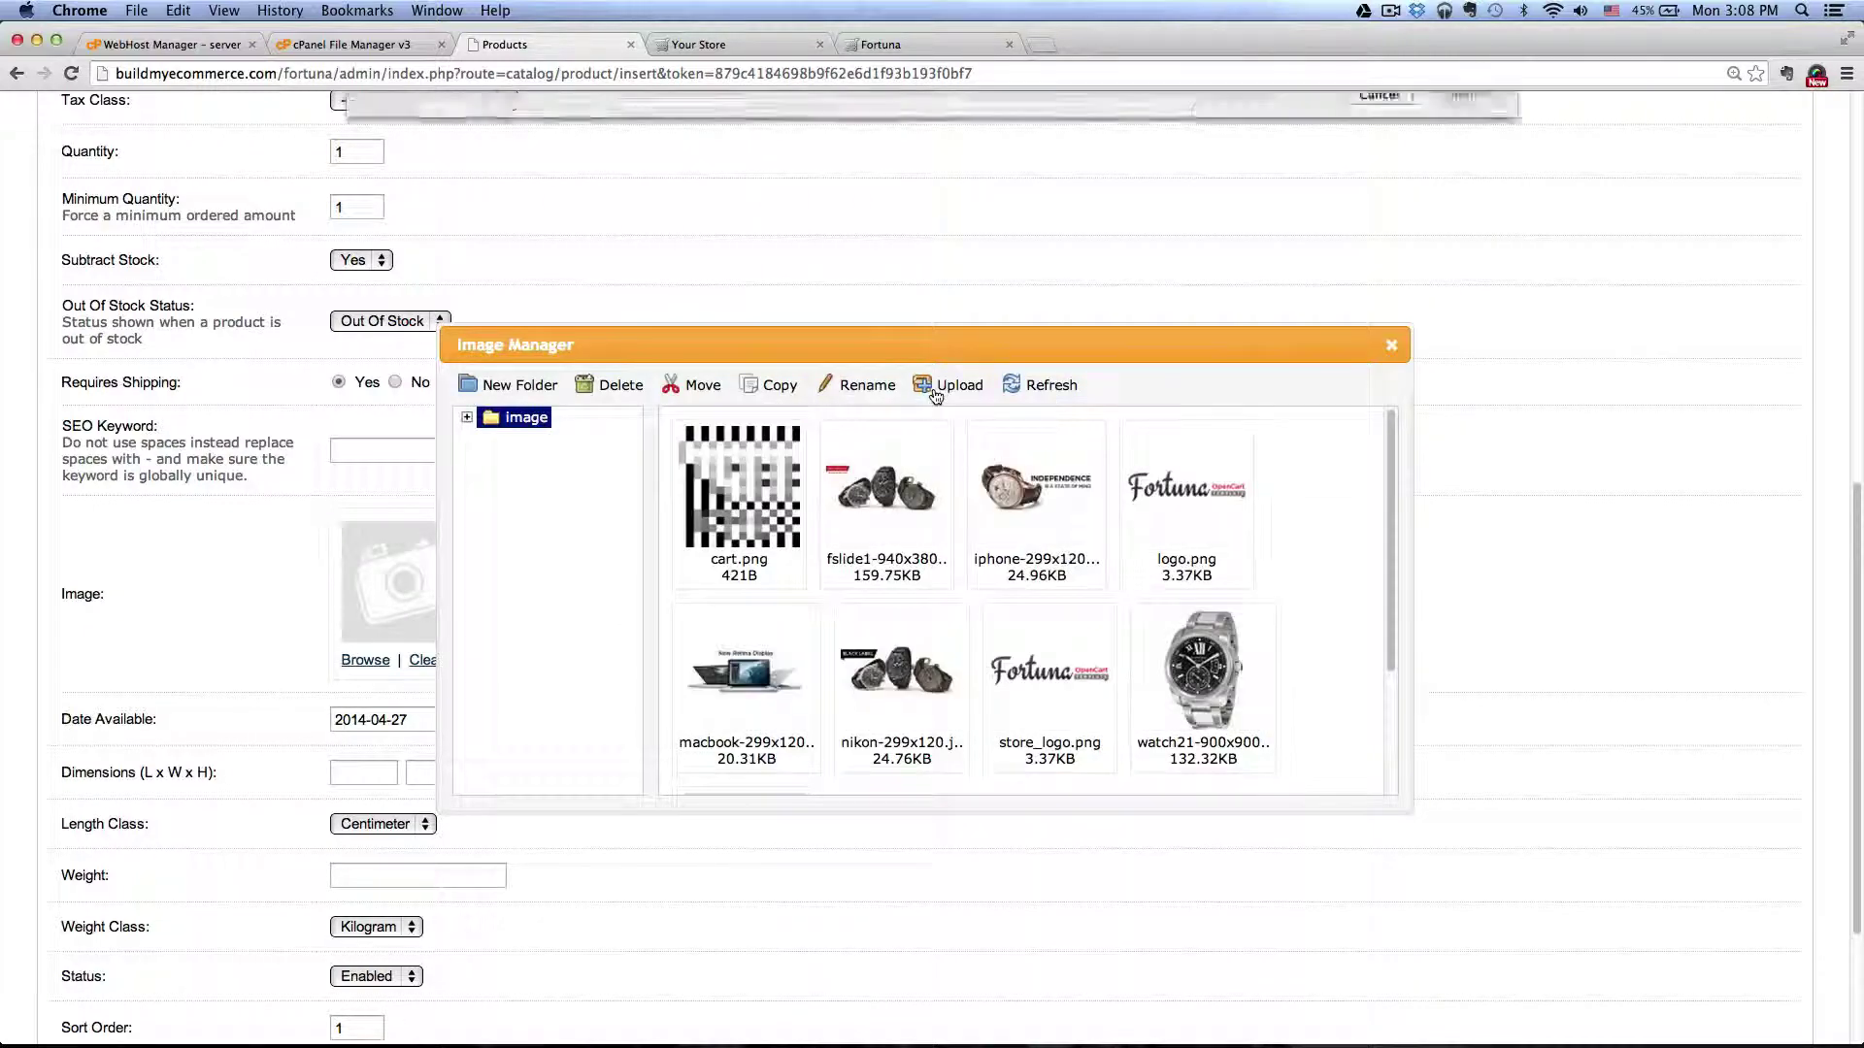
click(729, 112)
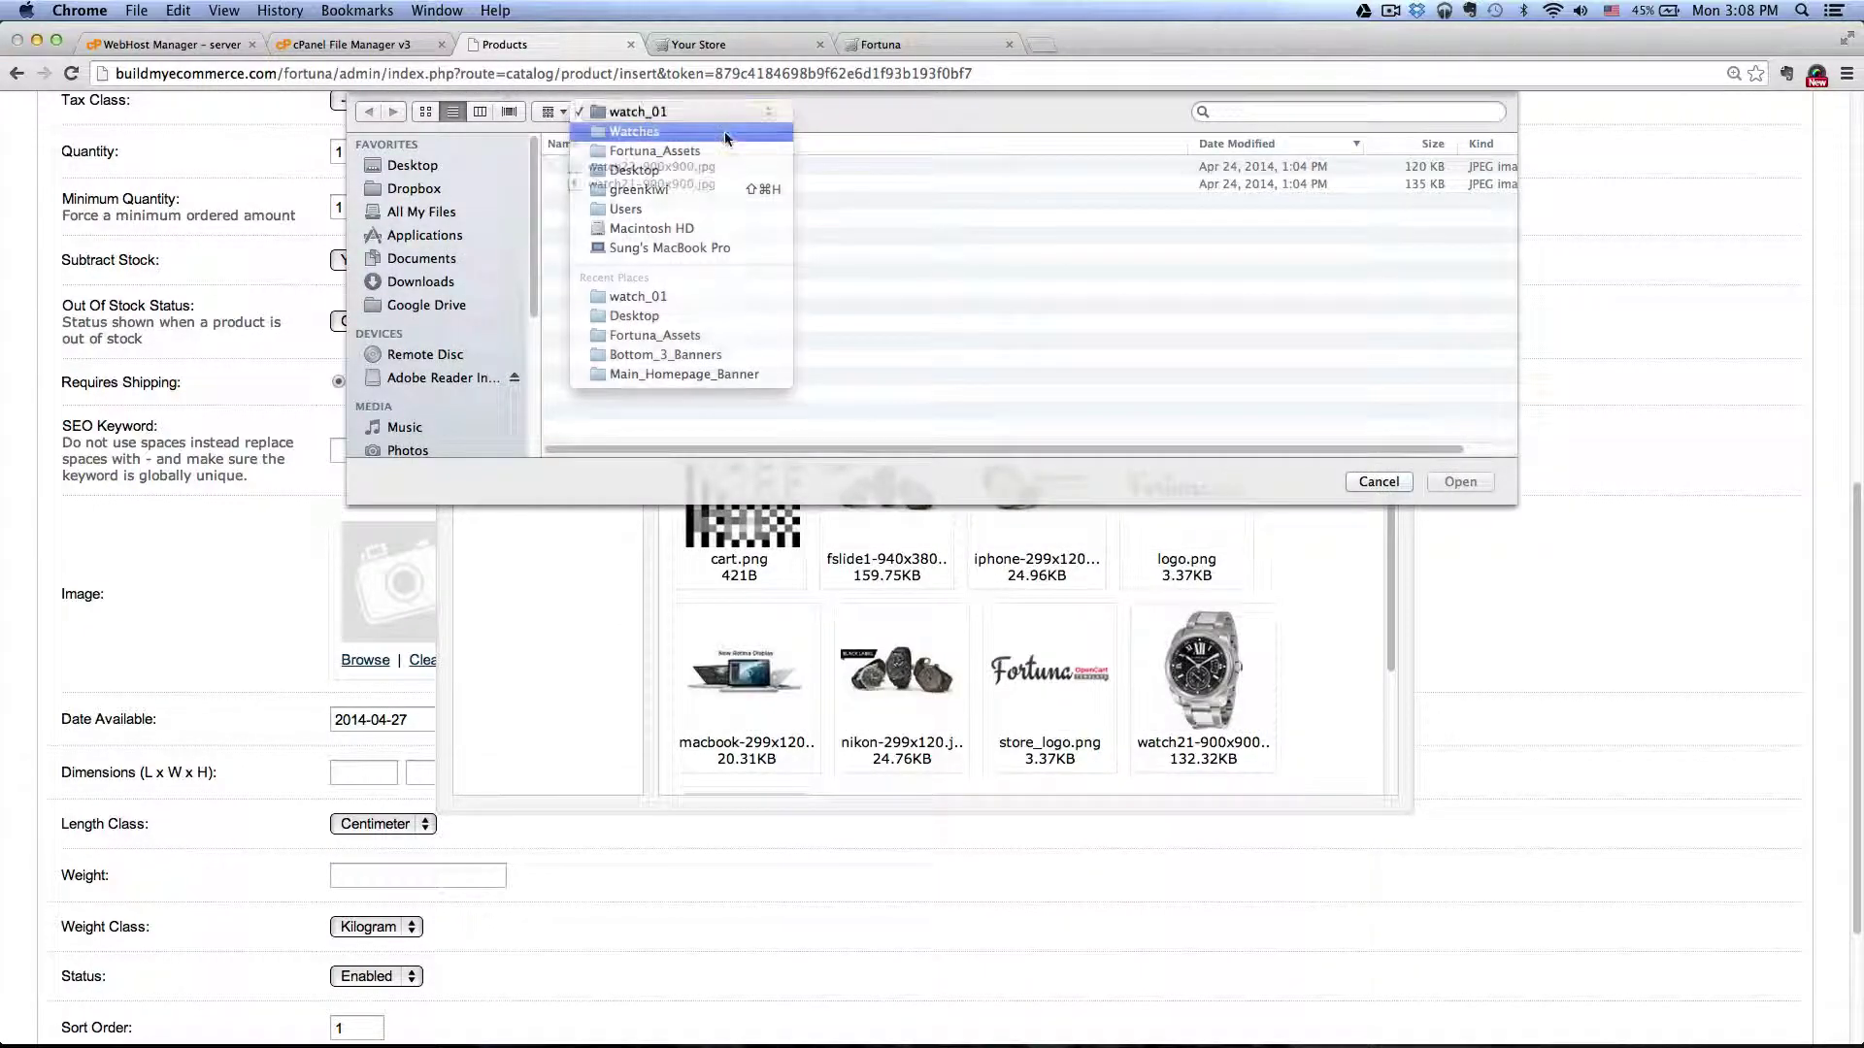
click(728, 138)
double_click(633, 166)
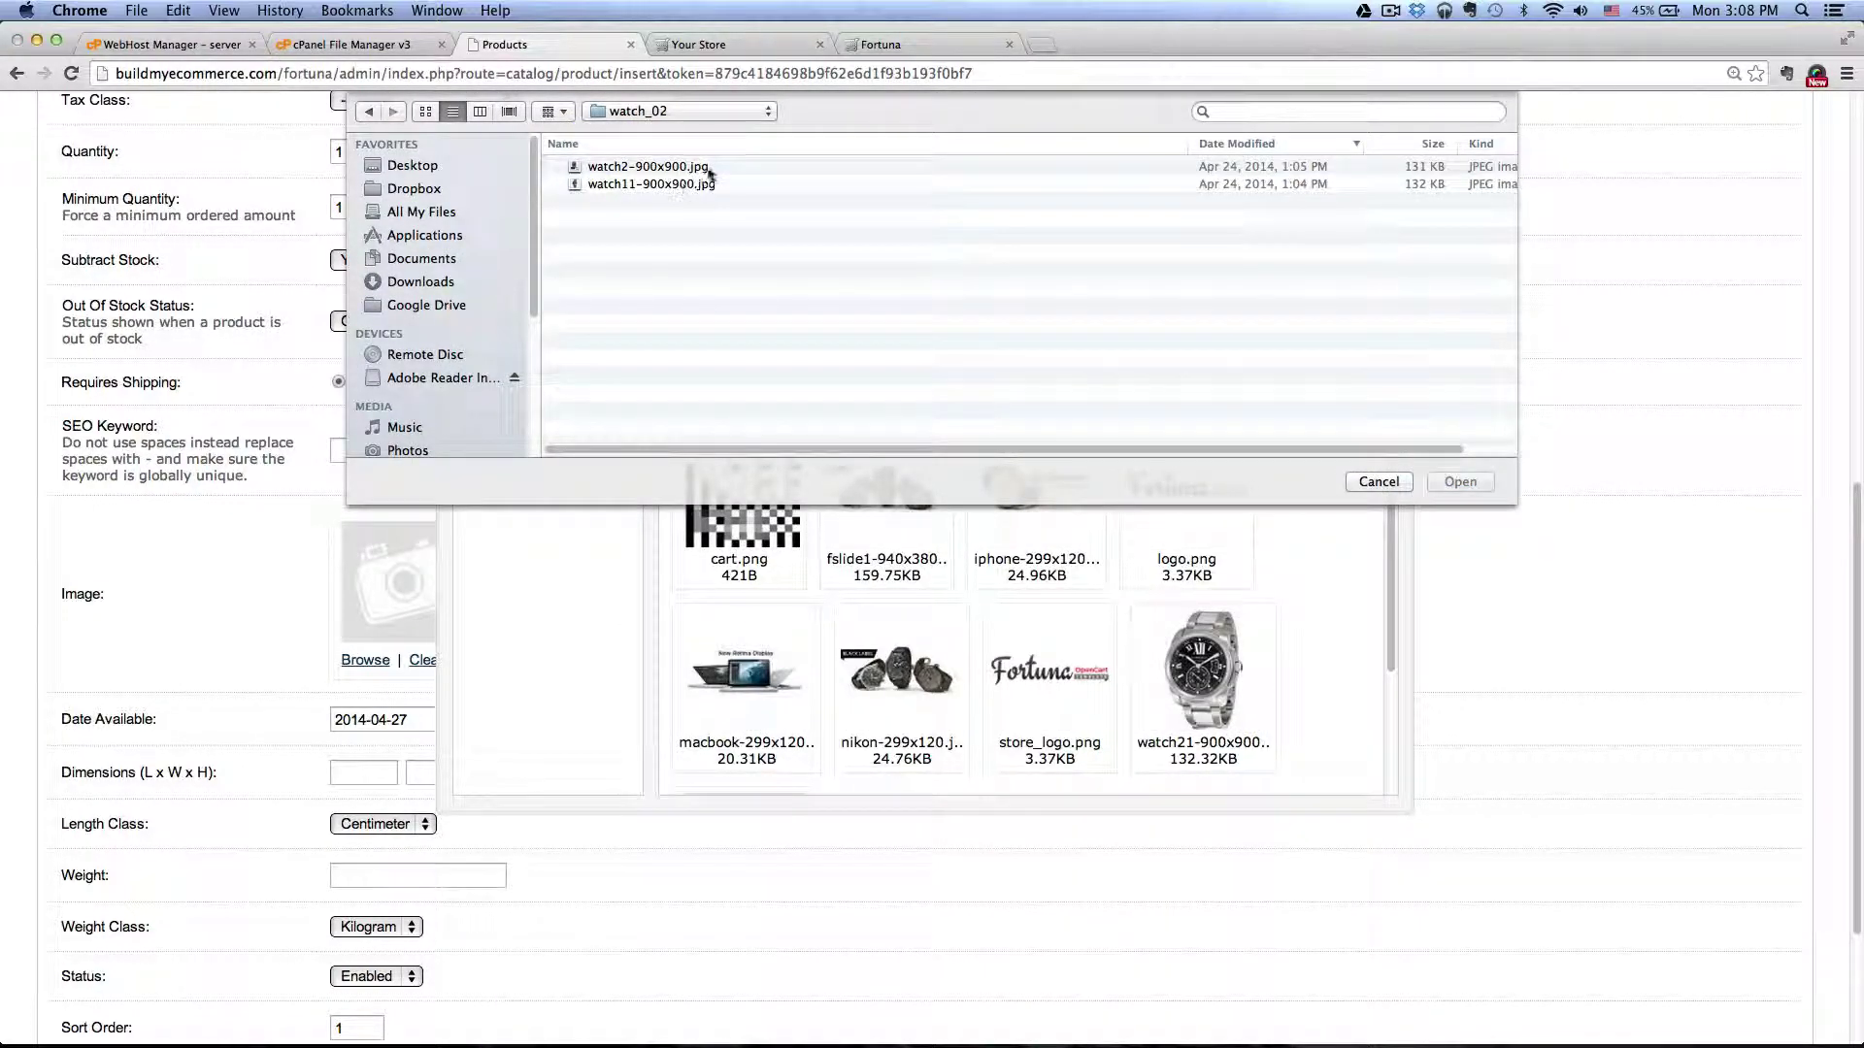
double_click(675, 184)
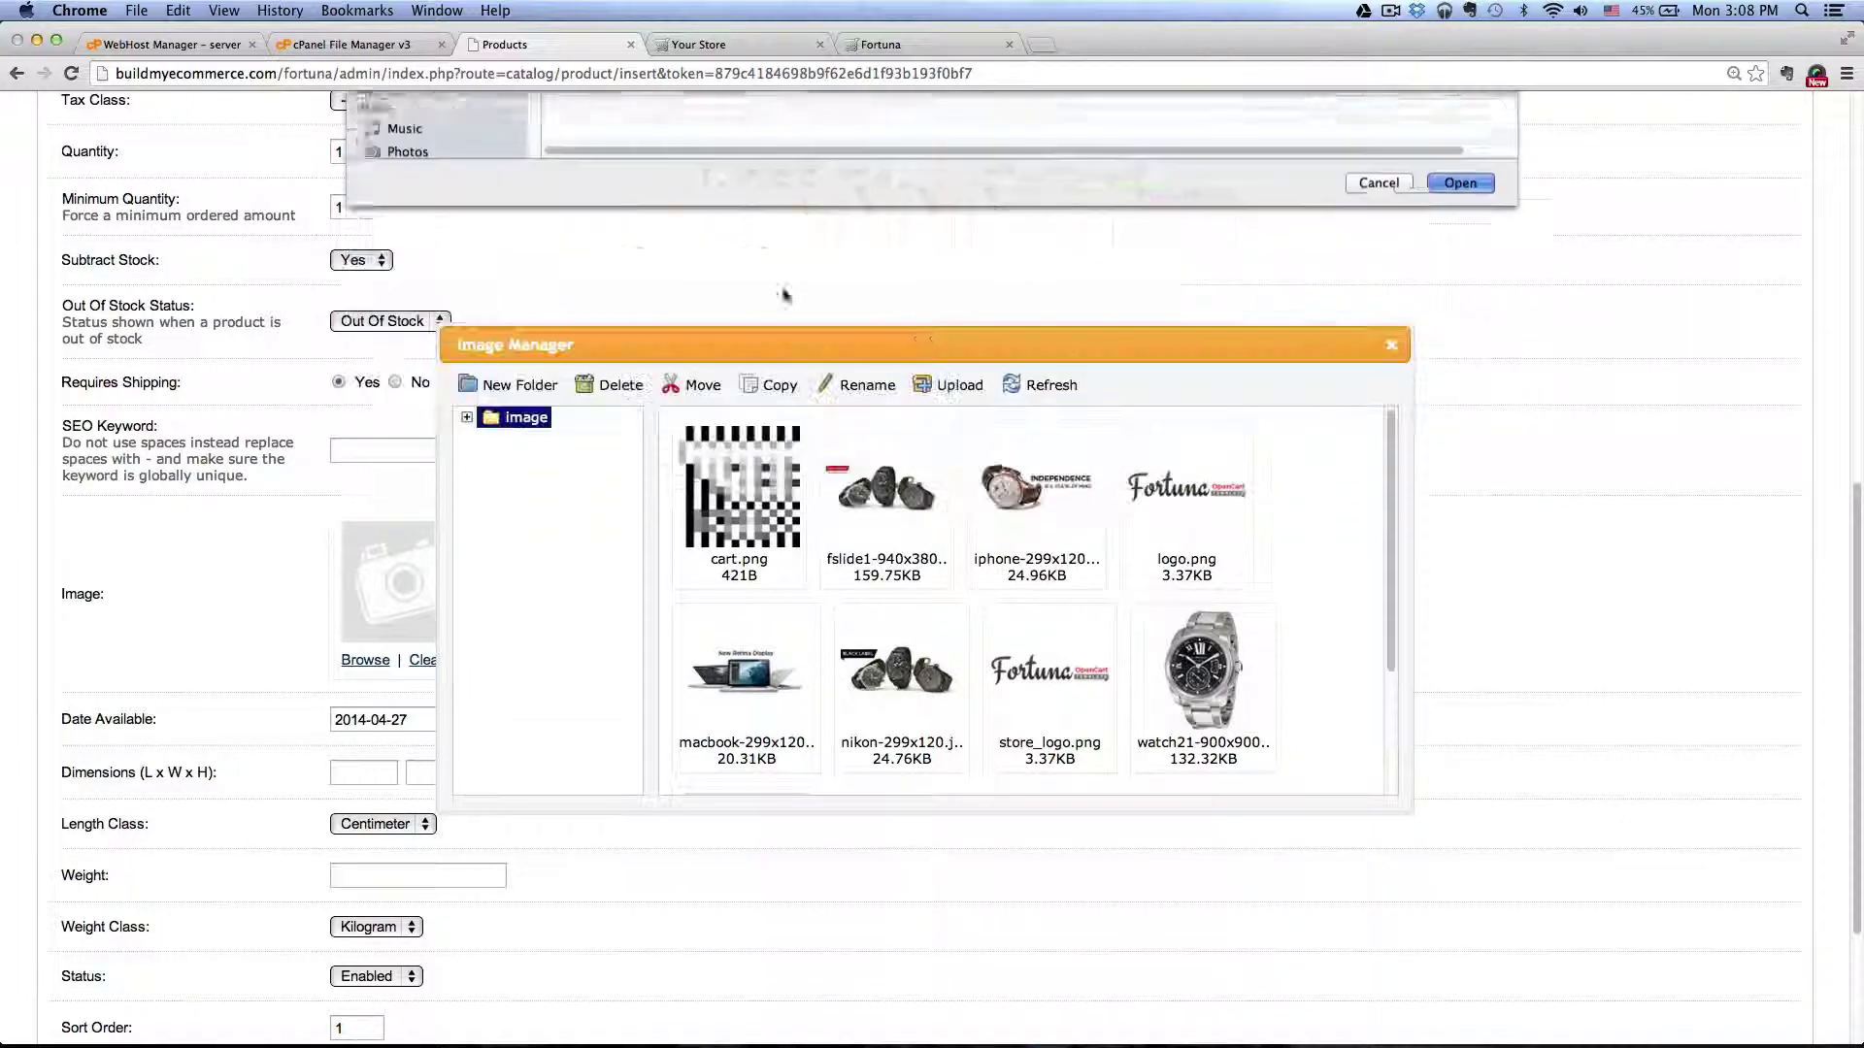
click(1068, 365)
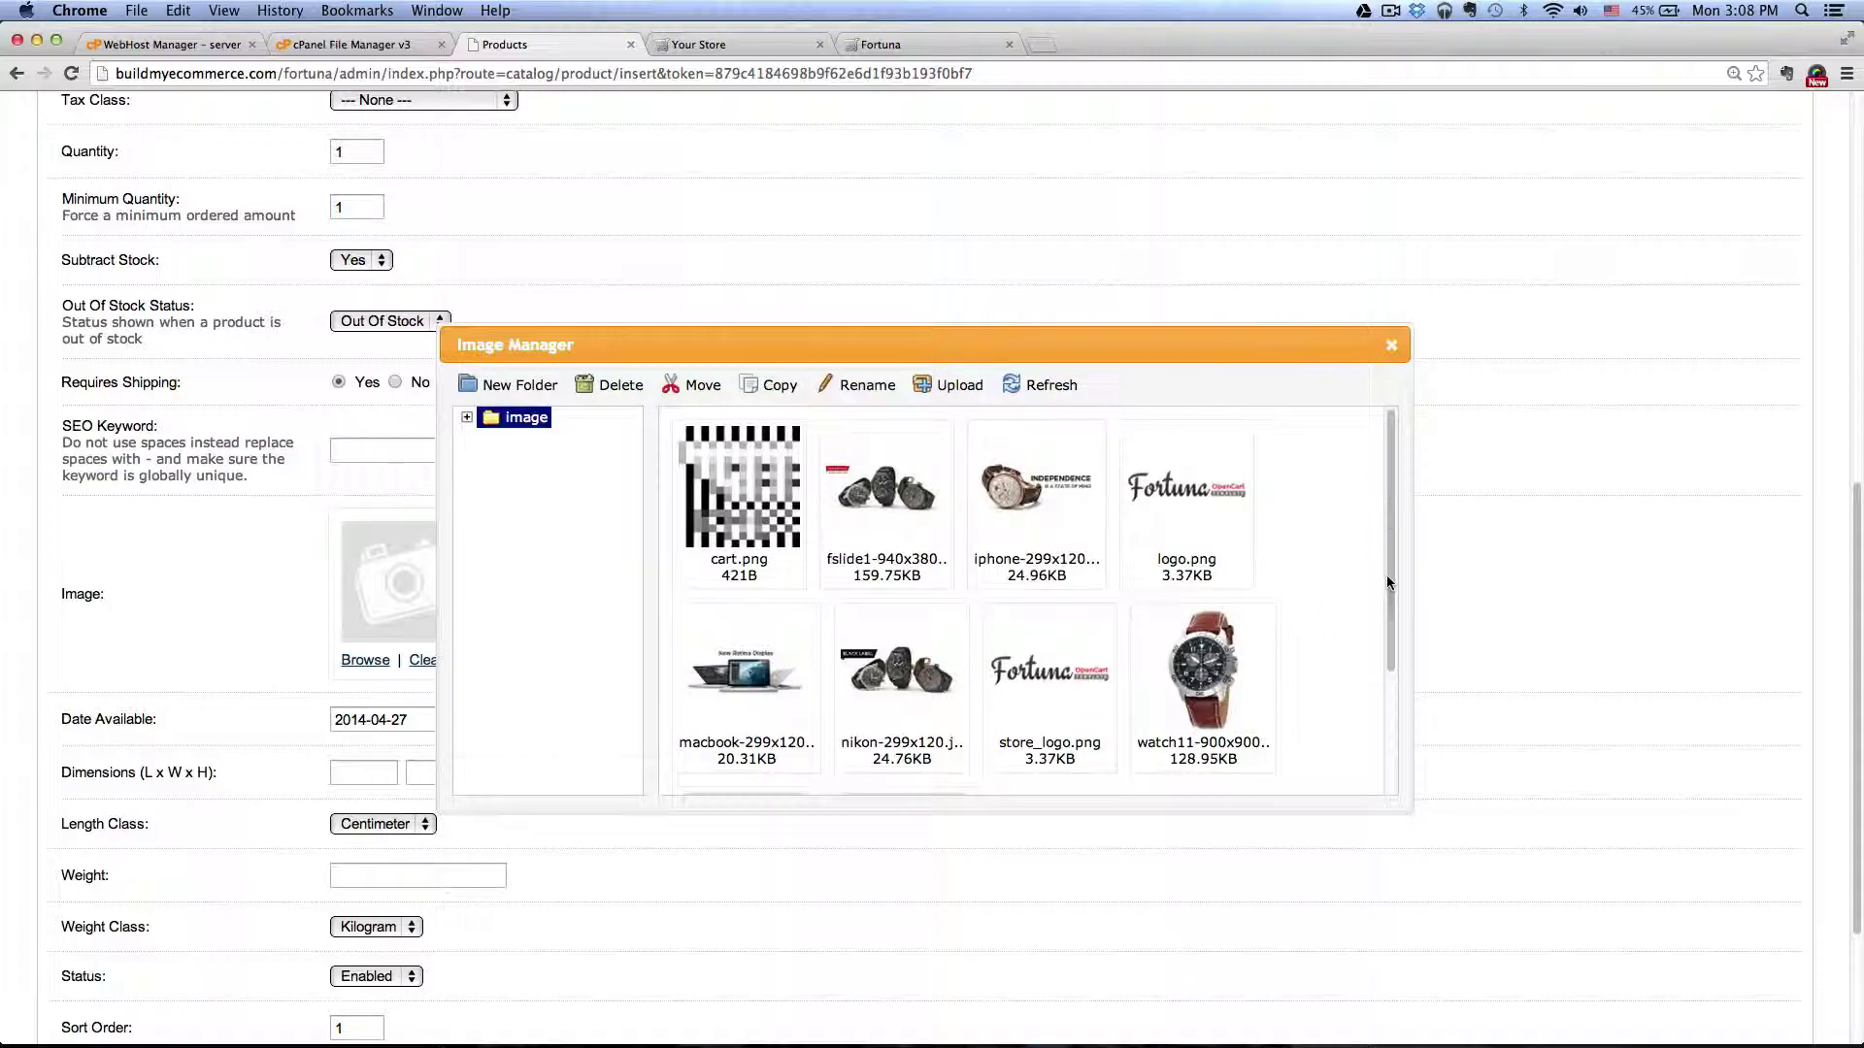
Assign the uploaded watch11-900x900.jpg as the product's main image
drag(1386, 575, 1207, 575)
click(1214, 602)
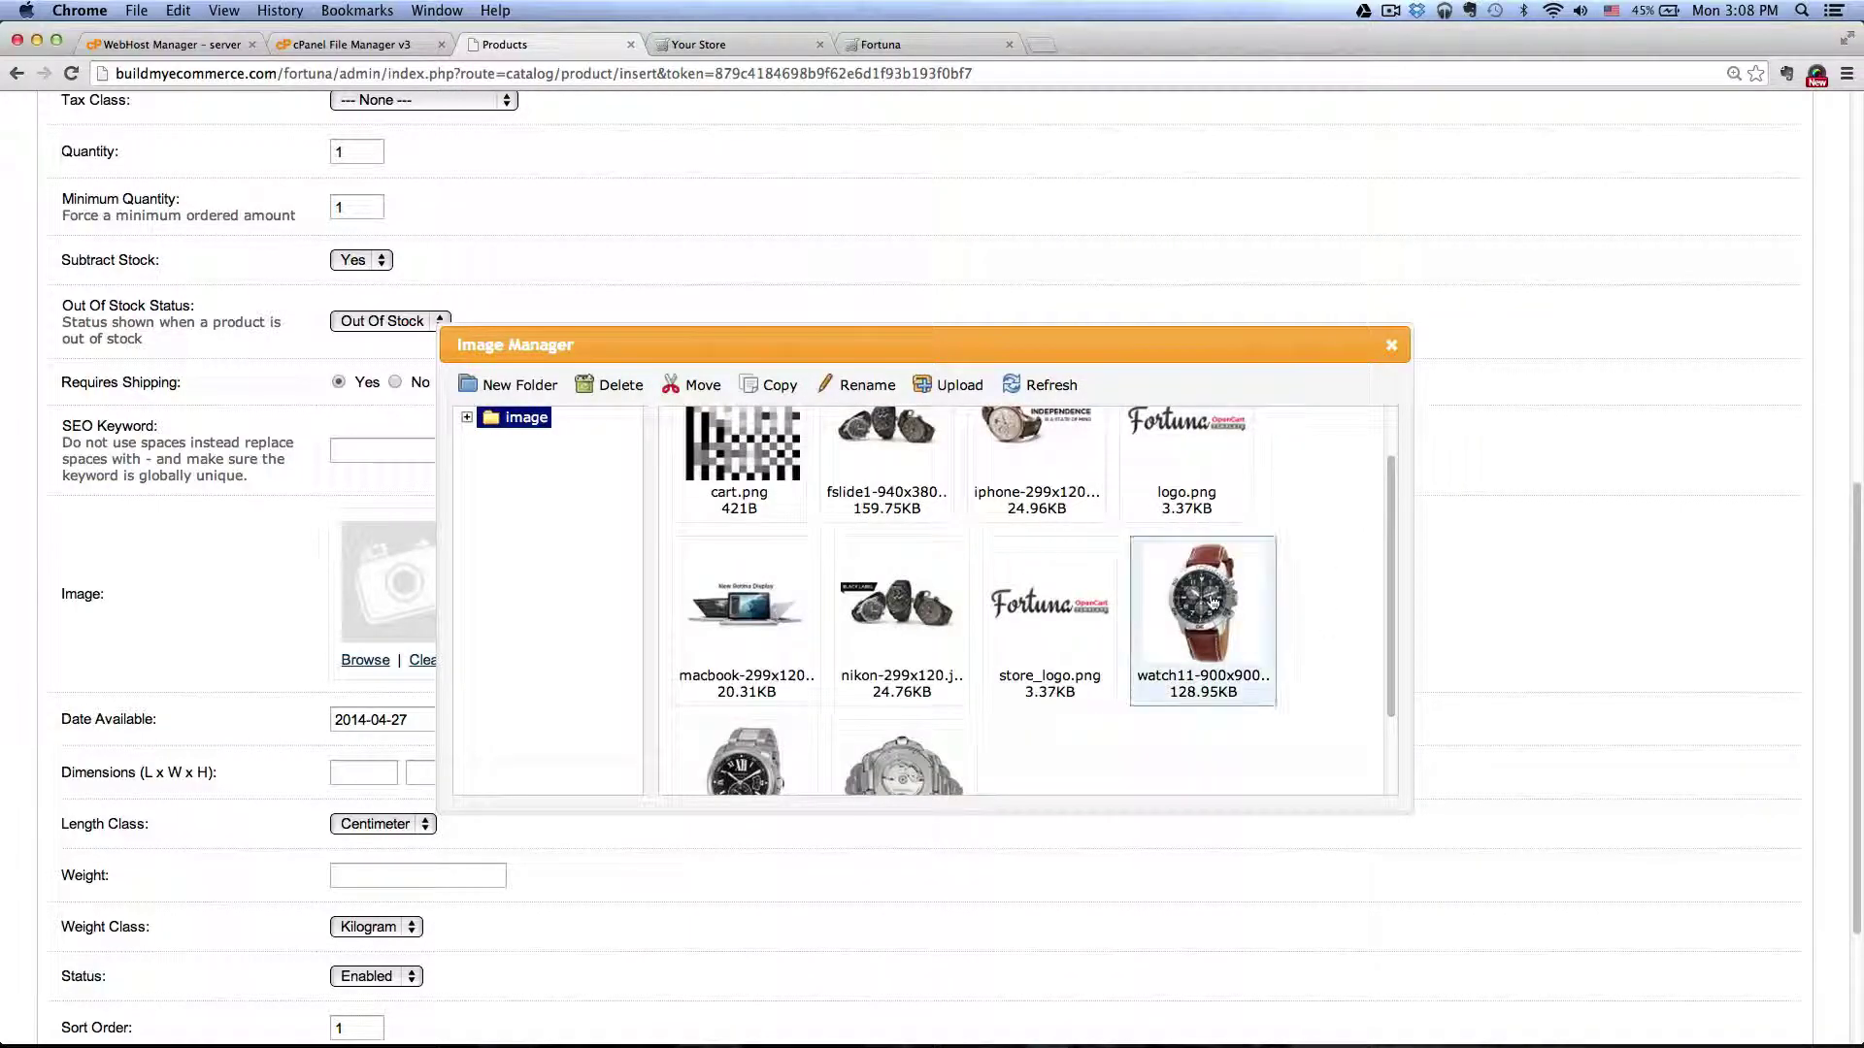
double_click(1213, 602)
scroll(677, 580, down, 2)
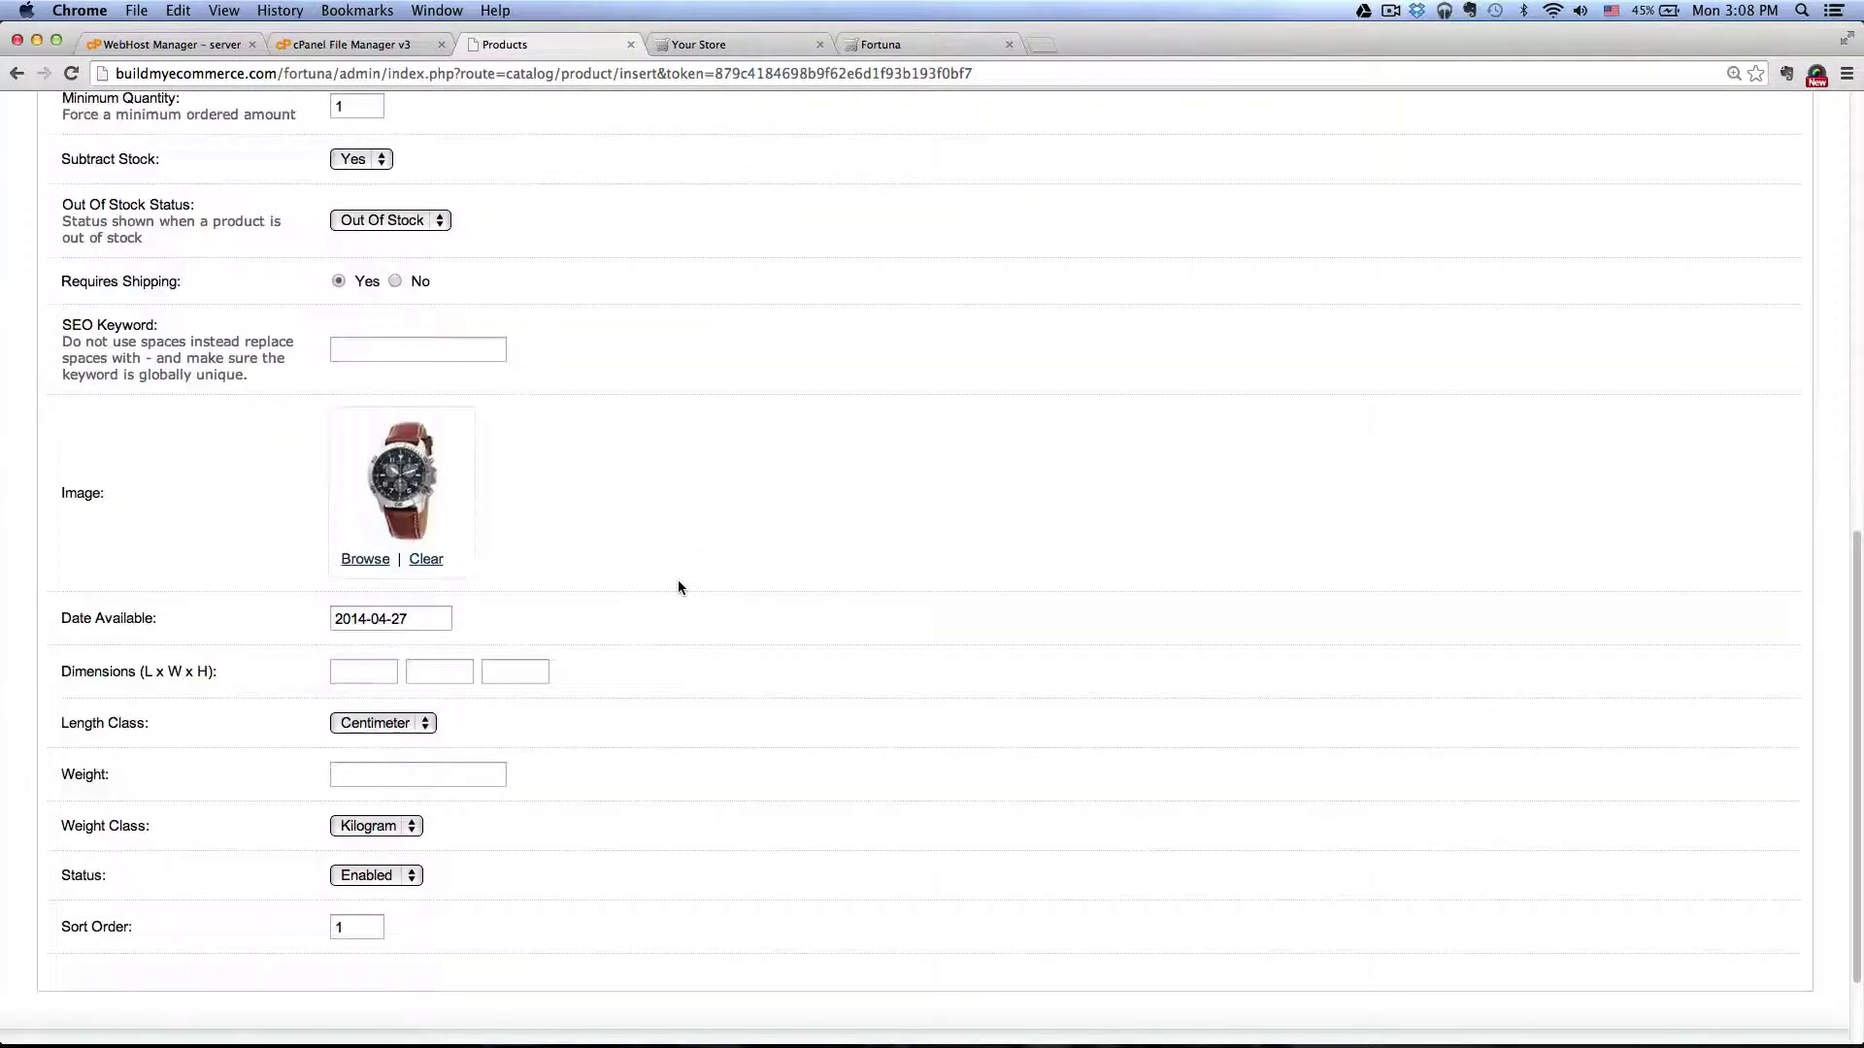
Add a special for the Default customer group priced at 199.00, matching the watch's sale price in the demo
scroll(678, 580, up, 10)
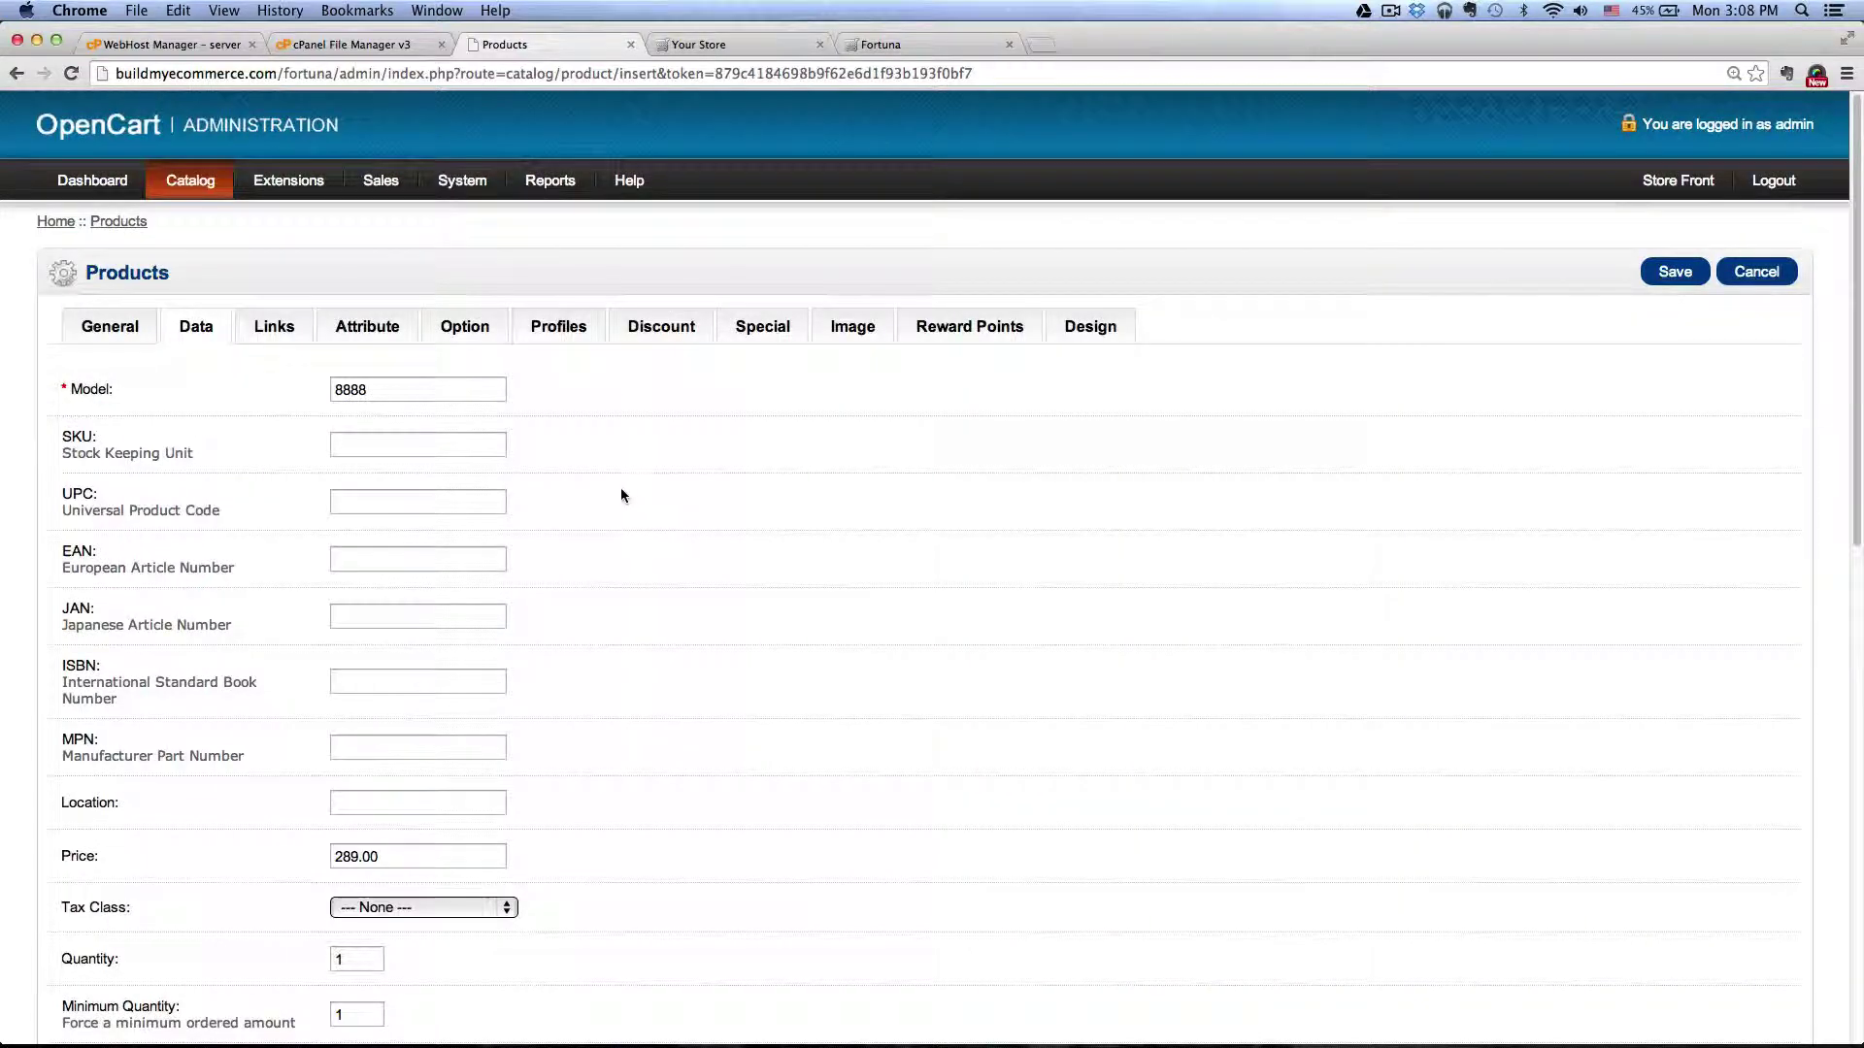
click(757, 339)
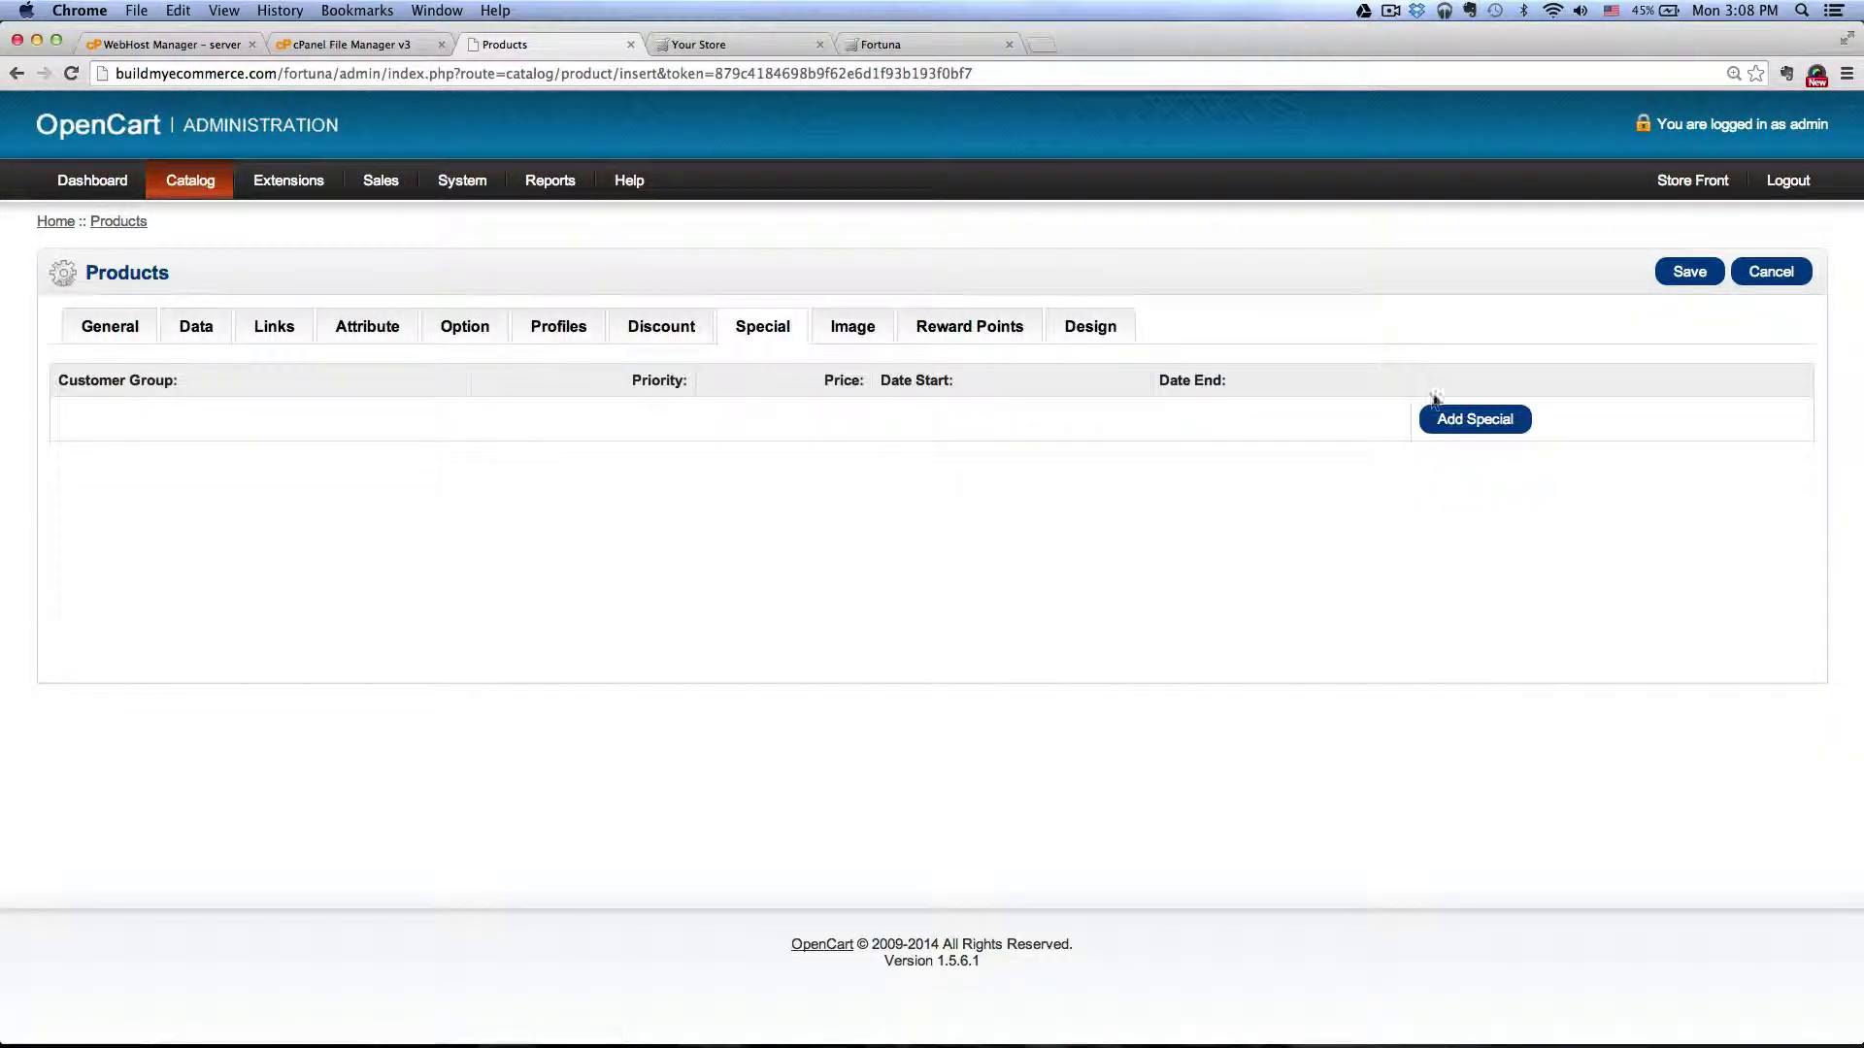
click(1498, 419)
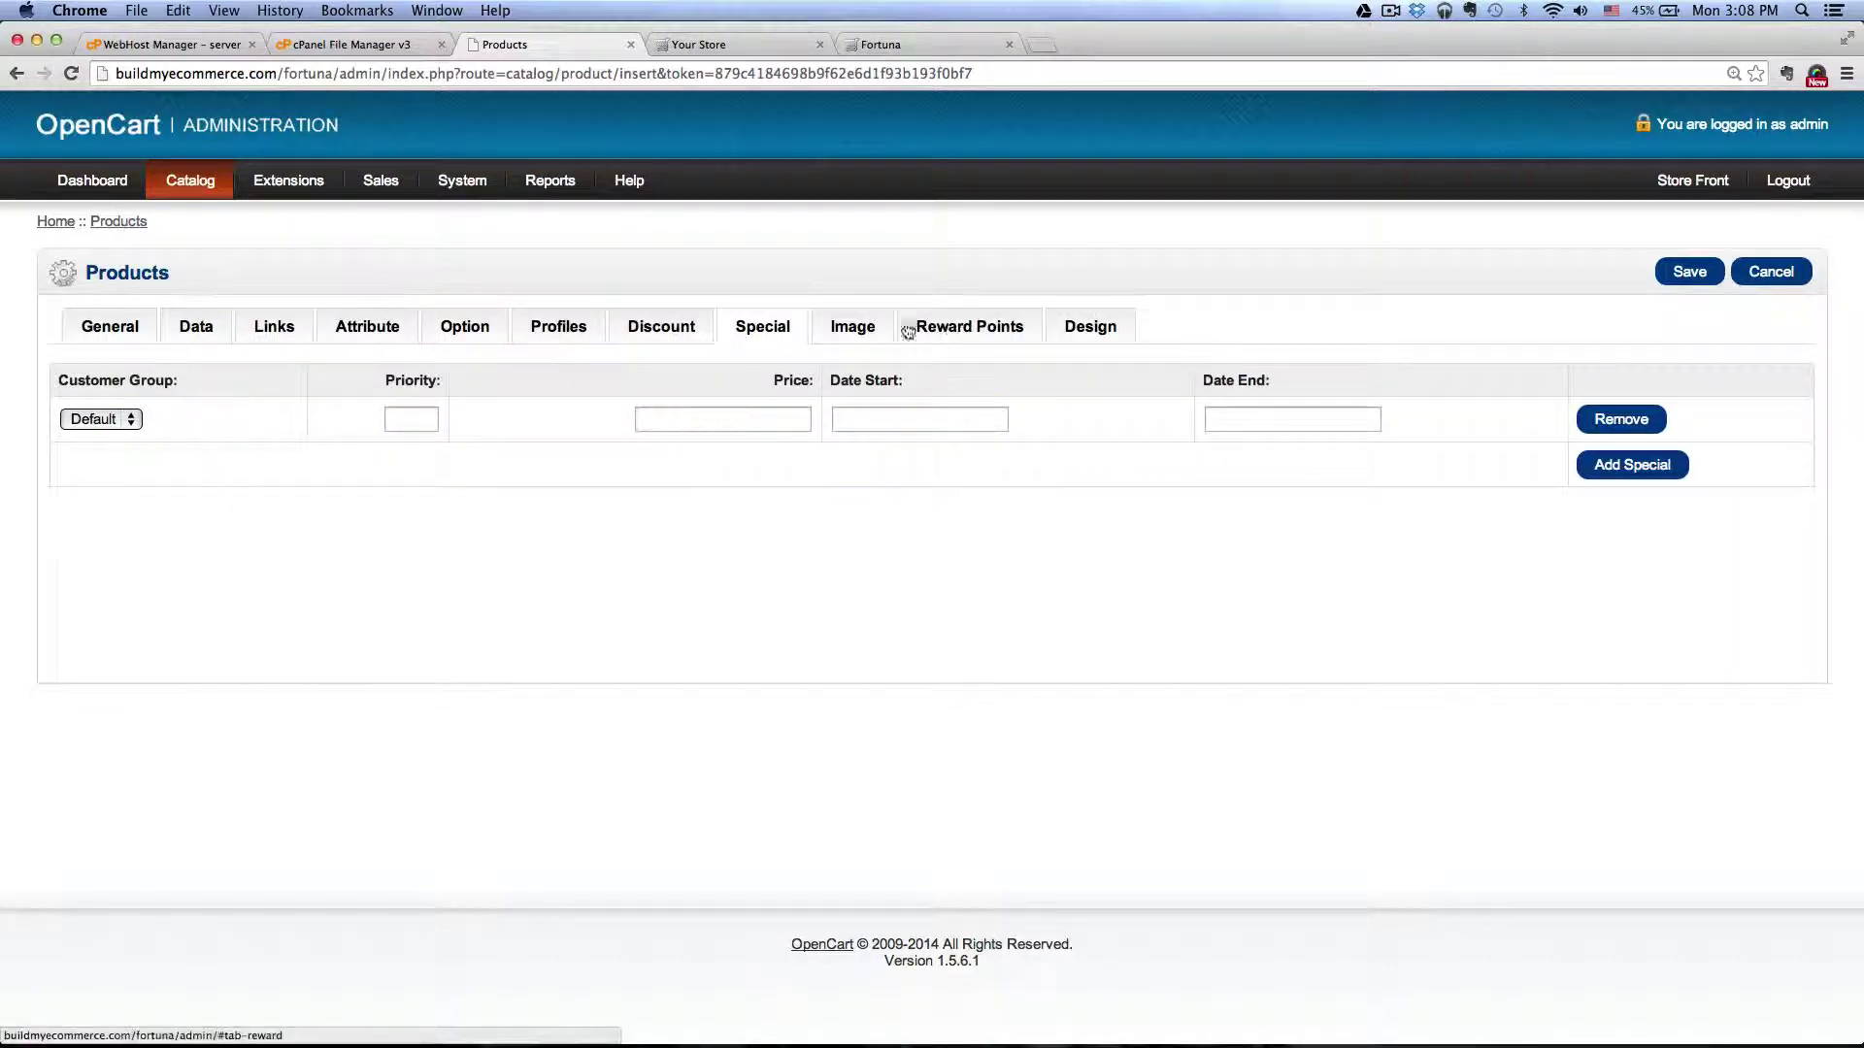
click(911, 45)
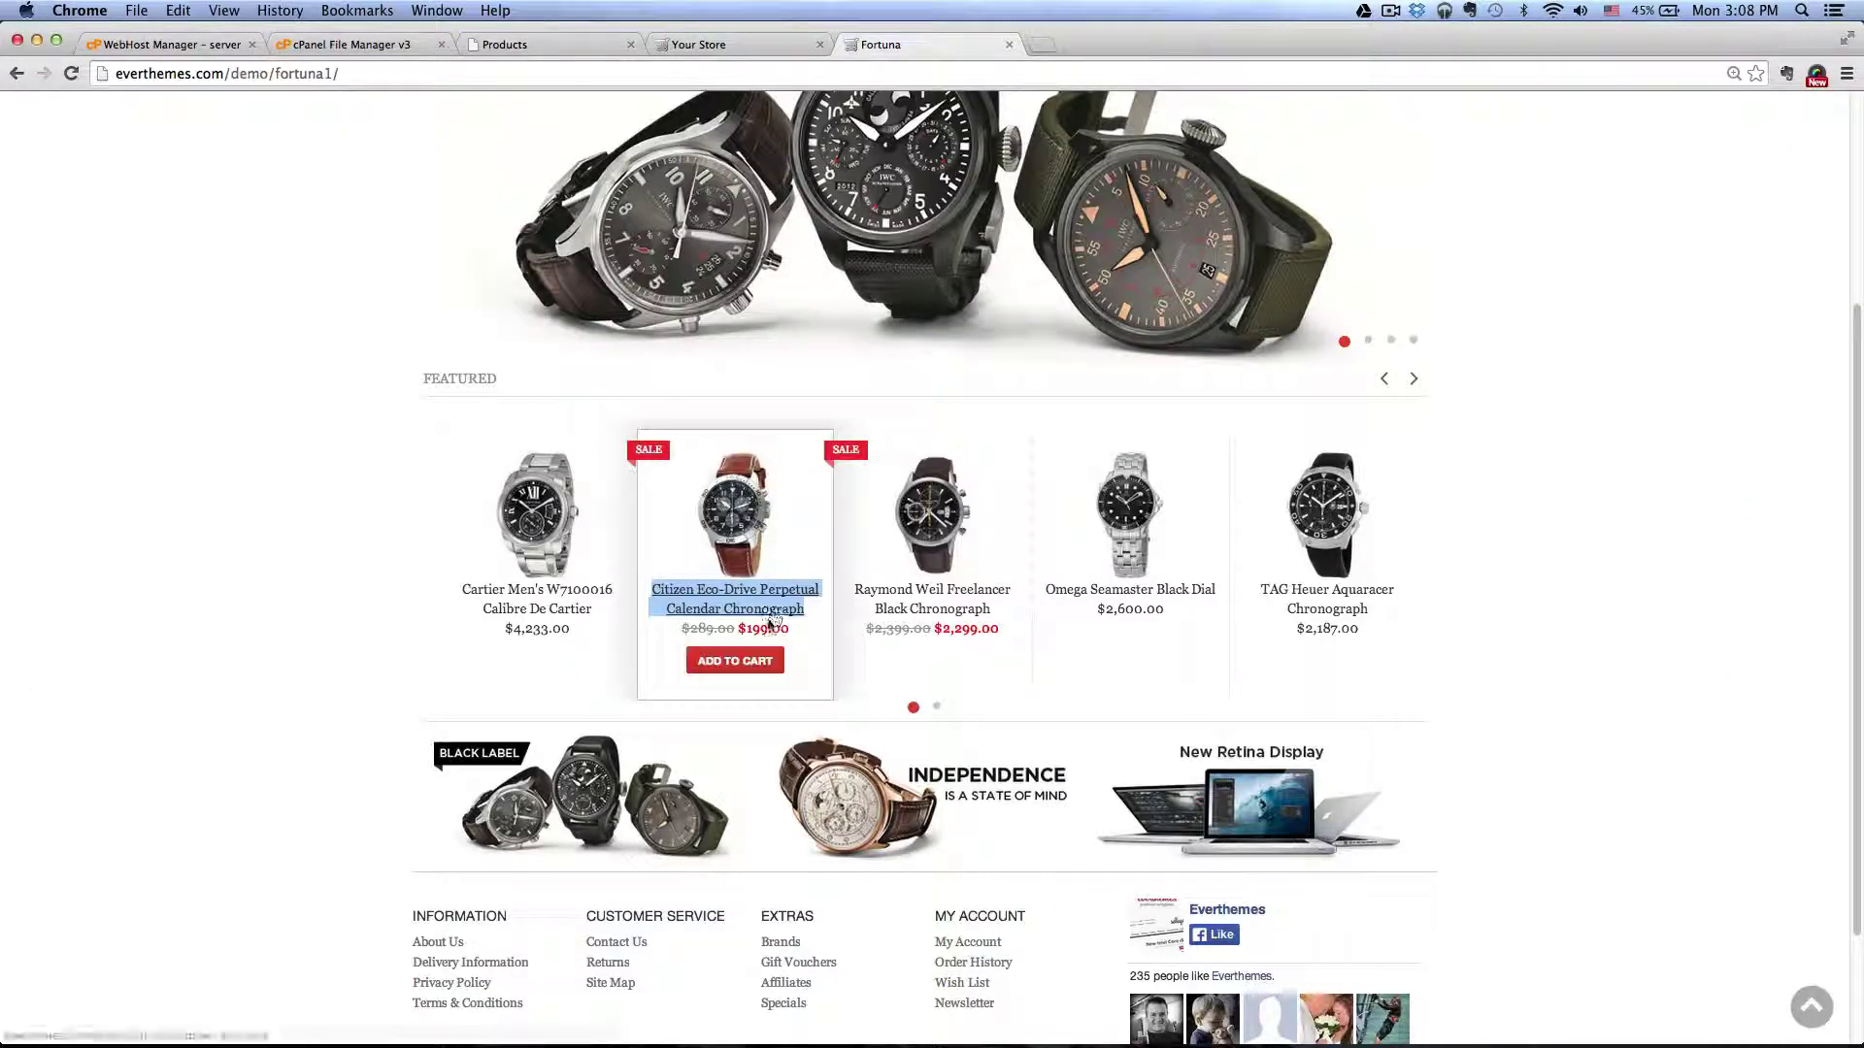
click(556, 41)
click(722, 417)
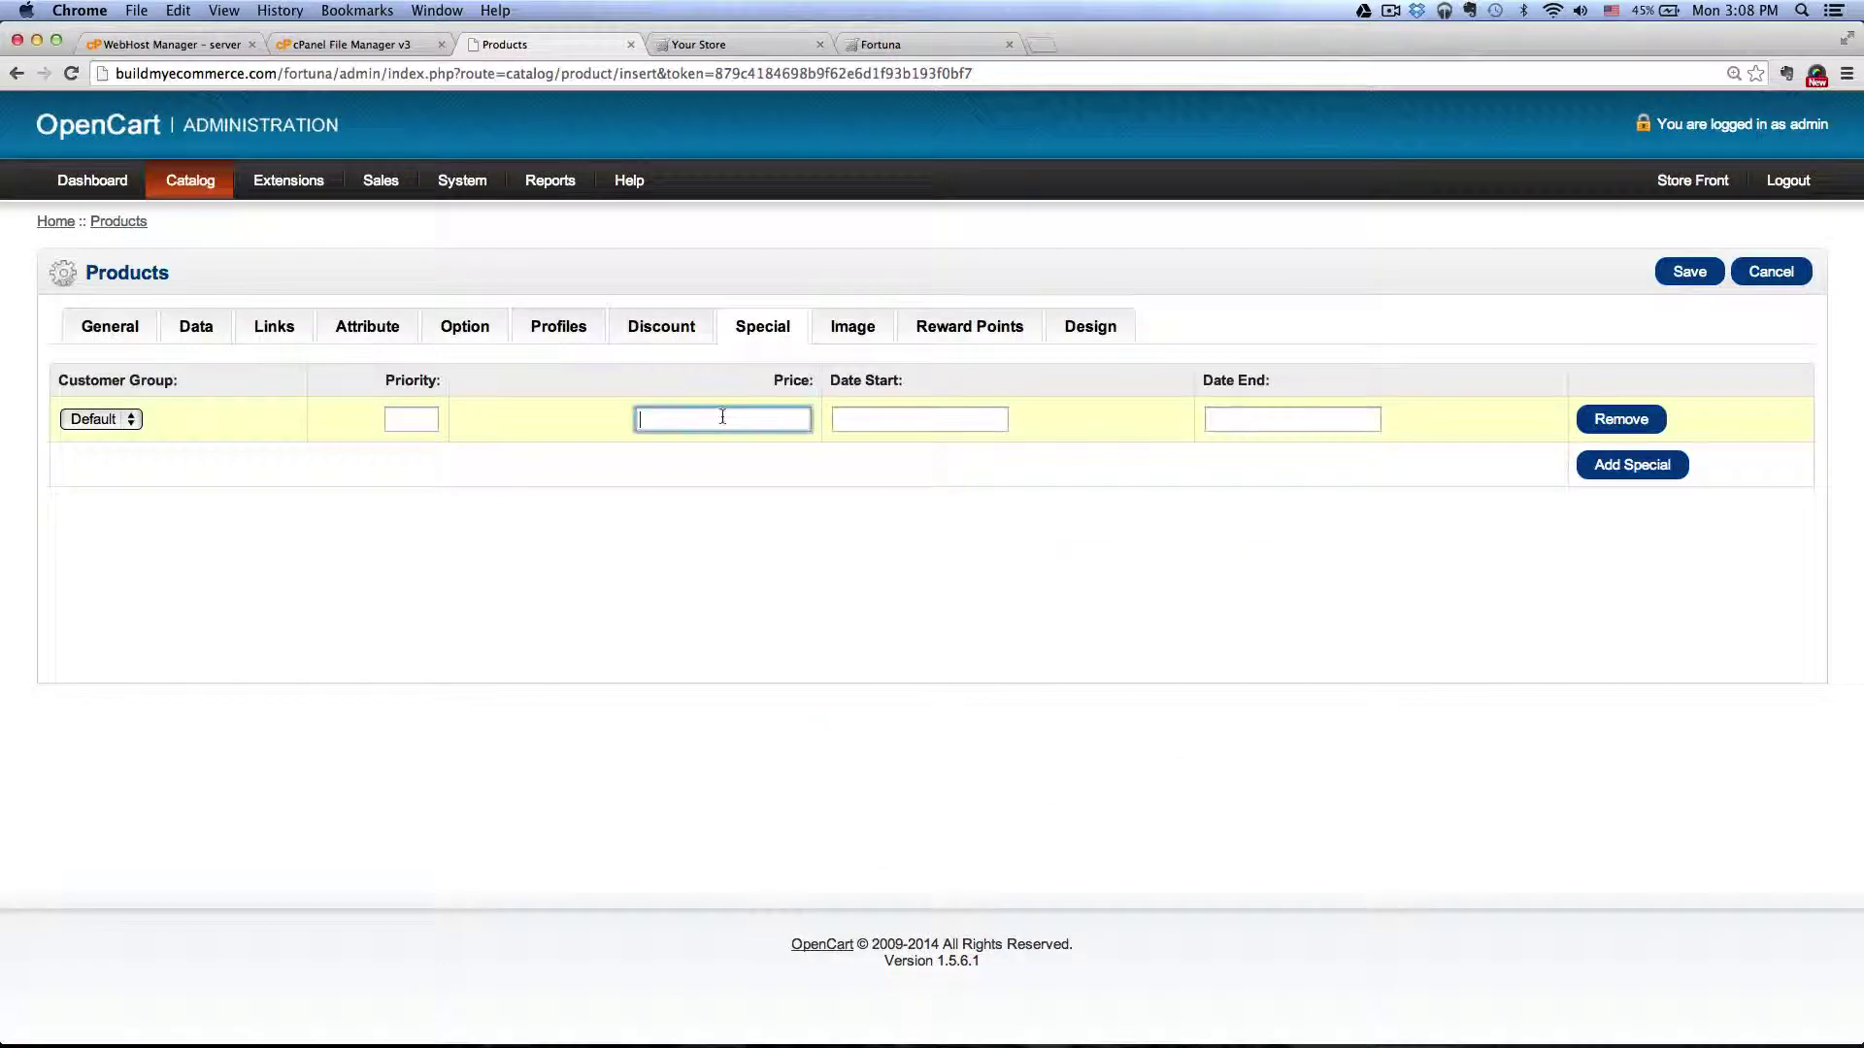
text(199.)
click(810, 551)
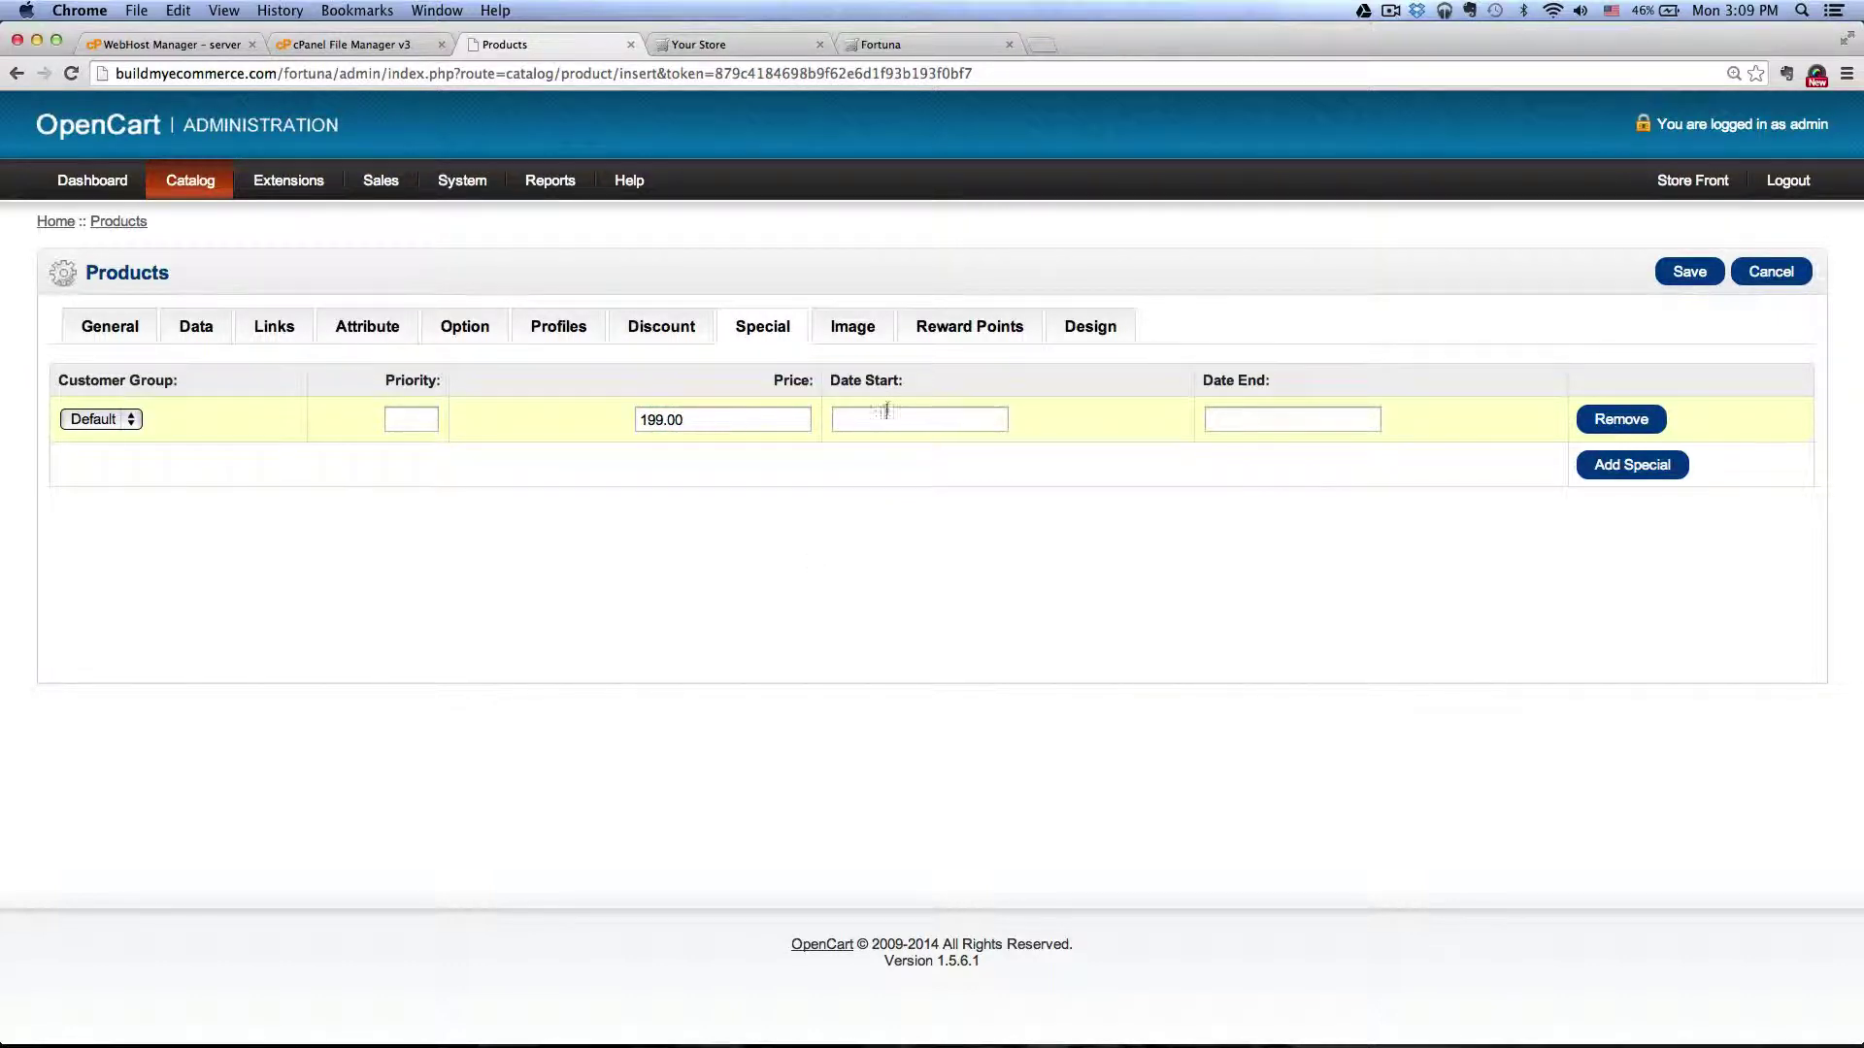
Set both the start and end dates of the special to 0000-00-00
click(940, 419)
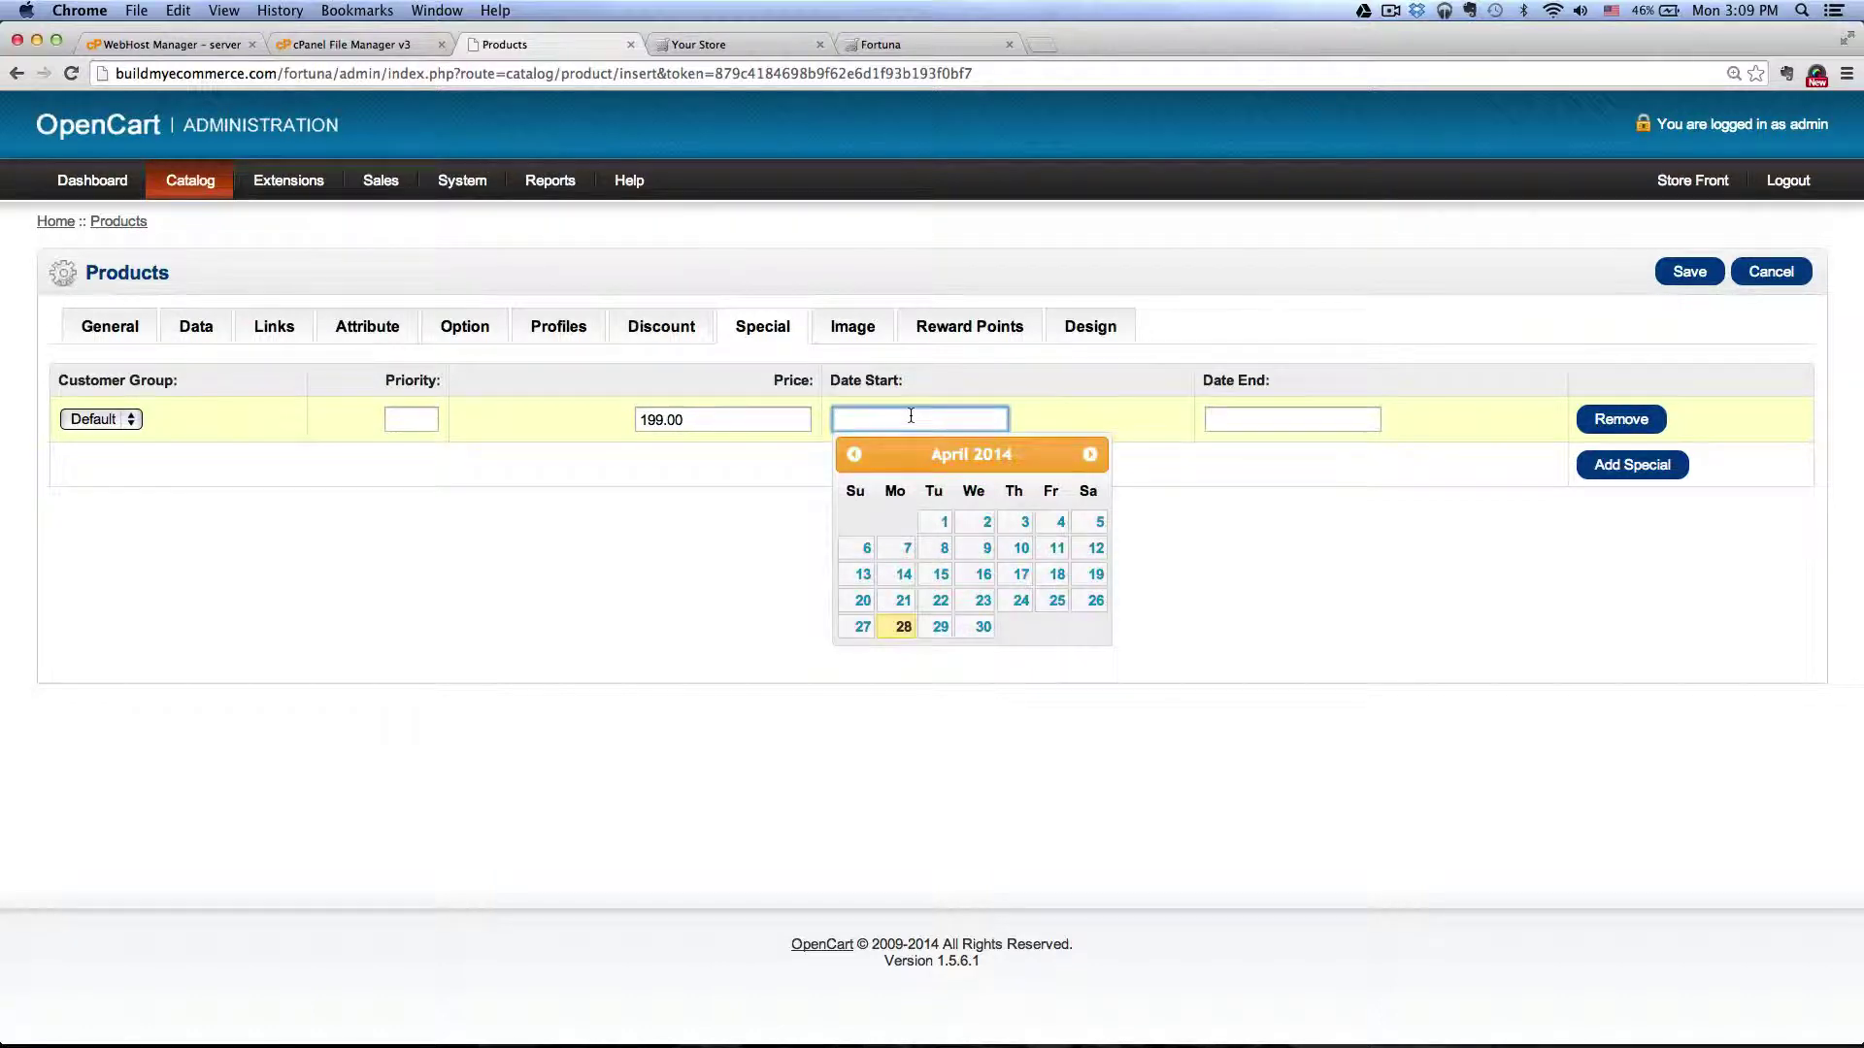
text(00)
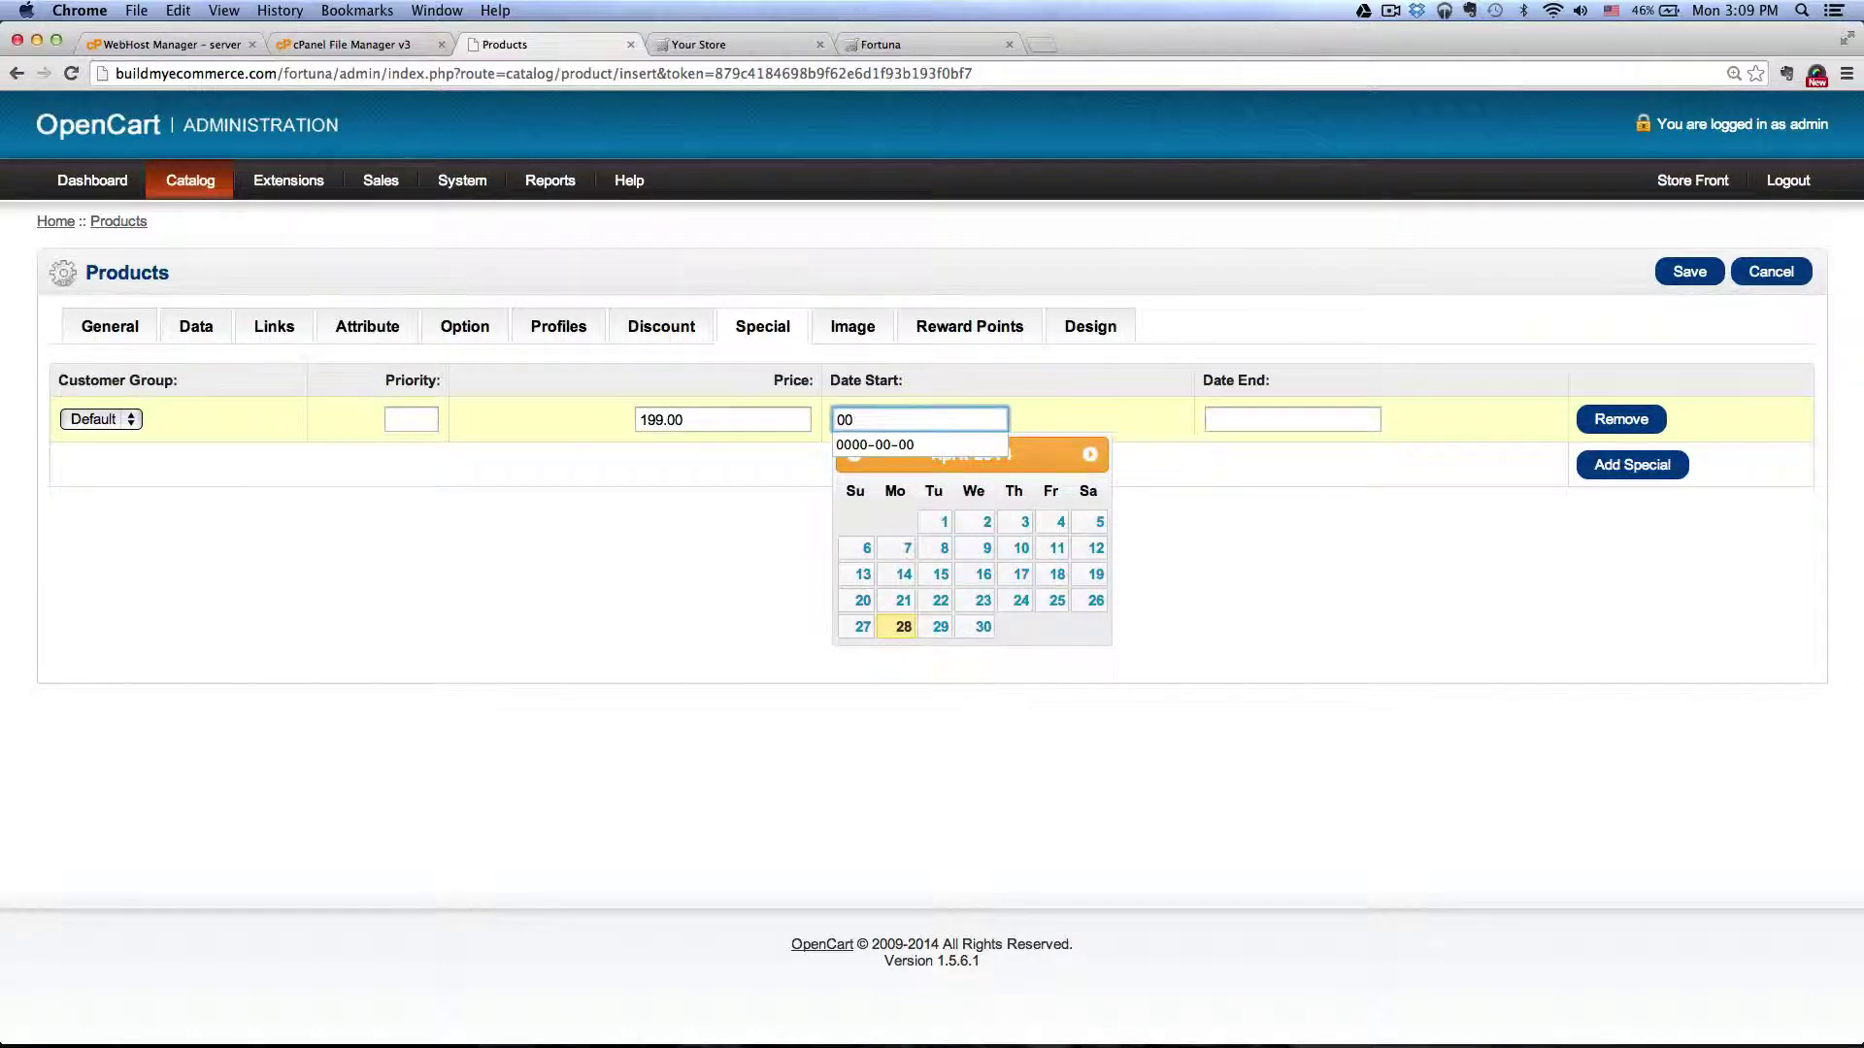
click(878, 446)
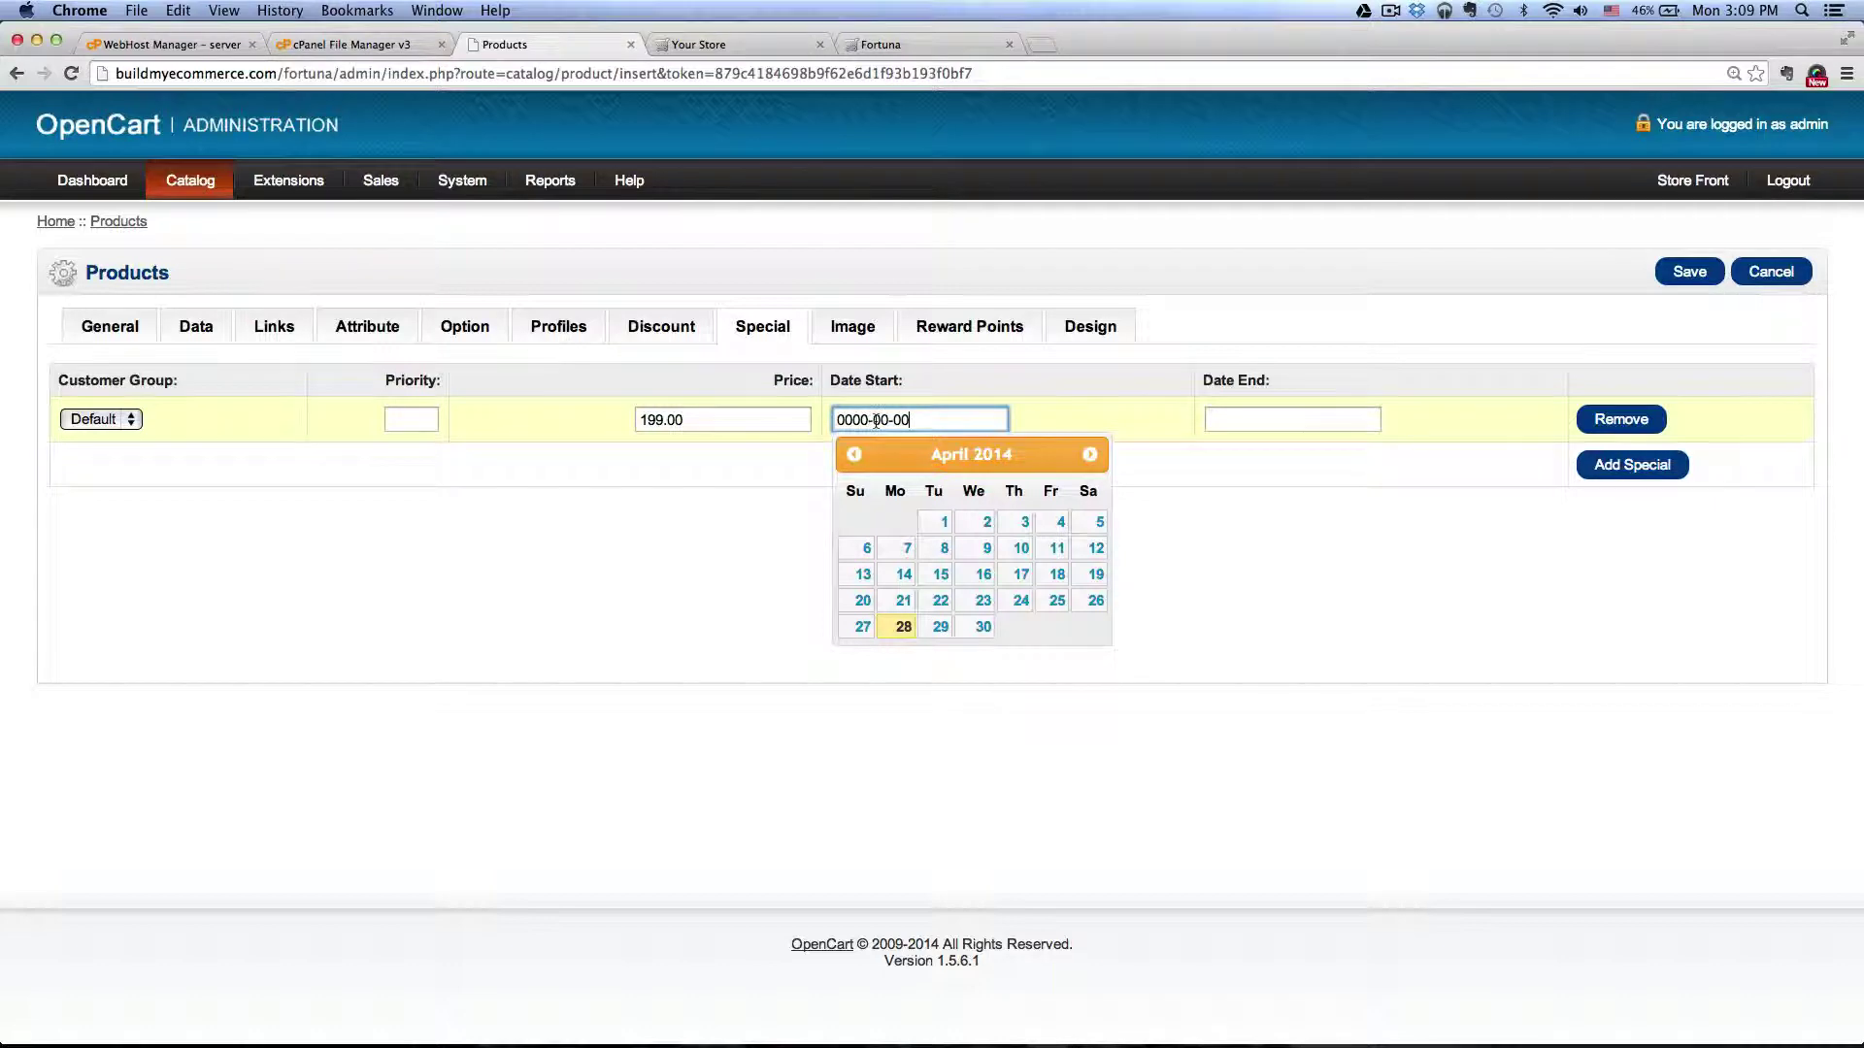
click(926, 417)
key(super+a)
key(super+c)
click(1229, 423)
key(super+v)
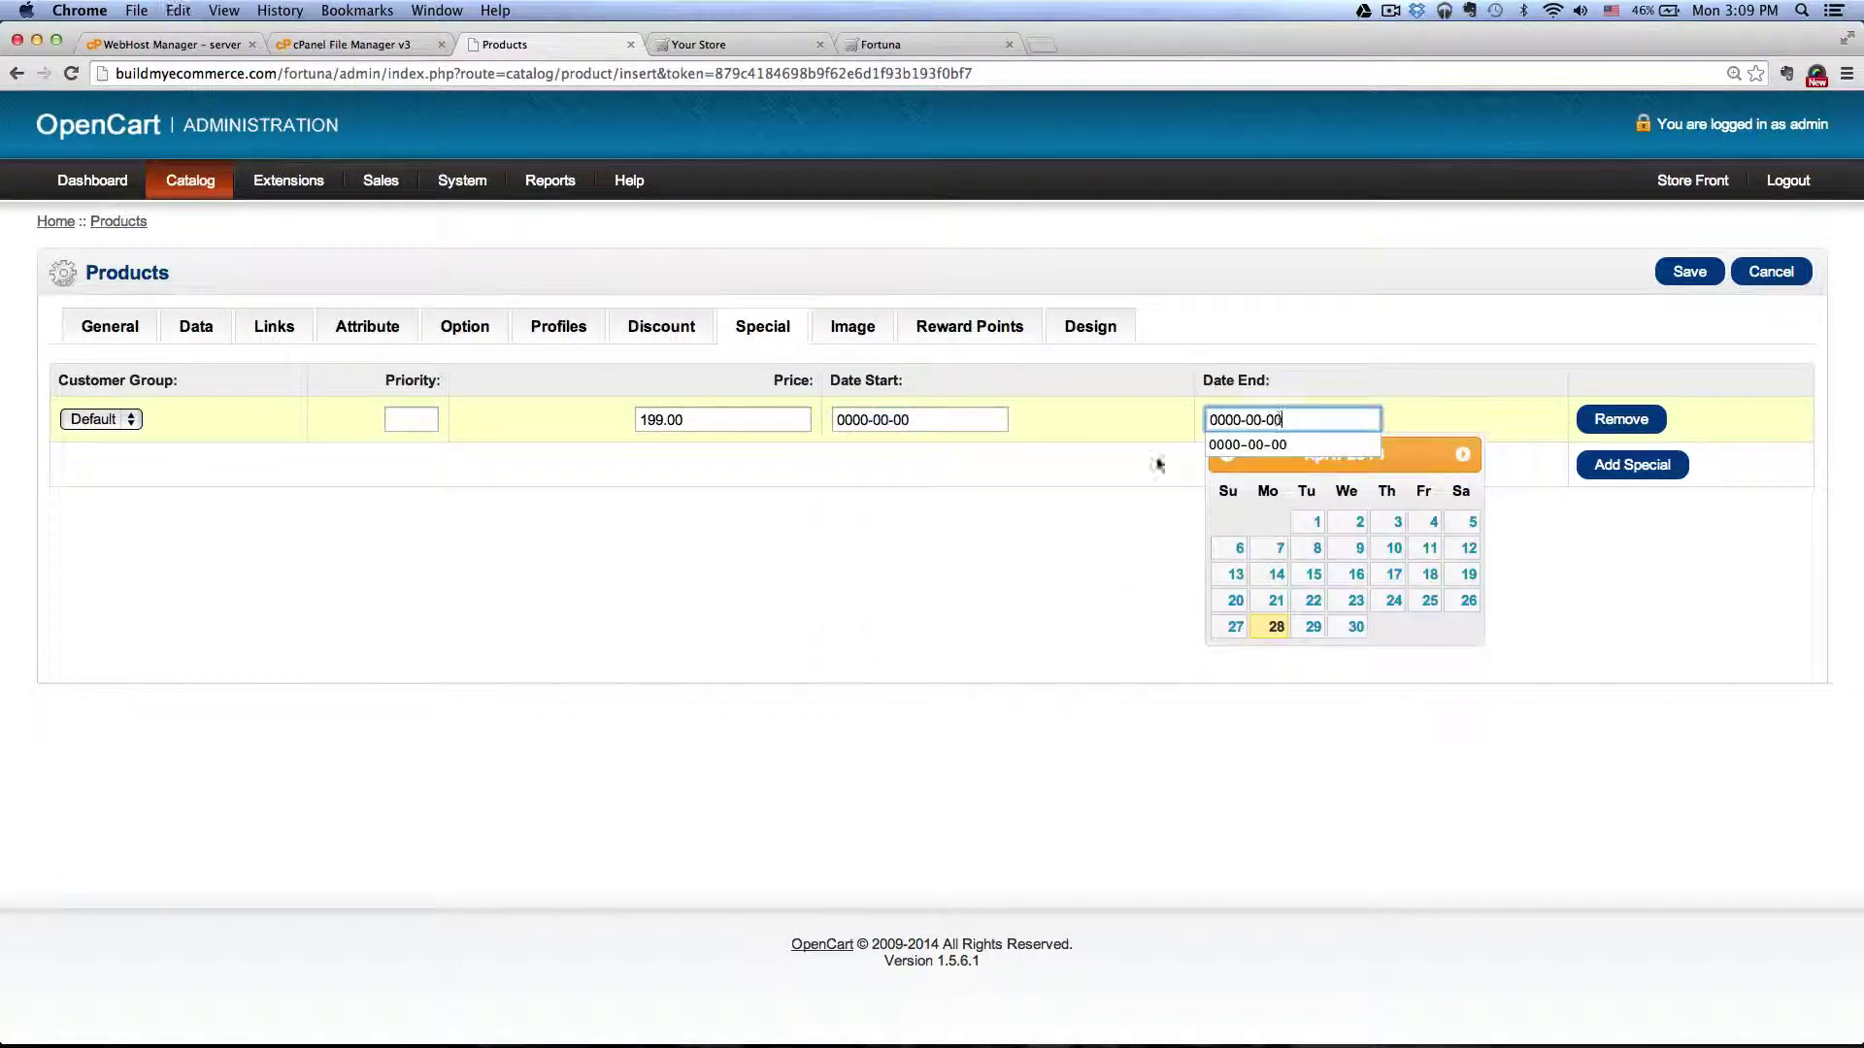
click(1103, 466)
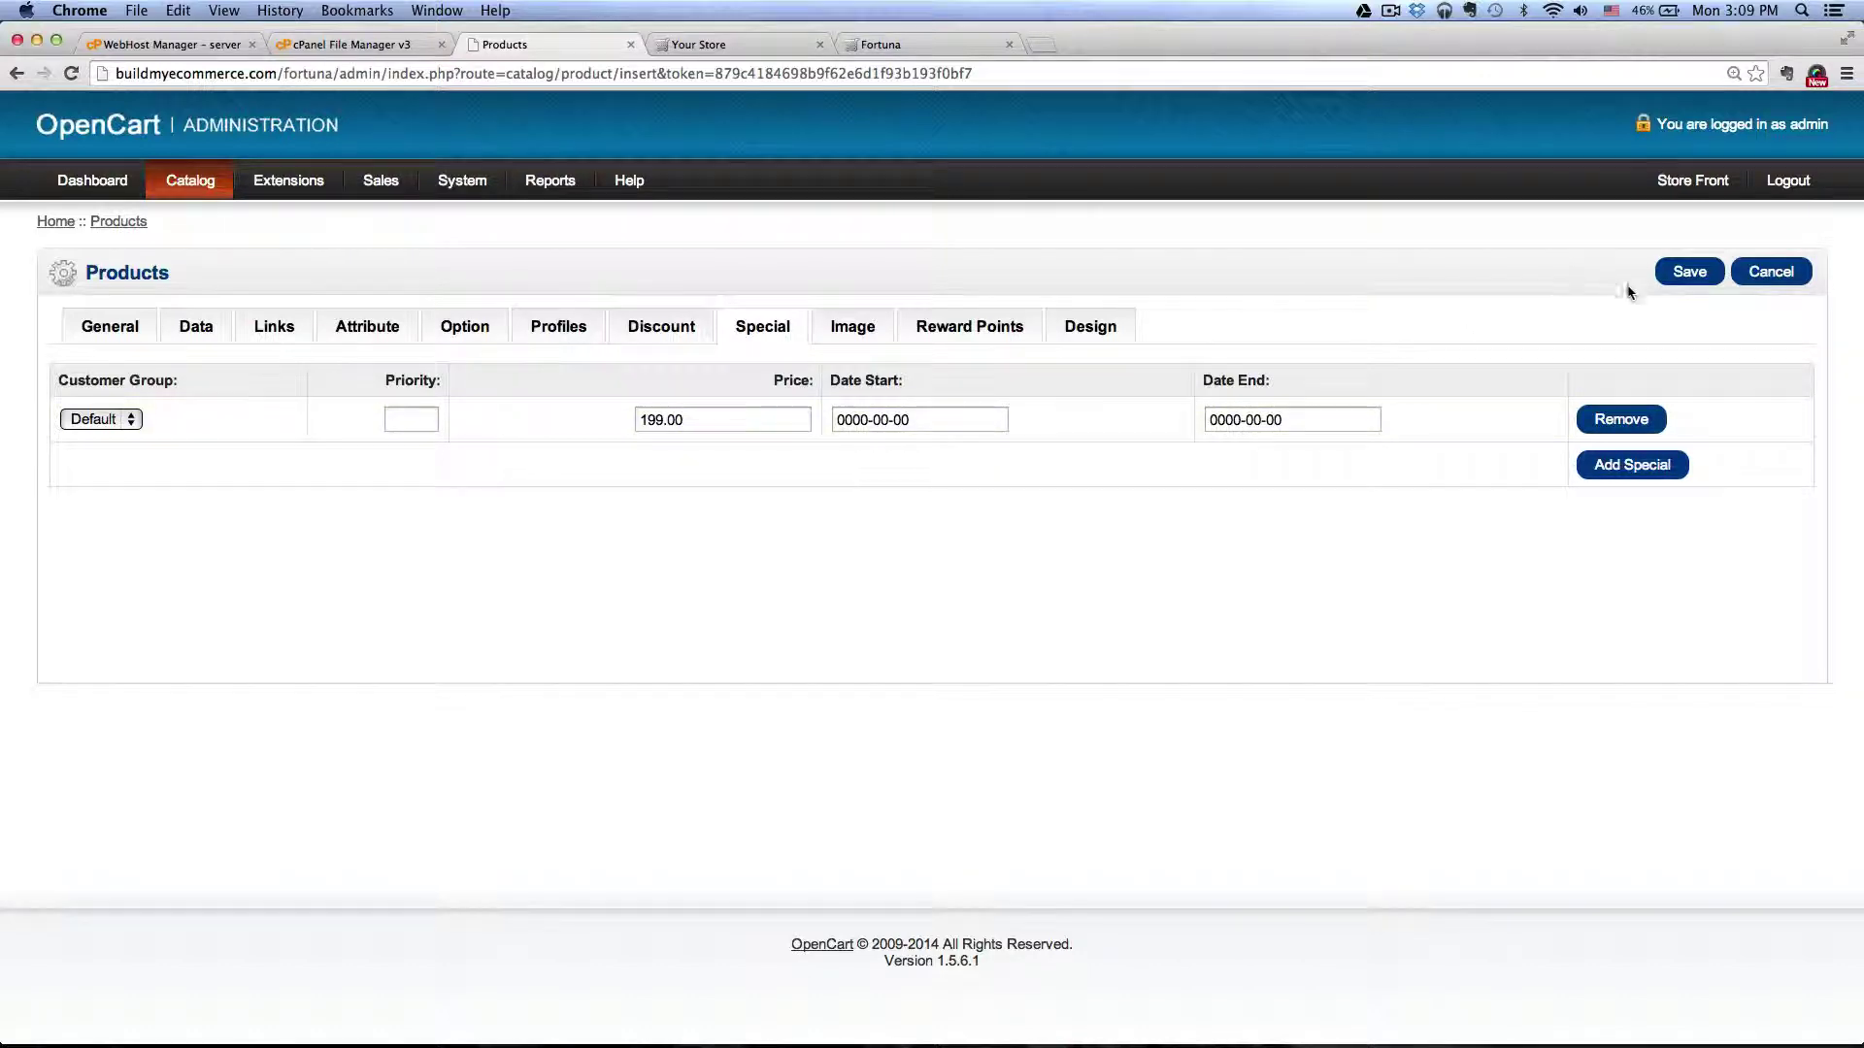
Add an additional image entry to the product and upload watch2-900x900.jpg from the watch_02 folder to the image manager
click(841, 337)
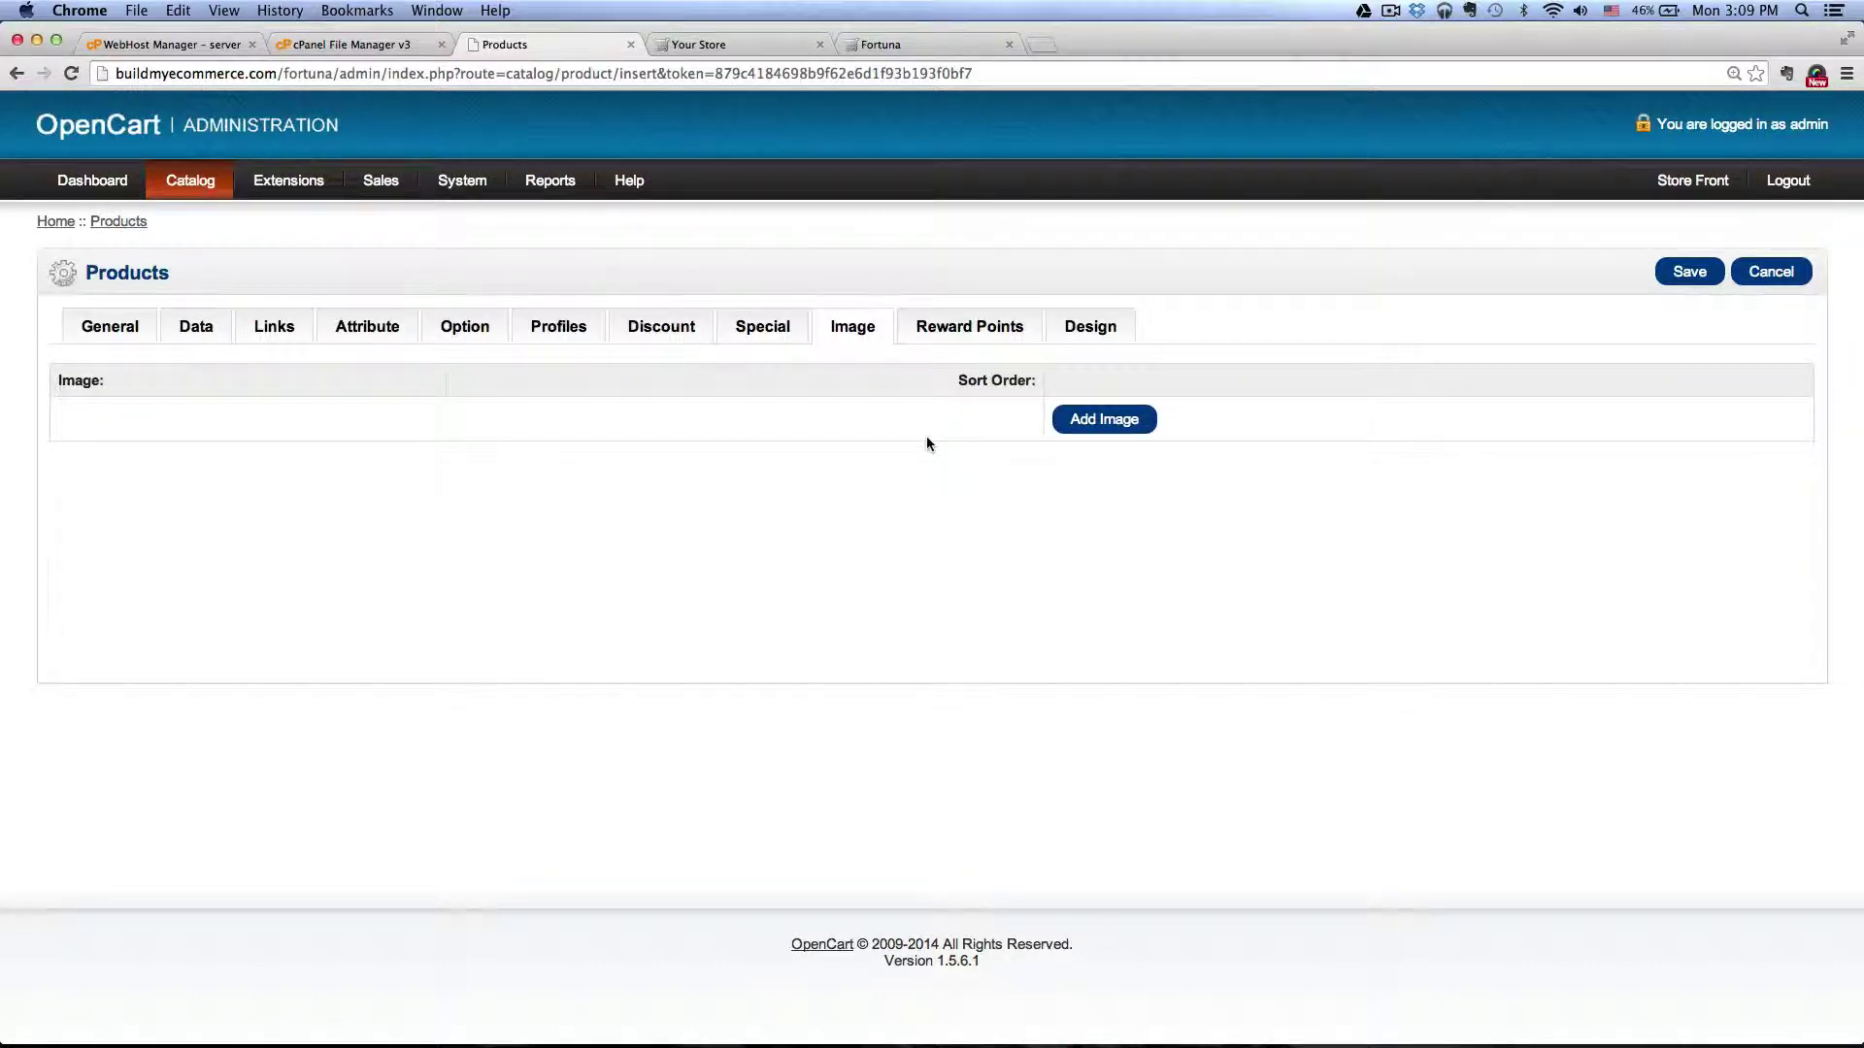
click(1107, 420)
click(95, 557)
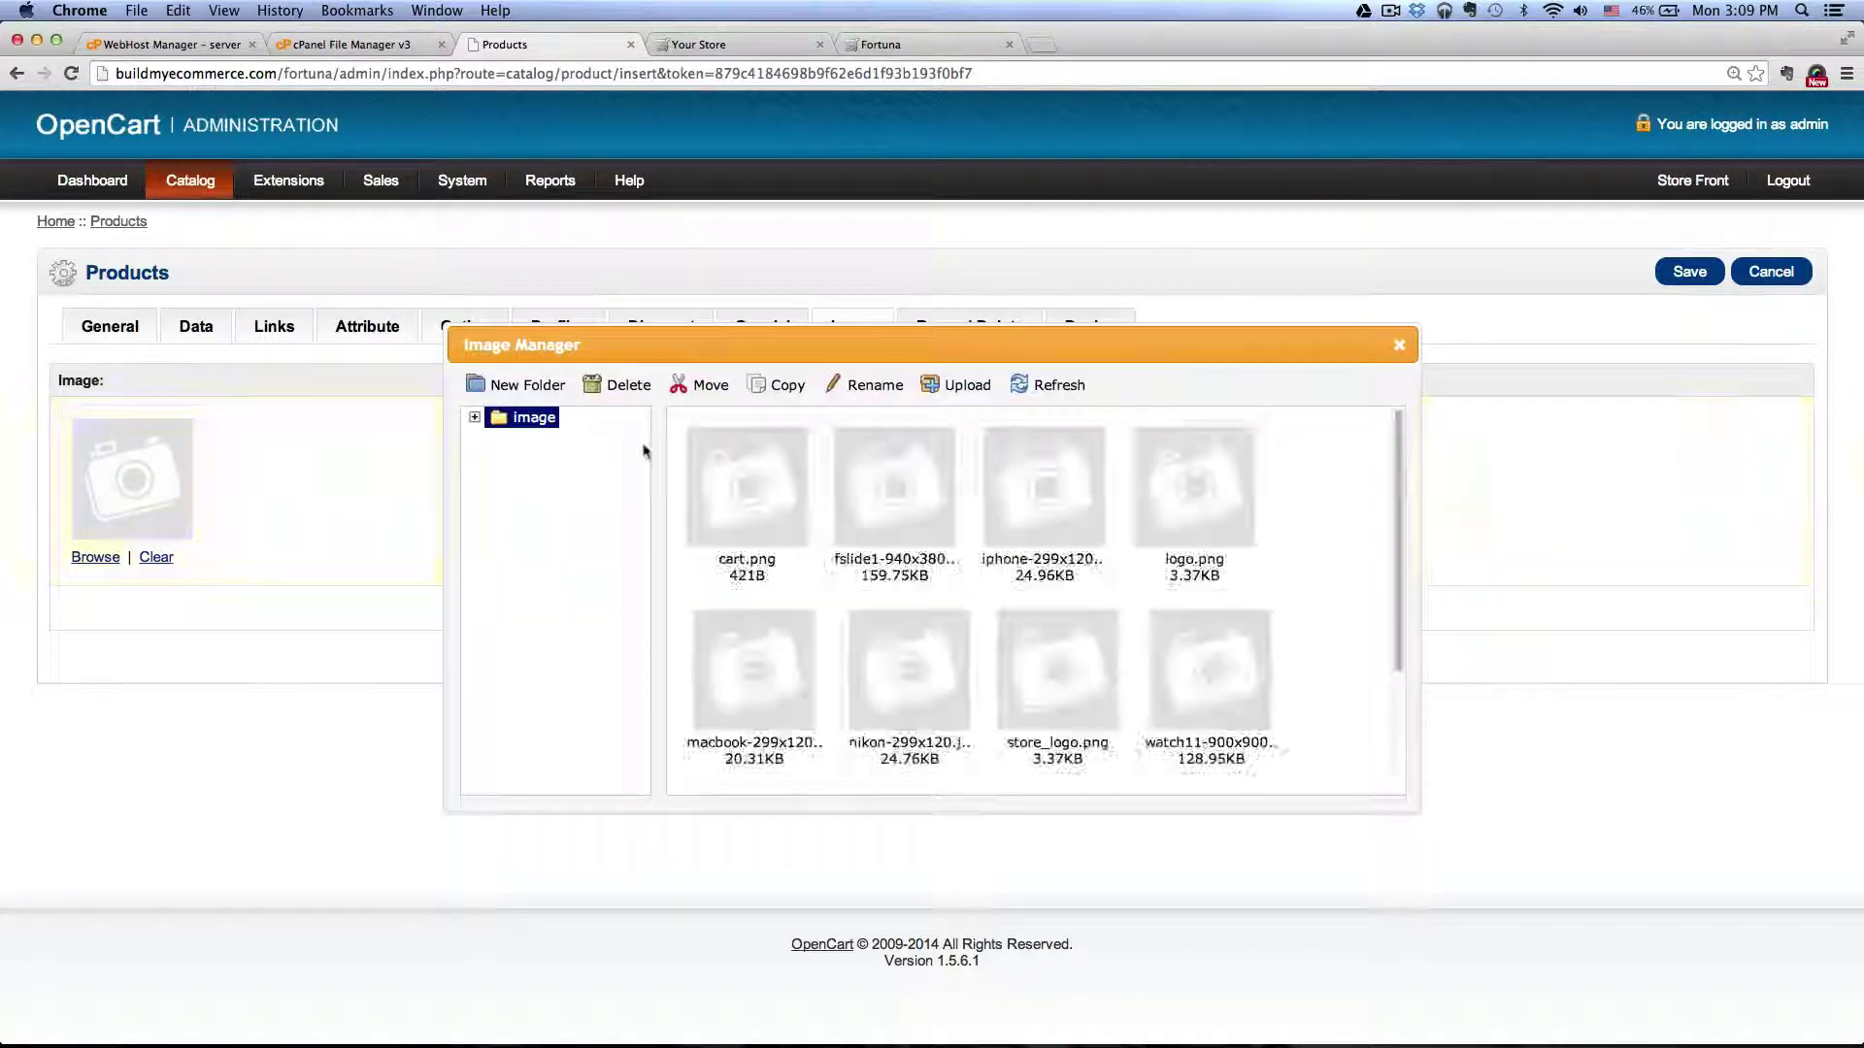
click(948, 389)
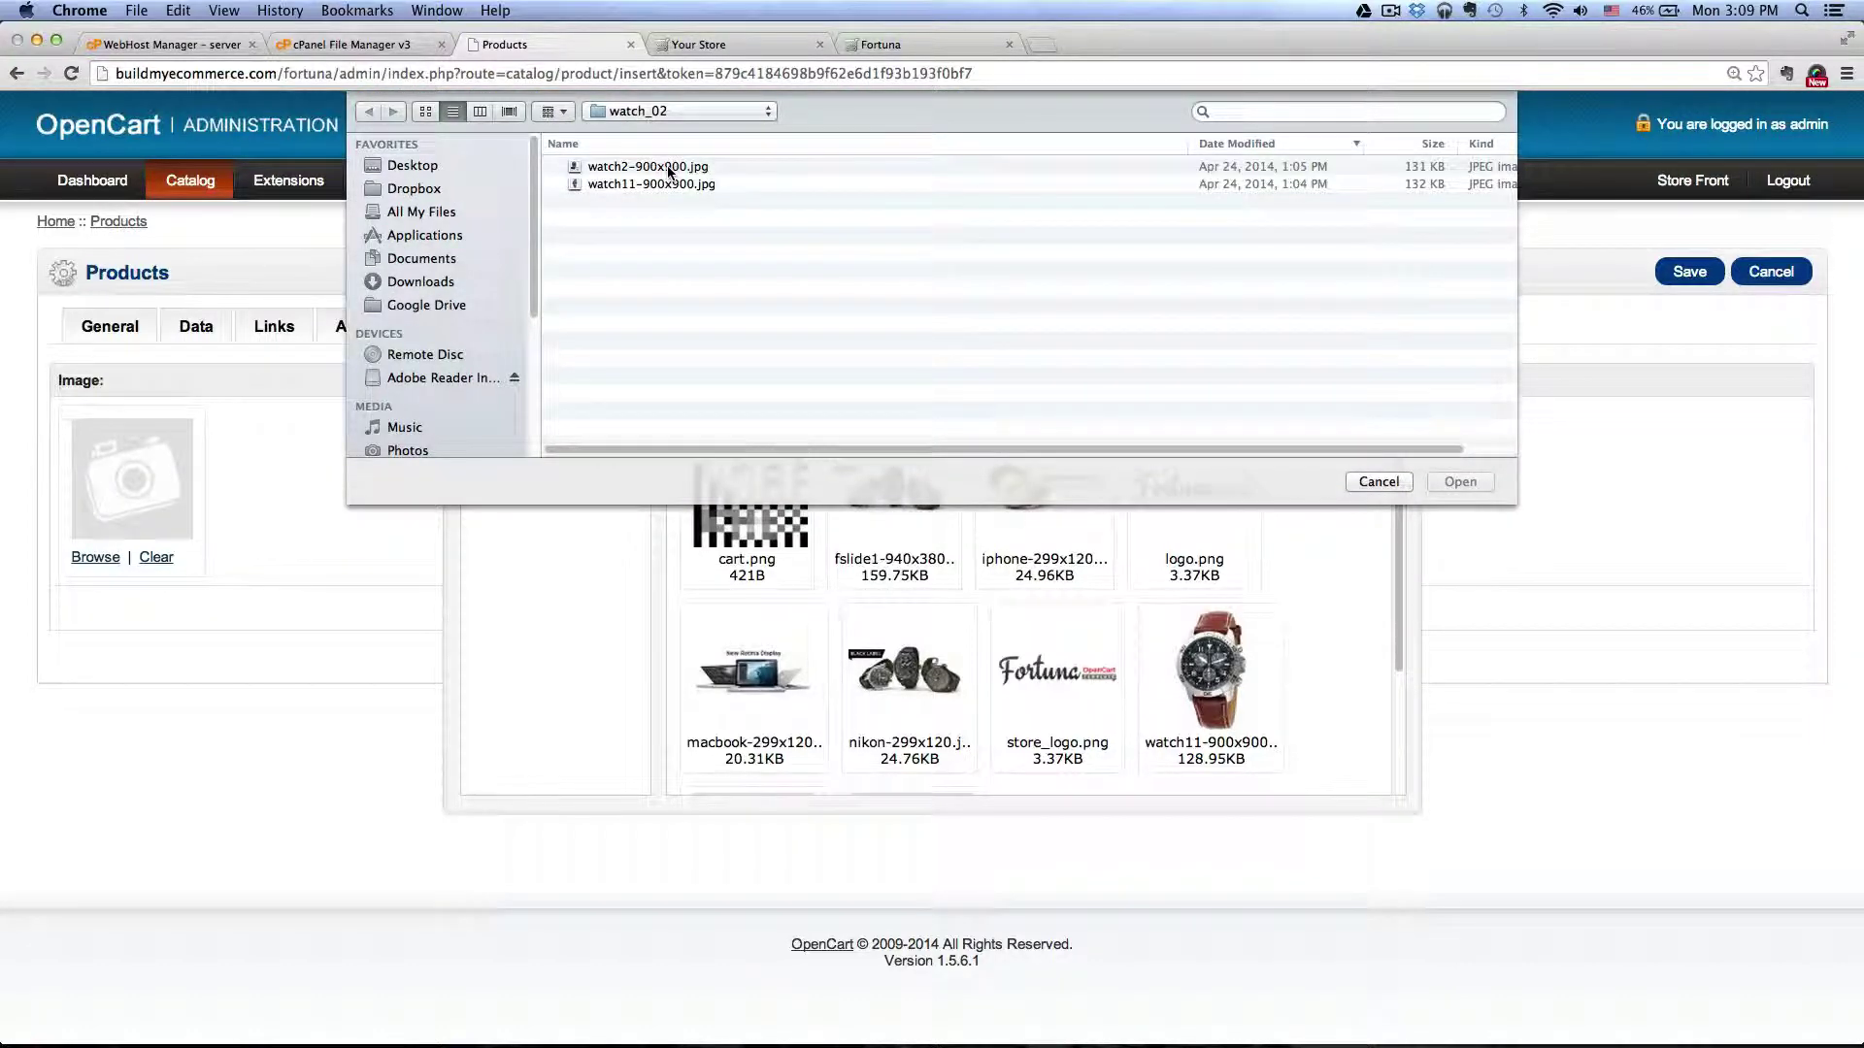
double_click(648, 167)
click(1072, 359)
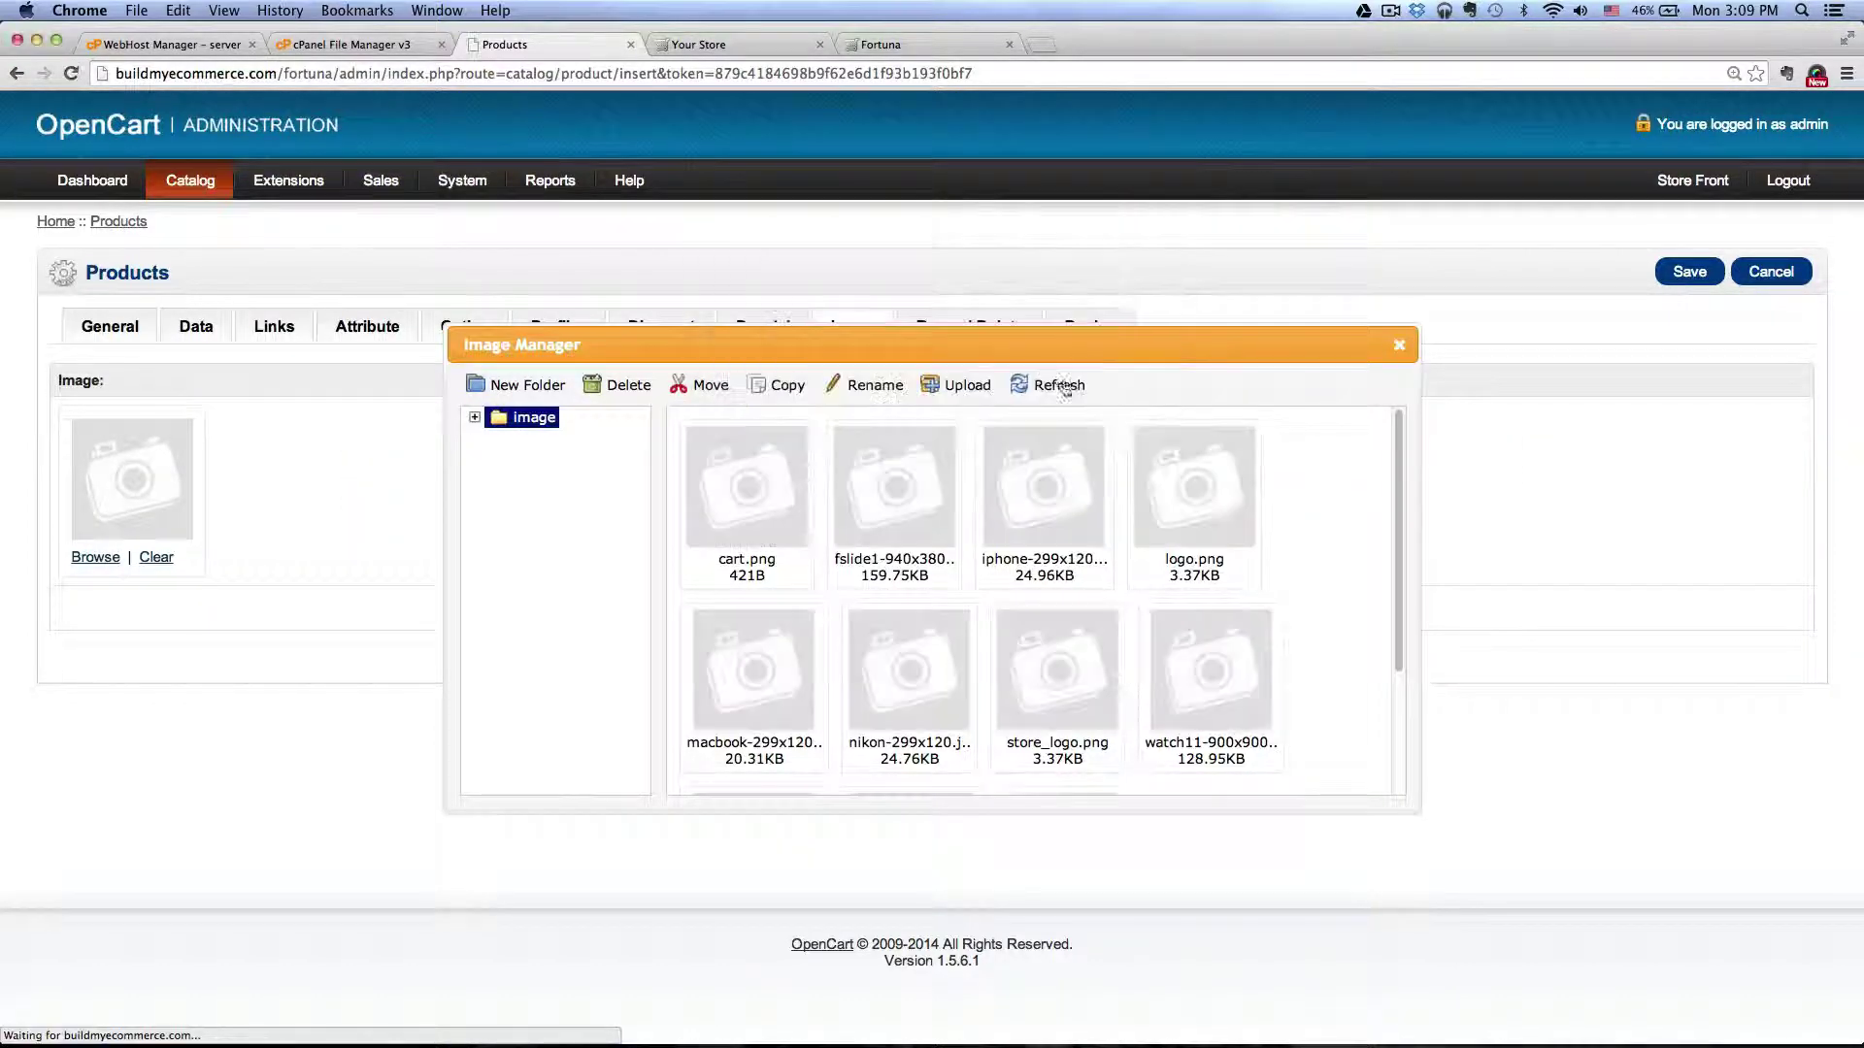
Assign the uploaded watch2-900x900.jpg as the product's additional image and save the product
scroll(1088, 679, down, 3)
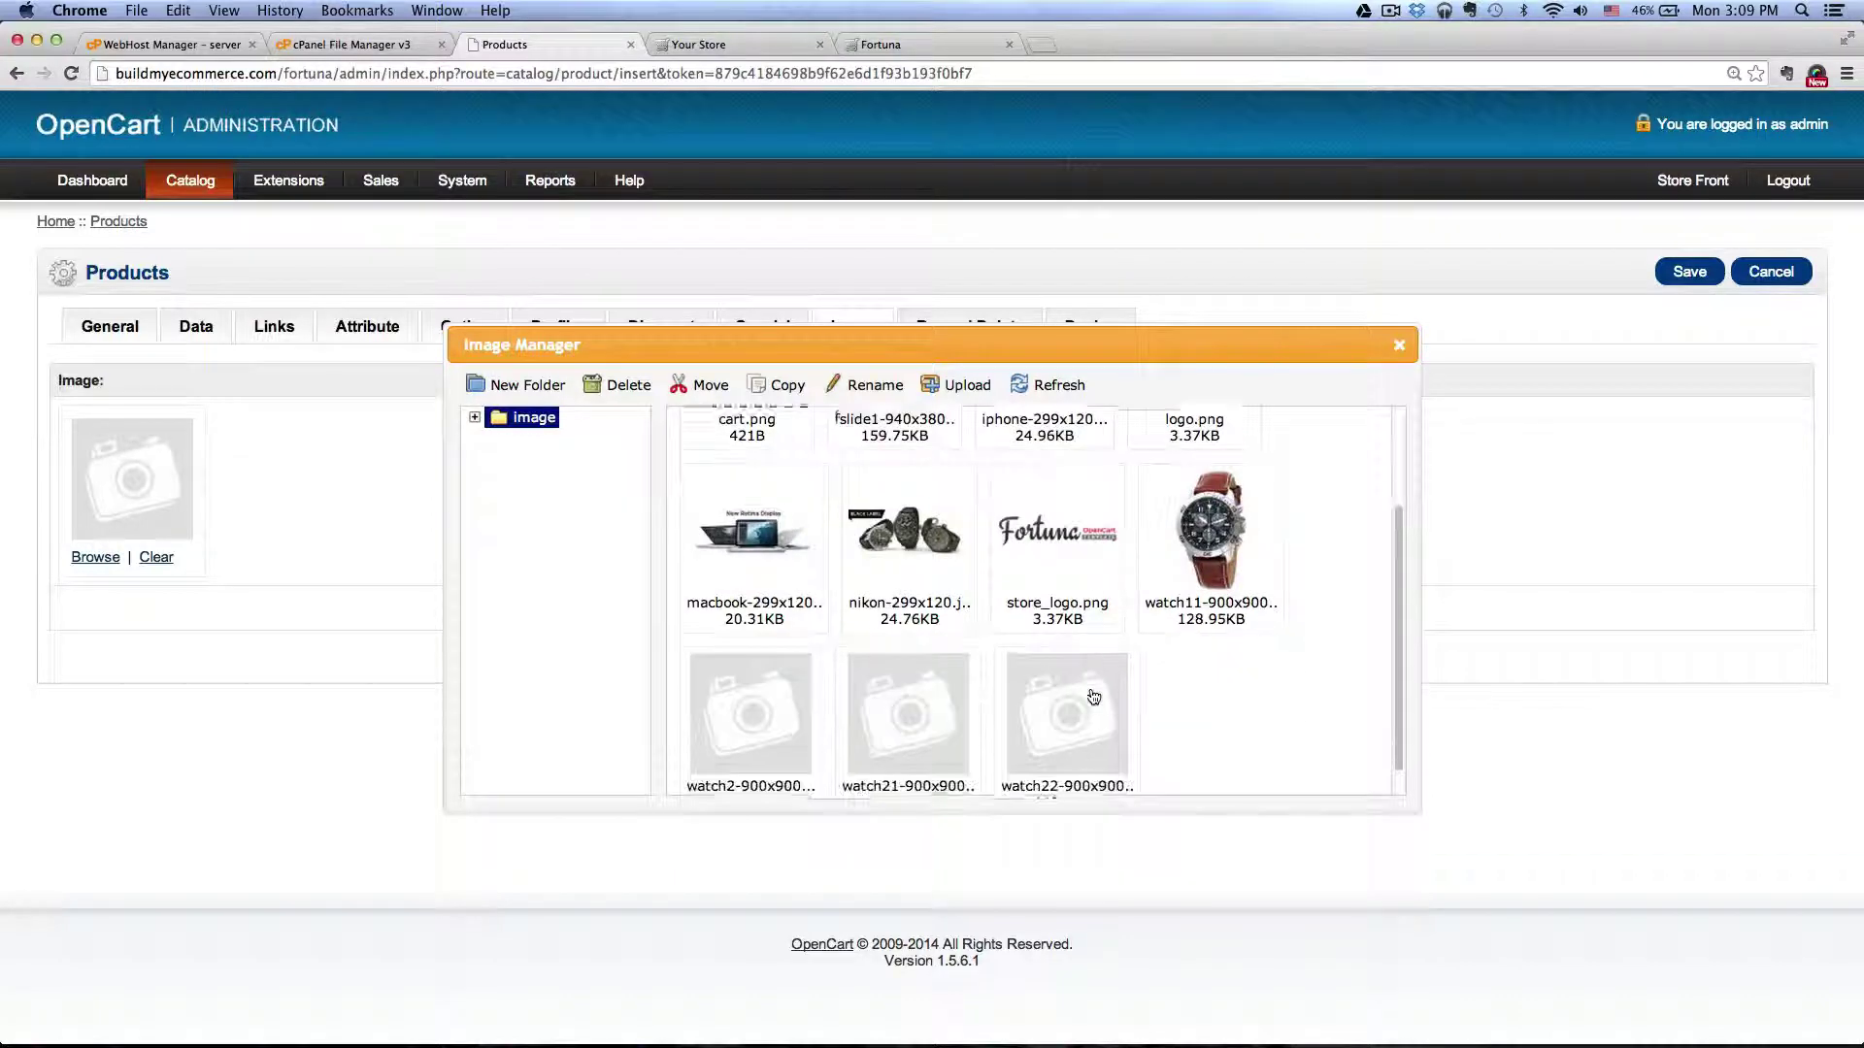
scroll(1093, 697, down, 1)
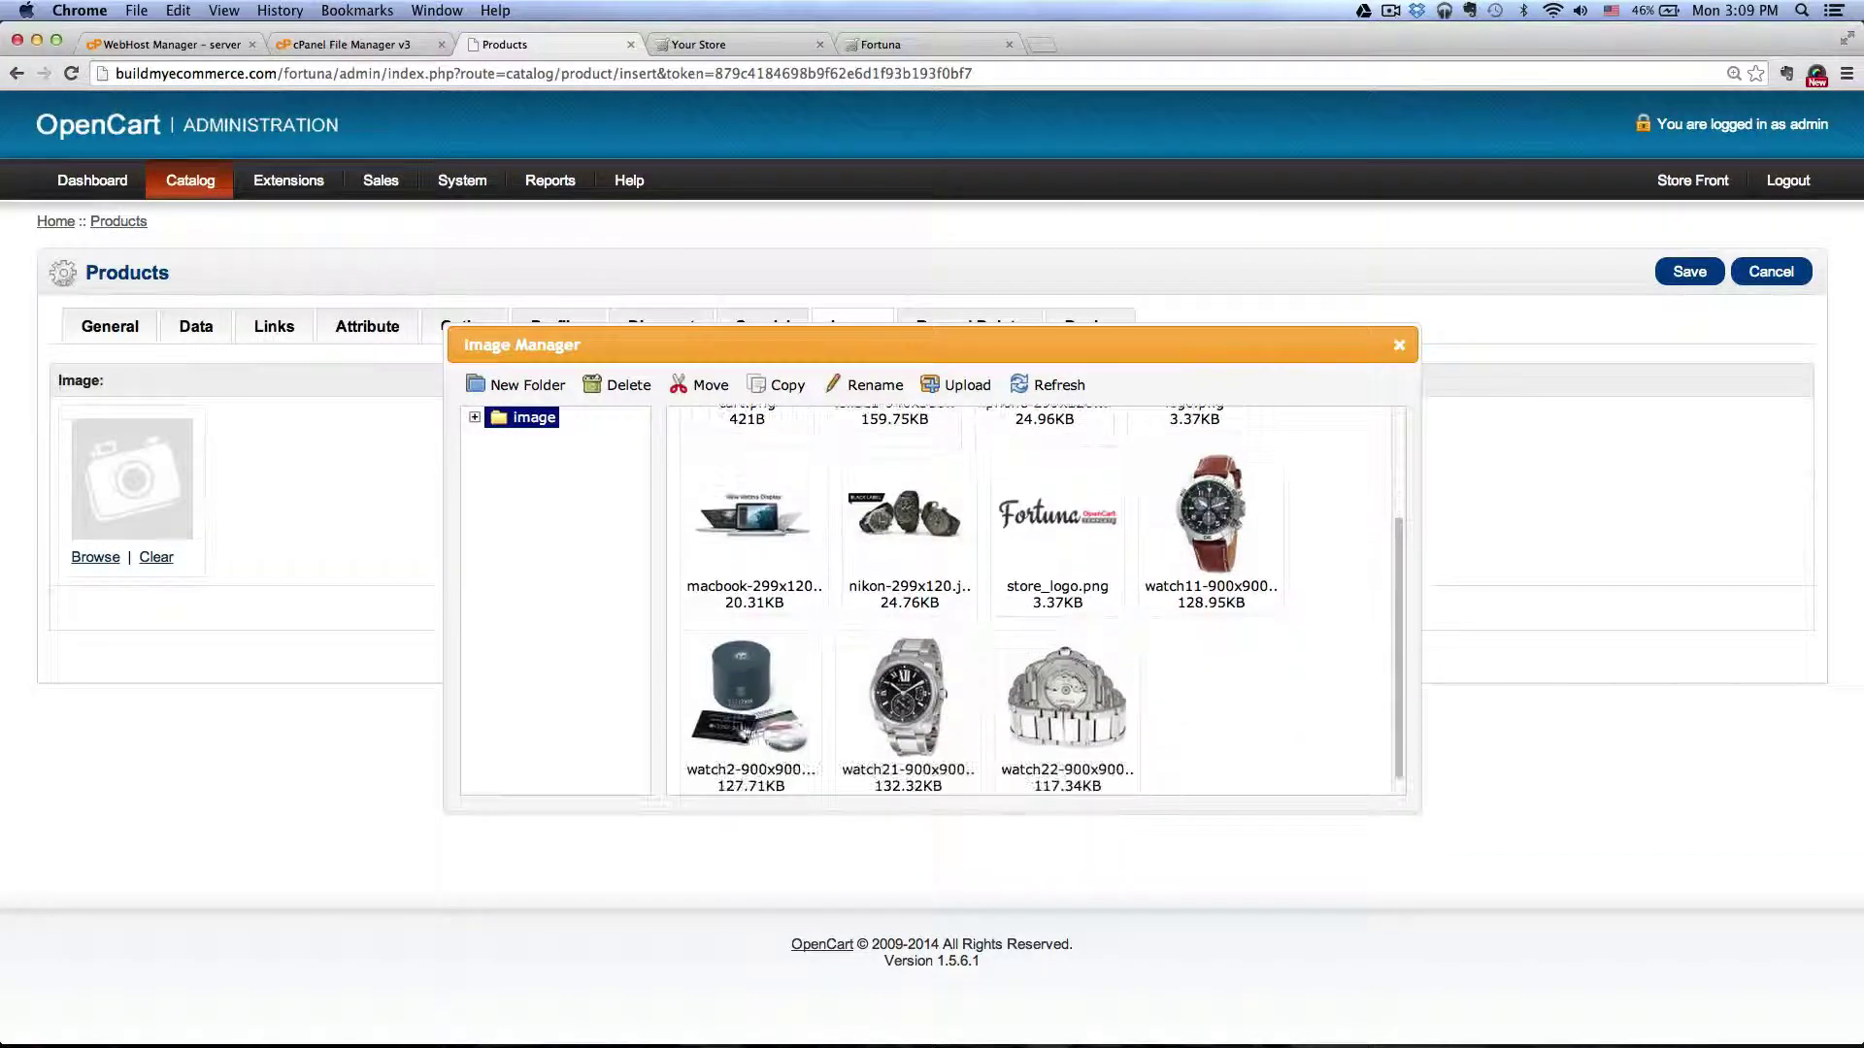
double_click(750, 706)
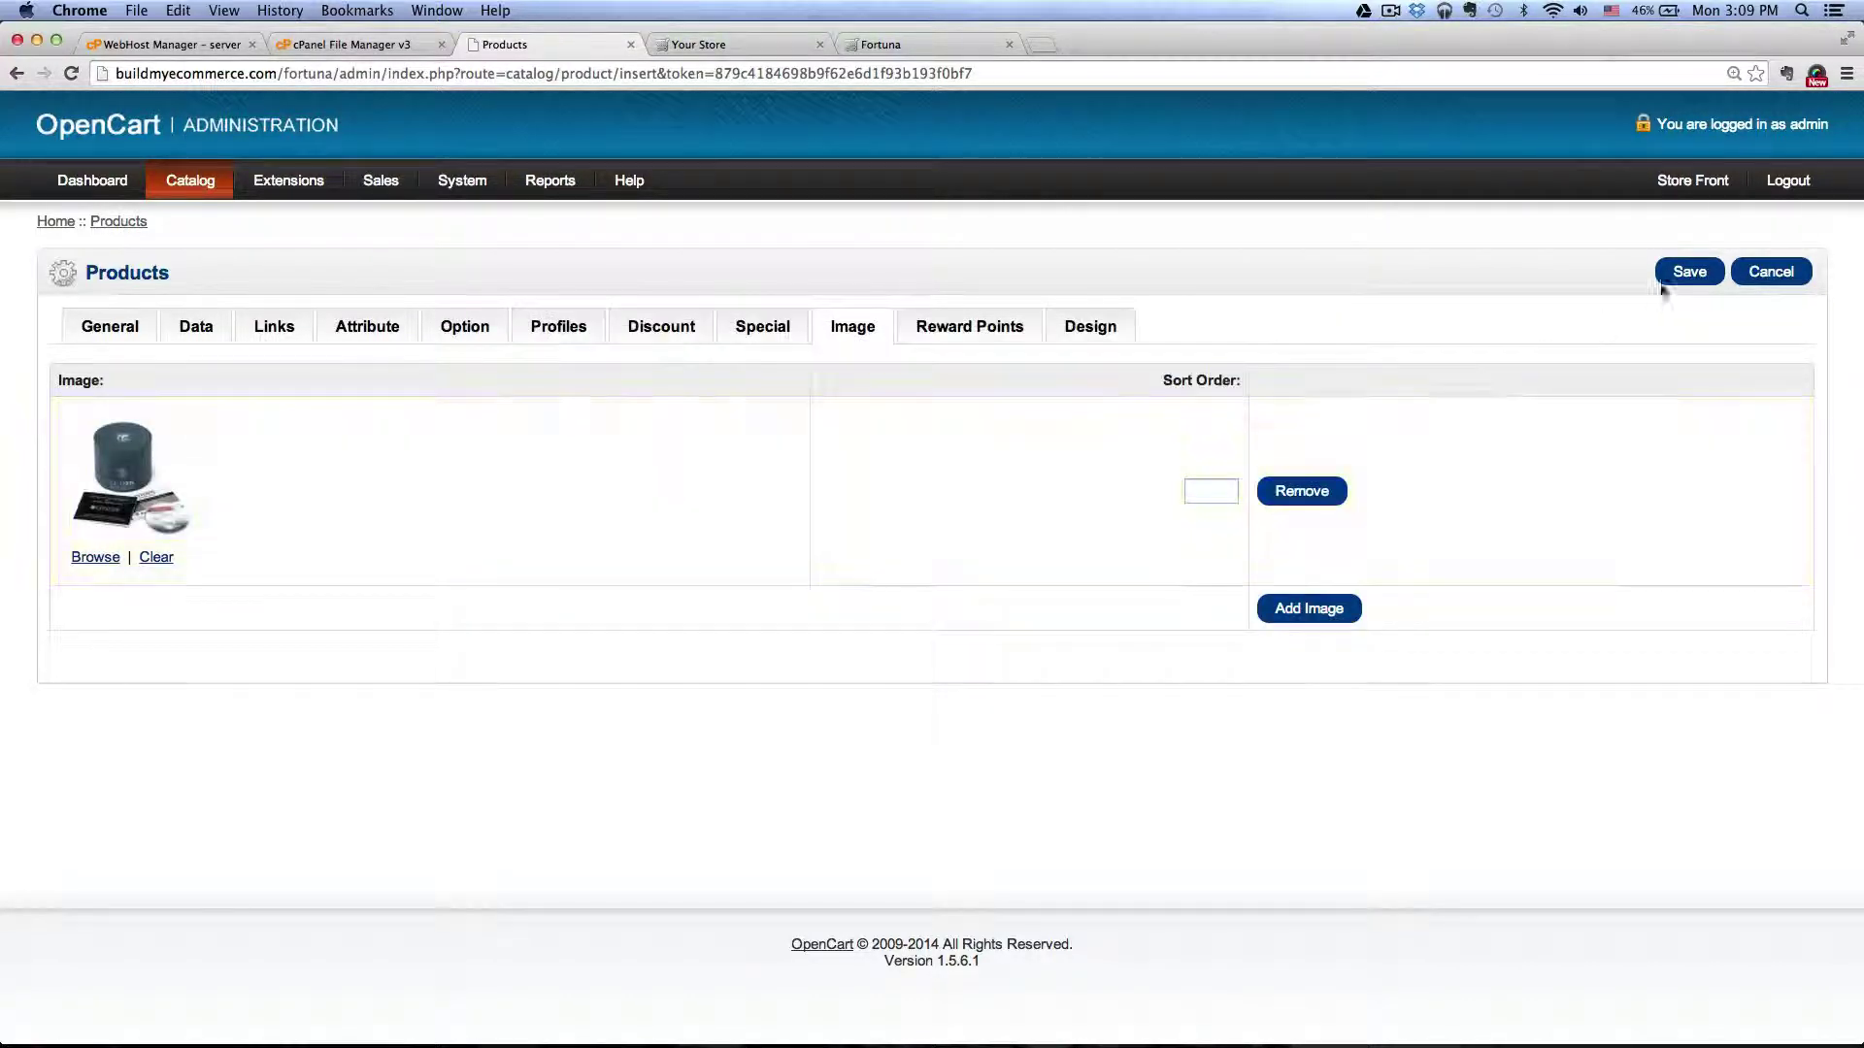
click(1674, 277)
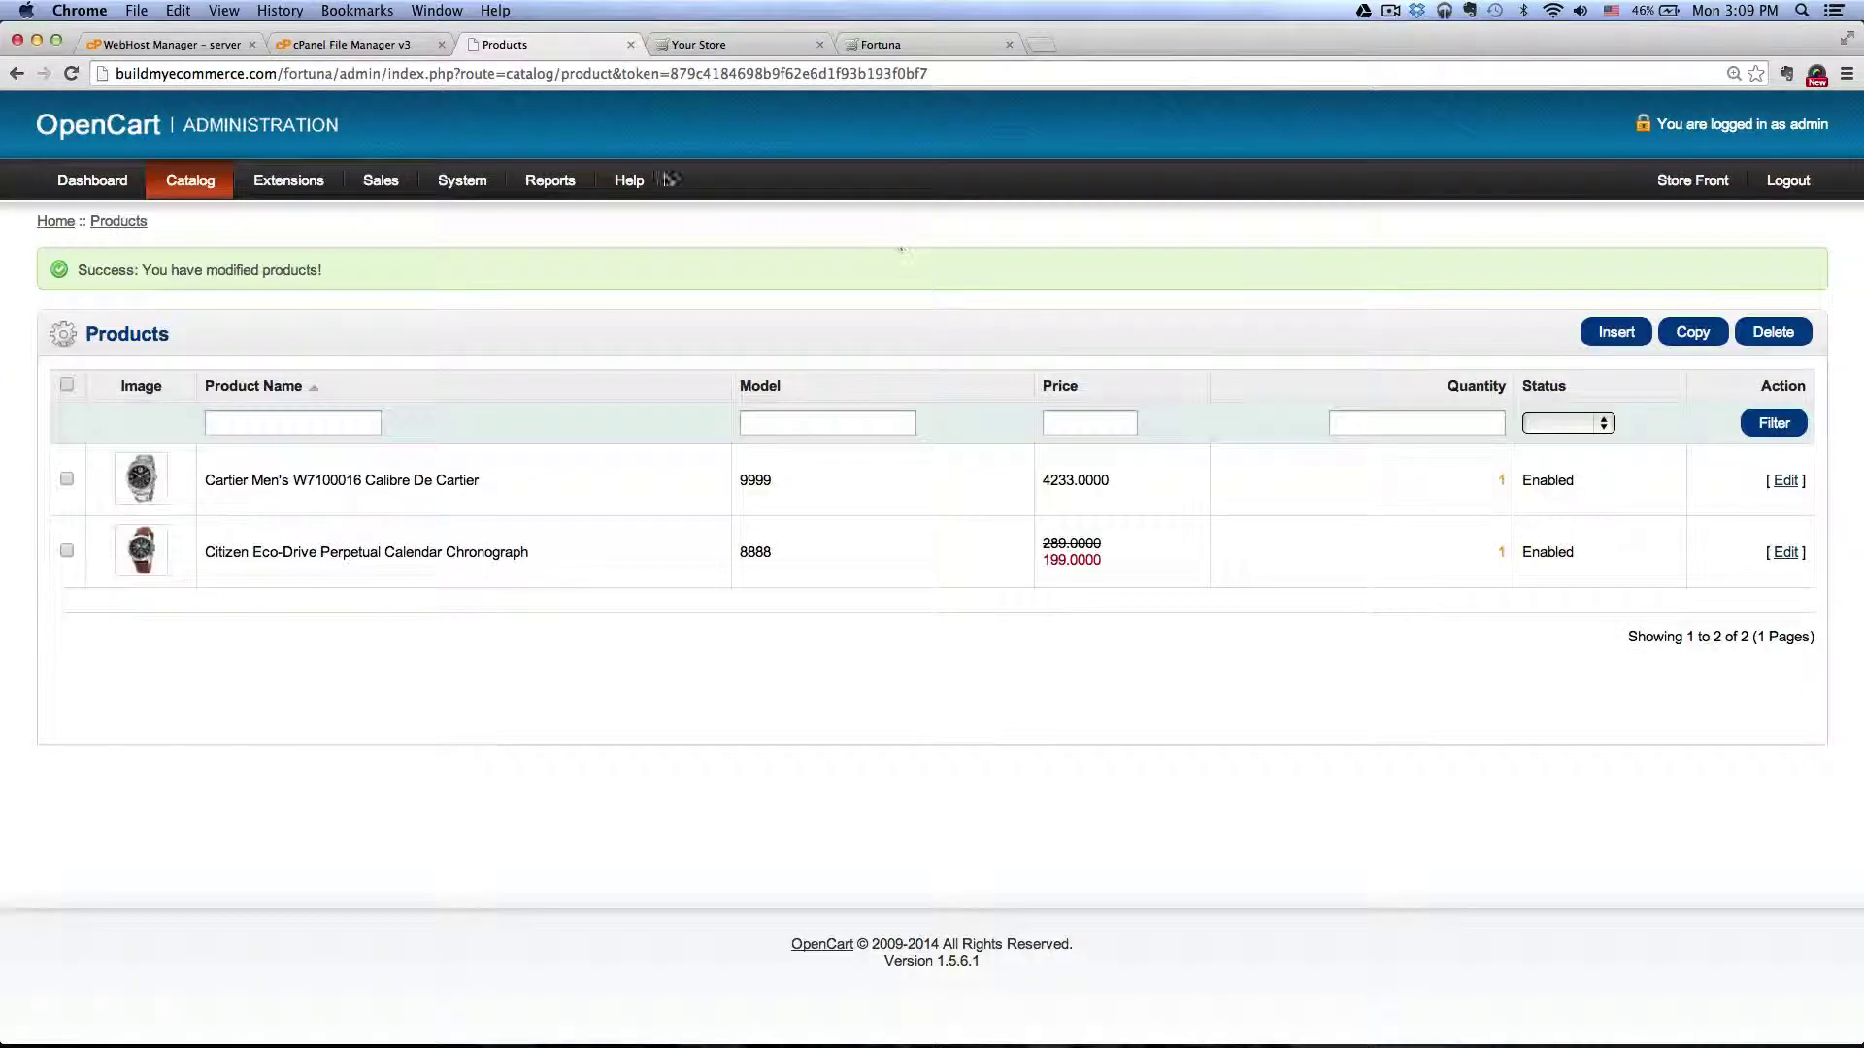
Reload the storefront home page and examine the watches listed under Latest and Special, along with the overall page layout
click(704, 46)
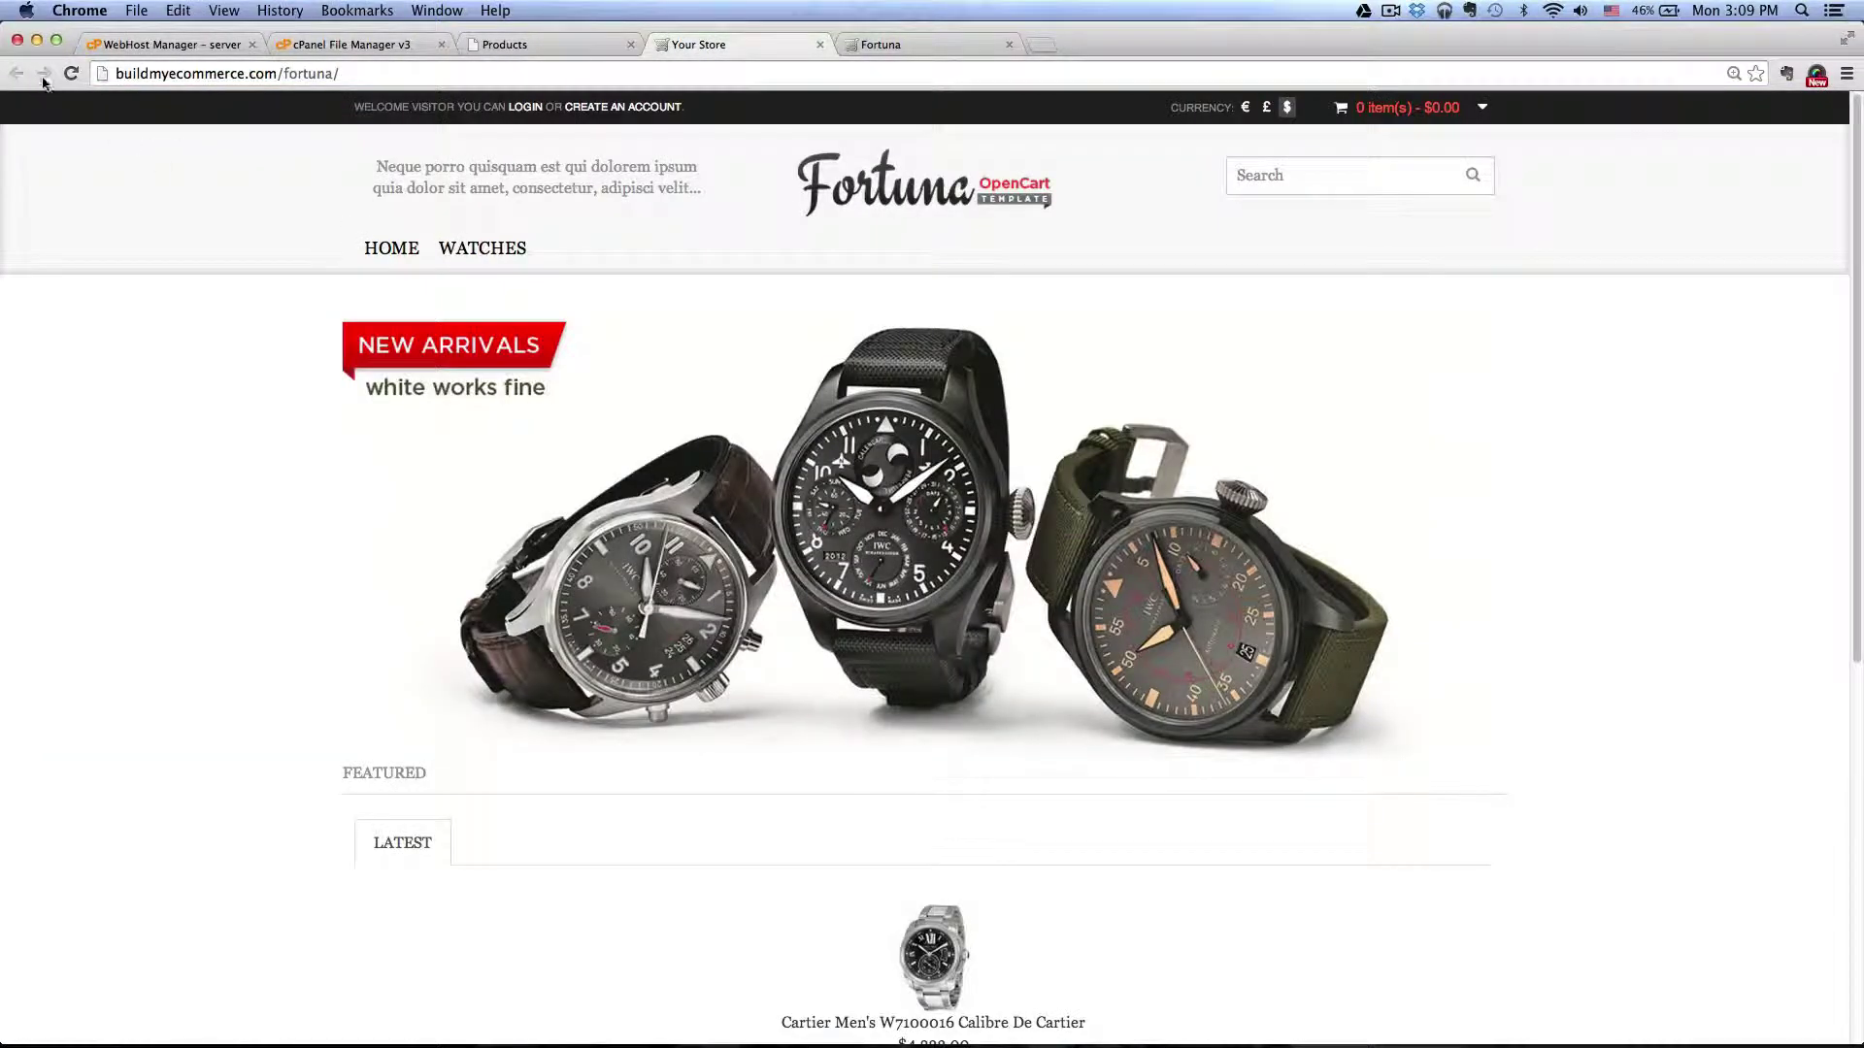
click(71, 73)
scroll(195, 403, down, 4)
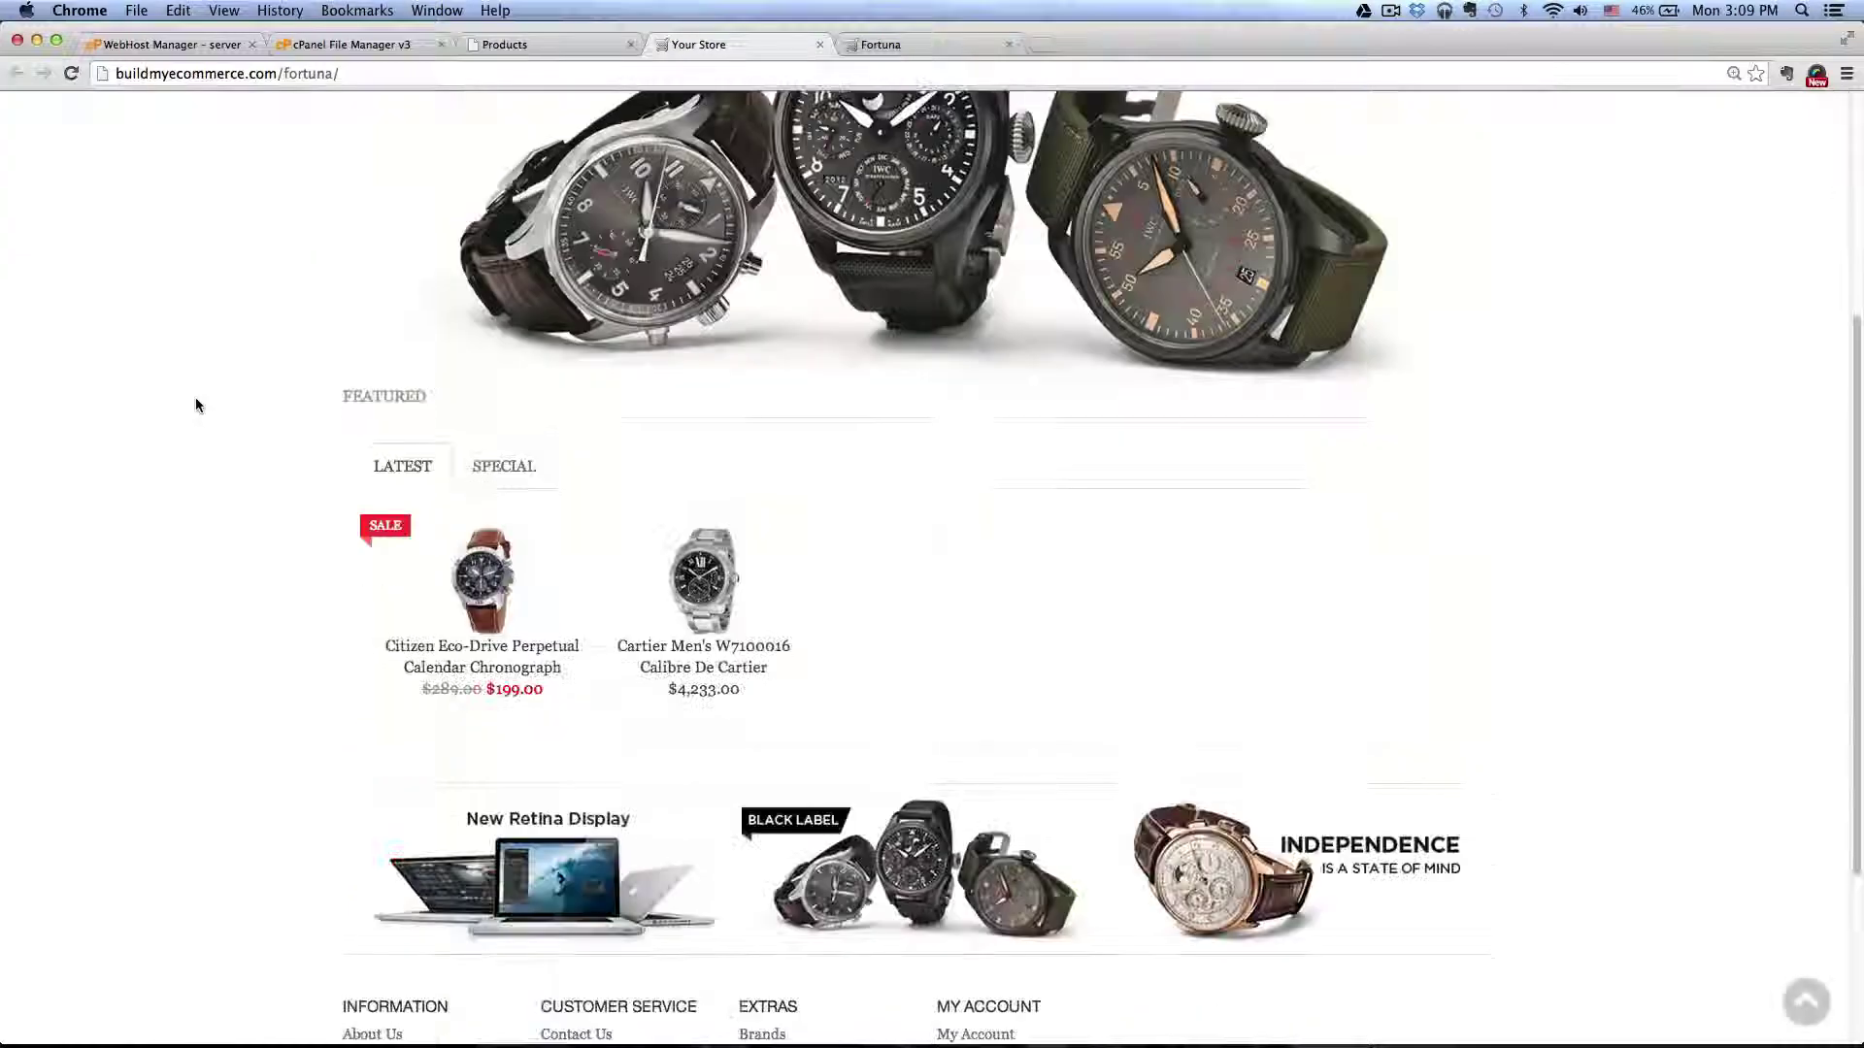
mouse_move(504, 567)
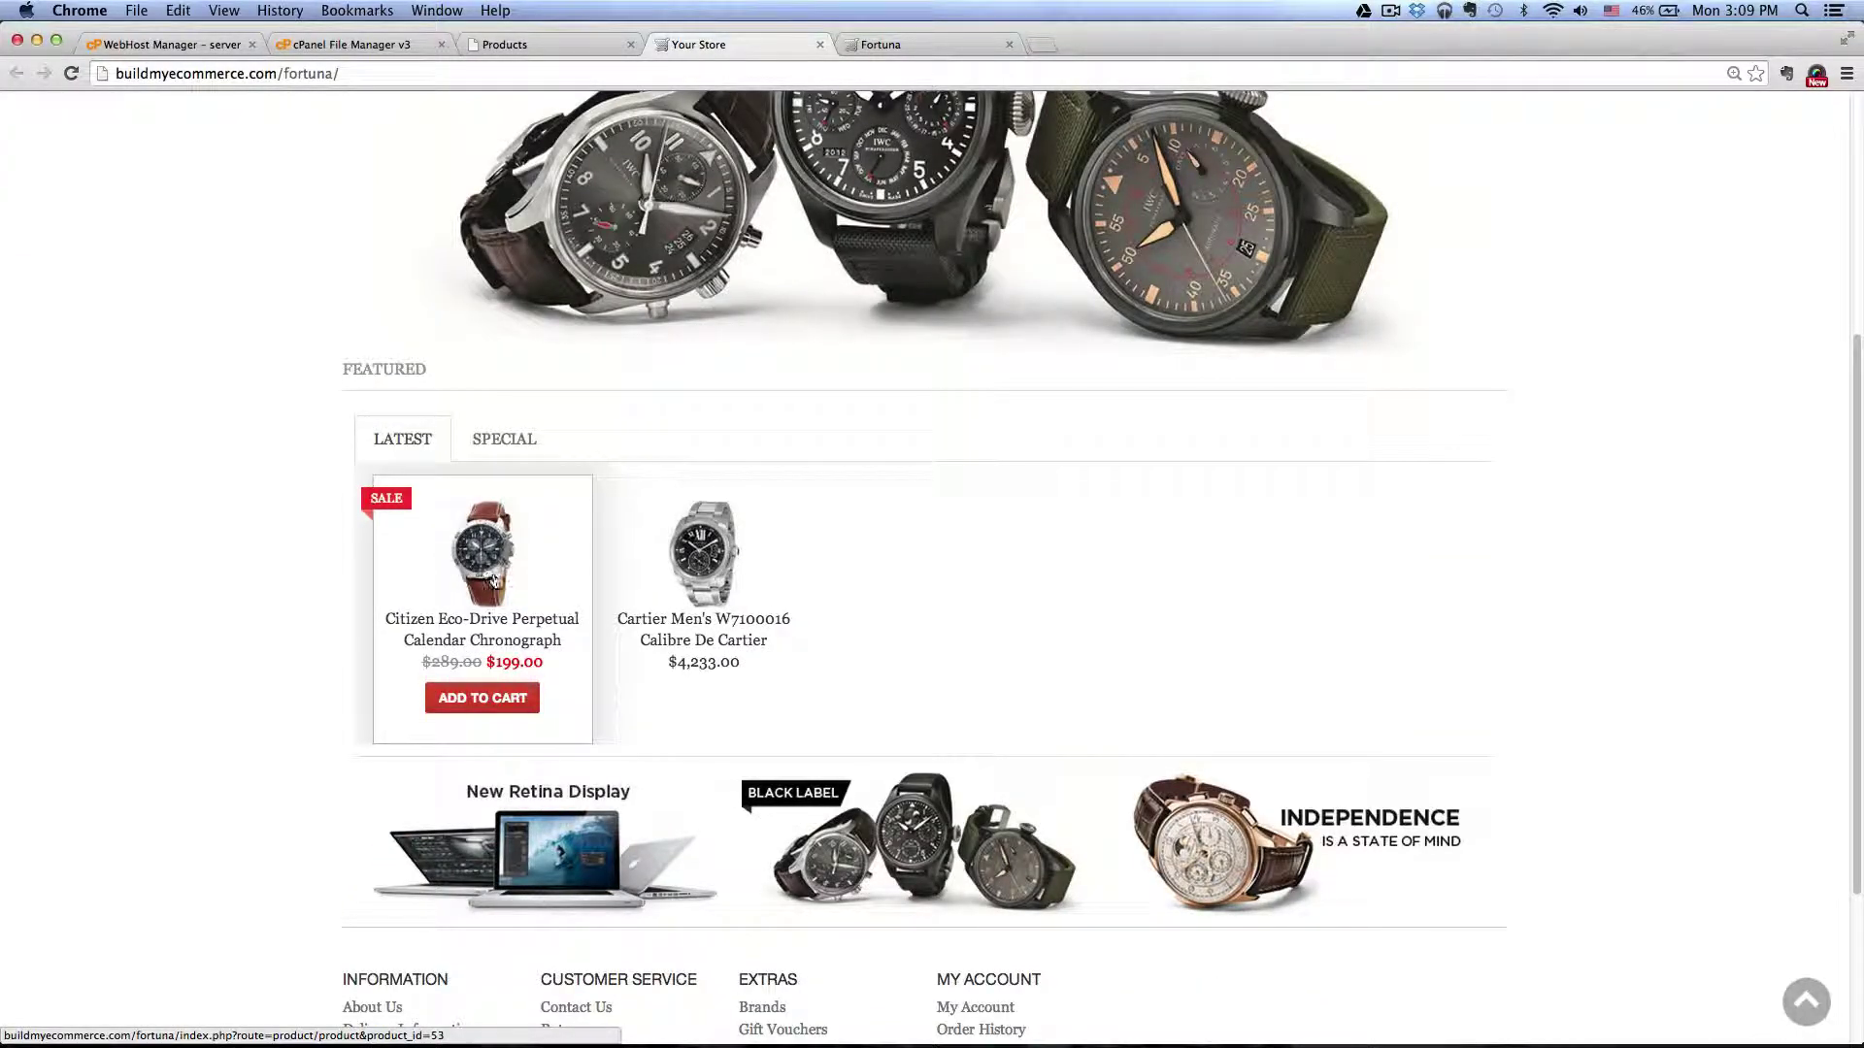
click(532, 441)
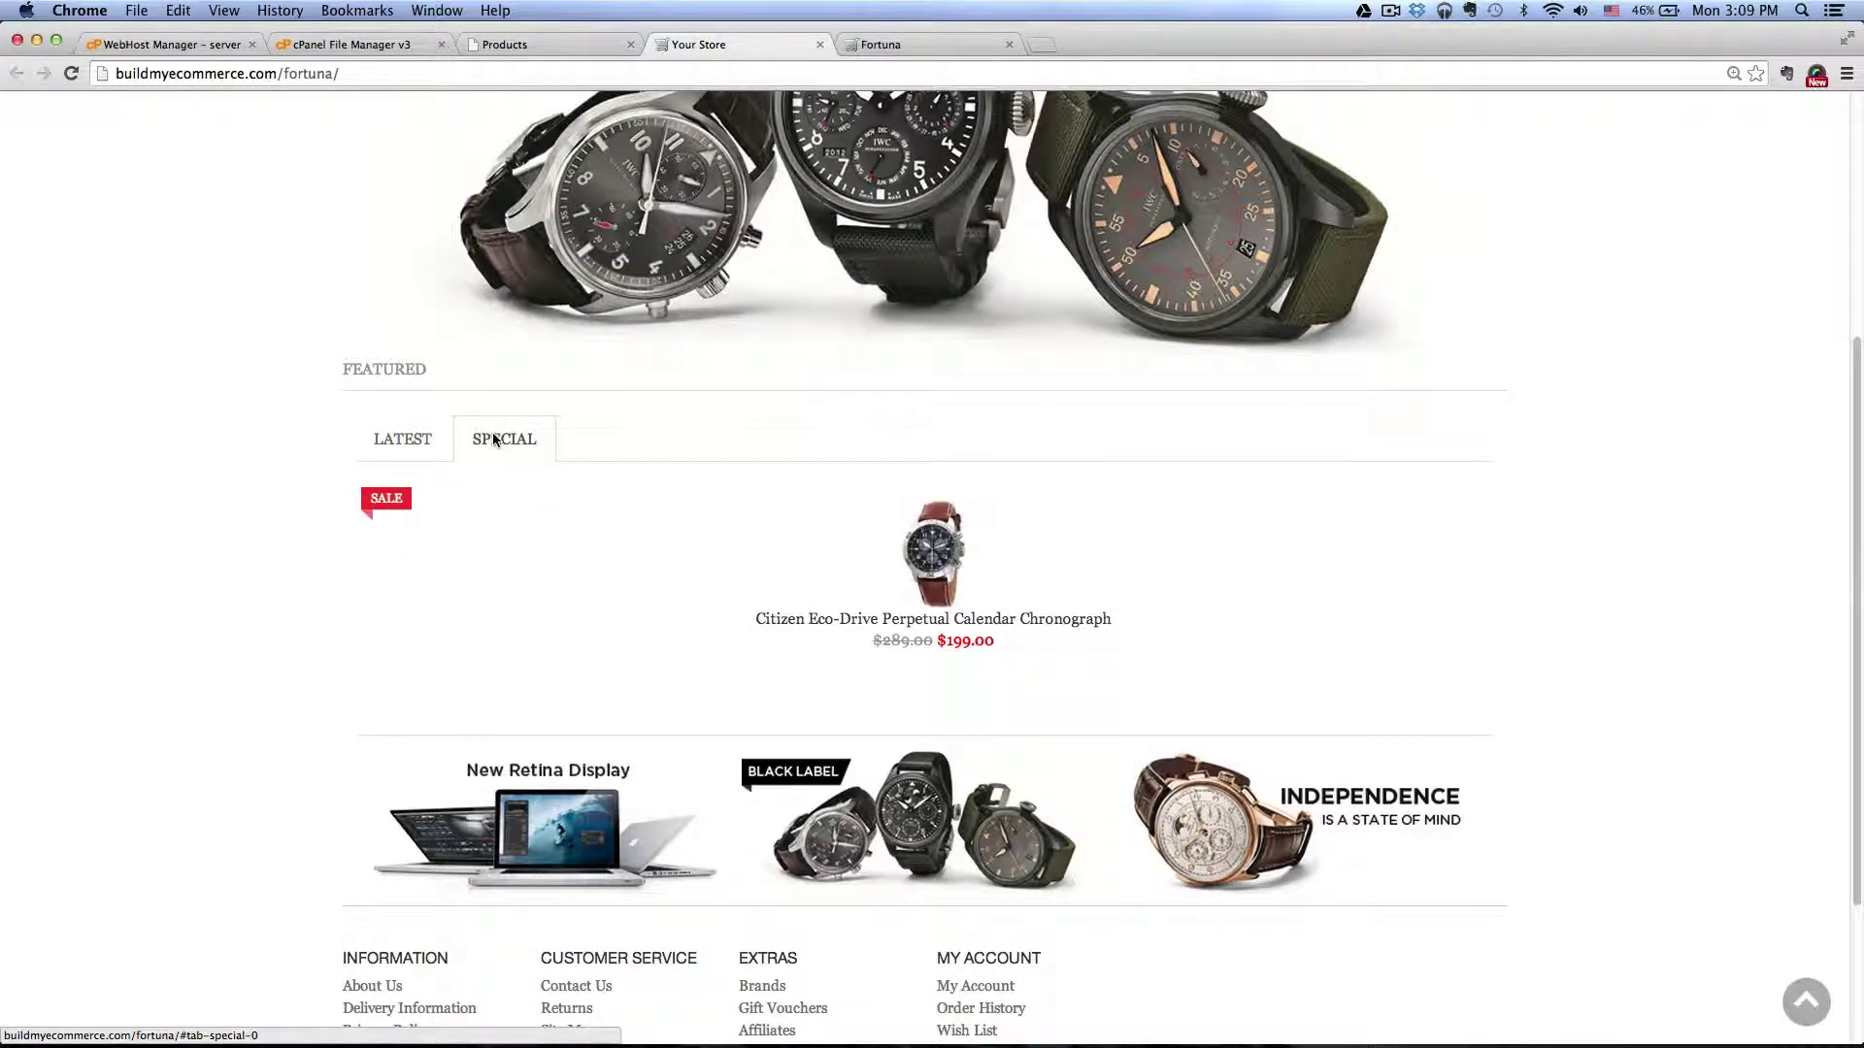
mouse_move(922, 578)
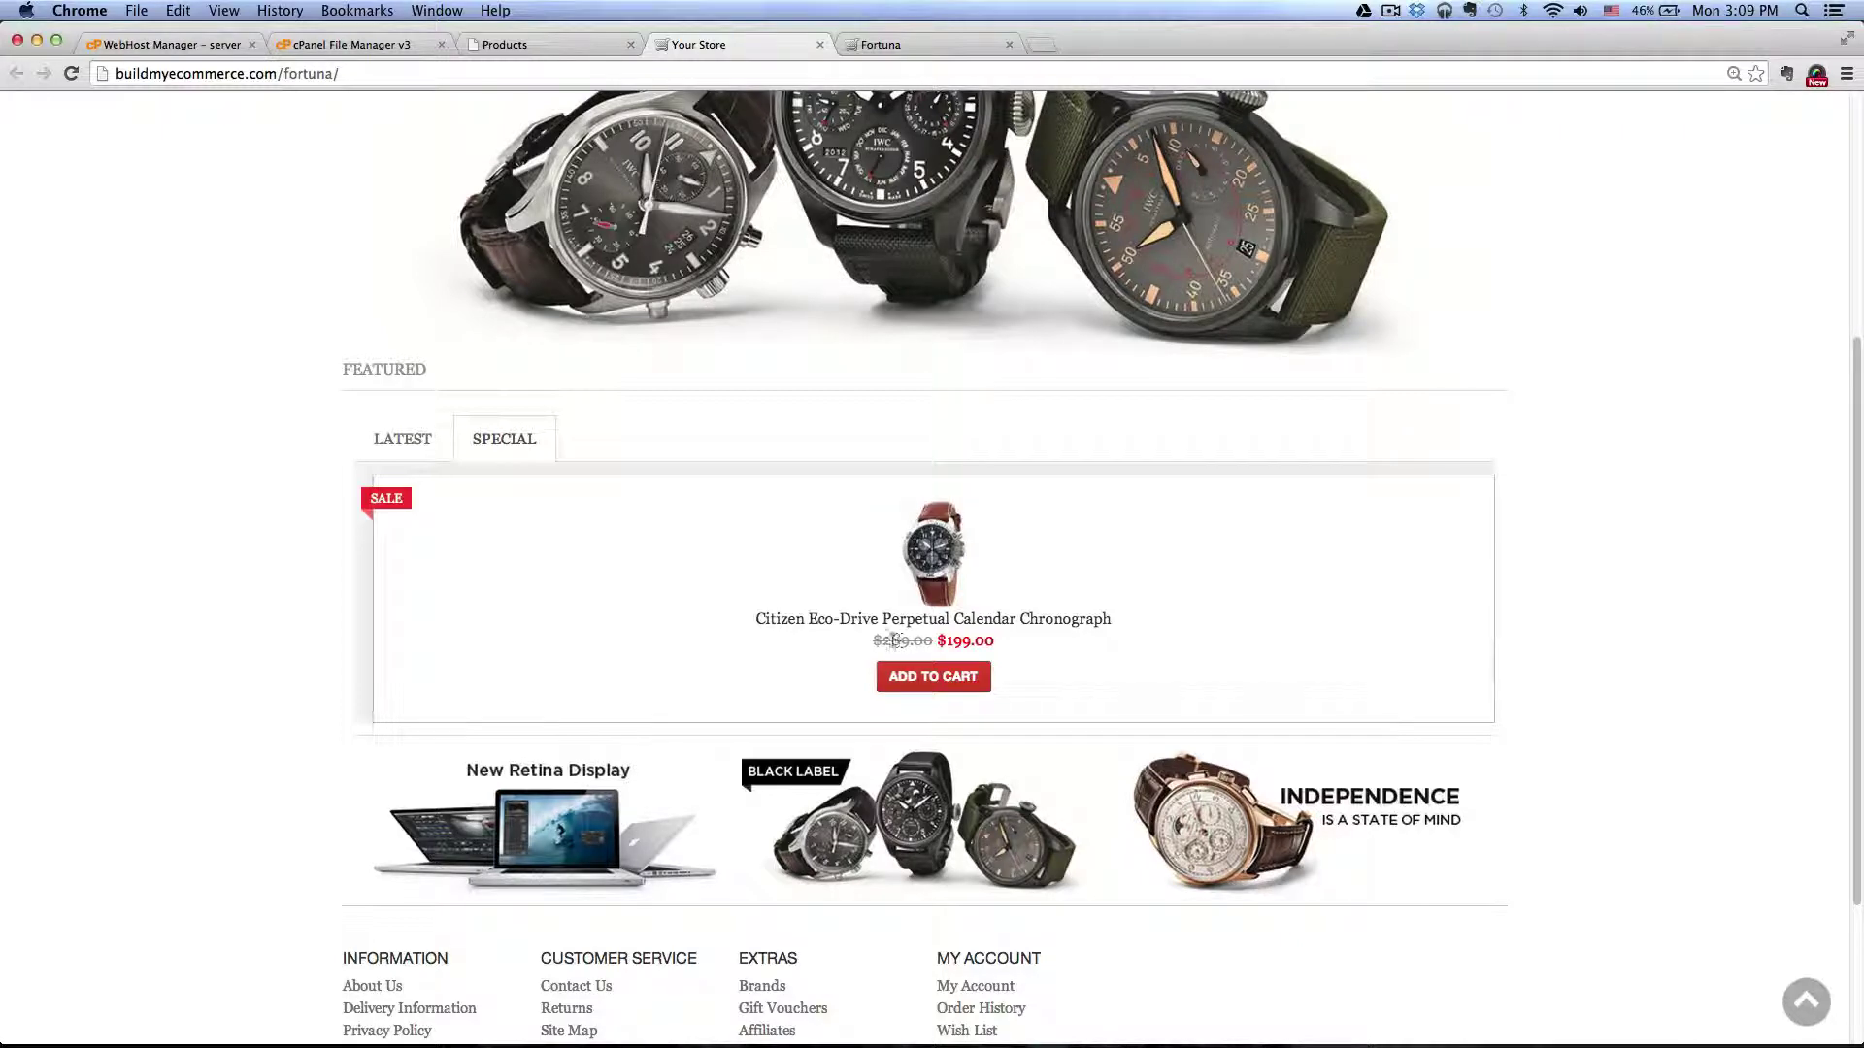
click(409, 441)
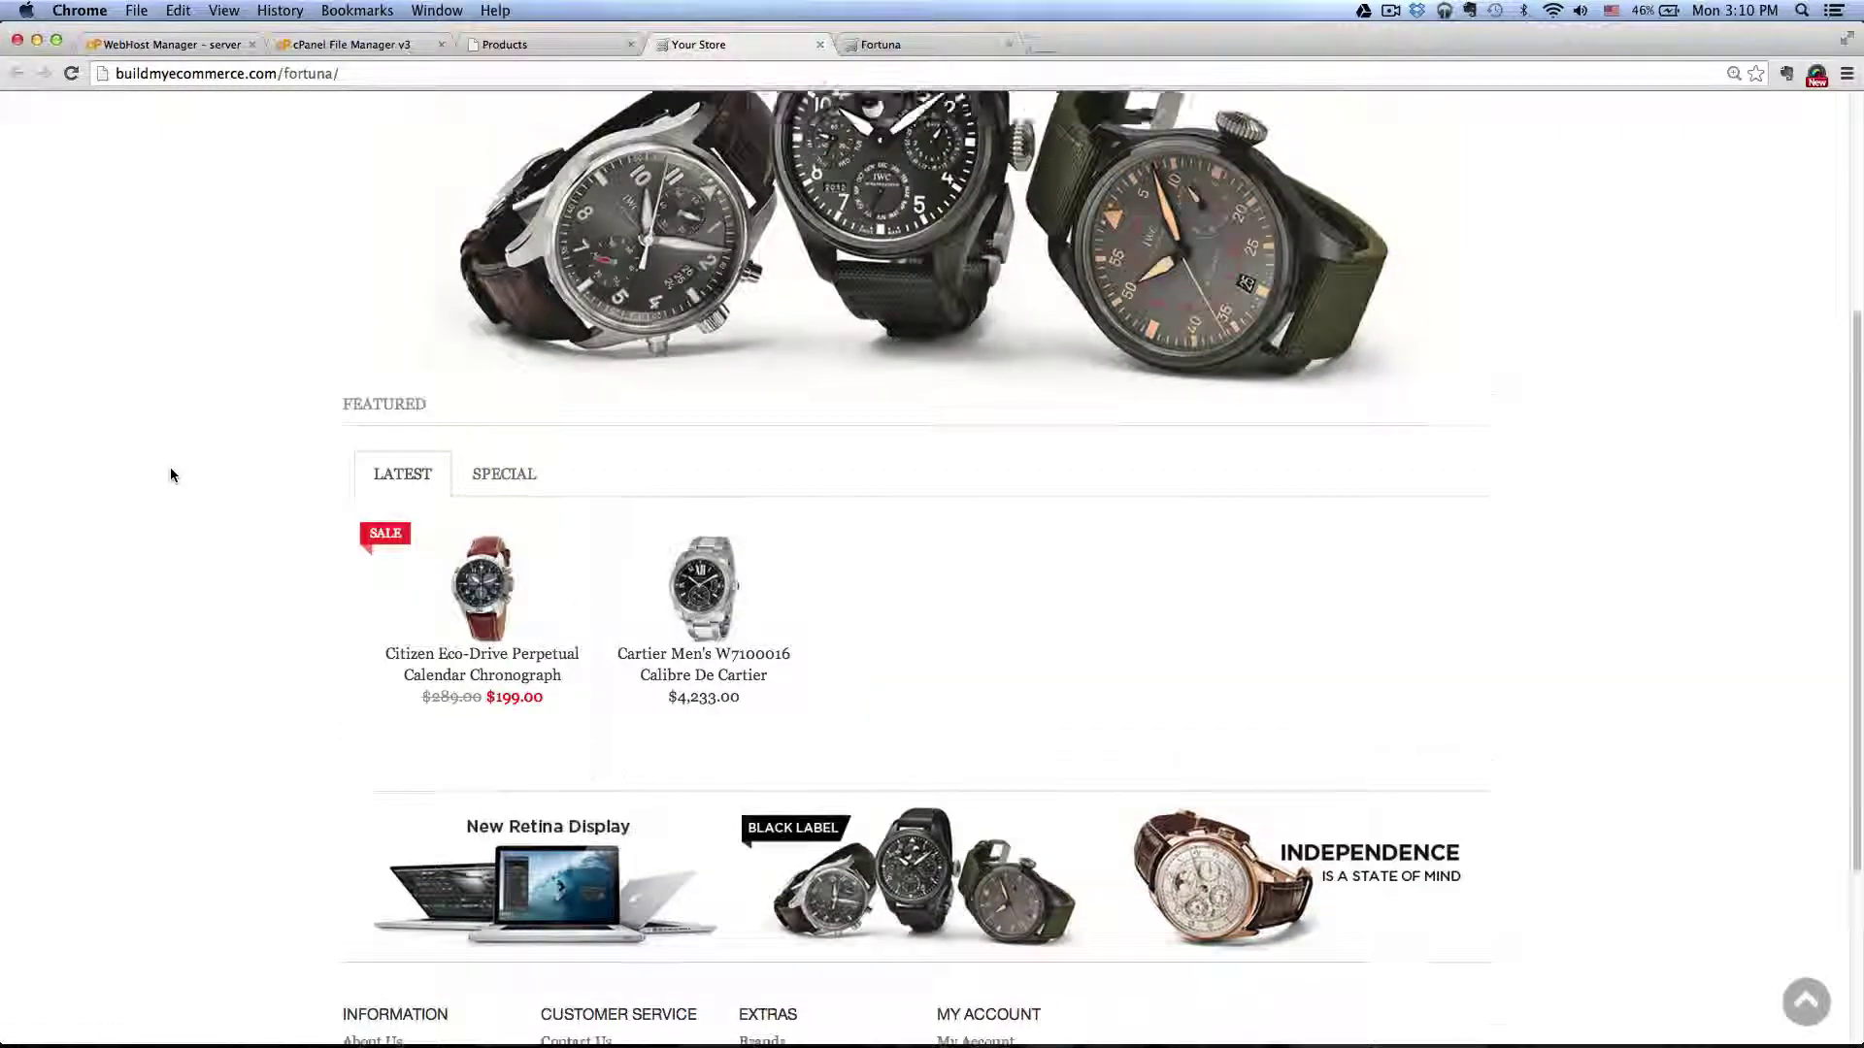
scroll(170, 474, up, 4)
scroll(171, 475, down, 7)
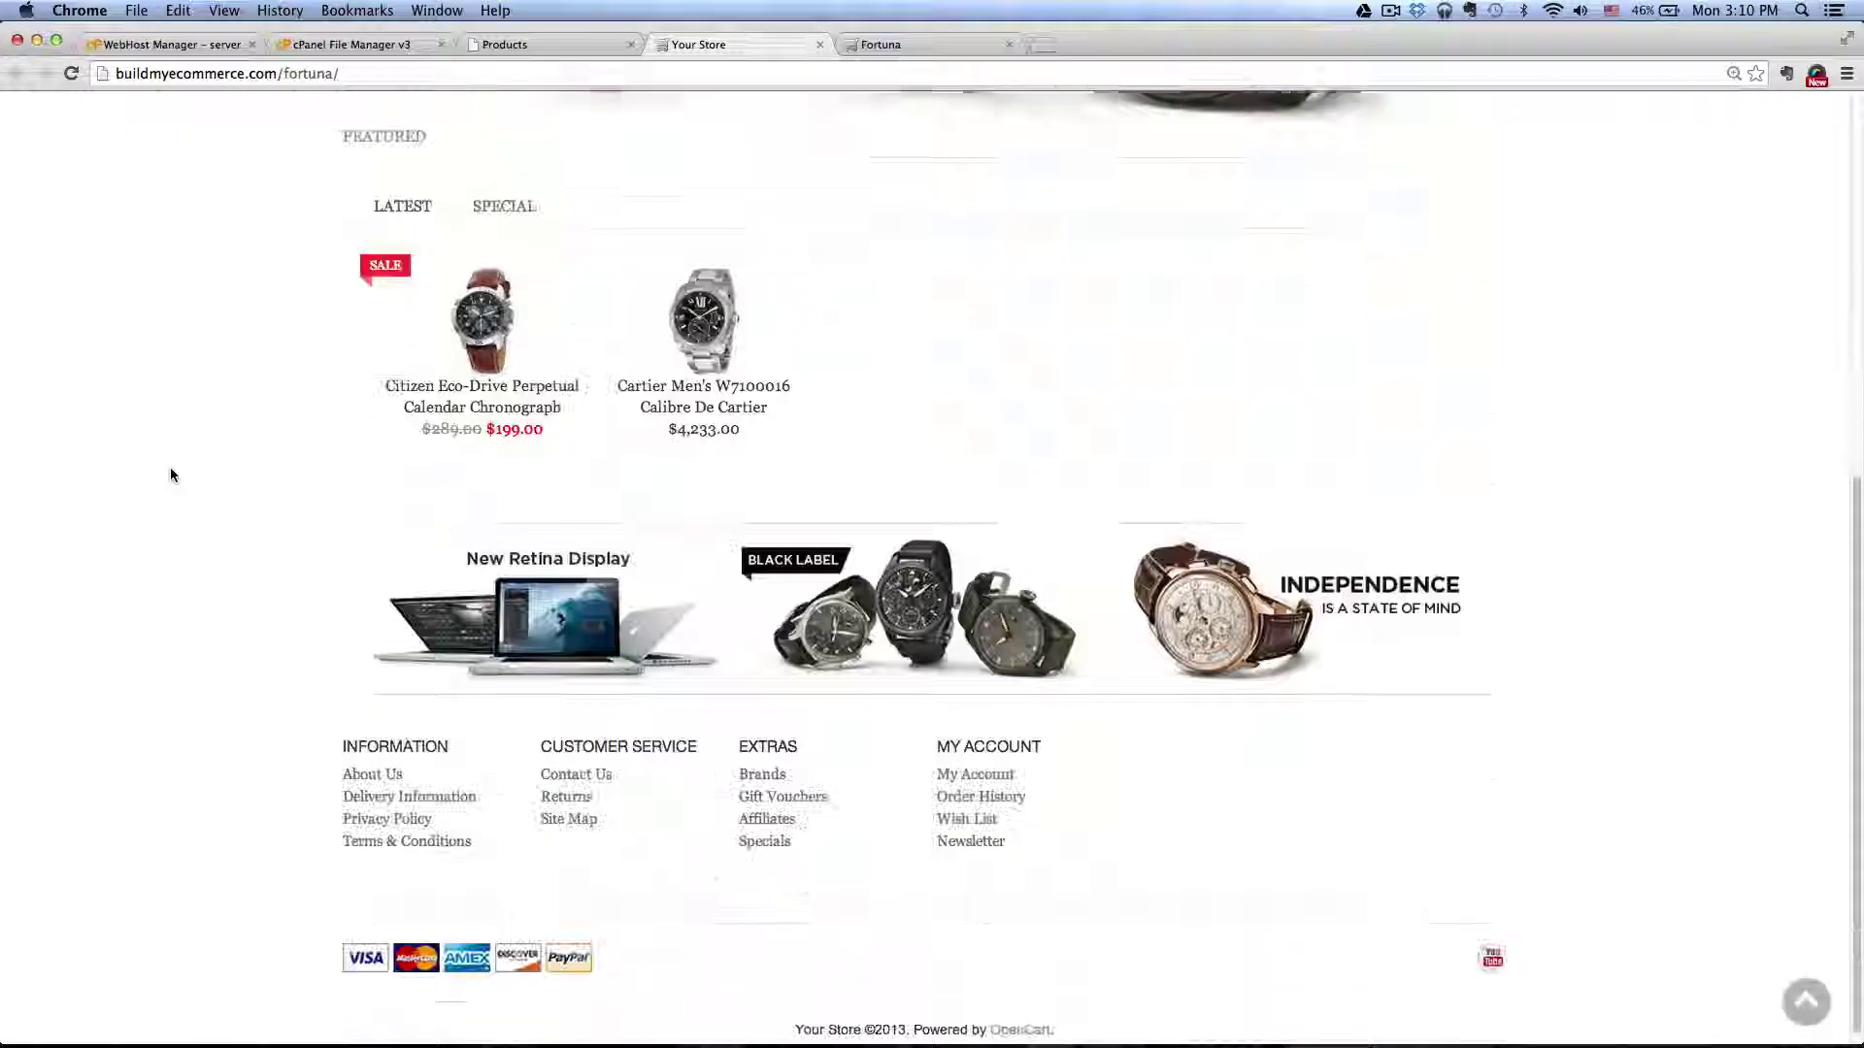
scroll(171, 475, up, 7)
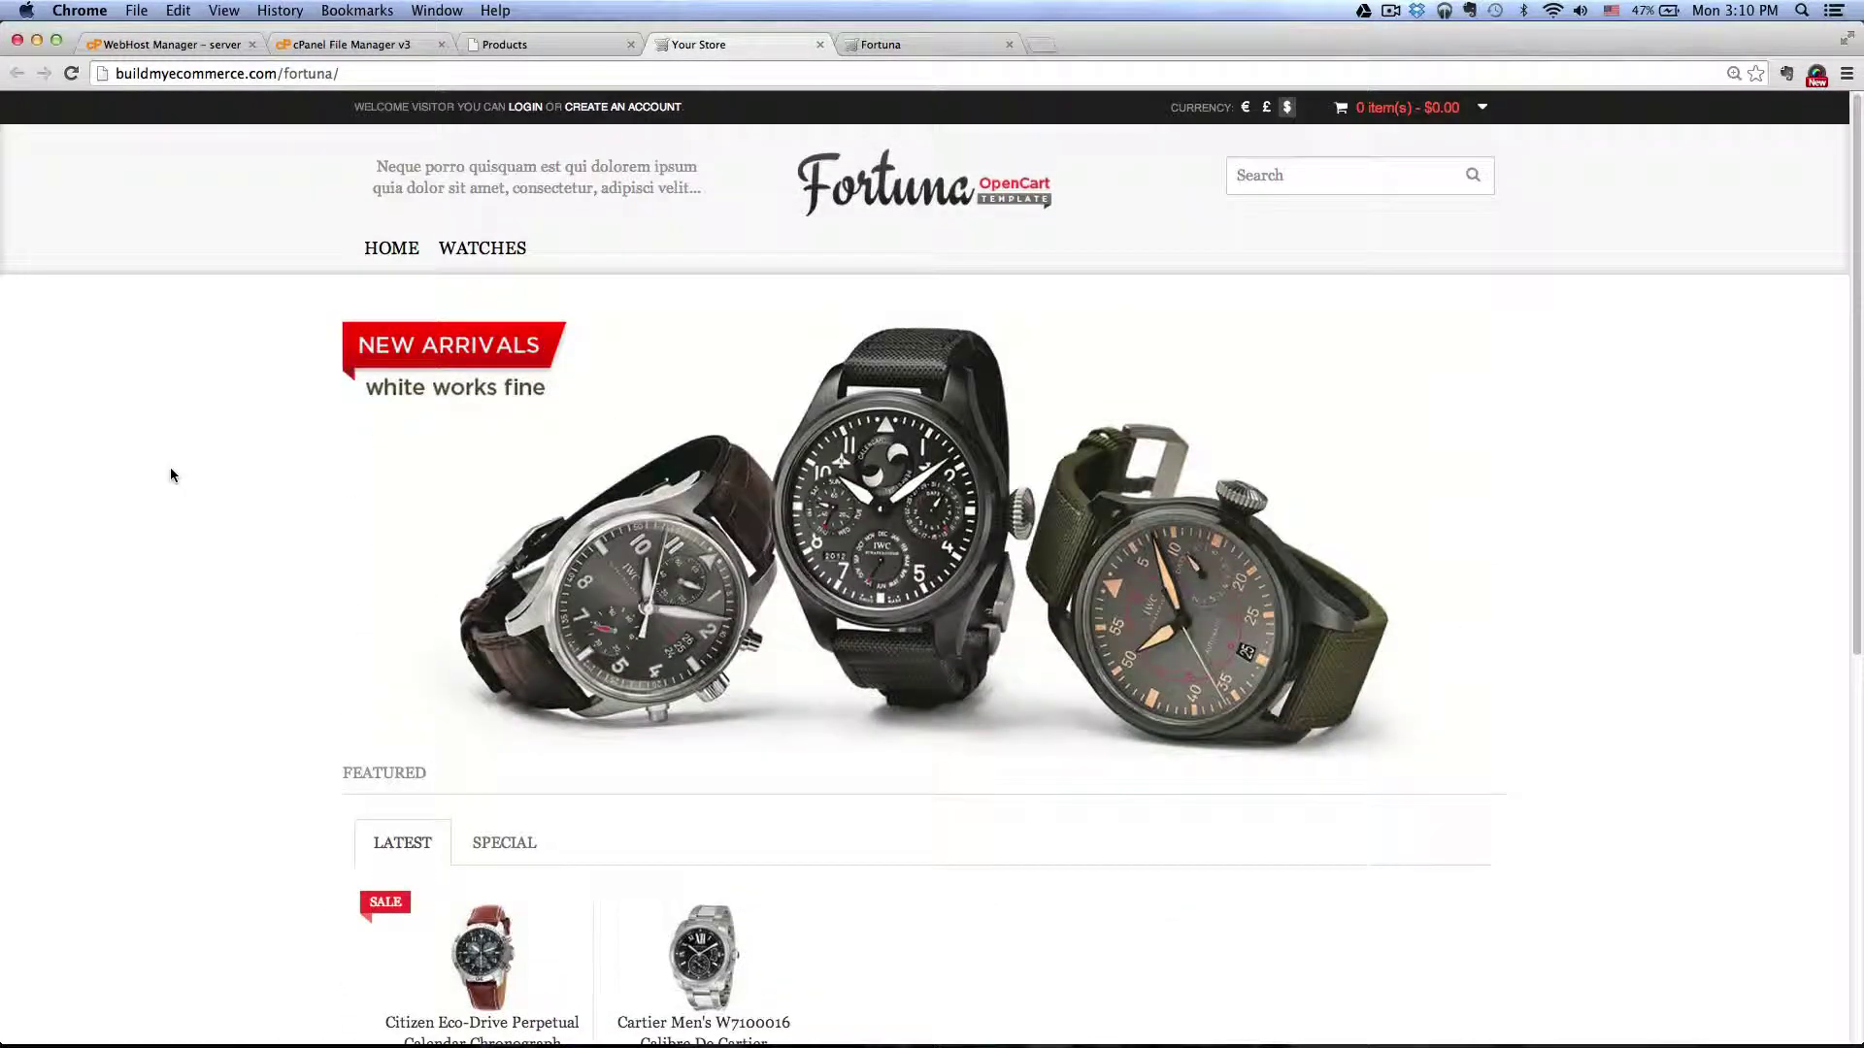